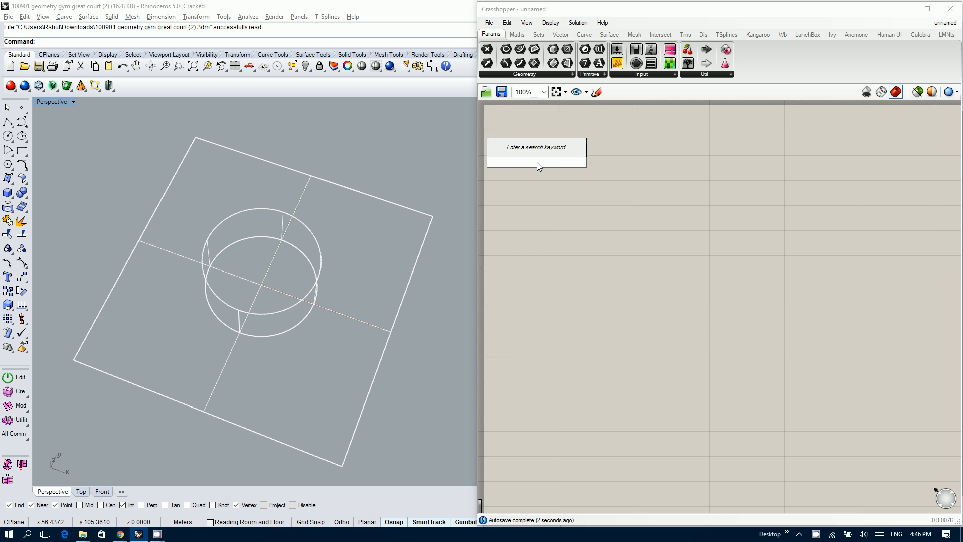
- Place two Brep parameters on the canvas, one below the other
text(brep)
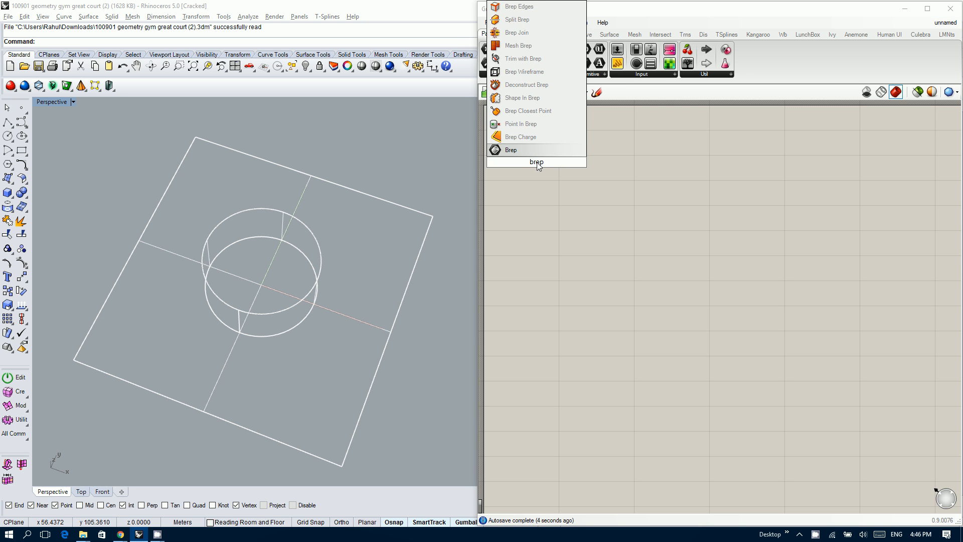
key(Return)
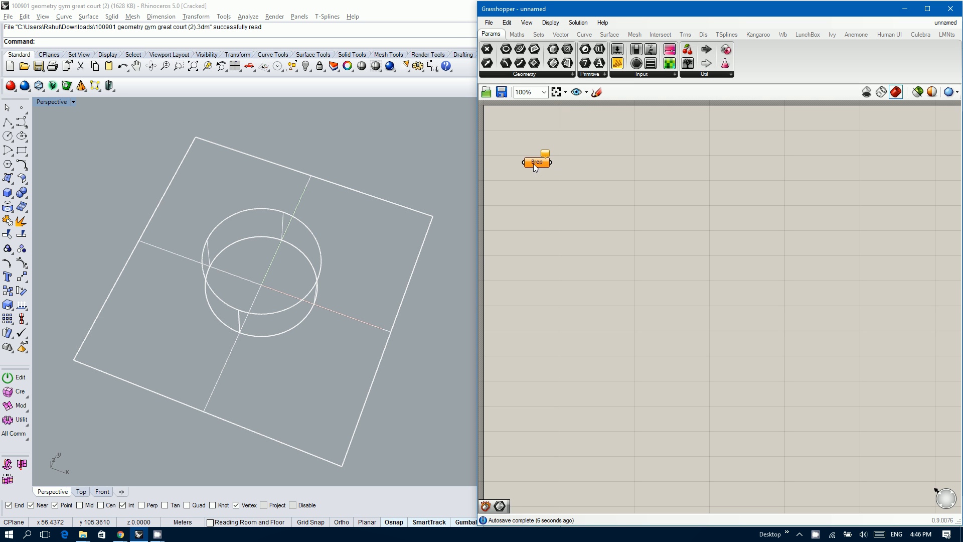
click(534, 164)
click(532, 273)
- Reference the square floor surface in the upper Brep parameter and the cylindrical wall in the lower one
right_click(530, 161)
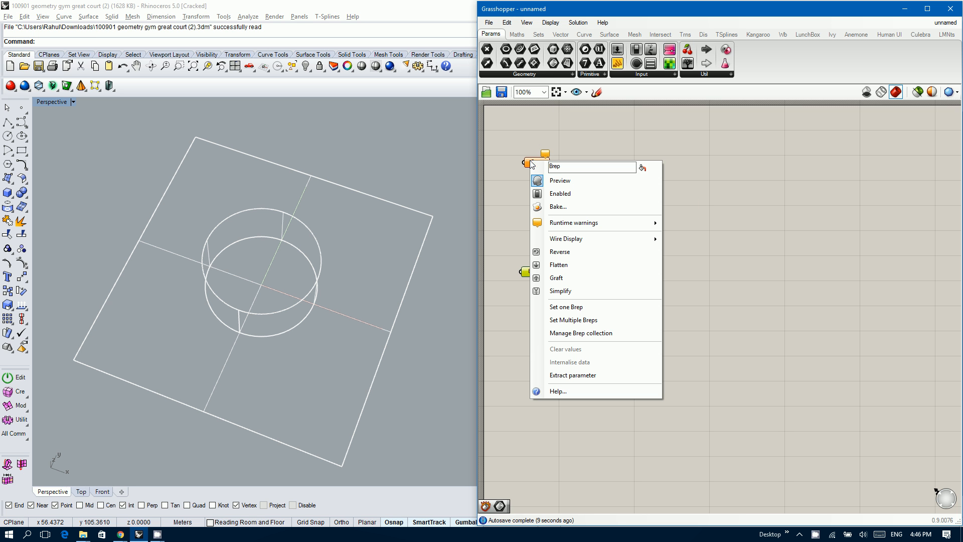
click(577, 307)
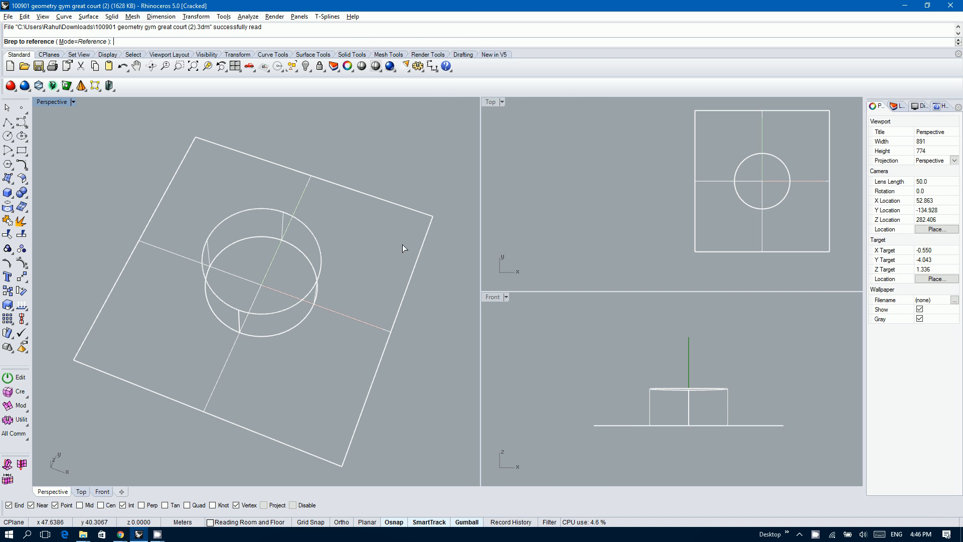
click(417, 259)
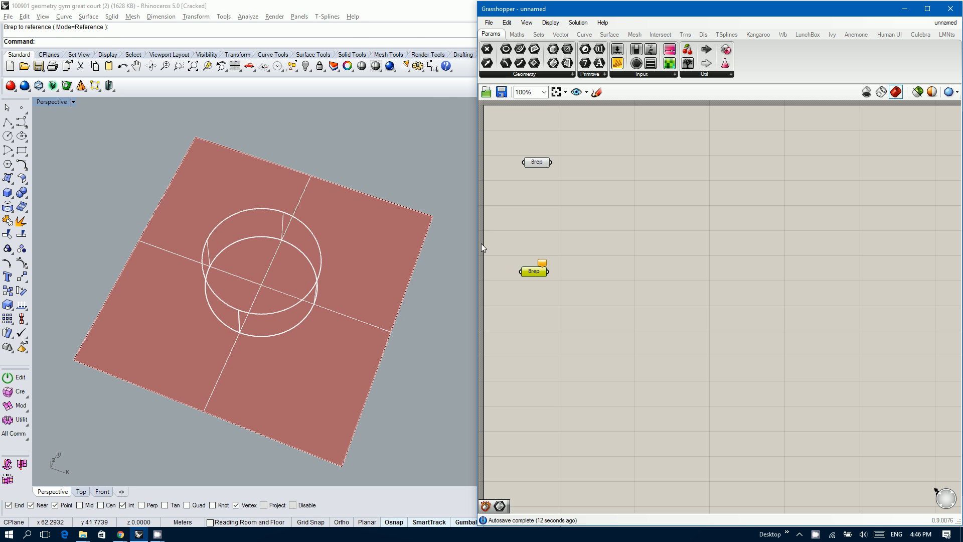
right_click(537, 271)
click(555, 418)
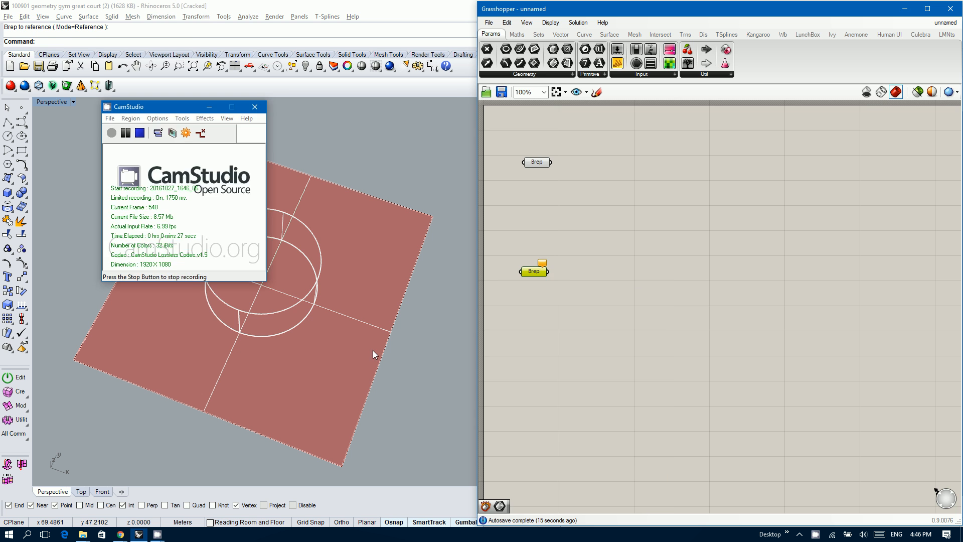
click(293, 306)
- Hide the original floor and cylinder geometry in the Rhino viewport
drag(348, 168, 245, 293)
text(hide)
key(Return)
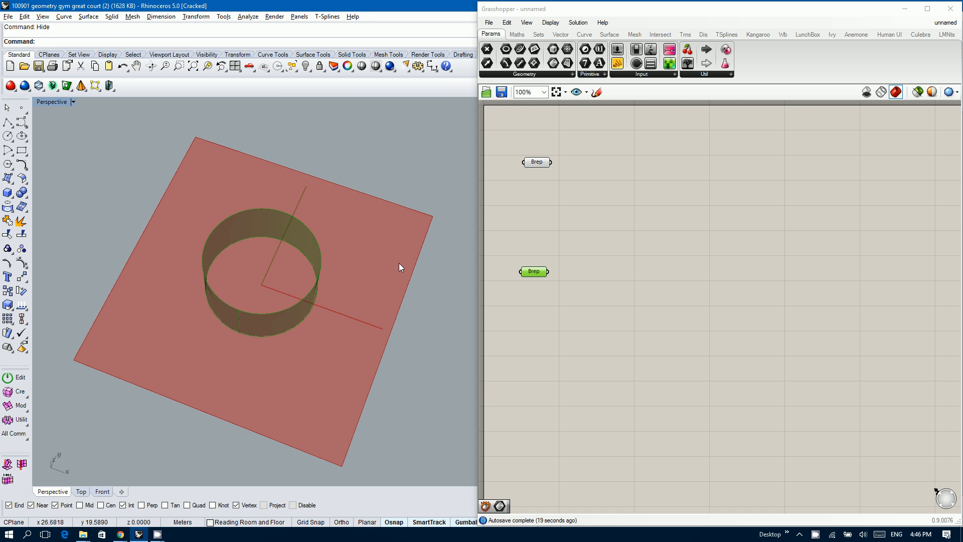
click(614, 174)
double_click(613, 174)
text(deb)
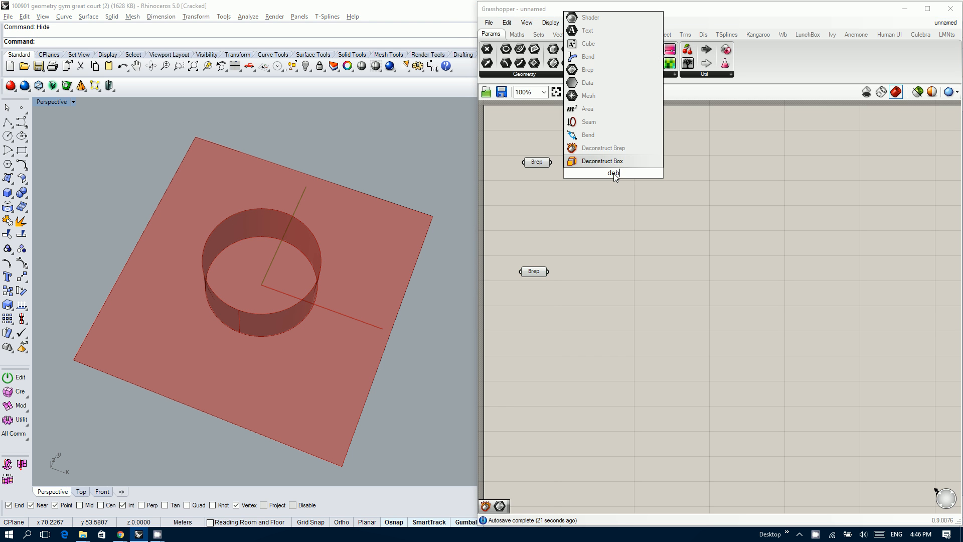
key(Return)
click(613, 174)
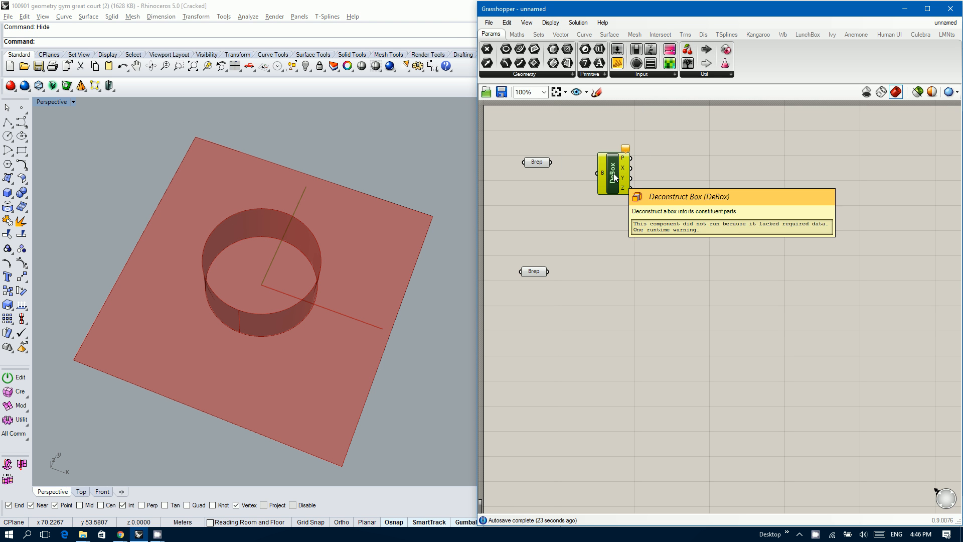
key(Delete)
- Add a Deconstruct Brep component and feed it the upper Brep parameter
double_click(614, 175)
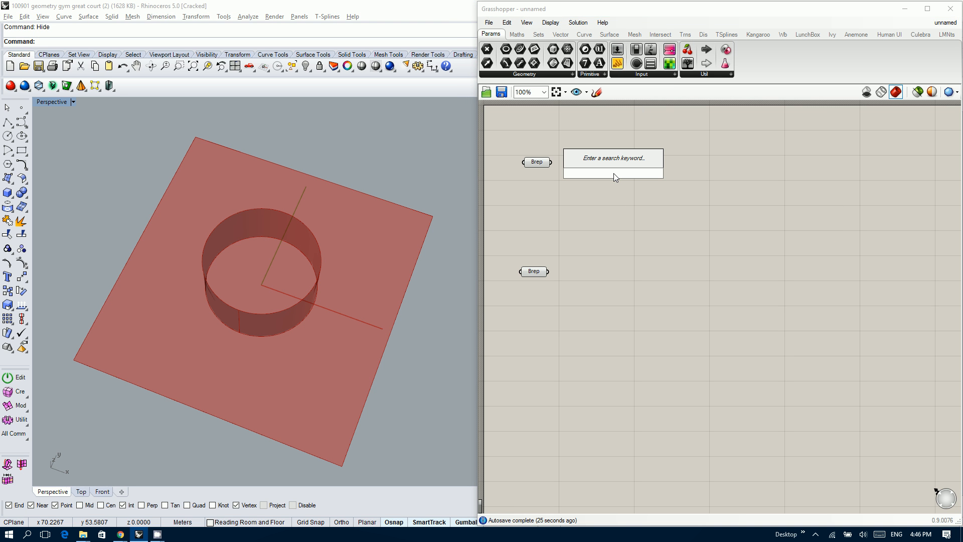
text(debre)
key(Return)
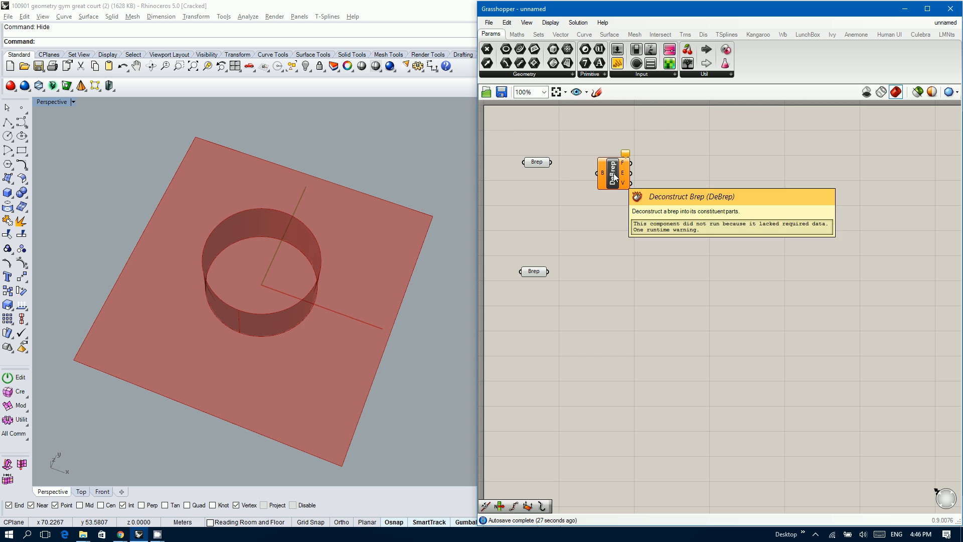
mouse_move(592, 168)
mouse_down()
mouse_move(608, 154)
mouse_move(603, 160)
mouse_up()
click(678, 159)
double_click(678, 158)
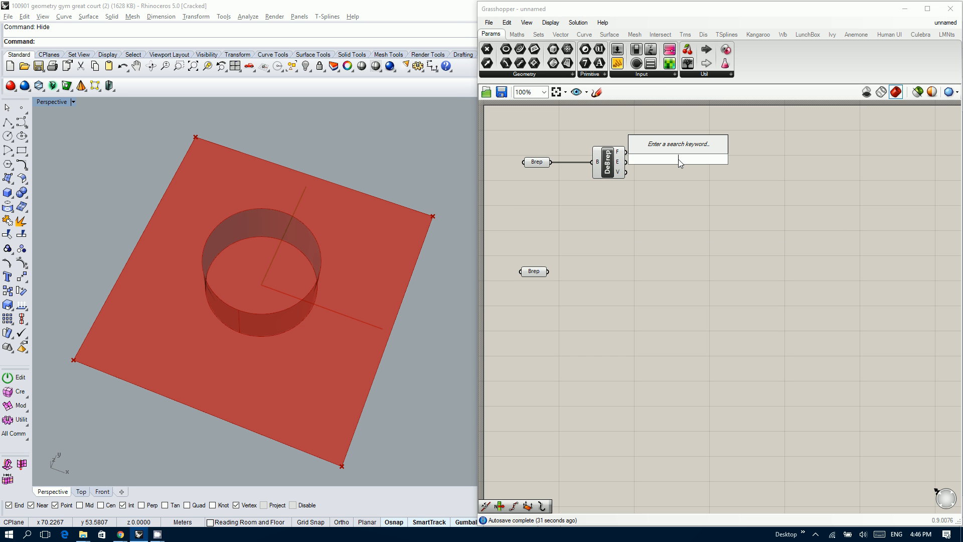
mouse_move(620, 164)
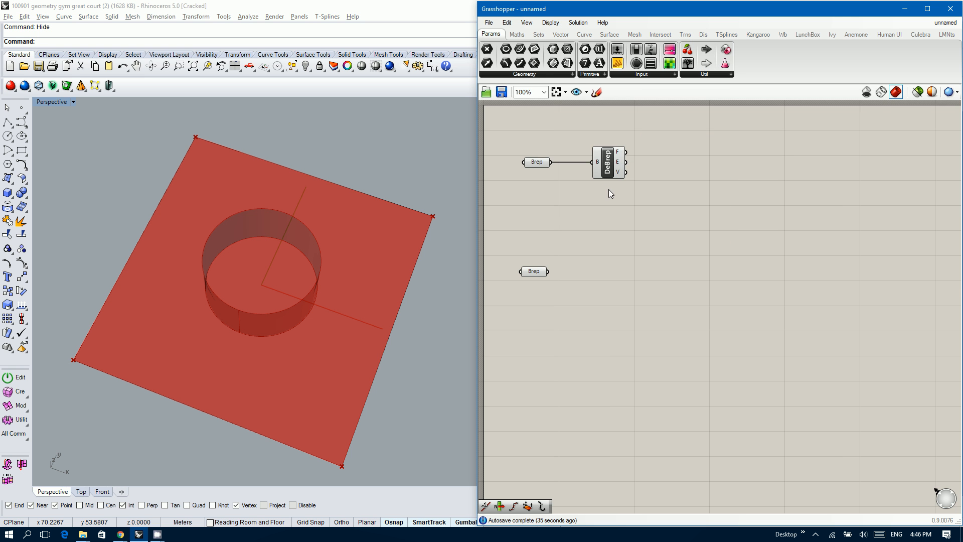
- Add a Join Curves component and connect the edges output of Deconstruct Brep to its curves input
right_drag(609, 189, 581, 219)
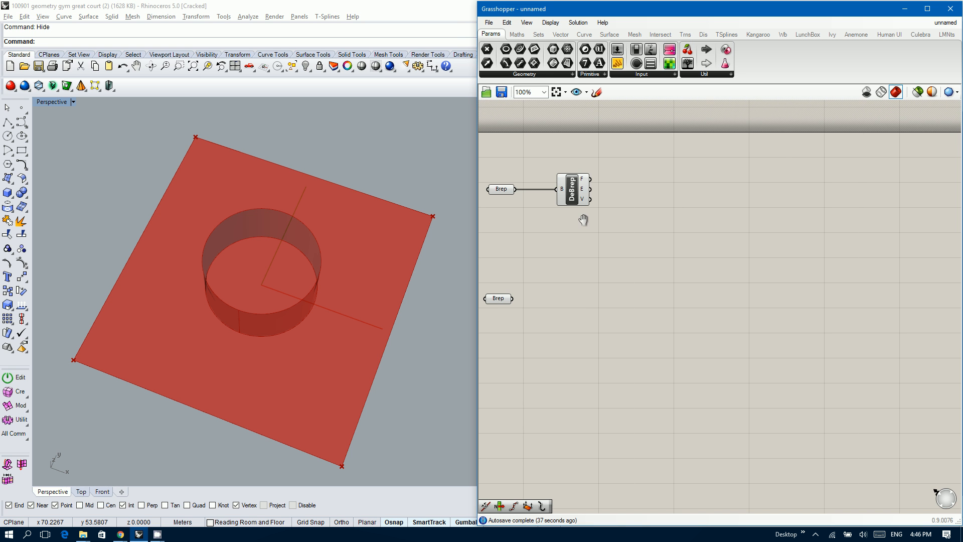
double_click(655, 203)
text(join cu)
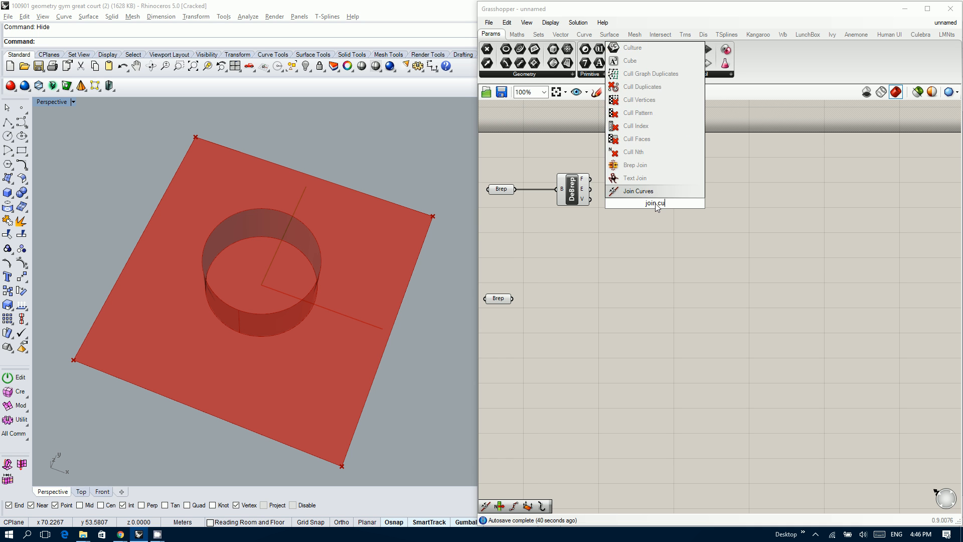
key(Return)
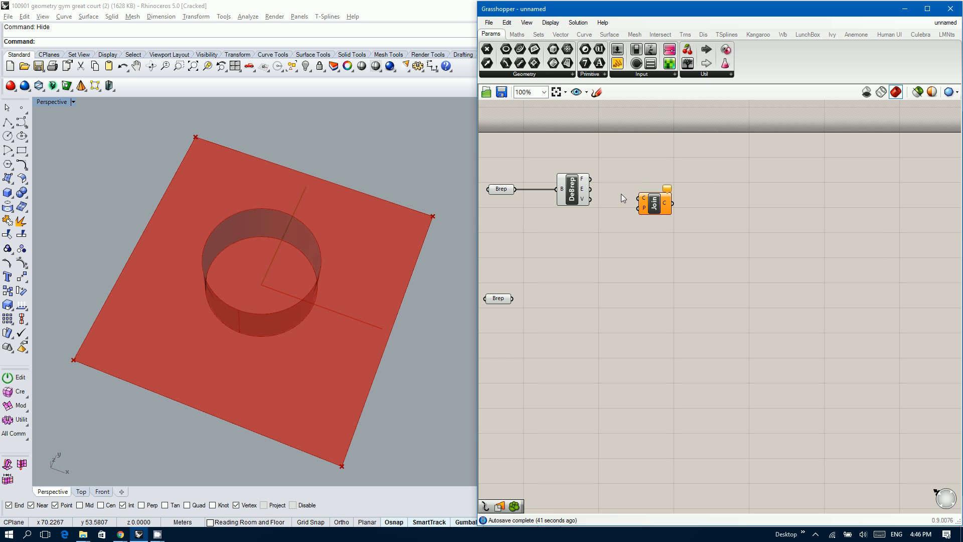
drag(591, 189, 635, 193)
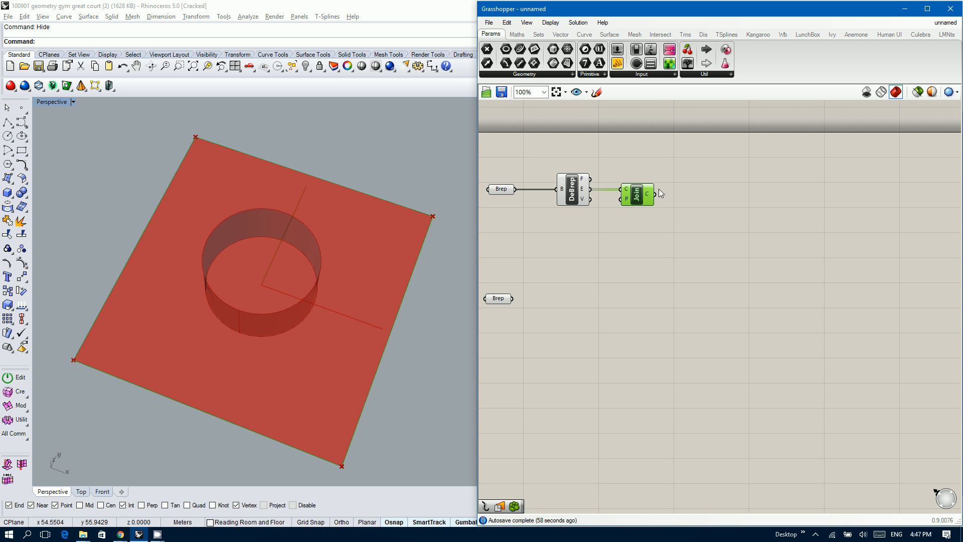
- Add an Explode component and connect the joined boundary curve to its curve input
mouse_move(651, 197)
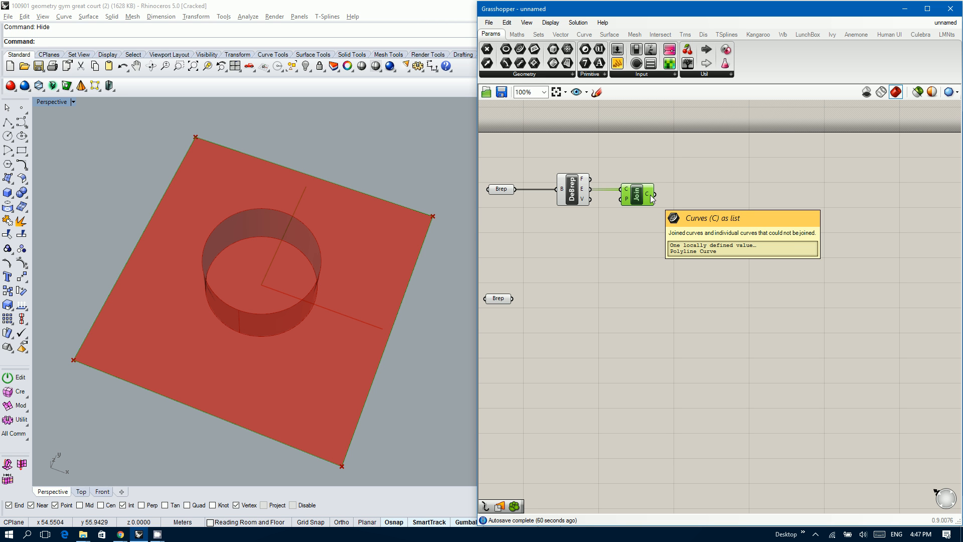
double_click(733, 203)
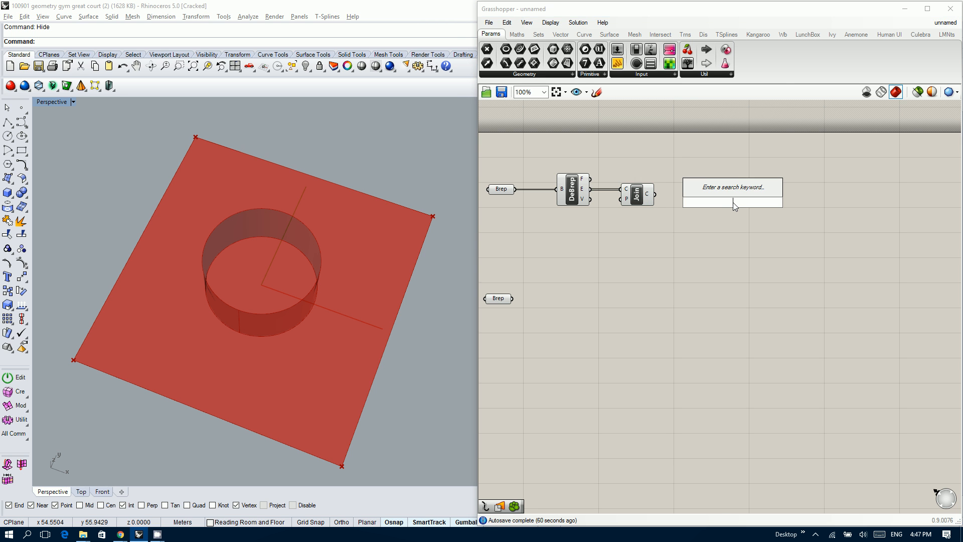
text(explode)
key(Return)
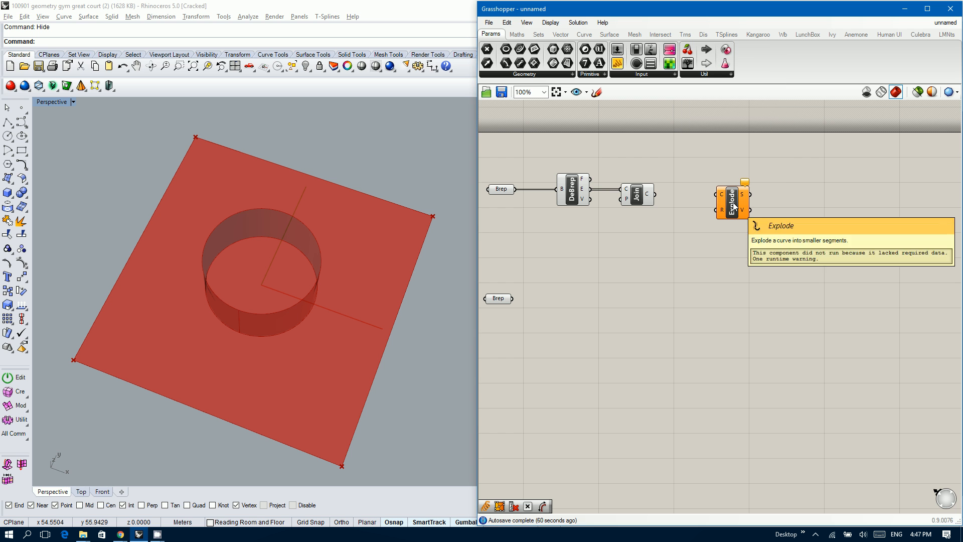
drag(655, 194, 701, 200)
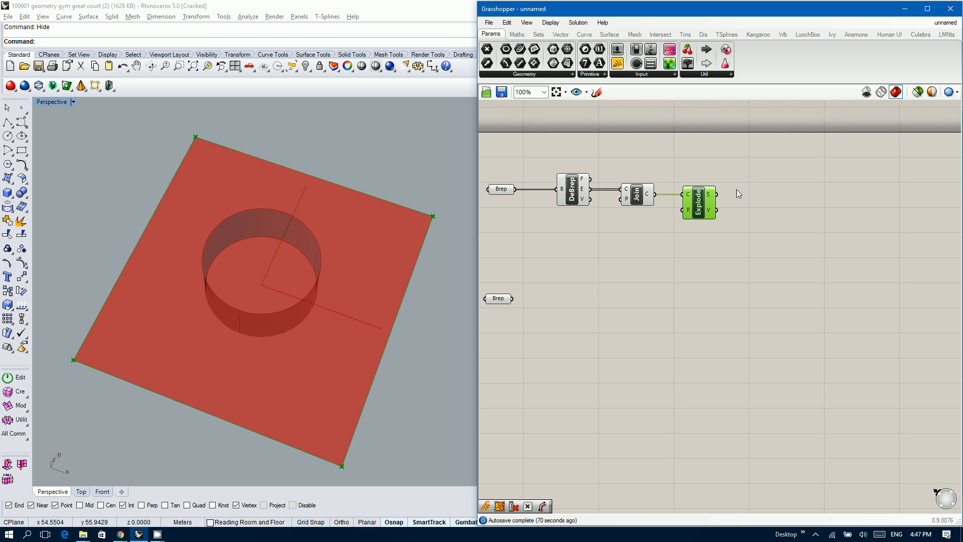
- Add a Divide Curve component and connect the exploded segments to its curve input
double_click(804, 213)
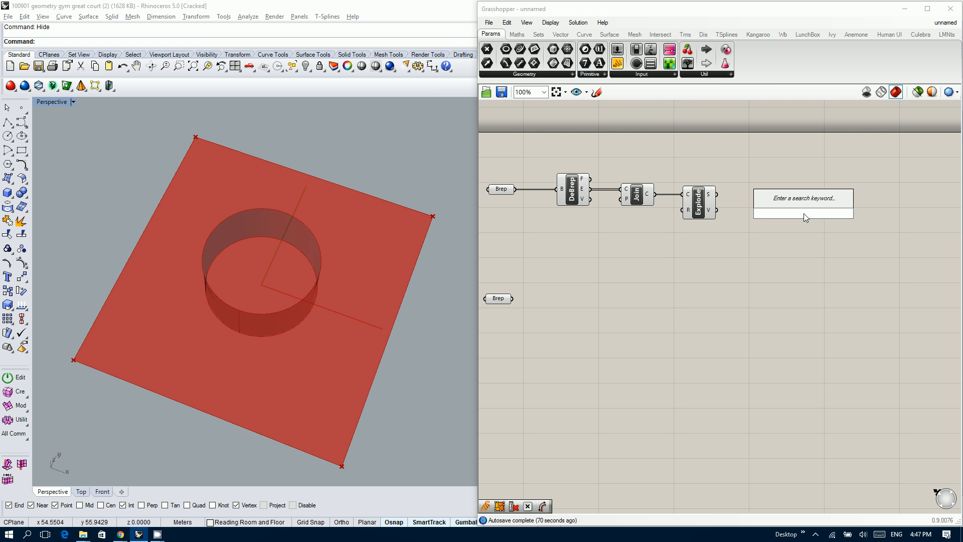
text(divide)
key(Return)
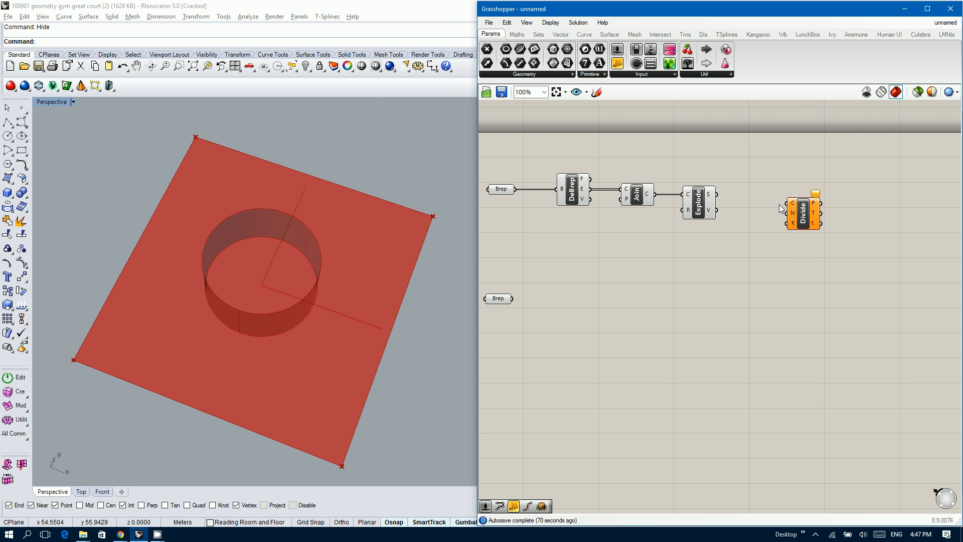
drag(716, 194, 810, 199)
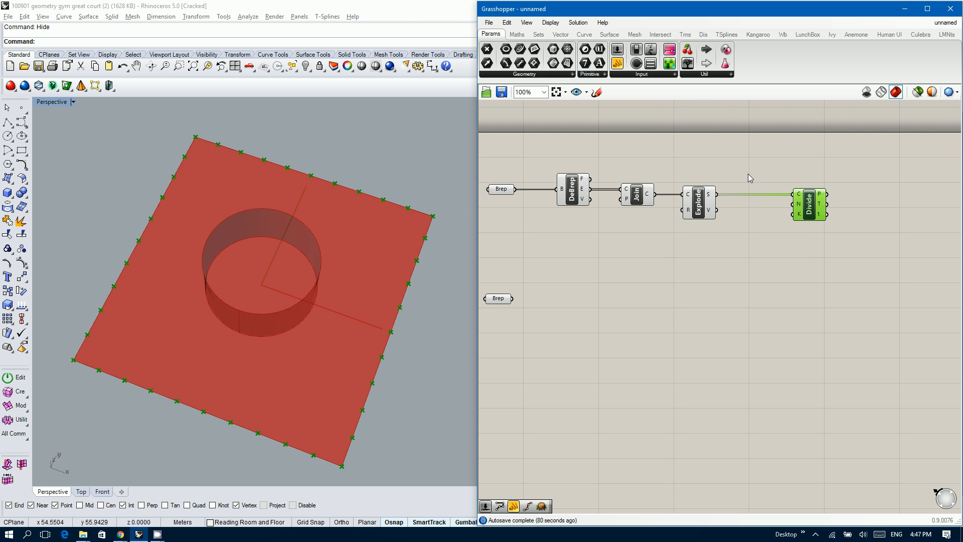
- Add a panel with the value 2 and connect it to the count input (N) of Divide Curve
drag(615, 60, 705, 159)
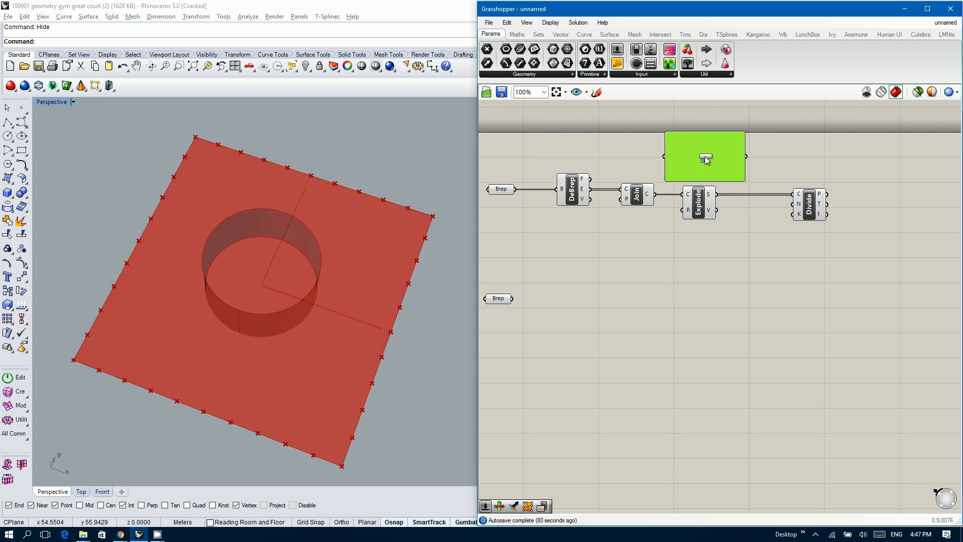
double_click(743, 178)
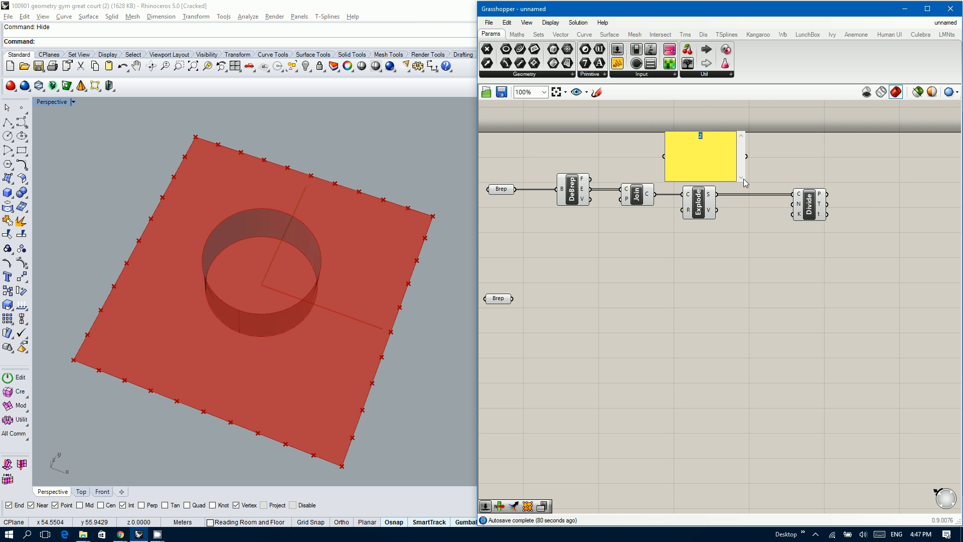
click(758, 167)
drag(743, 180, 793, 205)
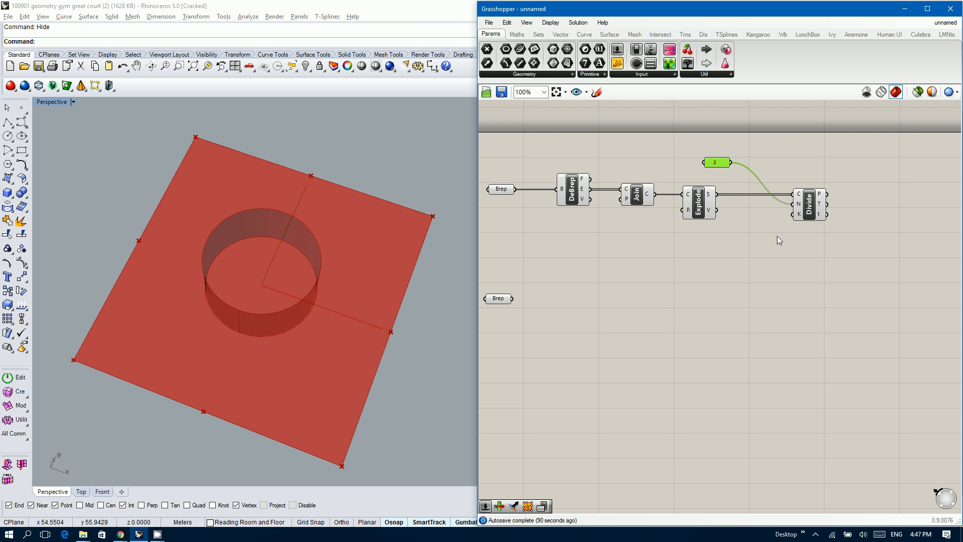
- Add a Pull Point component below and beyond the Divide Curve component
right_drag(768, 239, 747, 250)
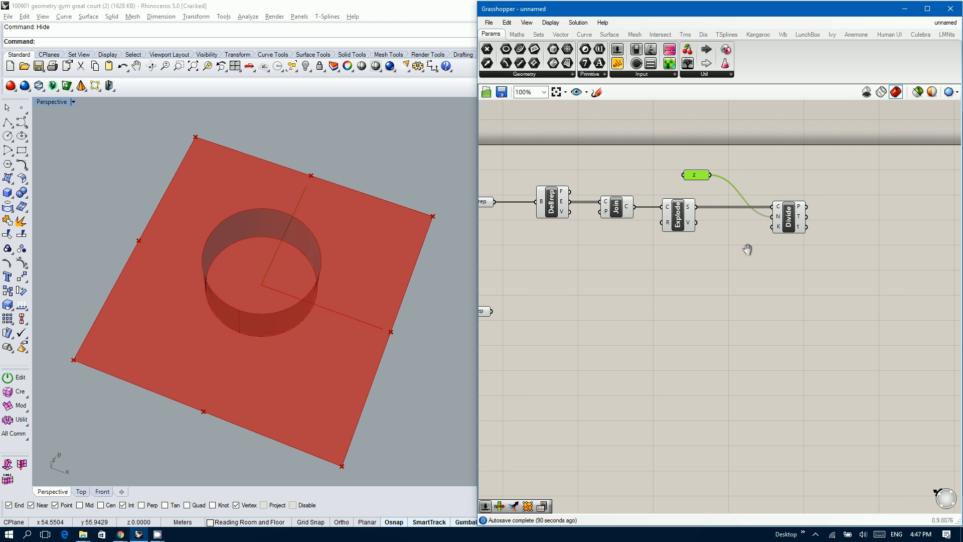
double_click(830, 294)
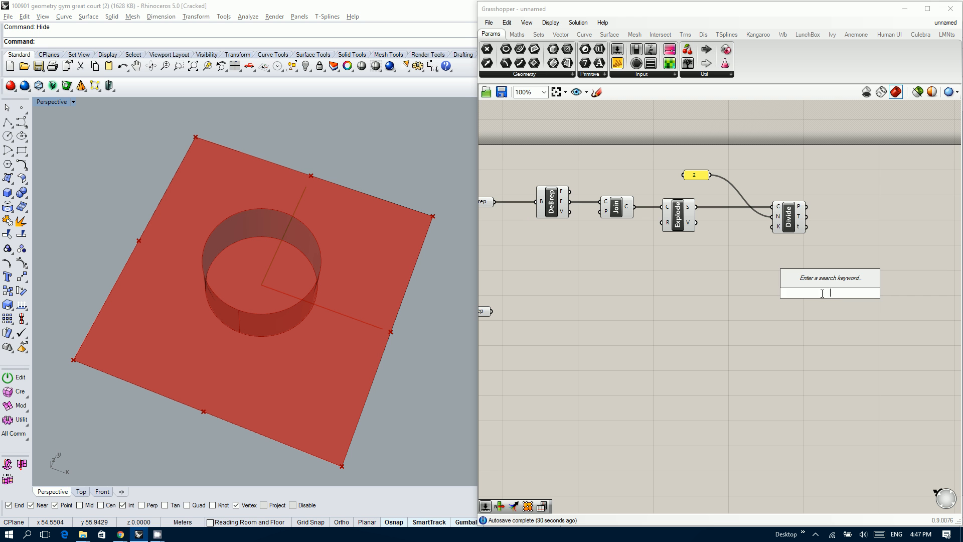
text(pull)
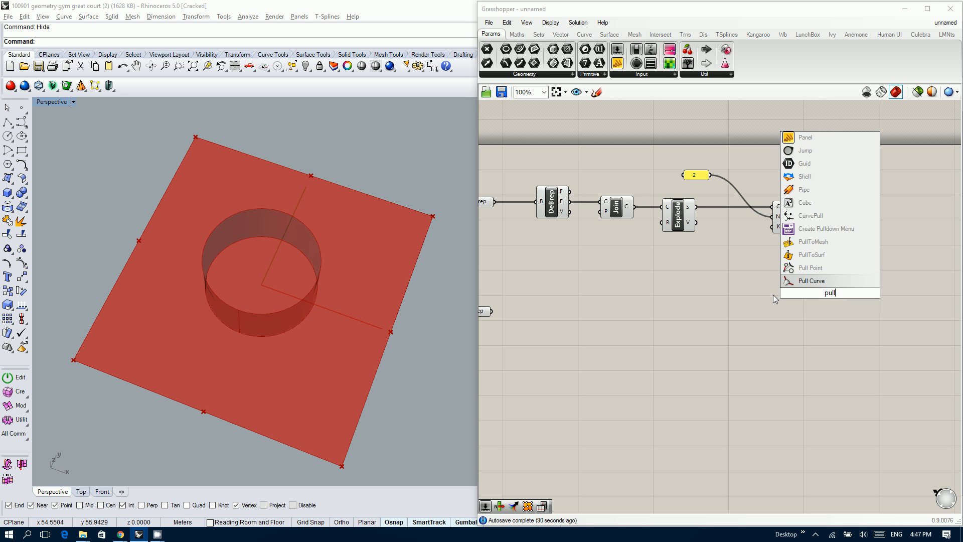
key(Up)
key(Return)
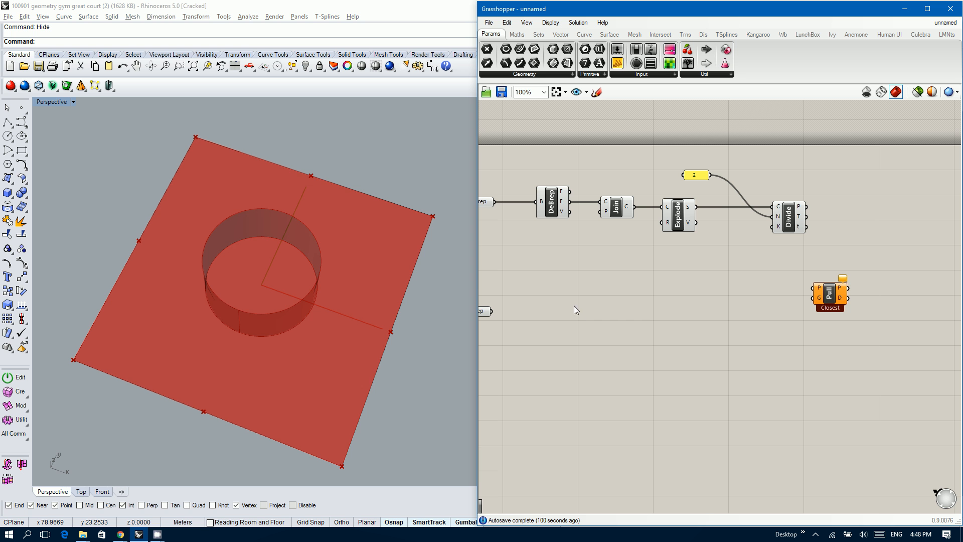
- Duplicate the Deconstruct Brep component into the lower row and feed it the lower Brep parameter
click(558, 213)
alt+drag(558, 212, 558, 299)
drag(492, 312, 551, 311)
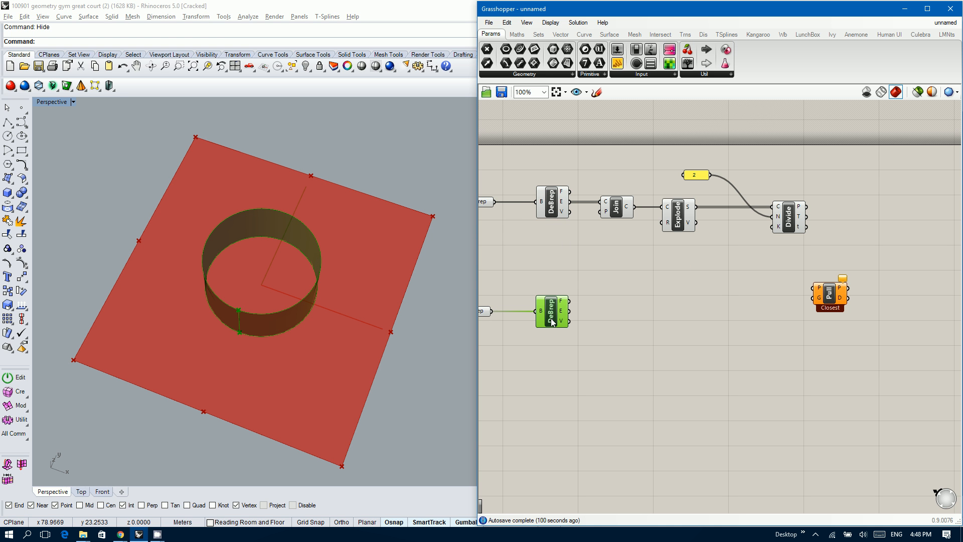
- Add a List Item component beside the lower Deconstruct Brep component
mouse_move(561, 312)
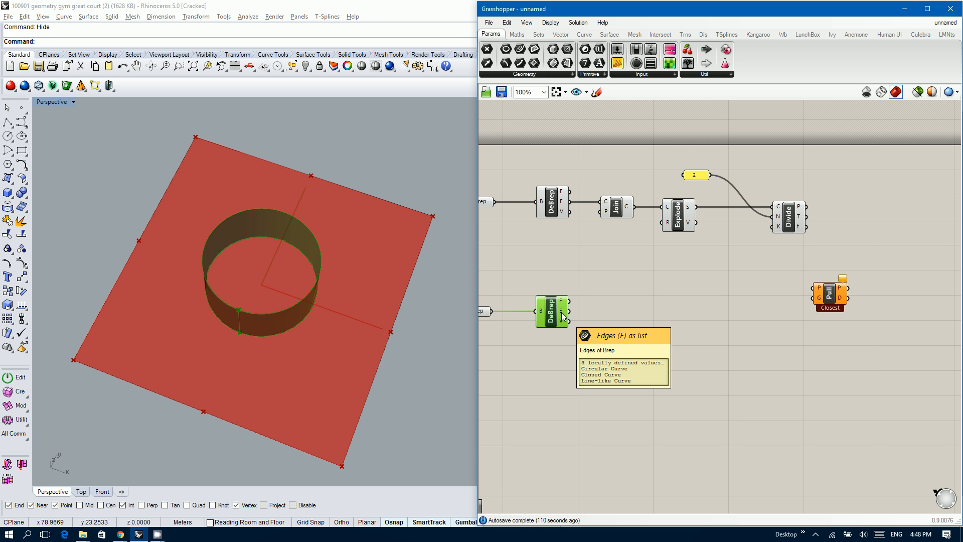
double_click(607, 312)
text(list)
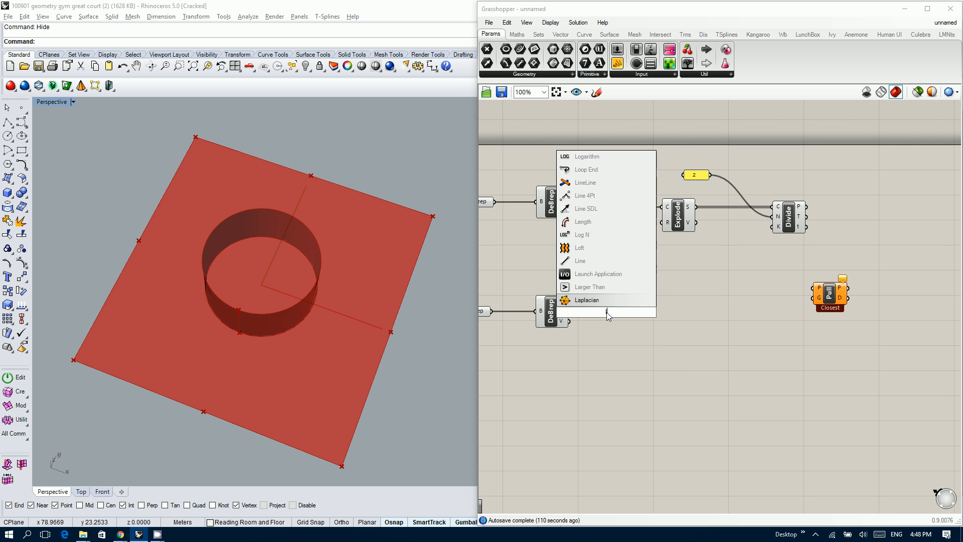
key(Up)
key(Up)
key(Up)
key(Up)
key(Up)
key(Up)
key(Up)
key(Return)
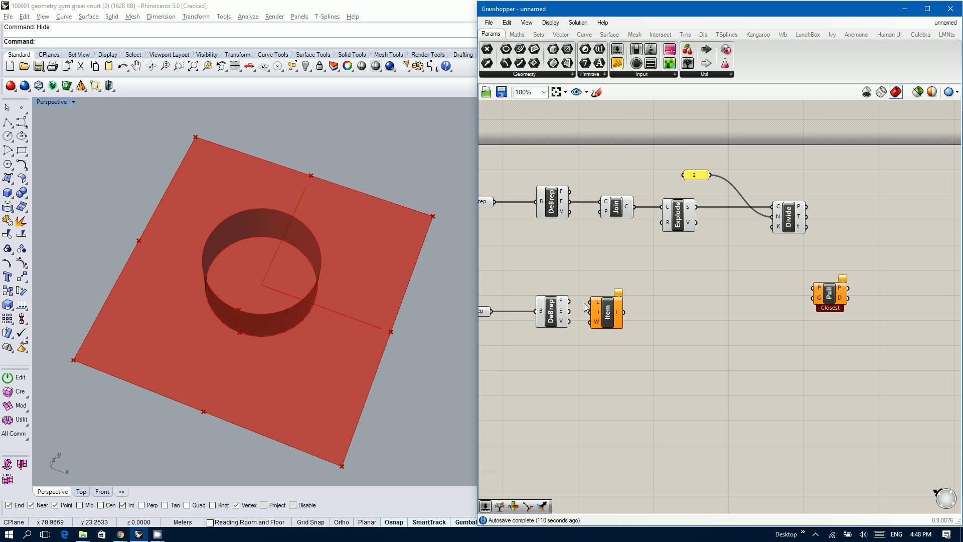
- Connect the lower Deconstruct Brep edges to List Item and hide the preview of both Brep parameters and both Deconstruct Brep components
drag(569, 313, 604, 315)
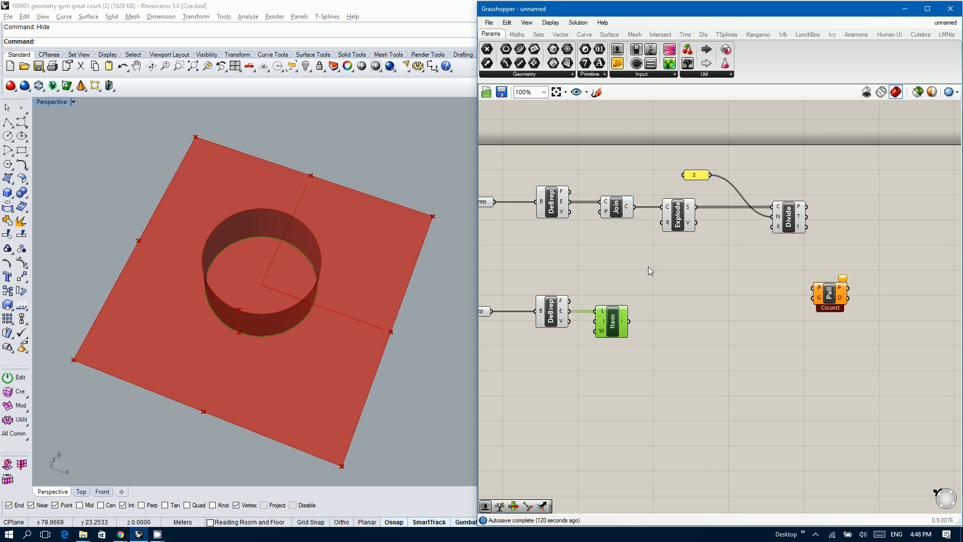
right_drag(648, 266, 699, 259)
drag(633, 333, 511, 130)
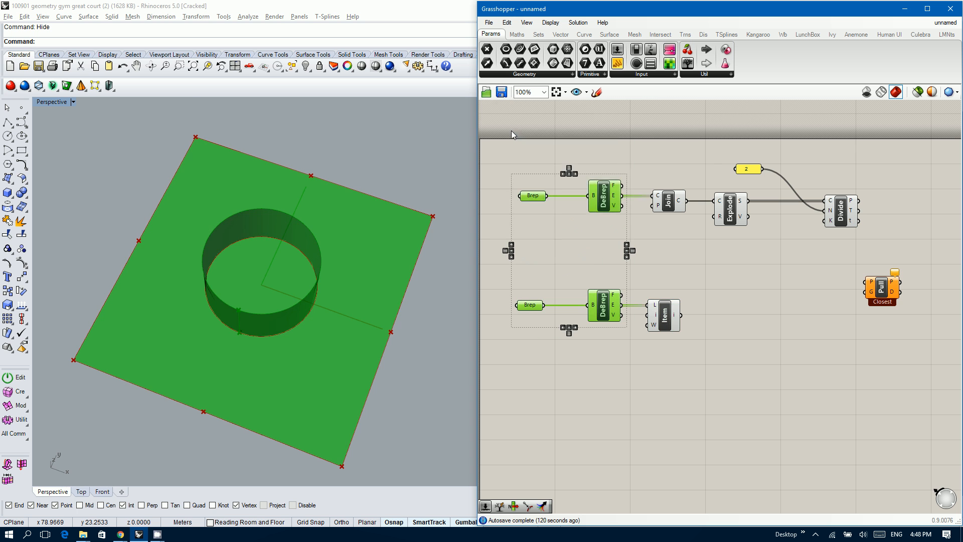
key(space)
click(562, 122)
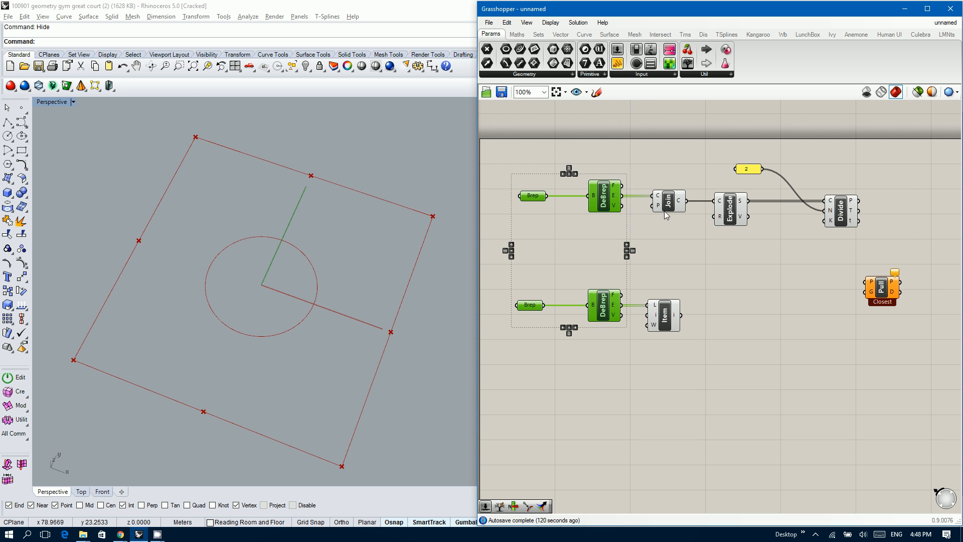
- Feed Pull Point with the List Item curve as geometry (G) and the Divide Curve points as points (P)
right_drag(690, 262, 598, 269)
click(600, 296)
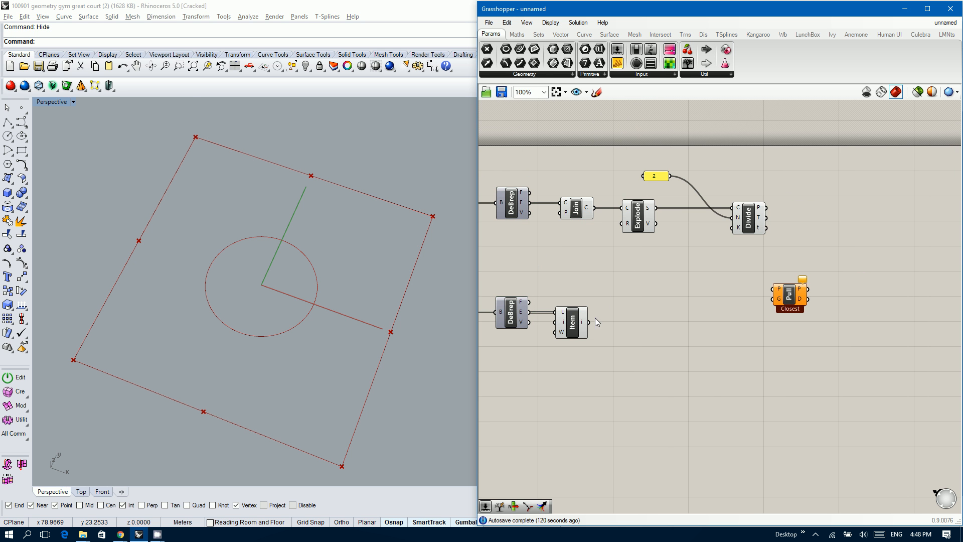
drag(591, 326, 809, 329)
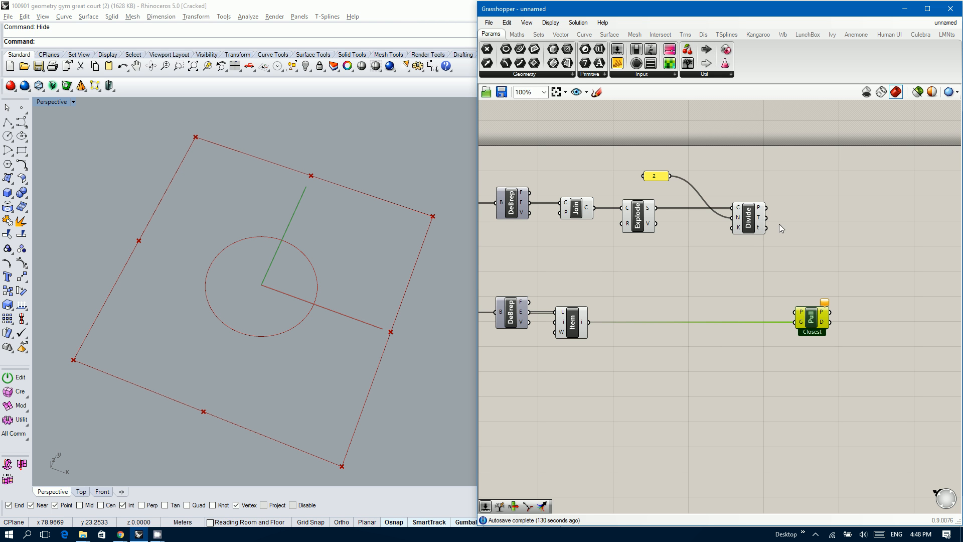
drag(770, 211, 795, 312)
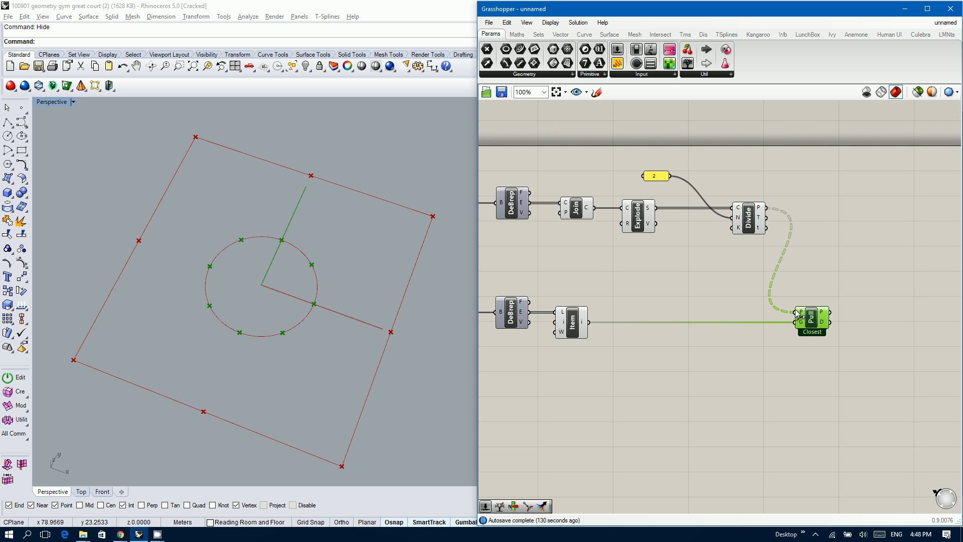
- Add an Arc 3Pt component in the lower row beyond Pull Point
right_drag(787, 271, 666, 282)
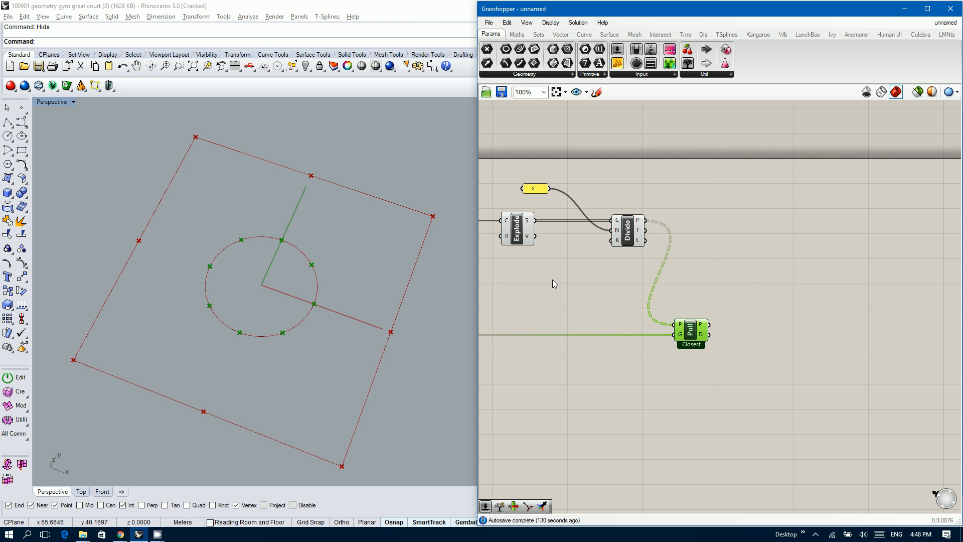
right_drag(588, 279, 572, 281)
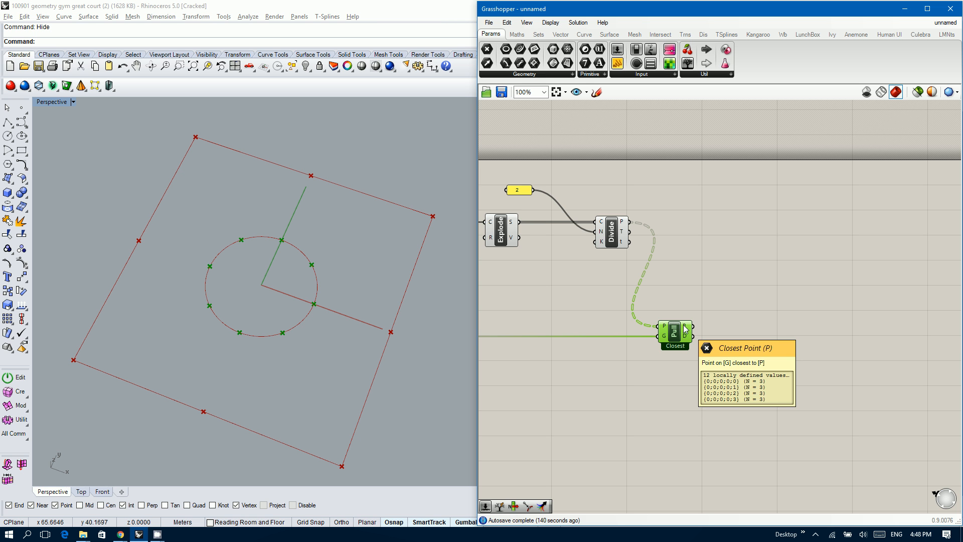
double_click(784, 314)
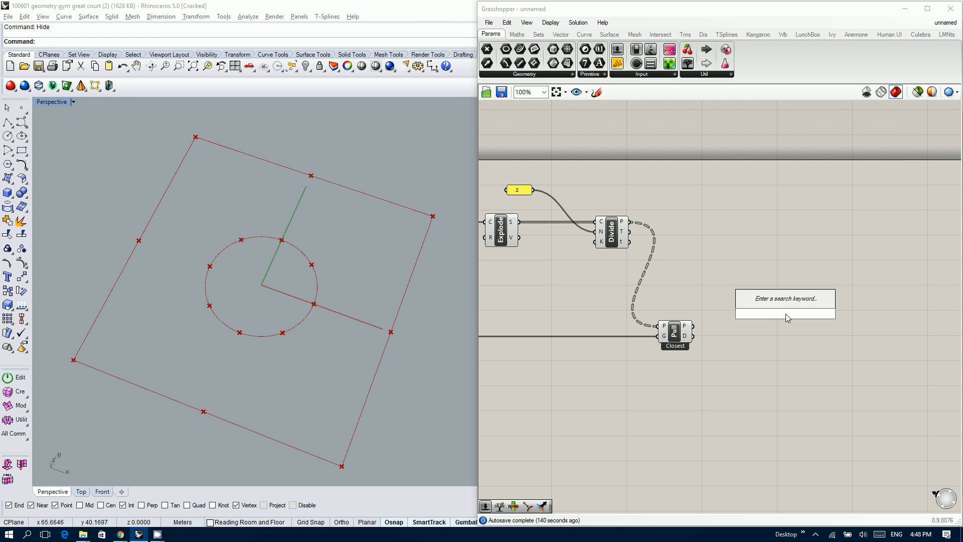
text(arc)
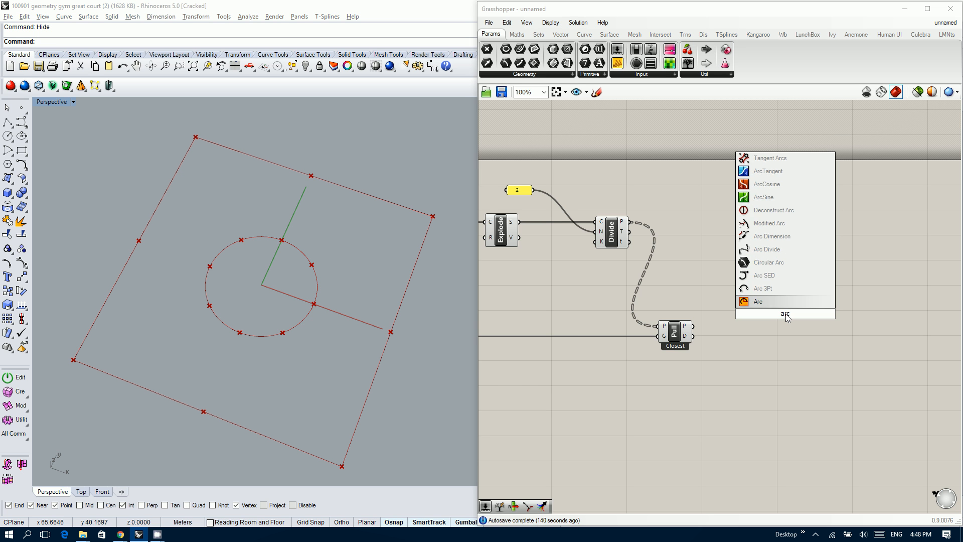
key(Return)
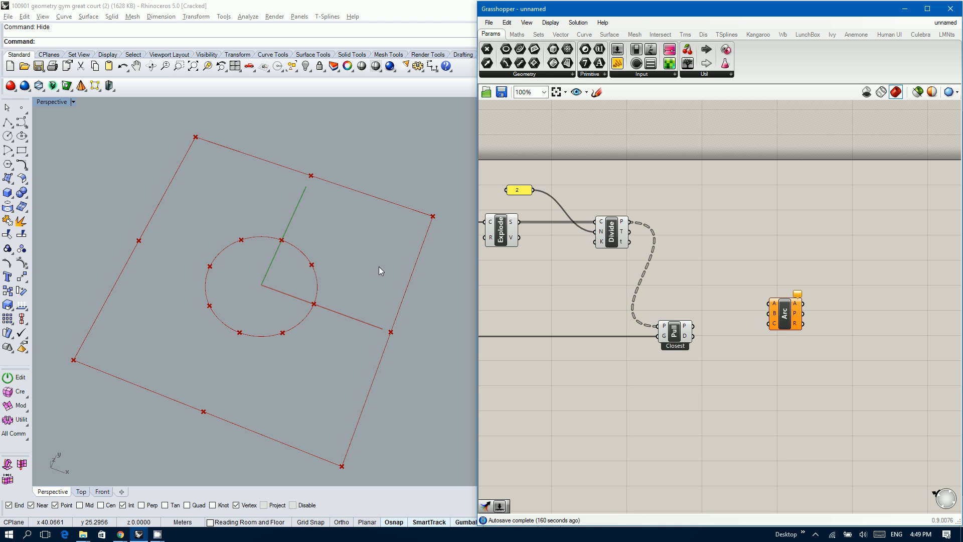
drag(784, 313, 790, 319)
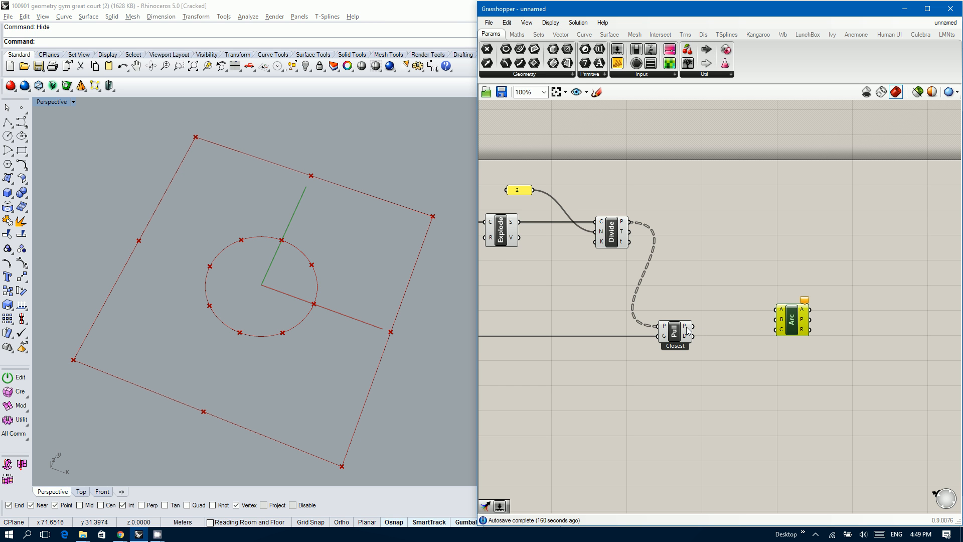
- Add a List Item component between Pull Point and Arc and feed its list input (L) with the closest points
mouse_move(688, 330)
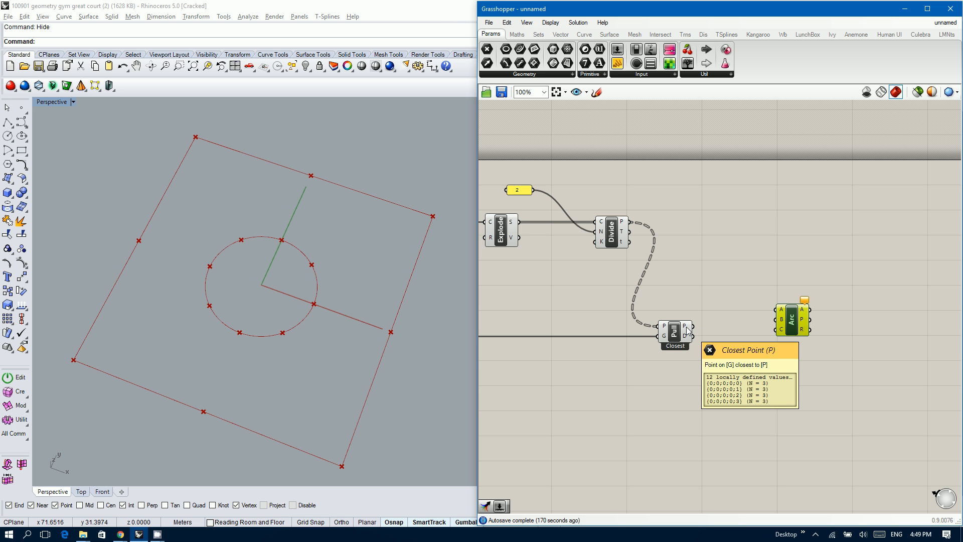
double_click(727, 326)
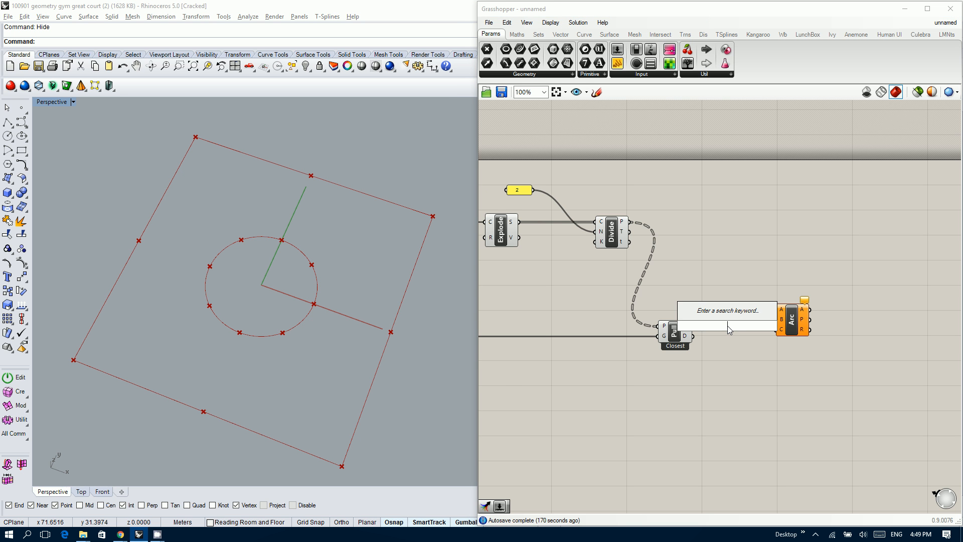
text(list)
key(Up)
key(Up)
key(Up)
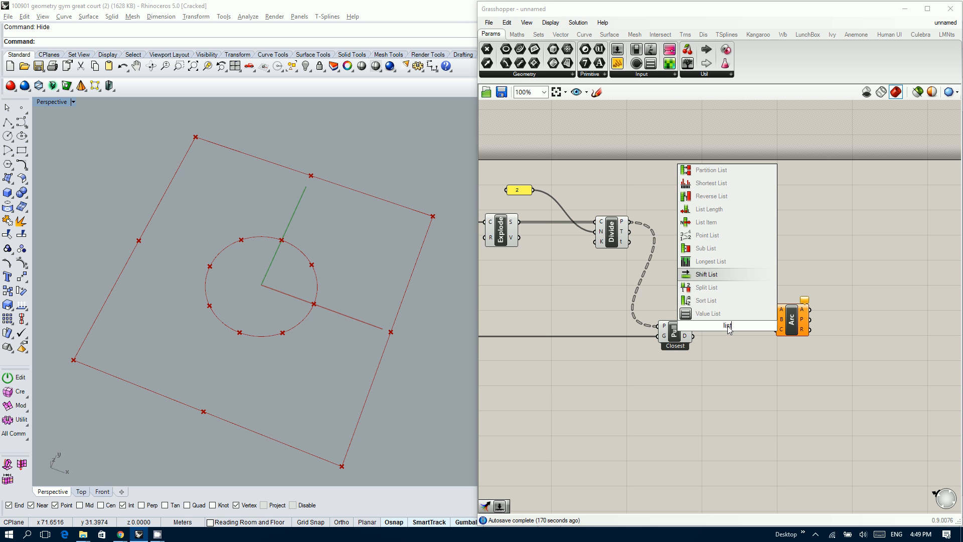
key(Up)
key(Up)
key(Up)
key(Return)
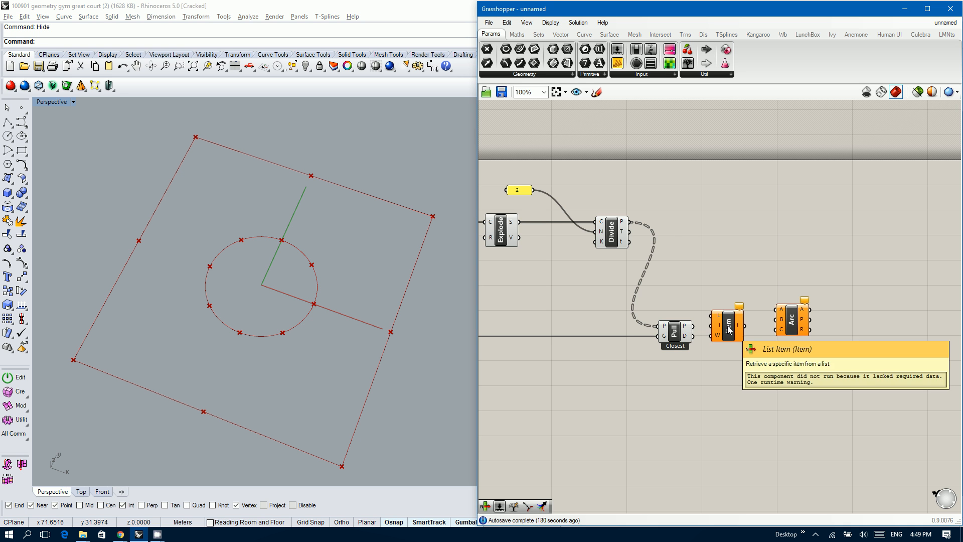
drag(697, 324, 711, 316)
- Align the new List Item with Pull Point and add two extra outputs, +1 and +2
scroll(734, 326, up, 5)
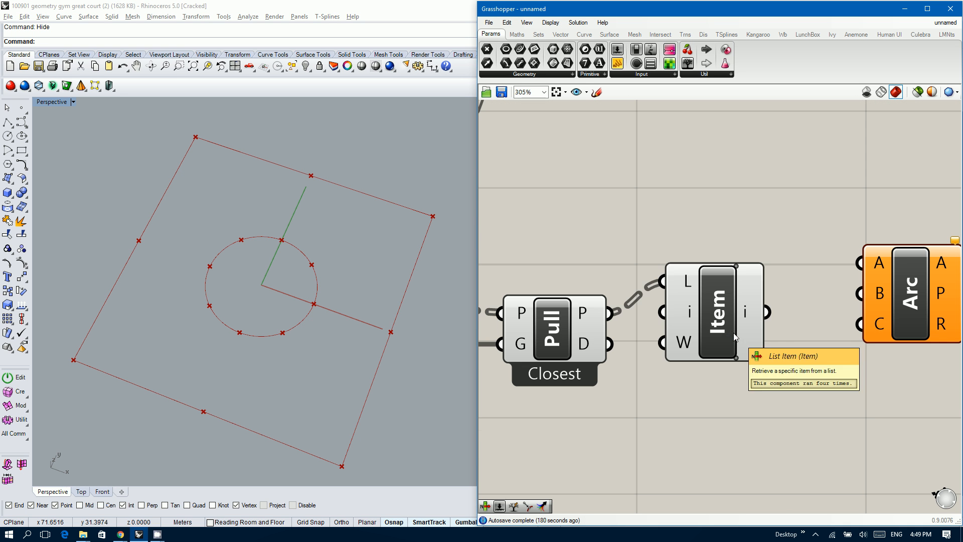
click(723, 348)
drag(724, 351, 725, 354)
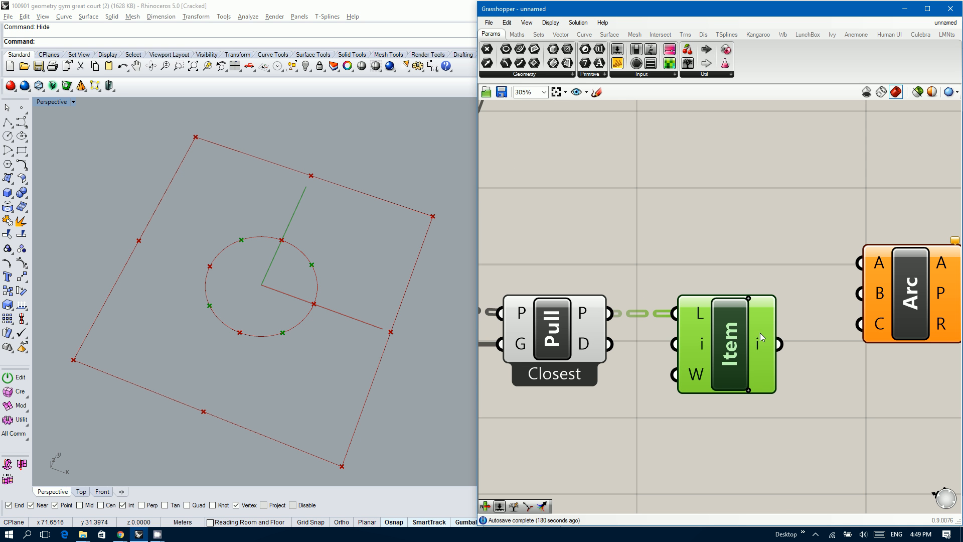
click(747, 390)
click(750, 398)
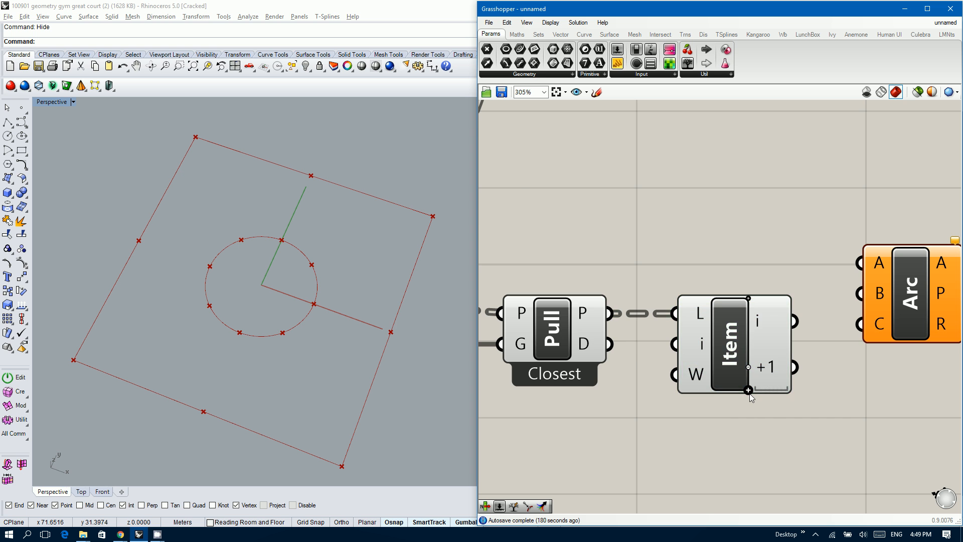
click(748, 390)
- Connect the List Item outputs i, +1 and +2 to the Arc inputs A, B and C
scroll(724, 410, down, 1)
drag(780, 332, 836, 319)
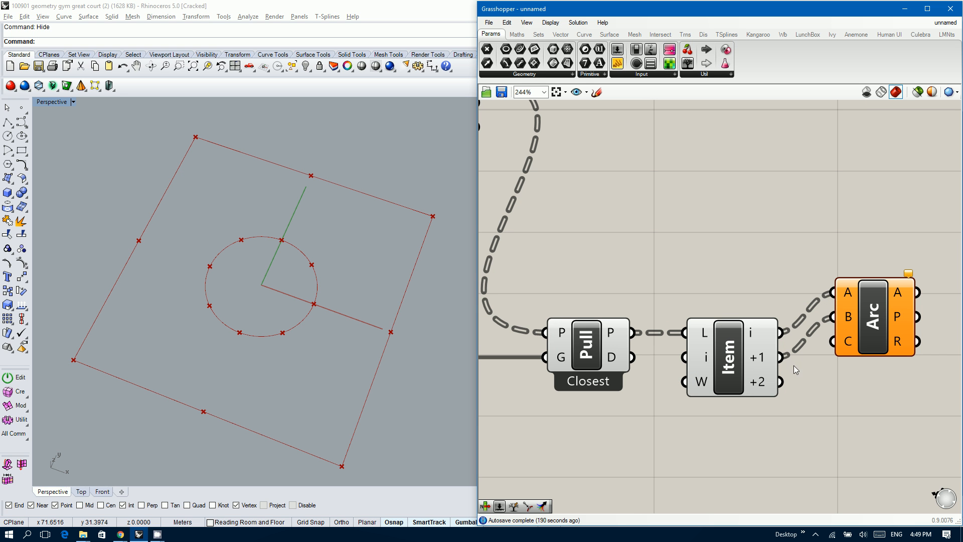
drag(780, 381, 874, 363)
scroll(878, 326, down, 4)
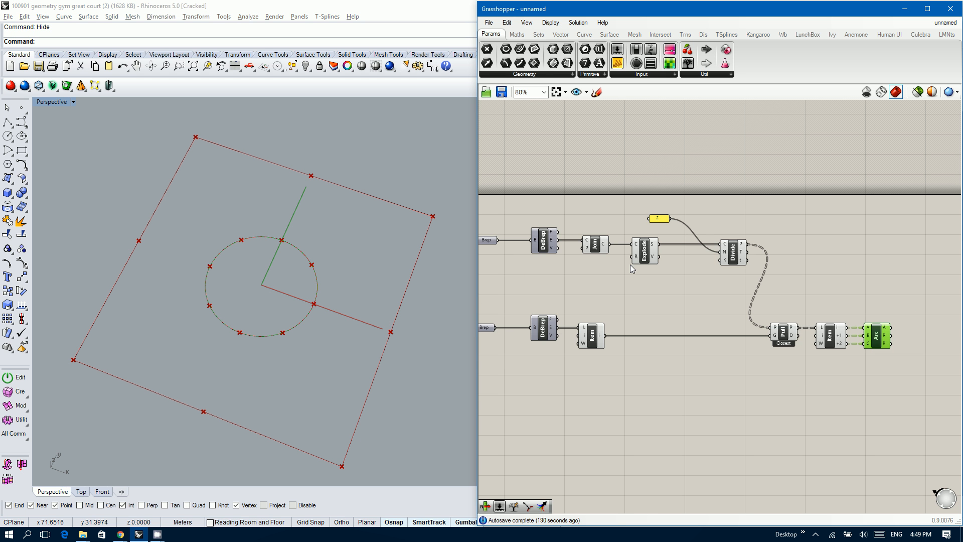
- Hide the preview of the List Item component beside the lower Deconstruct Brep
click(591, 336)
middle_click(593, 340)
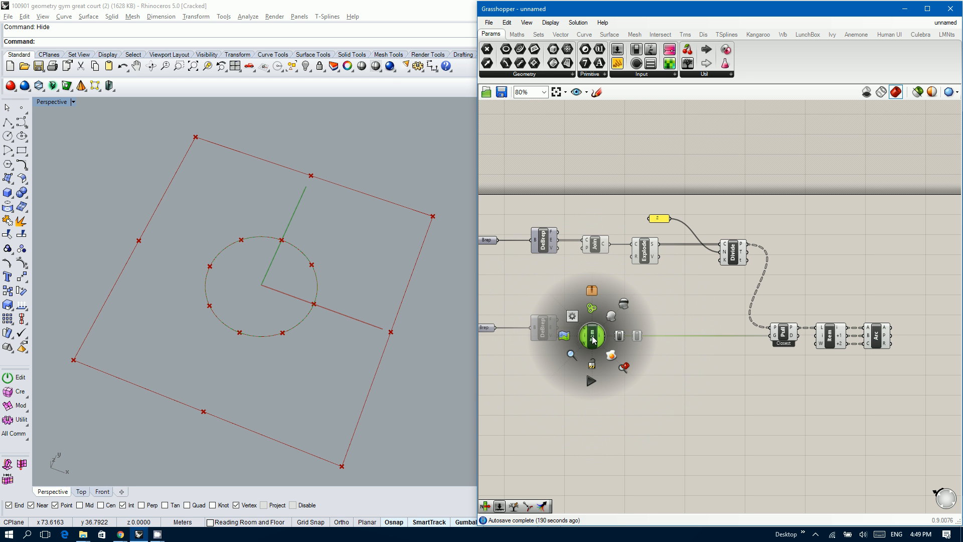
click(623, 302)
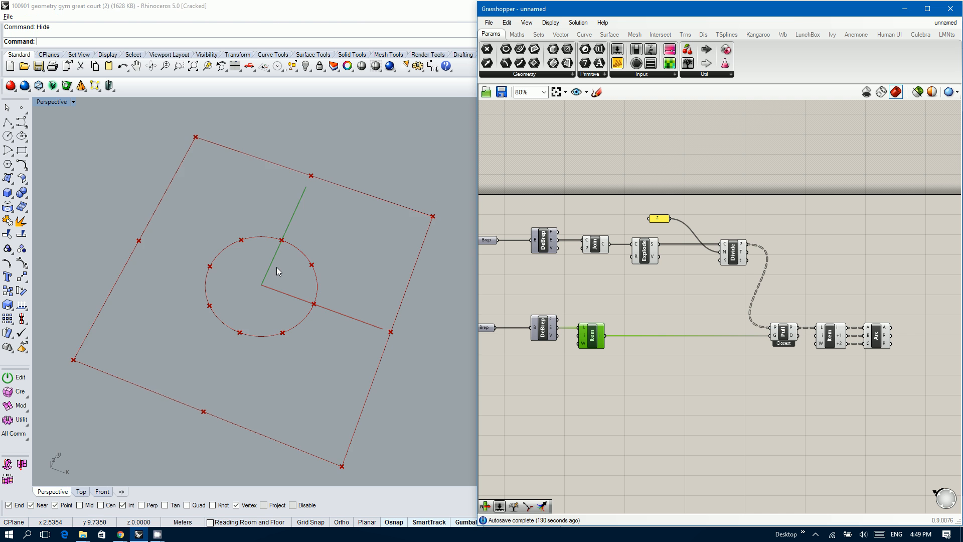
right_drag(277, 271, 296, 297)
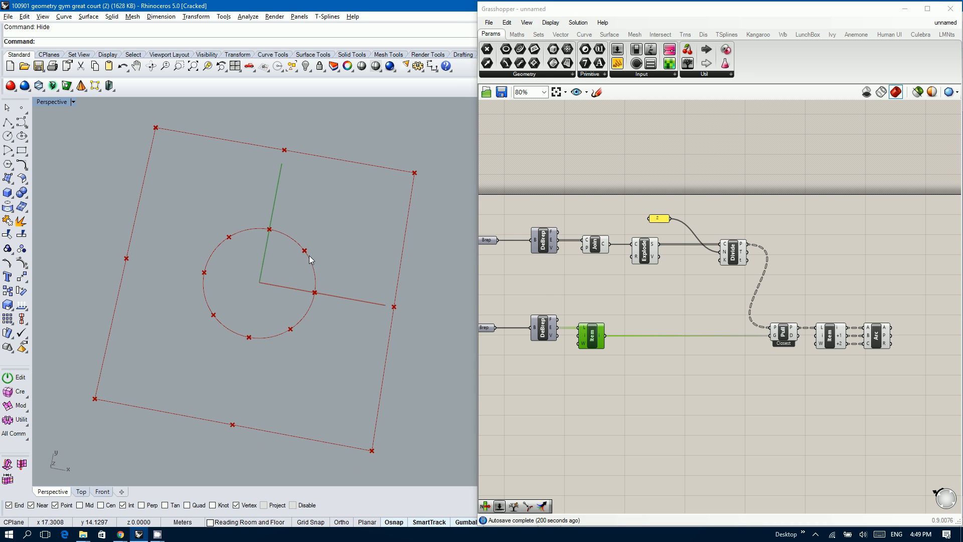
click(646, 293)
- Duplicate Divide Curve with its inputs at the far end of the upper row, keeping the original lowered near Pull Point
right_drag(703, 299, 633, 316)
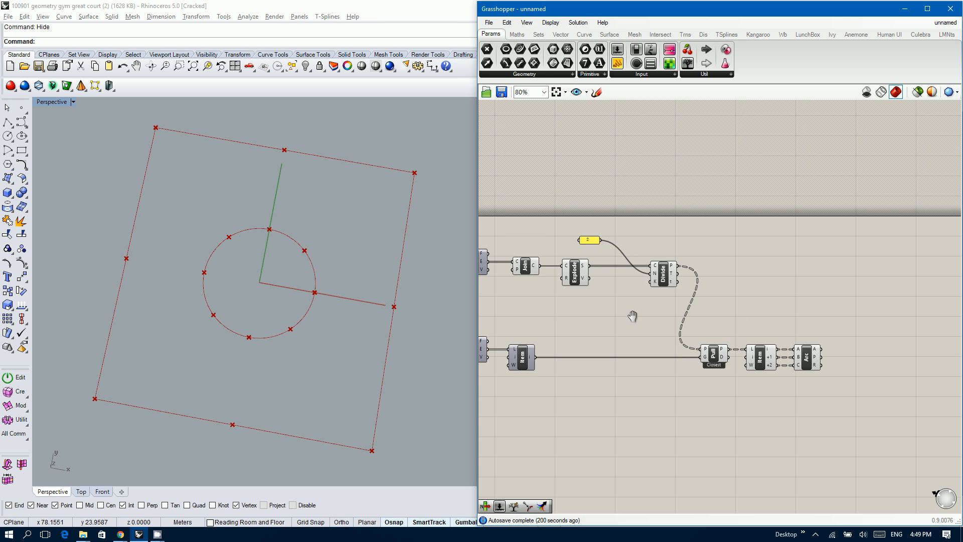
click(662, 278)
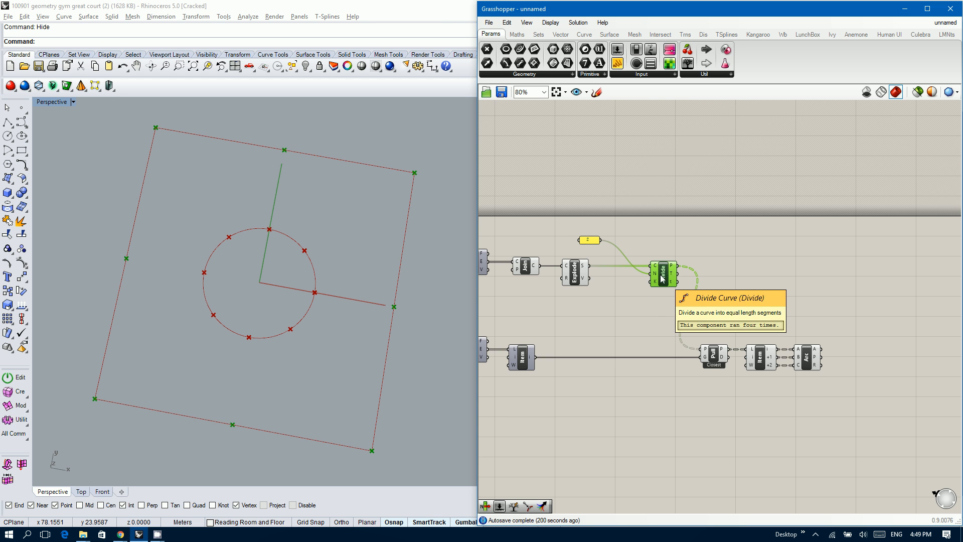
drag(662, 279, 857, 277)
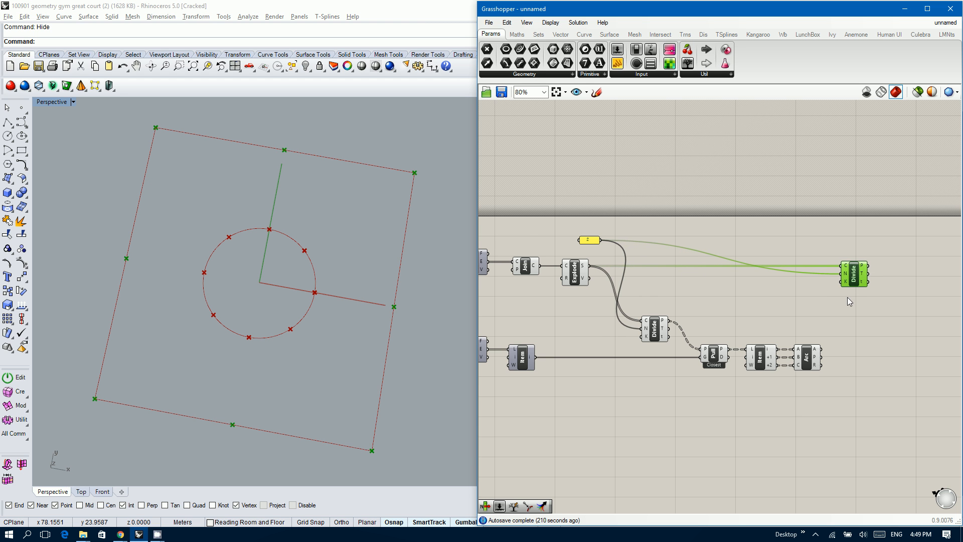
- Add a number slider and a curve Length component before the duplicated Divide Curve, feeding Length with the exploded segments
right_drag(820, 322, 732, 318)
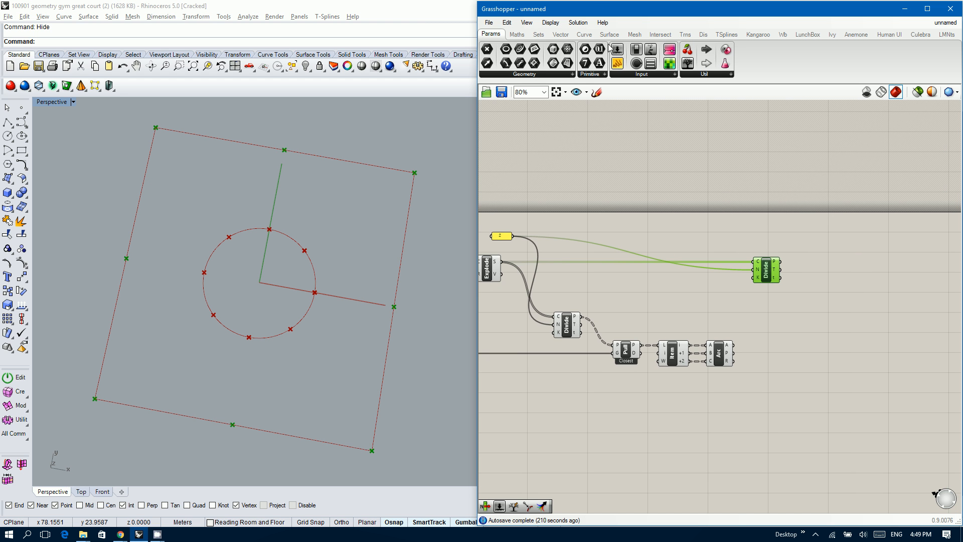
drag(617, 49, 628, 293)
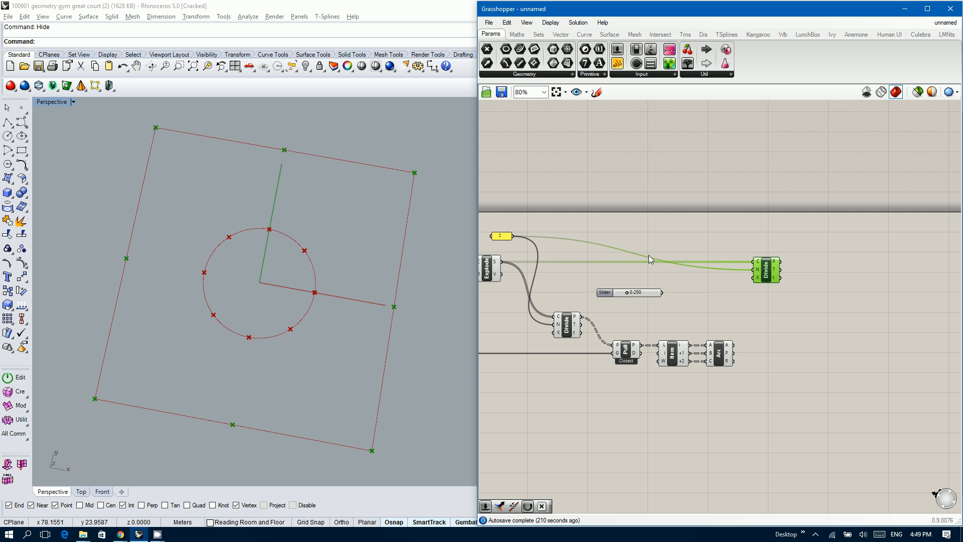
double_click(650, 255)
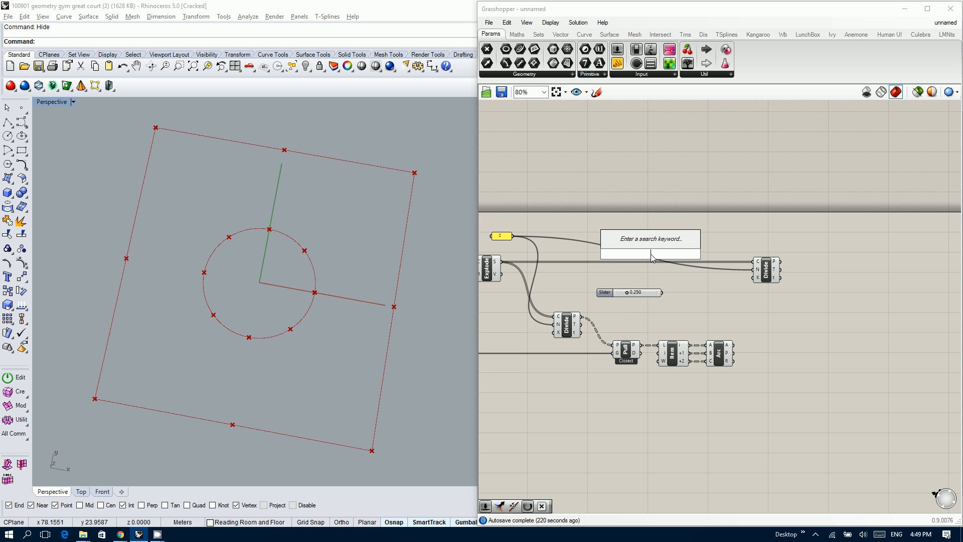
text(length)
key(Return)
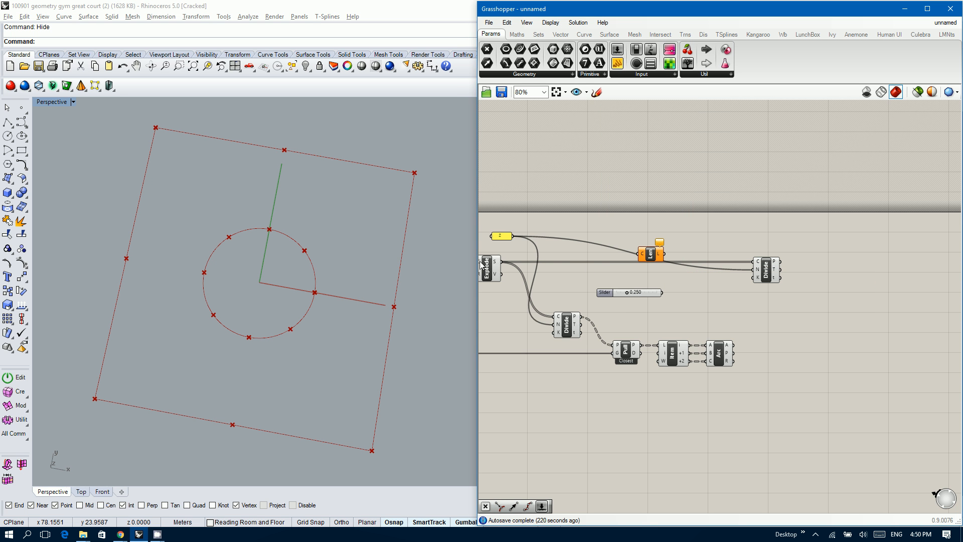
drag(502, 261, 645, 263)
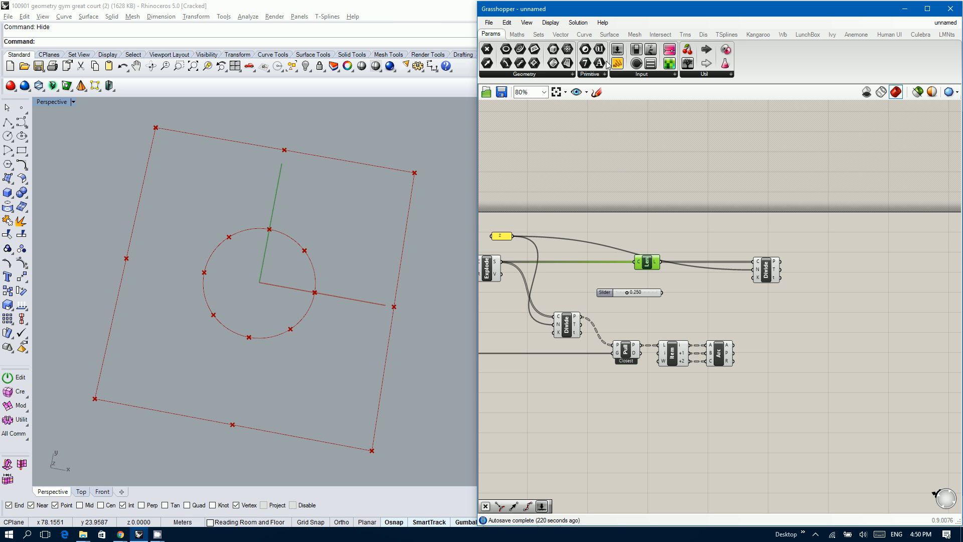
- Add an arithmetic operator component with inputs A and B between Length and the duplicated Divide Curve
mouse_move(655, 263)
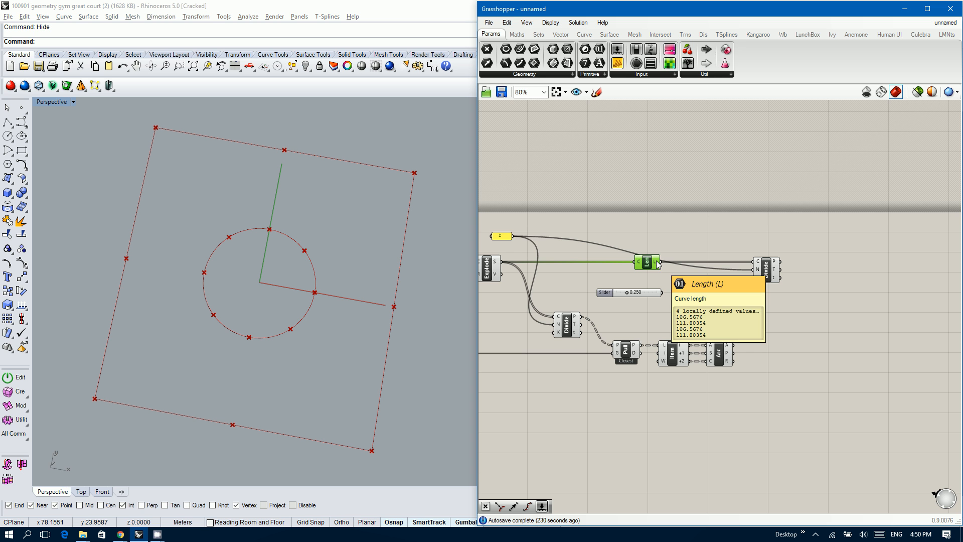
click(517, 34)
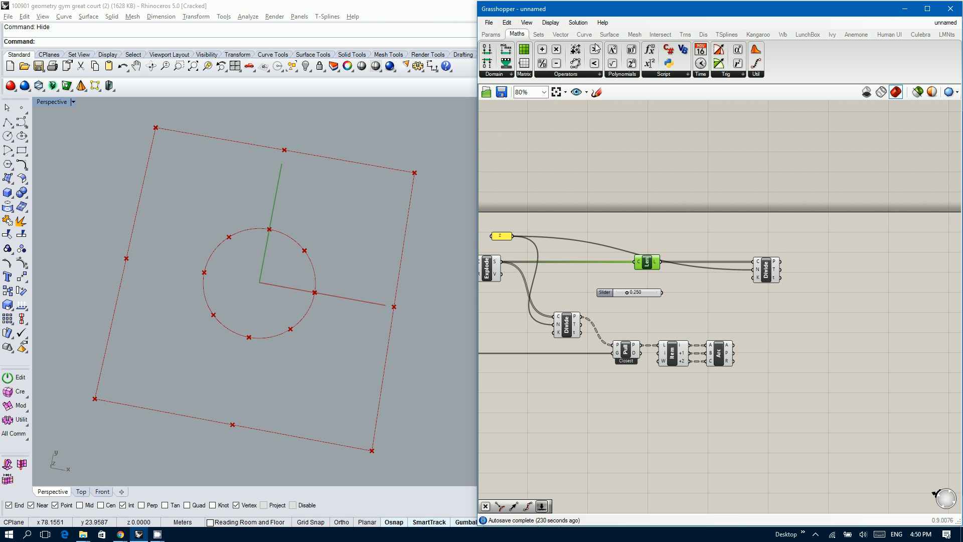
drag(596, 48, 658, 170)
drag(685, 263, 684, 264)
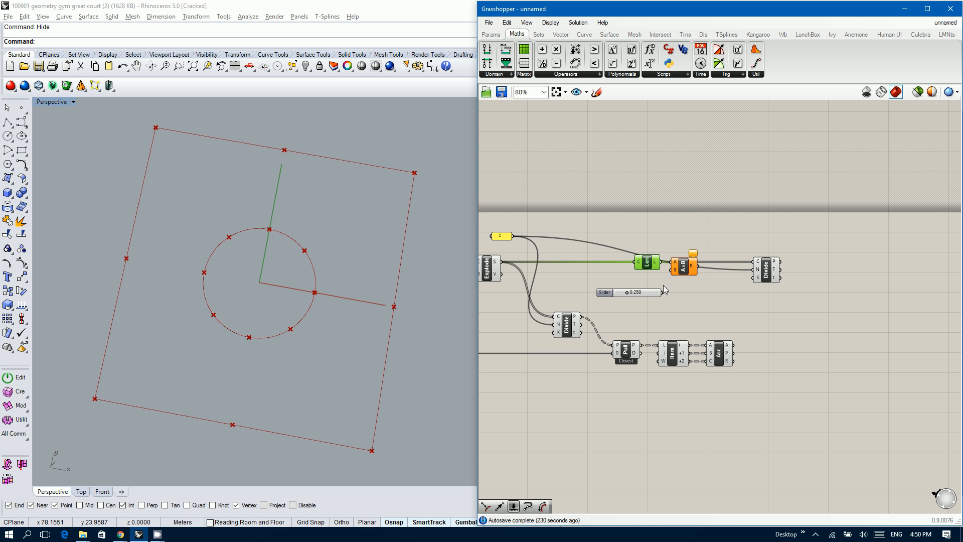
- Feed the slider into the multiplication's B and the product into the duplicated Divide Curve's N, with the slider set to 0.066
drag(664, 288, 673, 270)
drag(753, 268, 753, 268)
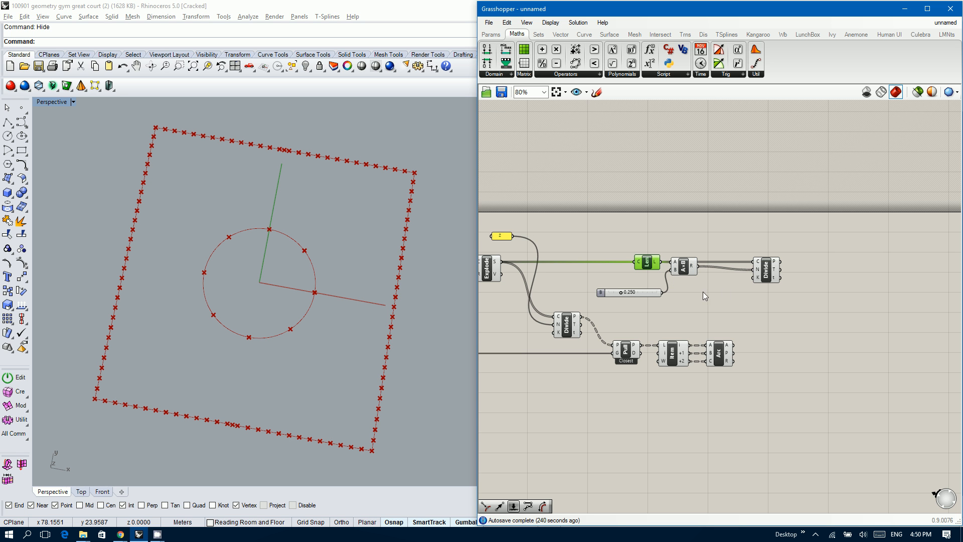
scroll(612, 291, up, 4)
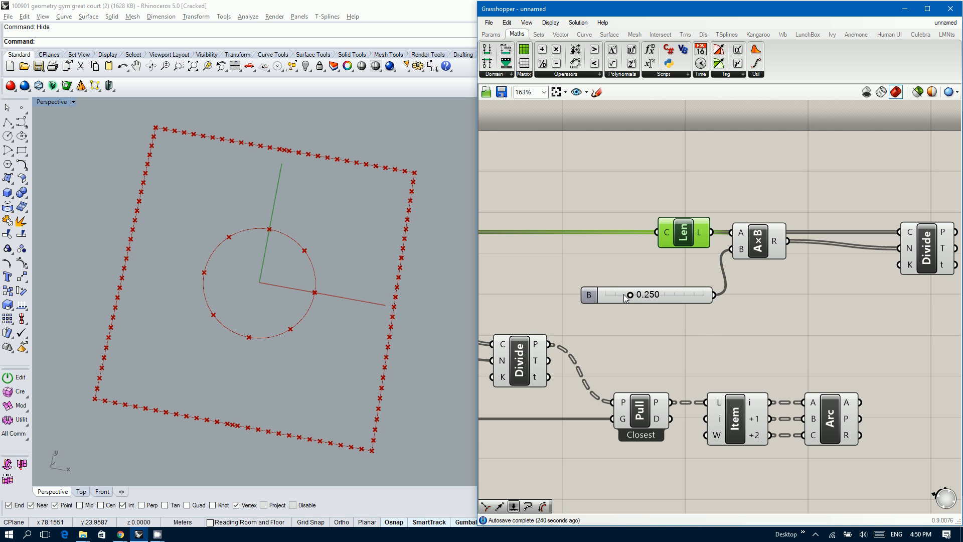
drag(629, 295, 612, 296)
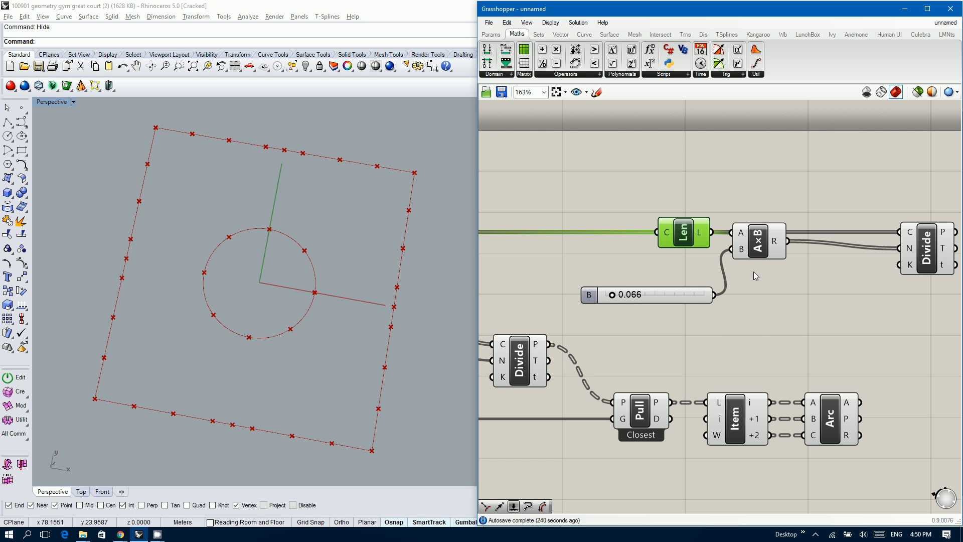
- Hide the preview of the lower Divide Curve component that feeds Pull Point
scroll(753, 272, down, 5)
click(663, 307)
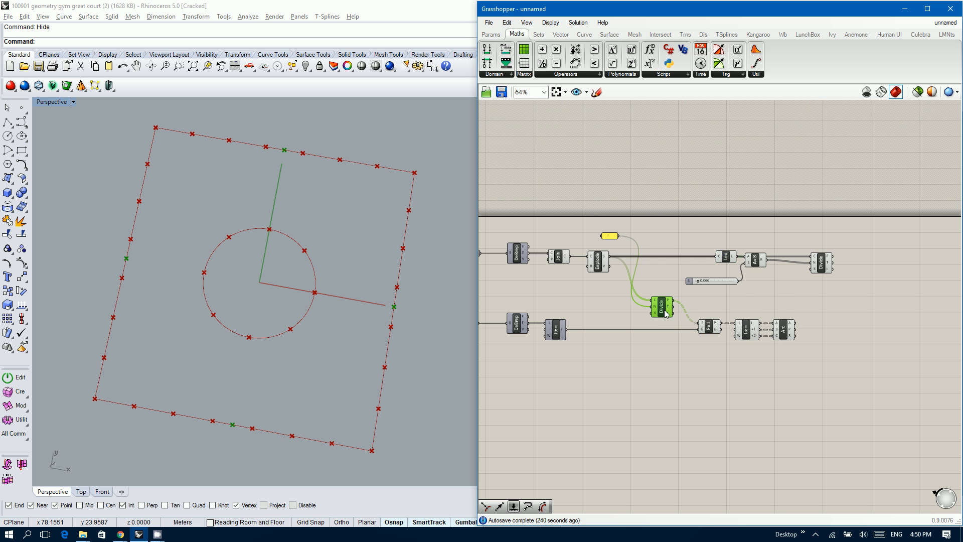
middle_click(663, 308)
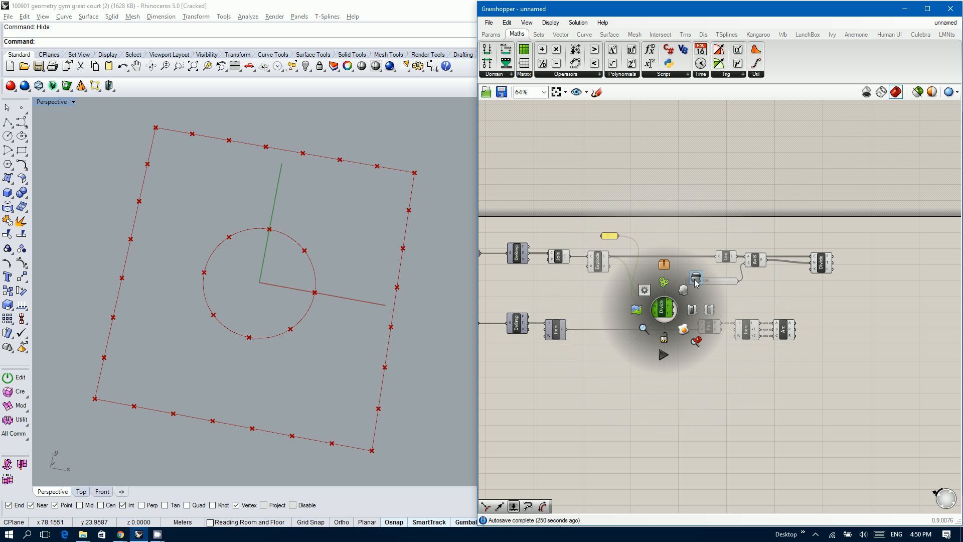
- Fine-tune the slider that multiplies the curve lengths to 0.069
scroll(708, 282, up, 3)
scroll(708, 282, up, 1)
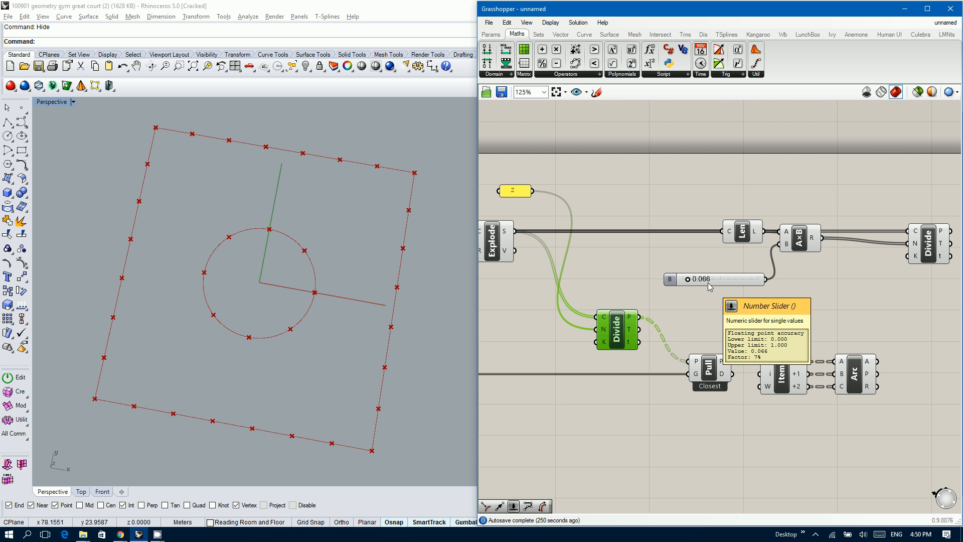
click(747, 235)
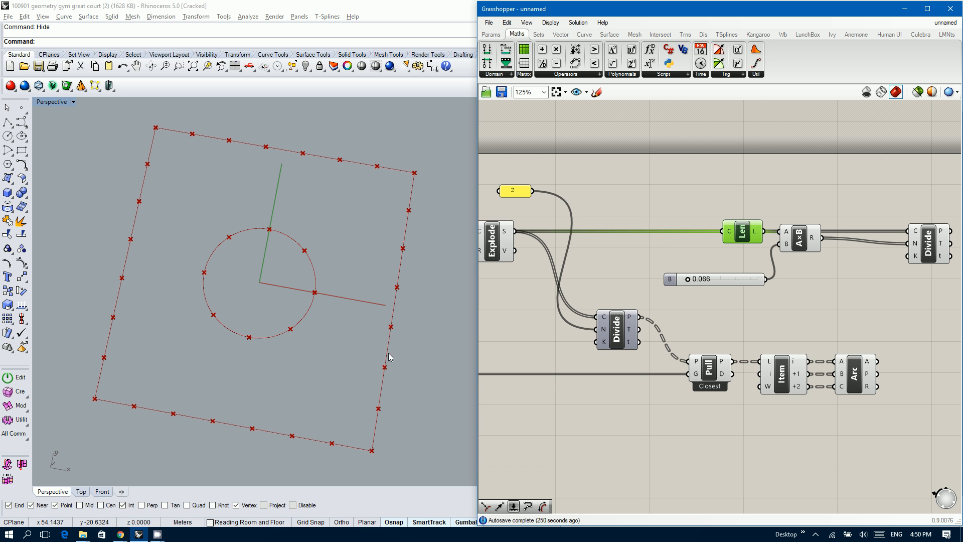
scroll(690, 273, up, 5)
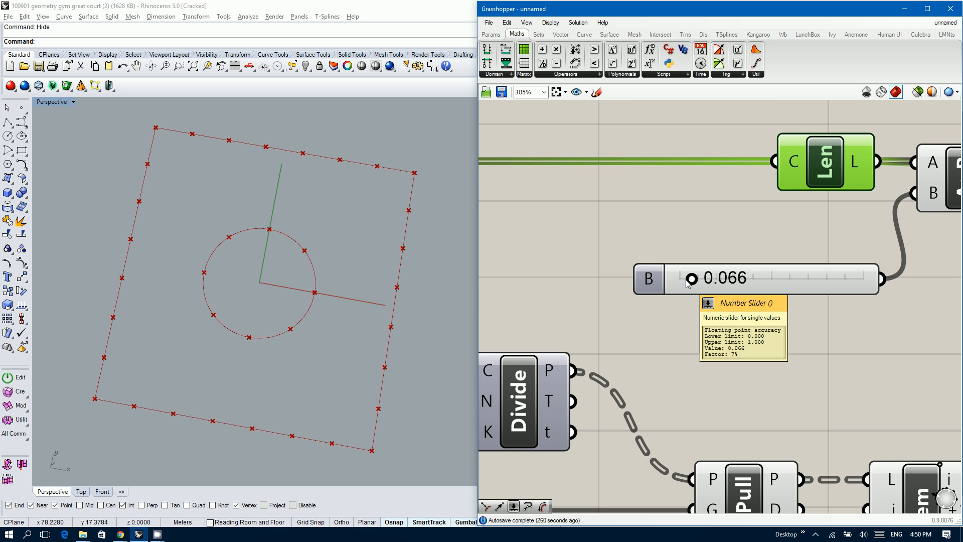
drag(684, 280, 690, 280)
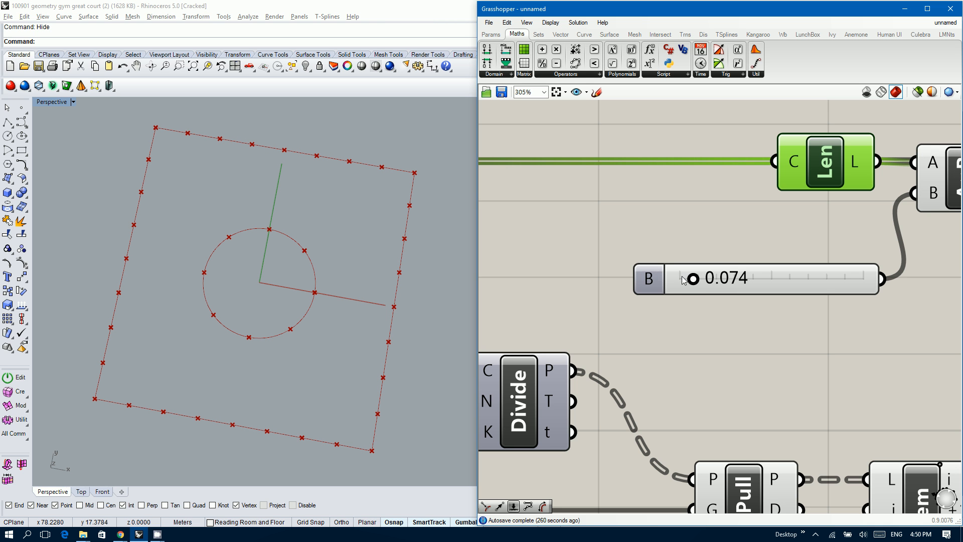
drag(691, 280, 689, 280)
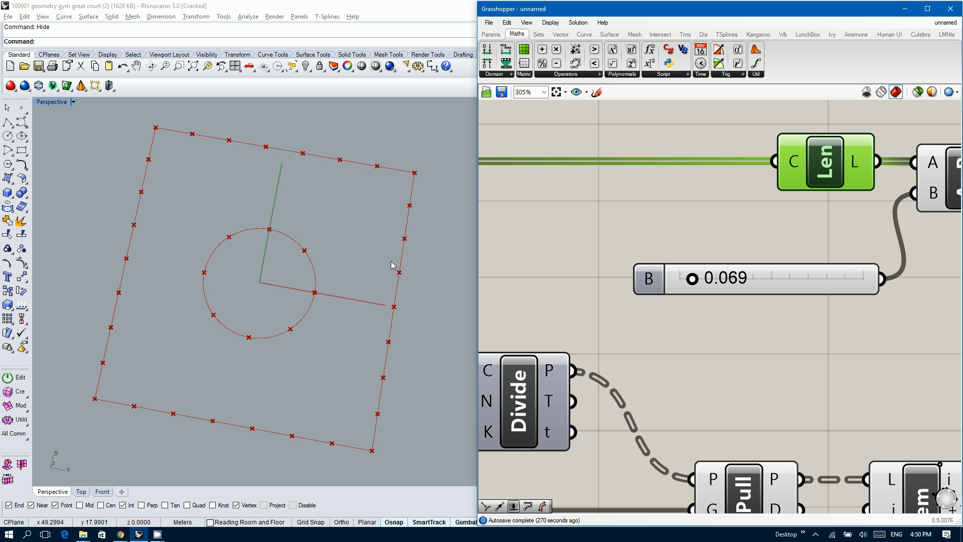
- Bring the hidden floor surface back into the Rhino viewport with the ShowSelected command
click(343, 264)
scroll(343, 264, down, 2)
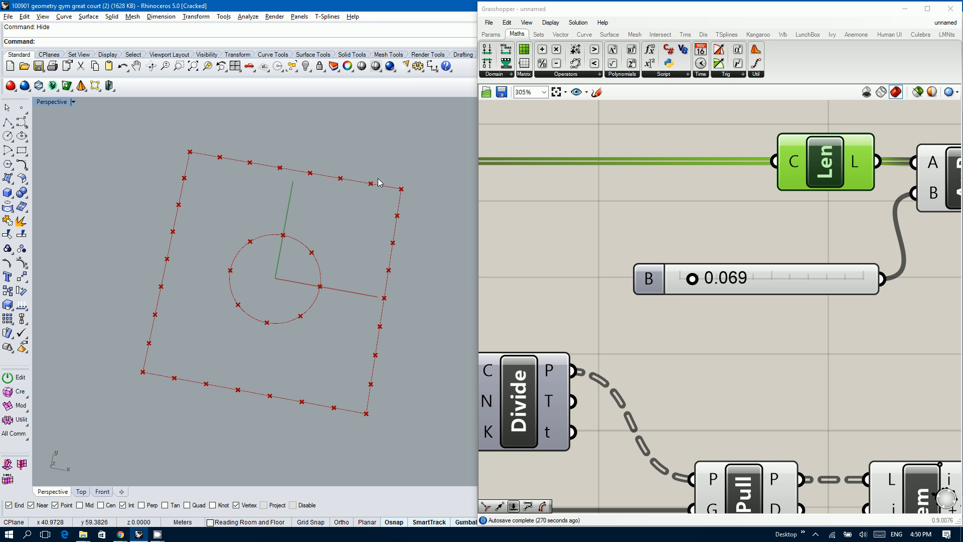
right_drag(311, 212, 221, 298)
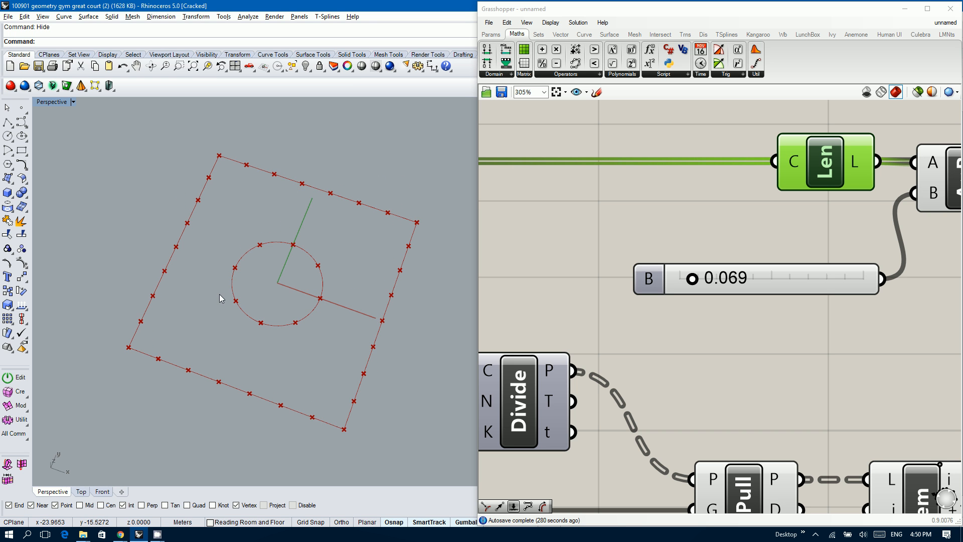
scroll(221, 298, down, 3)
scroll(265, 283, up, 1)
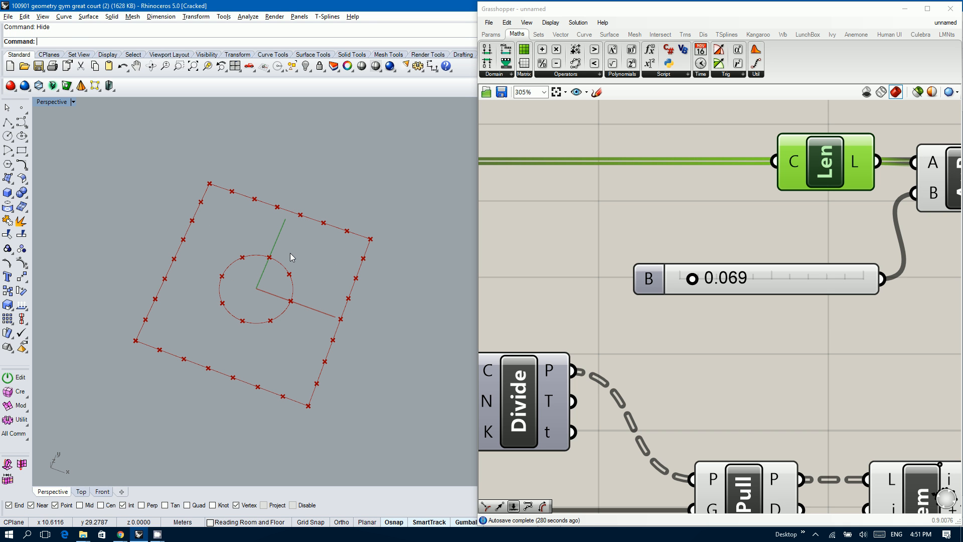
text(ShowSelected)
key(Return)
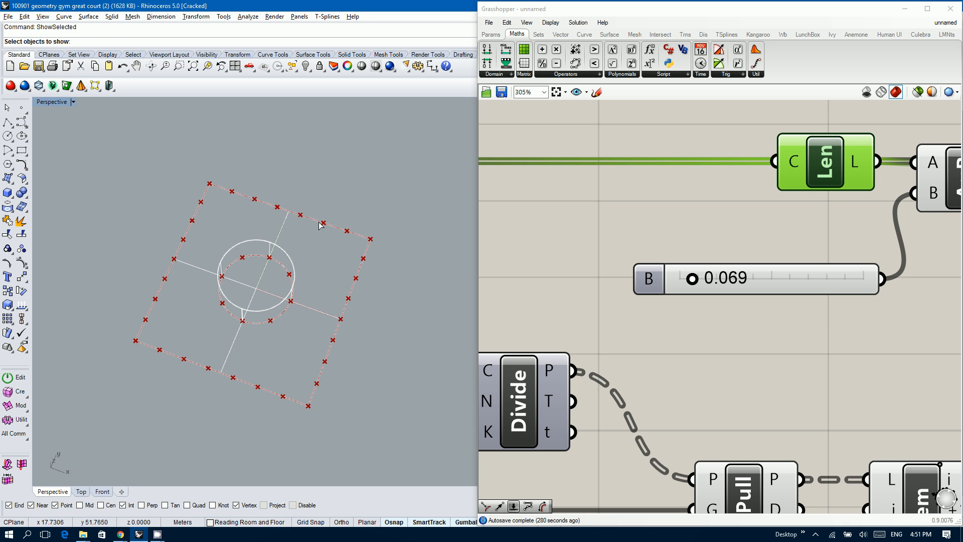
key(Return)
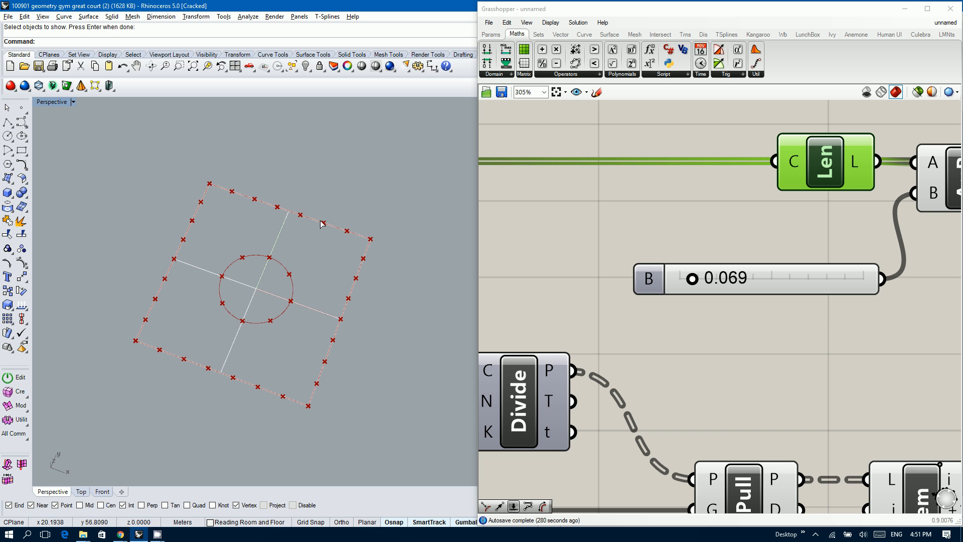
- Try stretching the floor surface along its length with the gumball, and undo back to the hidden square floor
click(315, 225)
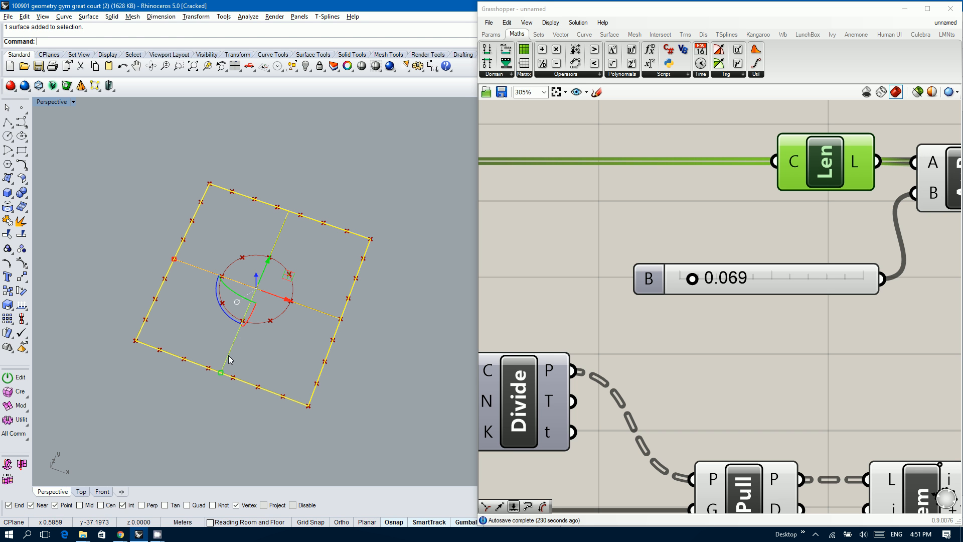
drag(219, 380, 182, 440)
key(Escape)
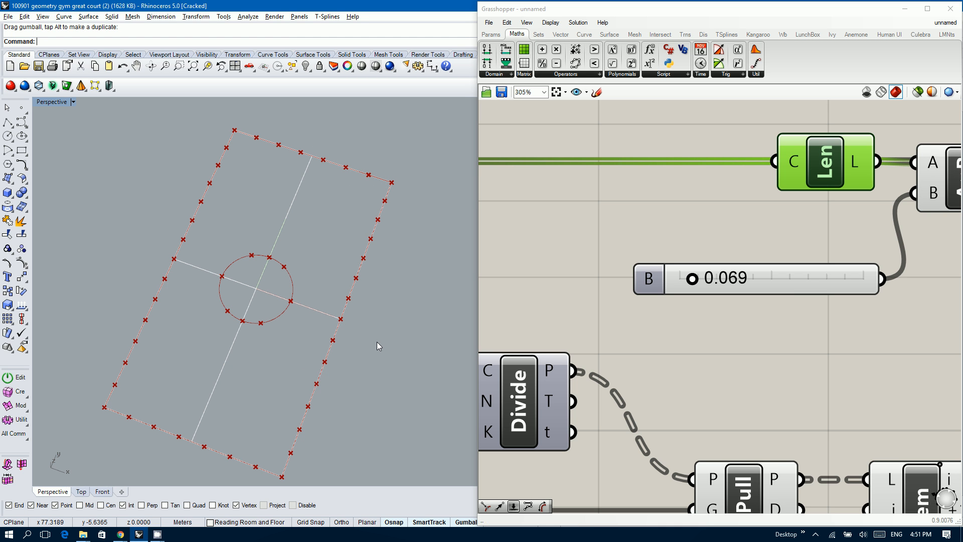
key(ctrl+z)
key(Return)
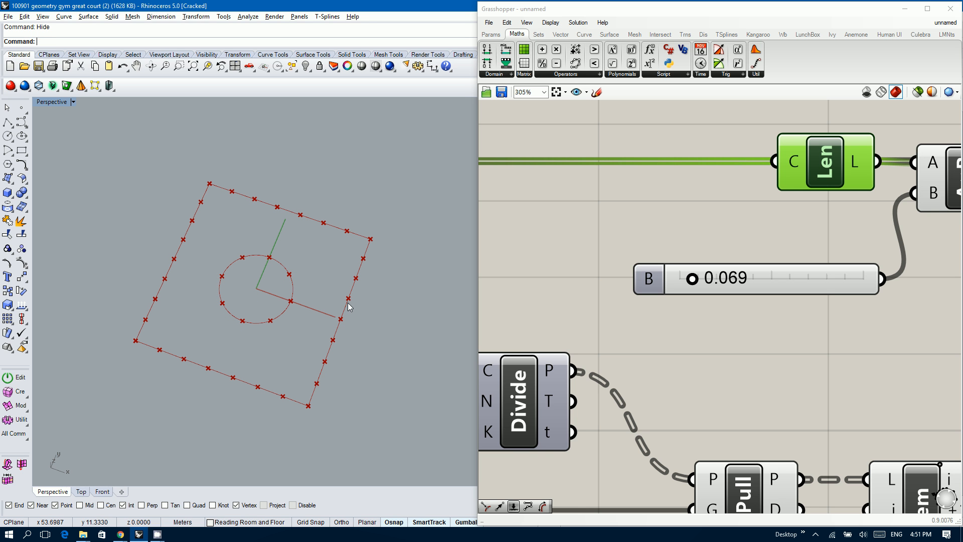
- Move the upper Divide Curve farther from the multiplication and place a copy with its inputs below it
click(639, 236)
scroll(640, 237, down, 3)
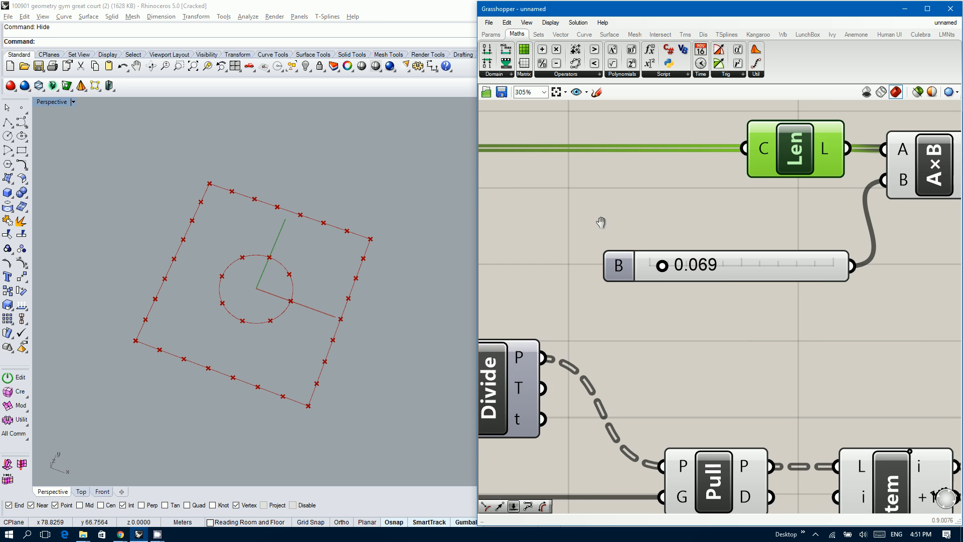
right_drag(843, 279, 700, 263)
click(828, 183)
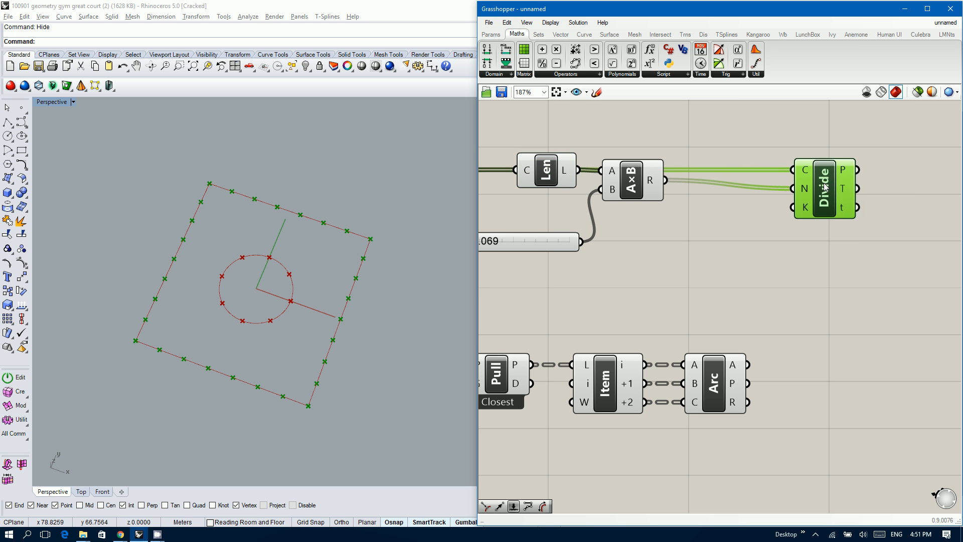
drag(825, 185, 886, 185)
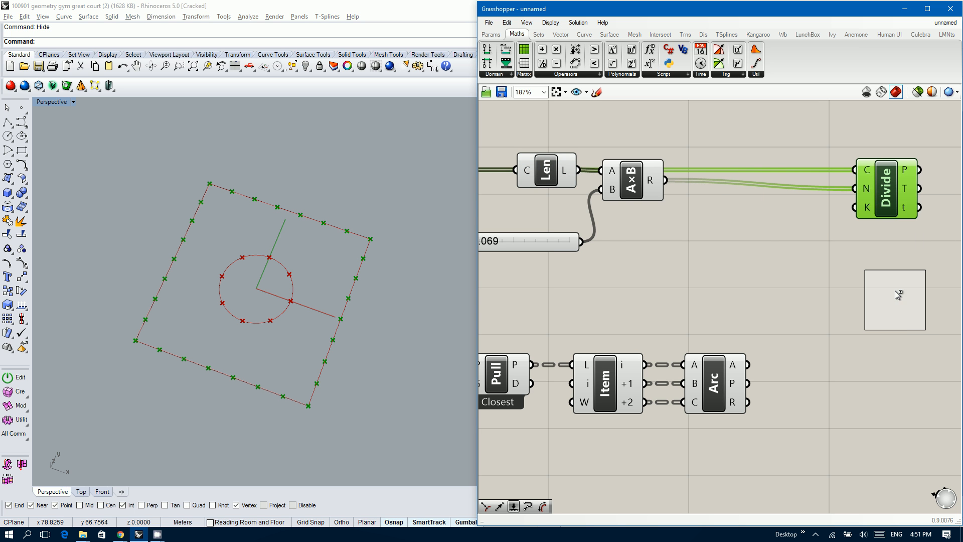
click(895, 293)
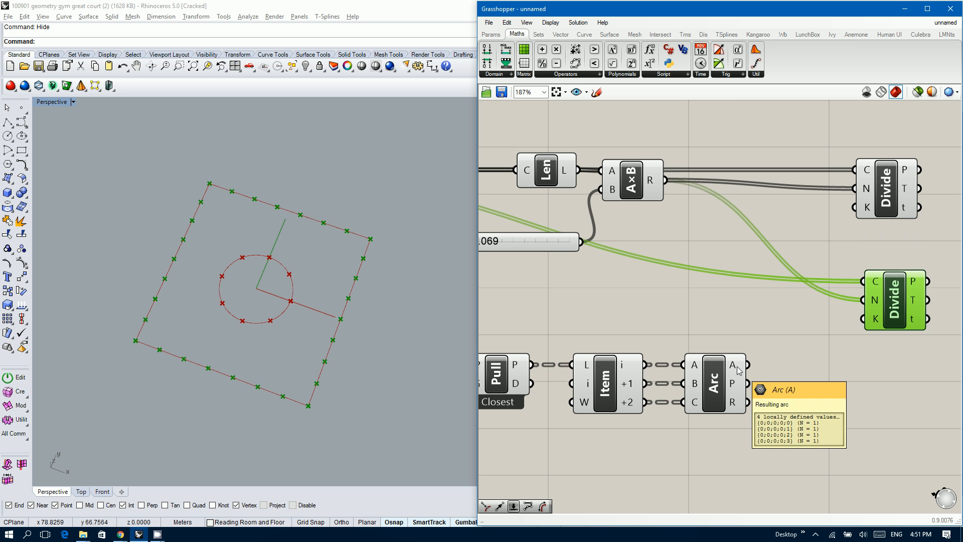
- Connect the Arc component's A output to the copied Divide Curve's C input and flatten that output
right_click(738, 370)
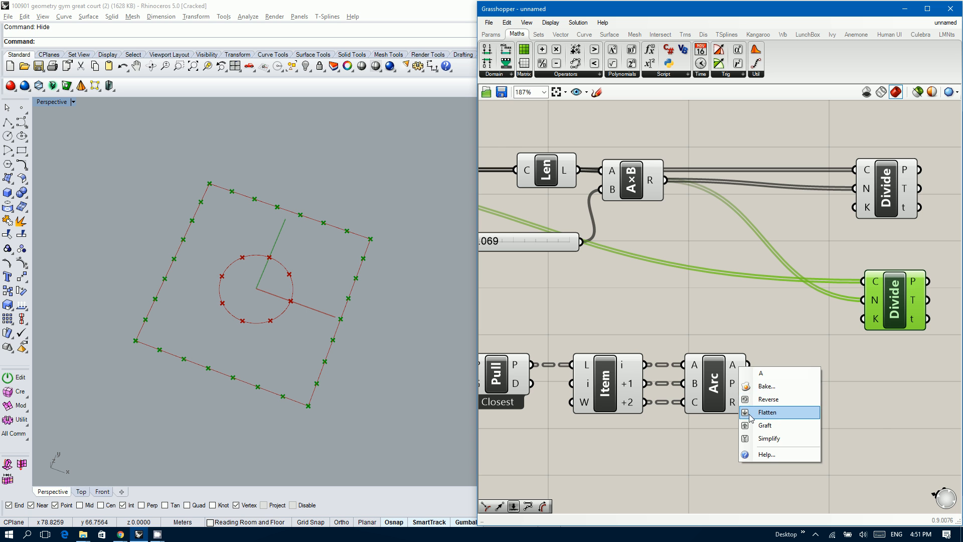
click(758, 311)
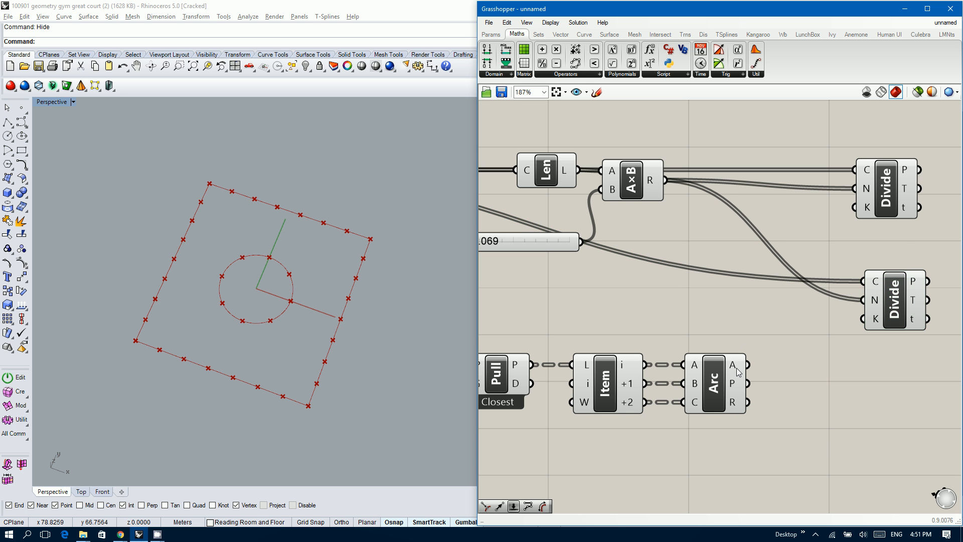
mouse_move(738, 371)
drag(748, 364, 862, 281)
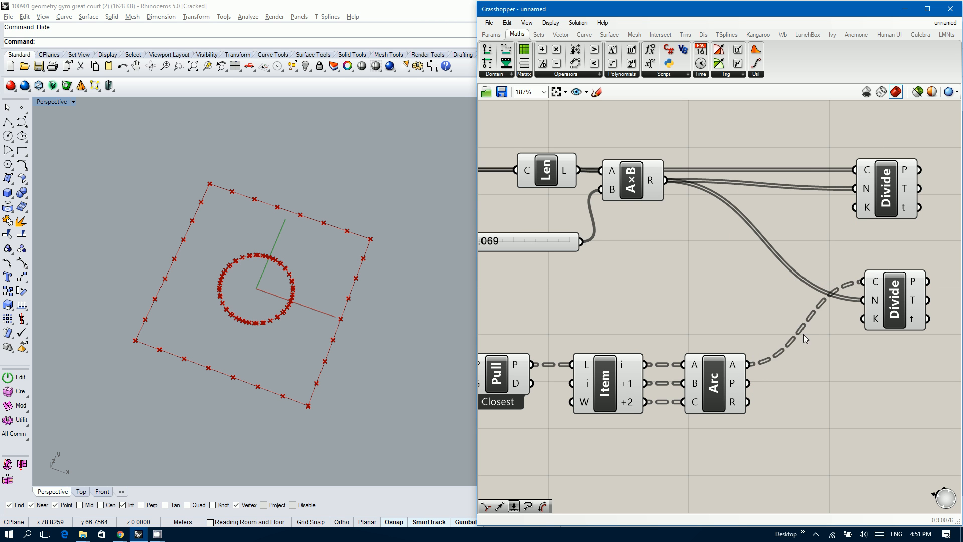
right_click(735, 364)
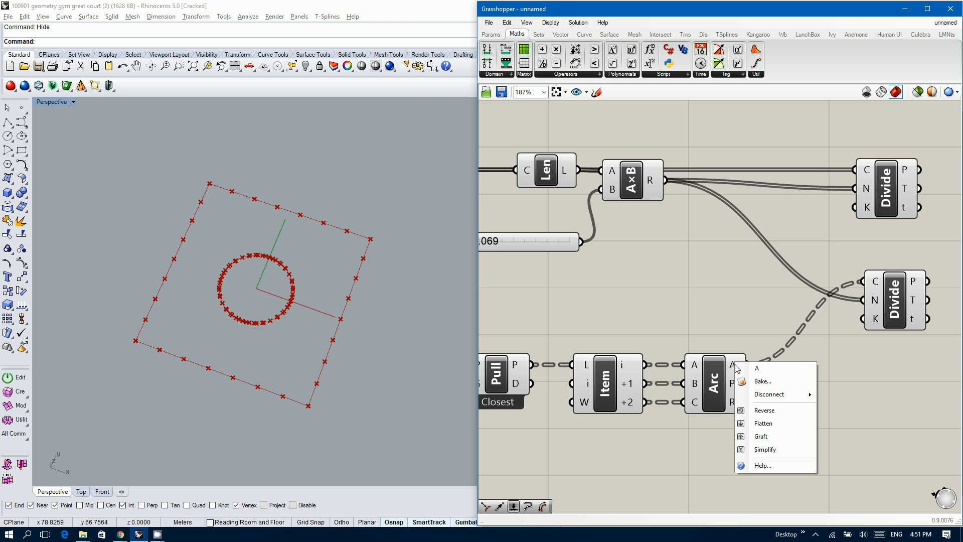
click(762, 423)
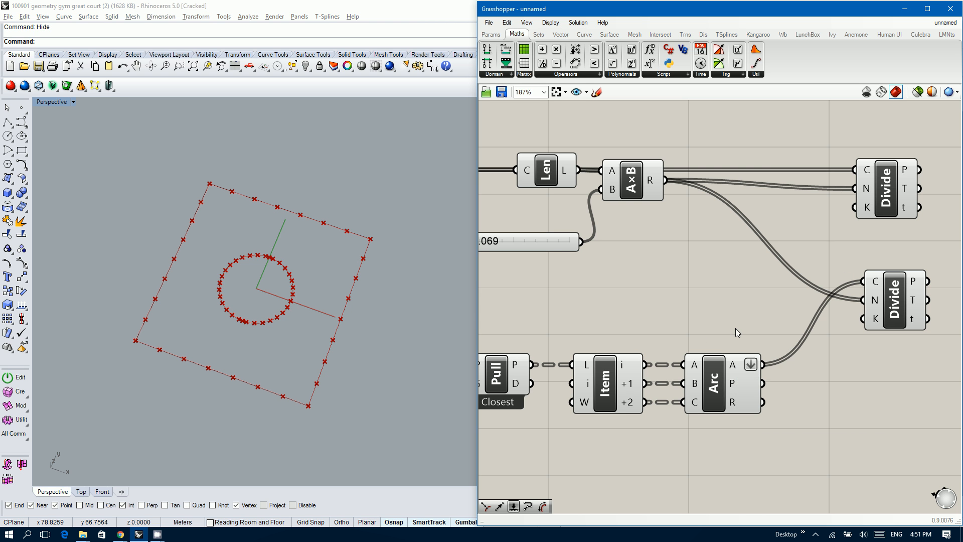
- Align the copied Divide Curve with the Arc component in the lower row
right_drag(735, 329, 632, 354)
click(772, 346)
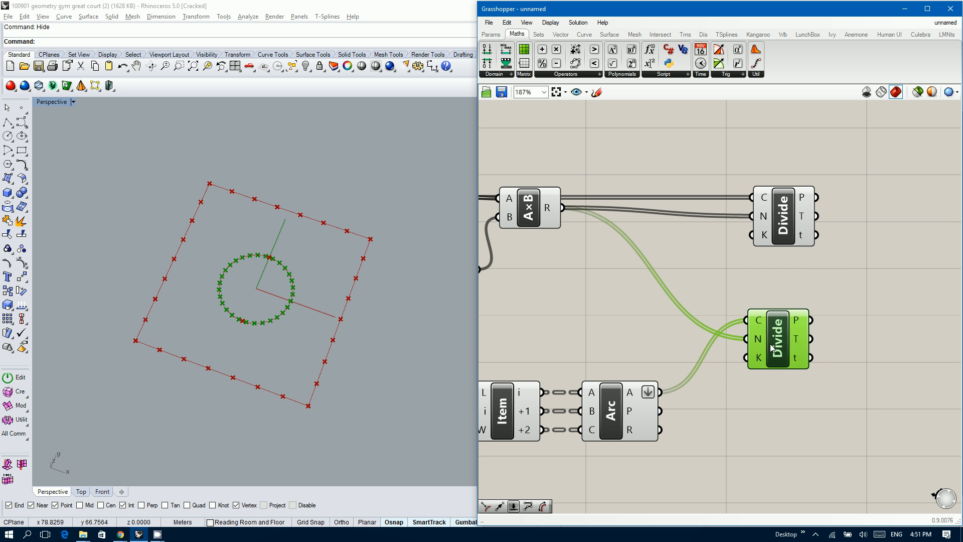
drag(771, 345, 786, 392)
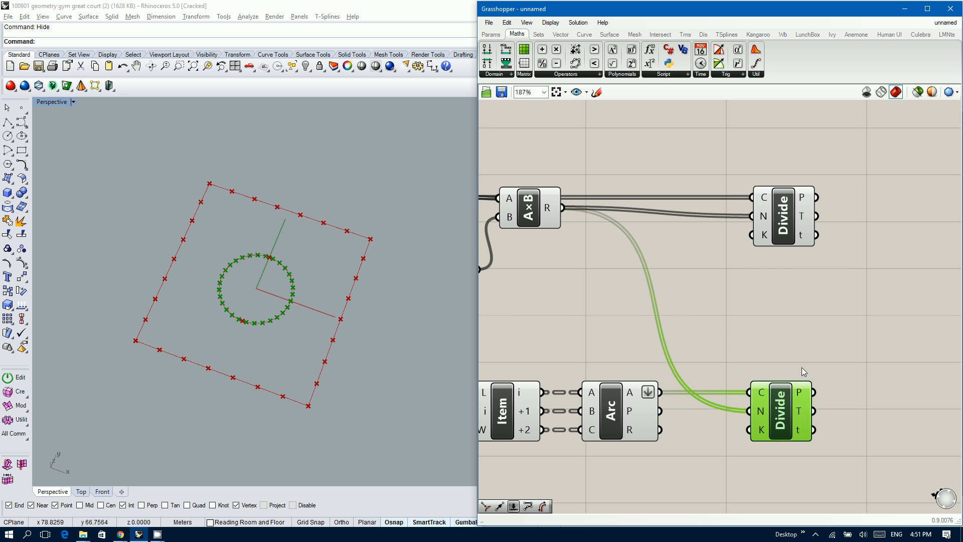
- Add a two-point Line component with inputs A and B beyond the upper and lower Divide Curve components
right_drag(854, 282, 703, 297)
double_click(767, 303)
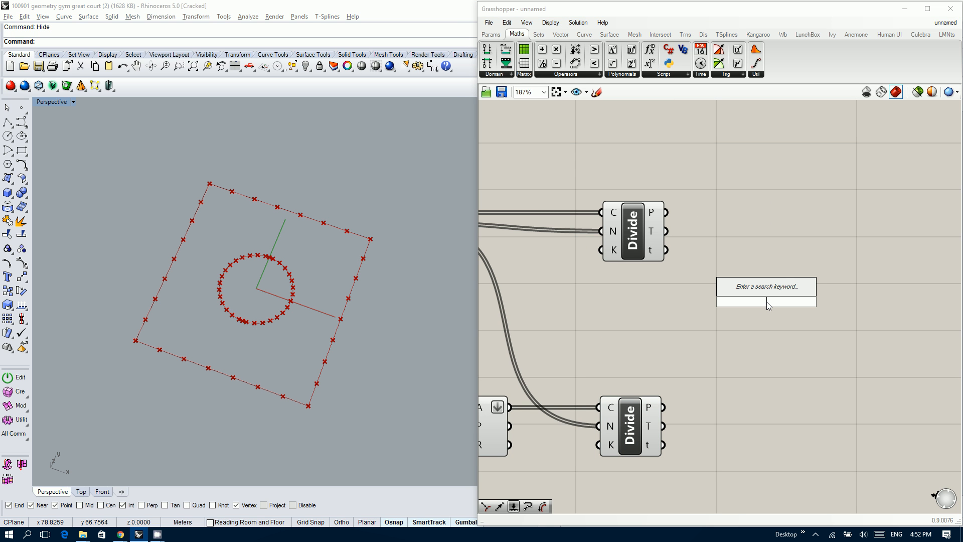
key(Escape)
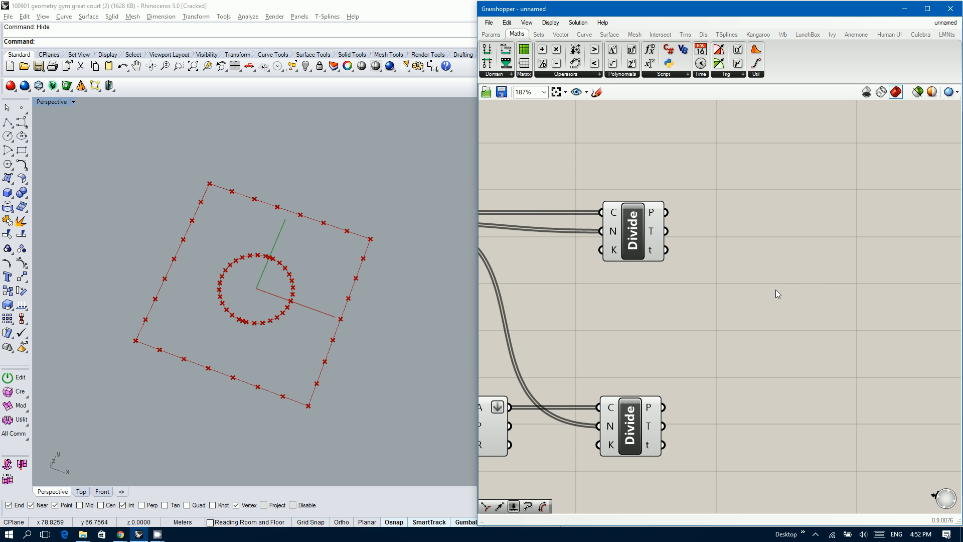
right_drag(775, 289, 737, 285)
scroll(736, 285, down, 2)
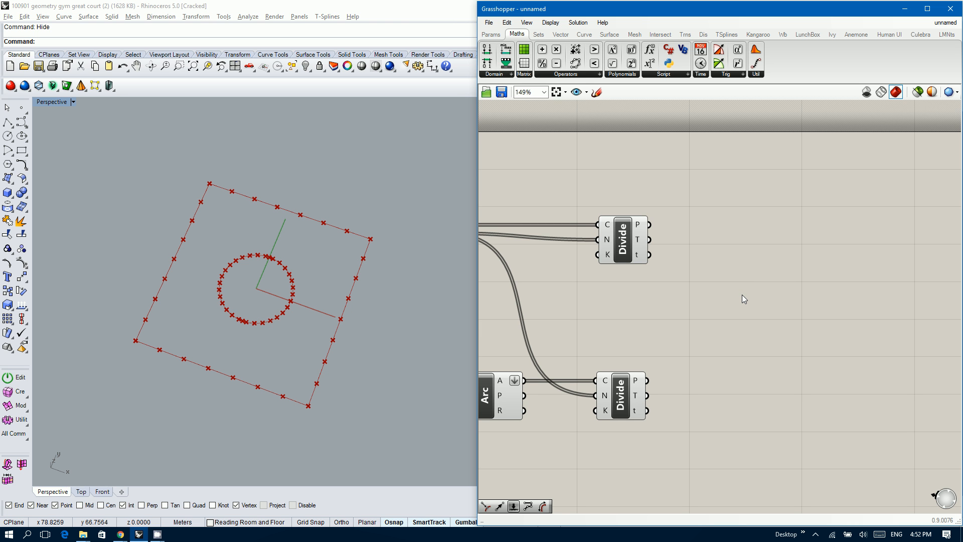
double_click(766, 303)
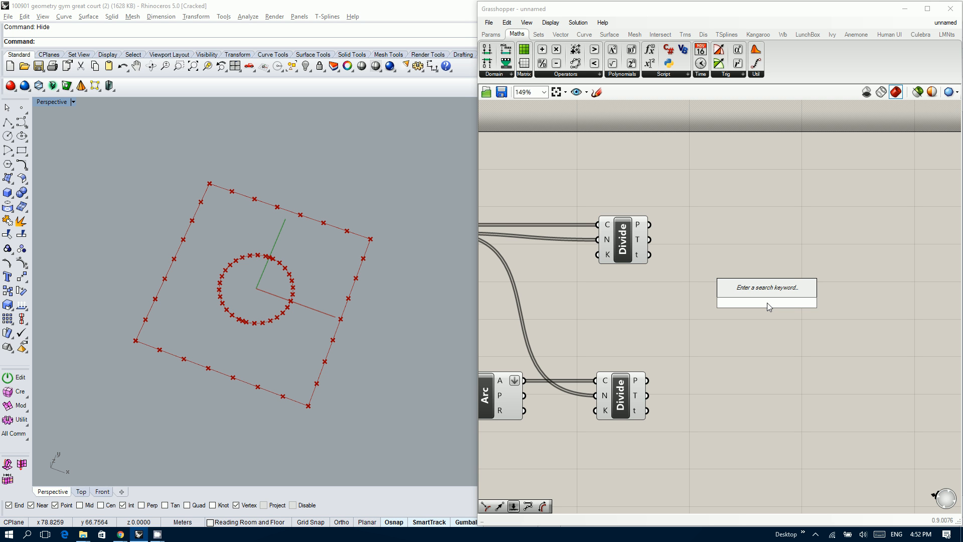
text(line)
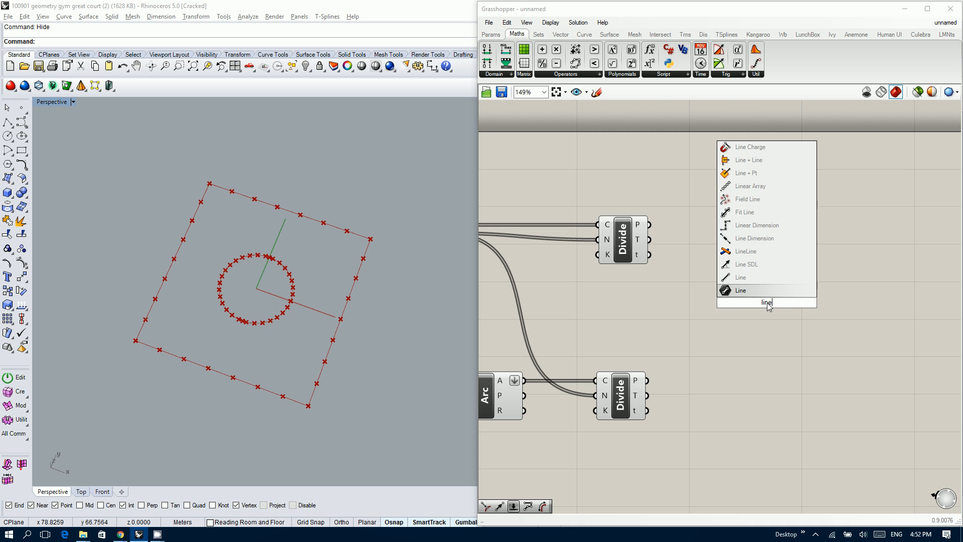
key(Return)
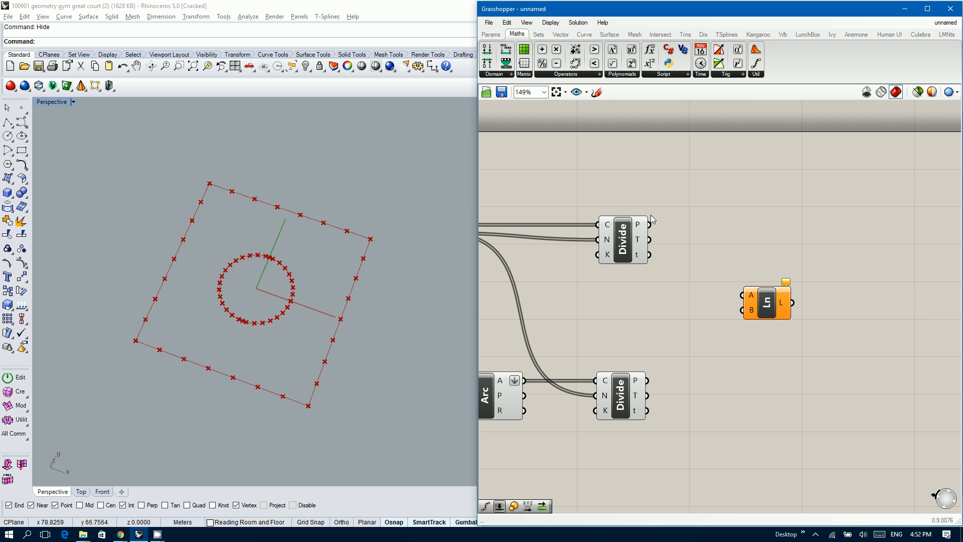
- Connect the upper Divide Curve's P output to the Line's A input and the lower one's P output to B
drag(650, 225, 742, 295)
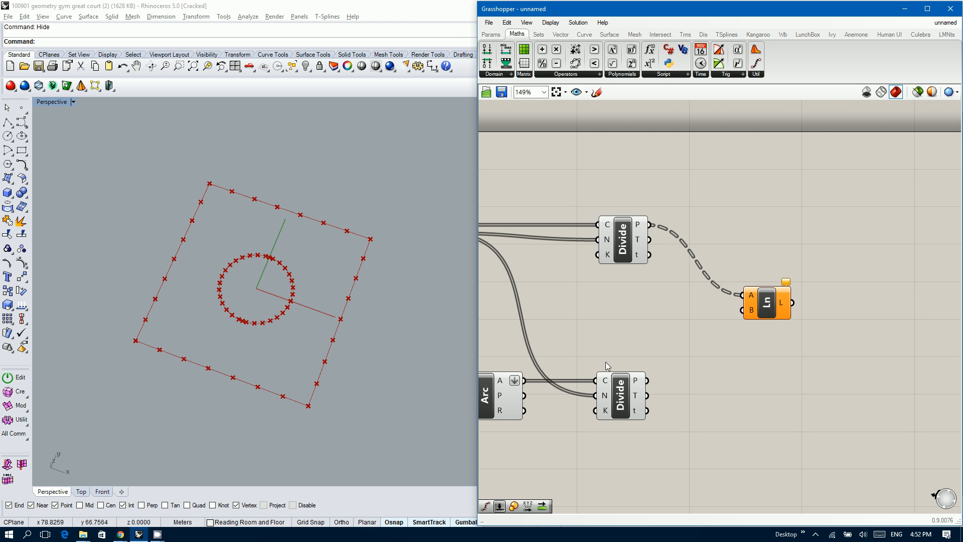
drag(646, 382, 742, 310)
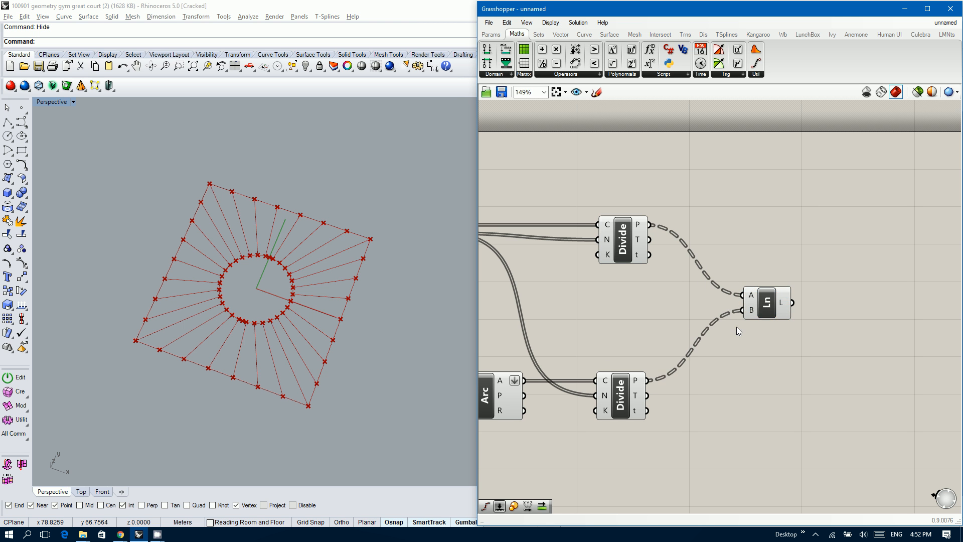
- Add an Evaluate Curve component fed by the Line's L output and try to reparameterize its C input
right_drag(748, 329, 616, 348)
double_click(732, 322)
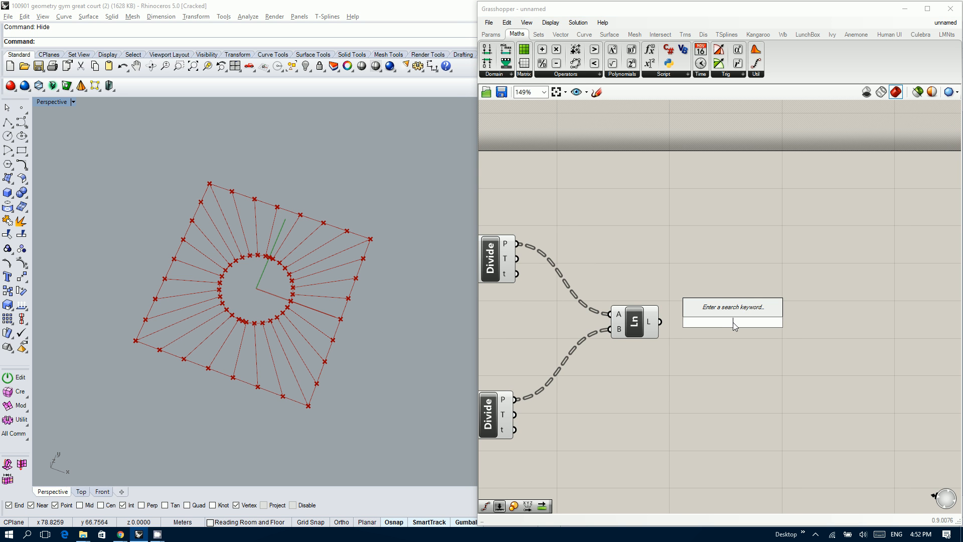
text(eval)
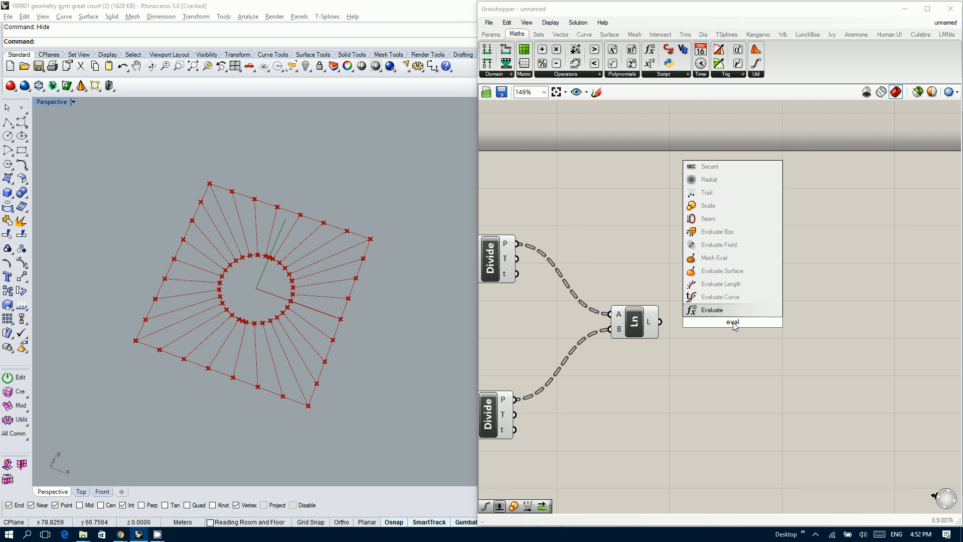
key(Up)
key(Return)
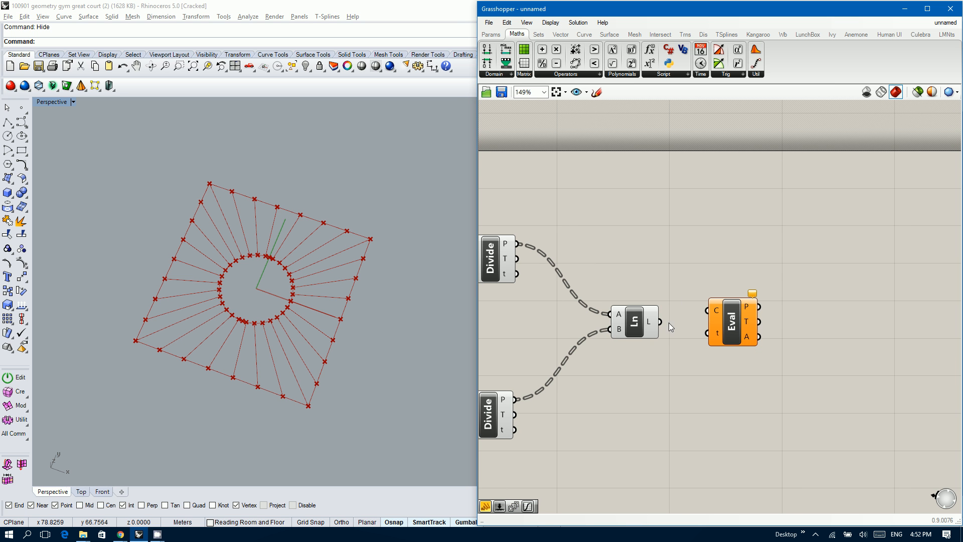
drag(660, 321, 715, 312)
right_click(716, 313)
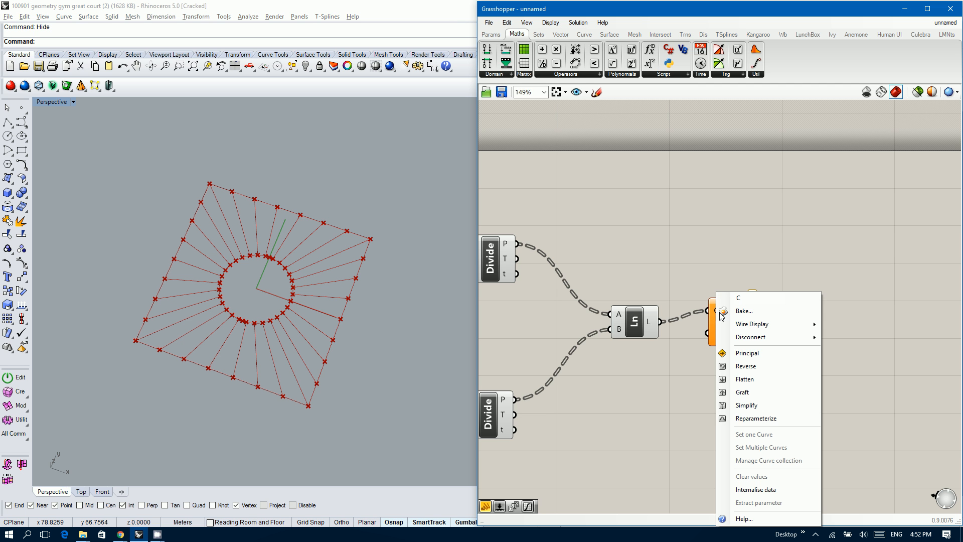
click(761, 419)
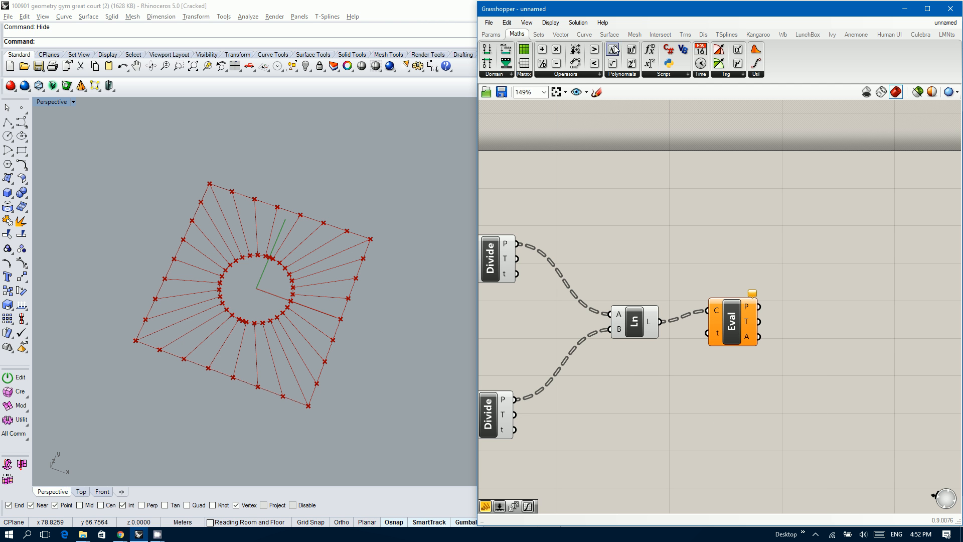
- Add a number slider connected to the Evaluate Curve's t input and set it to 0.5
click(490, 34)
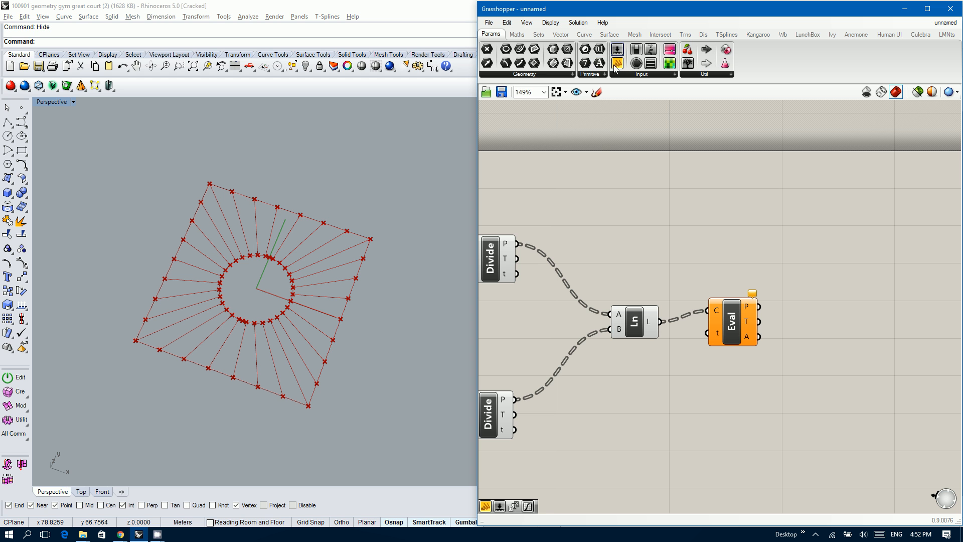
drag(618, 49, 614, 379)
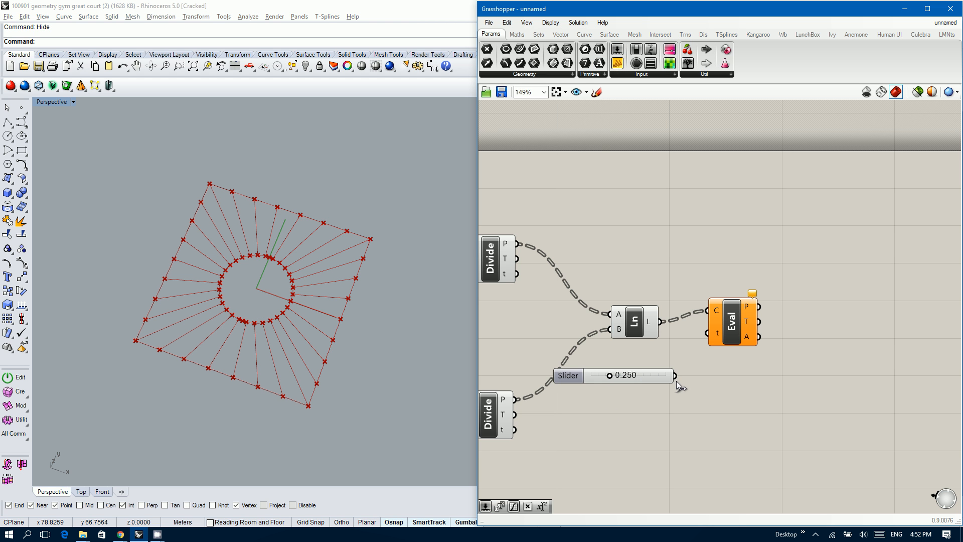
drag(676, 376, 705, 342)
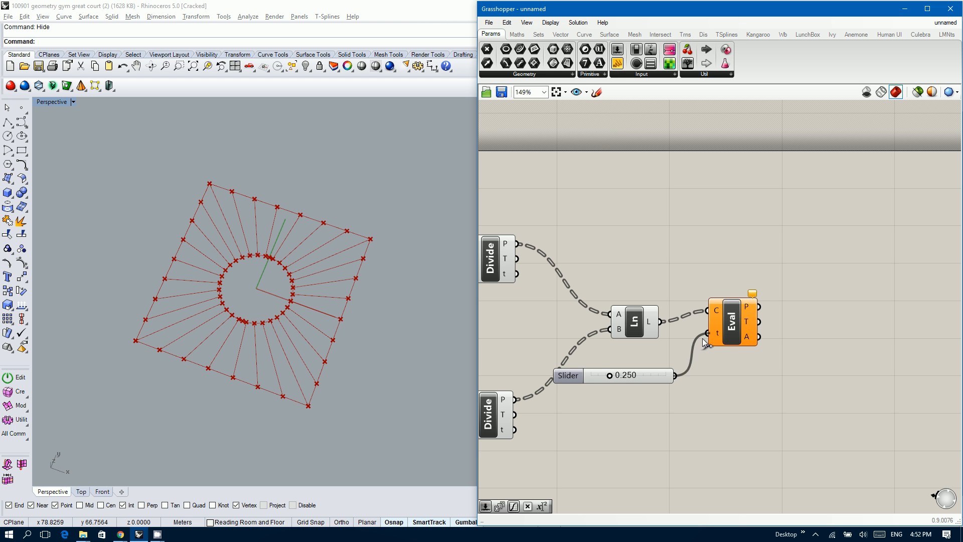
drag(626, 377, 644, 377)
double_click(636, 377)
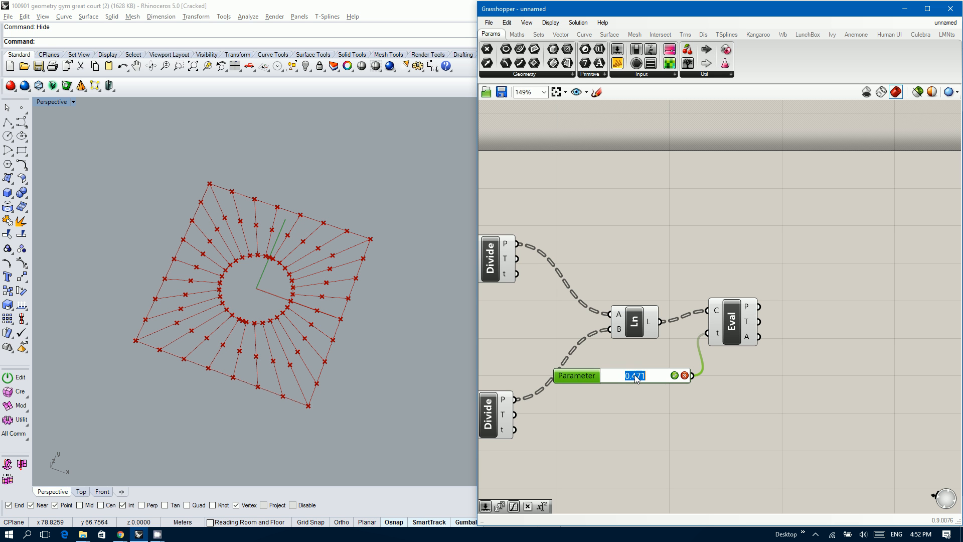
text(0.5)
key(Return)
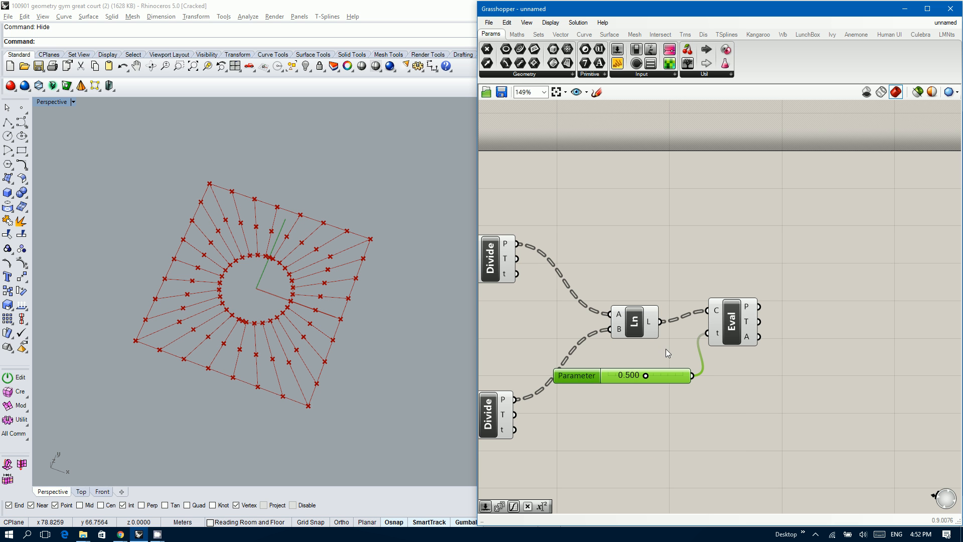
- Reparameterize the Evaluate Curve's C input and shift the Evaluate Curve and Line components farther from the Divide Curves
right_drag(666, 348, 697, 334)
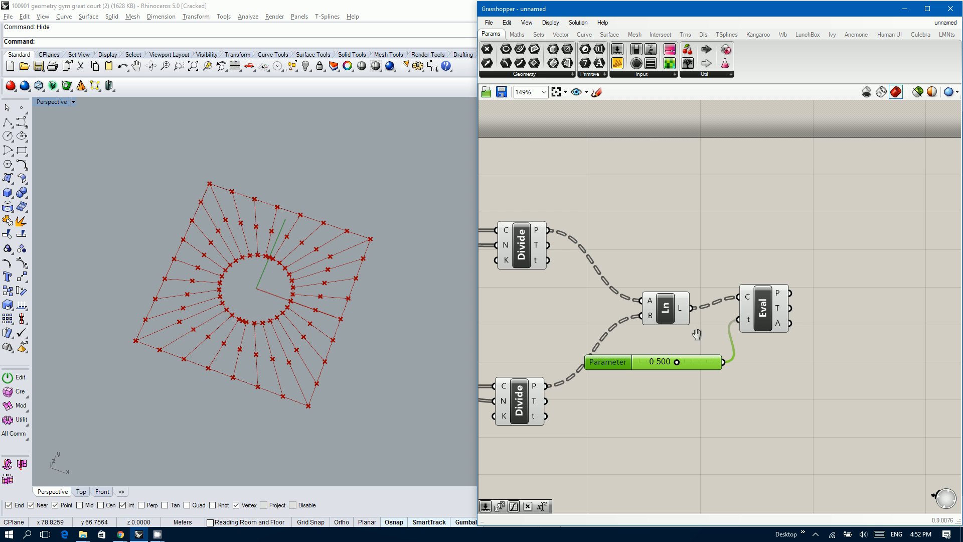
right_click(745, 296)
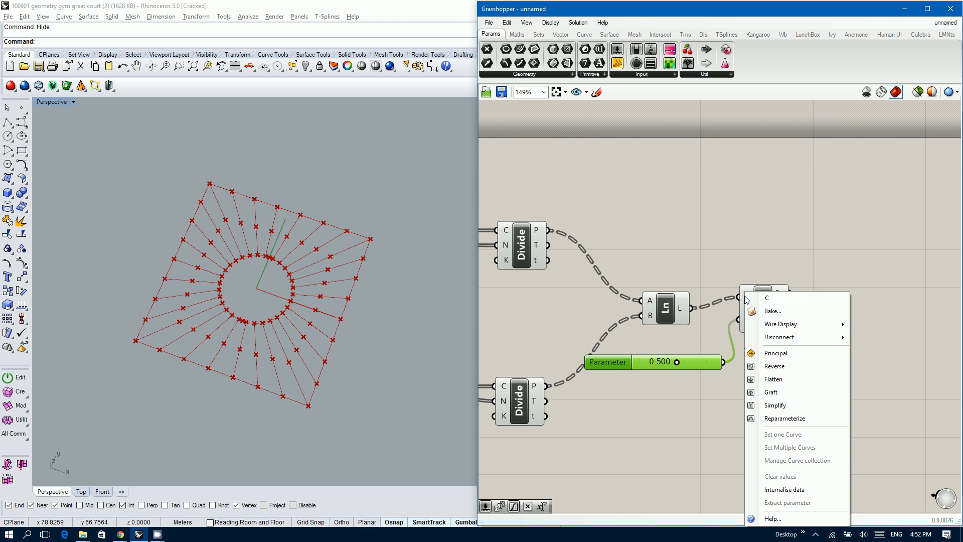
click(775, 419)
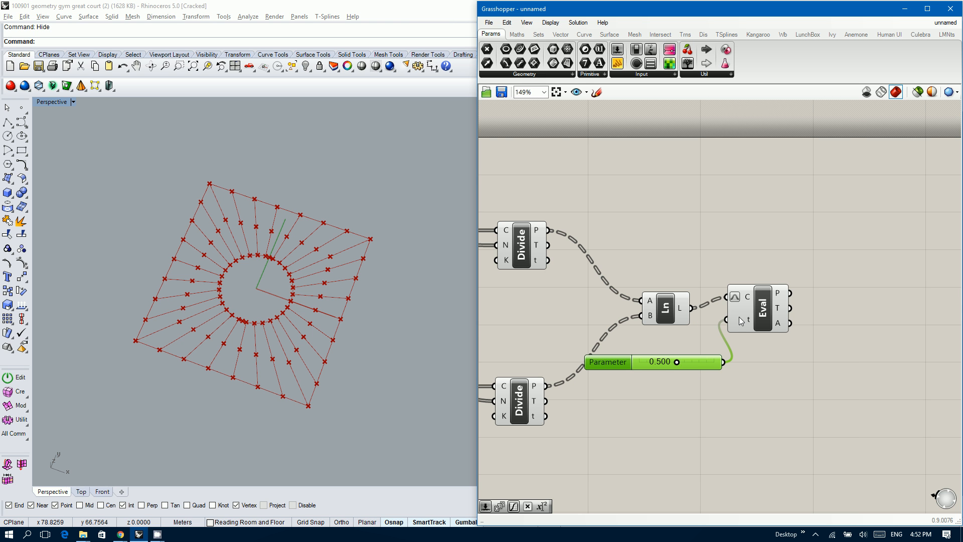
drag(760, 311, 776, 324)
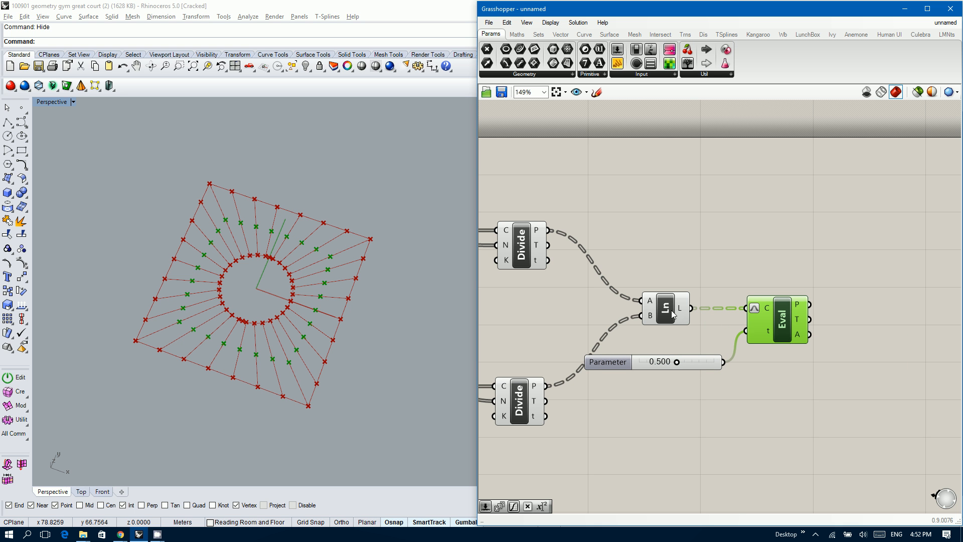
drag(672, 314, 692, 314)
- Add an Average component above the Line and Evaluate Curve components
double_click(643, 252)
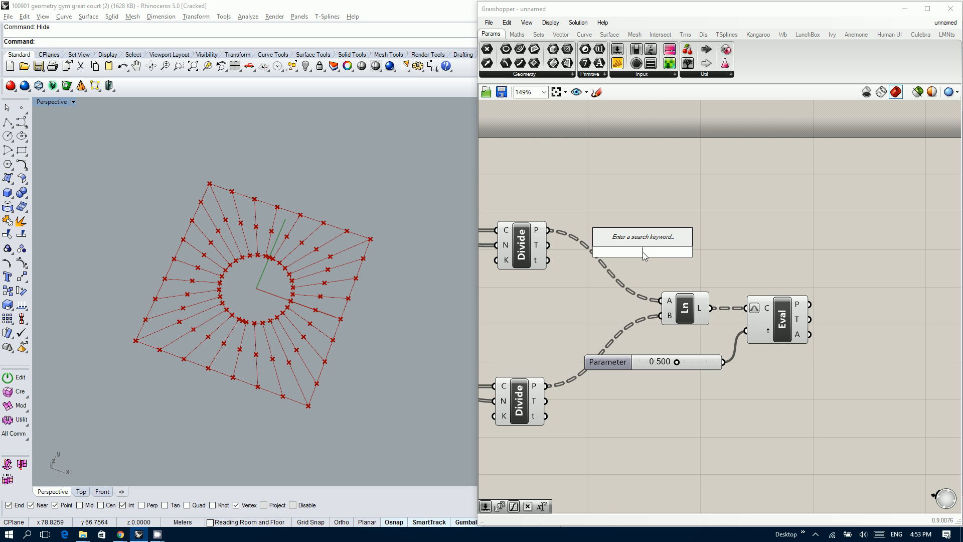
text(average)
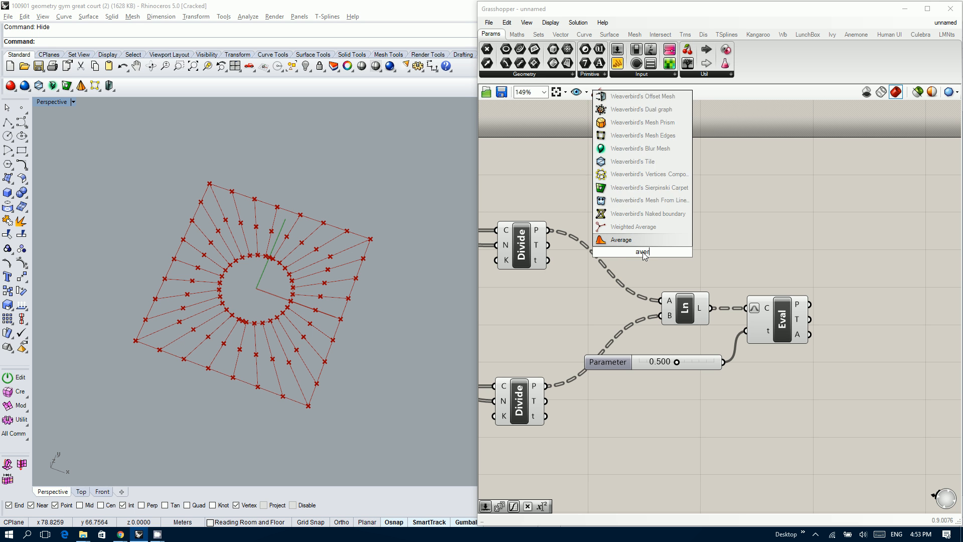
key(Return)
drag(645, 256, 720, 252)
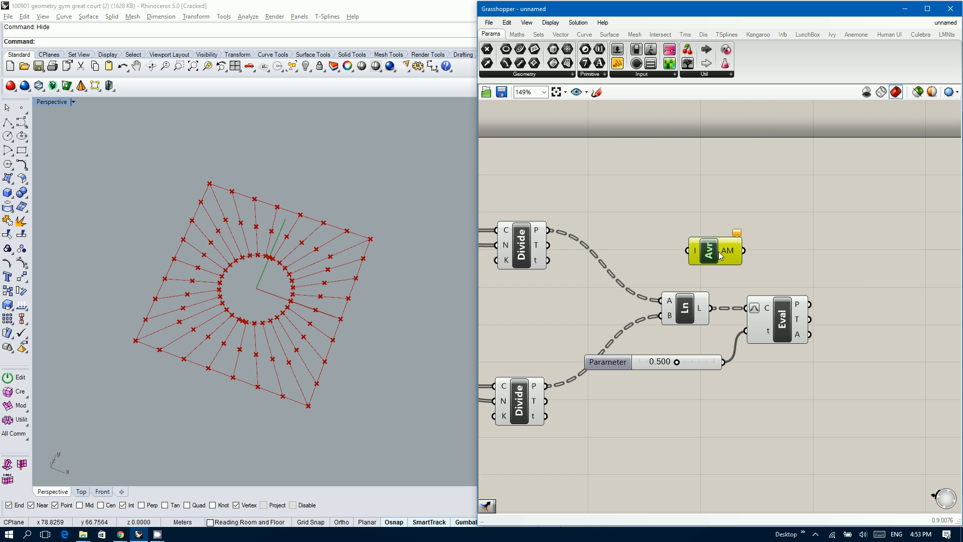
- Add a Merge component and connect the upper and lower Divide Curve P outputs to its D1 and D2 inputs
double_click(631, 248)
text(mer)
key(Return)
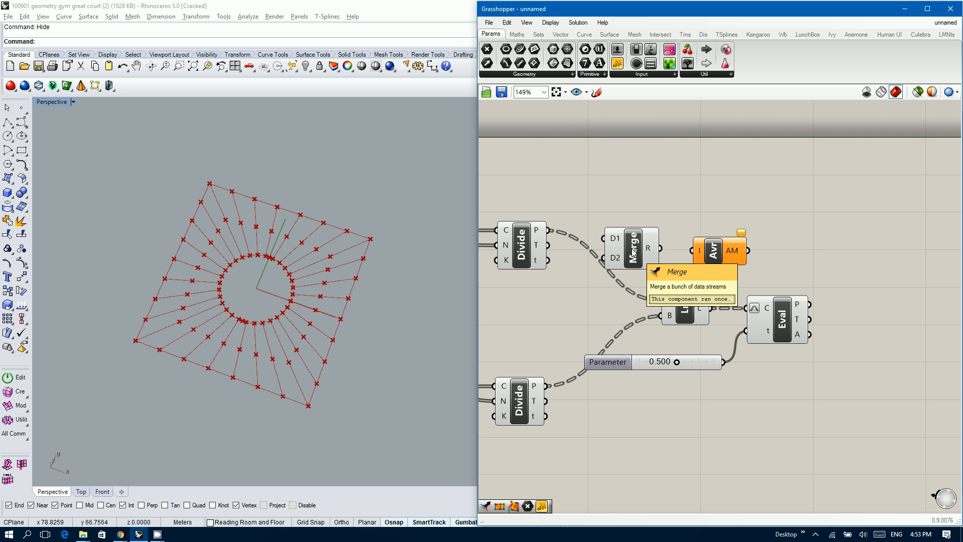
drag(547, 230, 603, 238)
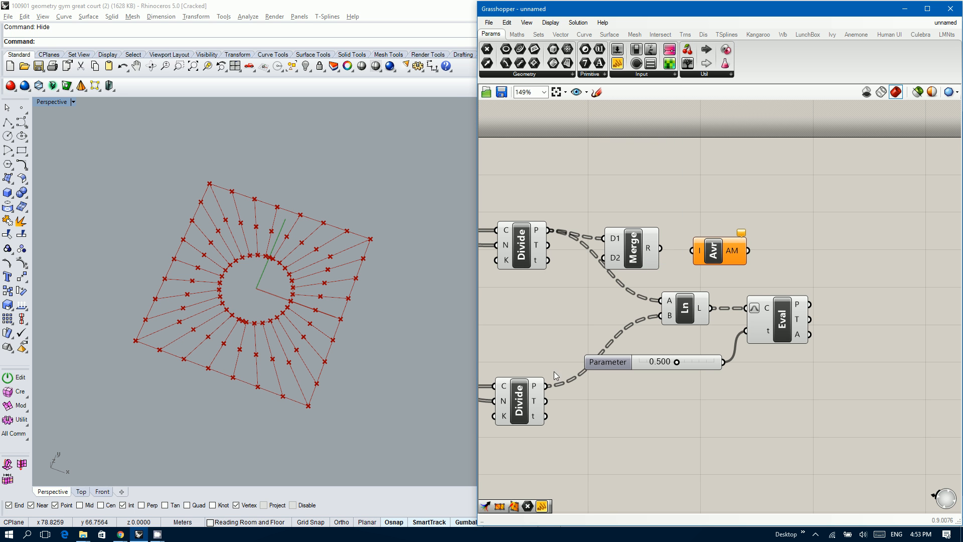
drag(546, 385, 608, 259)
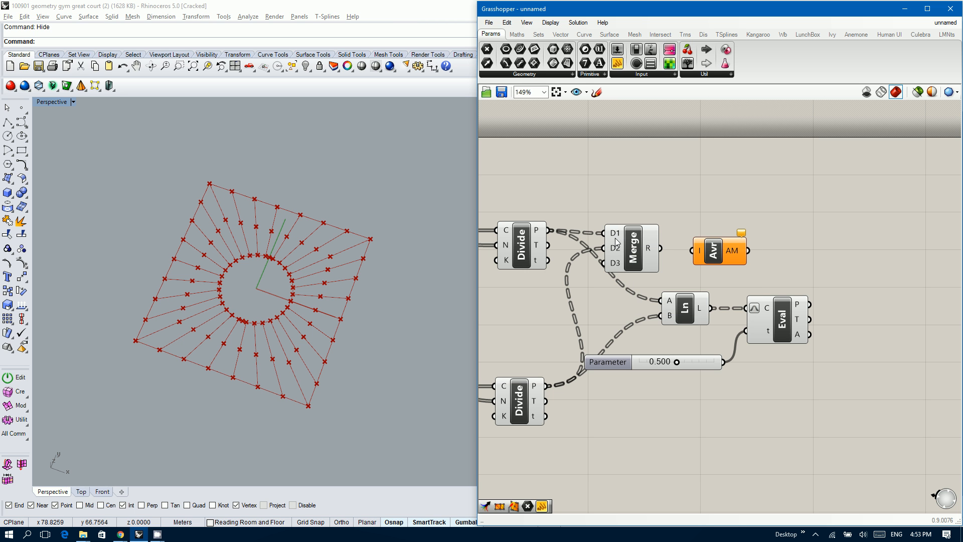
- Graft the Merge component's D1 and D2 inputs and connect its R output to the Average's I input
right_click(618, 239)
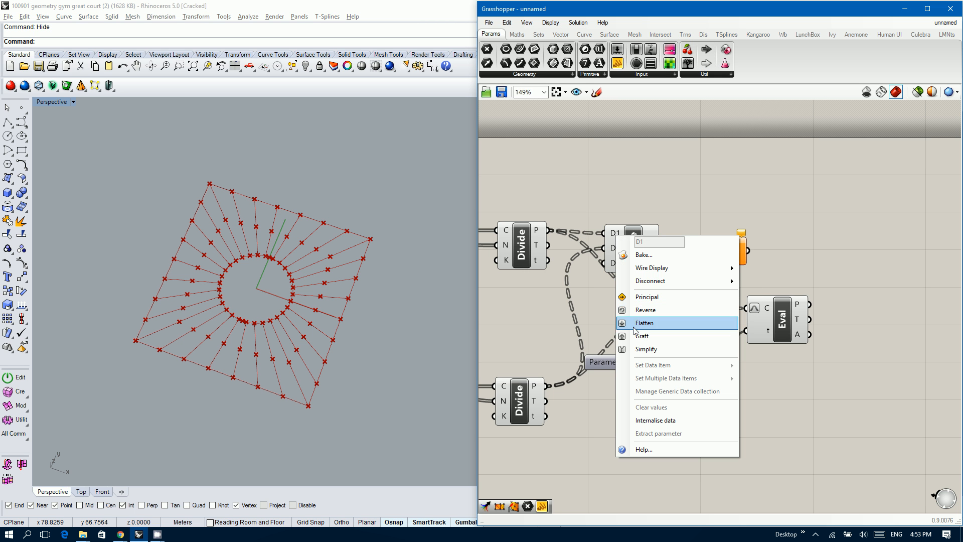
click(634, 329)
right_click(614, 249)
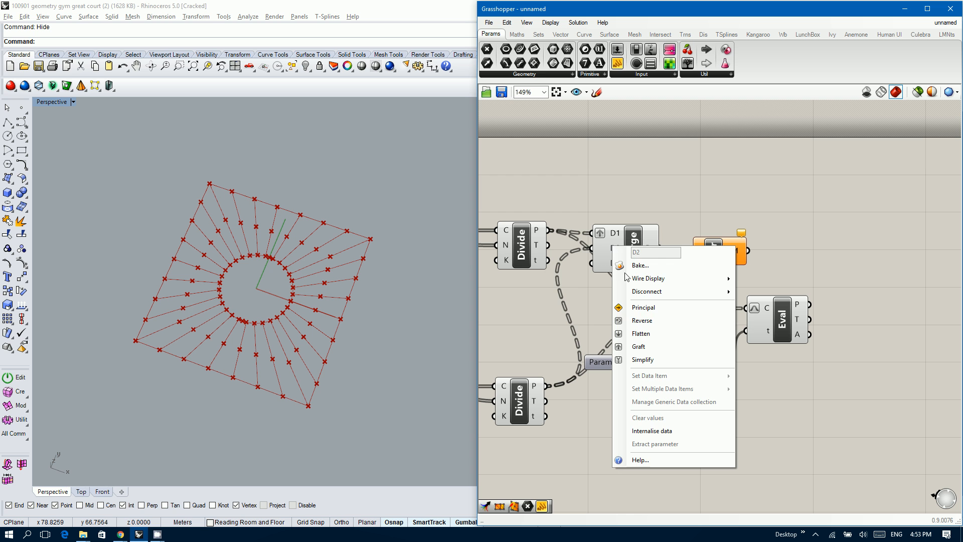
click(648, 344)
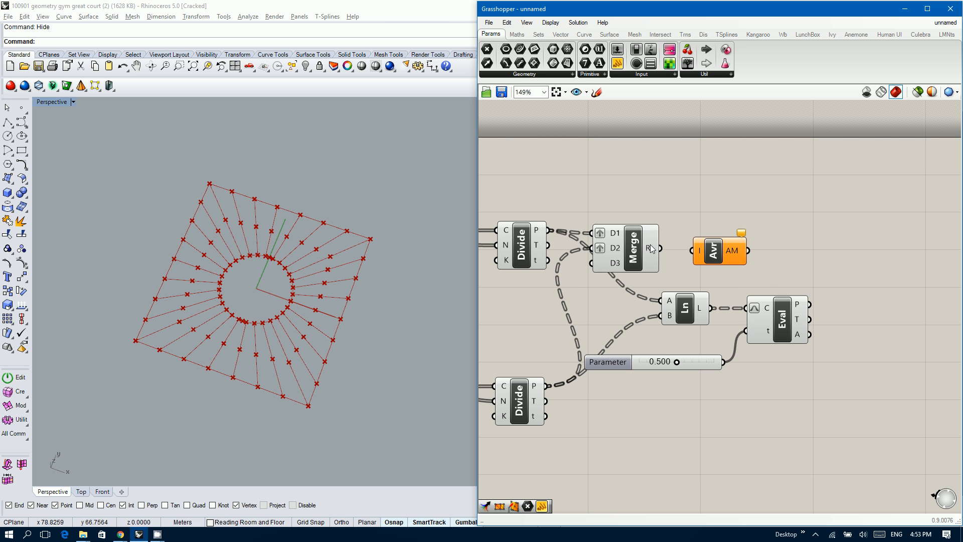
mouse_move(650, 245)
drag(660, 248, 725, 249)
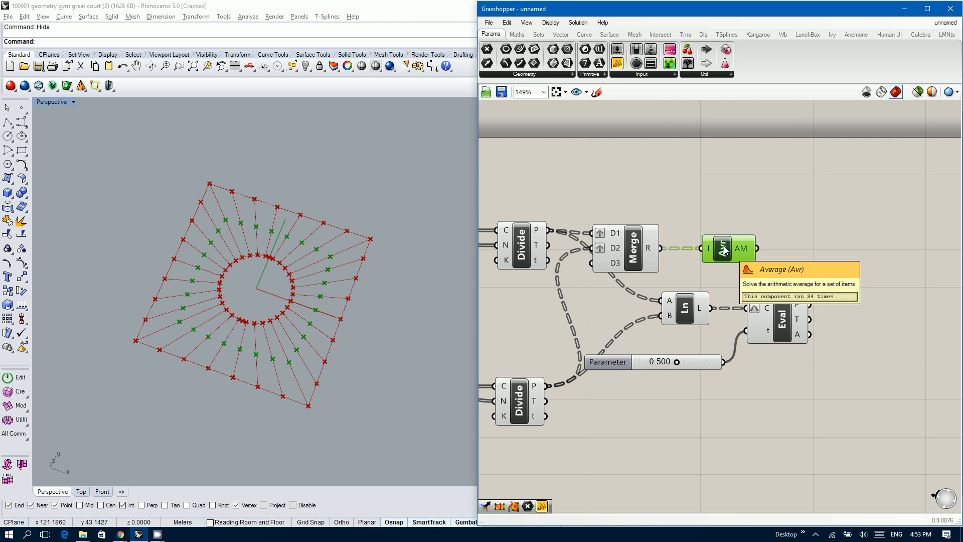
- Set the Evaluate Curve parameter slider to 0.567 and delete the Merge and Average components
mouse_move(676, 362)
mouse_down()
mouse_move(663, 362)
mouse_move(679, 361)
mouse_up()
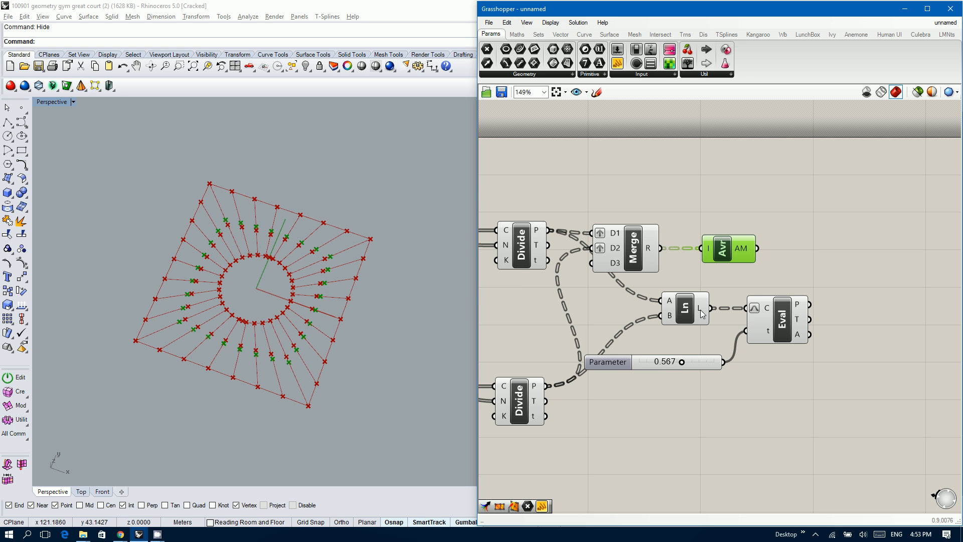
scroll(712, 309, down, 2)
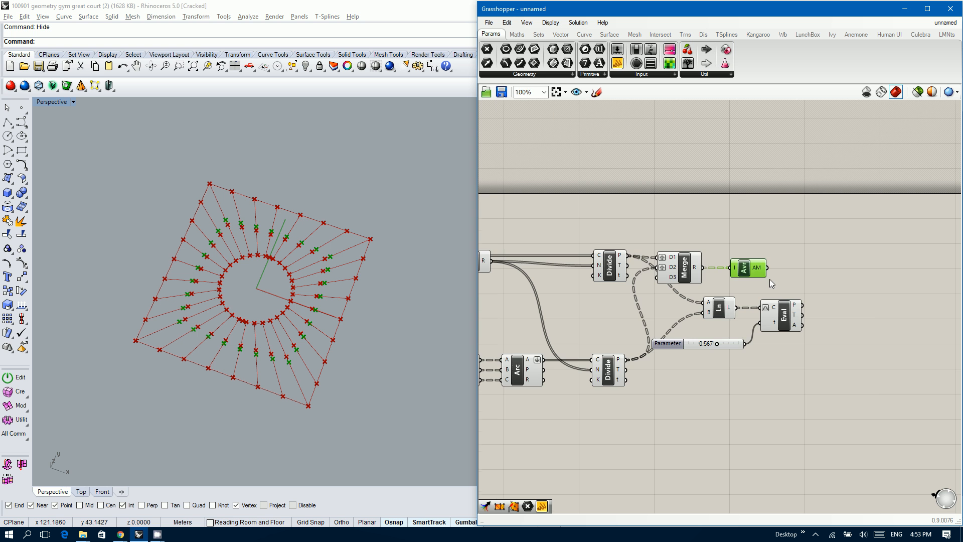
drag(770, 282, 680, 253)
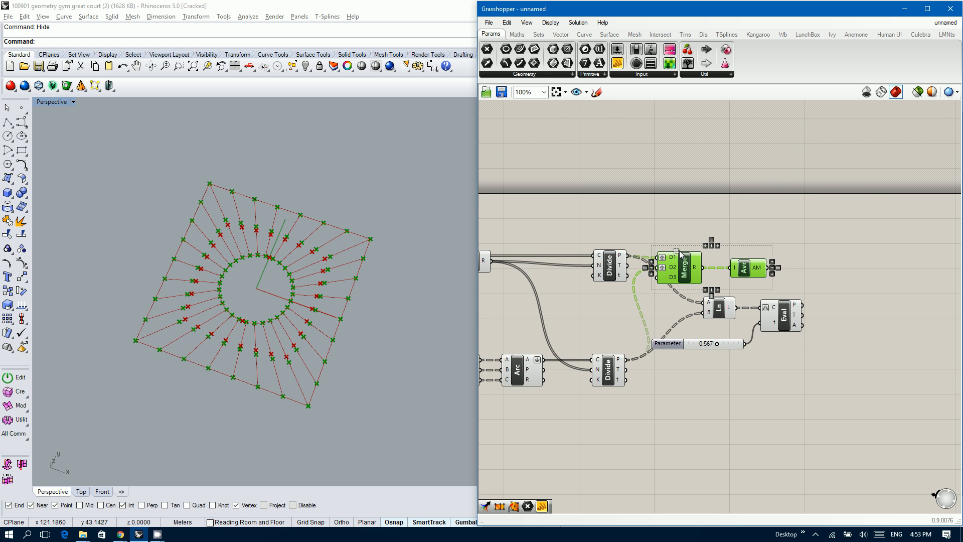
key(Delete)
- Add a Move component beyond the Evaluate Curve and connect the evaluated P points to its G input
right_drag(699, 263, 609, 244)
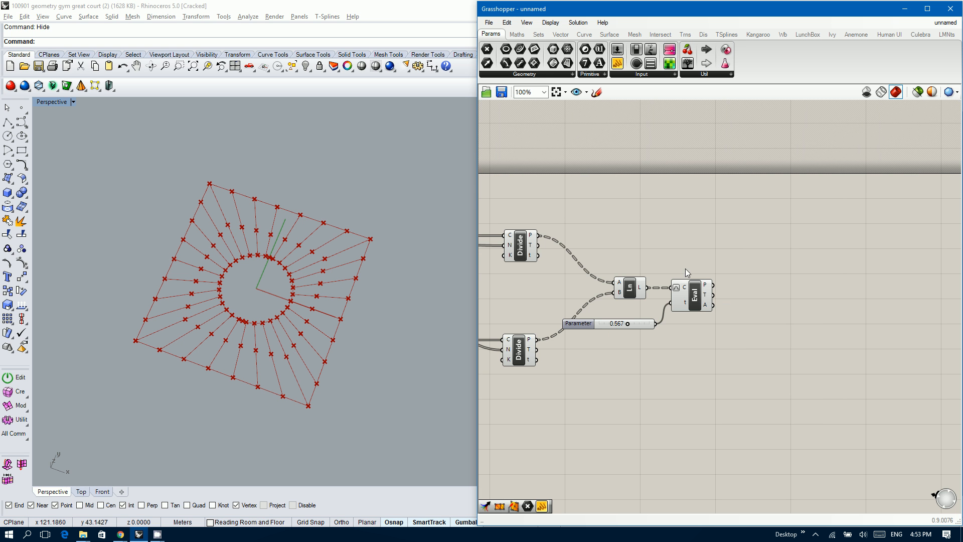
double_click(762, 287)
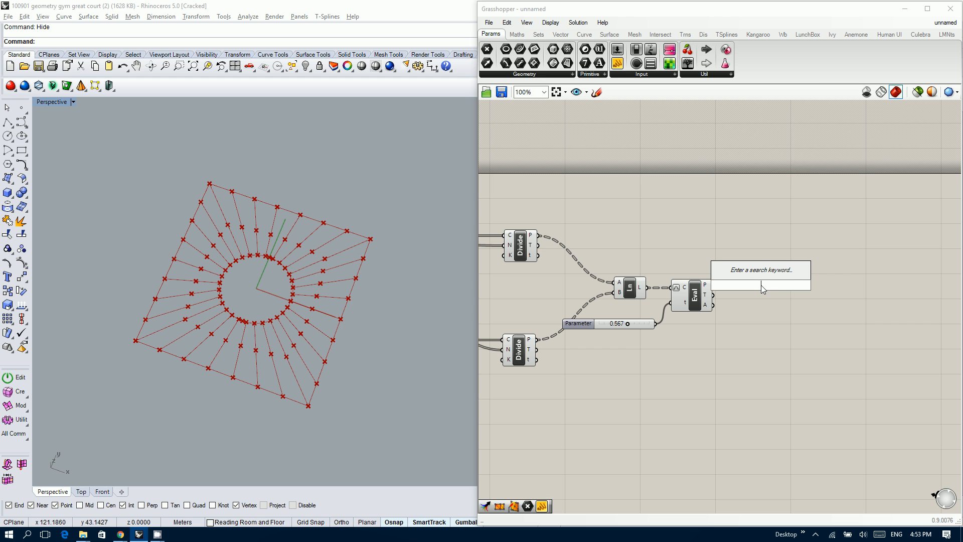
text(move)
key(Return)
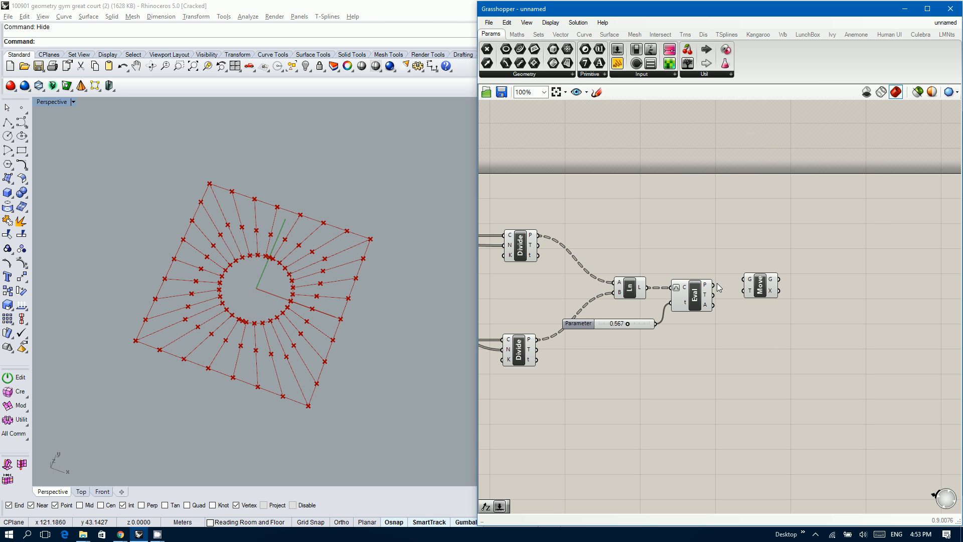
drag(716, 287, 801, 293)
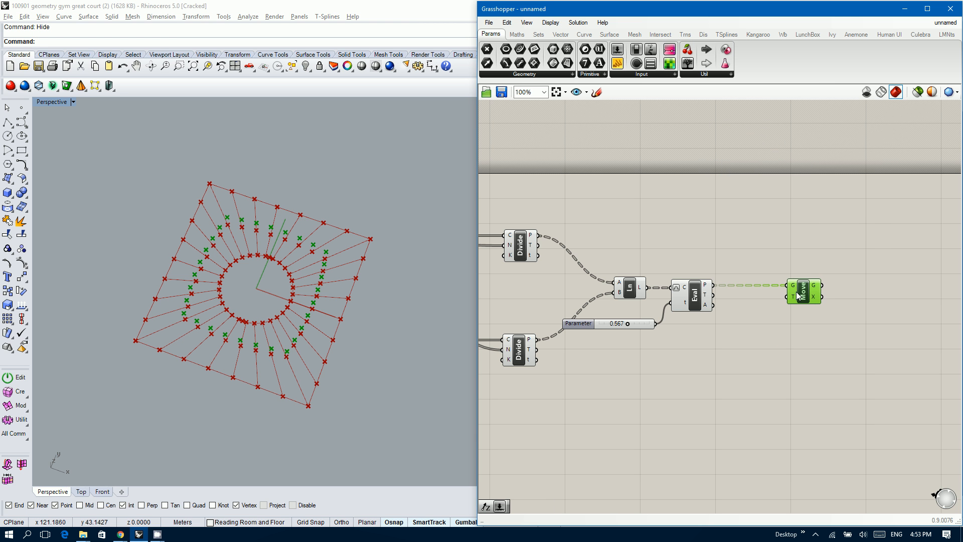
- Add a Unit Z vector below the parameter slider and connect its V output to the Move component's T input
double_click(654, 398)
text(z)
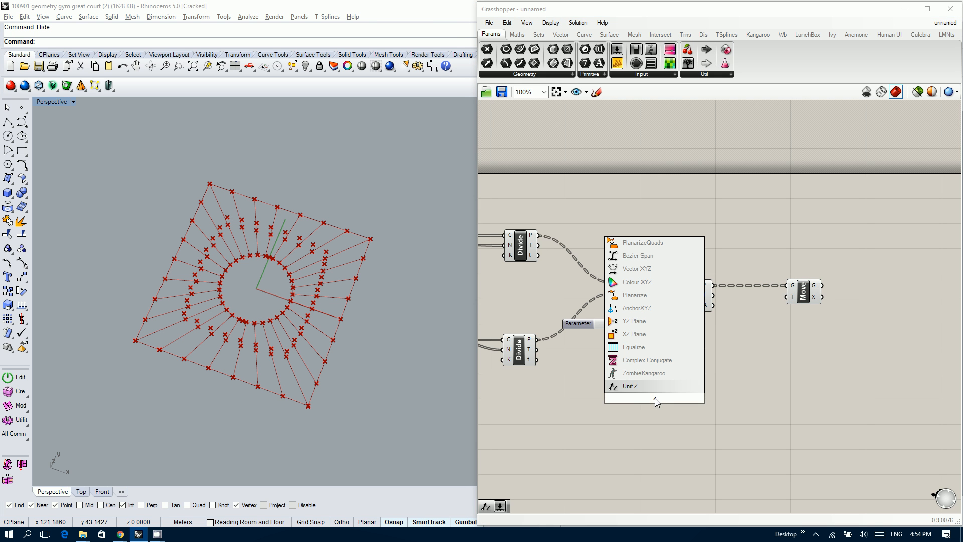
key(Return)
drag(672, 398, 785, 296)
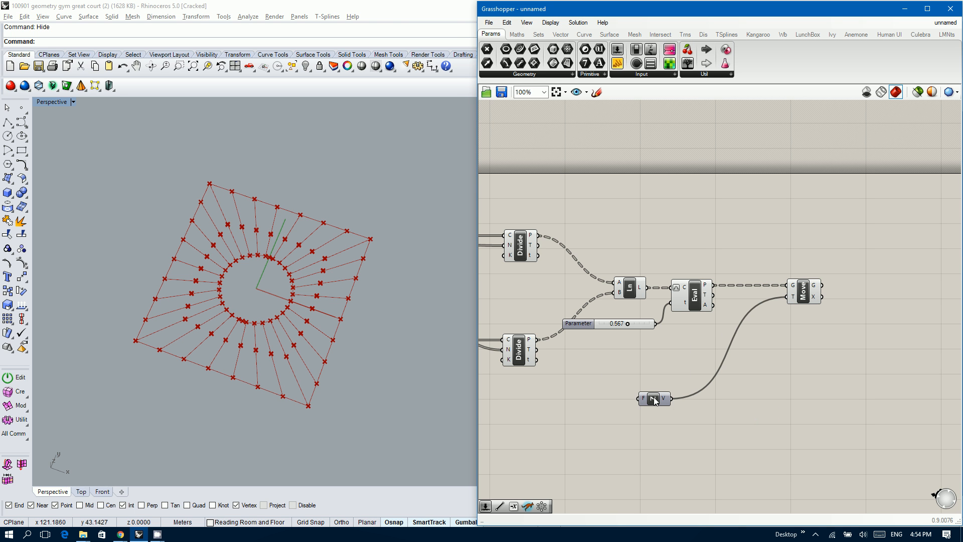
- Reposition the Unit Z component, add a curve Length component below the Parameter slider, and connect the Line's L output to its C input
drag(654, 400, 690, 388)
right_drag(640, 380, 666, 376)
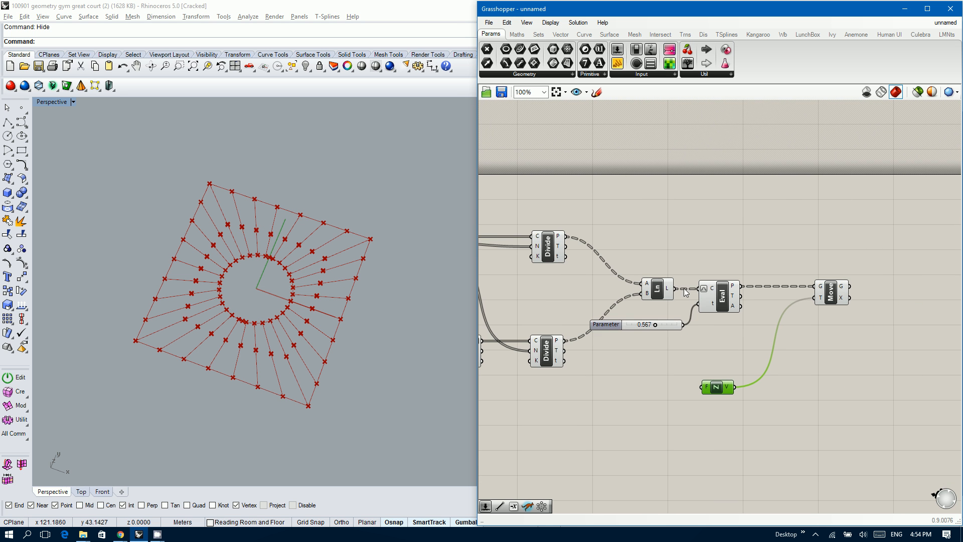
double_click(665, 349)
text(length)
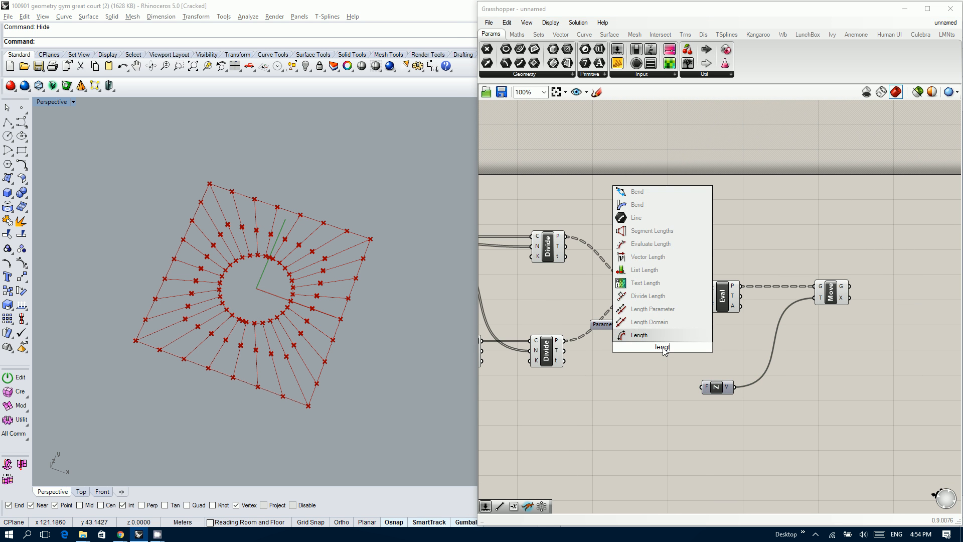
key(Return)
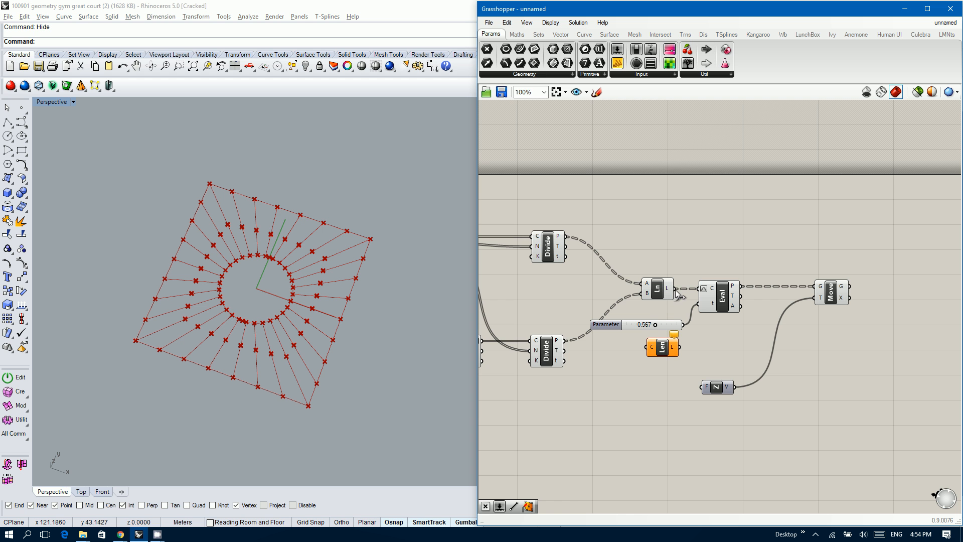
drag(676, 289, 646, 346)
drag(661, 347, 661, 365)
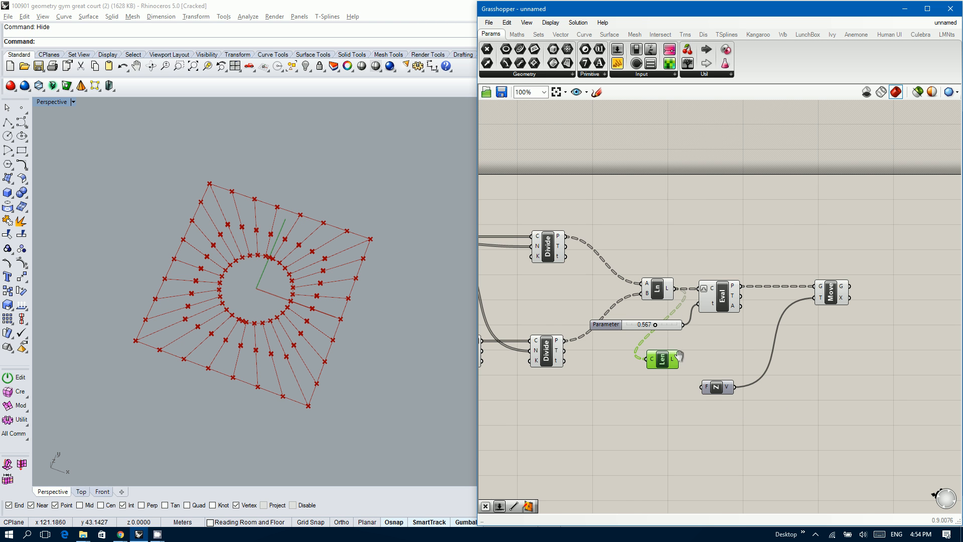
- Add a Multiplication component that multiplies the Length output by a 0.250 slider on B, and connect its result to Unit Z's F input
right_drag(678, 355, 648, 354)
click(517, 34)
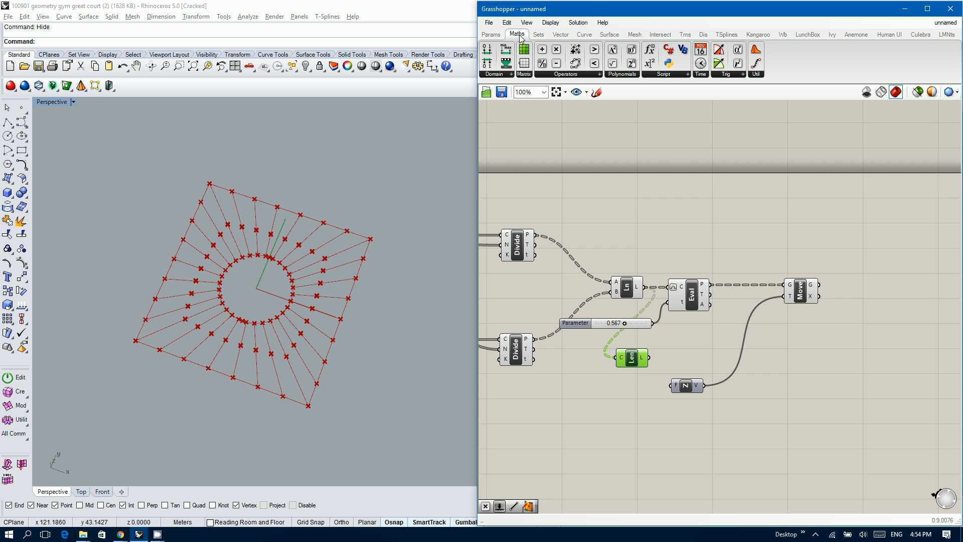
drag(556, 49, 669, 347)
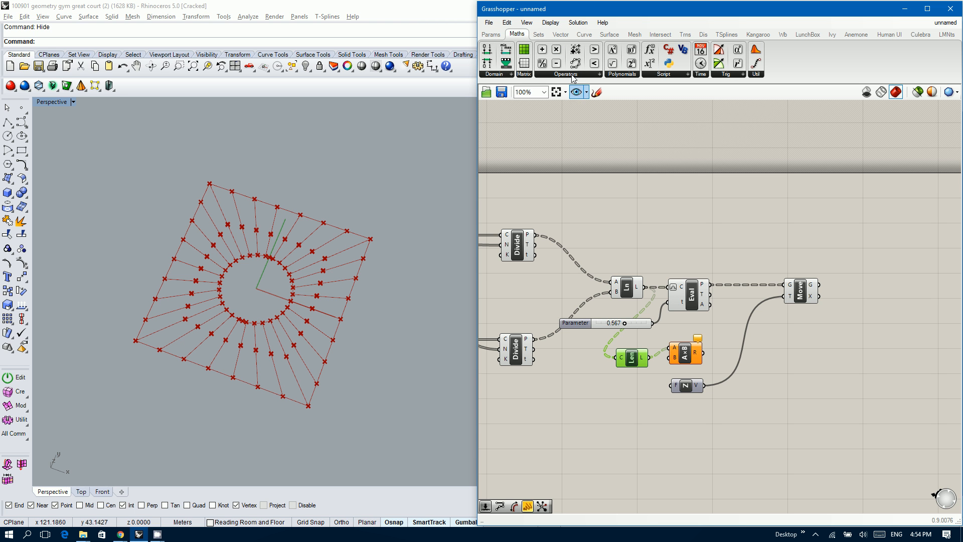
click(491, 34)
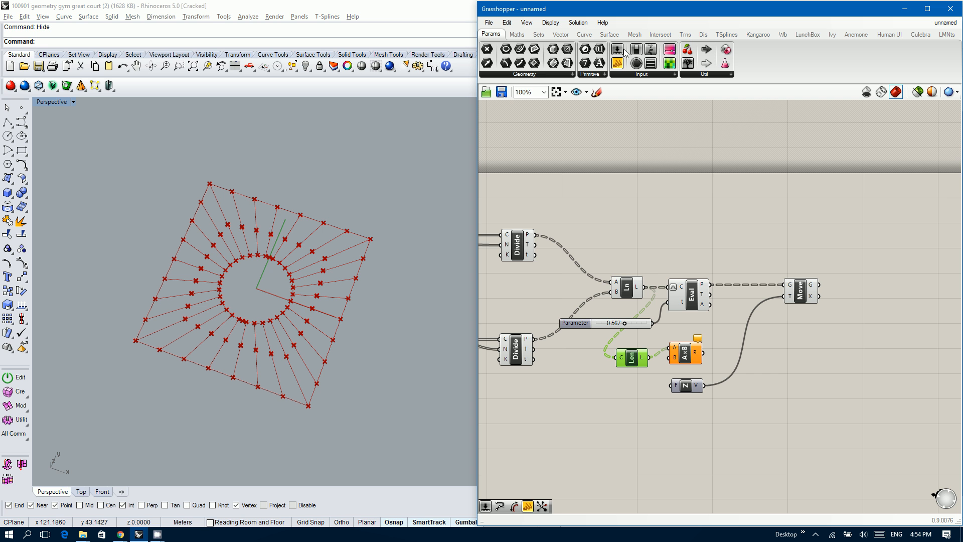
drag(625, 52, 685, 369)
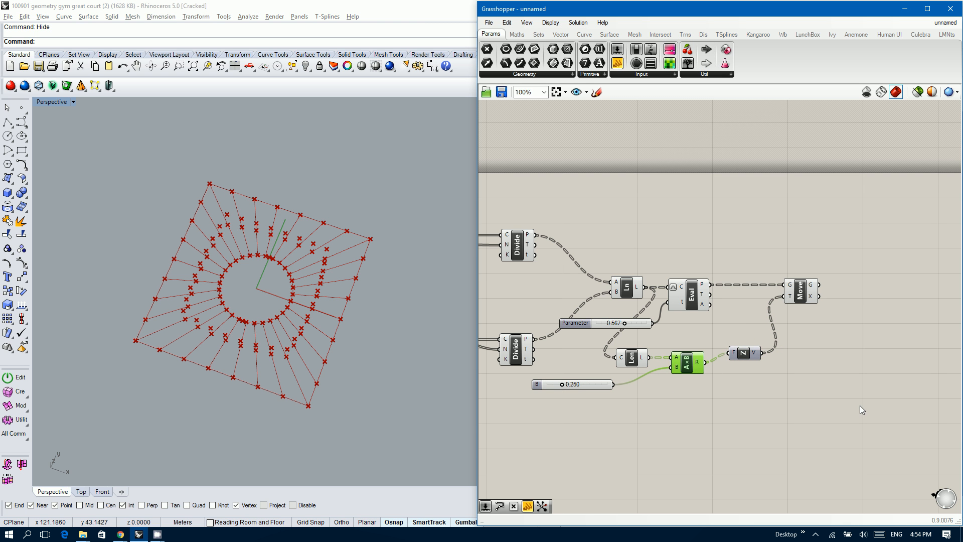
- Shift the Evaluate, Parameter, Length, Multiplication, Unit Z and Move components and the 0.250 slider further away from the Line component
drag(879, 414, 645, 226)
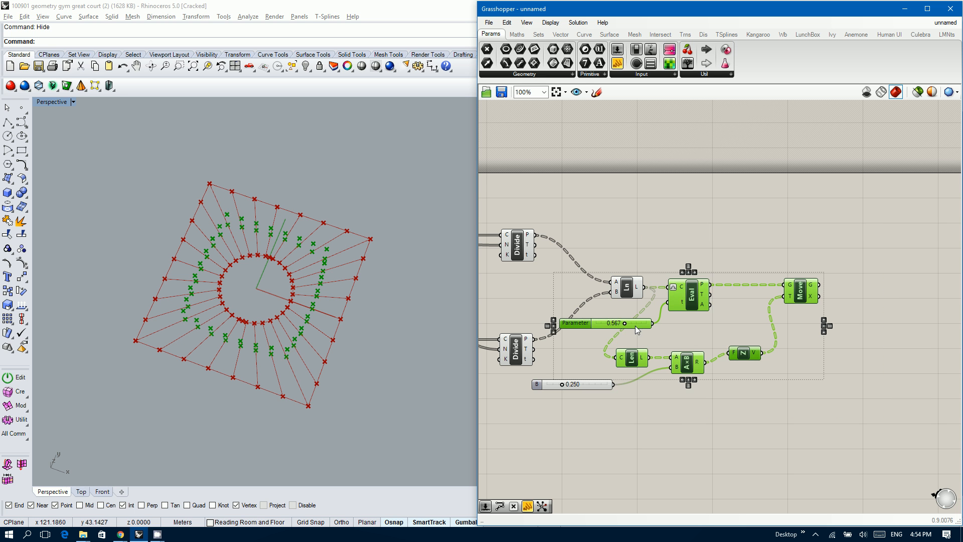
key(Right)
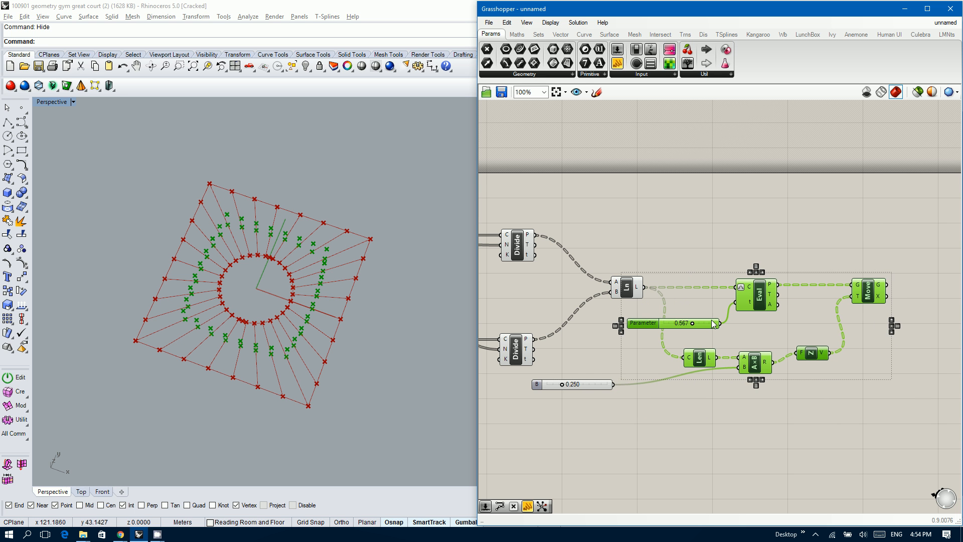
drag(590, 385, 666, 391)
click(659, 359)
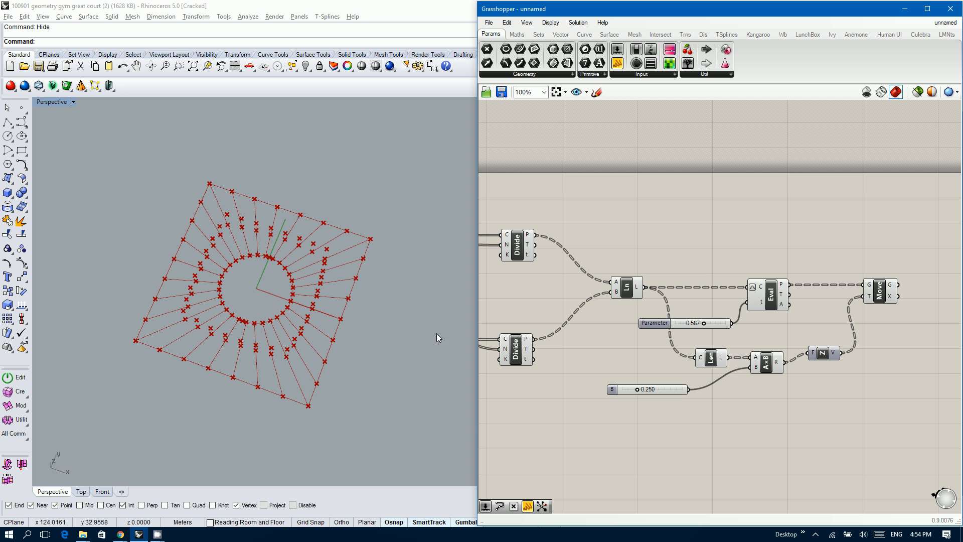
- Add an Arc 3Pt component and connect the upper Divide points to A, the moved points to B and the lower Divide points to C
right_drag(321, 282, 267, 258)
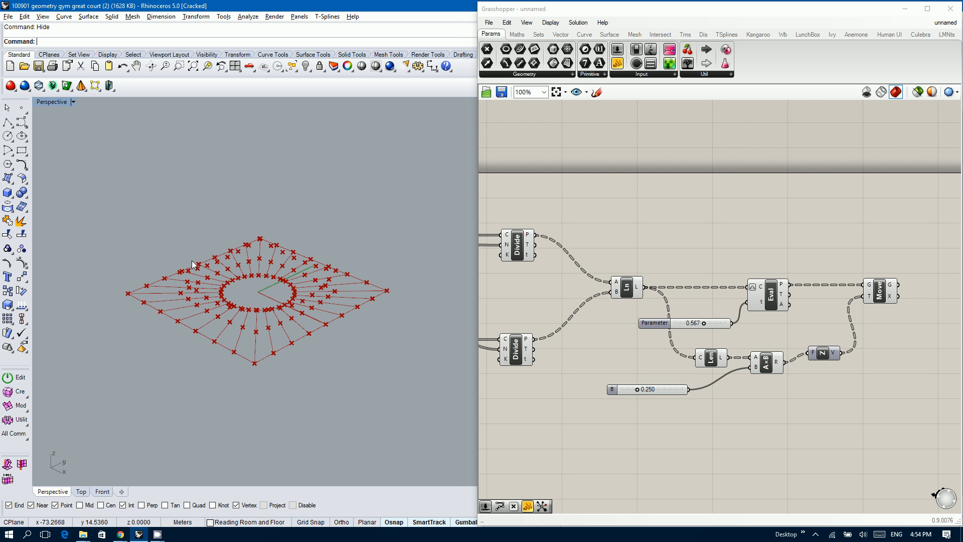
right_drag(756, 264, 619, 282)
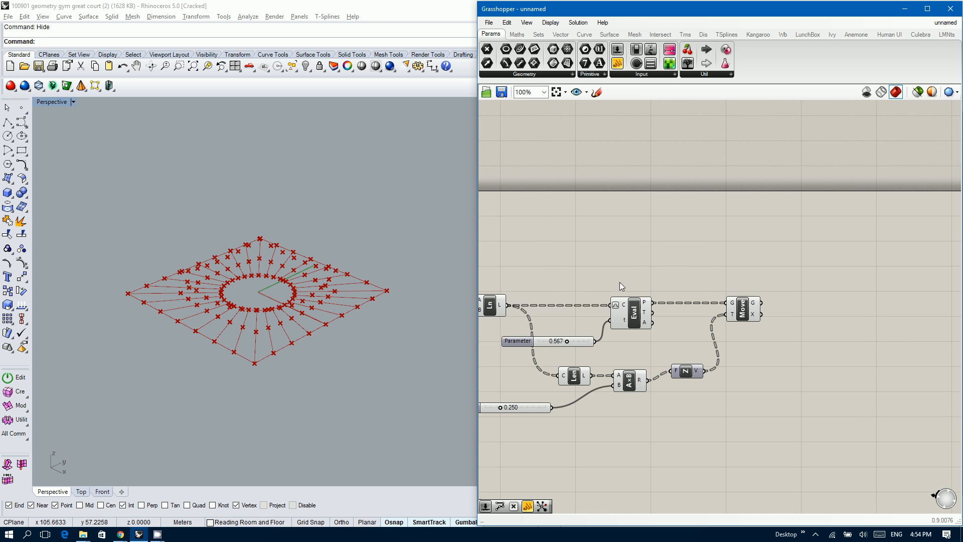
double_click(845, 289)
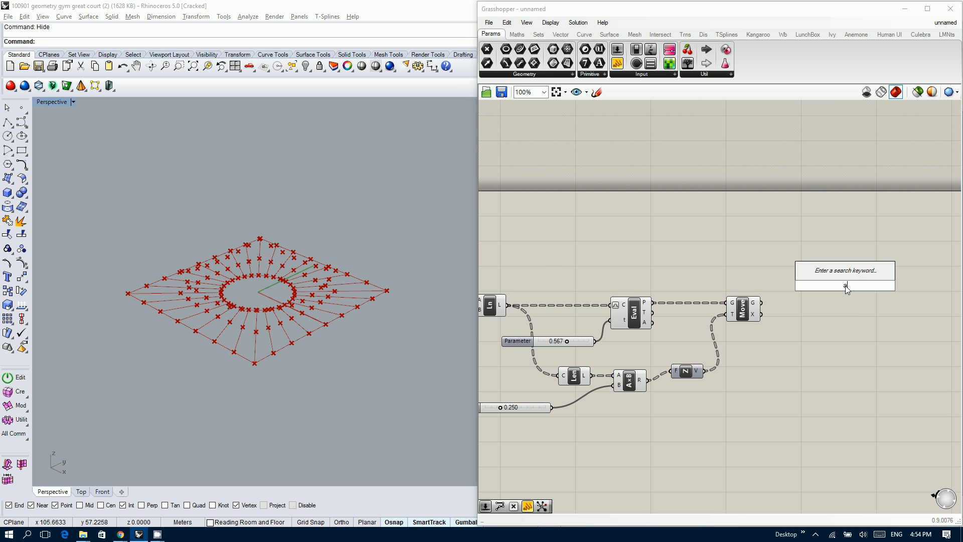
text(arc)
key(Return)
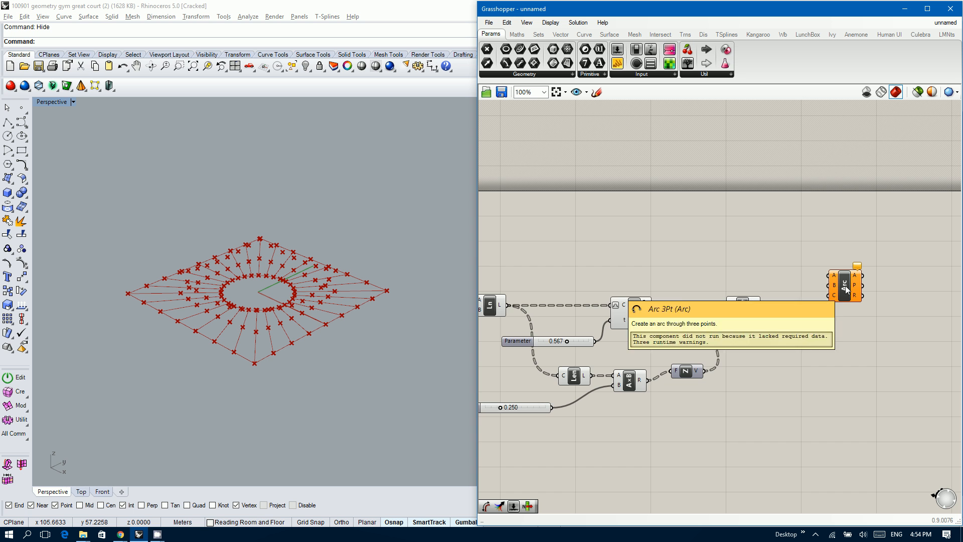
right_drag(761, 279, 852, 265)
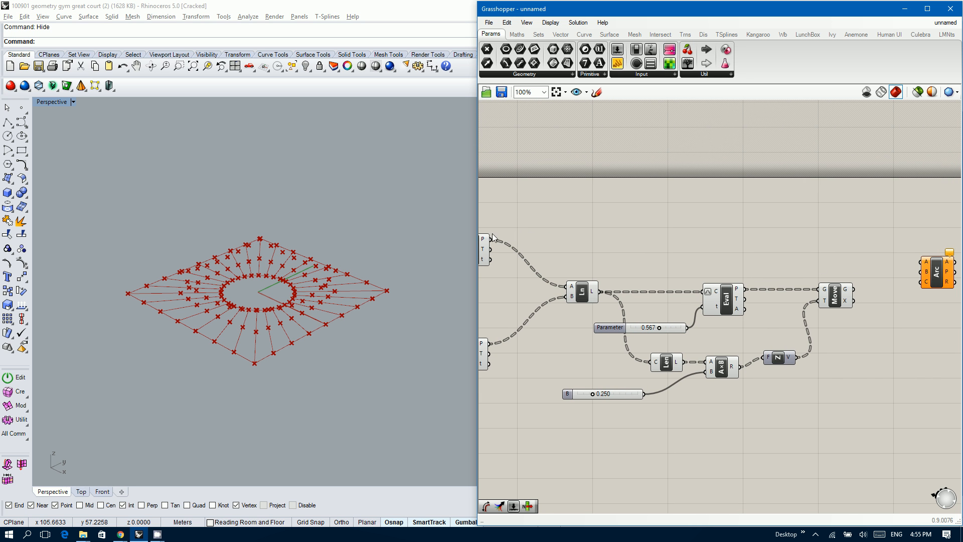
drag(493, 239, 921, 271)
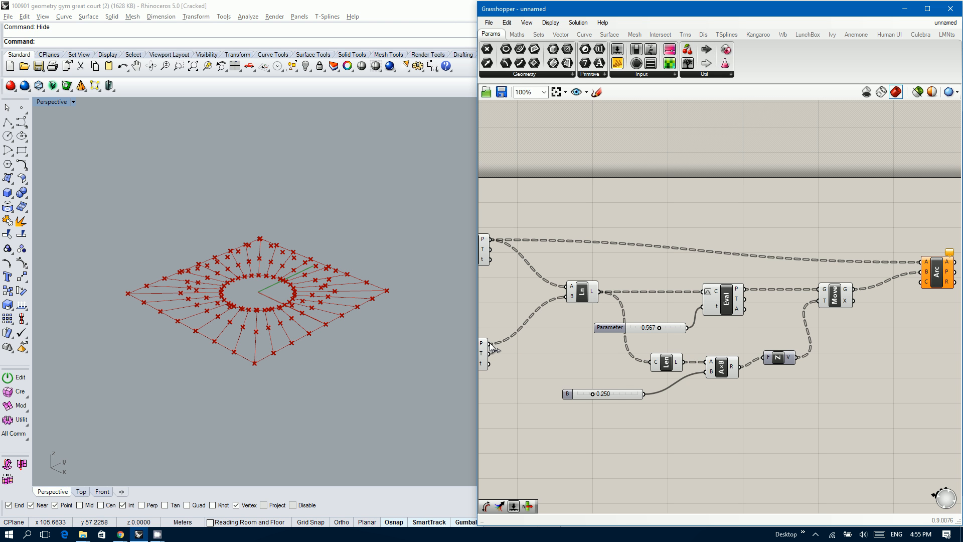
drag(490, 344, 929, 282)
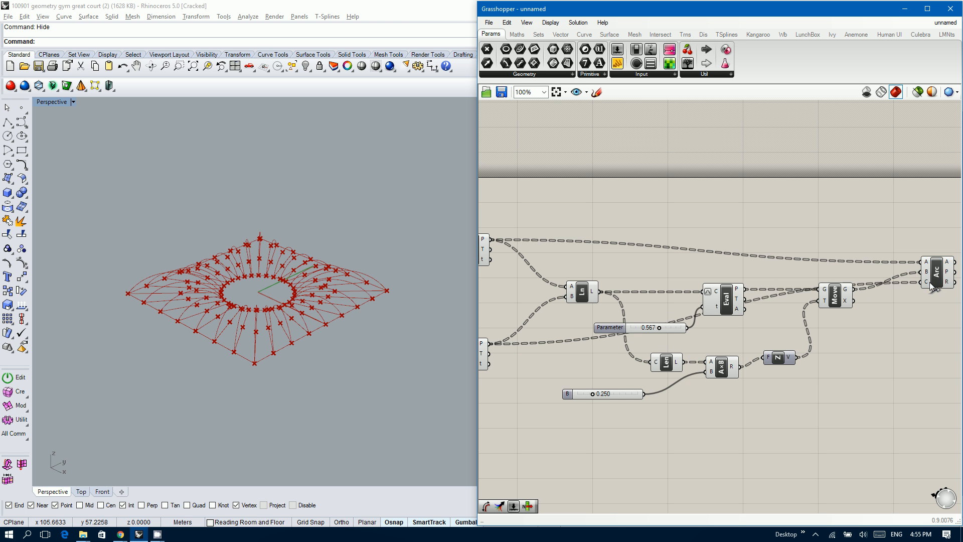
mouse_move(300, 305)
right_down()
mouse_move(301, 264)
mouse_move(290, 311)
mouse_move(298, 323)
right_up()
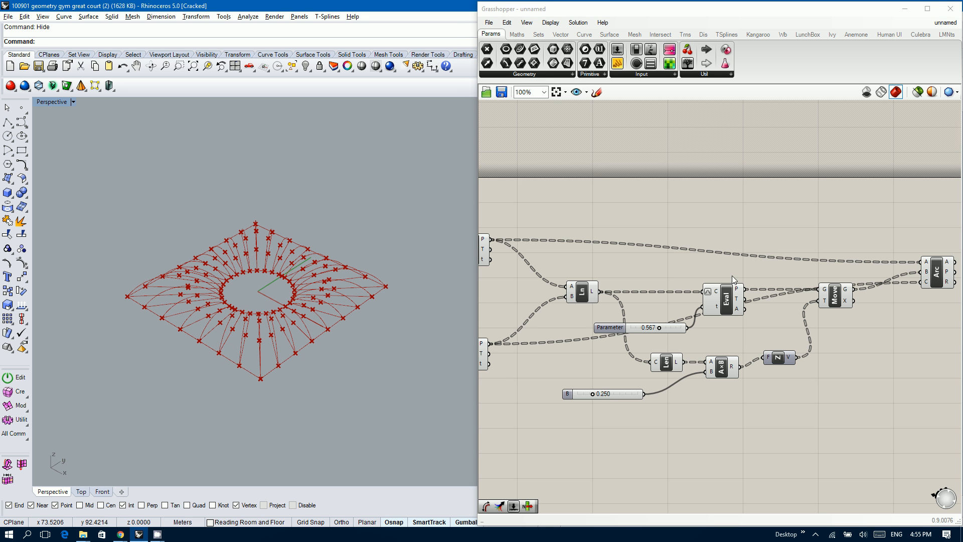
- Line up the Arc component with the Move component and set the Evaluate Curve Parameter slider to 0.673
right_drag(792, 257, 655, 306)
mouse_move(819, 310)
mouse_down()
mouse_move(842, 279)
mouse_move(820, 343)
mouse_move(822, 325)
mouse_up()
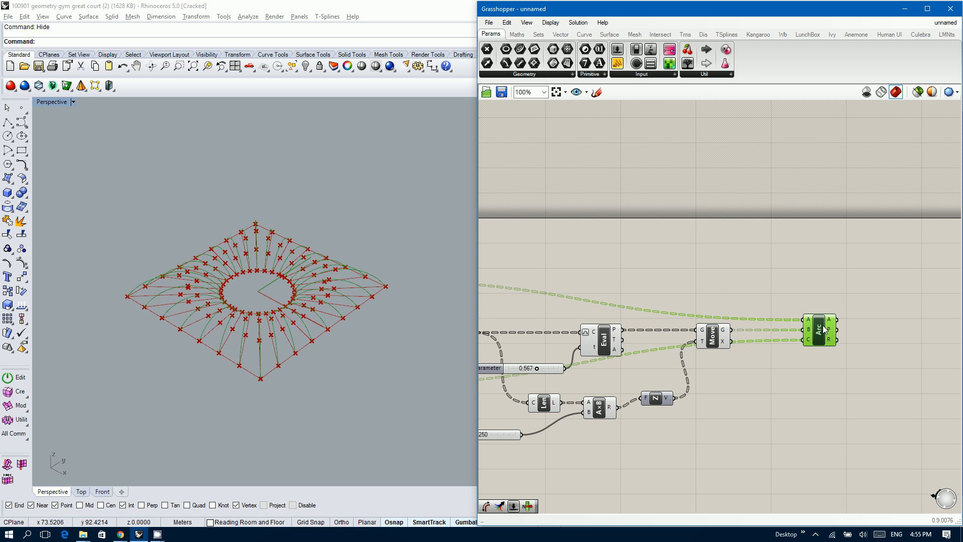
right_drag(669, 357, 796, 284)
scroll(693, 303, up, 5)
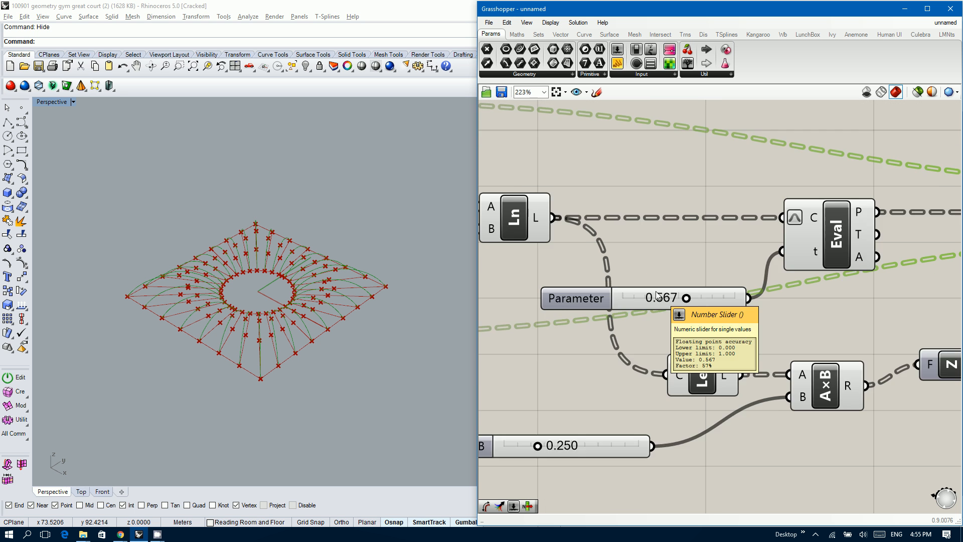
mouse_move(693, 301)
mouse_down()
mouse_move(664, 301)
mouse_move(714, 301)
mouse_move(657, 307)
mouse_move(722, 304)
mouse_move(711, 300)
mouse_up()
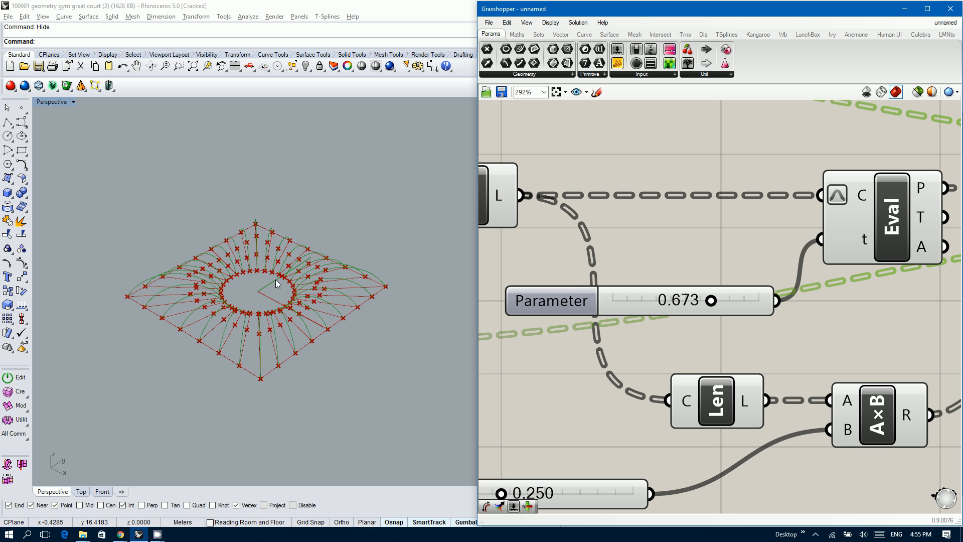
right_drag(276, 271, 298, 265)
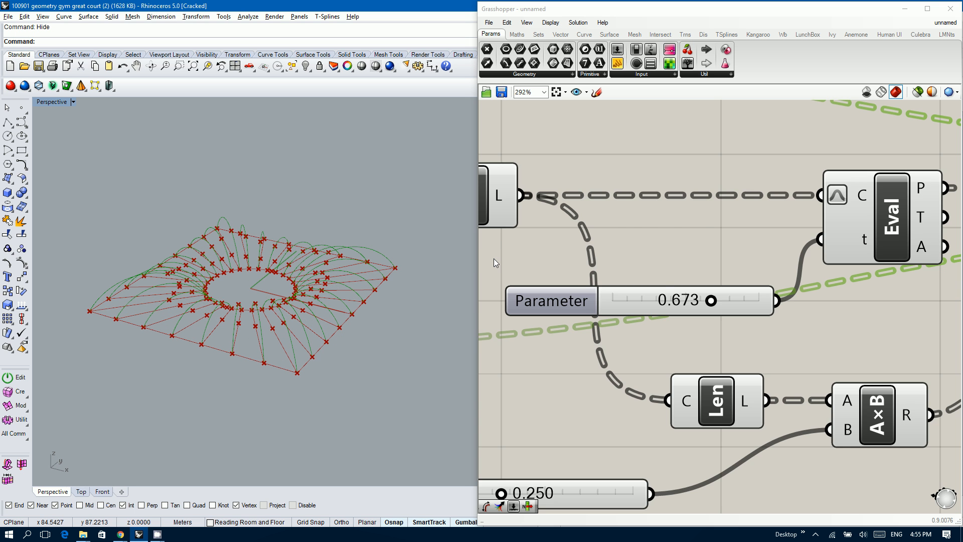
- Add a Rebuild Curve component beyond the Arc, connect the Arc's A output to its C input, and align the two
scroll(494, 258, down, 8)
scroll(693, 253, up, 3)
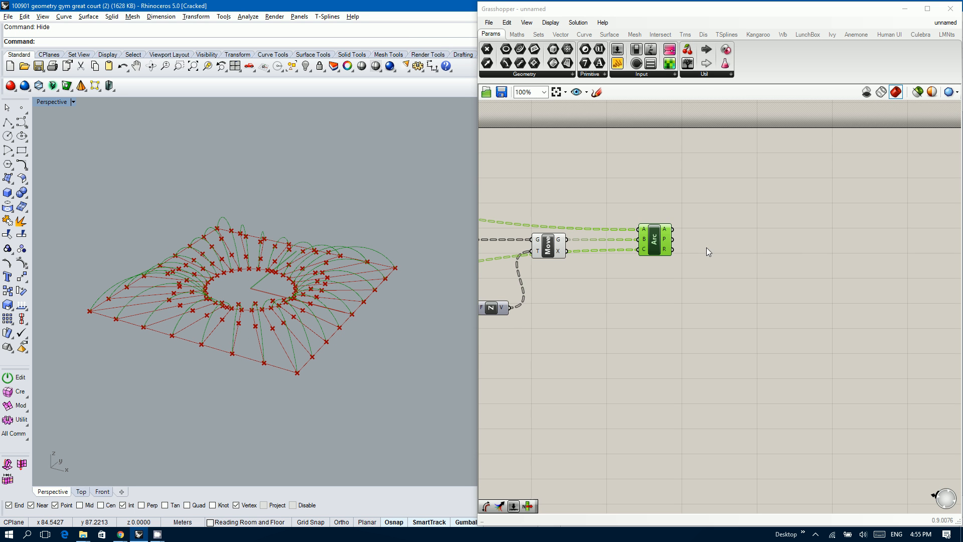
right_drag(707, 251, 754, 268)
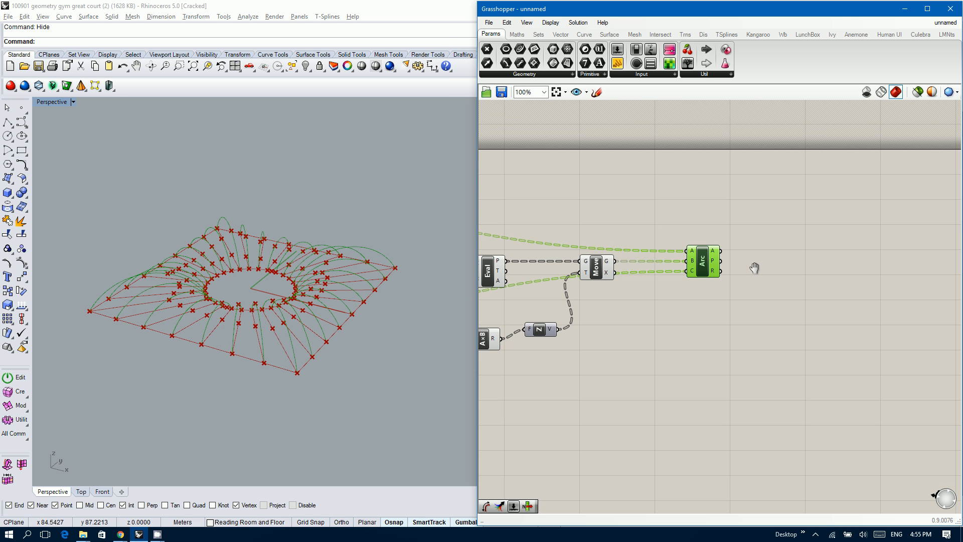
click(795, 244)
double_click(801, 248)
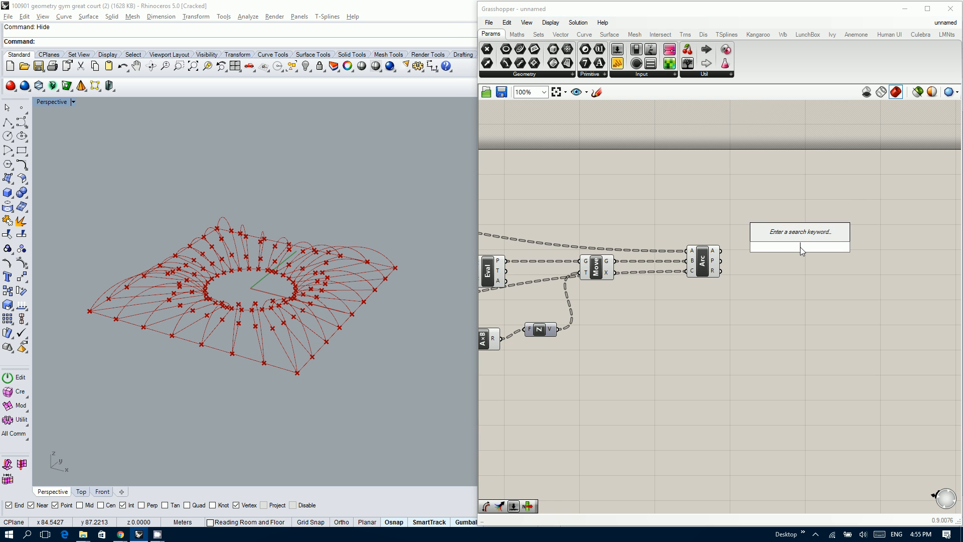
text(rebui)
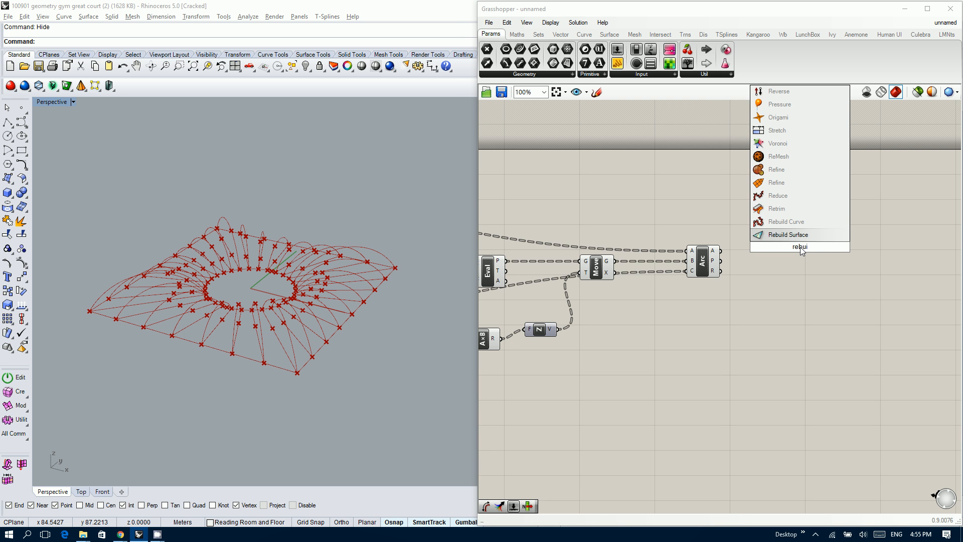
key(Up)
key(Return)
scroll(799, 246, up, 1)
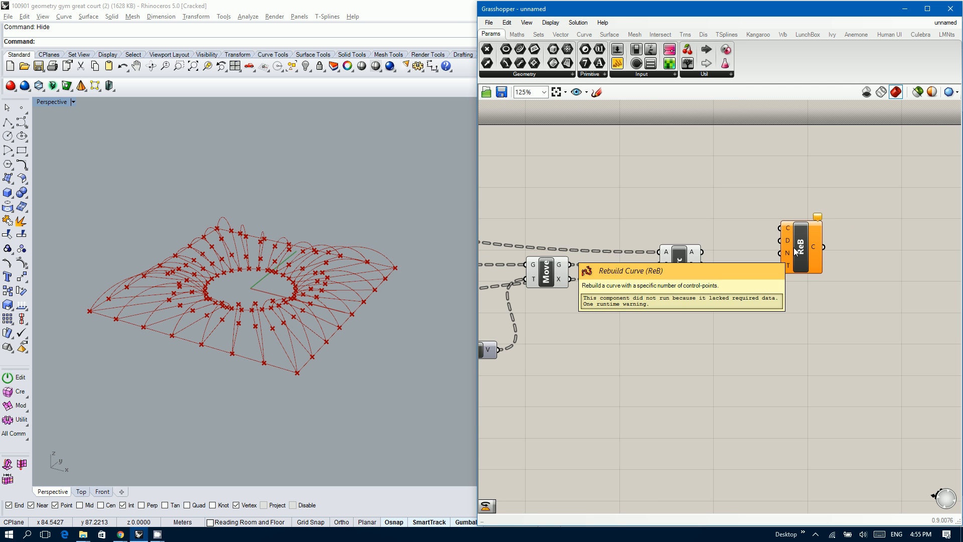
drag(702, 252, 799, 263)
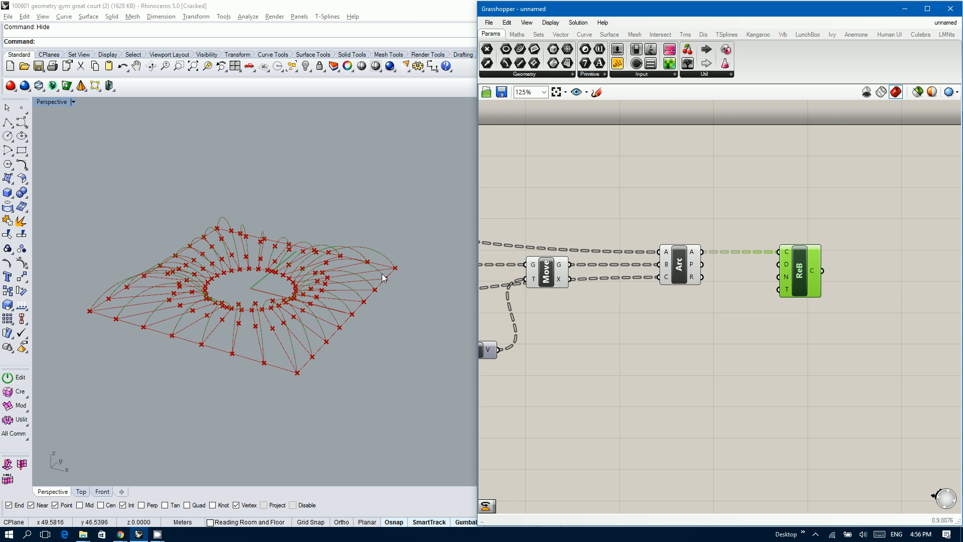
- Turn off the preview of all components from Line through Arc, leaving only Rebuild Curve previewed in this part of the definition
right_drag(631, 232, 744, 193)
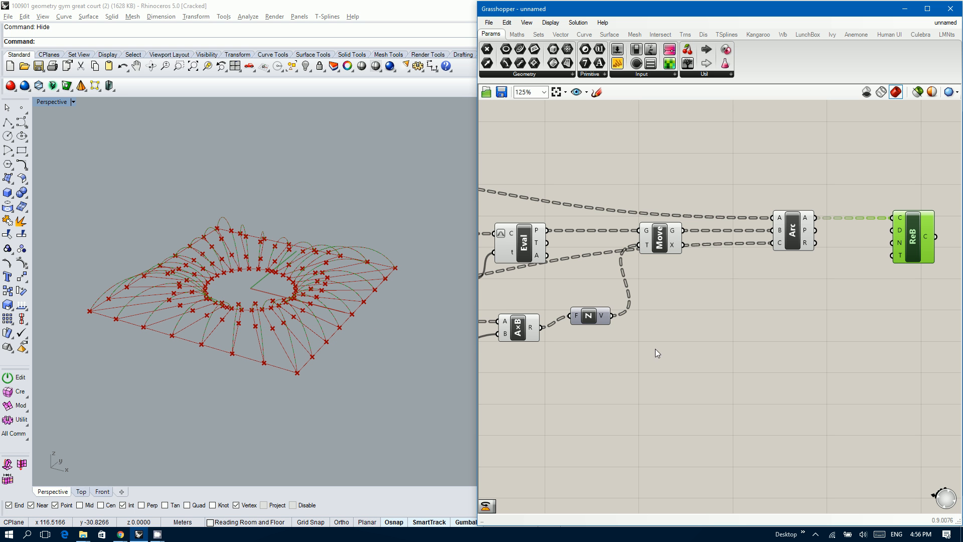
right_drag(671, 343, 559, 354)
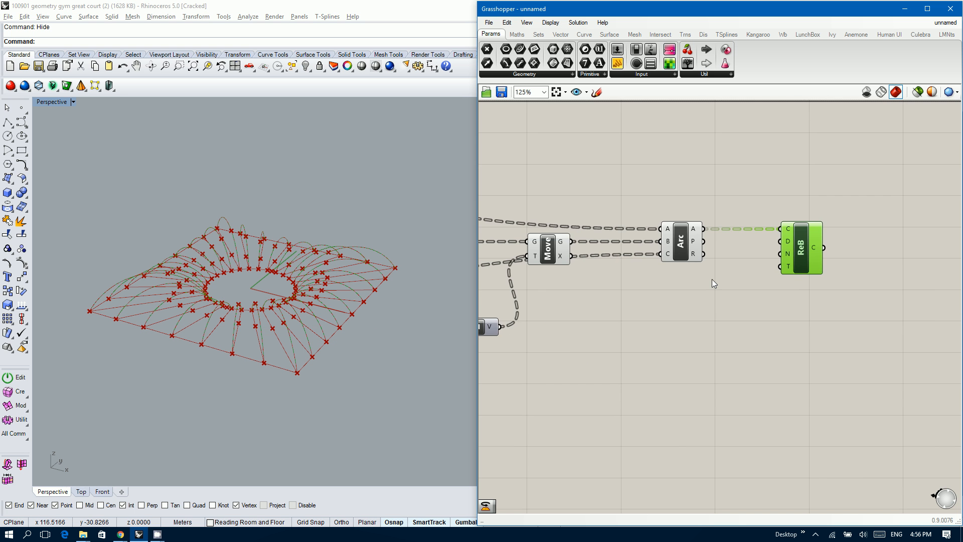
scroll(712, 279, down, 2)
right_drag(658, 290, 789, 307)
drag(831, 351, 534, 220)
middle_click(531, 223)
click(550, 199)
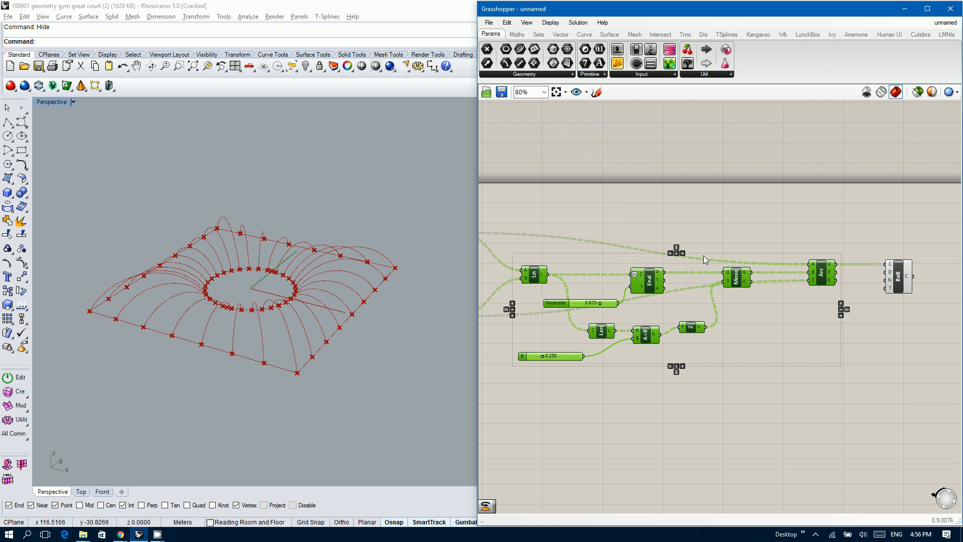
click(732, 220)
right_click(763, 220)
right_click(652, 221)
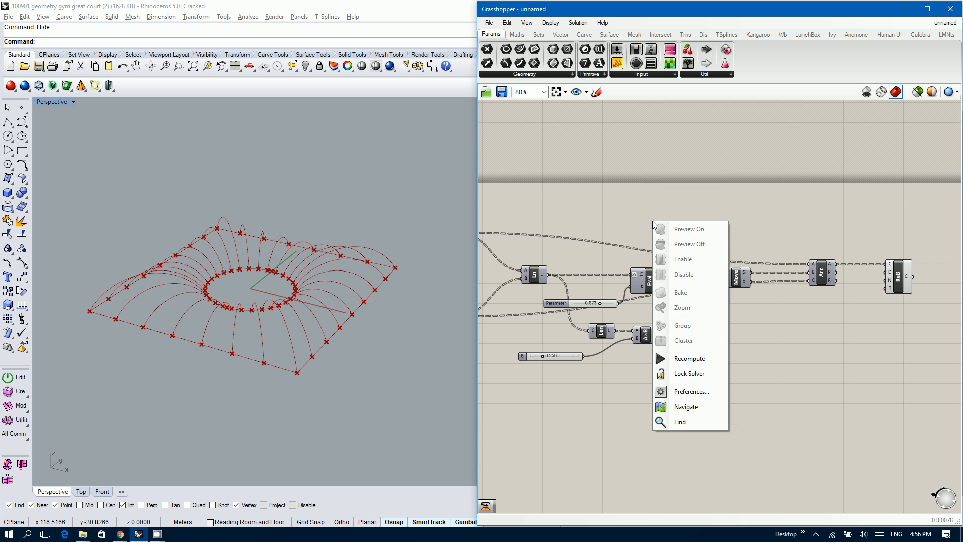
right_click(840, 204)
click(816, 215)
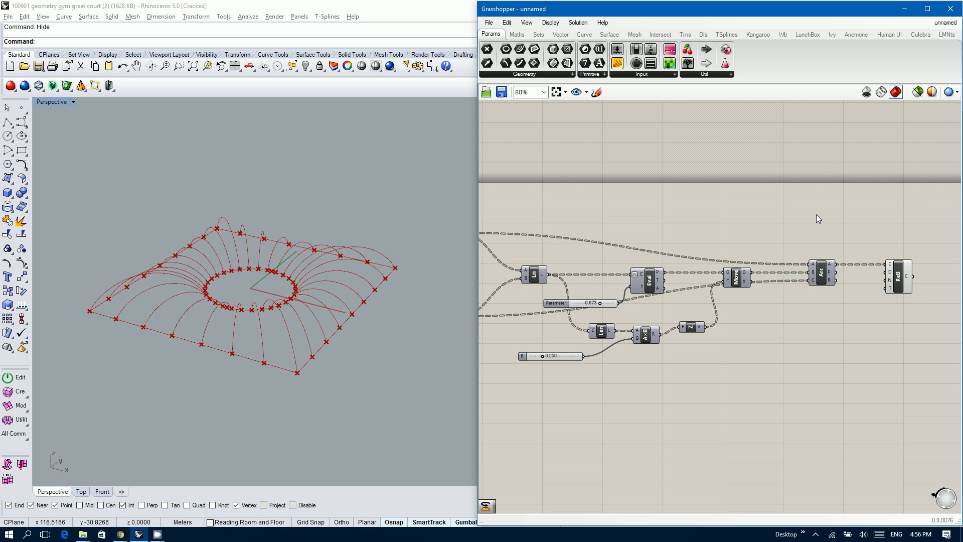
right_drag(816, 215, 626, 207)
scroll(748, 284, up, 4)
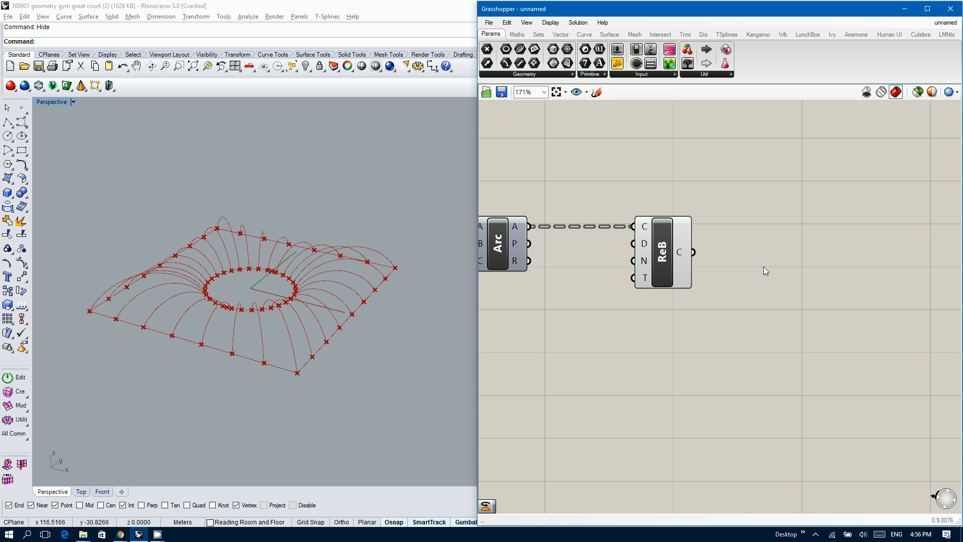
- Add a Loft component beyond Rebuild Curve and connect the rebuilt curves output to the Loft's C input
double_click(765, 264)
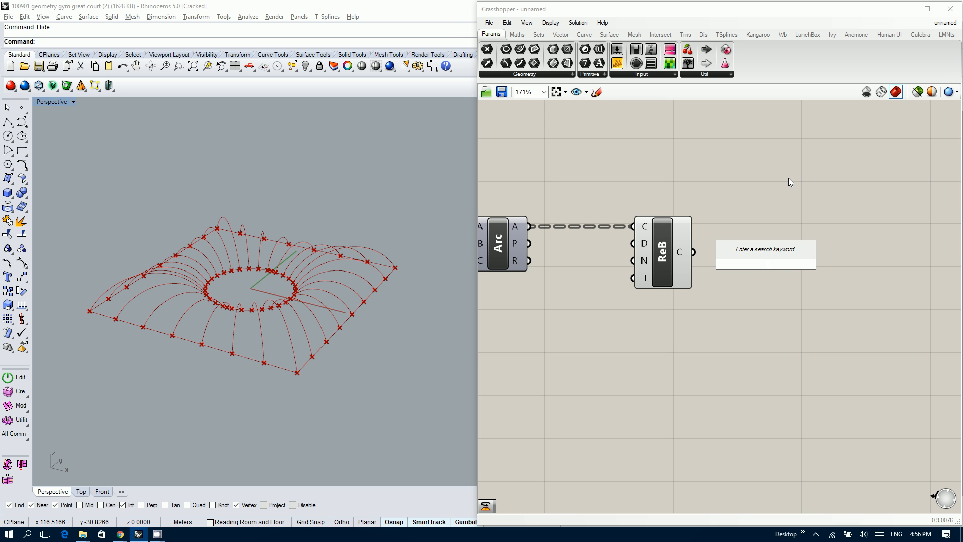
text(loft)
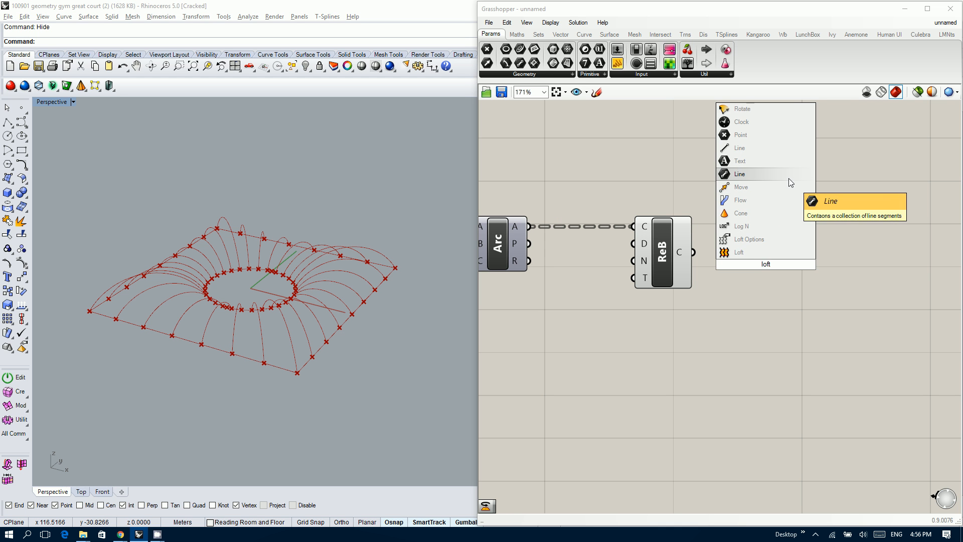
click(747, 253)
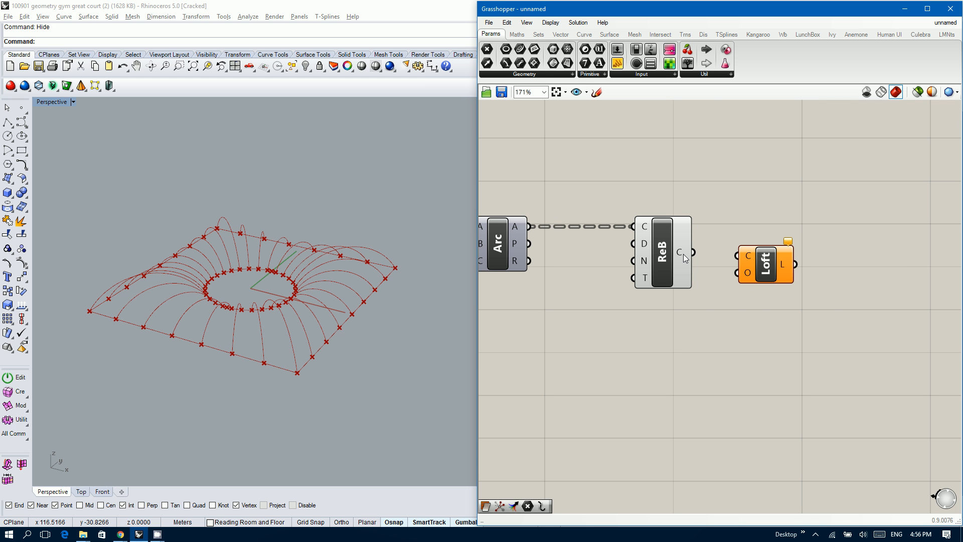
drag(692, 253, 736, 255)
right_drag(312, 276, 281, 332)
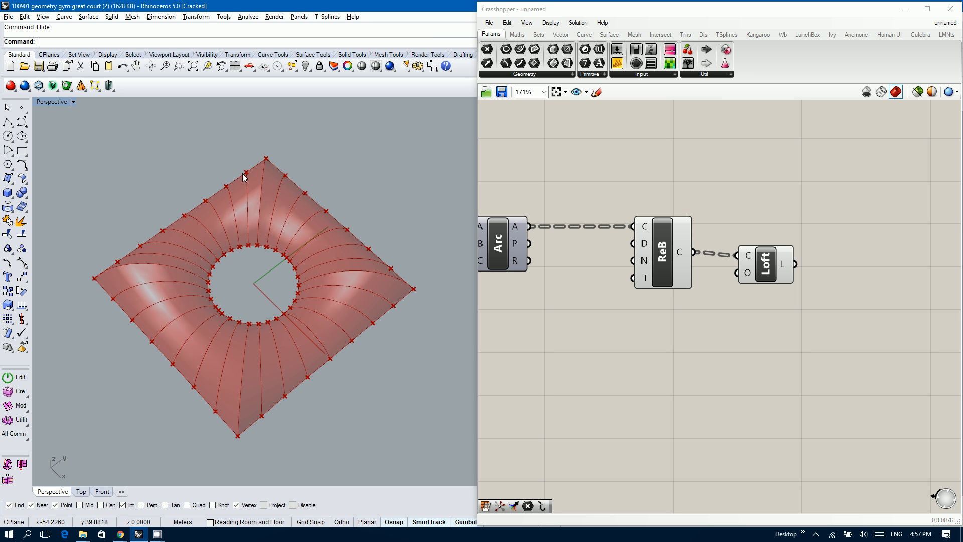
right_drag(243, 212, 265, 138)
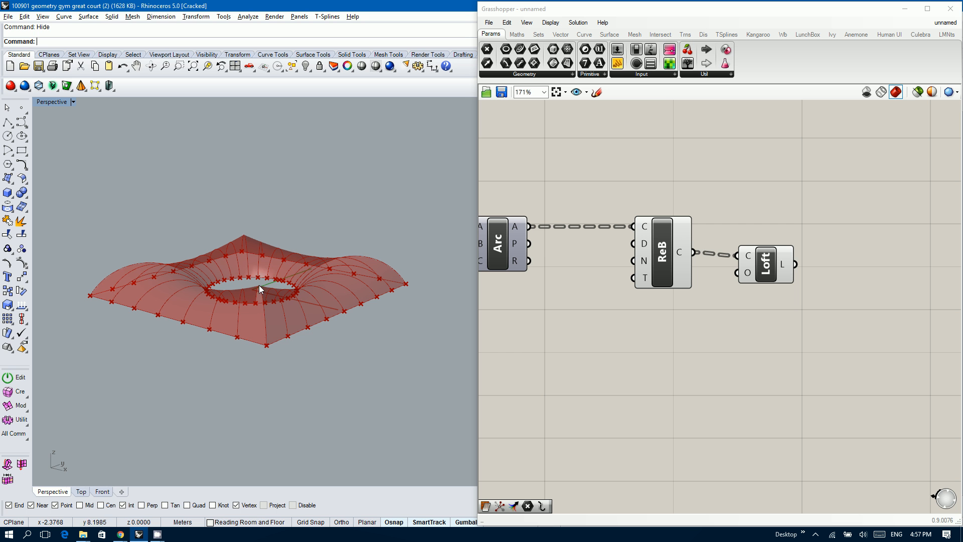
right_drag(221, 241, 261, 233)
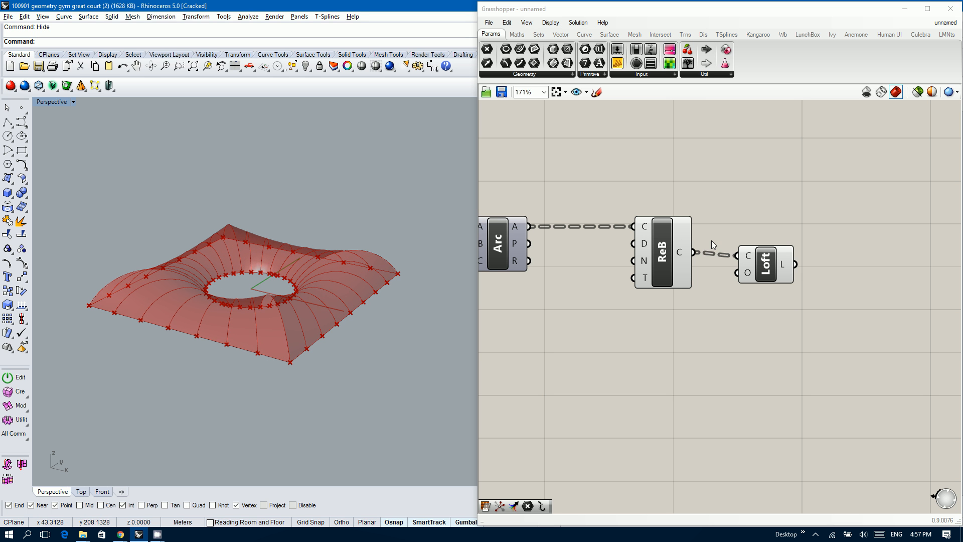
- Duplicate the Loft component below the original, keeping its curve connection, and shift the original Loft further from Rebuild Curve
click(757, 264)
scroll(805, 260, down, 3)
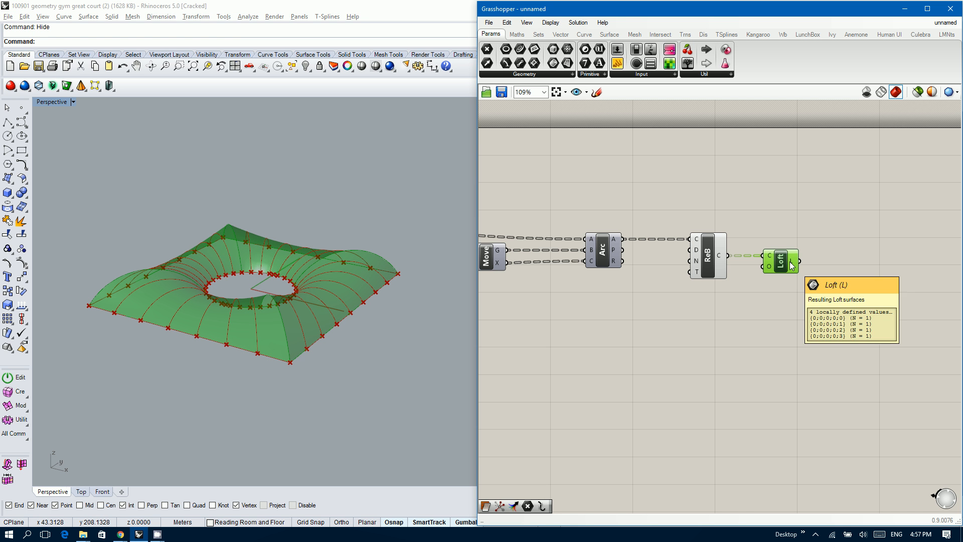
right_drag(275, 280, 281, 317)
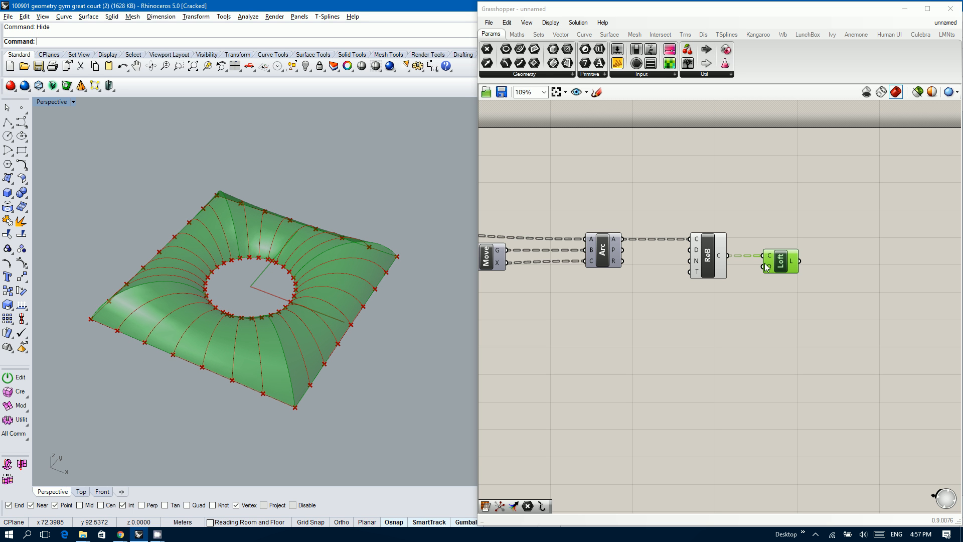
alt+drag(783, 266, 804, 321)
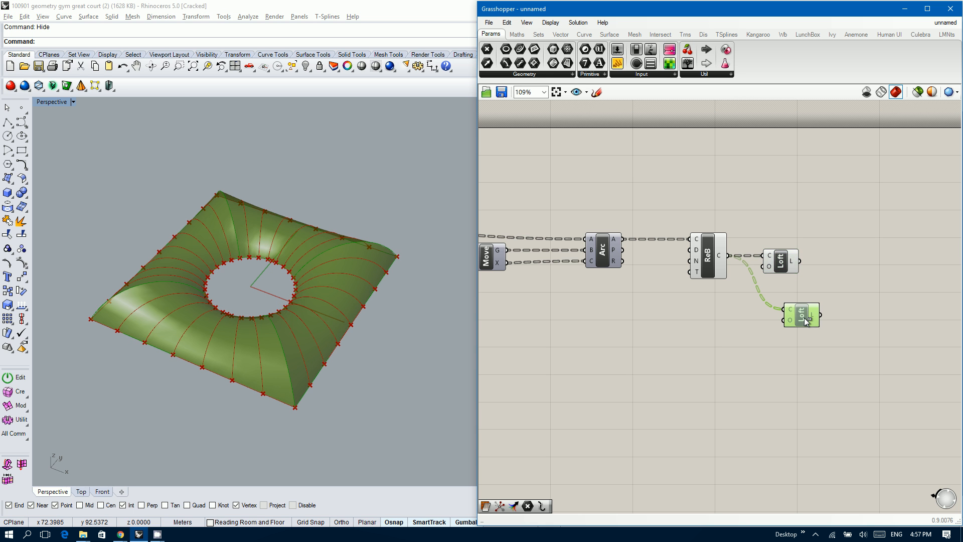
drag(786, 267, 814, 264)
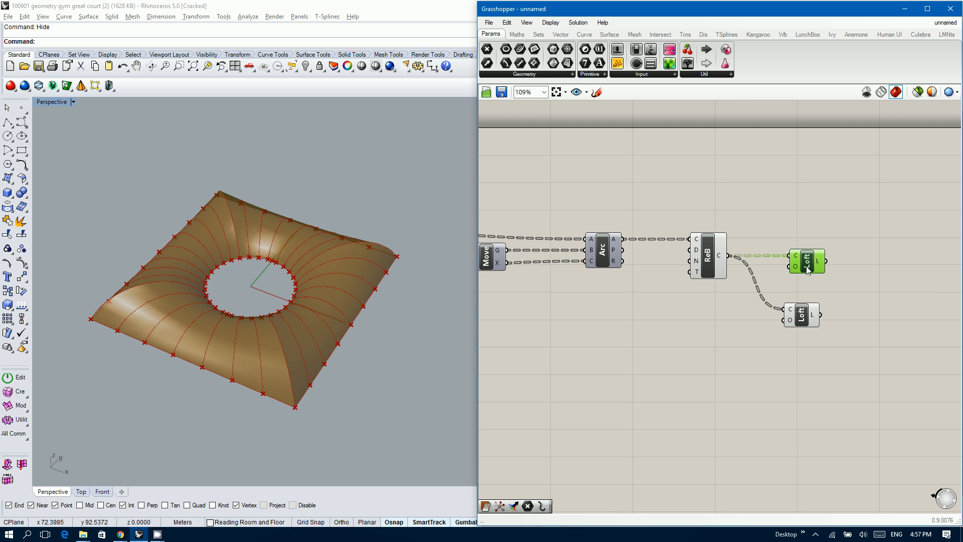
right_drag(766, 284, 712, 297)
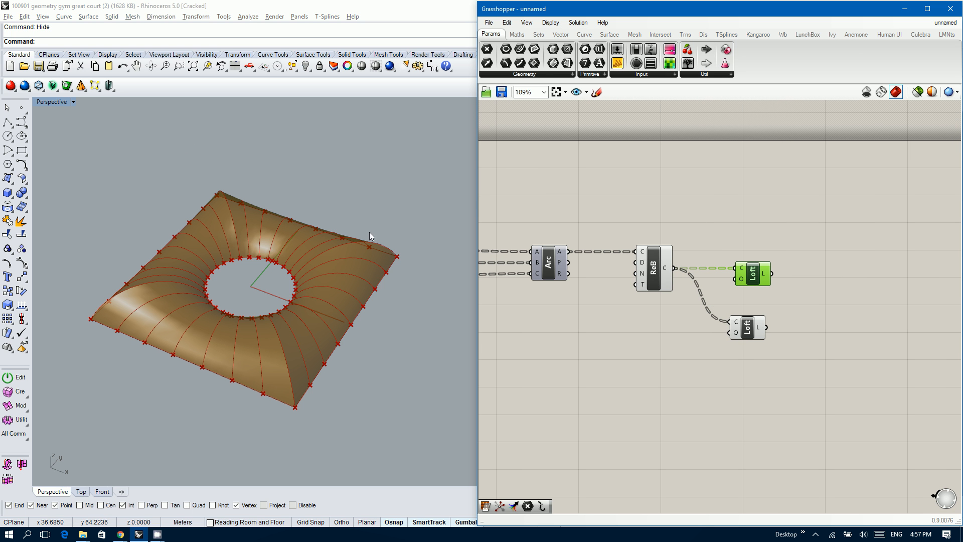
click(686, 314)
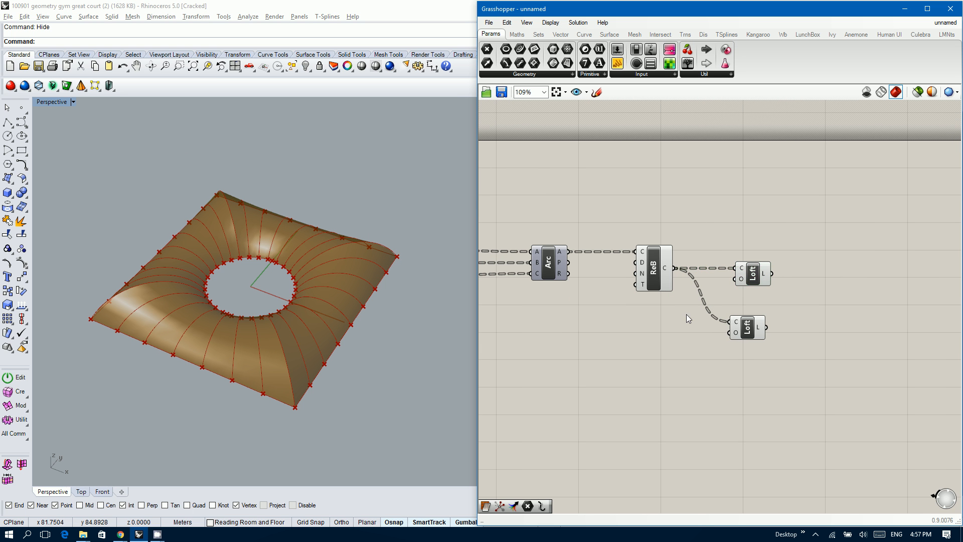
- Try to loft all curves as one list by inserting a Flatten Tree component between Rebuild Curve and the lower Loft
double_click(686, 314)
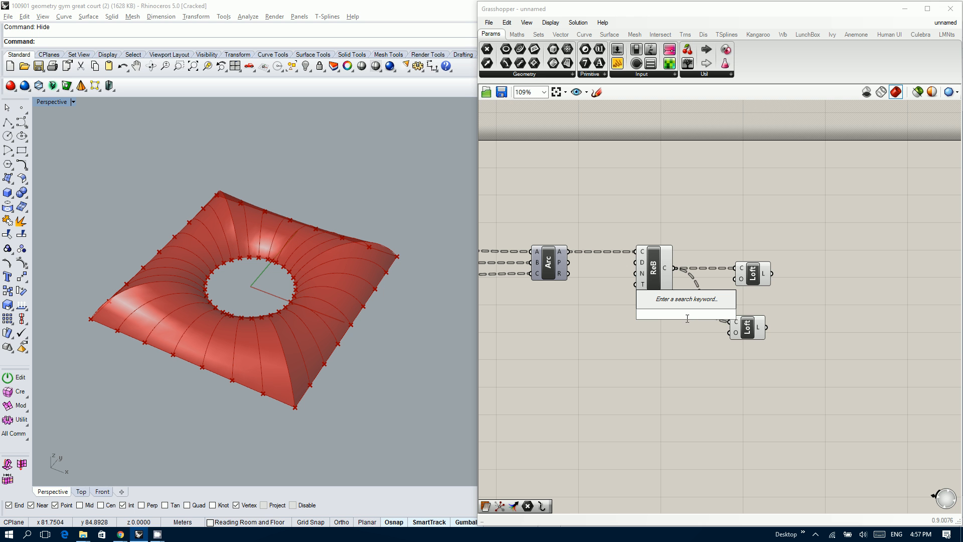
text(flatt)
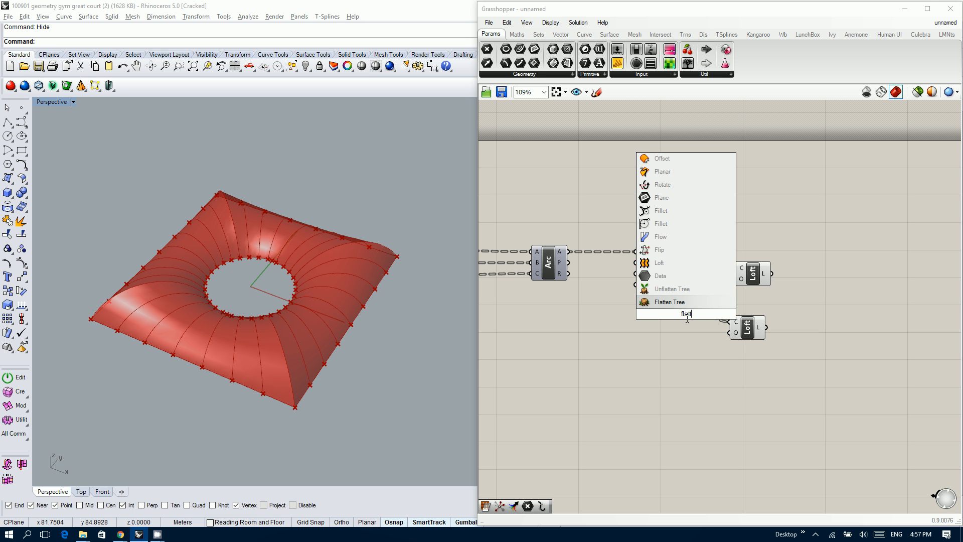
key(Return)
drag(747, 331, 778, 339)
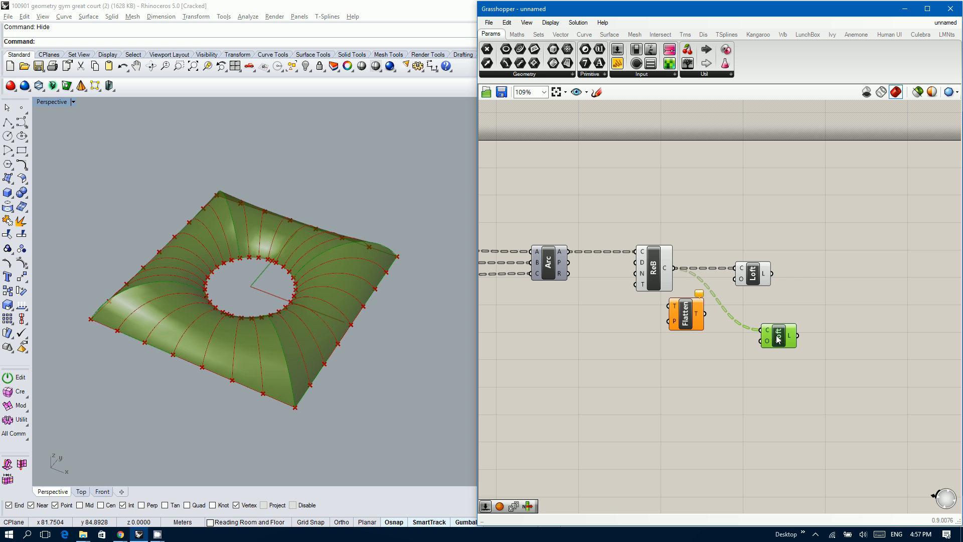
drag(674, 268, 669, 306)
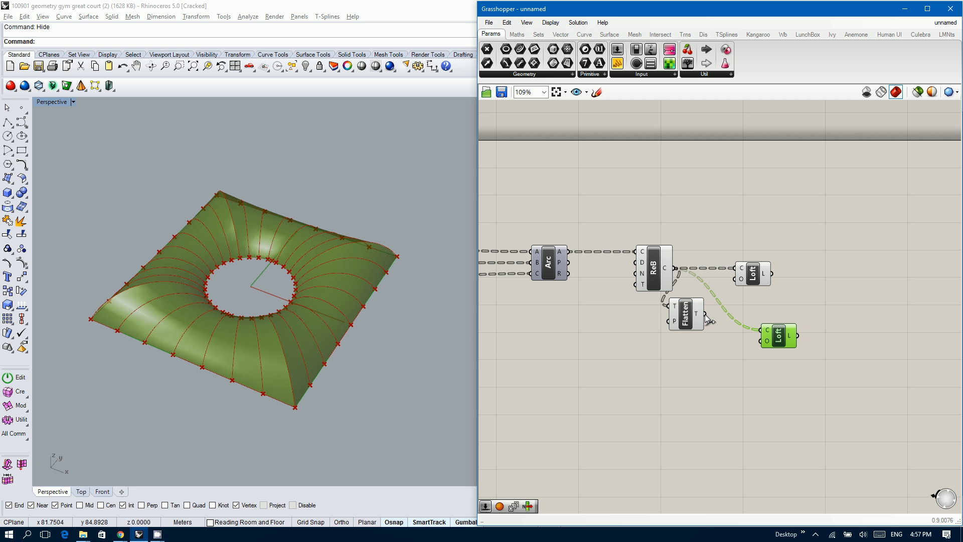
drag(763, 331, 765, 333)
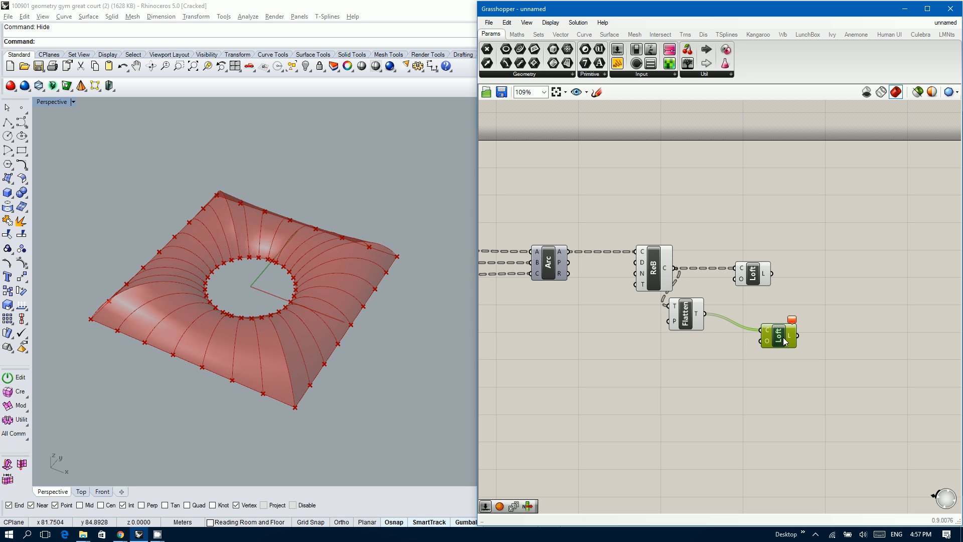
drag(686, 319, 707, 335)
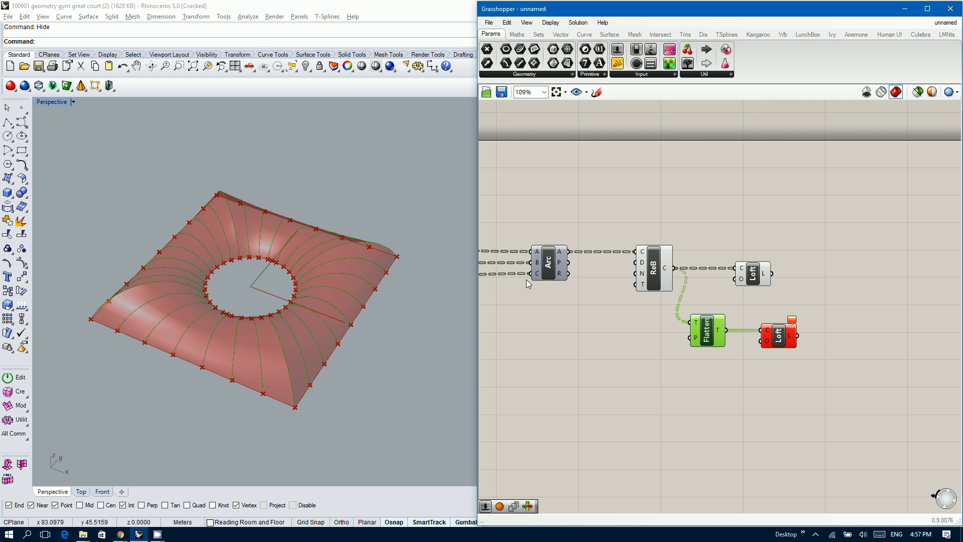
- Add a Cull Index component, feed the rebuilt curves into its L input and set its index to -1
double_click(690, 374)
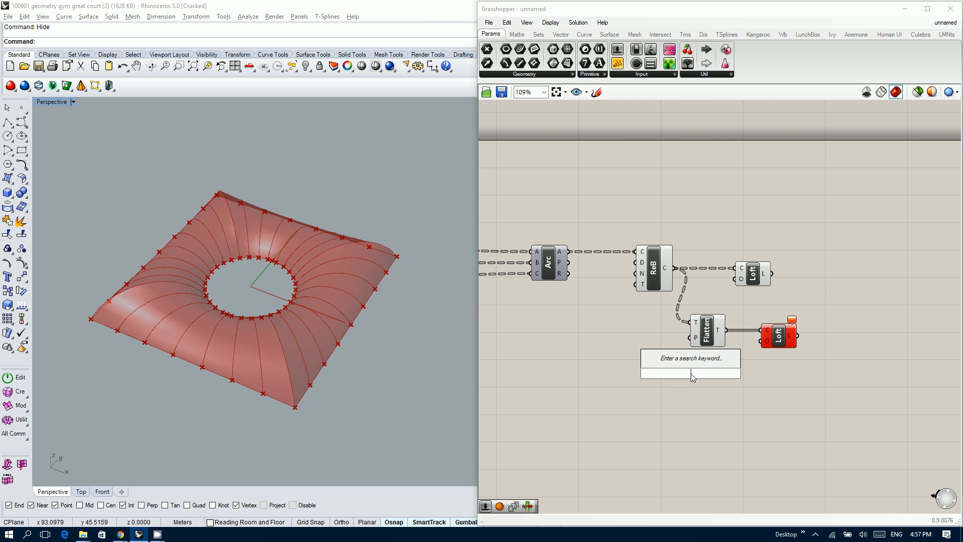
text(cull in)
key(Return)
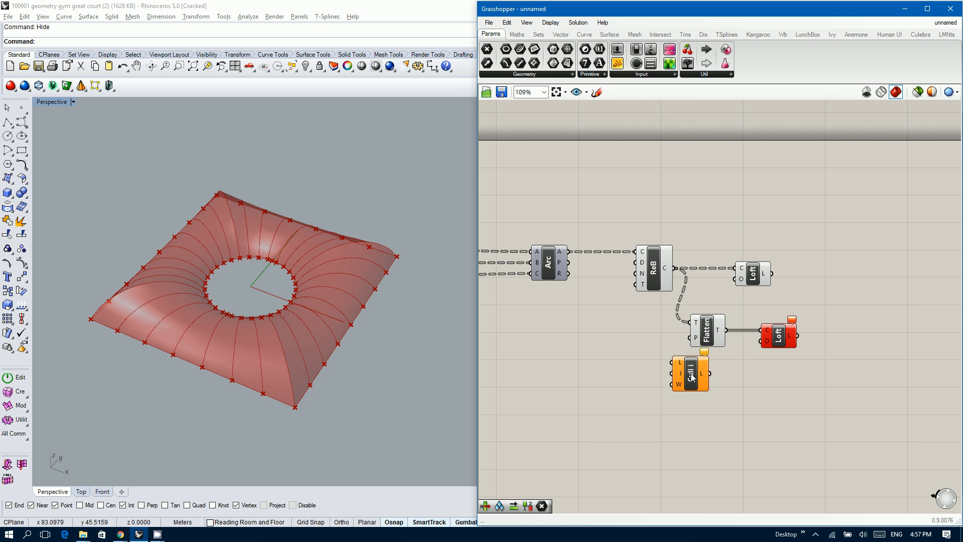
drag(675, 268, 670, 350)
right_click(682, 373)
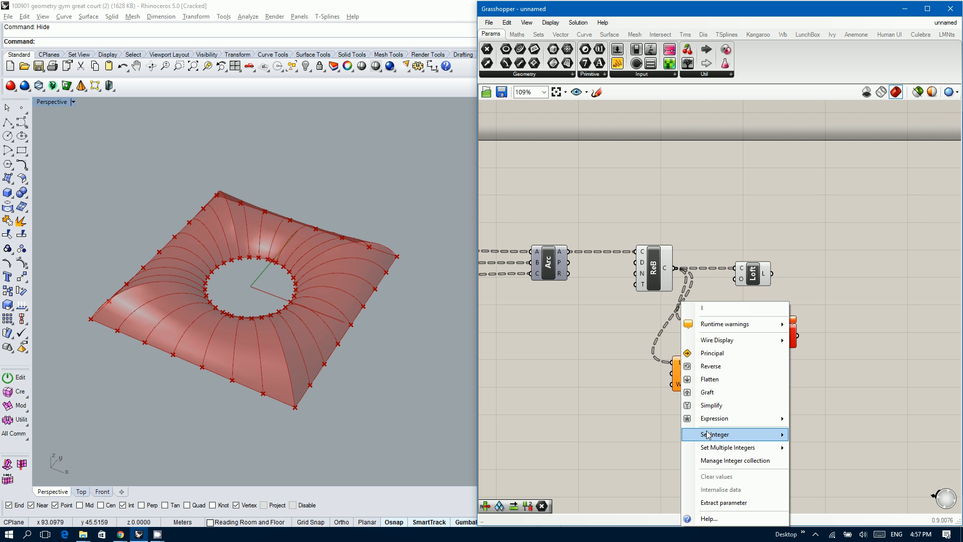
mouse_move(708, 434)
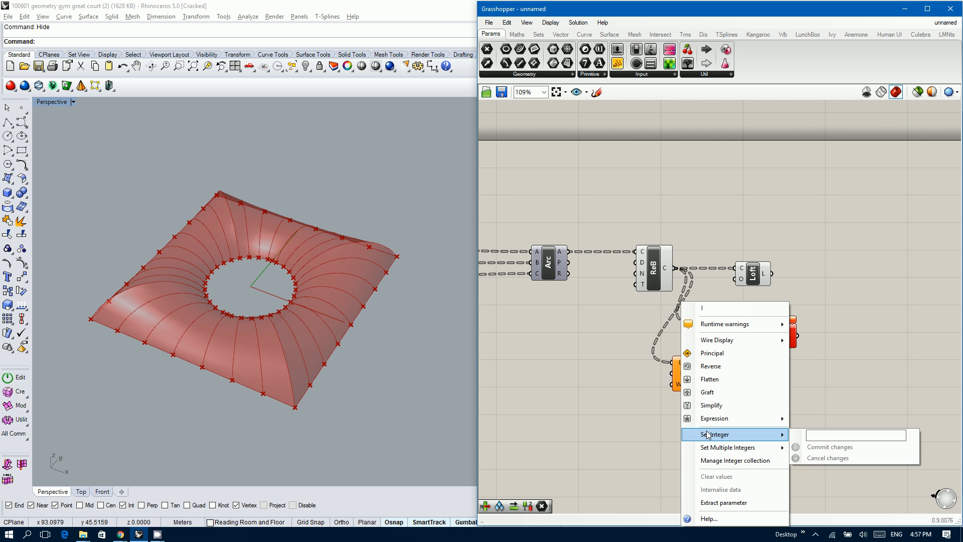
click(814, 437)
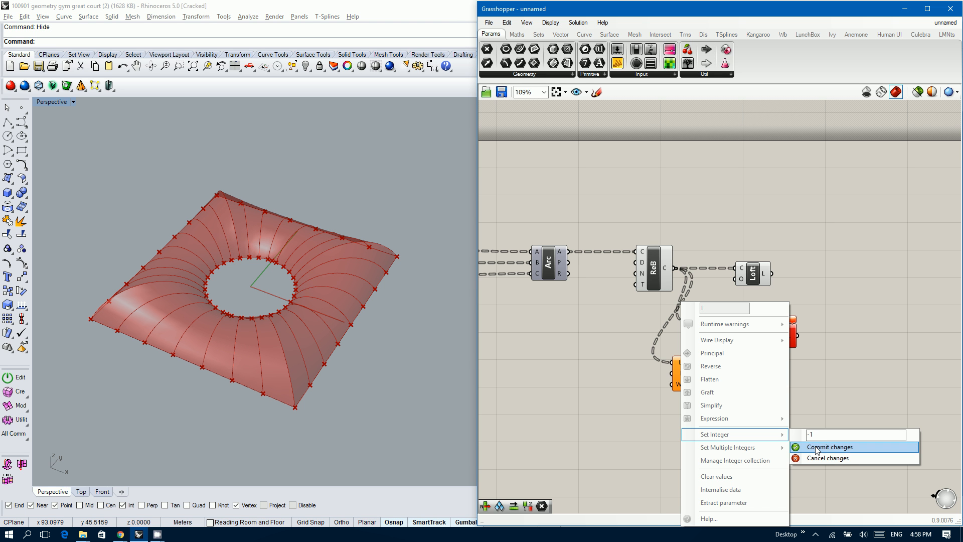
click(829, 446)
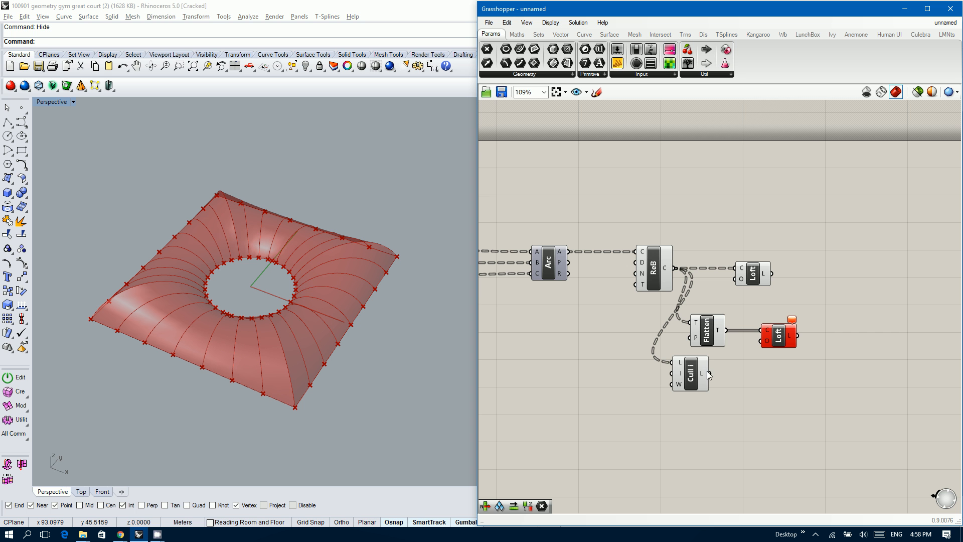
- Replace the Flatten Tree component by connecting the Cull Index output directly to the lower Loft's C input and flattening that input
drag(709, 373, 694, 329)
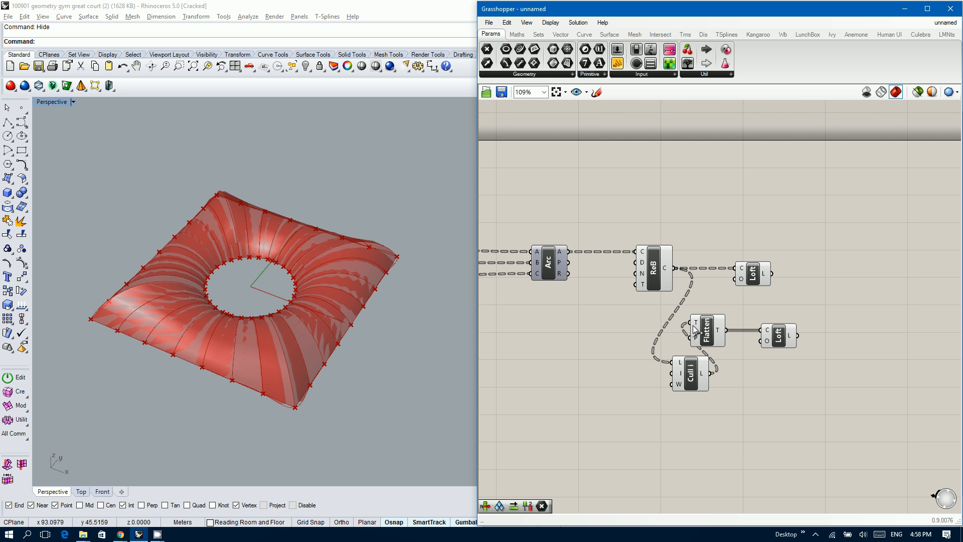
click(711, 335)
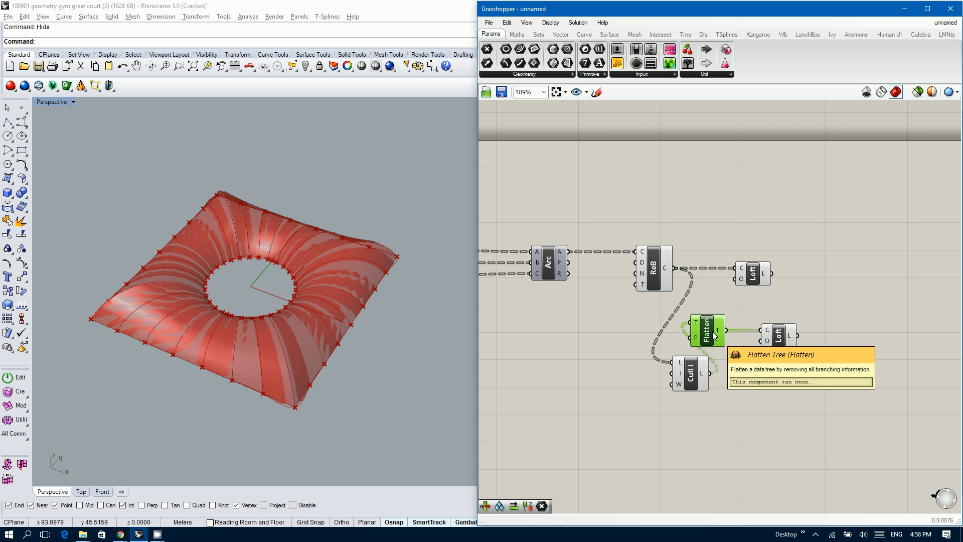
key(Delete)
drag(710, 372, 770, 333)
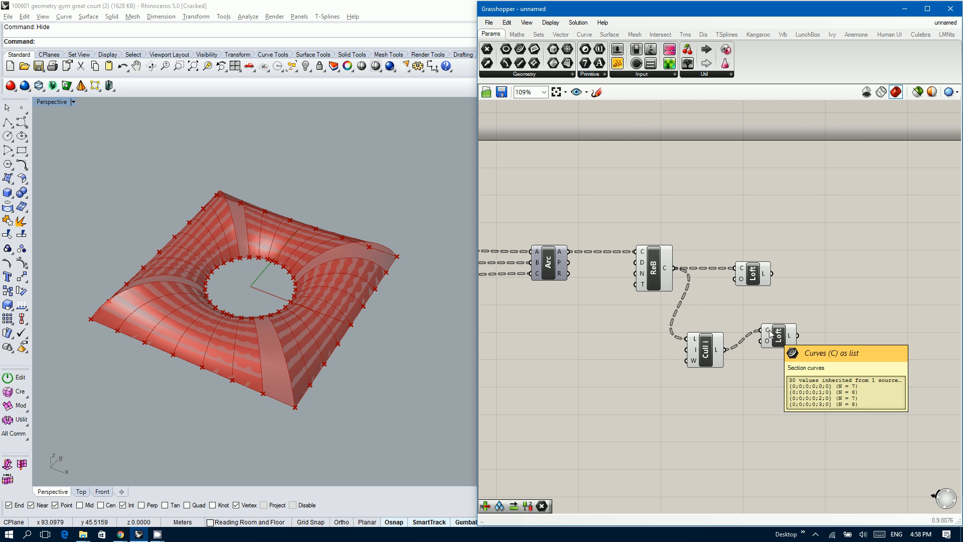
right_click(771, 333)
click(798, 379)
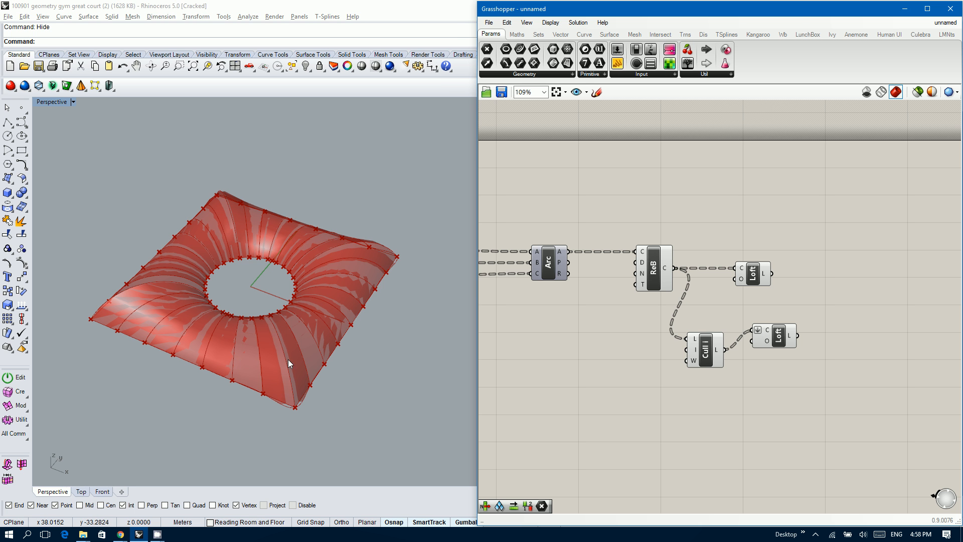
- Turn off the preview of the Rebuild Curve component and the upper Loft, leaving the lower Loft previewed
right_drag(288, 360, 314, 392)
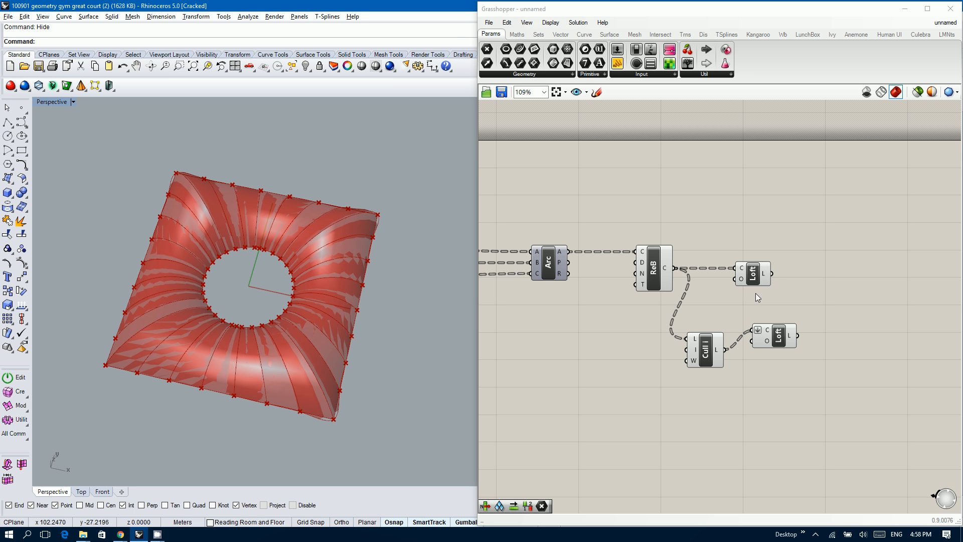
drag(774, 295, 630, 239)
middle_click(649, 237)
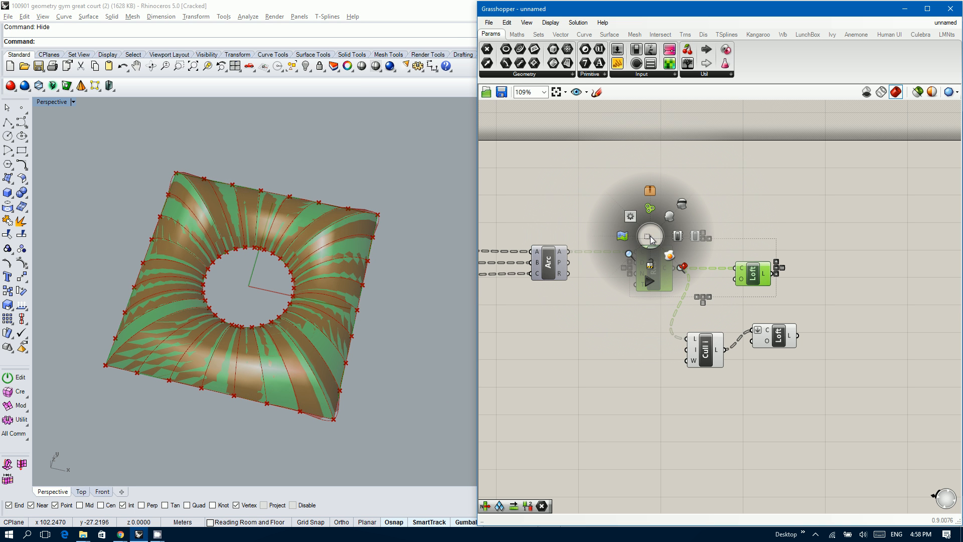
click(682, 204)
right_drag(321, 405, 336, 399)
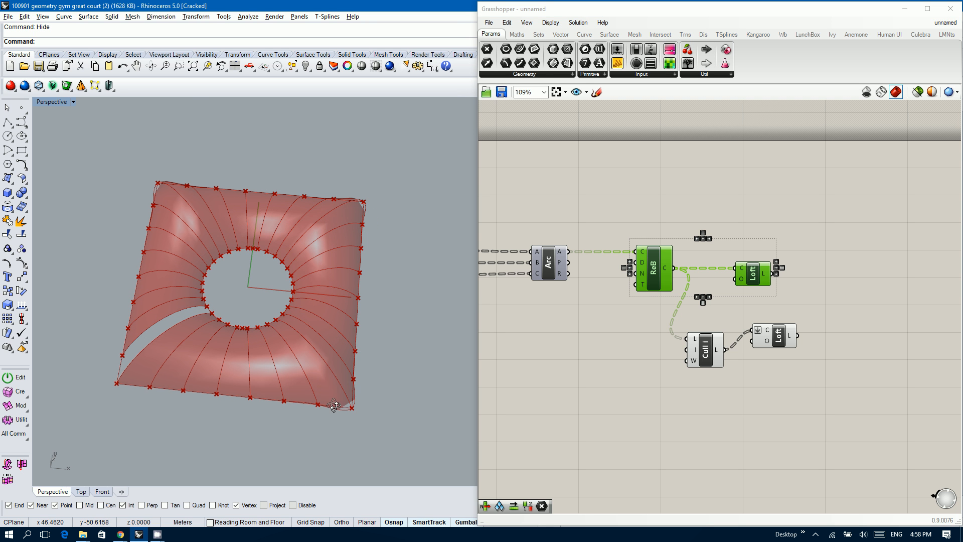
- Enable the Closed loft option on the lower Loft's O input and commit the change
right_click(762, 343)
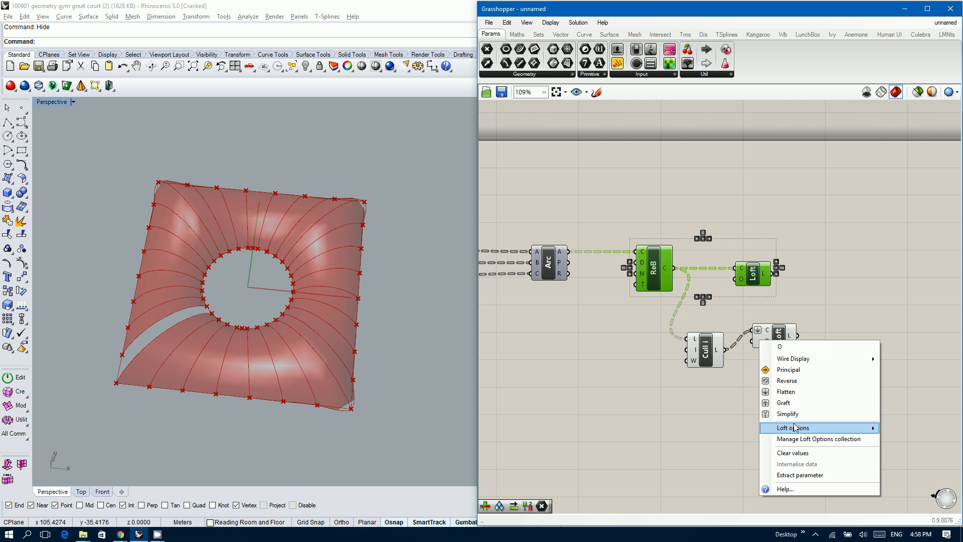
mouse_move(798, 428)
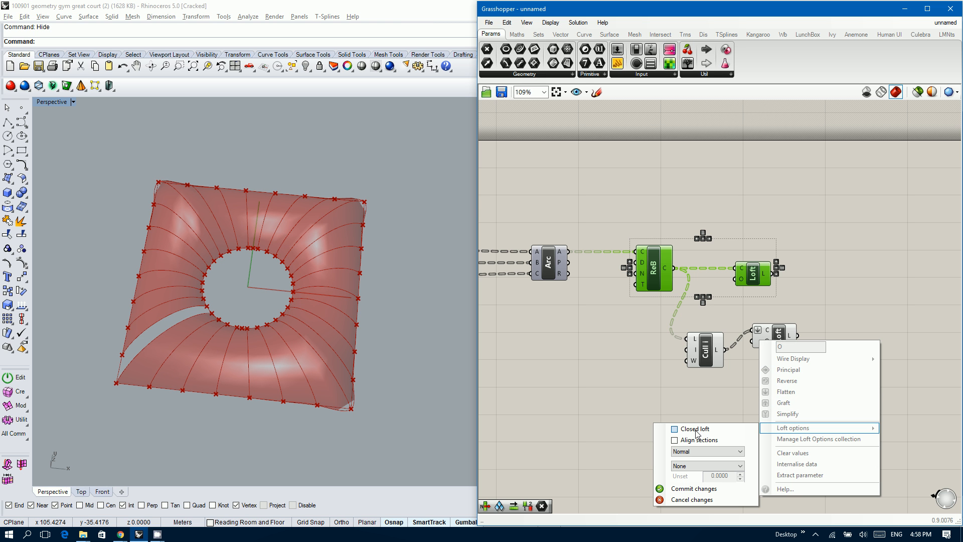
click(693, 487)
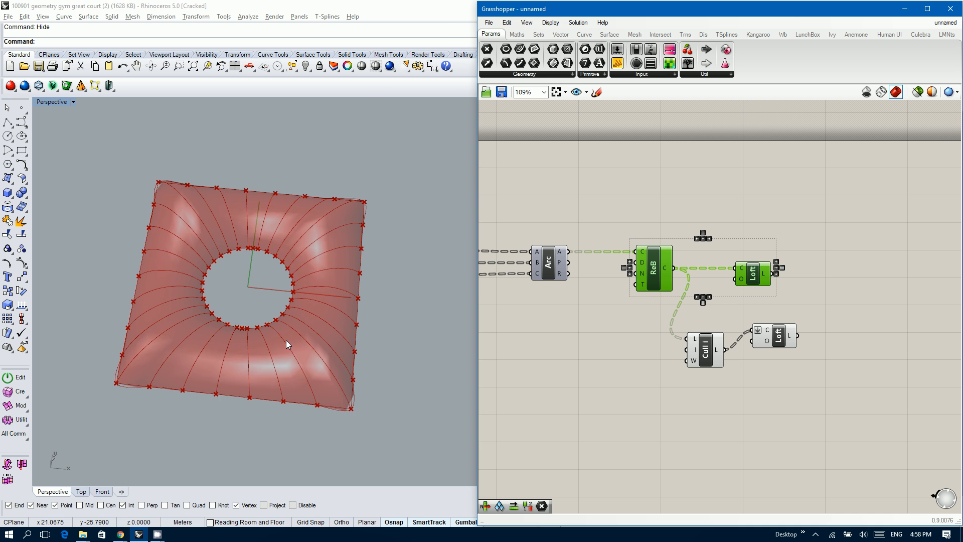
right_drag(285, 340, 255, 270)
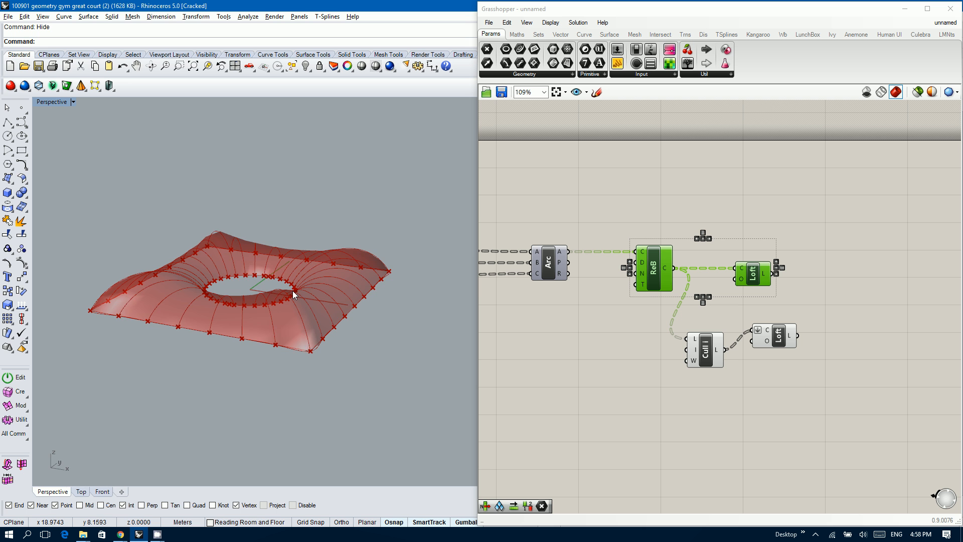
- Align the two Loft components along their right edges and move the Cull Index component closer to the lower Loft
right_drag(292, 290, 472, 317)
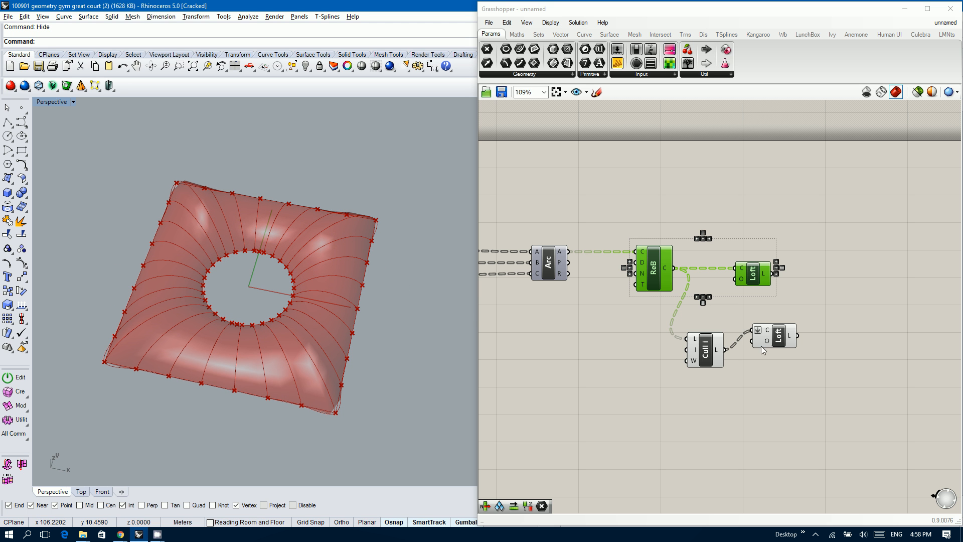
drag(782, 332, 801, 352)
drag(859, 382, 739, 265)
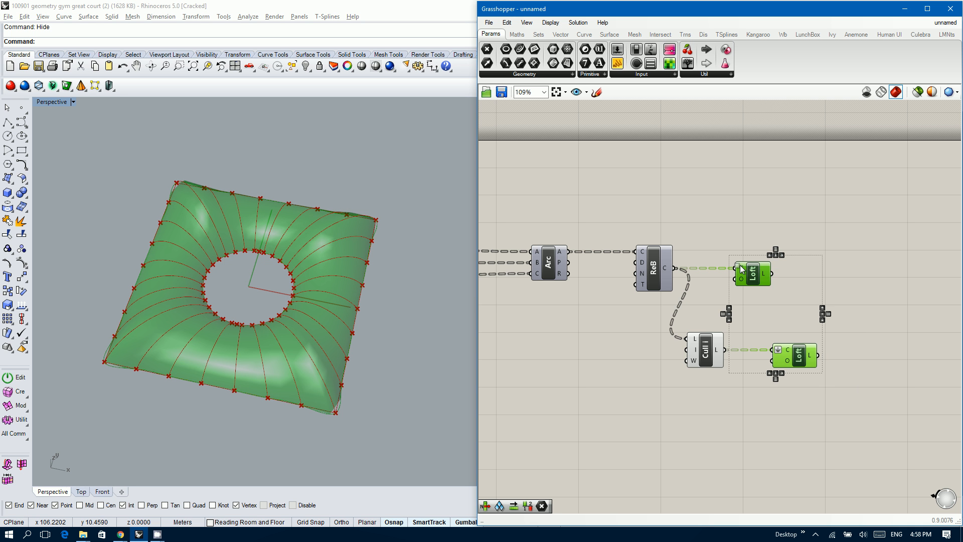
click(782, 256)
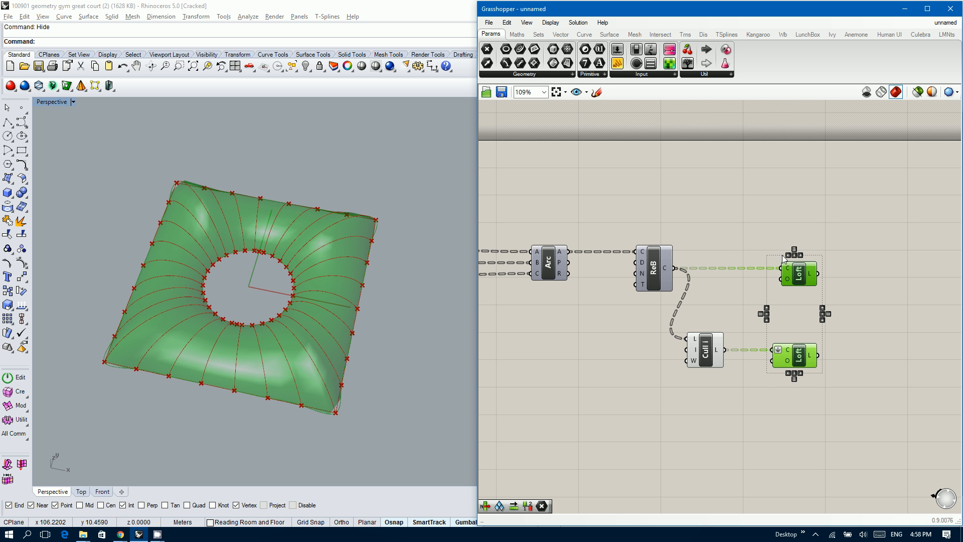
click(700, 348)
drag(700, 348, 722, 347)
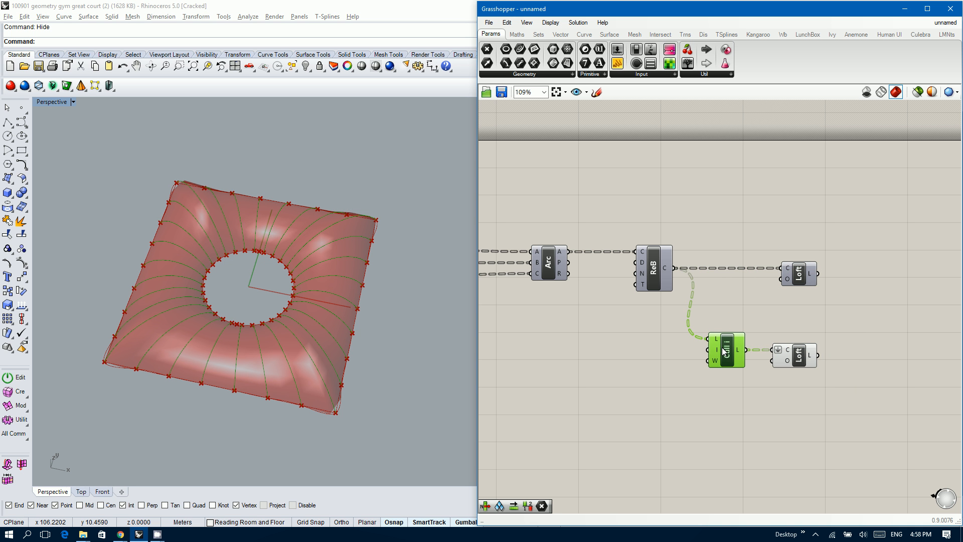
click(740, 306)
click(290, 296)
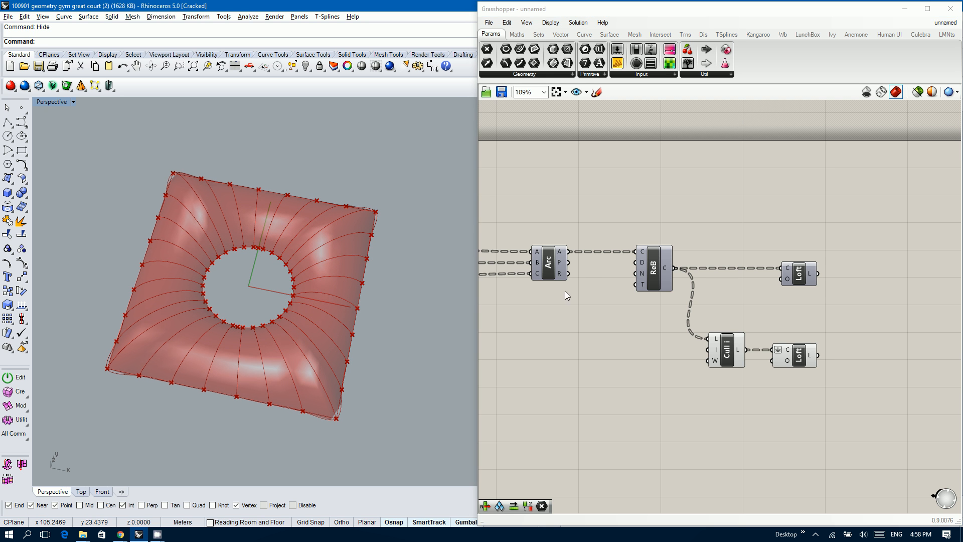
- Add a Diamond Panels component beside the lower Loft and feed the Loft's L output into its Srf input
scroll(563, 365, down, 1)
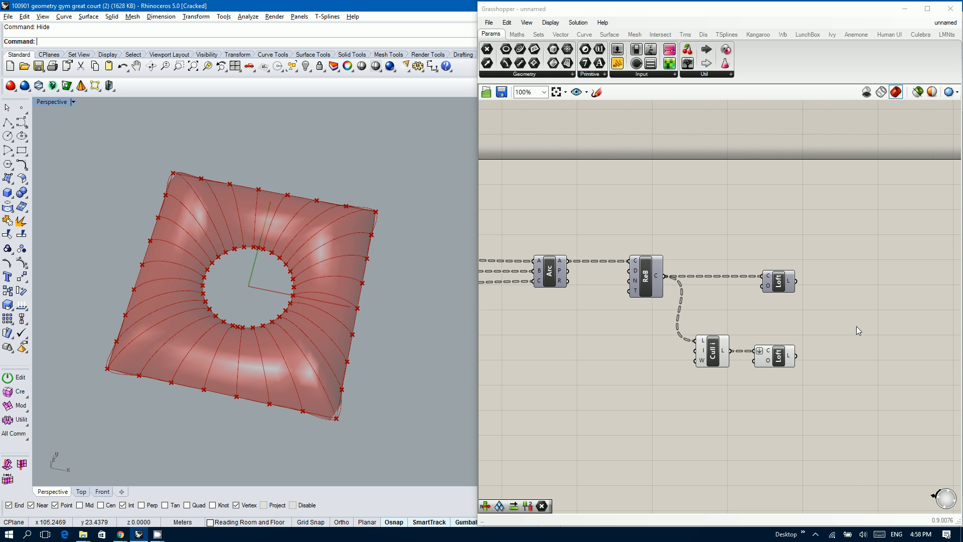
right_drag(856, 326, 755, 309)
double_click(773, 349)
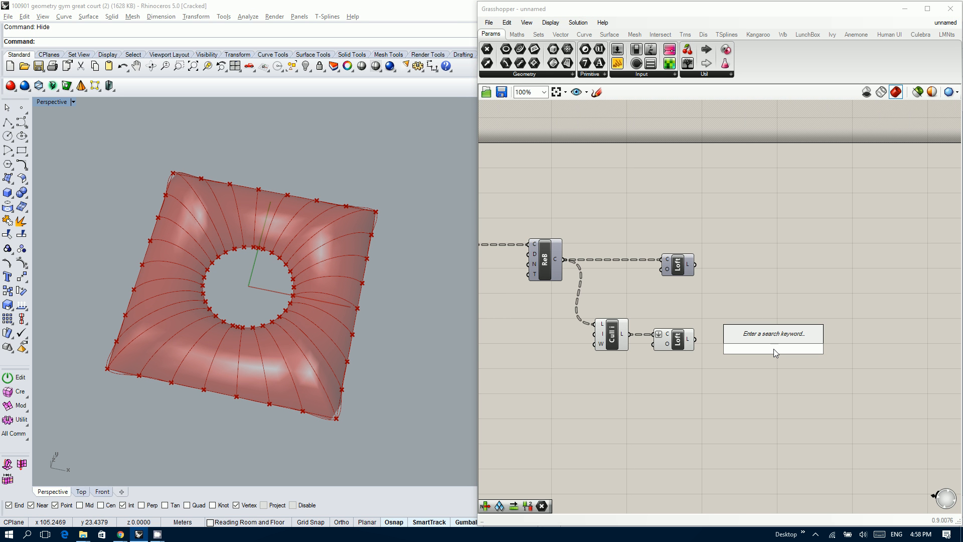
text(diam)
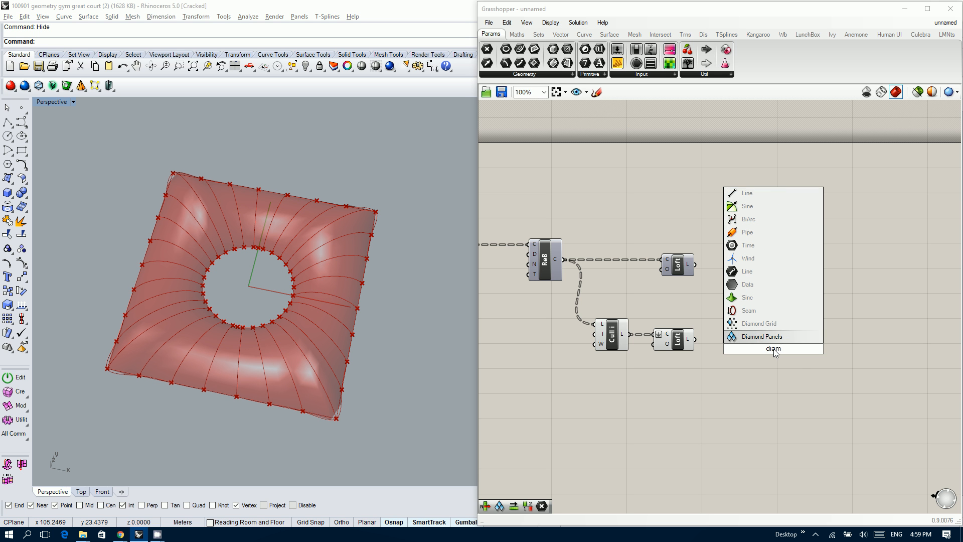
key(Return)
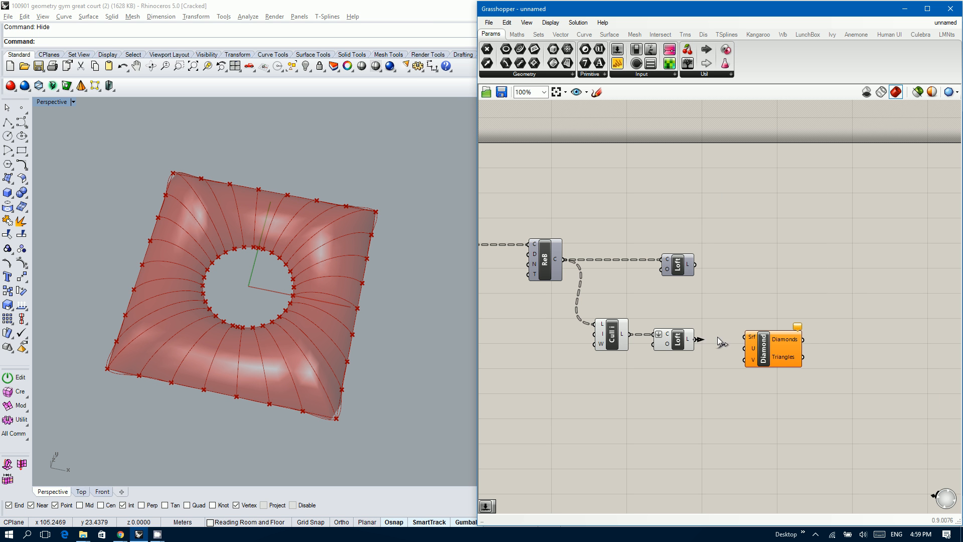
drag(739, 334, 784, 344)
scroll(722, 367, up, 1)
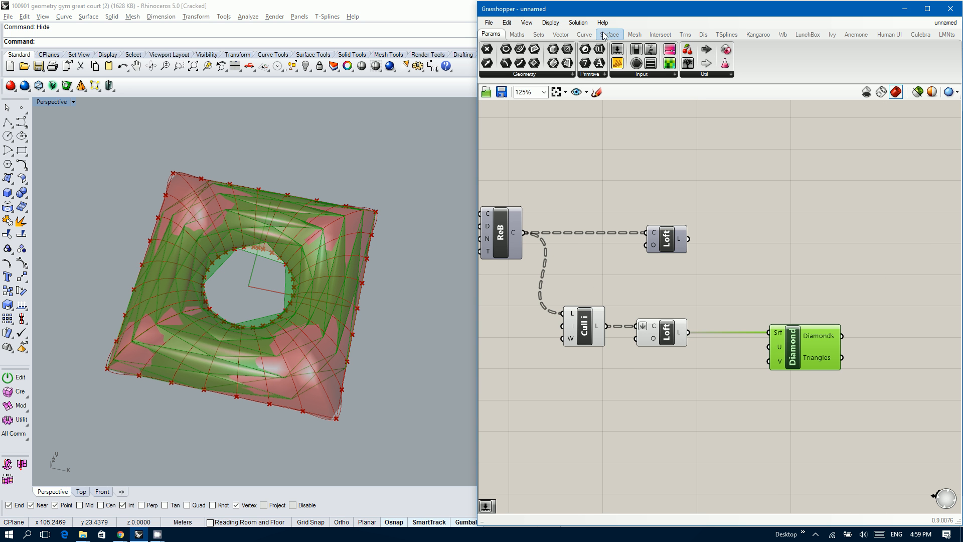
- Turn off the preview of the Cull Index component and the lower Loft
drag(693, 358, 579, 289)
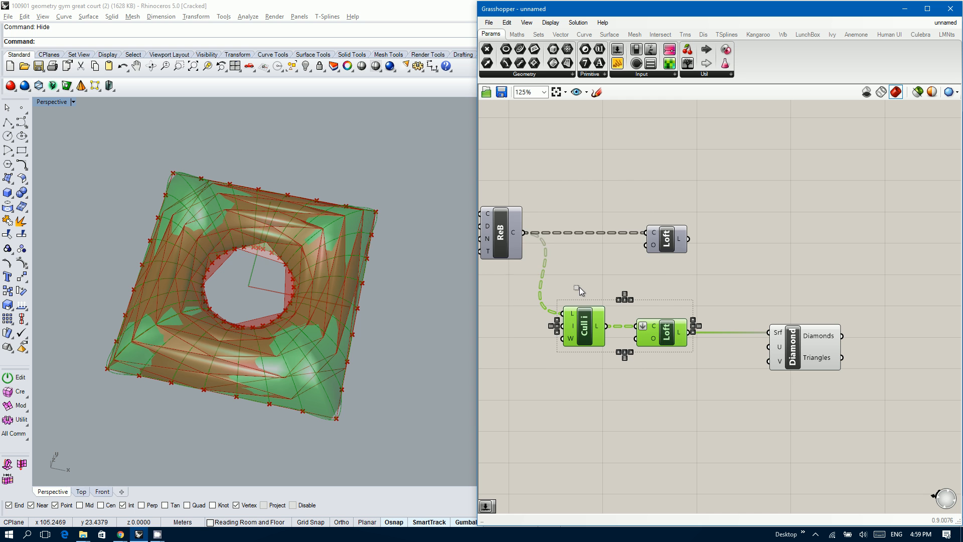
middle_click(579, 287)
click(613, 255)
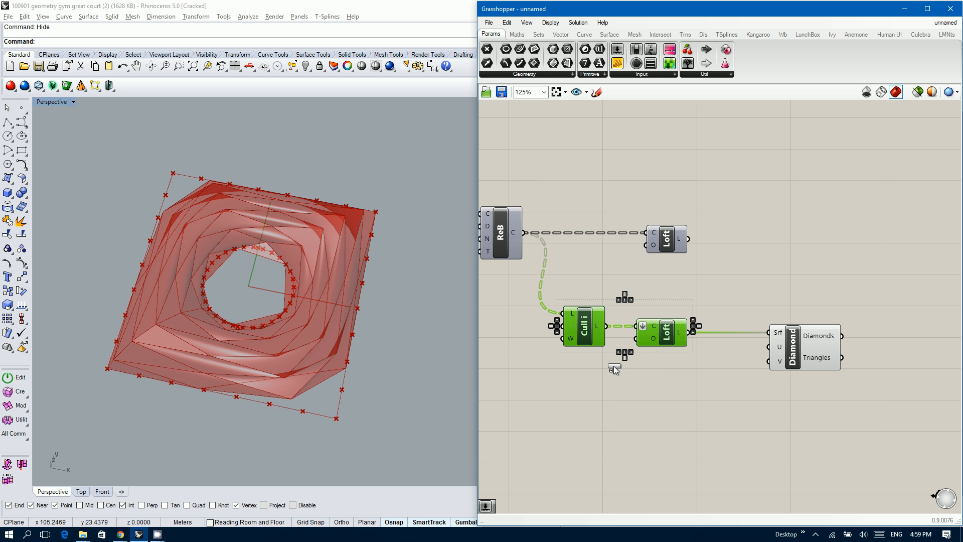
- Add a number slider below the lower Loft with integer rounding and a maximum of 128, and place a copy beneath it
mouse_move(612, 366)
mouse_down()
mouse_move(580, 397)
mouse_move(605, 380)
mouse_up()
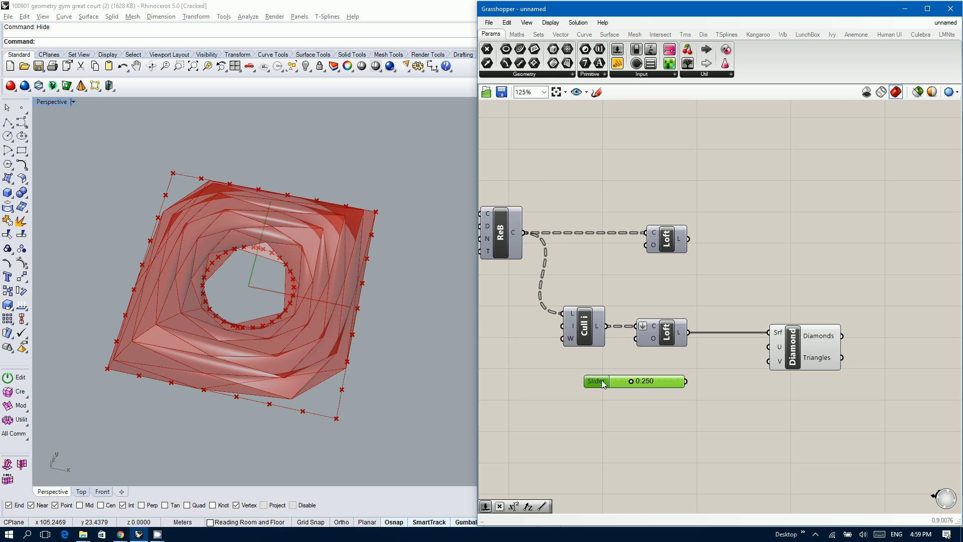
double_click(603, 383)
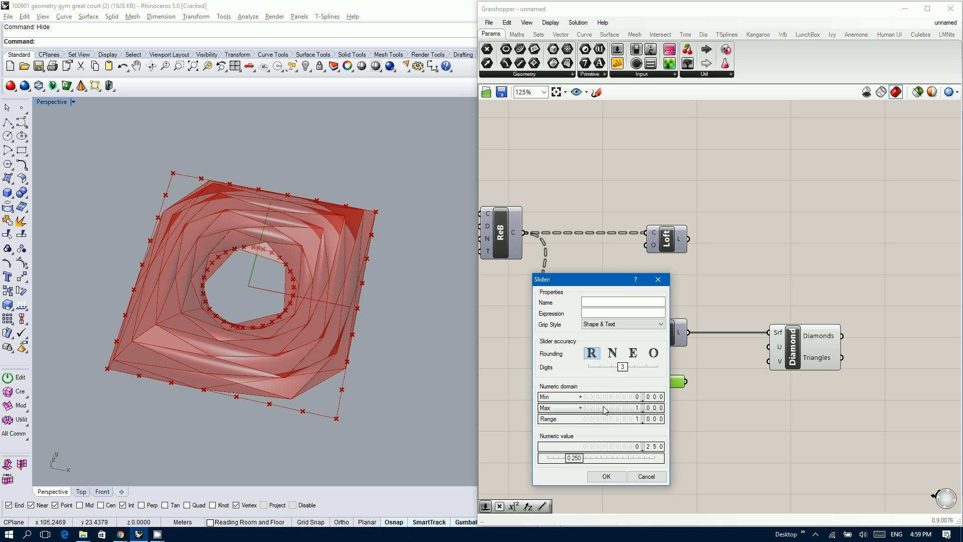
double_click(605, 410)
text(128)
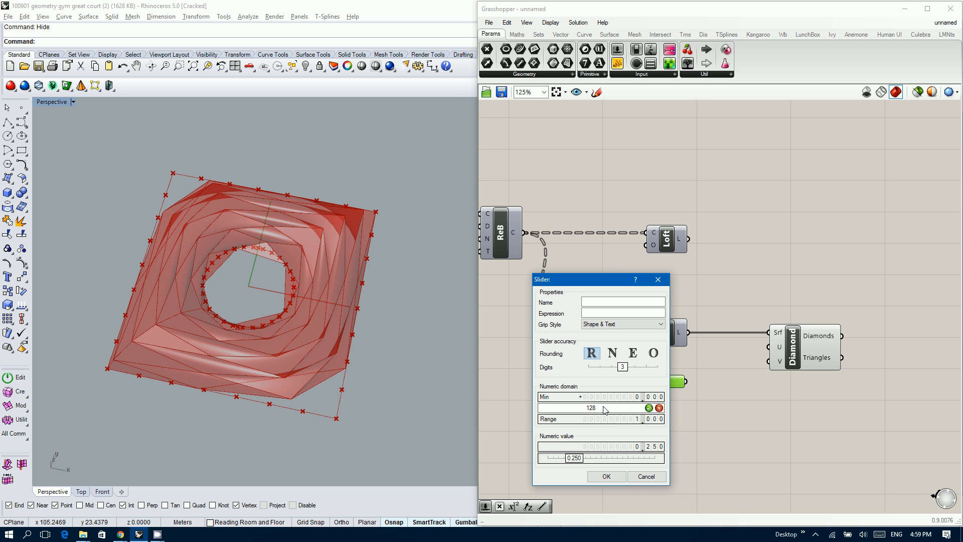
click(612, 353)
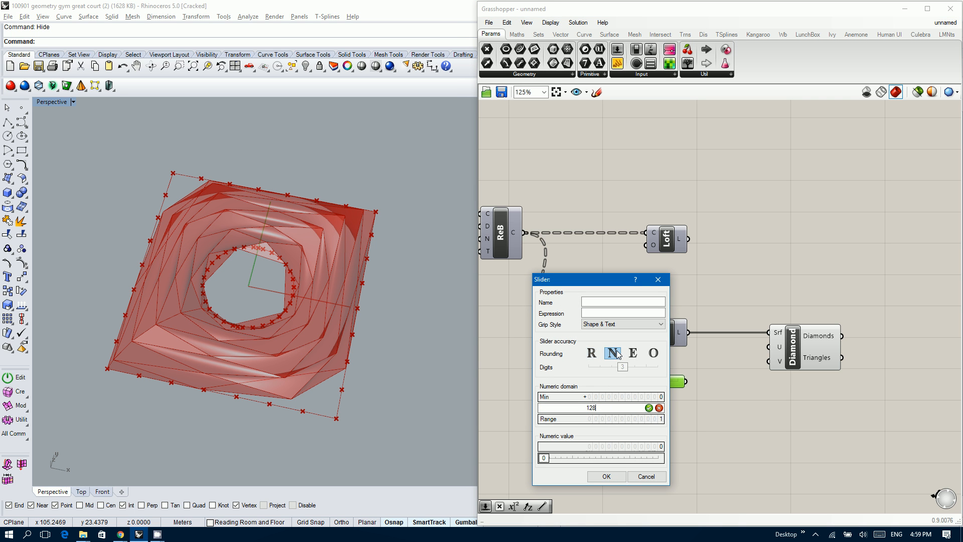
click(606, 476)
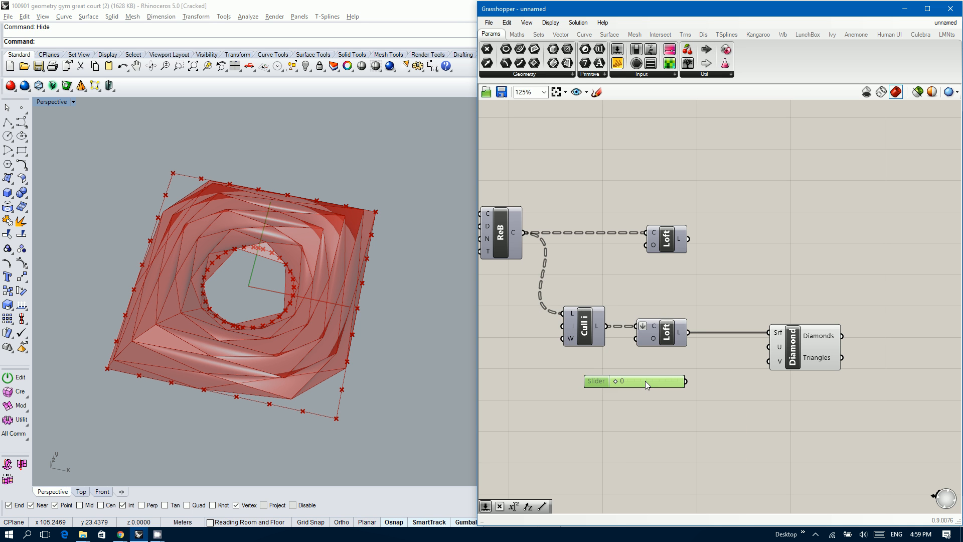
alt+drag(645, 380, 645, 405)
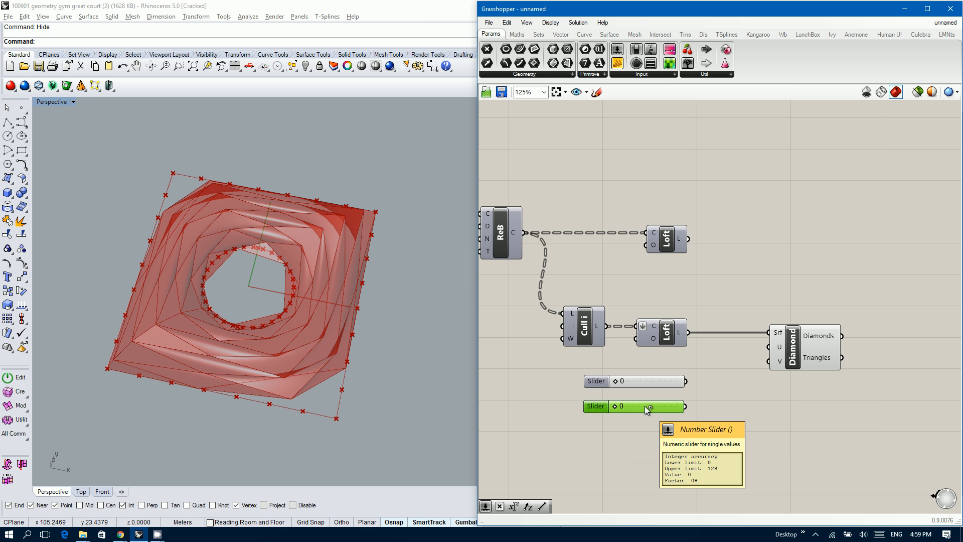
click(702, 426)
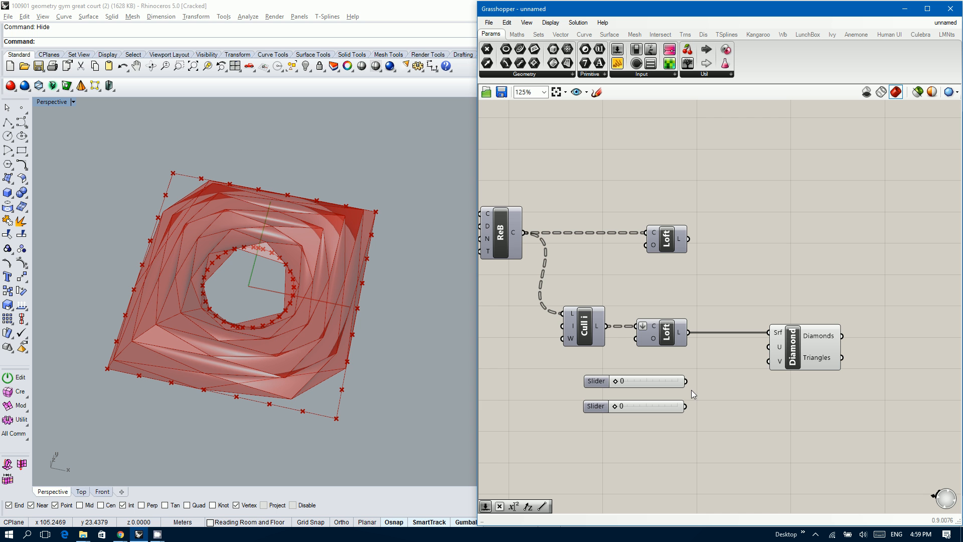
- Connect the upper slider to the Diamond Panels U input and set the U divisions to 64
drag(686, 381, 767, 347)
drag(636, 383, 651, 382)
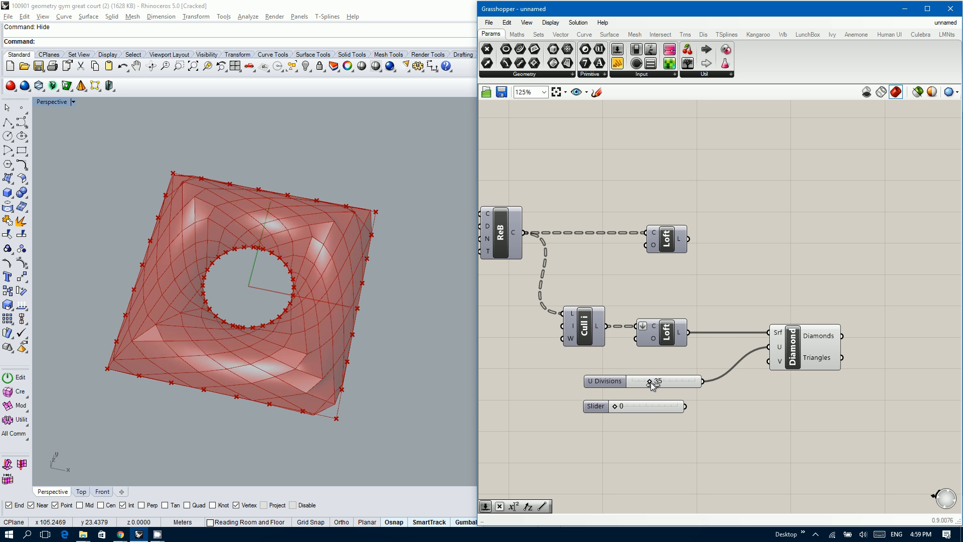
double_click(663, 381)
key(Return)
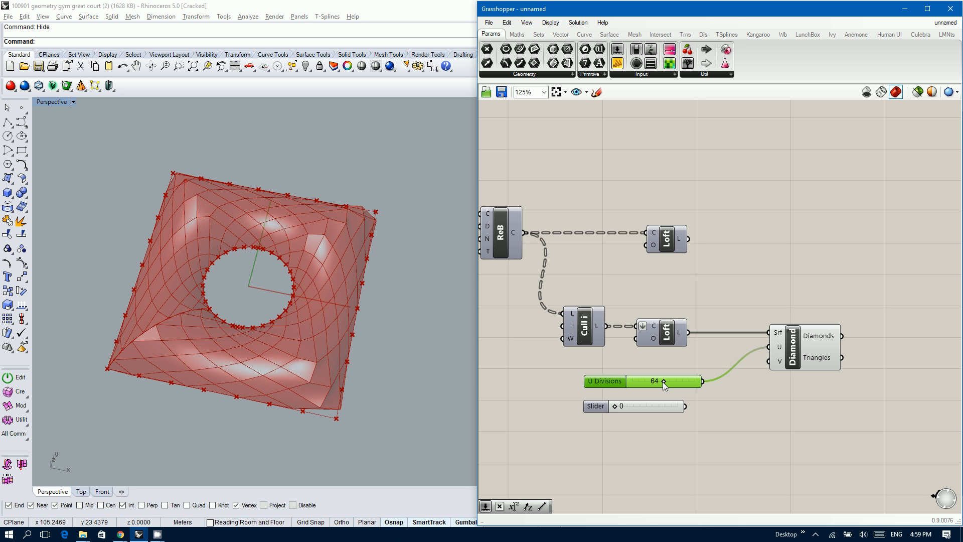
drag(672, 392, 686, 403)
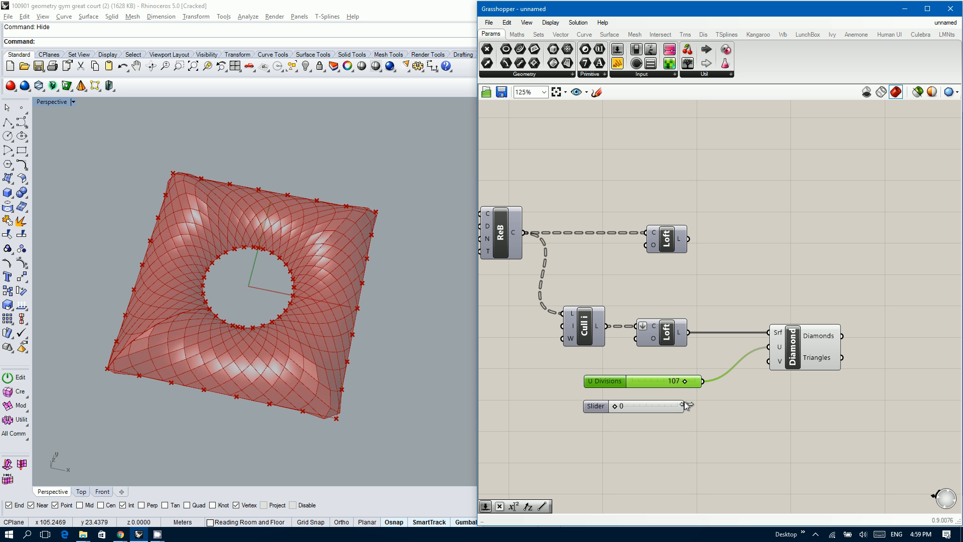
key(ctrl+z)
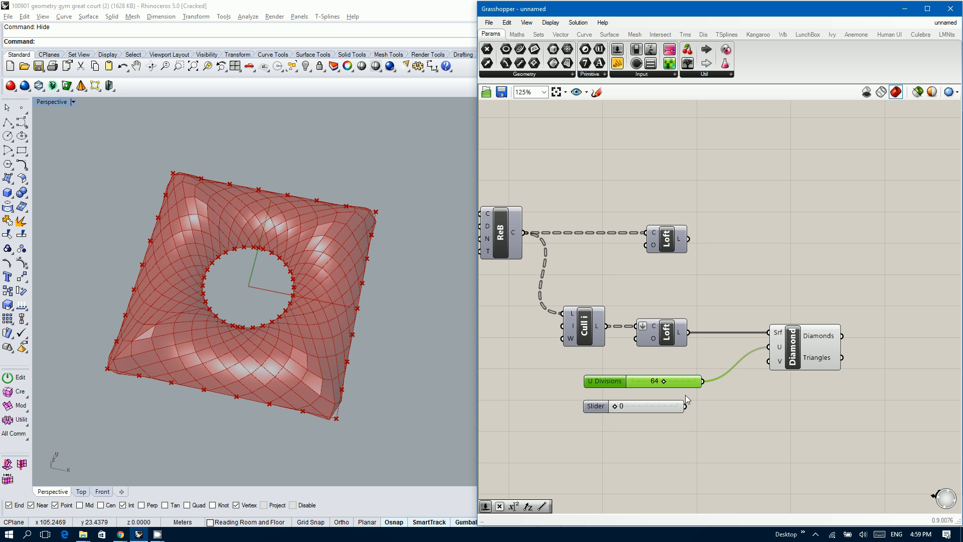
- Connect the lower slider to the Diamond Panels V input and set the V divisions to 16
drag(762, 365, 769, 361)
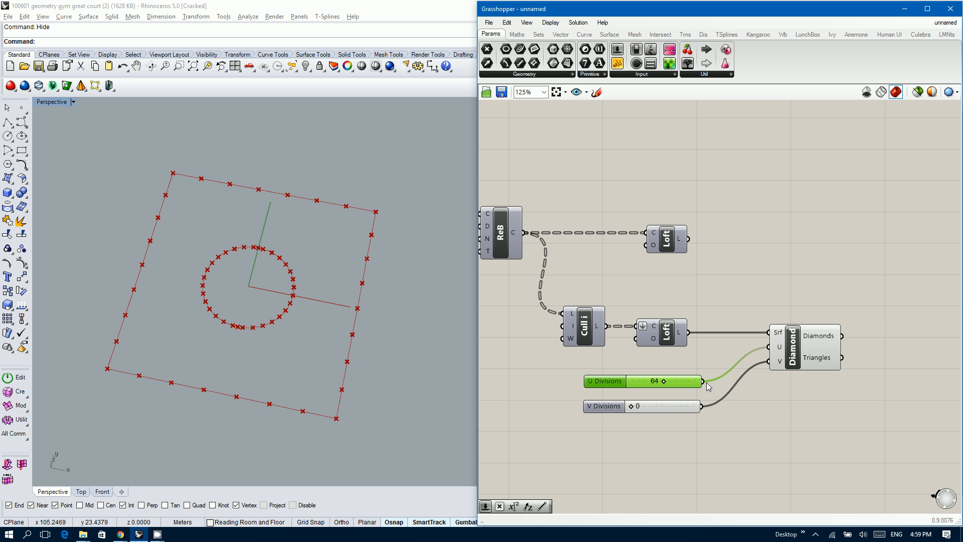
double_click(670, 406)
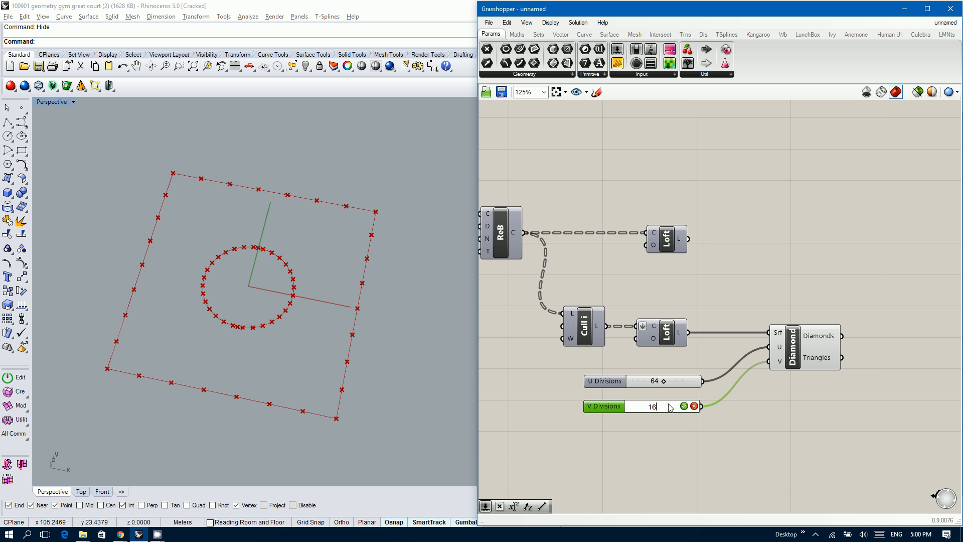
key(Return)
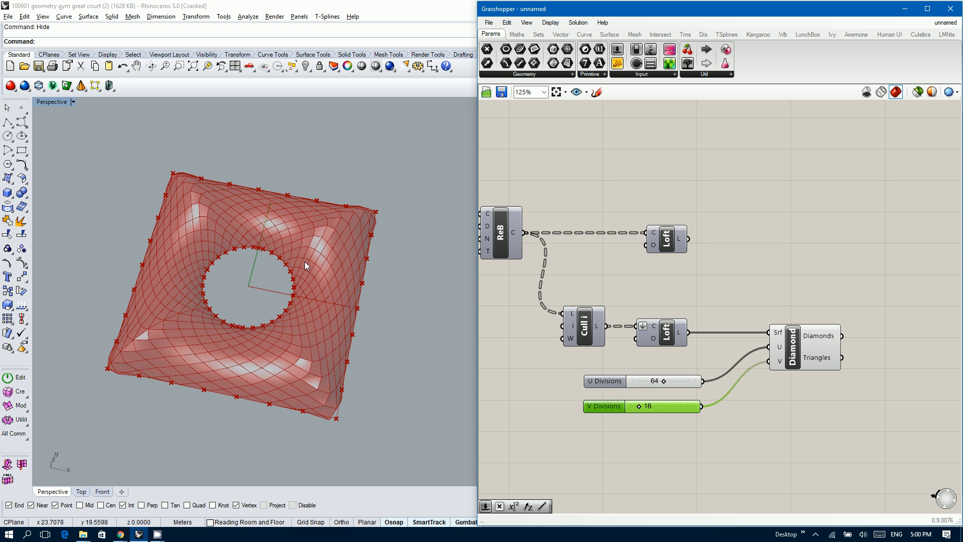
- Examine the diamond panel pattern on the roof from directly above and at an angle
right_drag(305, 264, 303, 236)
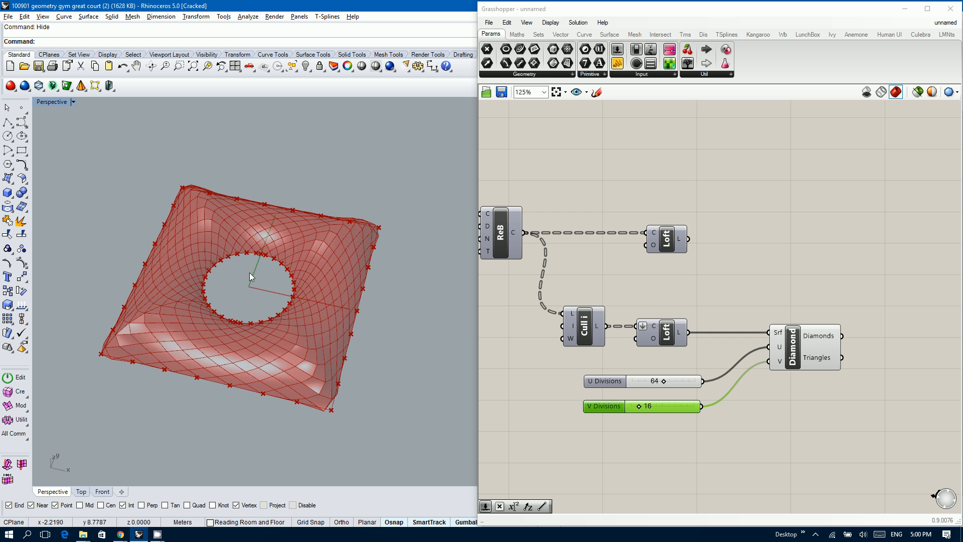
right_drag(249, 272, 275, 337)
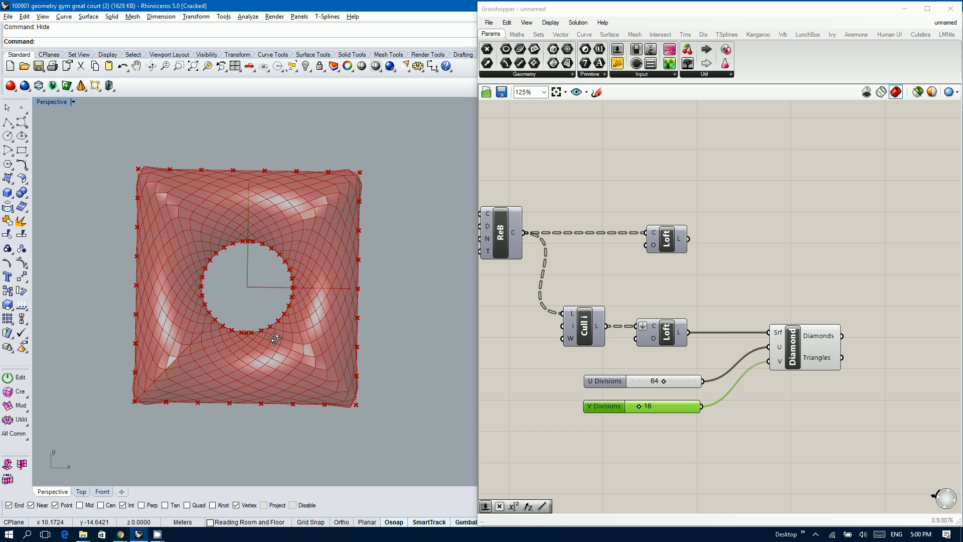
right_drag(820, 287, 730, 279)
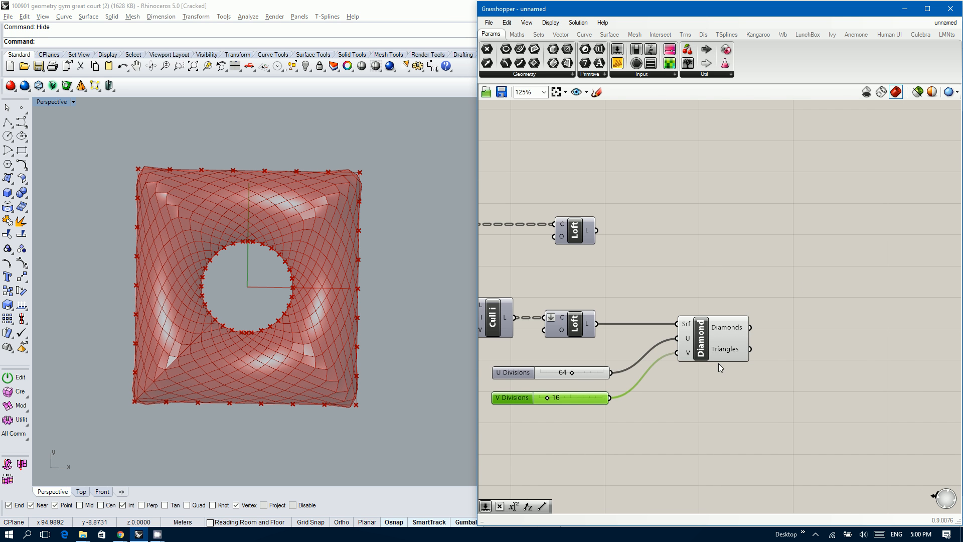
click(720, 366)
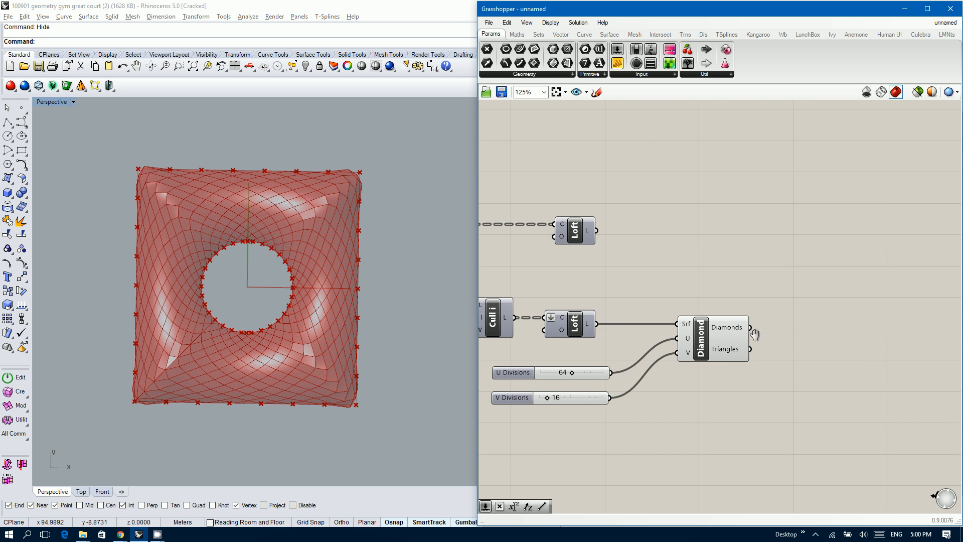
right_drag(778, 329, 722, 335)
right_drag(329, 300, 294, 244)
click(611, 204)
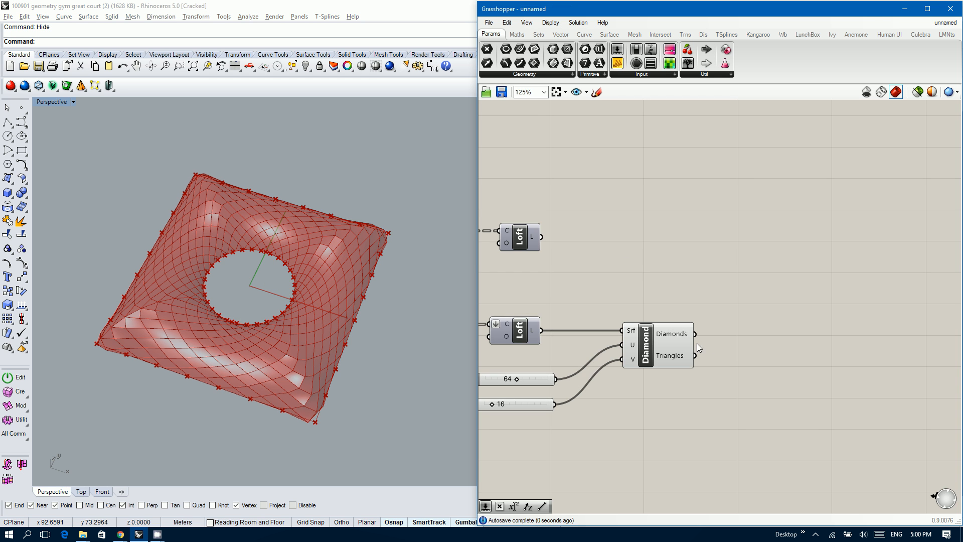
- Add a Deconstruct Brep component and feed the Diamonds output of Diamond Panels into its B input
double_click(787, 348)
text(debrep)
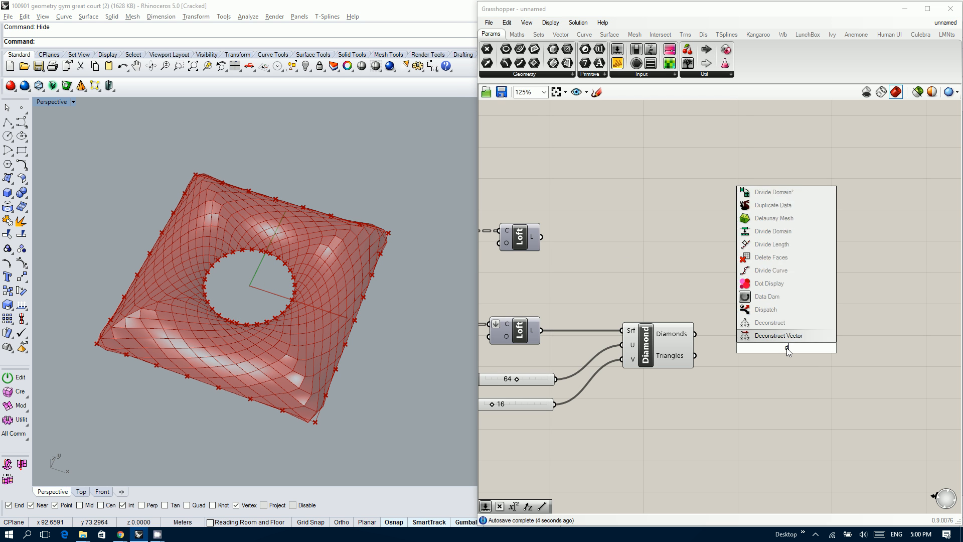
key(Return)
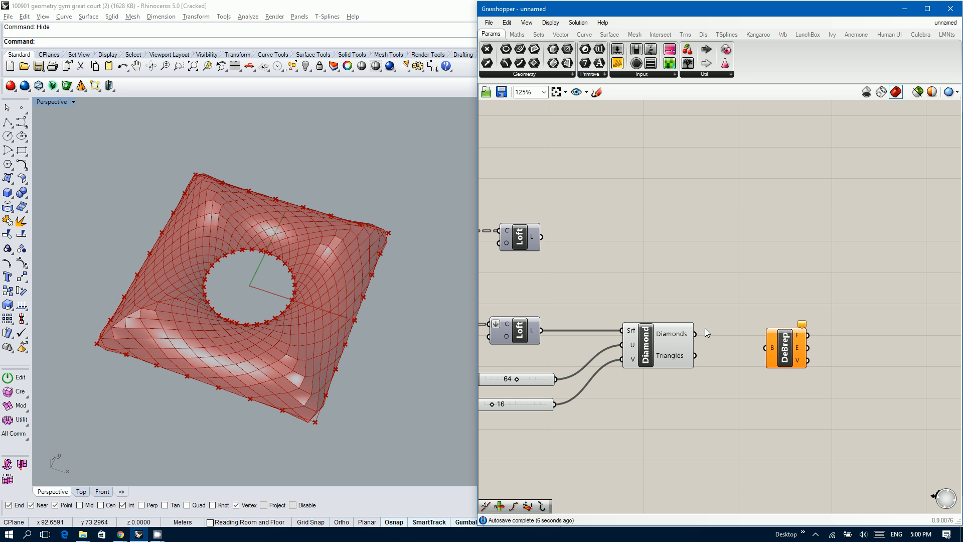
drag(695, 333, 768, 322)
- Turn off the preview of the Diamond Panels component
click(666, 359)
middle_click(640, 318)
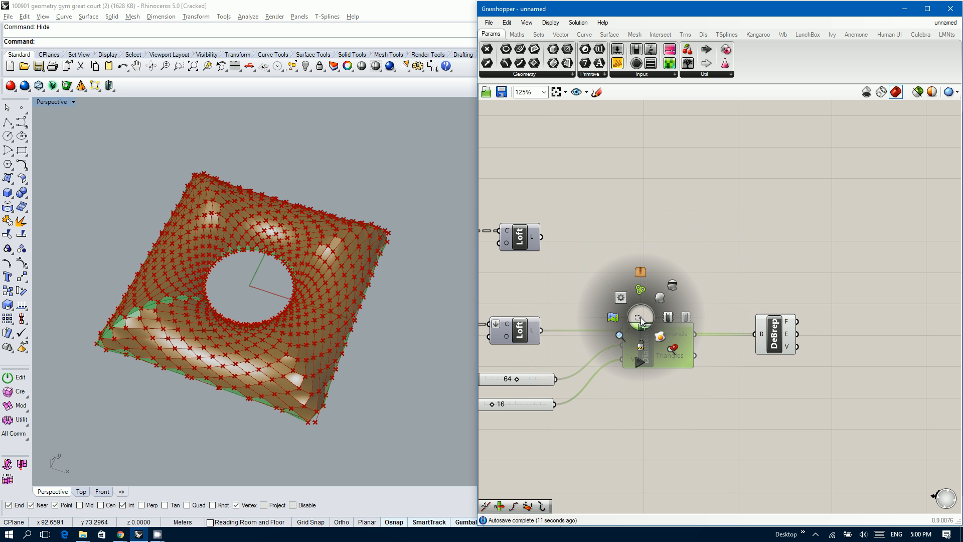
click(659, 297)
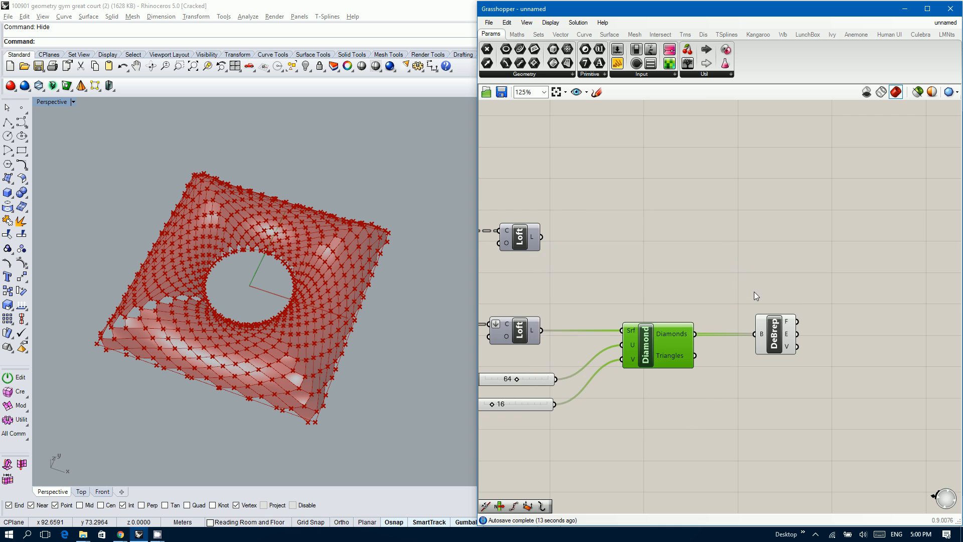
- Add a List Item component and feed the V output of Deconstruct Brep into its L input
right_drag(754, 291, 691, 309)
double_click(800, 350)
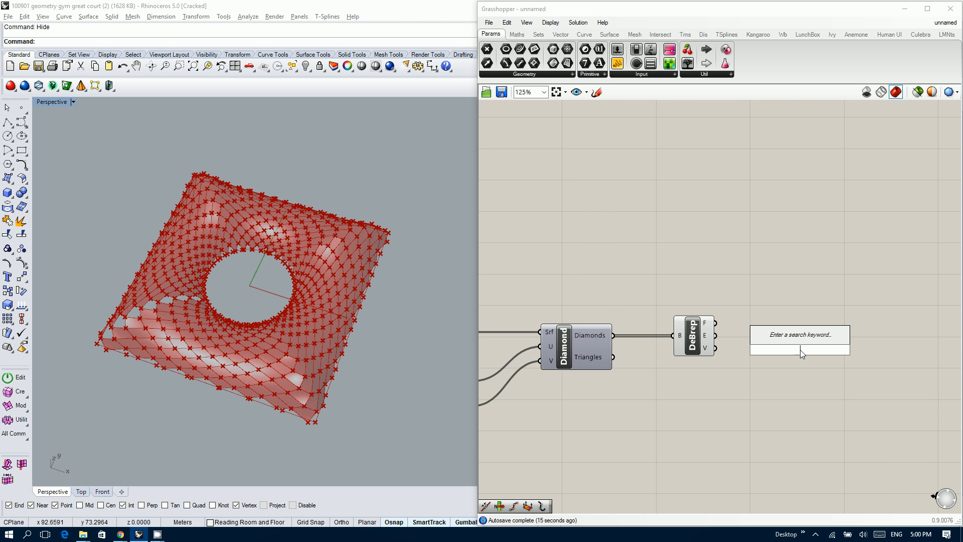
text(s)
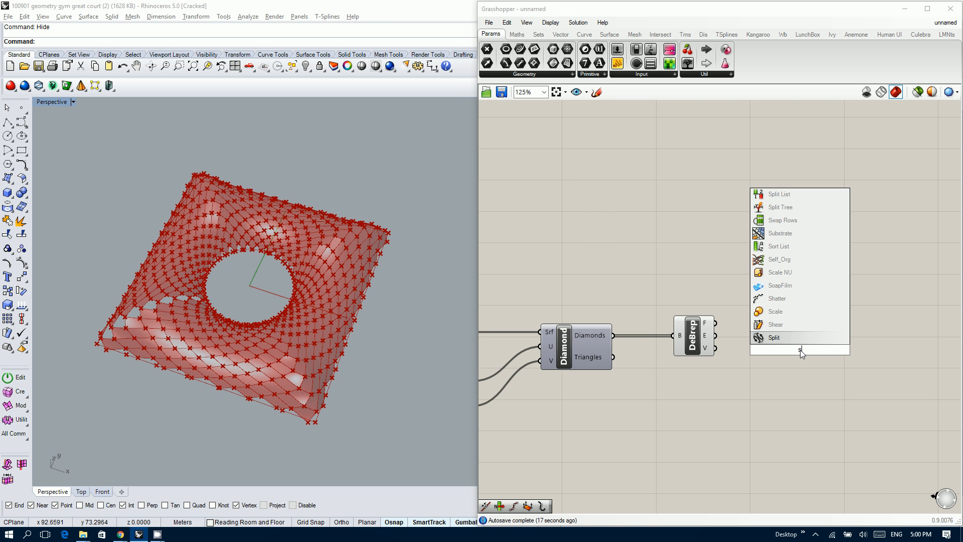
key(BackSpace)
text(list)
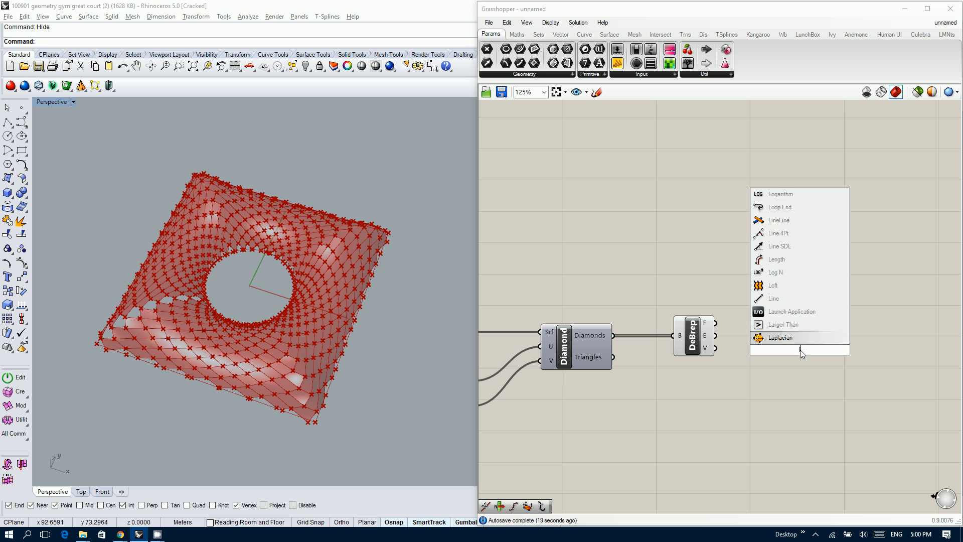
key(Up)
key(Up)
key(Up)
key(Up)
key(Up)
key(Up)
key(Up)
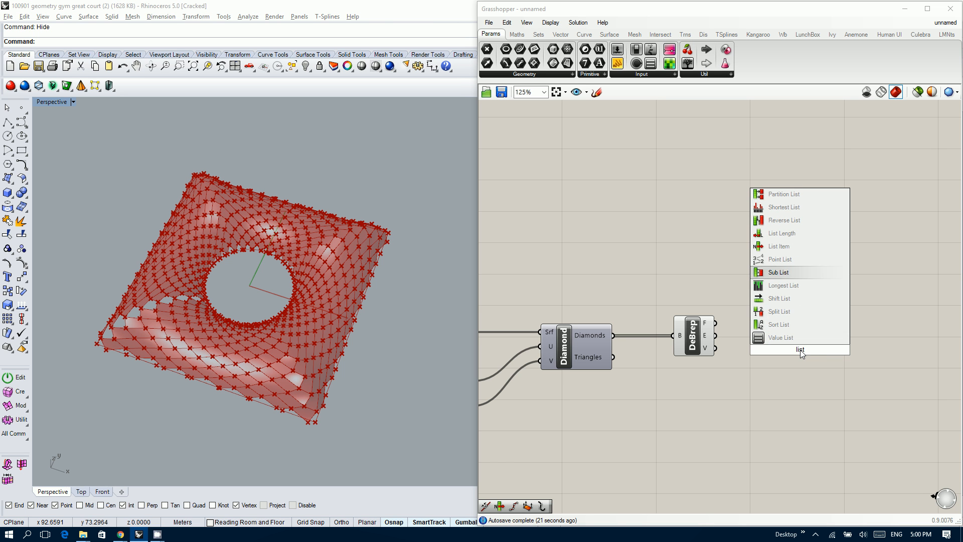
key(Return)
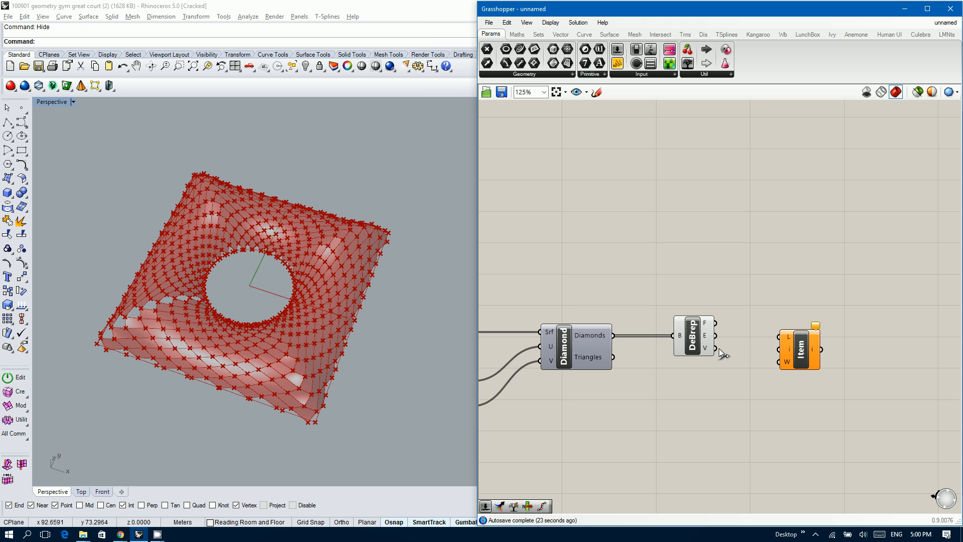
drag(716, 348, 767, 354)
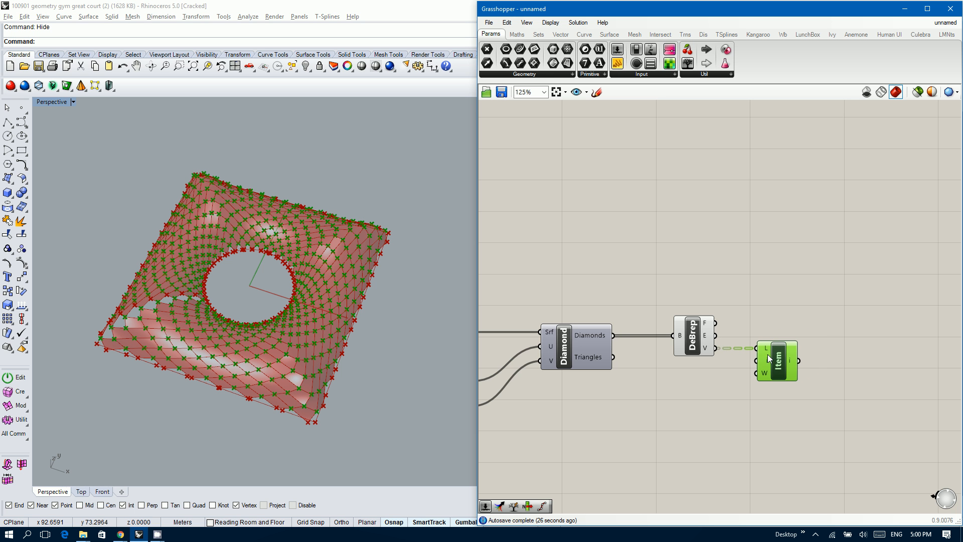
- Add the +1, +2 and +3 outputs to the List Item component and align it with the Deconstruct Brep V output
scroll(804, 381, up, 2)
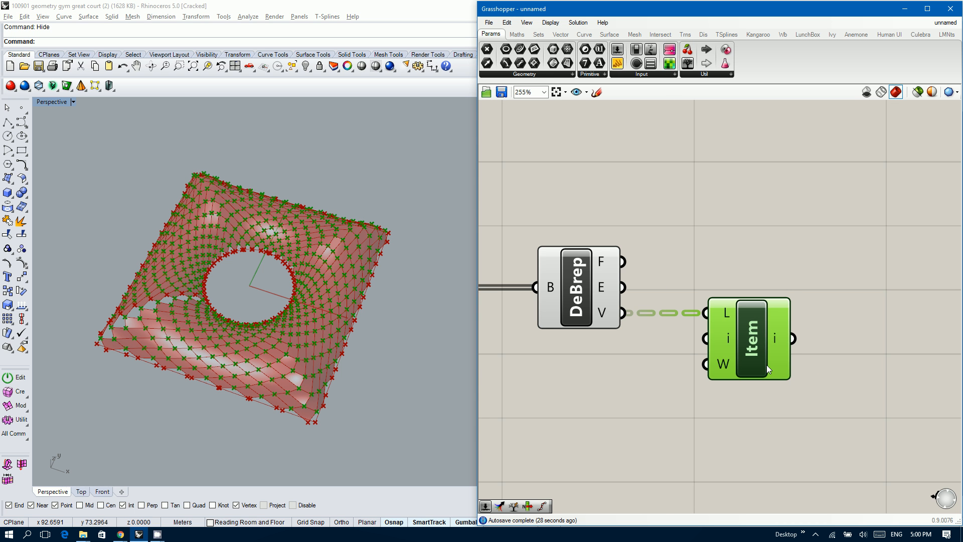
scroll(767, 365, up, 4)
click(766, 384)
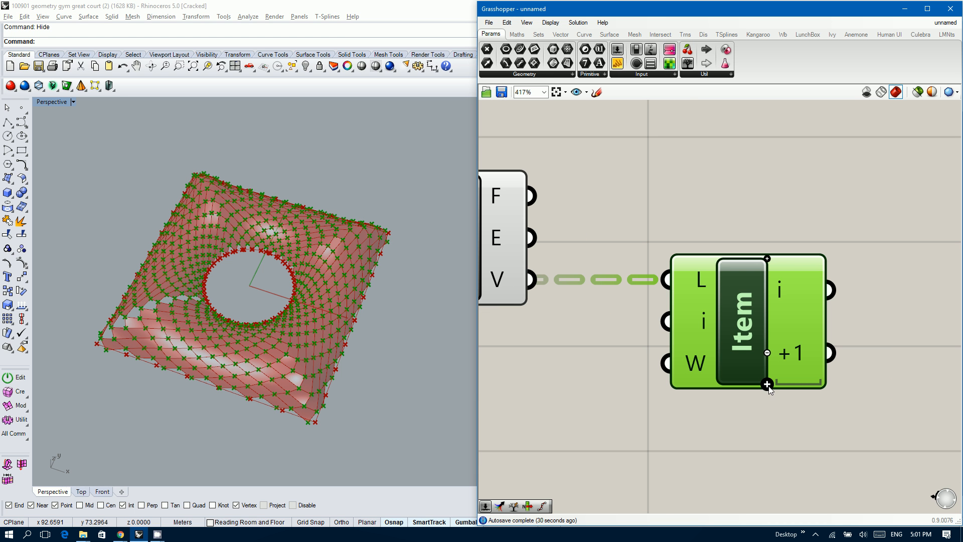
click(767, 385)
click(766, 390)
scroll(765, 414, down, 5)
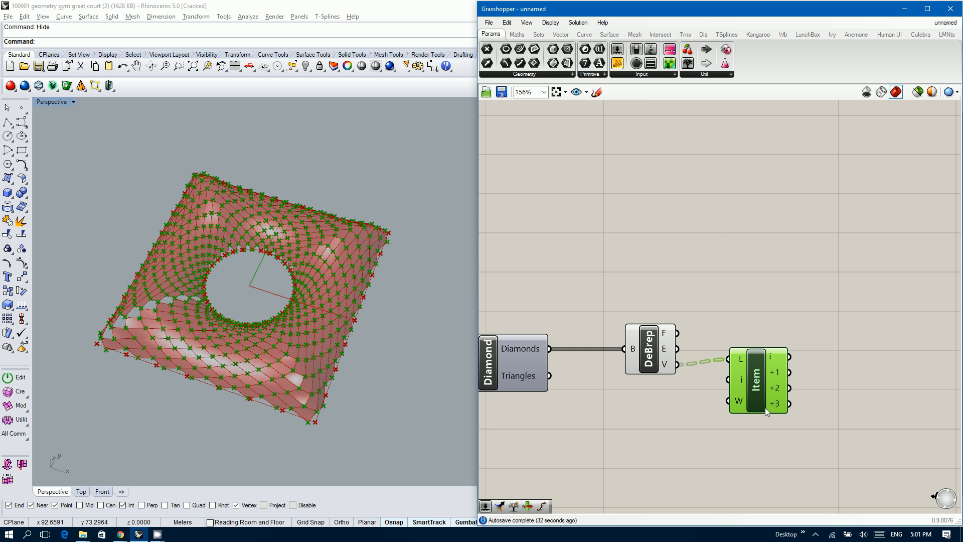
drag(763, 391, 760, 397)
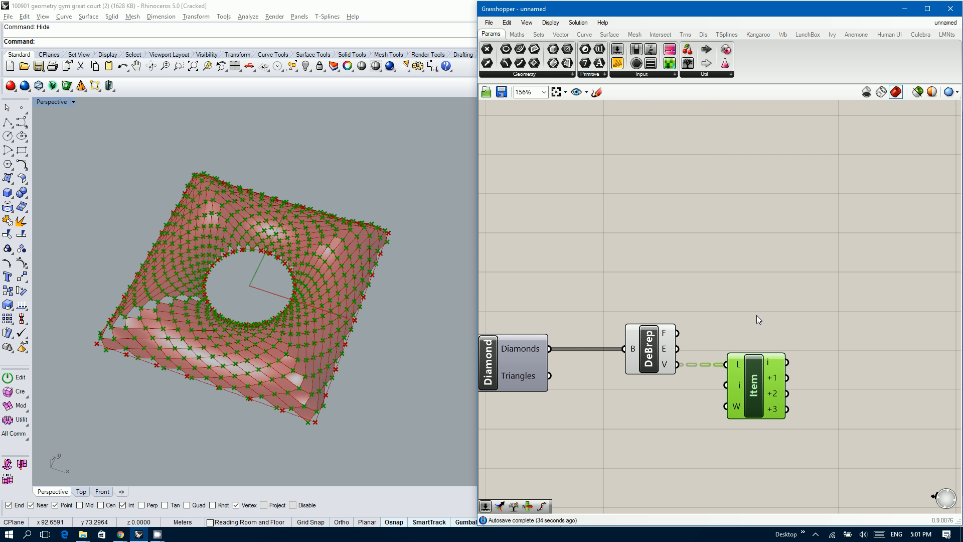
- Add a 4Point Surface component and place it beside the List Item outputs
right_drag(724, 311, 628, 274)
double_click(802, 346)
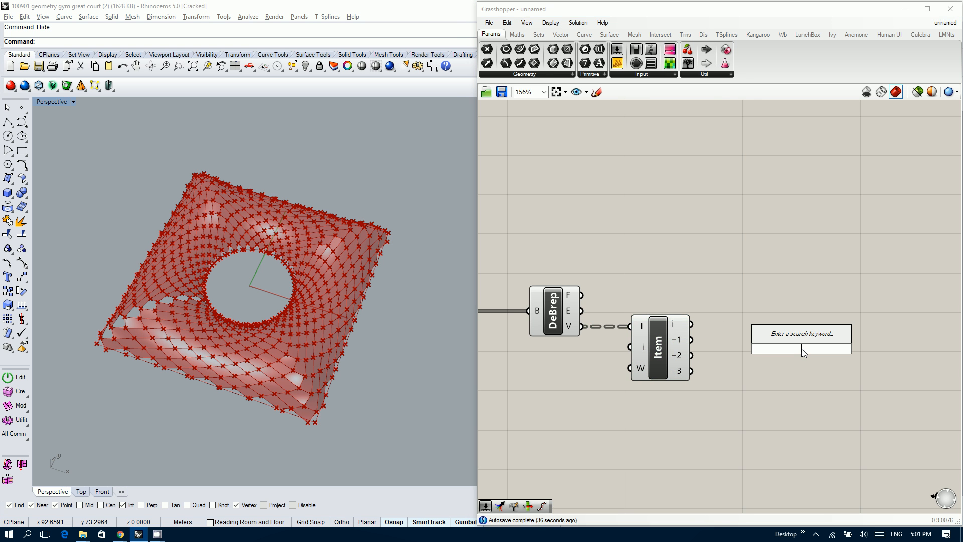
text(srf)
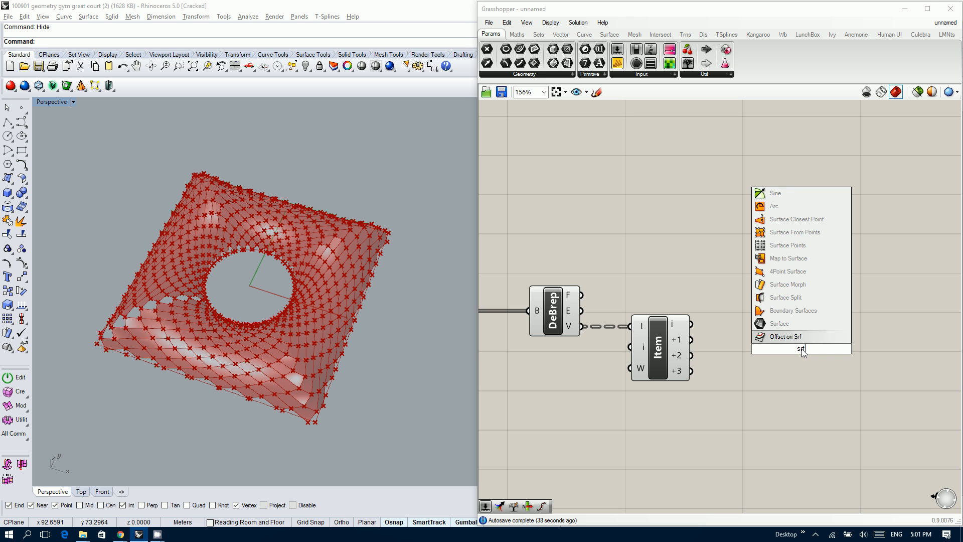
key(BackSpace)
key(BackSpace)
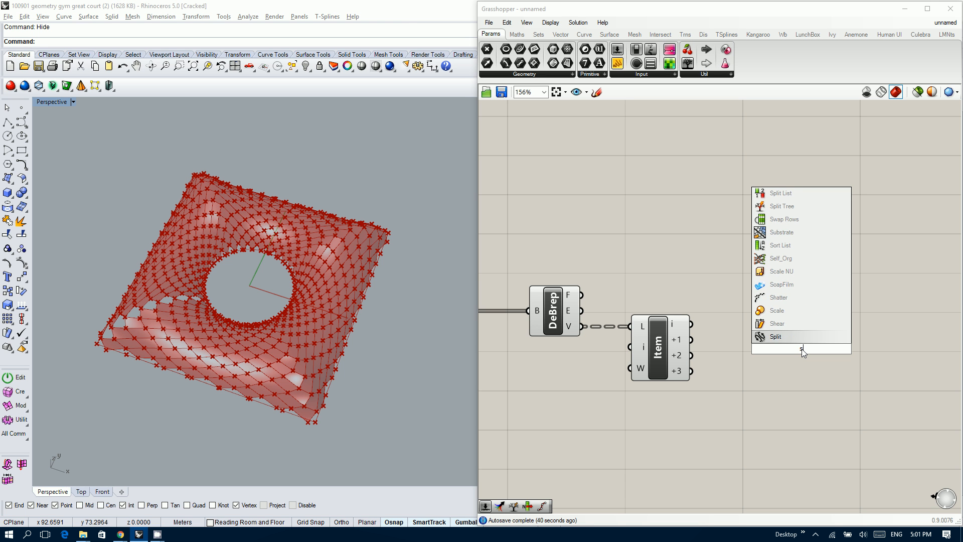
key(BackSpace)
text(4point)
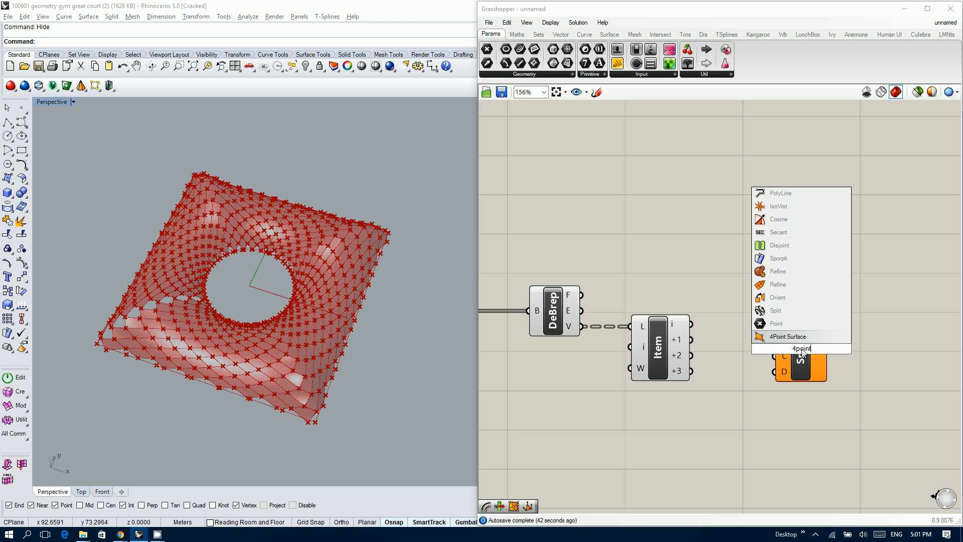
key(Return)
drag(795, 342, 783, 342)
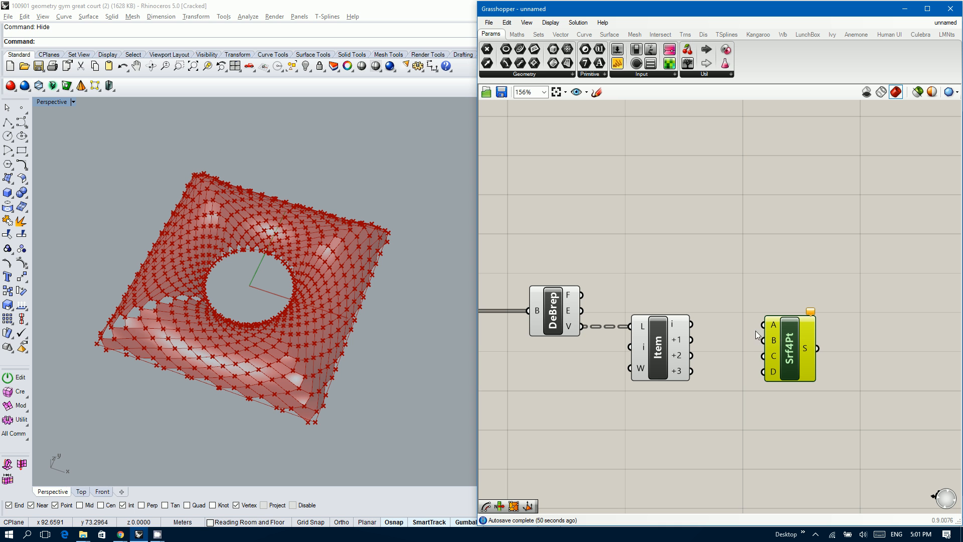
drag(779, 342, 774, 342)
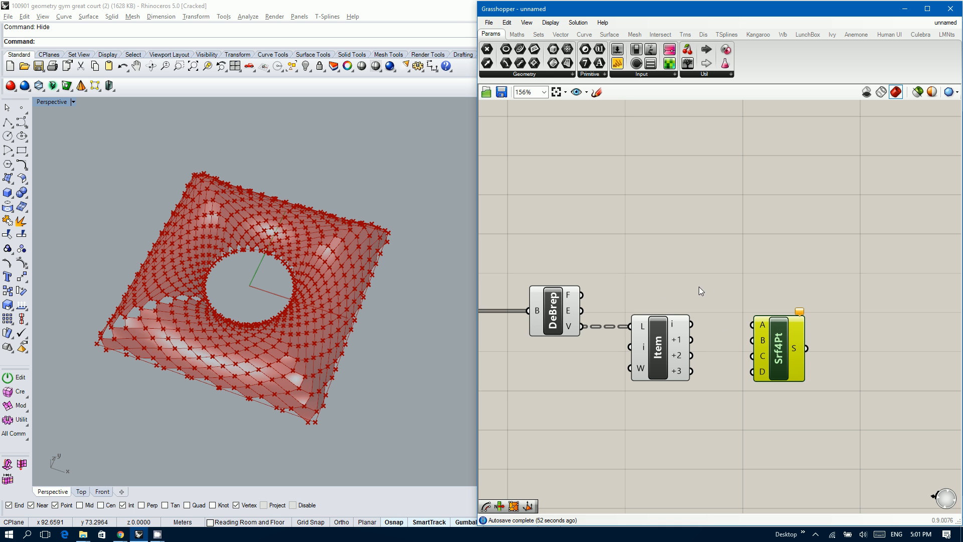
- Turn off the preview of the Deconstruct Brep and List Item components
right_drag(260, 341, 275, 343)
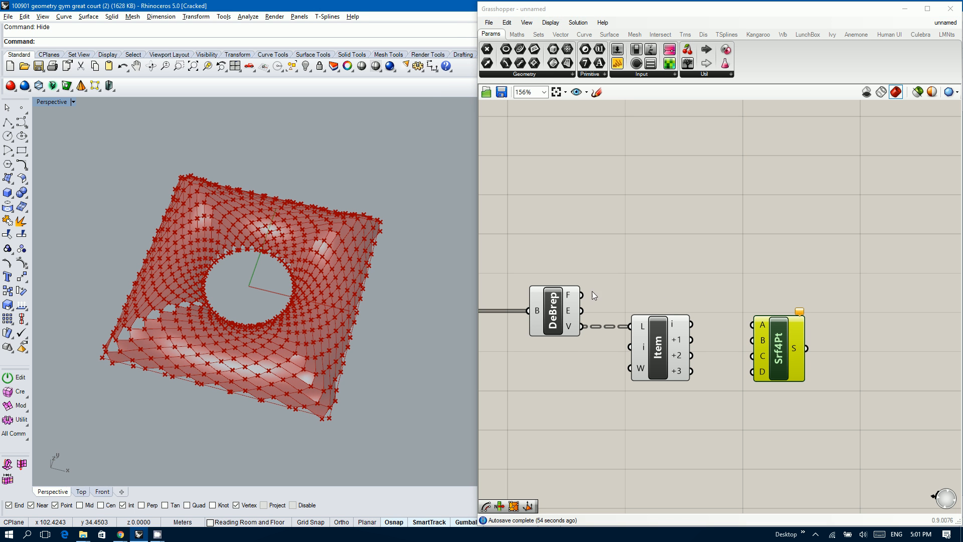
right_drag(691, 400, 759, 401)
drag(759, 400, 633, 281)
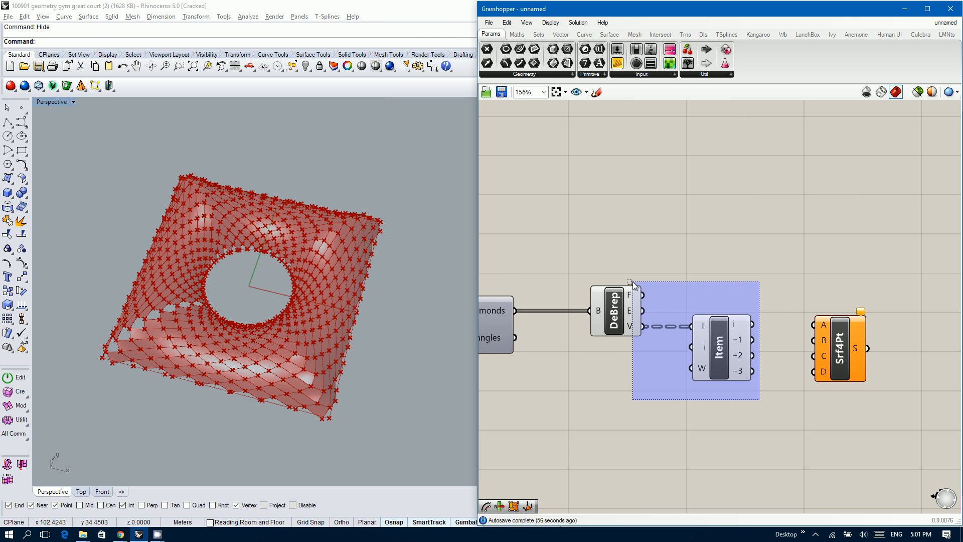
middle_click(632, 282)
click(650, 261)
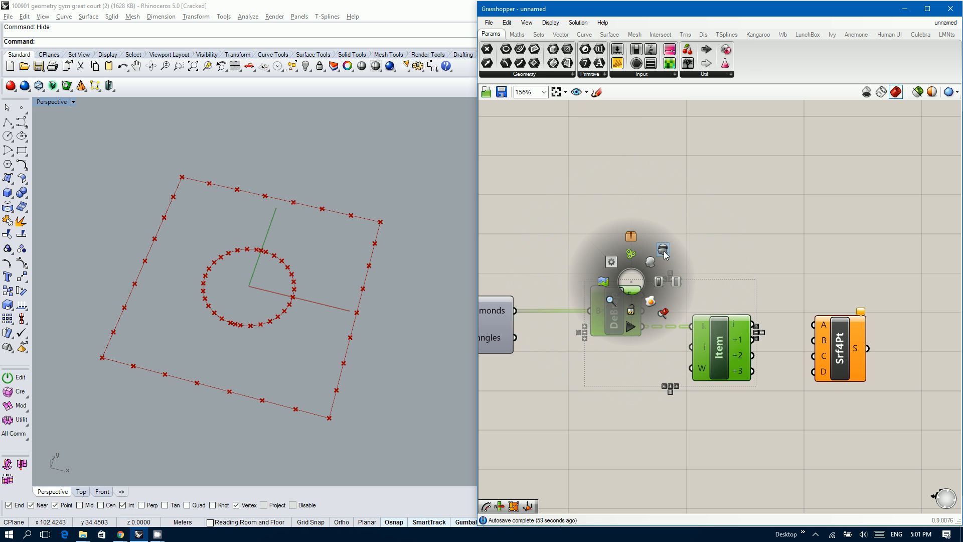
click(723, 238)
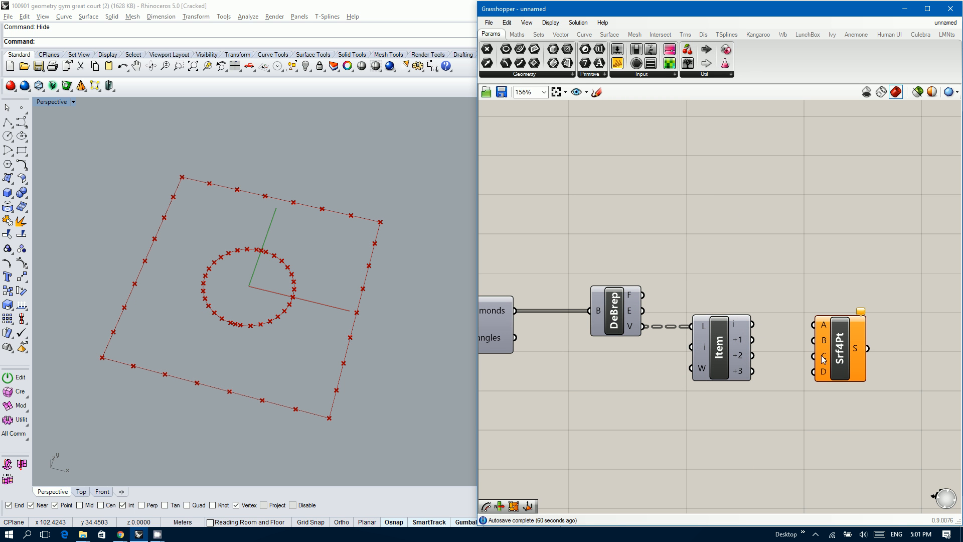
- Connect the List Item outputs i, +1 and +2 to the 4Point Surface inputs A, B and C
drag(751, 324, 813, 325)
drag(753, 339, 813, 340)
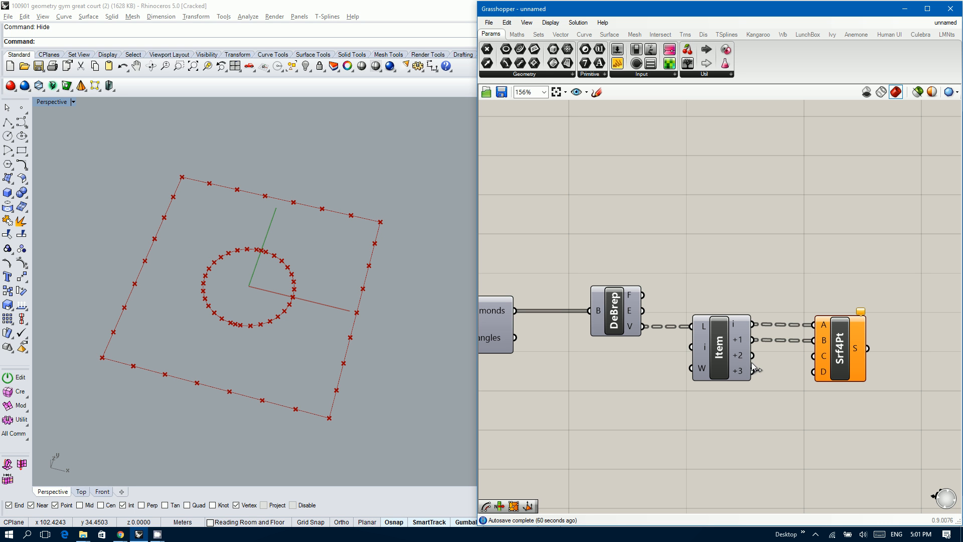
drag(752, 355, 813, 356)
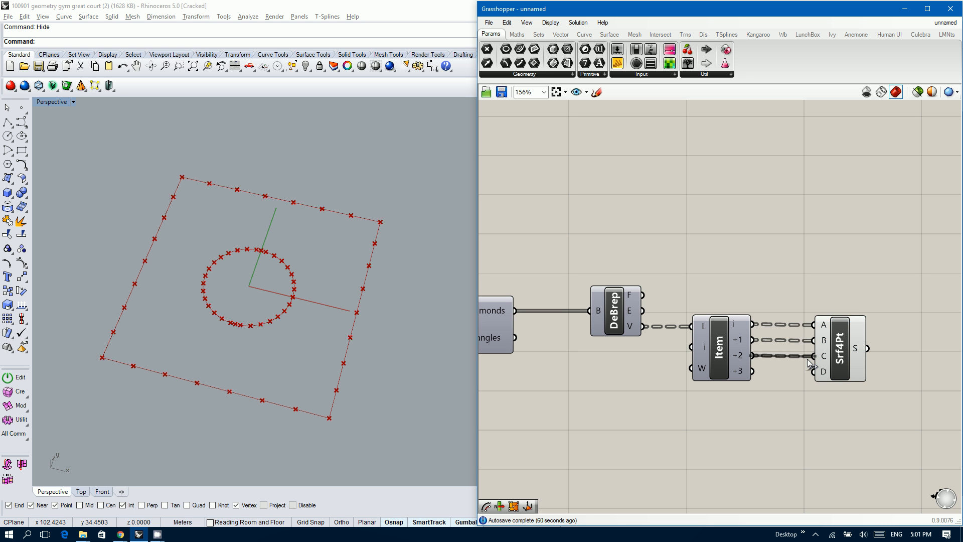
click(284, 359)
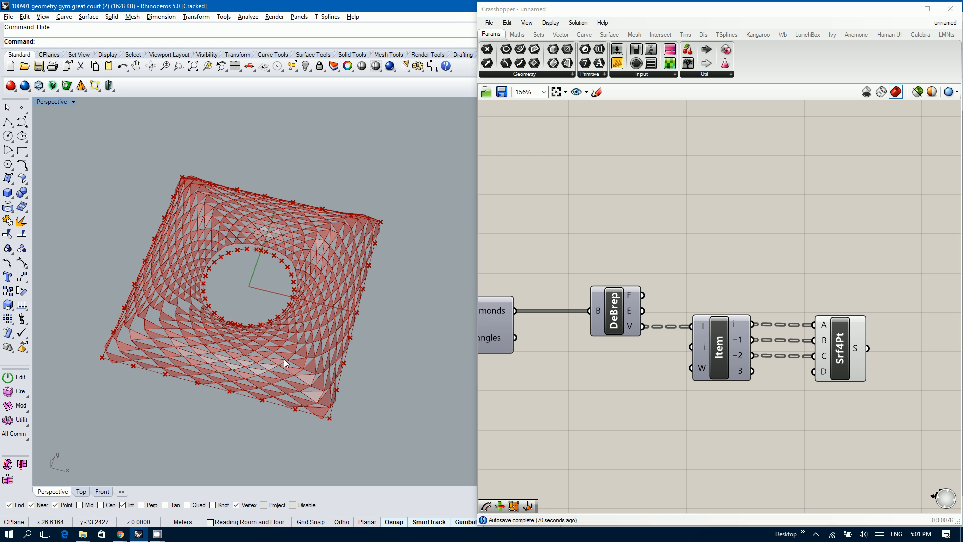
mouse_move(284, 359)
right_down()
mouse_move(278, 341)
mouse_move(268, 369)
mouse_move(251, 359)
mouse_move(266, 353)
right_up()
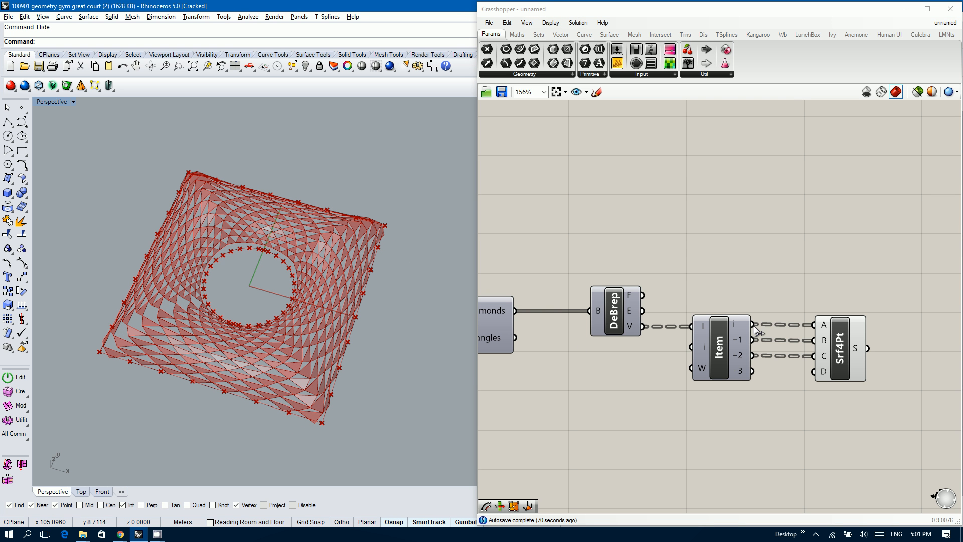
- Replace the 4Point Surface C input with the List Item +3 output and inspect the triangular panels on the roof
drag(754, 372, 806, 359)
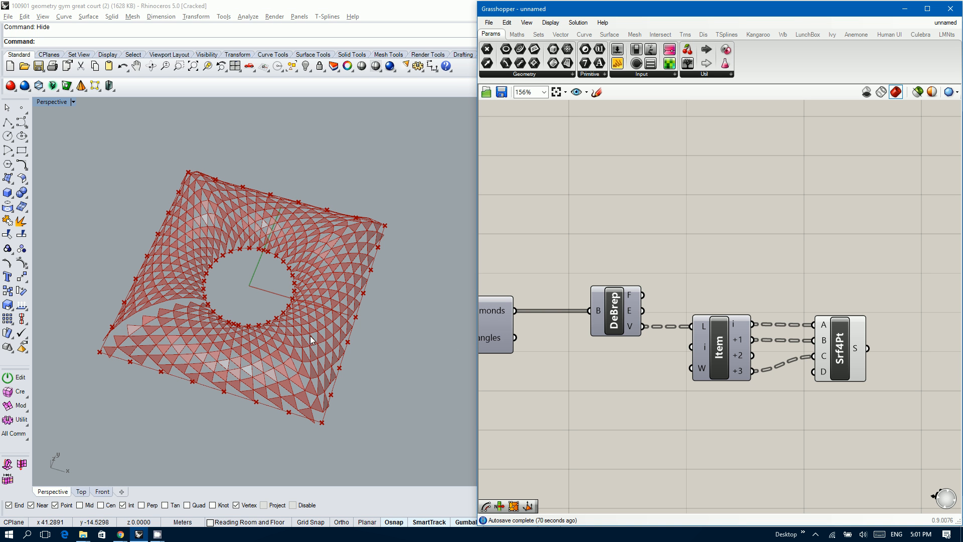
right_drag(260, 336, 249, 316)
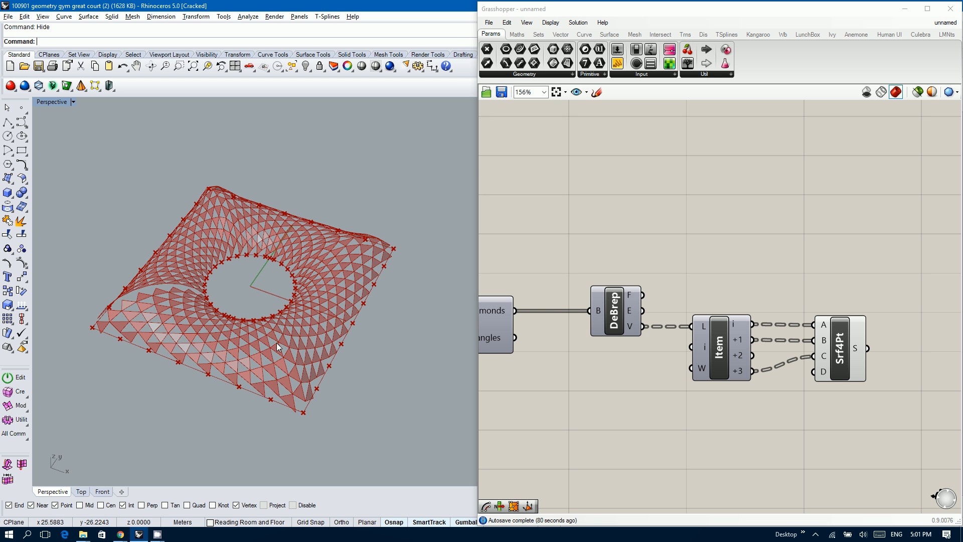
scroll(279, 343, up, 3)
right_drag(280, 344, 293, 372)
scroll(294, 371, down, 4)
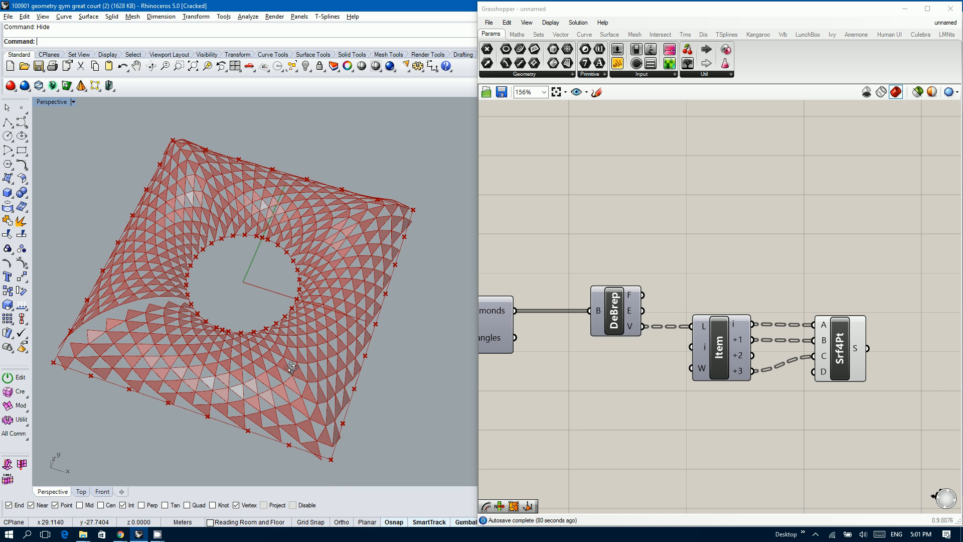
right_drag(303, 338, 328, 335)
- Duplicate the 4Point Surface component with its connections and place the copy directly below the original
scroll(742, 307, down, 3)
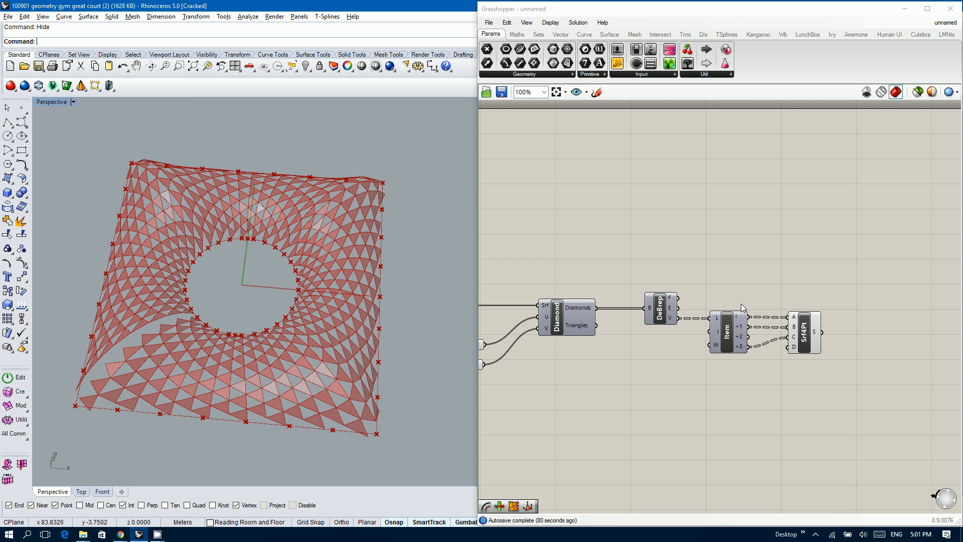
click(803, 339)
alt+drag(803, 339, 805, 395)
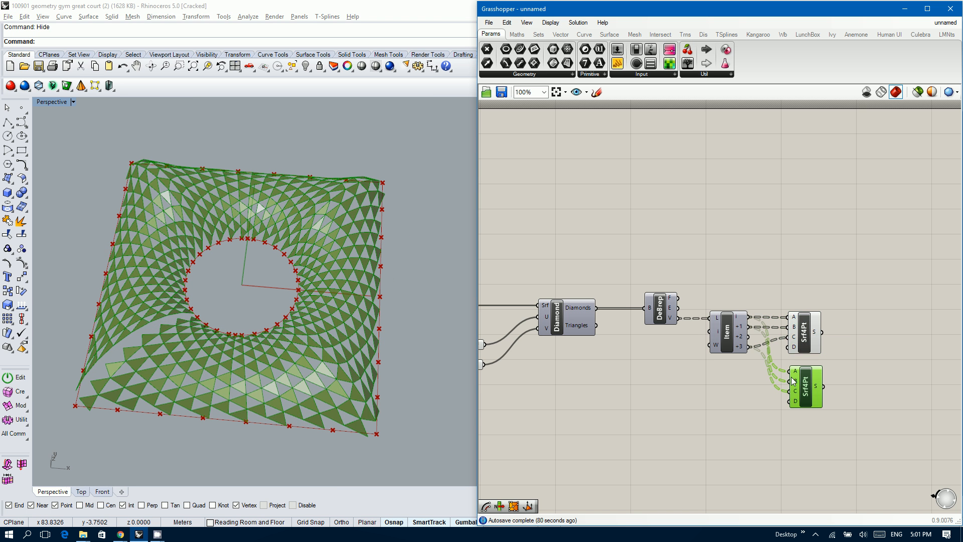
scroll(768, 379, up, 3)
right_drag(752, 378, 648, 348)
click(648, 346)
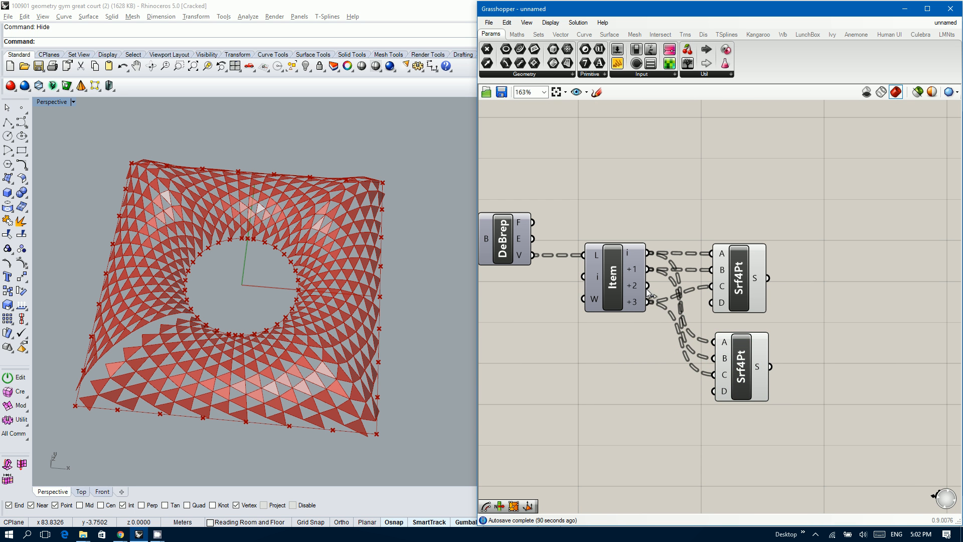
mouse_move(635, 291)
drag(746, 361, 743, 348)
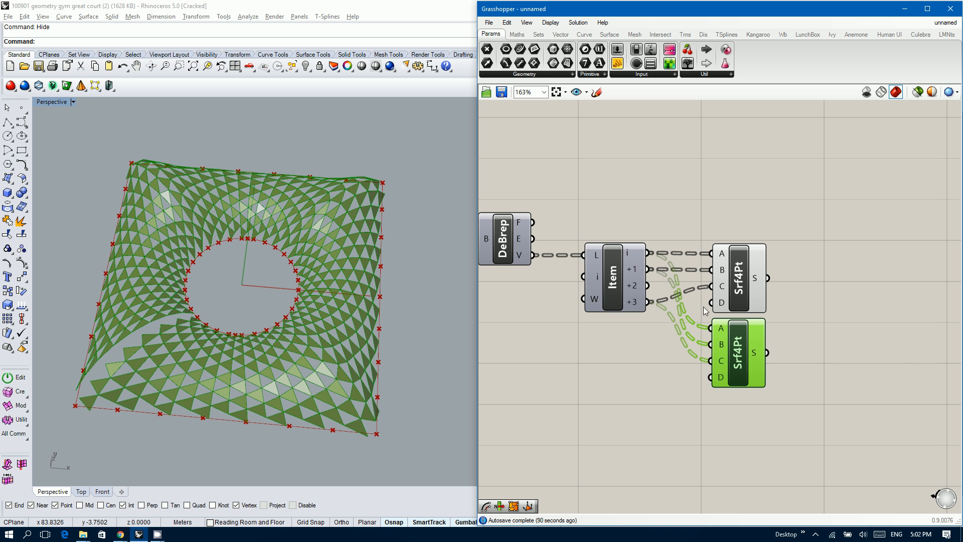
- Replace the A input of the copied 4Point Surface with the List Item +2 output and inspect the roof panels
drag(647, 285, 708, 324)
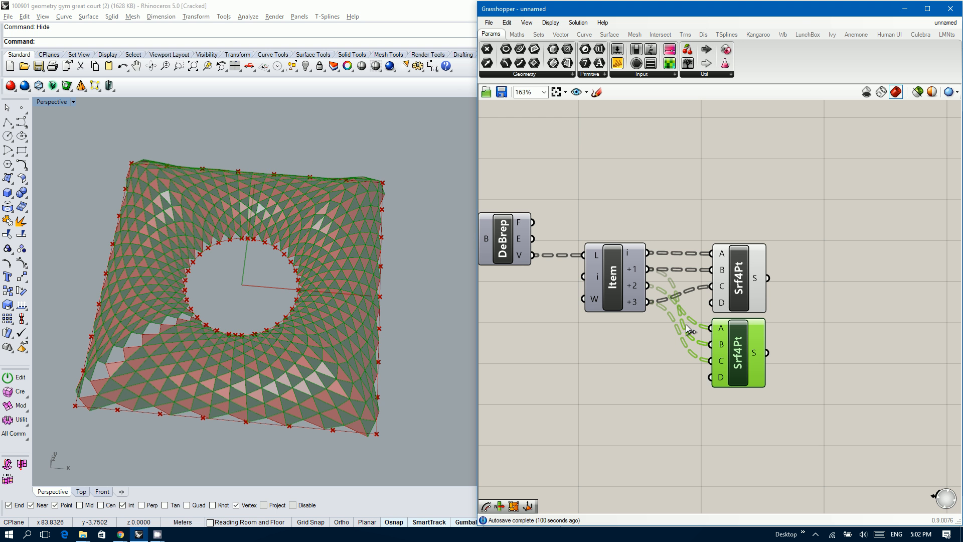
right_drag(332, 363, 321, 327)
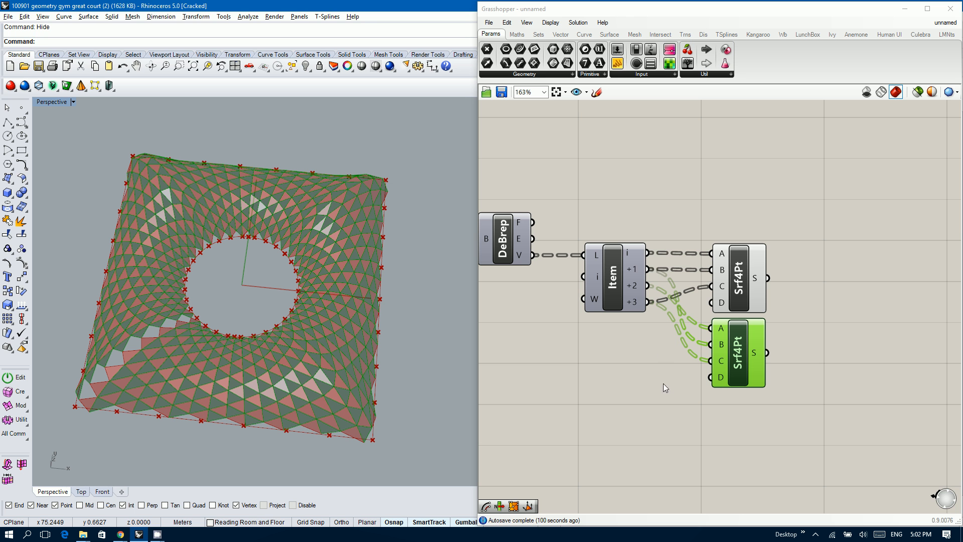
click(643, 367)
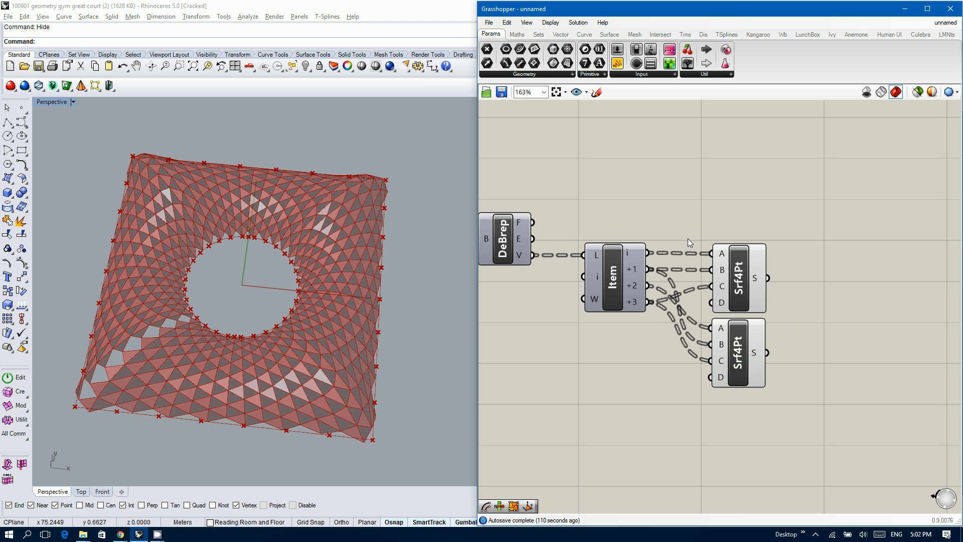
right_drag(698, 239, 718, 246)
right_drag(313, 295, 326, 309)
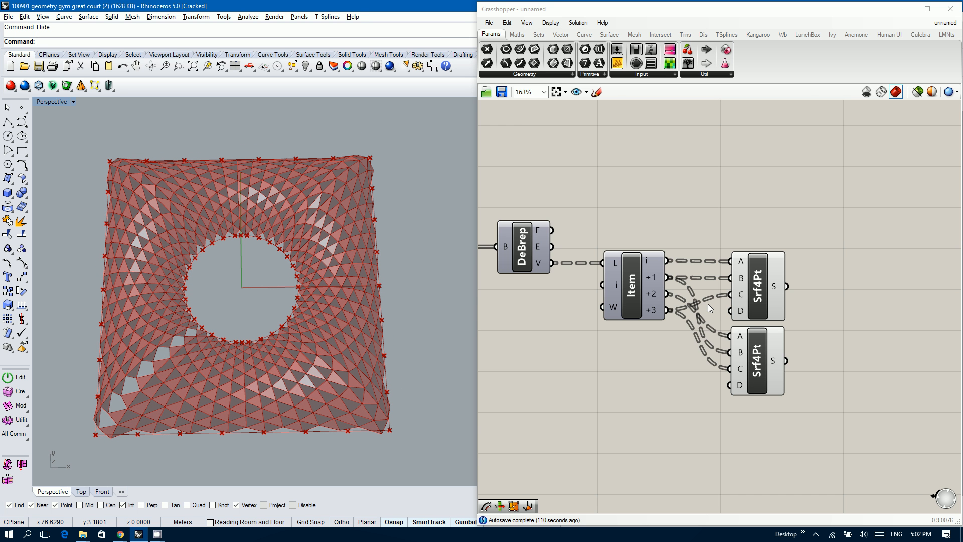
- Add a Construct Mesh component and place it above and to the right of the two 4Point Surface components
scroll(708, 303, down, 3)
right_drag(573, 318, 597, 315)
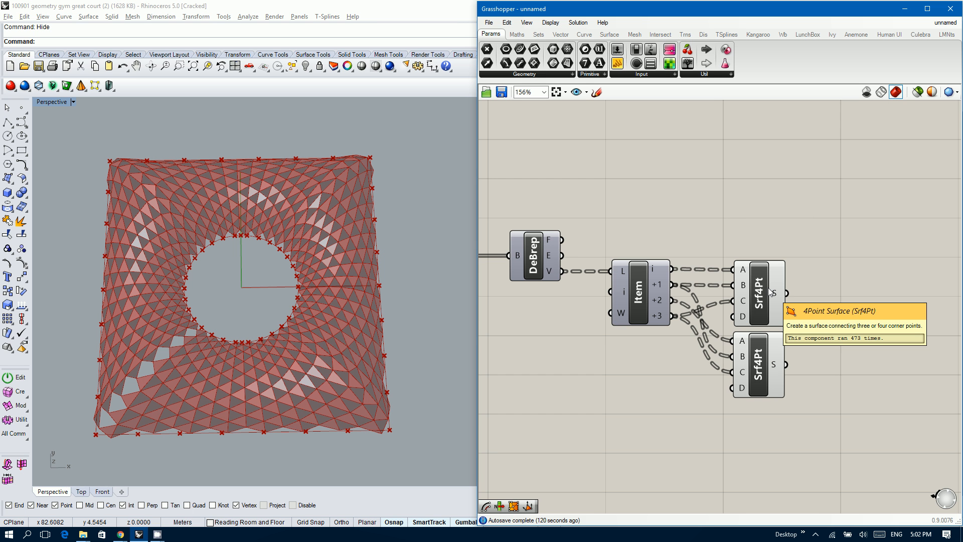
scroll(768, 287, up, 2)
right_drag(693, 333, 662, 340)
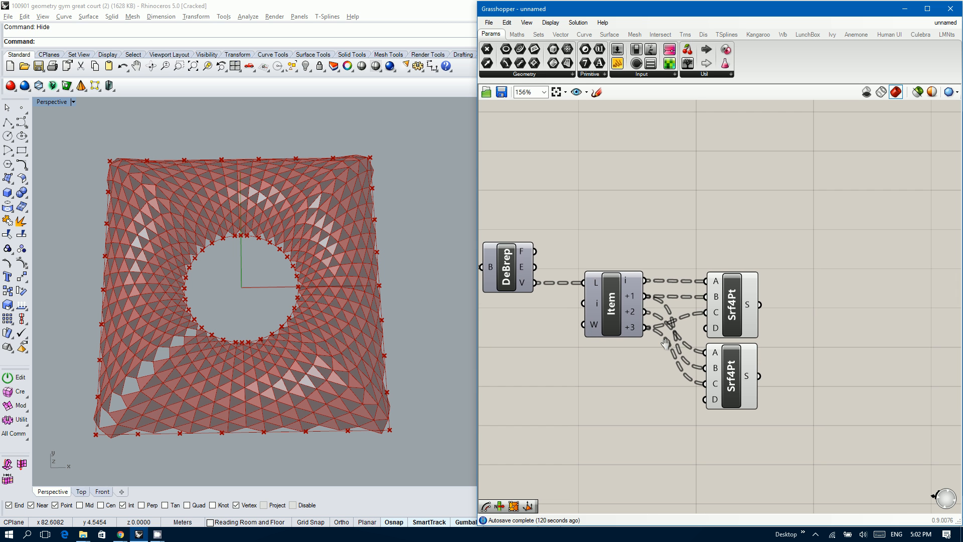
scroll(666, 343, down, 1)
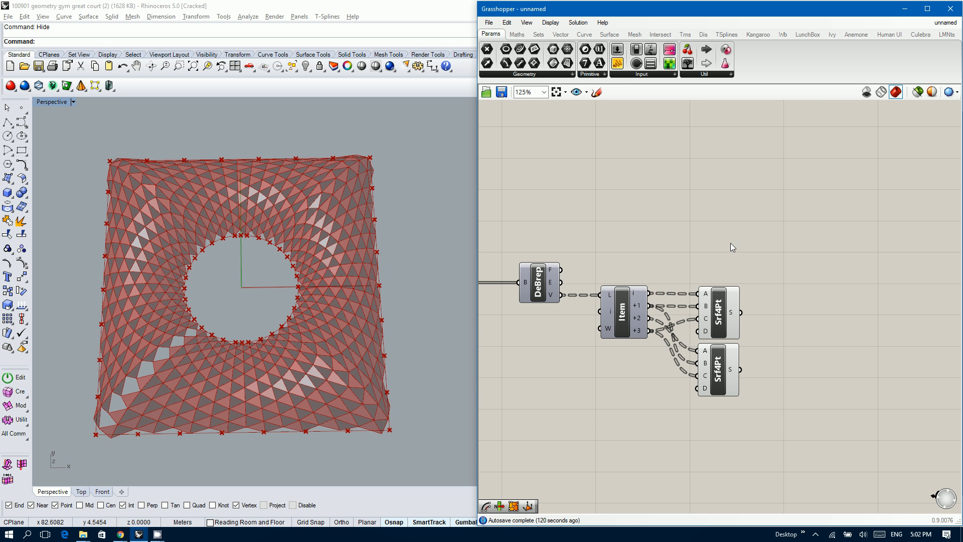
double_click(748, 231)
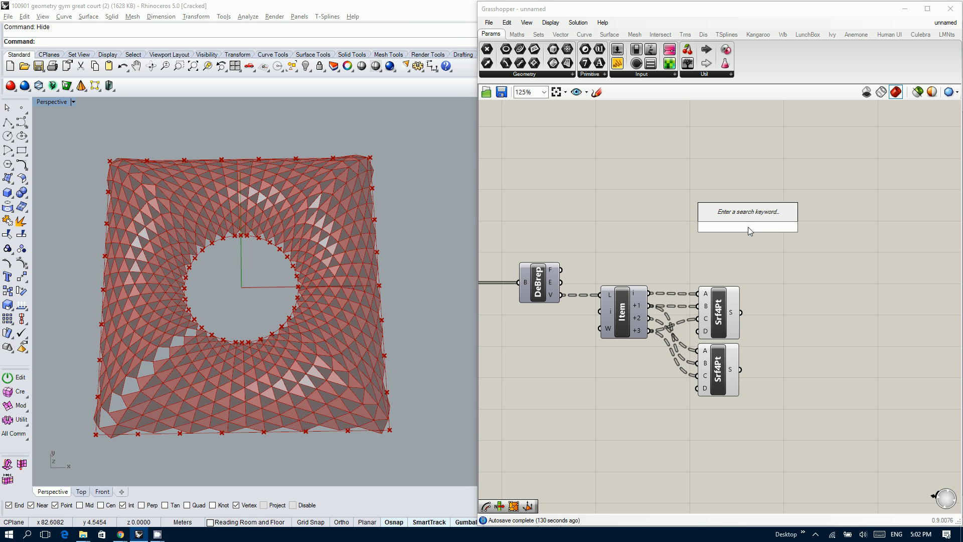
text(con mes)
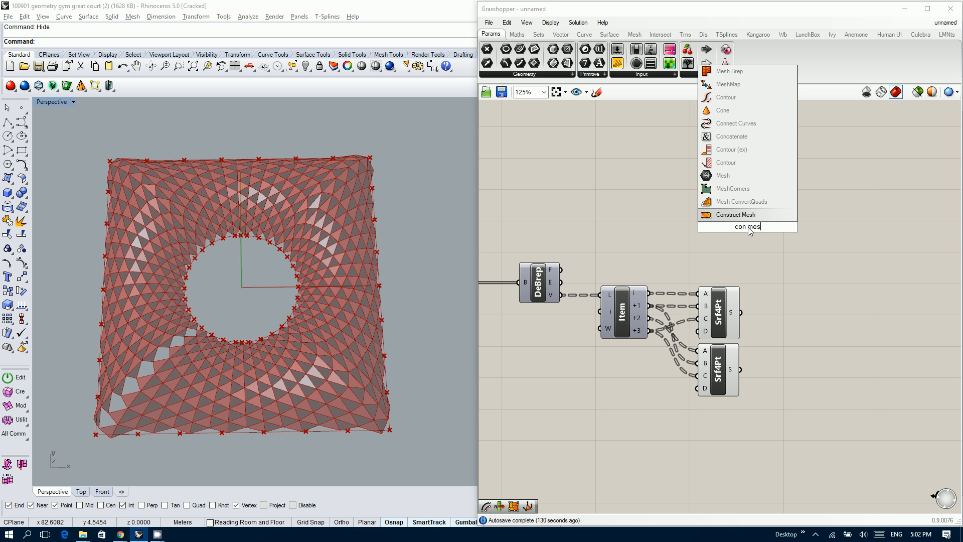
key(Return)
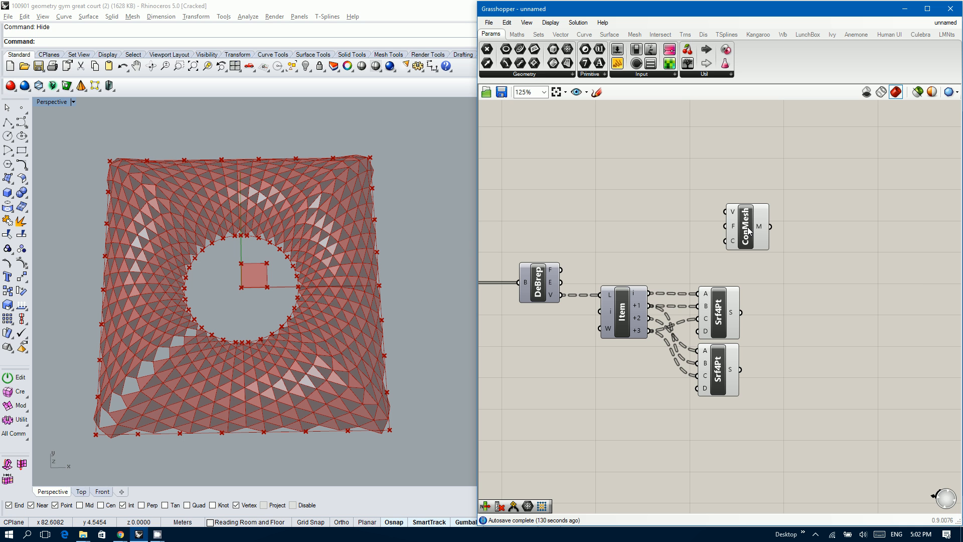
click(741, 230)
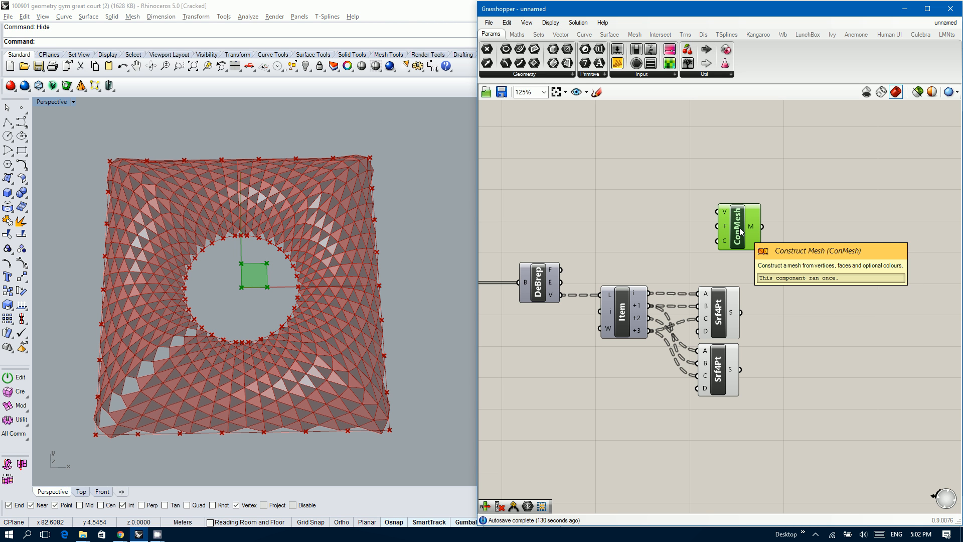
drag(740, 228, 842, 221)
mouse_move(834, 216)
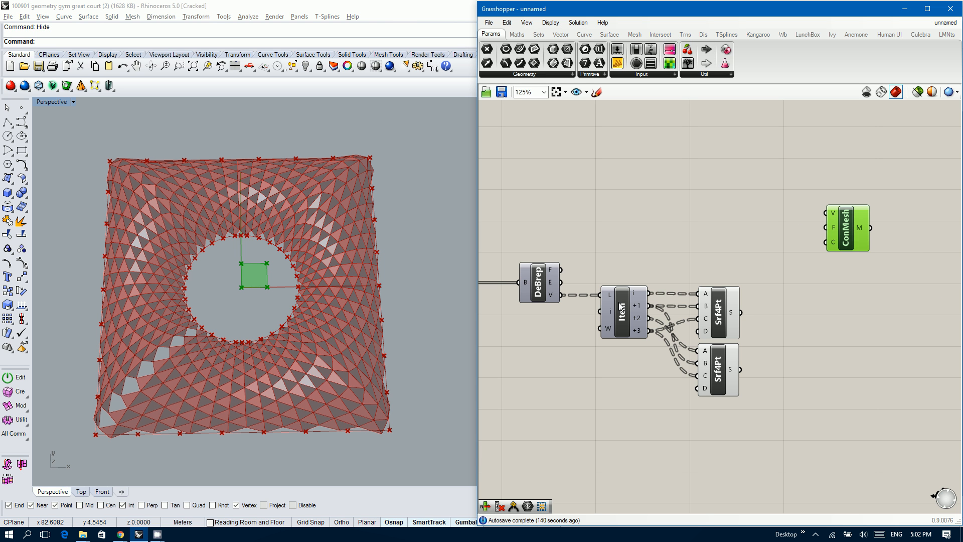
- Add a Merge component fed by the List Item outputs i, +1 and +3, and duplicate it with its connections directly below
double_click(716, 232)
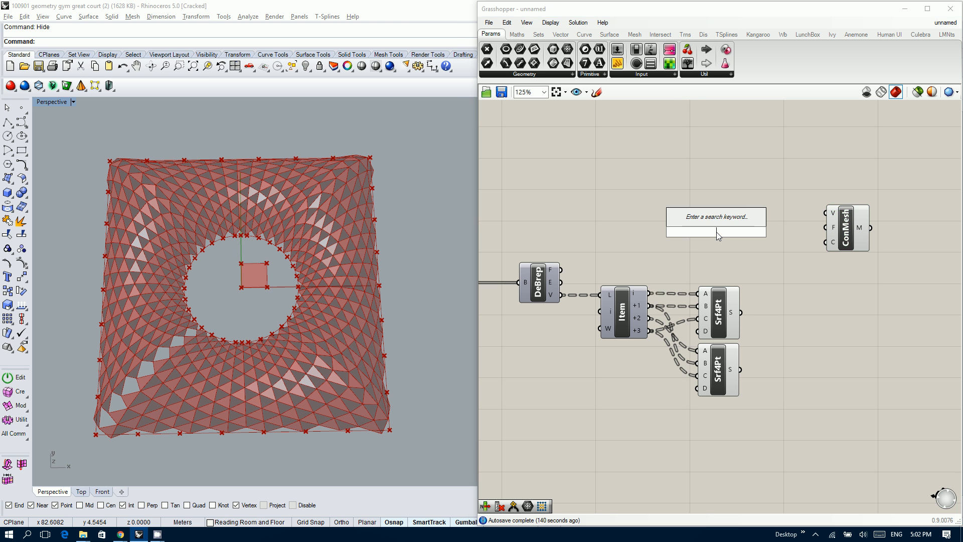
text(merge)
key(Return)
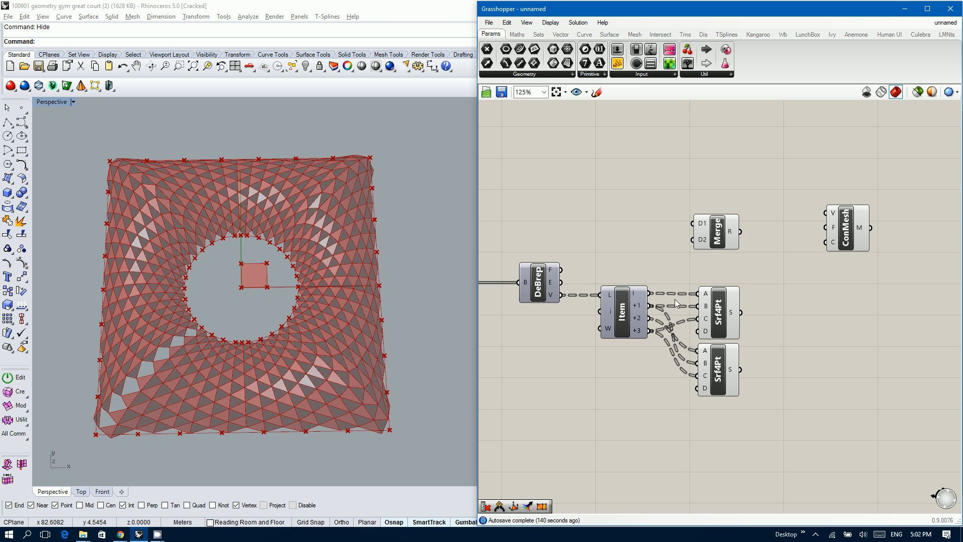
drag(651, 292, 693, 223)
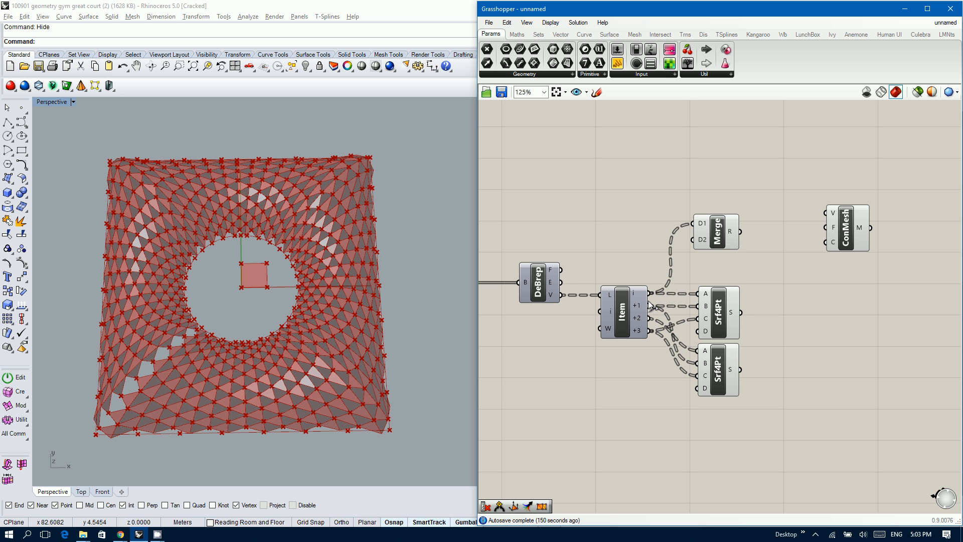
drag(650, 305, 693, 239)
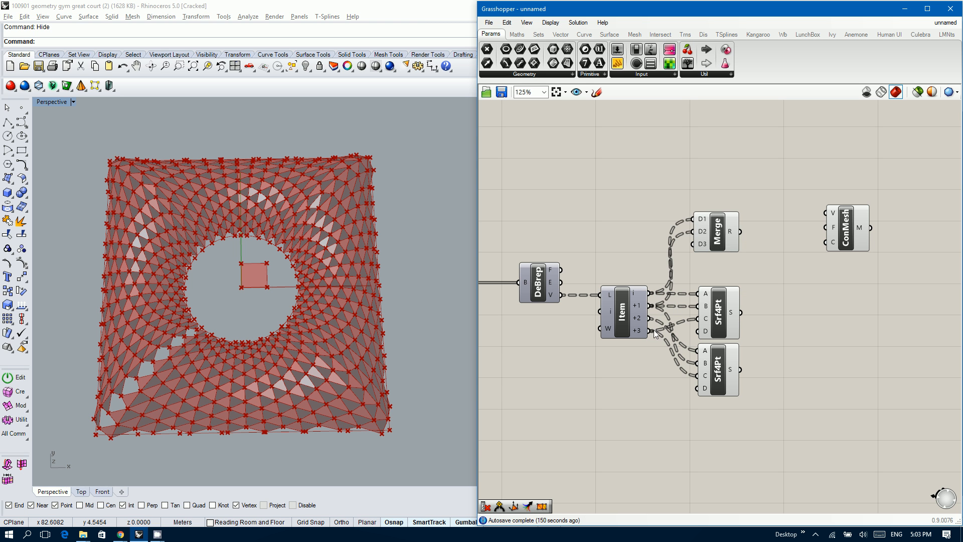
drag(650, 330, 717, 243)
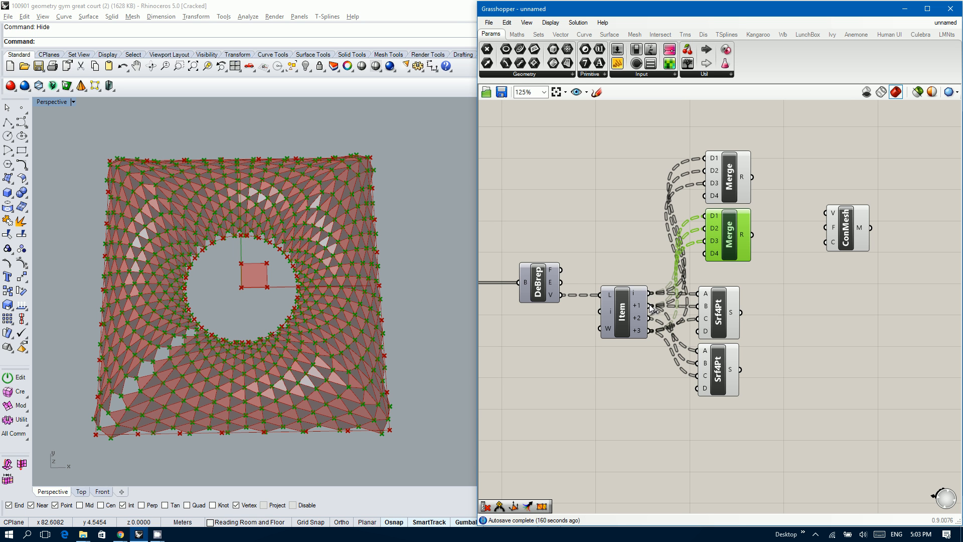
- Connect the List Item outputs +2, +1 and +3 to D1, D2 and D3 of the lower Merge
drag(650, 318, 708, 216)
drag(651, 306, 701, 227)
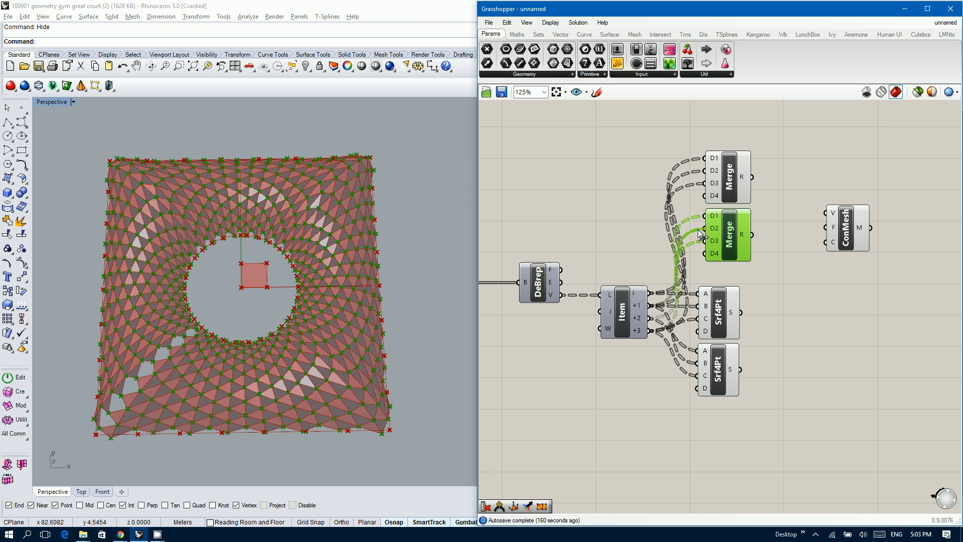
drag(650, 330, 704, 240)
click(766, 242)
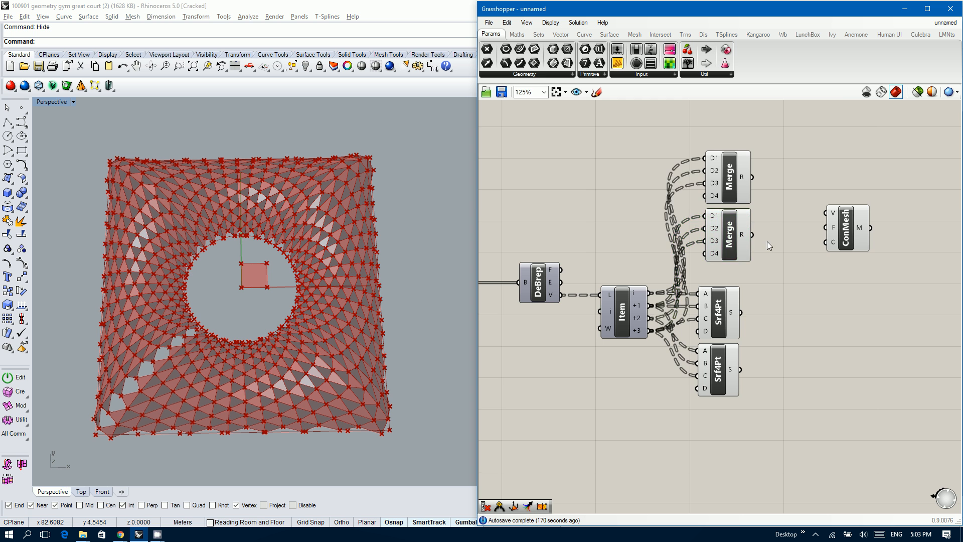
- Connect the upper Merge to the Construct Mesh V input, then duplicate Construct Mesh below and feed its V input from the lower Merge
right_drag(767, 241, 725, 259)
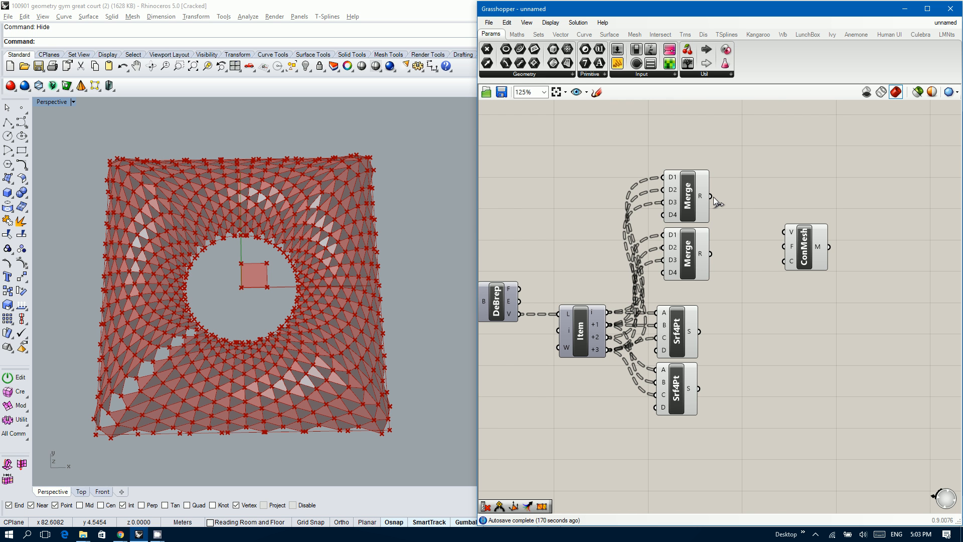
drag(711, 196, 821, 259)
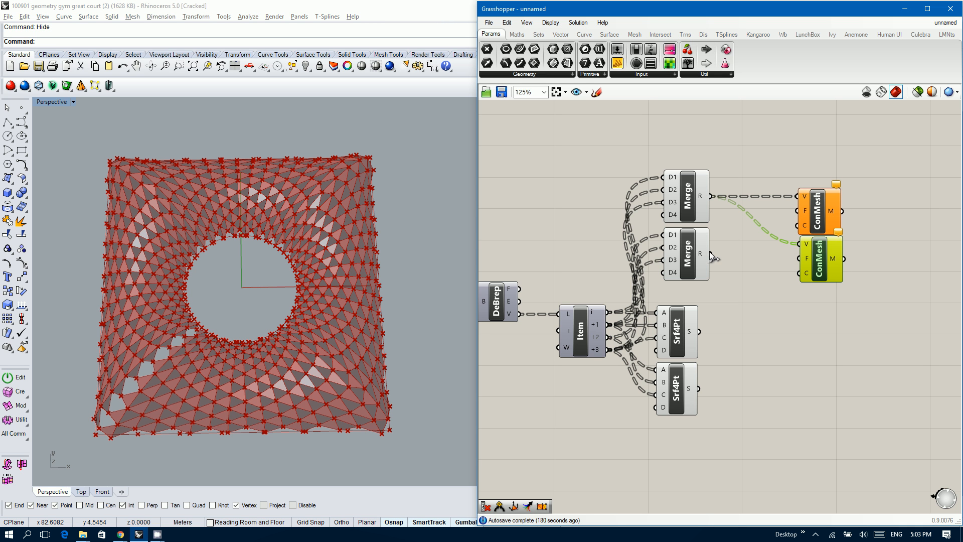
drag(711, 253, 814, 263)
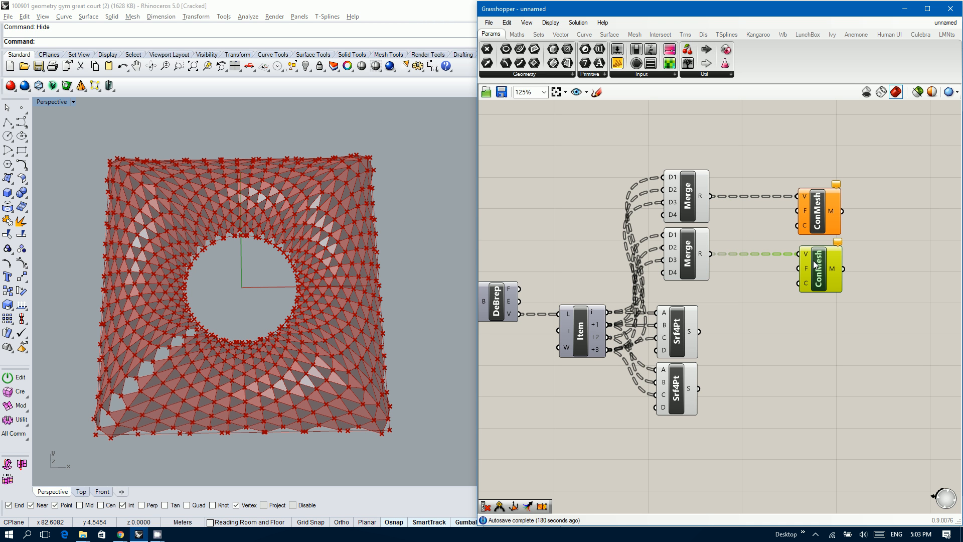
- Add a Mesh Triangle component and connect its F output to the F inputs of both Construct Mesh components
double_click(688, 125)
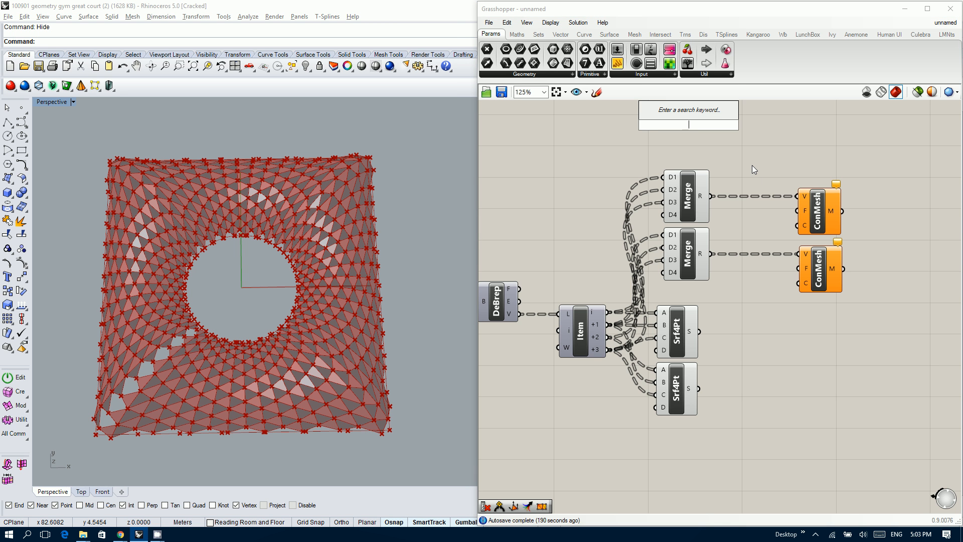
text(triang)
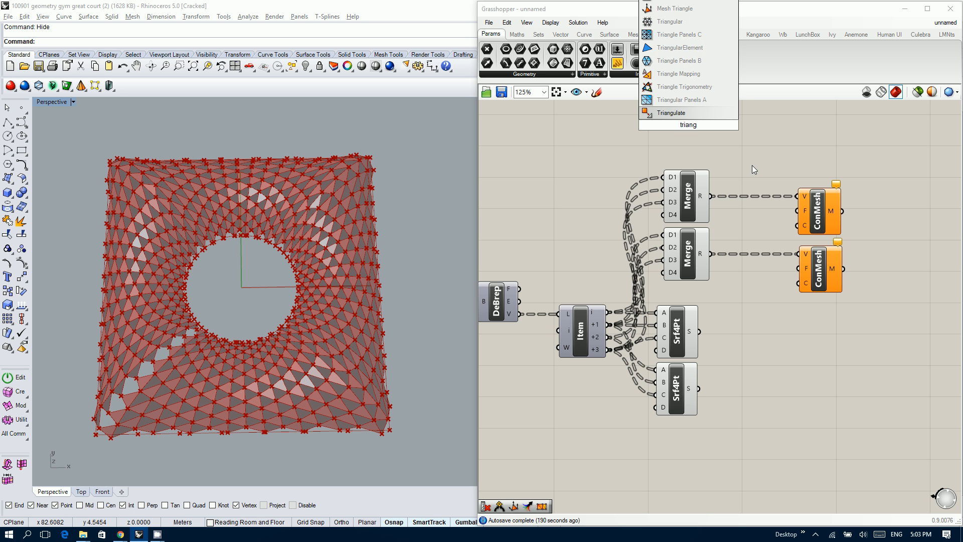
text(le)
key(Return)
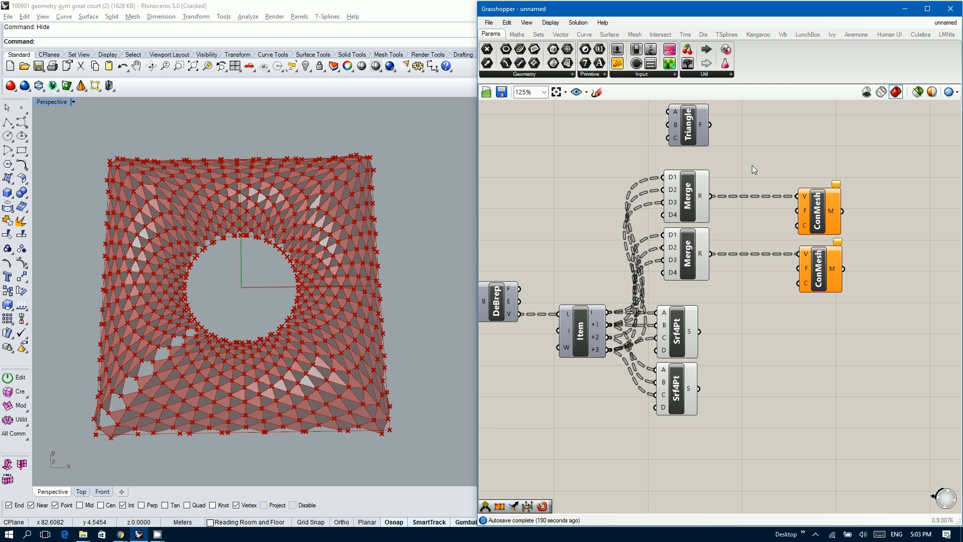
drag(711, 124, 794, 209)
drag(711, 124, 799, 269)
- Turn off the preview of the Merge and 4Point Surface components, and move both 4Point Surfaces well below the Merges
scroll(776, 355, down, 2)
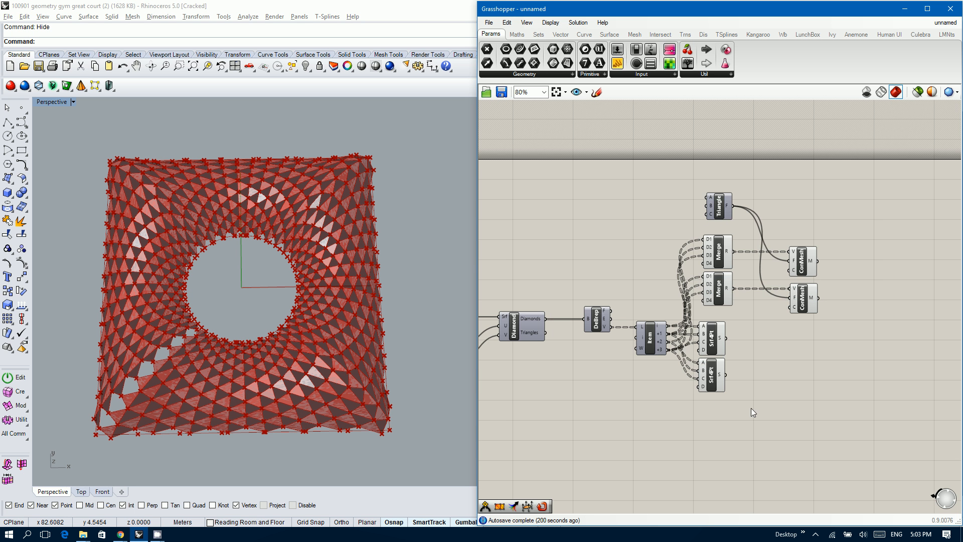
drag(753, 412, 682, 237)
key(space)
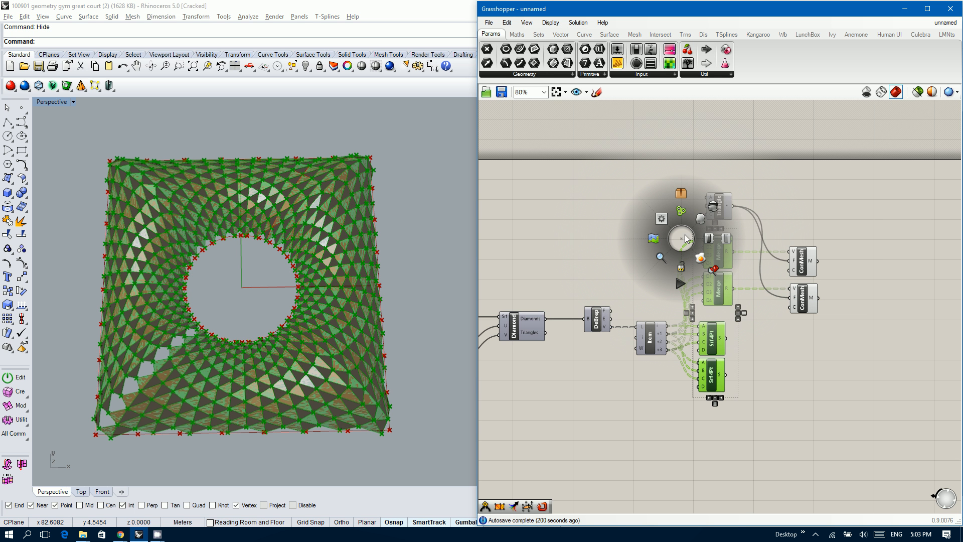
click(653, 238)
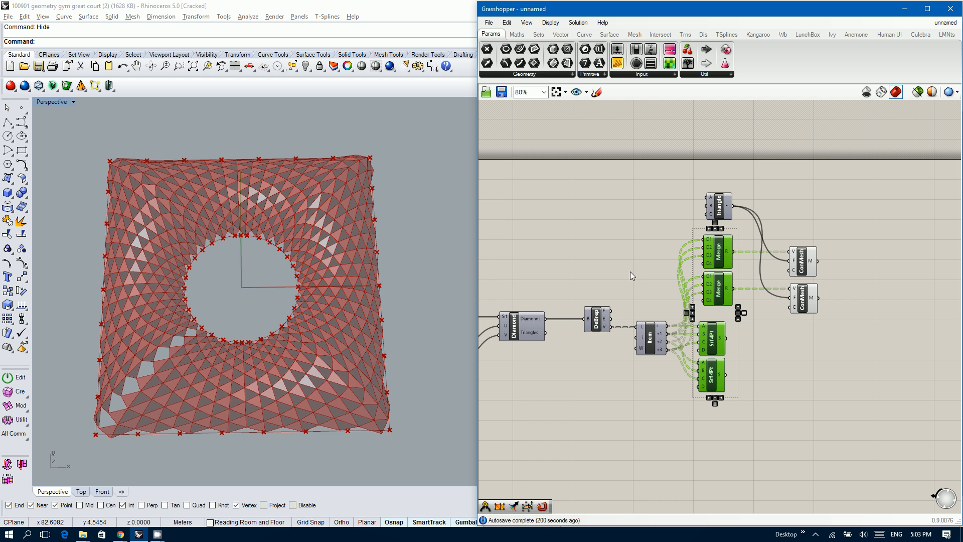
click(625, 291)
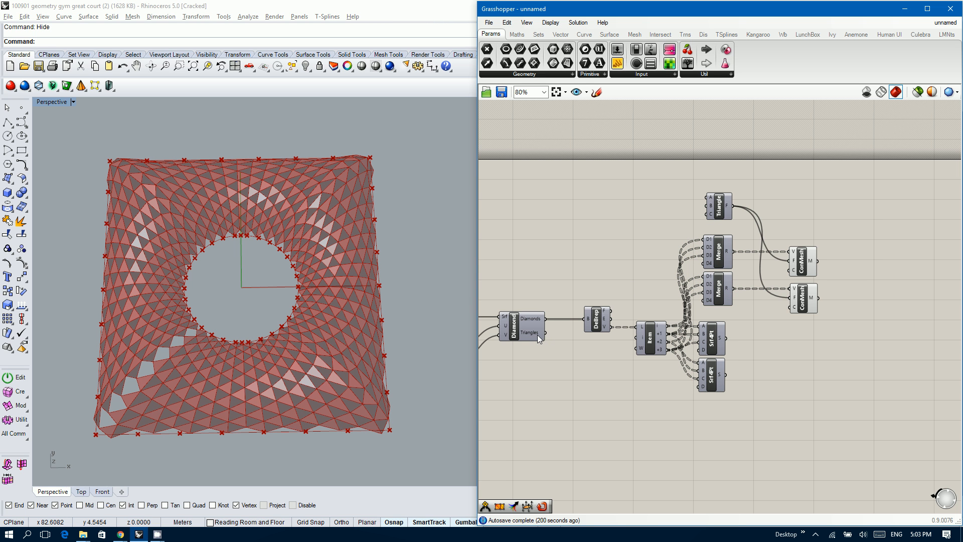
drag(720, 349, 715, 437)
- Duplicate Construct Mesh and DeBrep, feeding the Triangles panels into the copied DeBrep and its V output into the copied mesh's V input
click(803, 305)
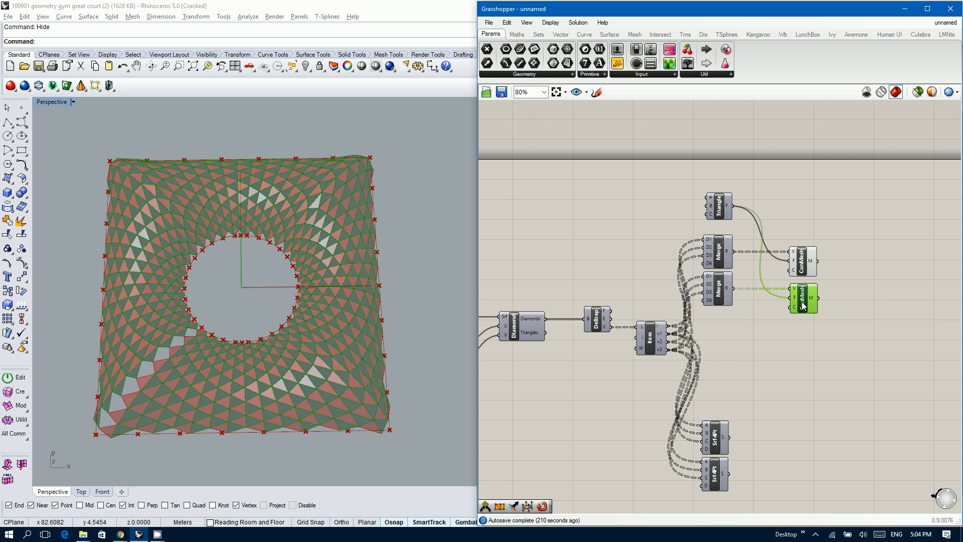
alt+drag(803, 305, 803, 343)
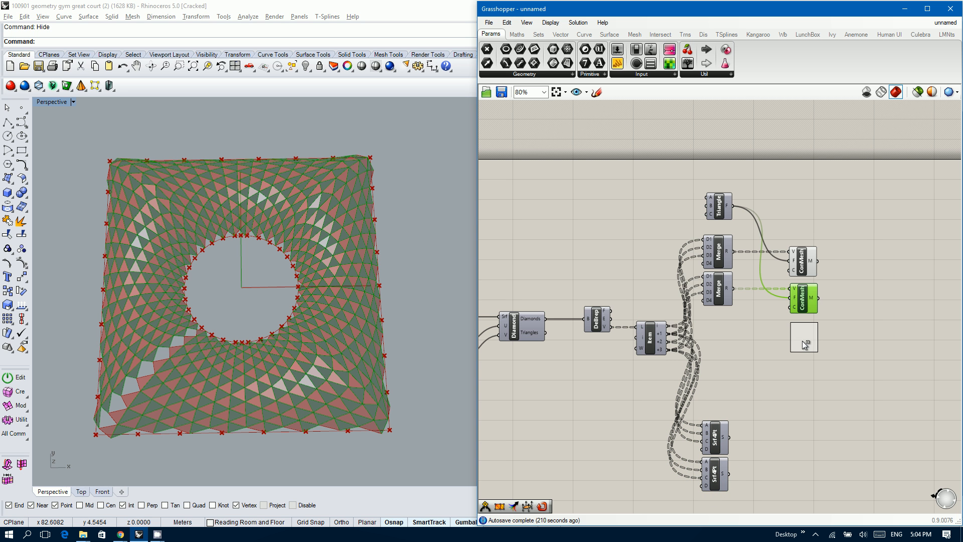
click(606, 324)
alt+drag(603, 357, 791, 327)
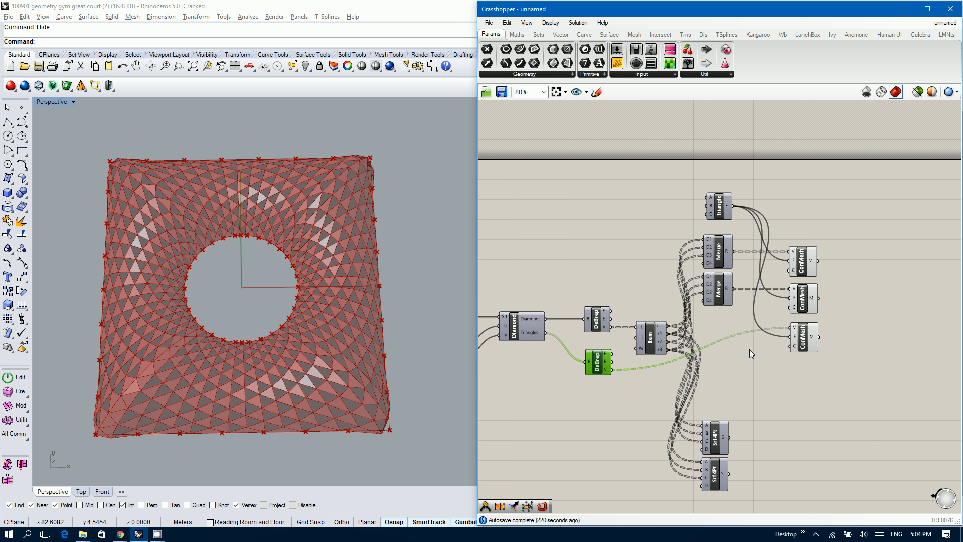
right_drag(342, 335, 386, 300)
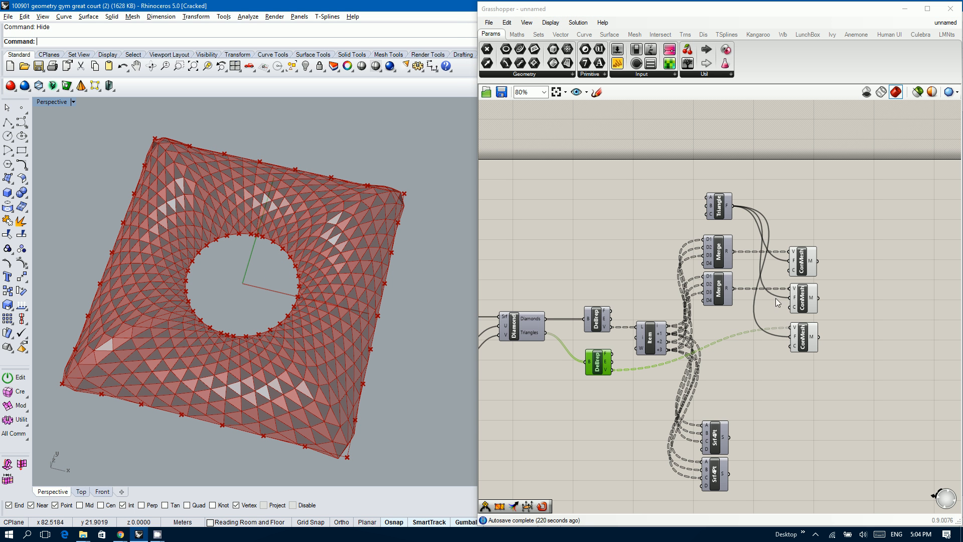
- Add a Merge component and connect the M outputs of the three Construct Mesh components to D1, D2 and D3
right_drag(866, 316, 740, 287)
scroll(739, 287, up, 1)
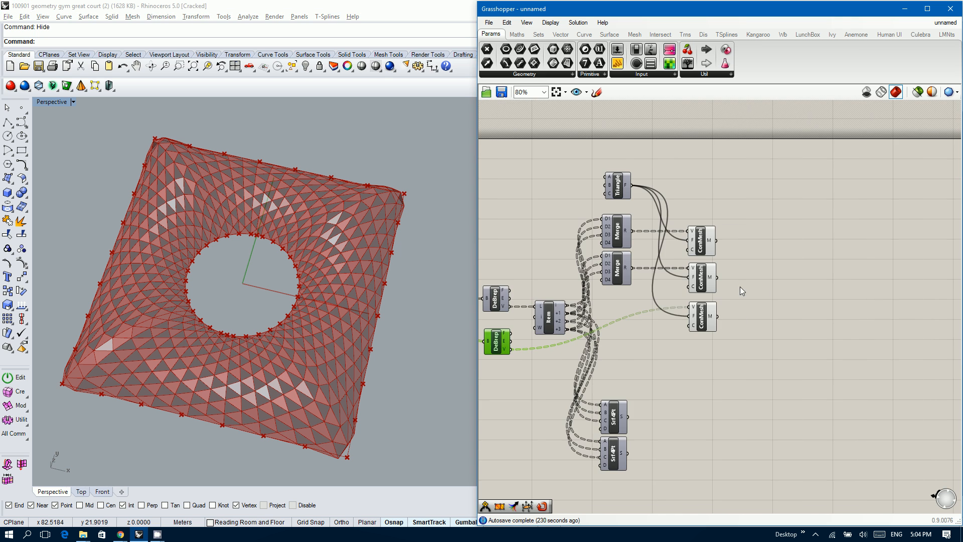
scroll(739, 286, up, 1)
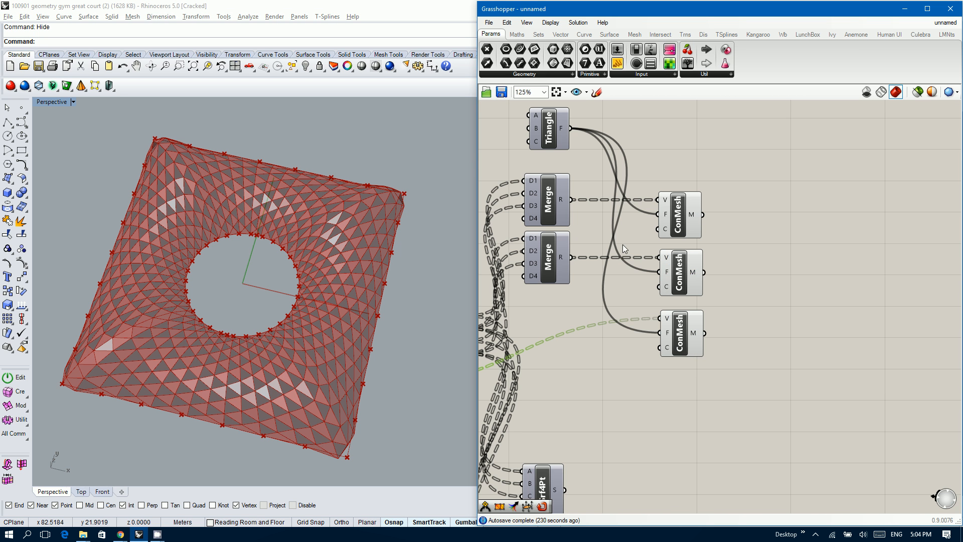
double_click(838, 292)
text(merge)
key(Return)
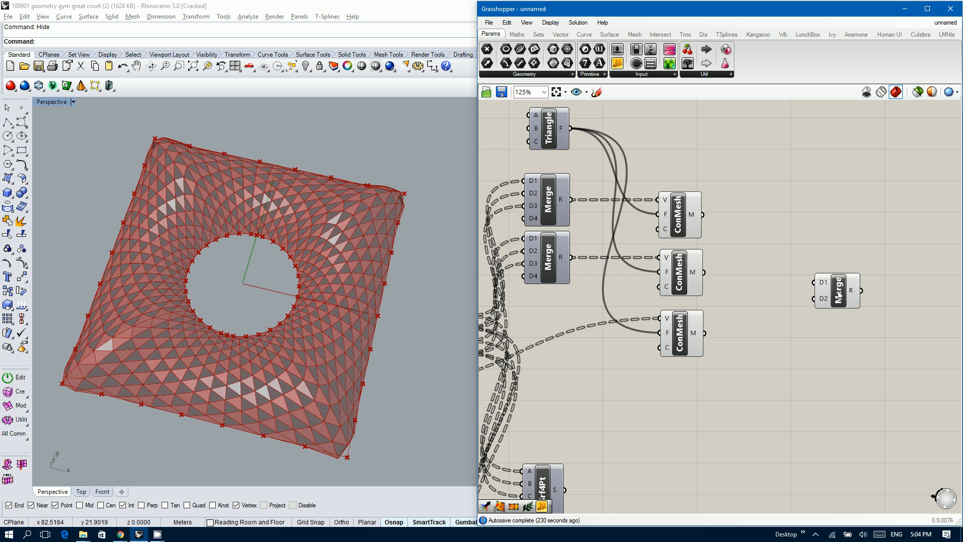
drag(703, 214, 825, 284)
right_drag(798, 293, 725, 303)
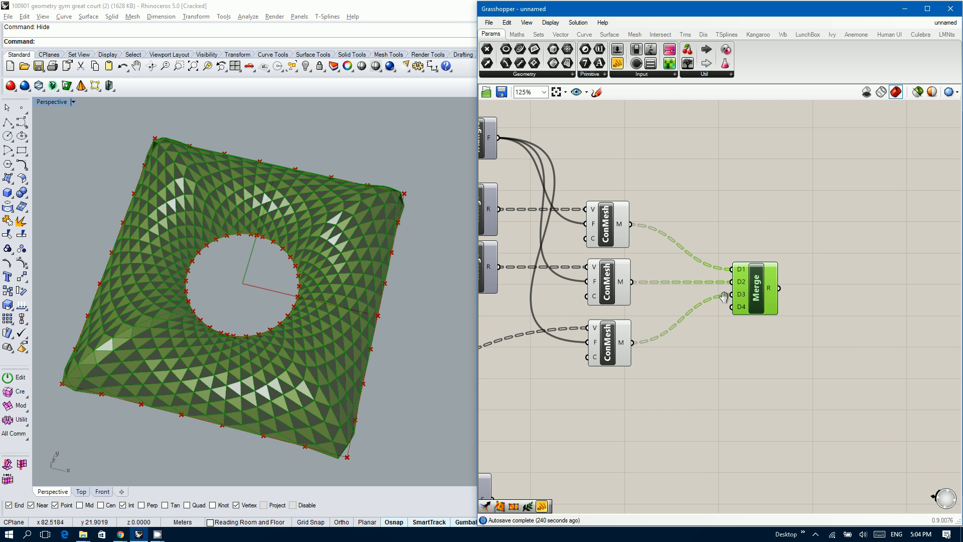
- Add a Weaverbird Join Meshes and Weld component, connect the Merge result to its M+ input, and flatten the Merge output
click(833, 283)
double_click(836, 282)
text(wbjoin)
key(Return)
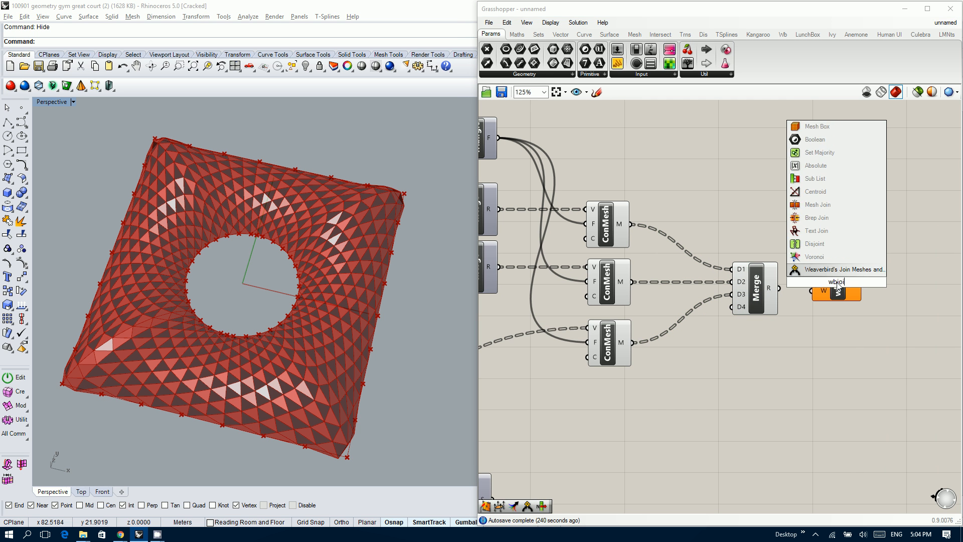
drag(780, 288, 842, 307)
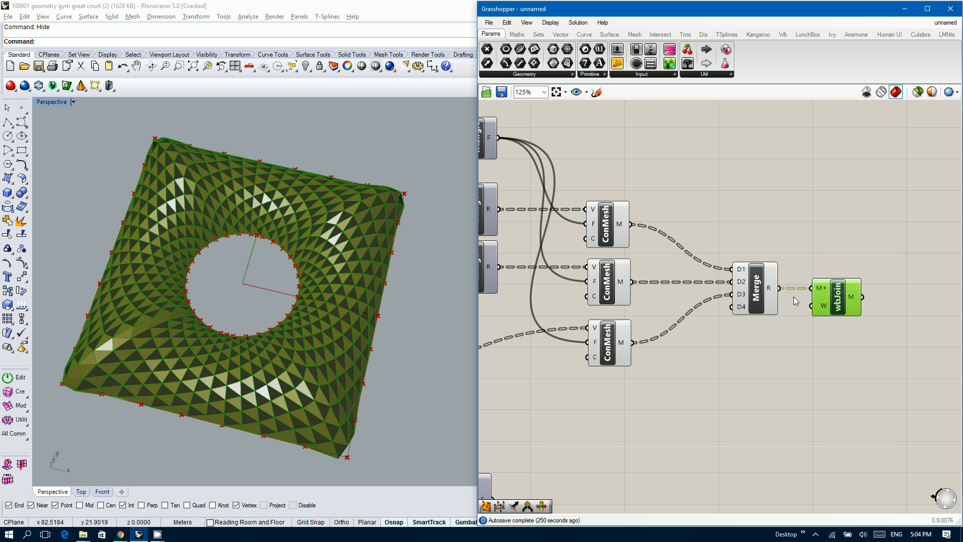
right_click(775, 288)
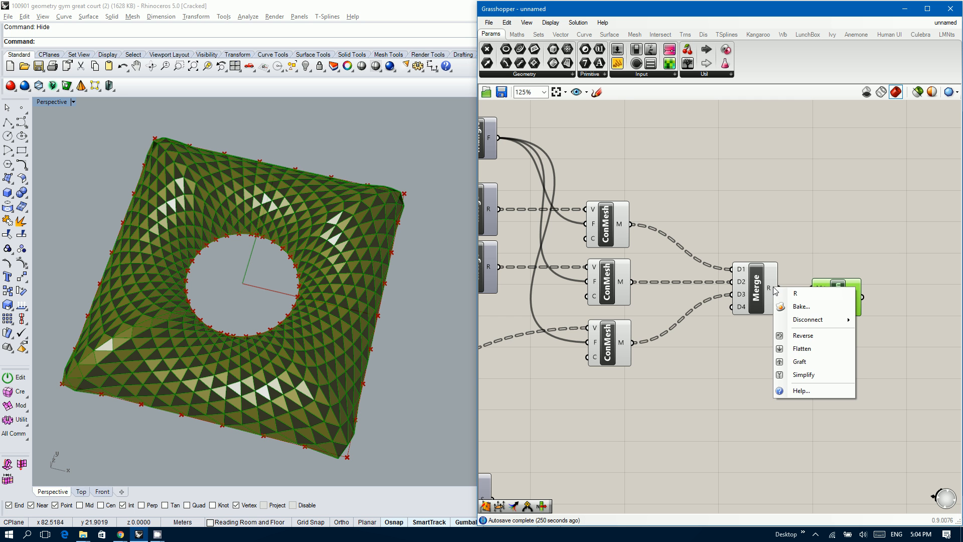
click(803, 349)
- Add a Mesh WeldVertices component and connect the wbJoin M output to its M input
double_click(908, 300)
text(we)
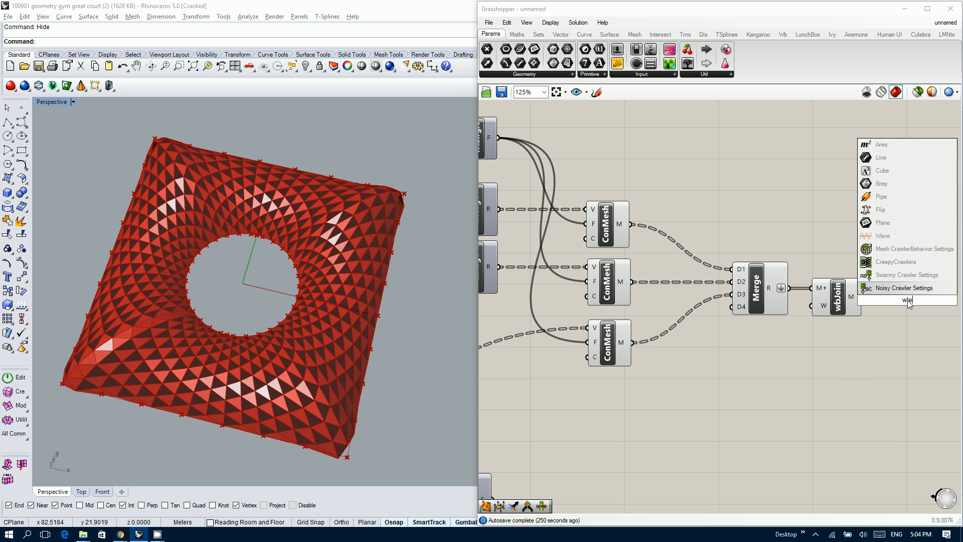
text(ld)
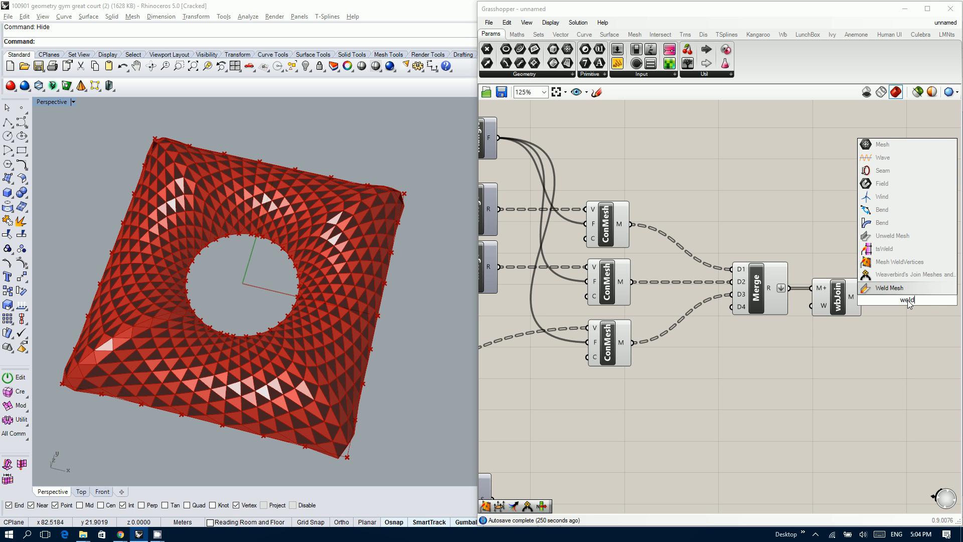
key(Up)
key(Return)
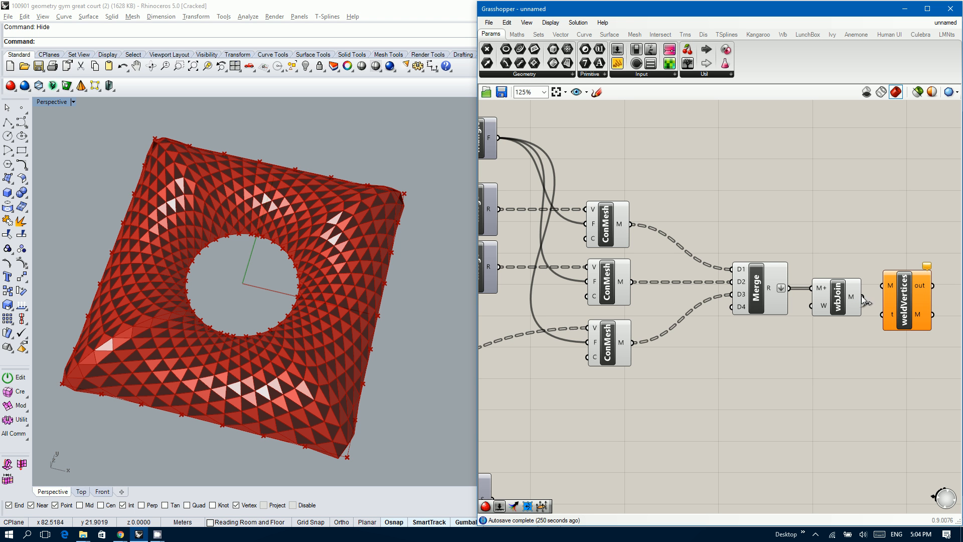
drag(863, 297, 907, 312)
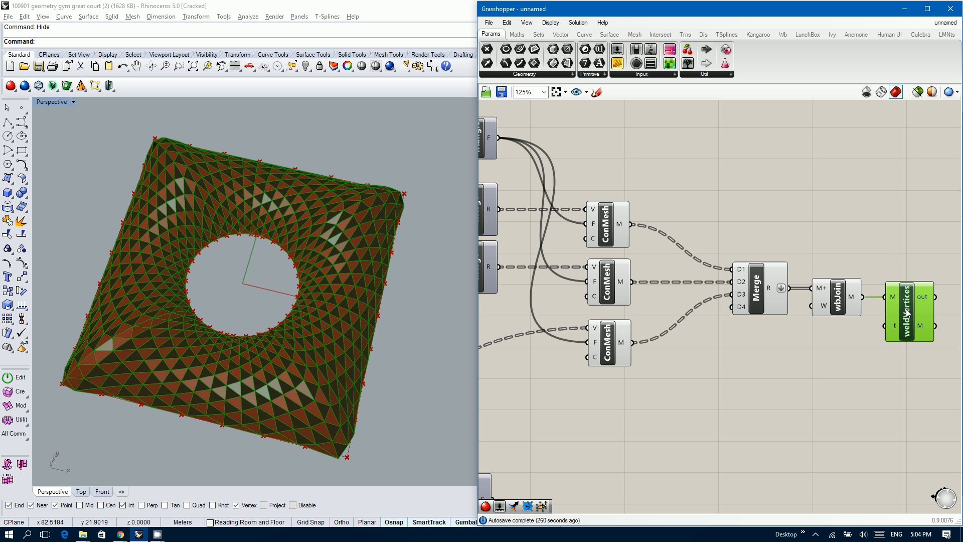
- Turn off the preview of the three ConMesh components, the final Merge and wbJoin
drag(849, 357, 585, 217)
middle_click(585, 220)
click(616, 185)
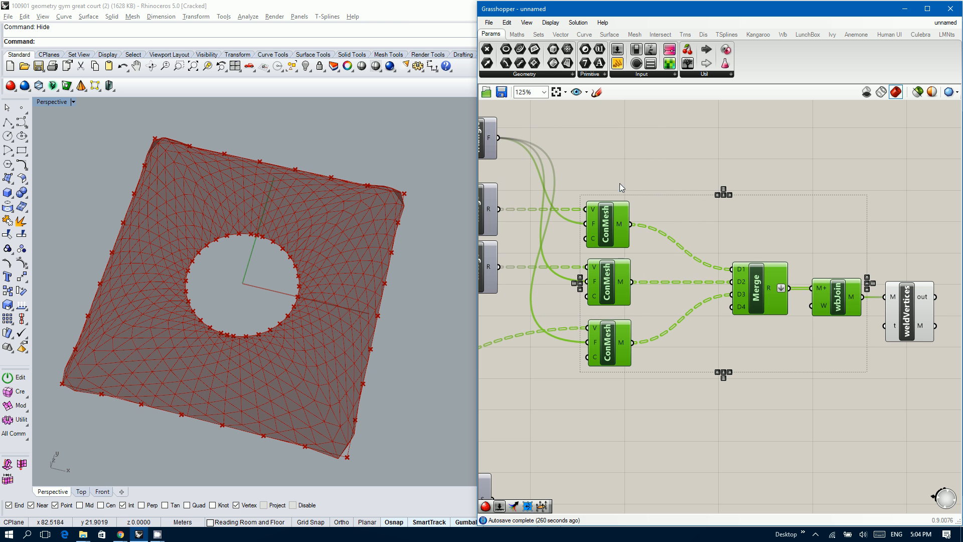
click(802, 231)
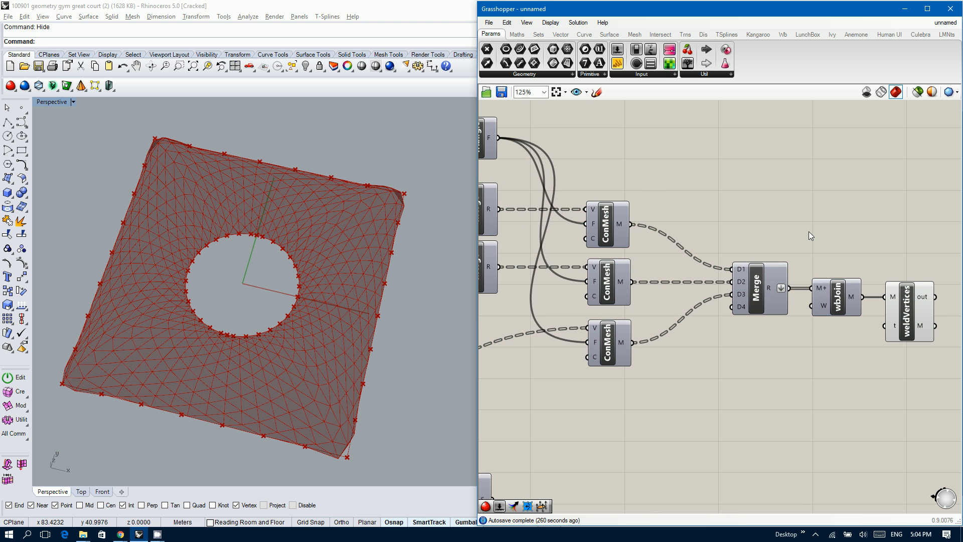
- Bake the weldVertices mesh into Rhino and turn off that component's preview
right_drag(809, 231, 711, 218)
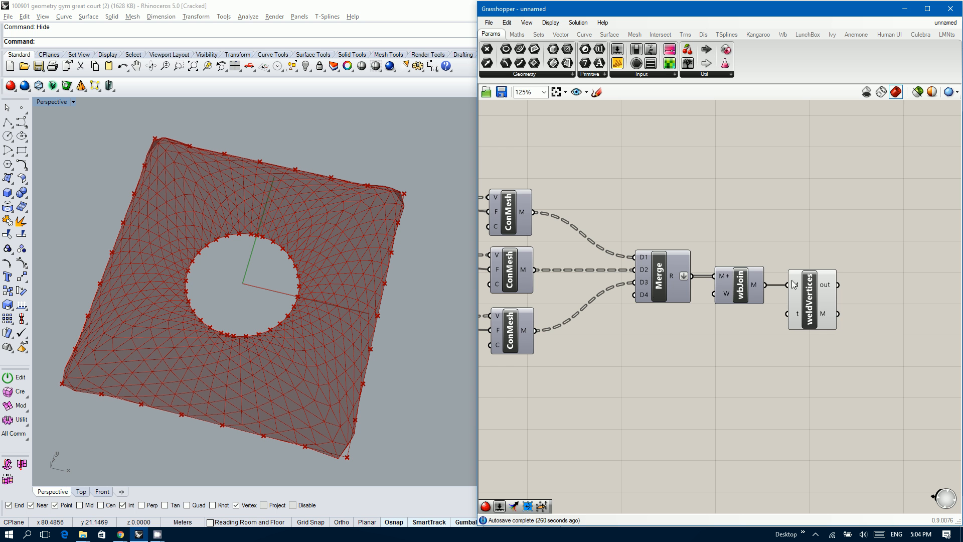
click(811, 293)
middle_click(811, 294)
click(826, 308)
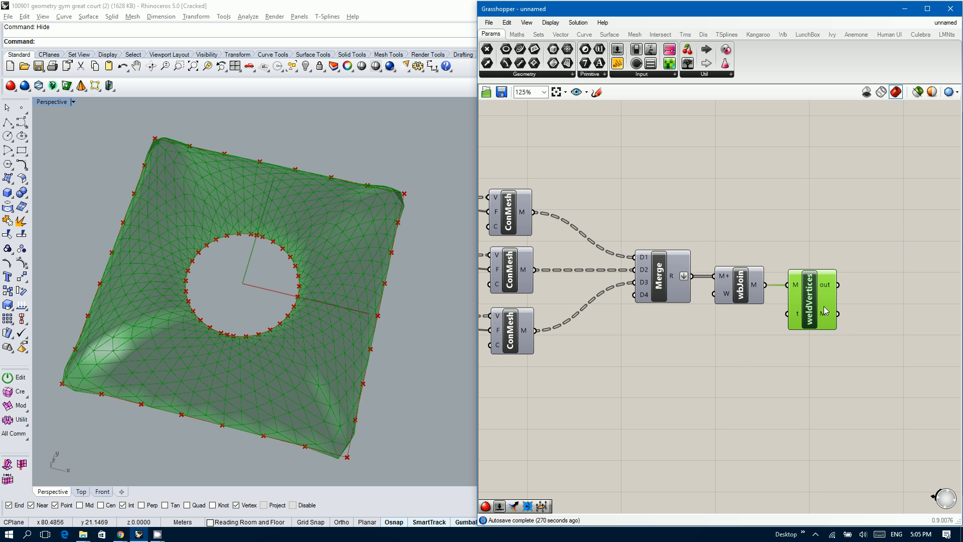
middle_click(811, 290)
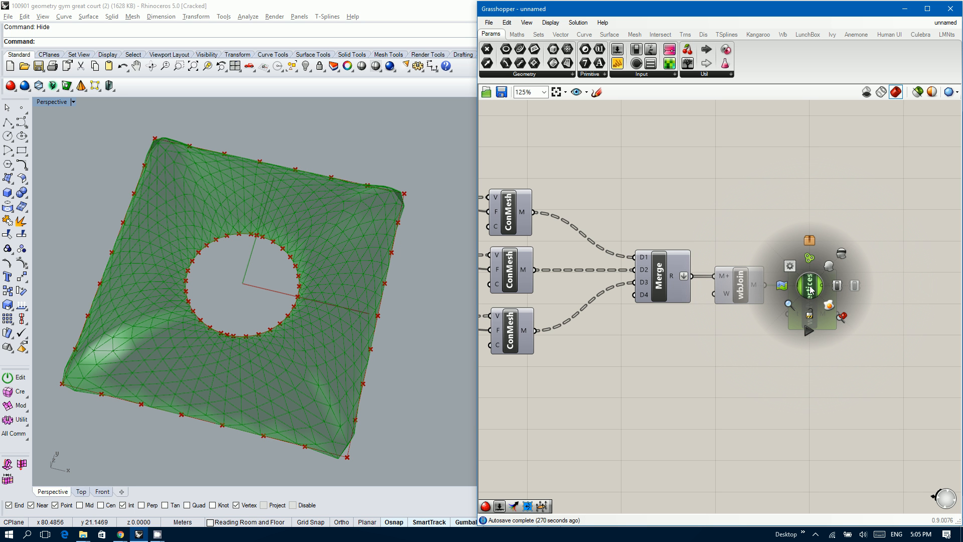
click(840, 243)
- Set the Perspective viewport to Rendered display and inspect the shading of the baked mesh
click(72, 101)
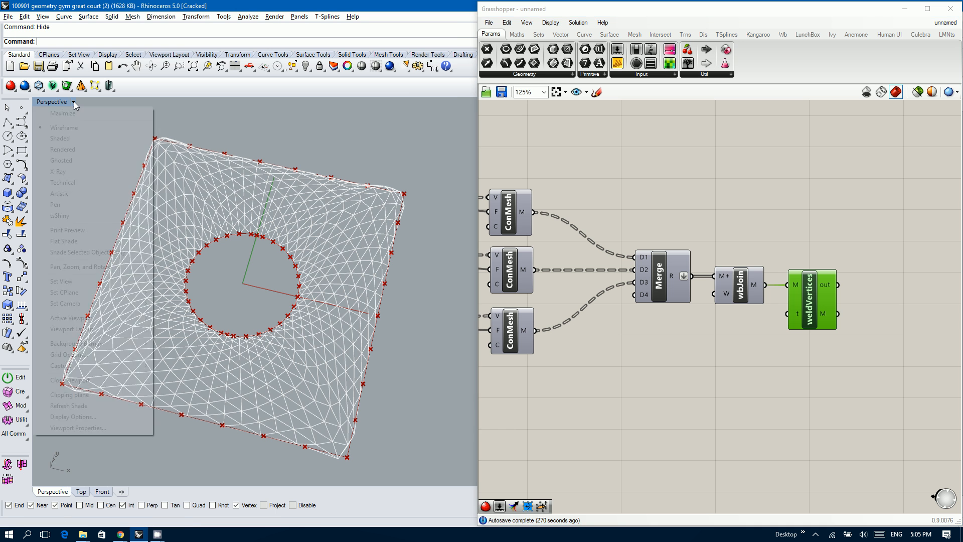
click(71, 146)
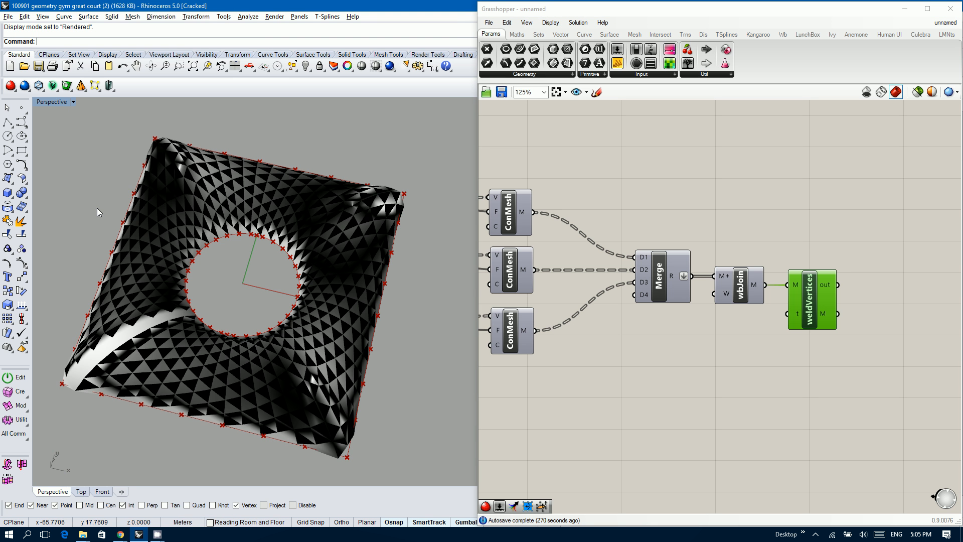
right_drag(97, 208, 115, 157)
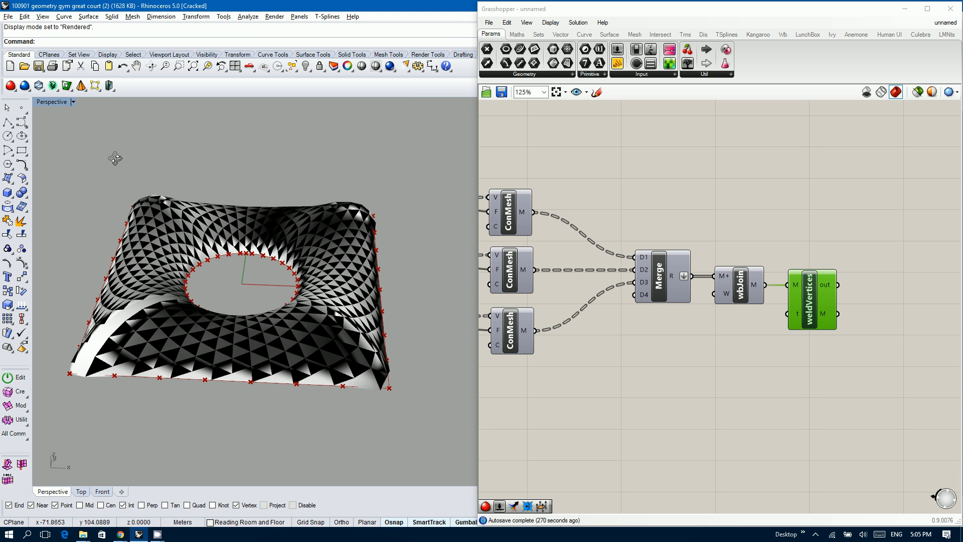
right_drag(218, 251, 208, 265)
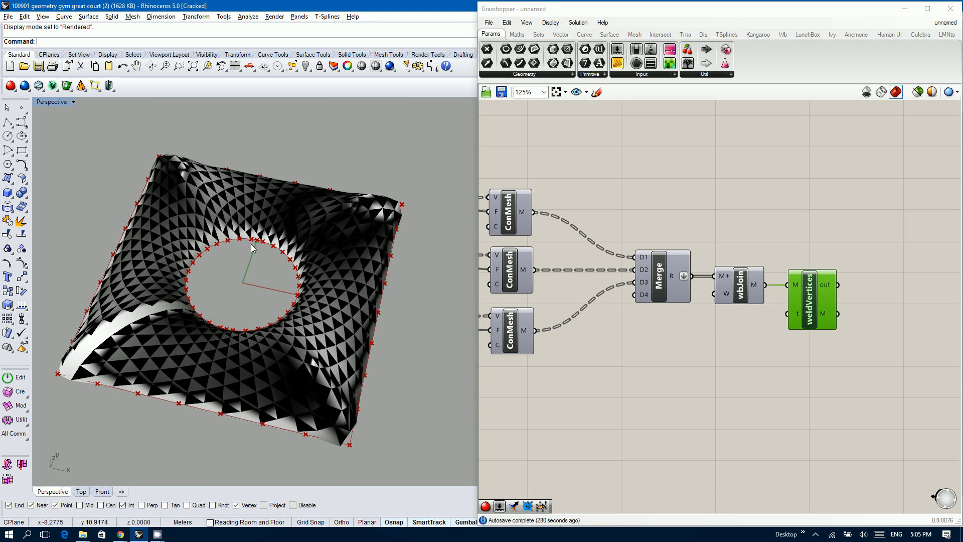
- Delete the baked mesh from the Rhino scene and turn on the preview of the final Merge component
click(275, 234)
key(Delete)
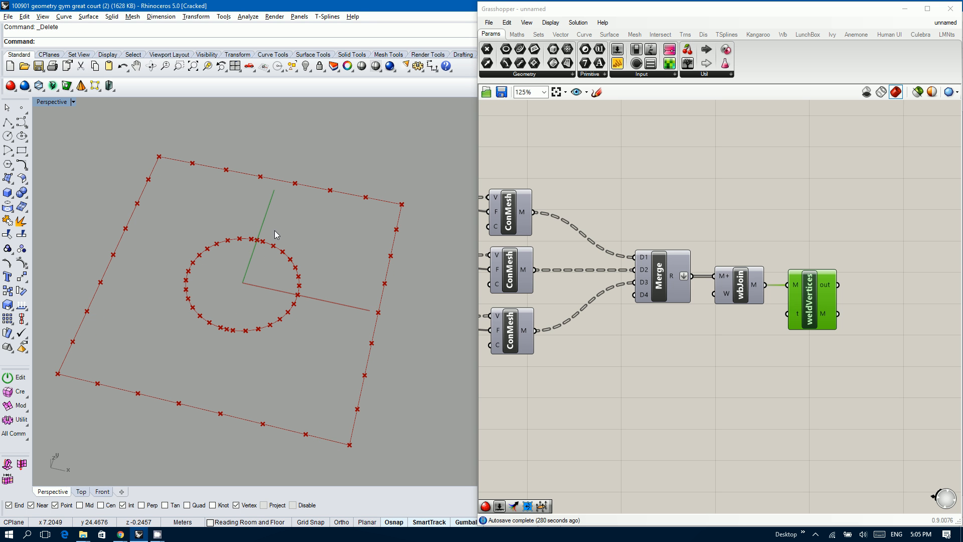
click(658, 287)
middle_click(658, 286)
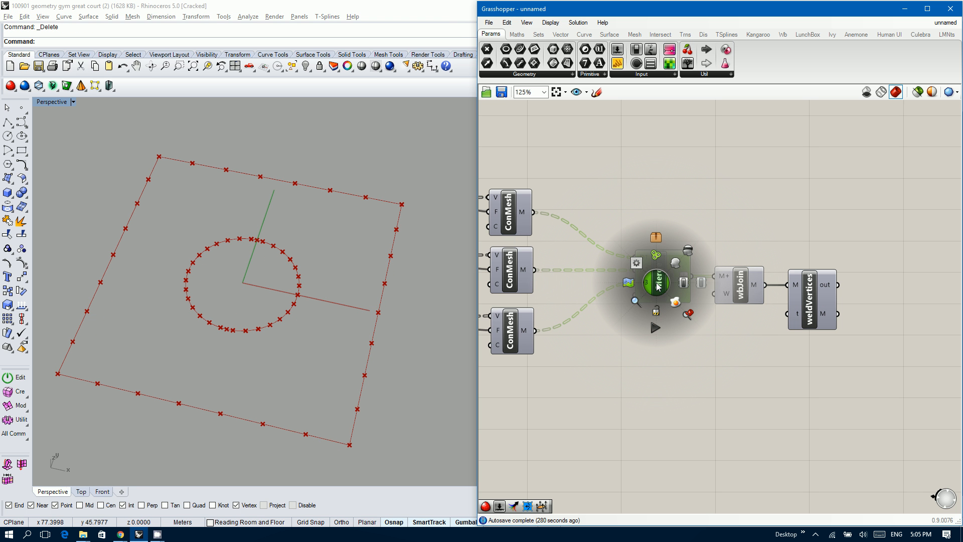
click(674, 264)
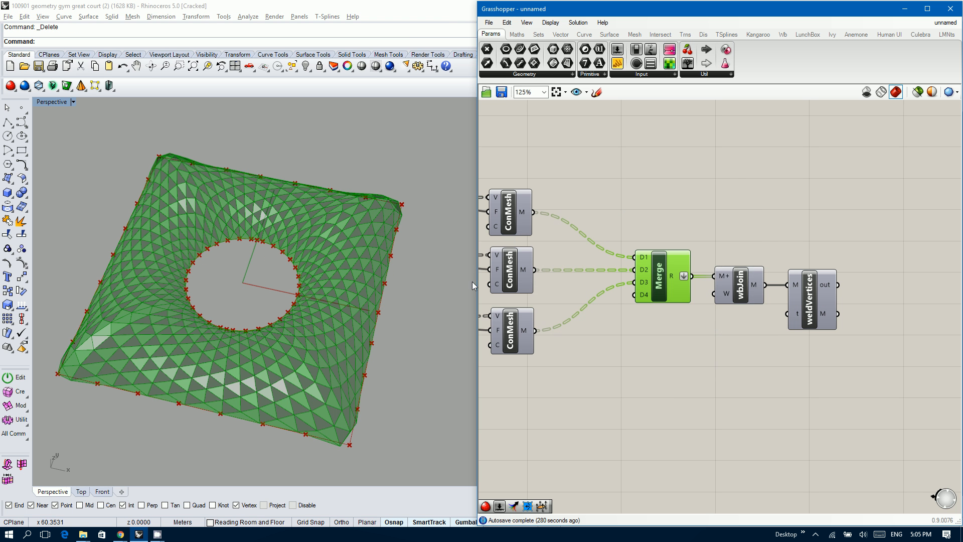
click(606, 199)
right_drag(341, 273, 345, 279)
scroll(325, 411, up, 5)
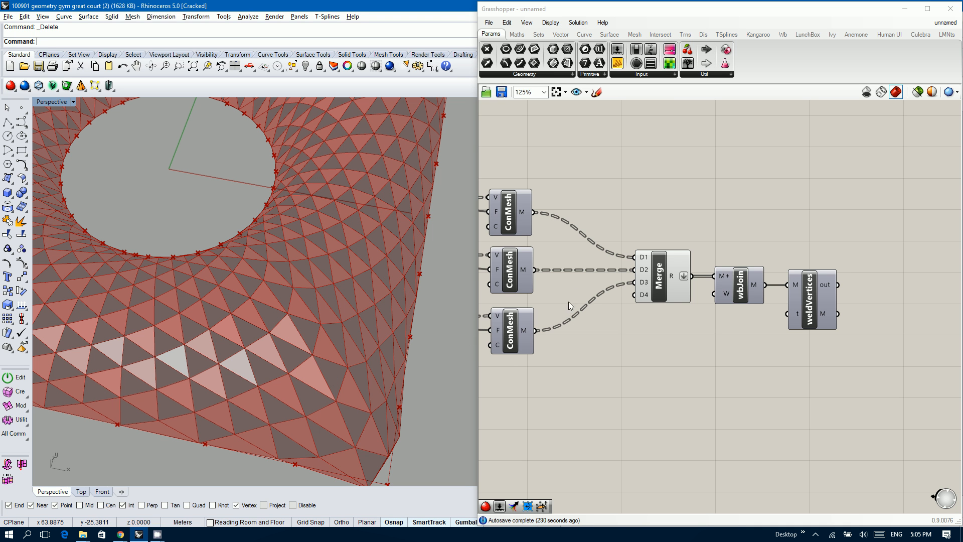
- Add a Mesh Flip component between the middle ConMesh and the final Merge
double_click(575, 273)
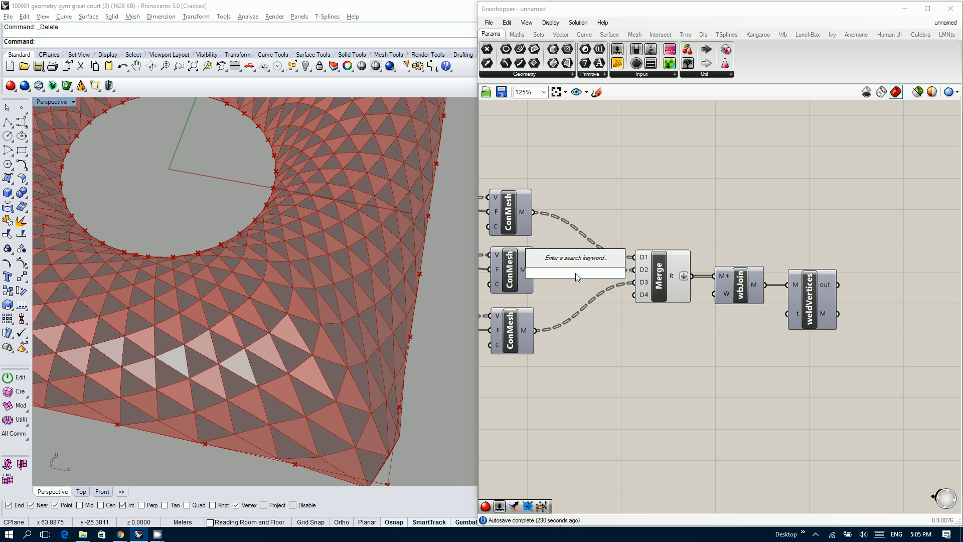
text(mesh flip)
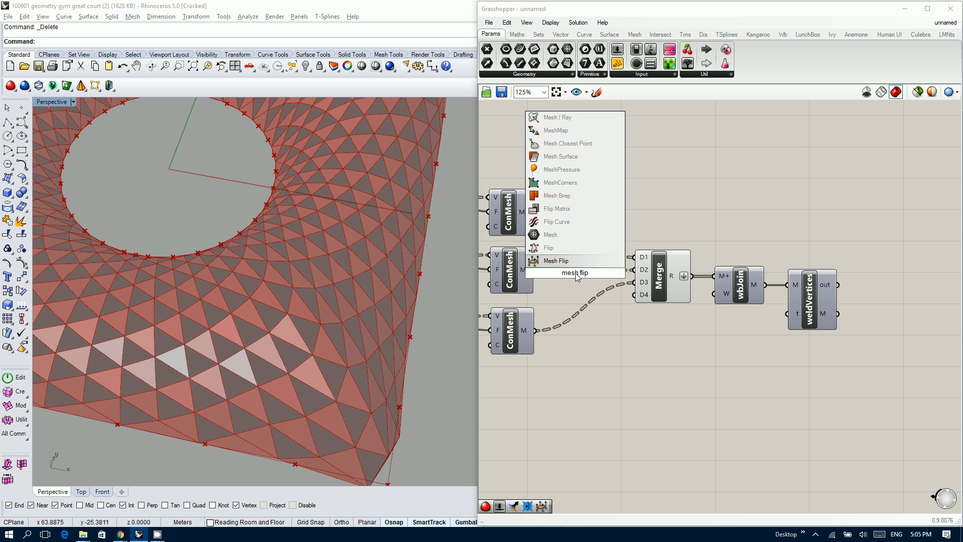
key(Return)
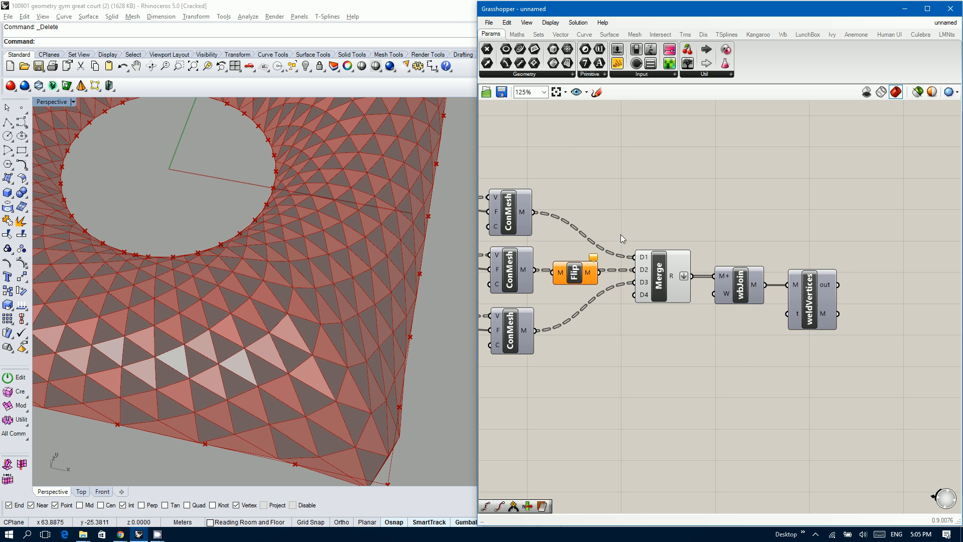
- Examine the component chain from the diamond panel component through Flip and wbJoin to weldVertices
right_drag(598, 235, 785, 216)
scroll(785, 216, down, 4)
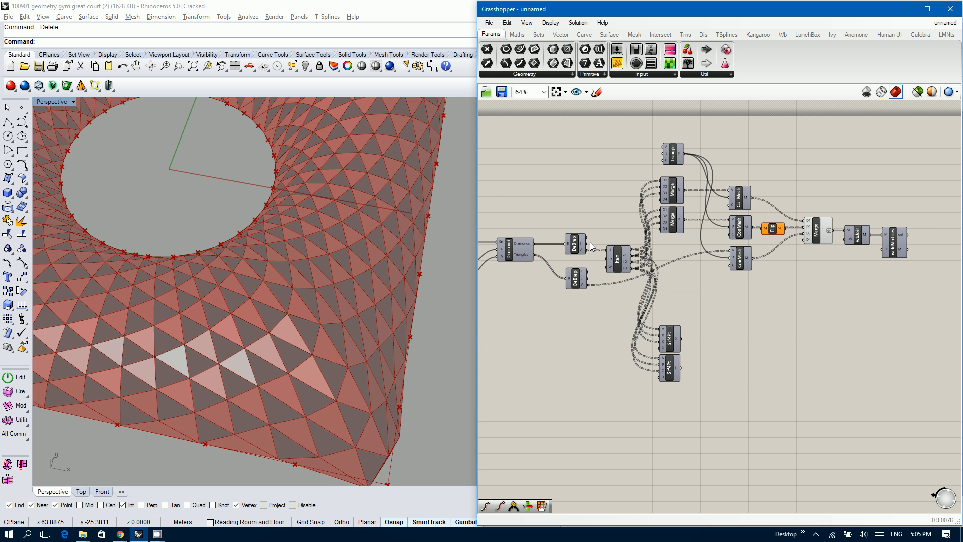
click(510, 249)
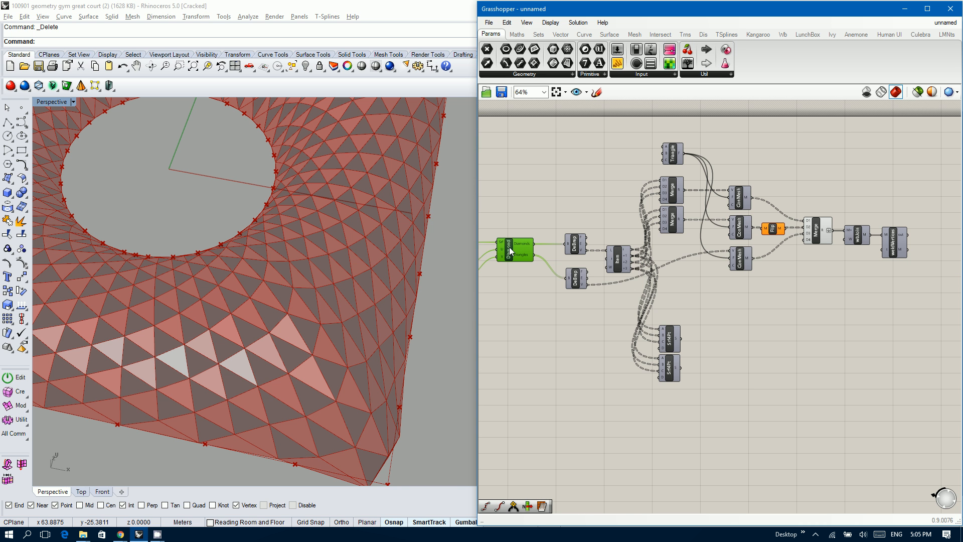
click(622, 218)
right_drag(622, 217, 573, 244)
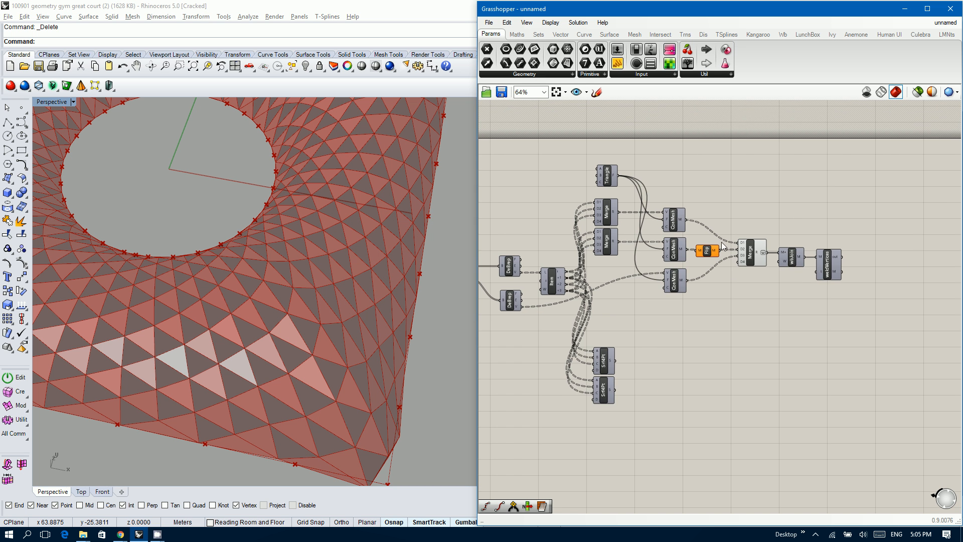
scroll(732, 249, up, 2)
click(806, 264)
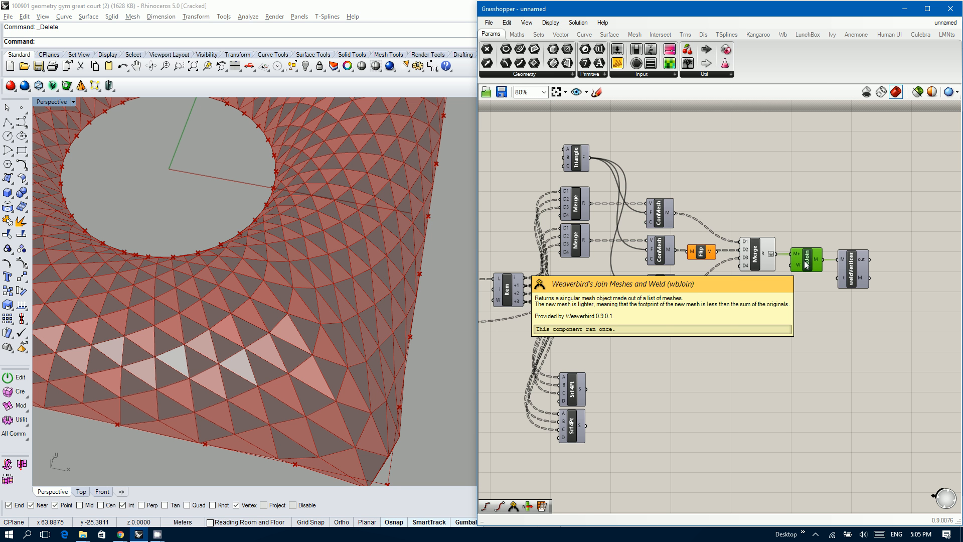
click(855, 276)
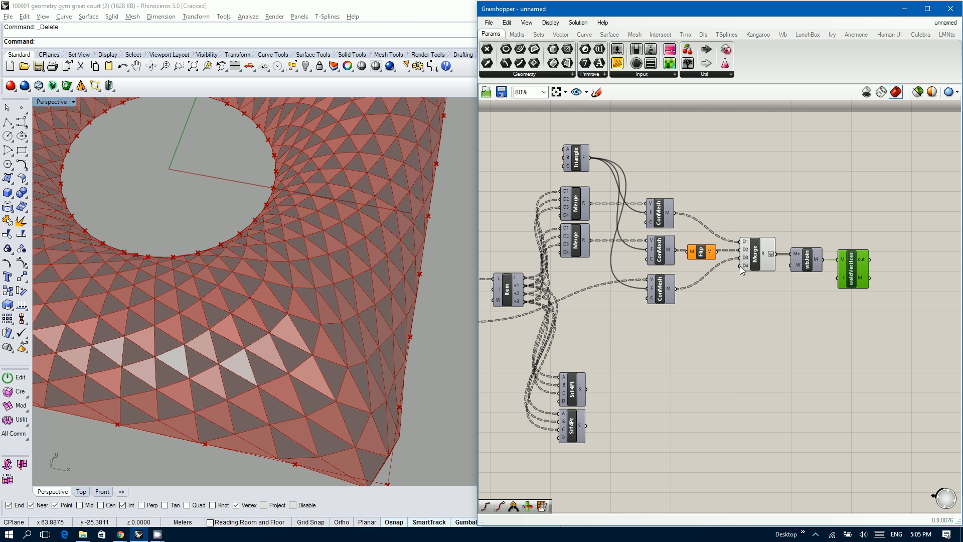
click(702, 254)
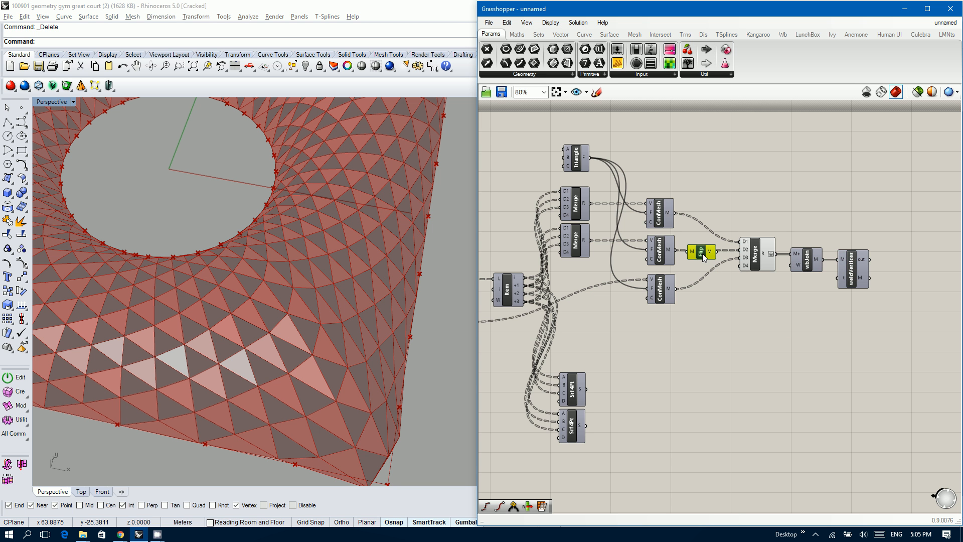
double_click(703, 240)
right_click(702, 238)
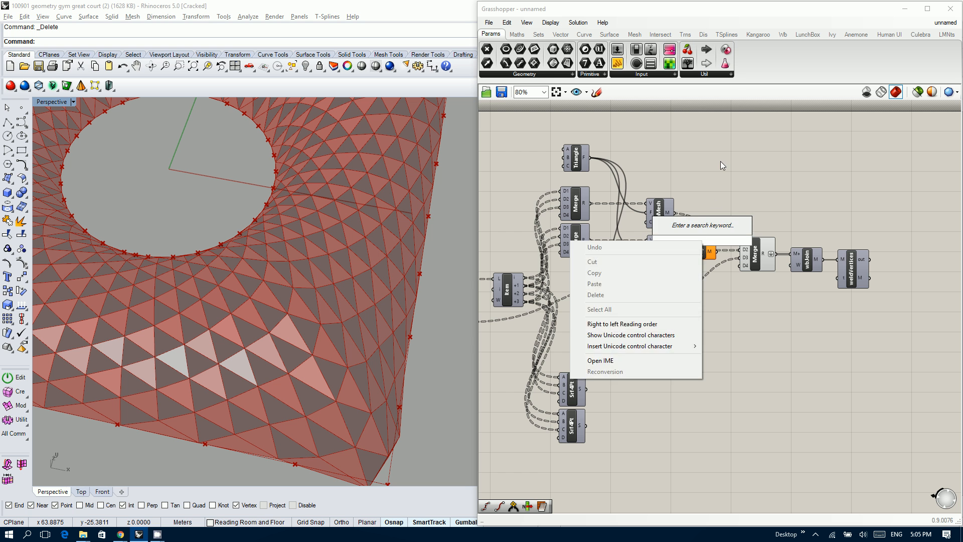
click(721, 163)
right_click(704, 233)
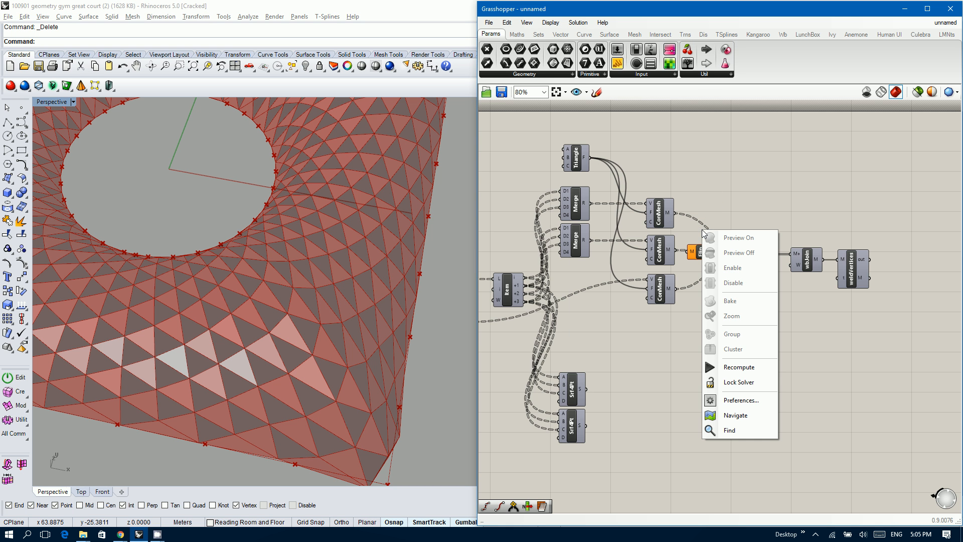
click(683, 230)
- Route the middle ConMesh output through Flip into the Merge D2 input and turn off Flip's preview
scroll(683, 231, up, 3)
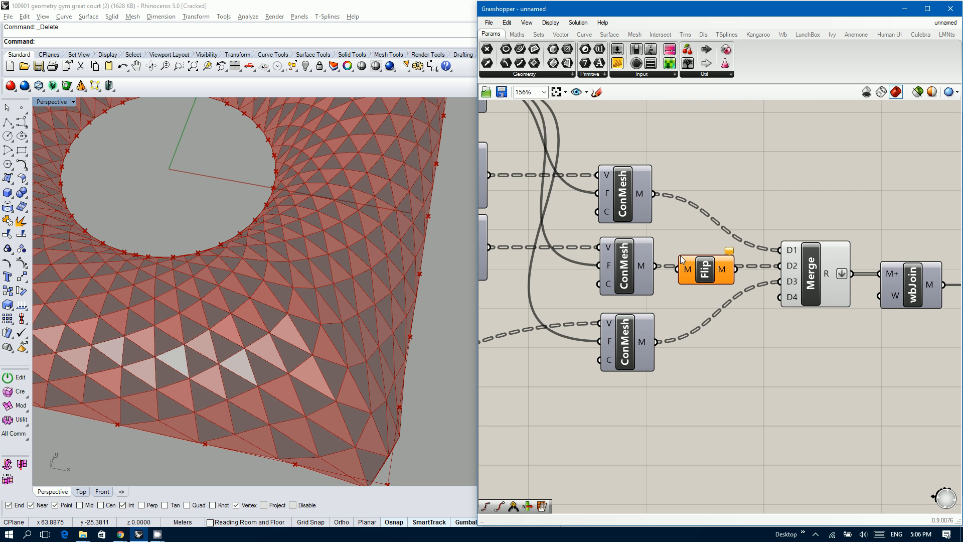
drag(656, 265, 678, 270)
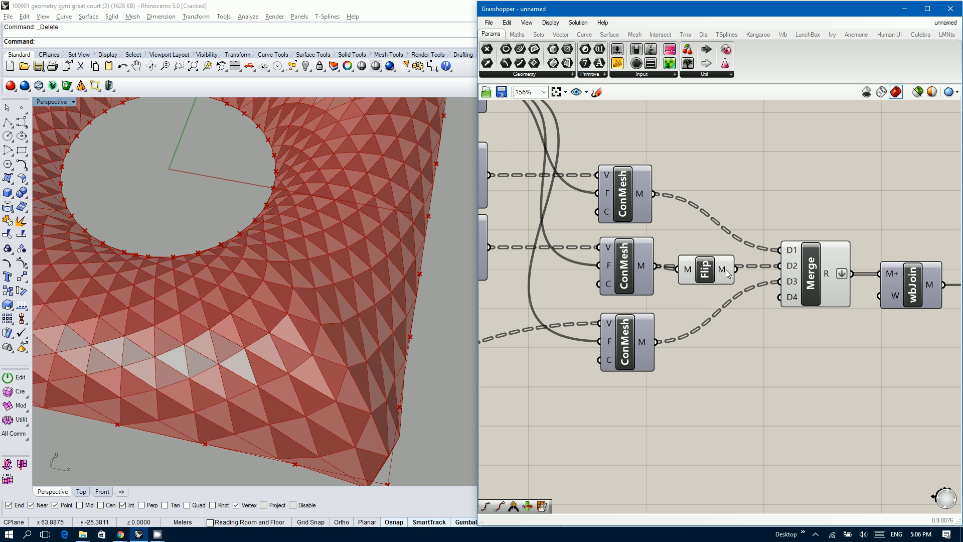
click(705, 271)
middle_click(707, 269)
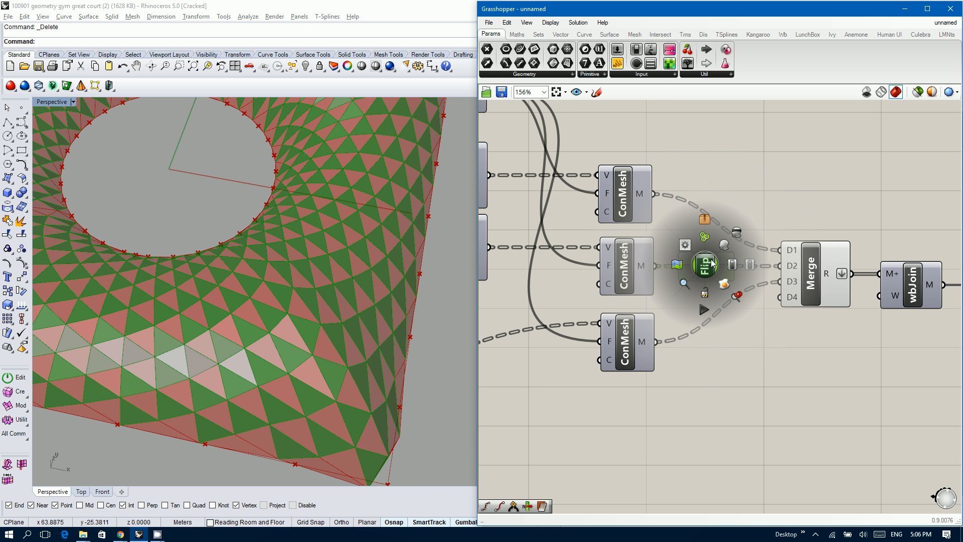
click(731, 266)
drag(734, 266, 781, 264)
drag(710, 265, 714, 265)
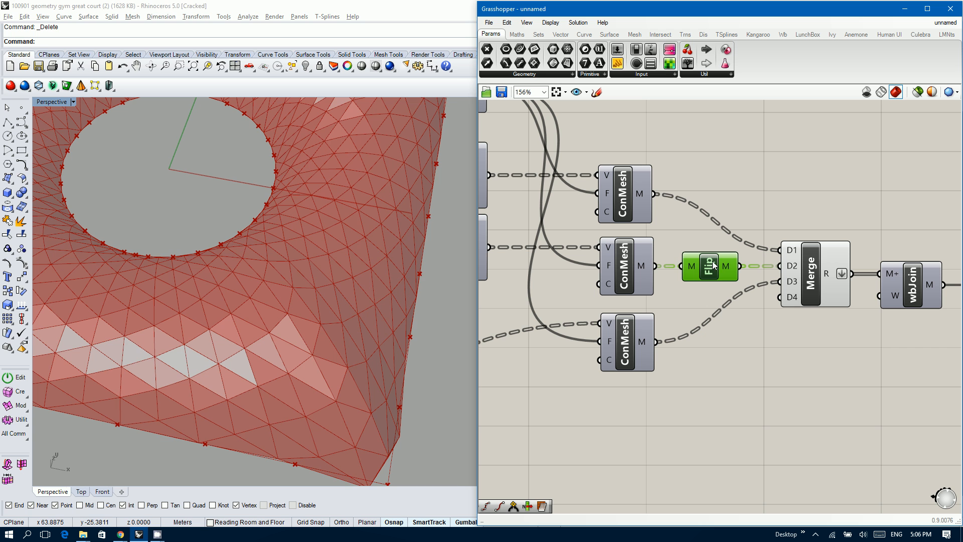
- Turn off the preview of the final Merge component and turn on the preview of weldVertices
right_drag(312, 318, 244, 321)
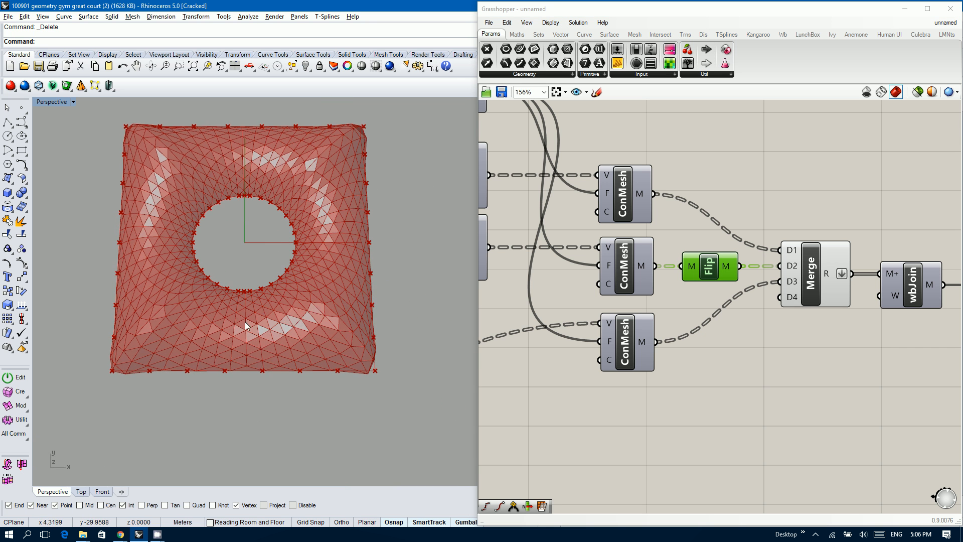
scroll(241, 328, down, 1)
scroll(267, 201, up, 2)
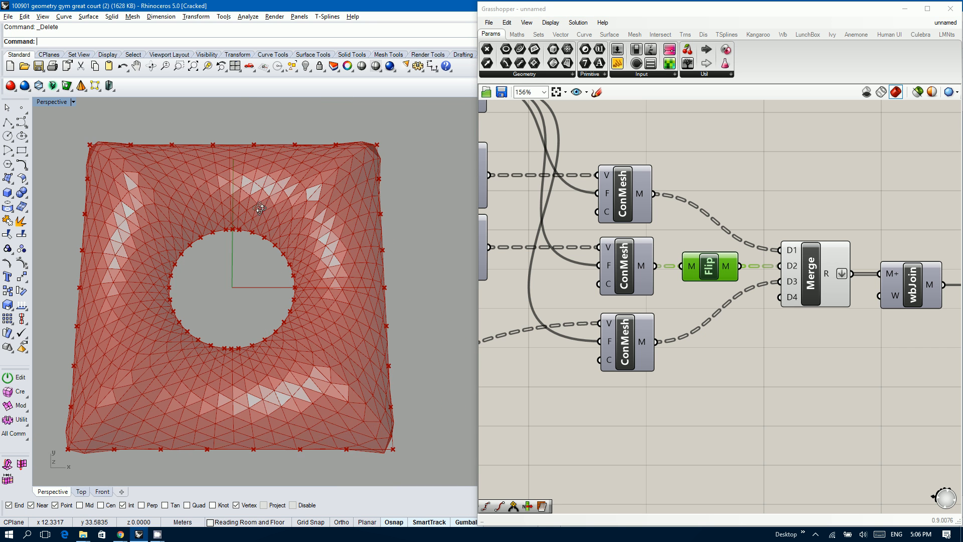
right_drag(267, 199, 253, 215)
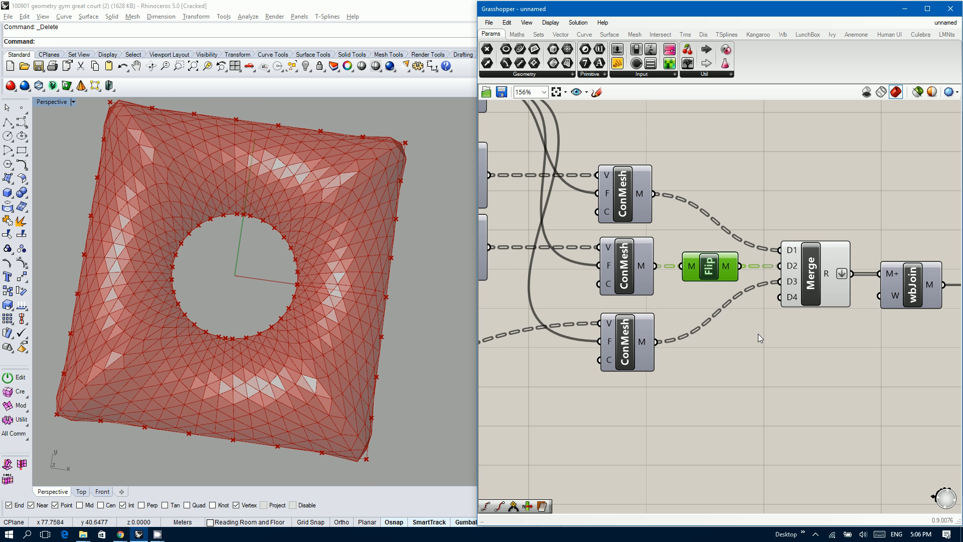
right_drag(758, 333, 675, 326)
middle_click(732, 259)
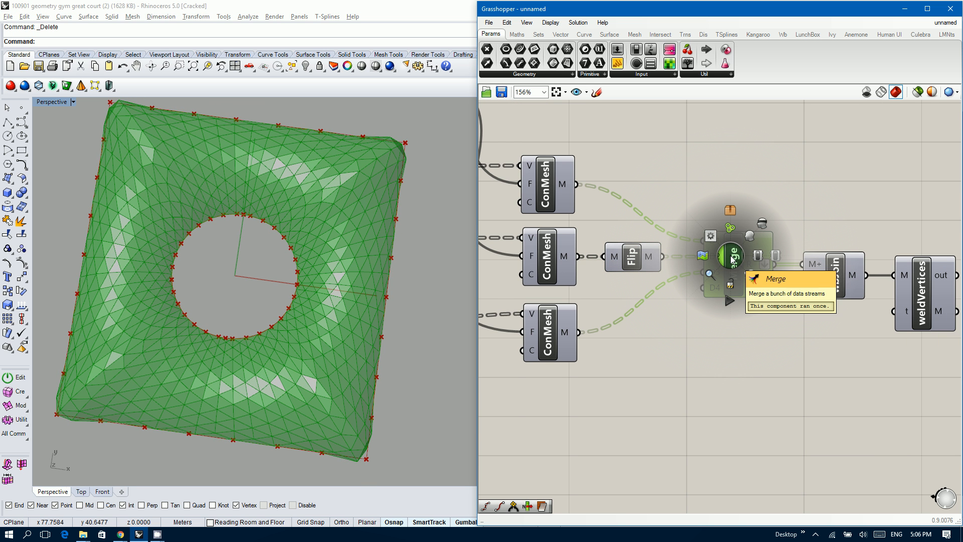
click(762, 224)
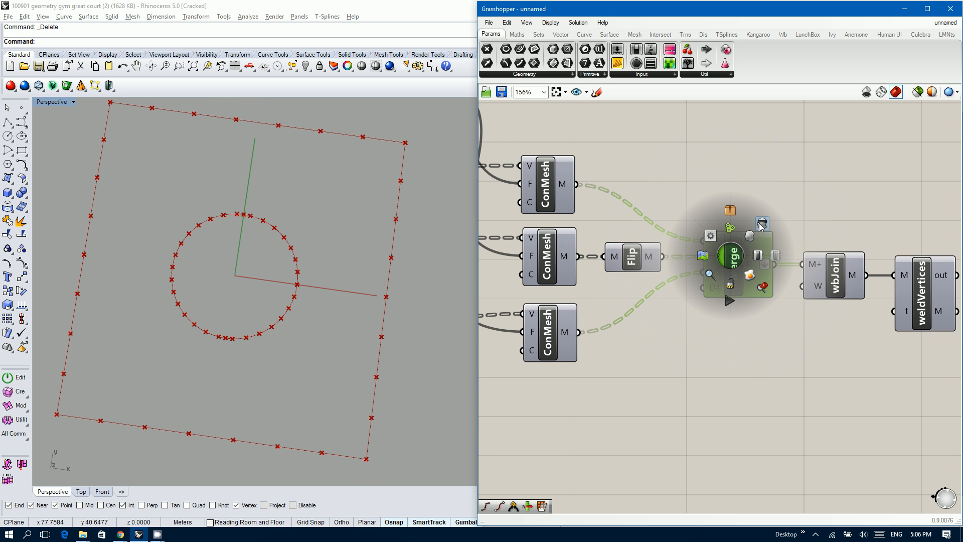
click(922, 296)
middle_click(908, 285)
click(927, 265)
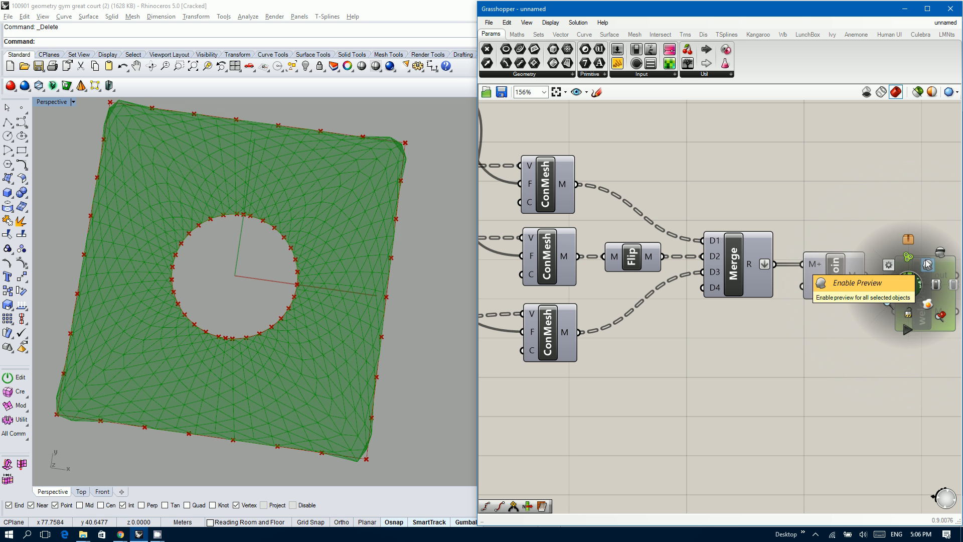
right_drag(295, 329, 351, 221)
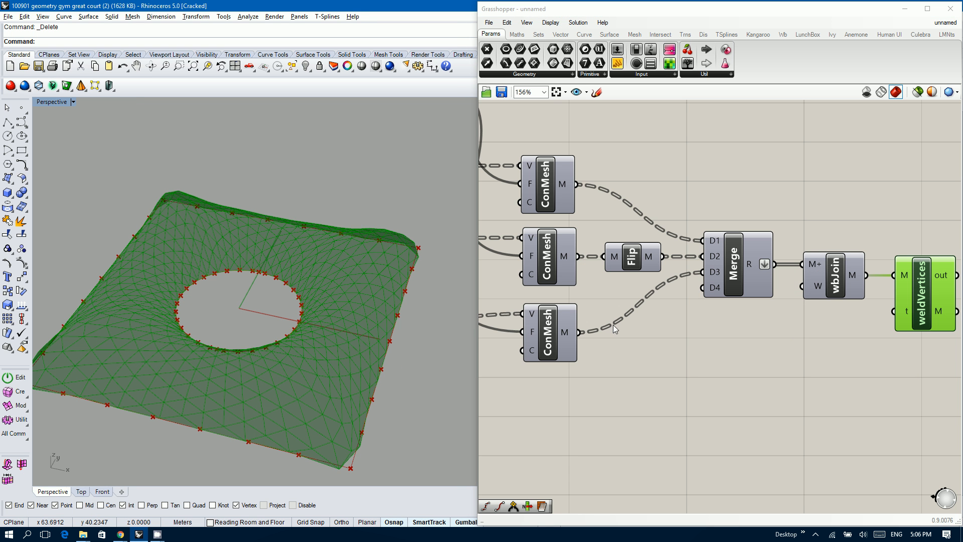
- Examine the welded roof mesh from a higher angle together with the Merge, wbJoin and weldVertices chain
click(683, 367)
scroll(488, 345, down, 2)
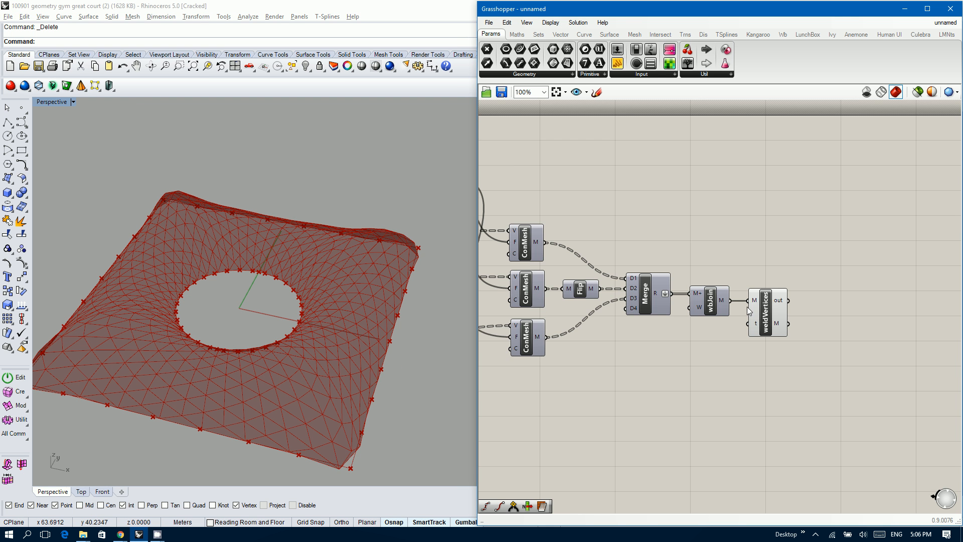
scroll(778, 312, up, 1)
scroll(778, 312, up, 1)
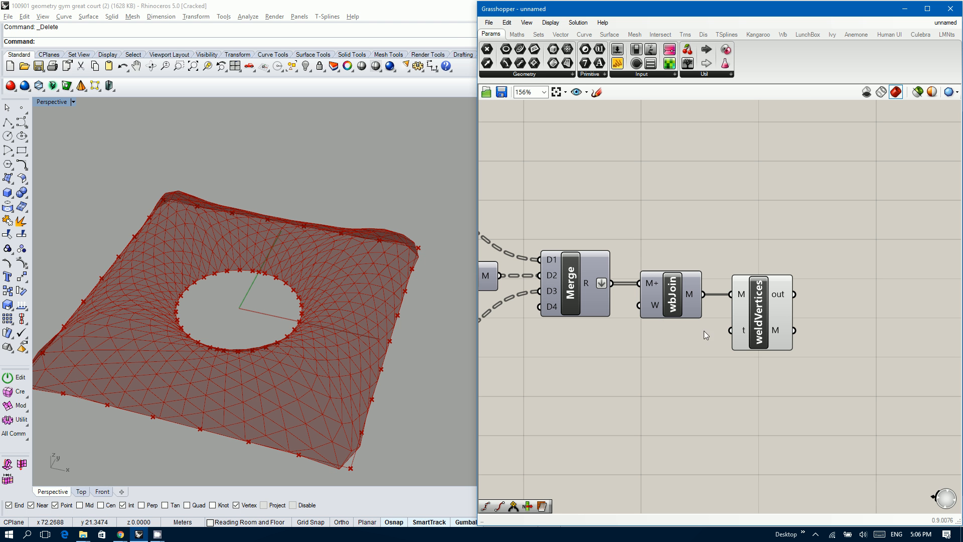
right_drag(371, 331, 335, 345)
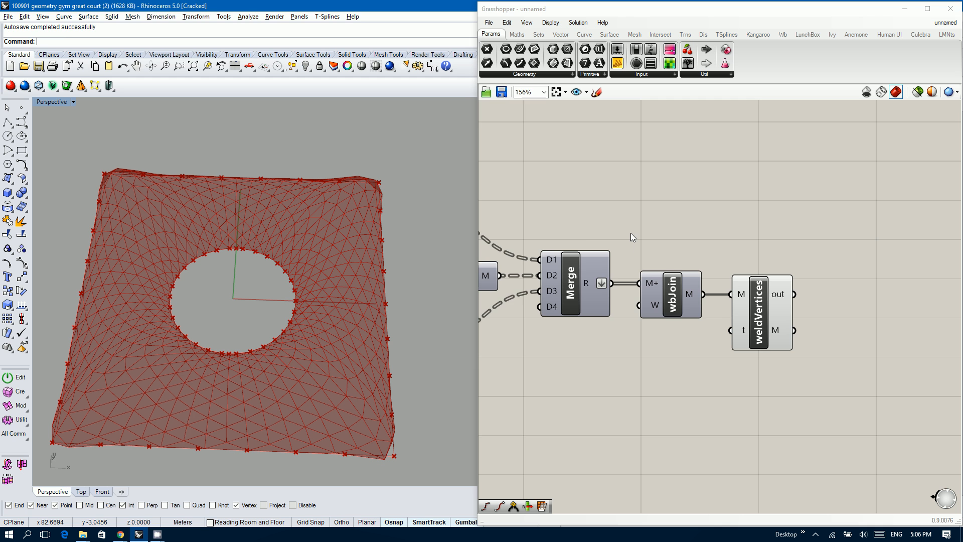
right_drag(631, 232, 727, 241)
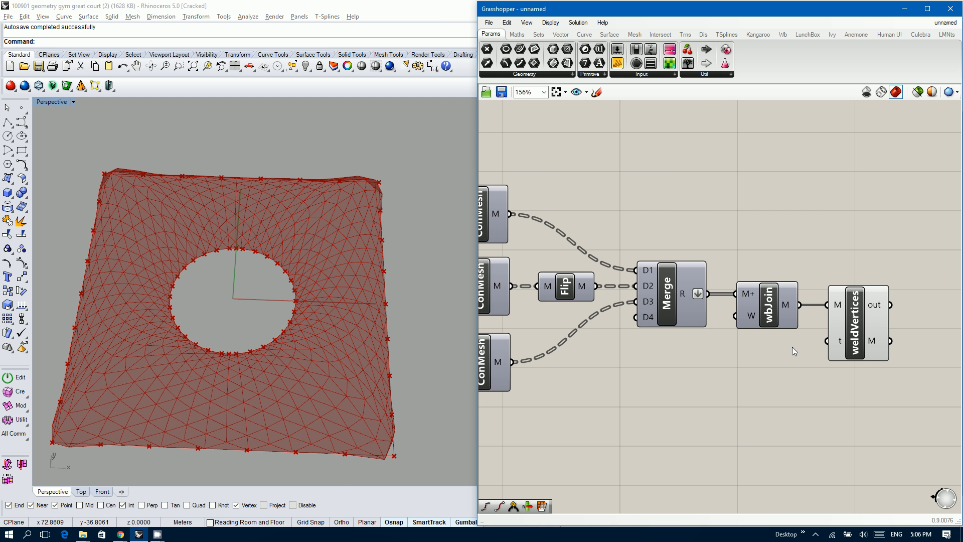
- Set the U Divisions of the diamond panel component to 128 and check the denser roof mesh from above
scroll(793, 347, down, 4)
scroll(555, 355, up, 4)
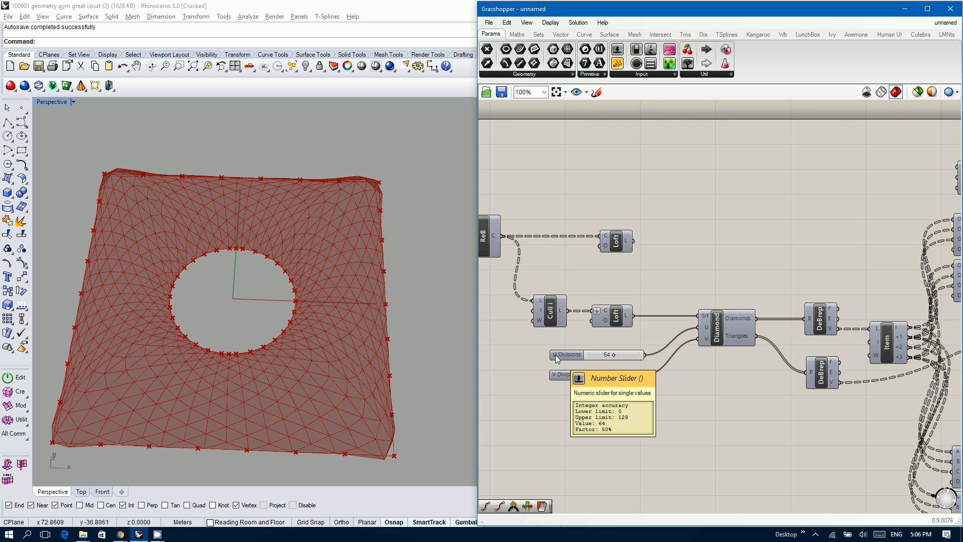
scroll(602, 354, up, 3)
click(601, 355)
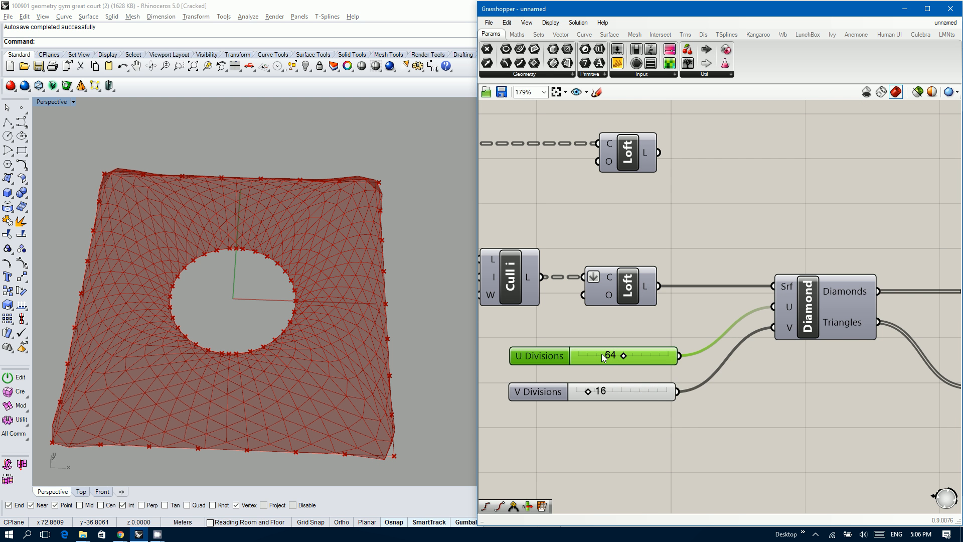
double_click(602, 356)
text(128)
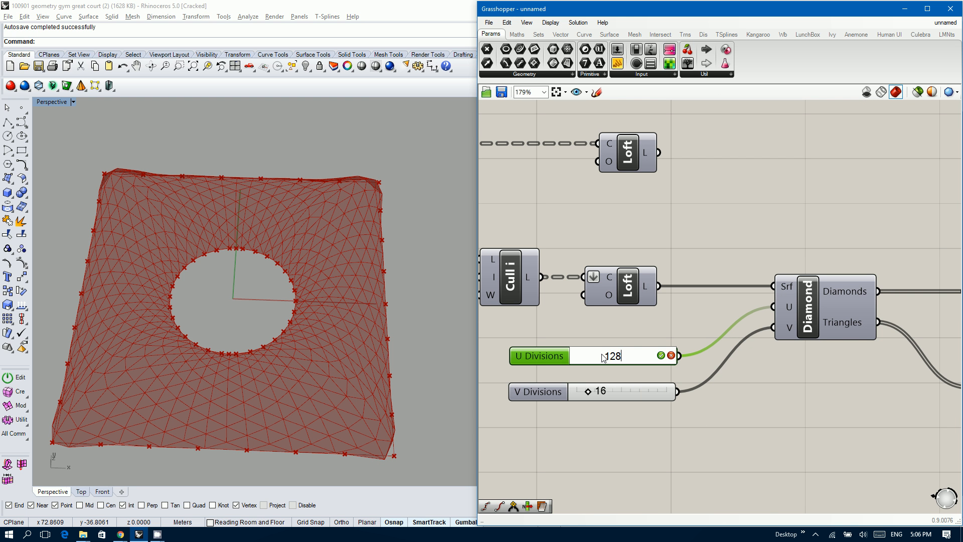
key(Return)
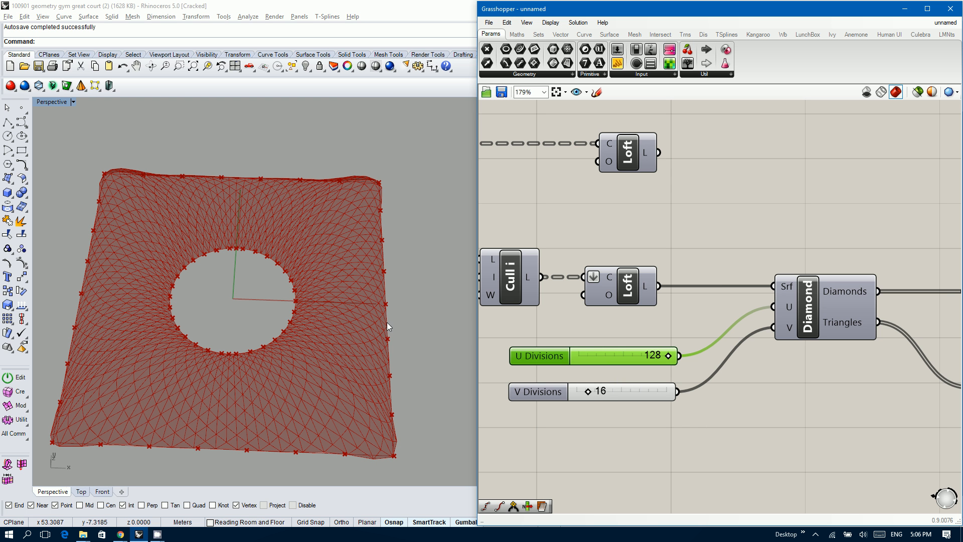
click(330, 302)
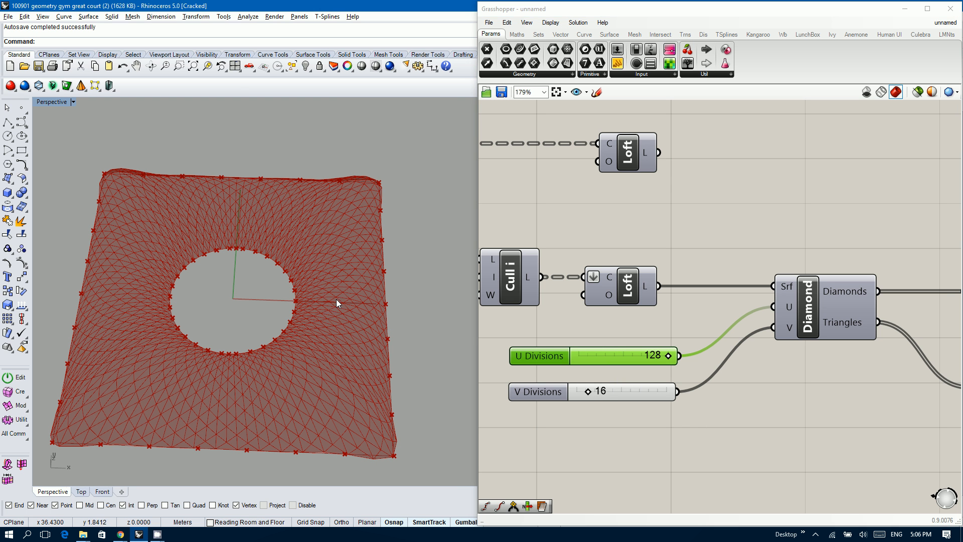
right_drag(336, 299, 326, 346)
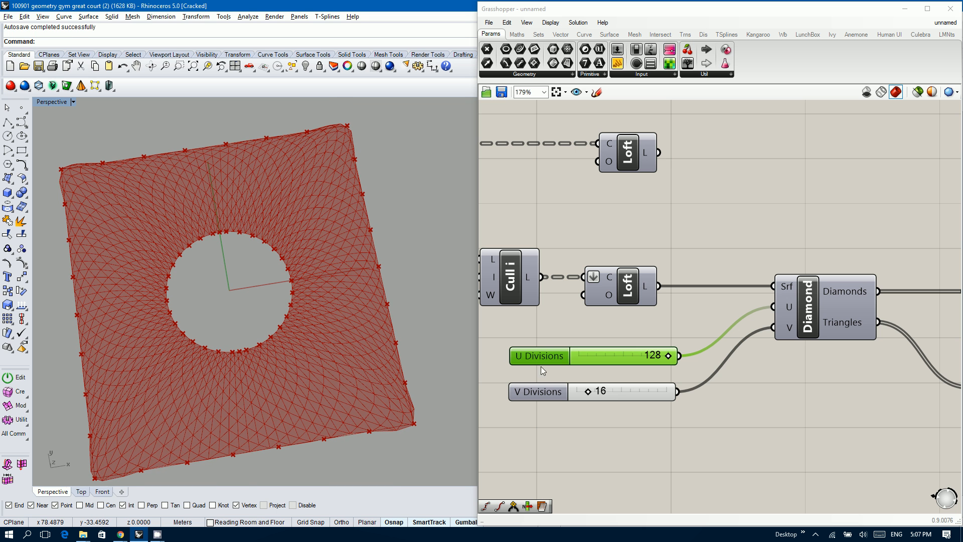
- Try 24 V Divisions for the diamond panels, and return the value to 16
double_click(613, 389)
text(24)
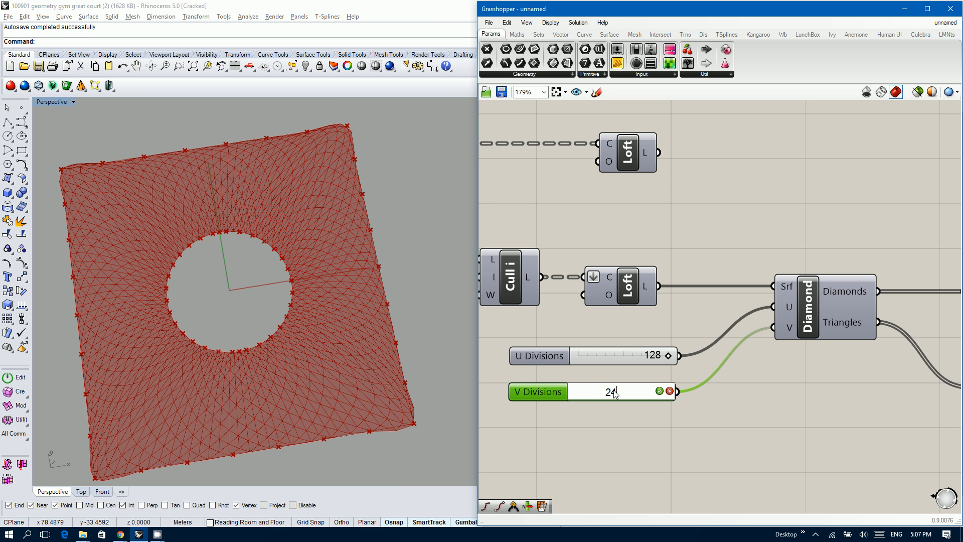
key(Return)
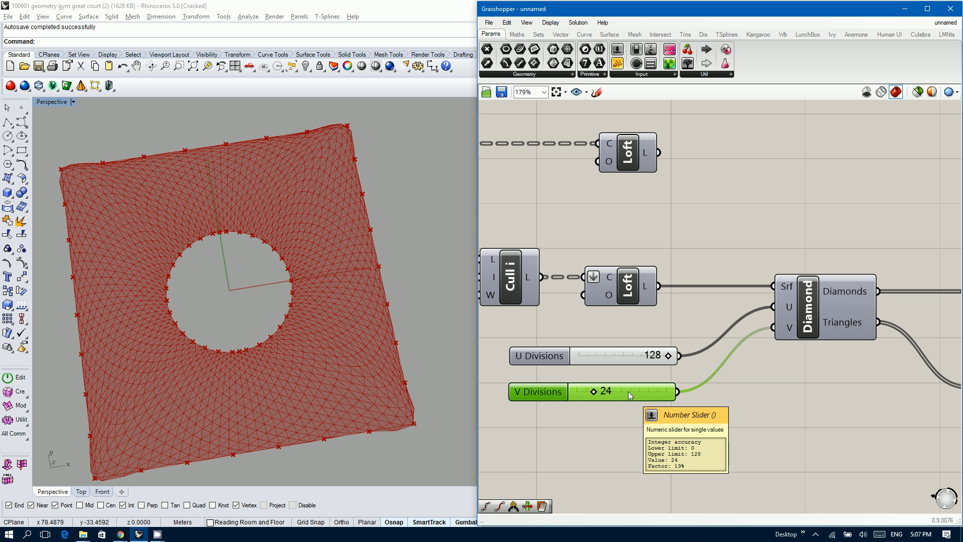
double_click(628, 392)
text(16)
key(Return)
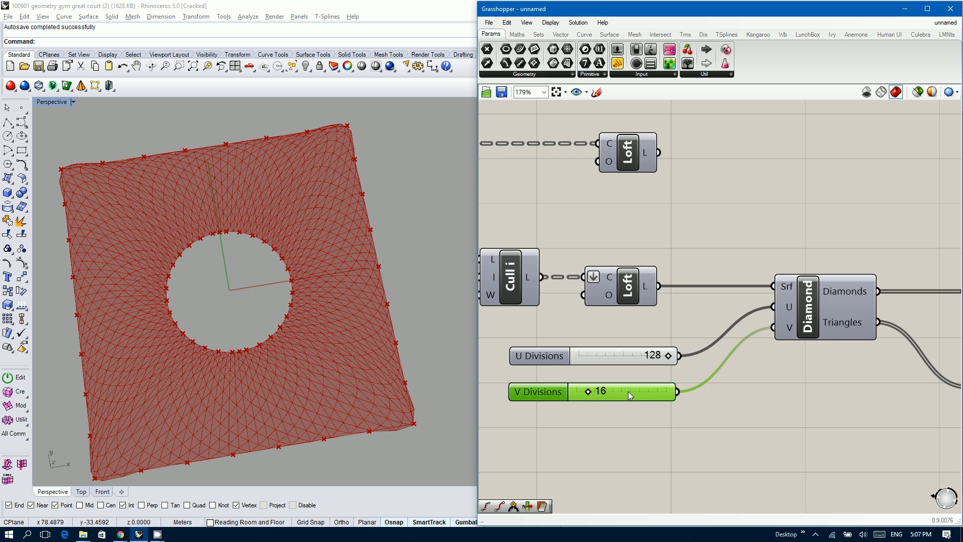
- Move the upper, unconnected Loft component farther up the canvas and turn on its preview
scroll(595, 402, down, 4)
right_drag(750, 286, 673, 295)
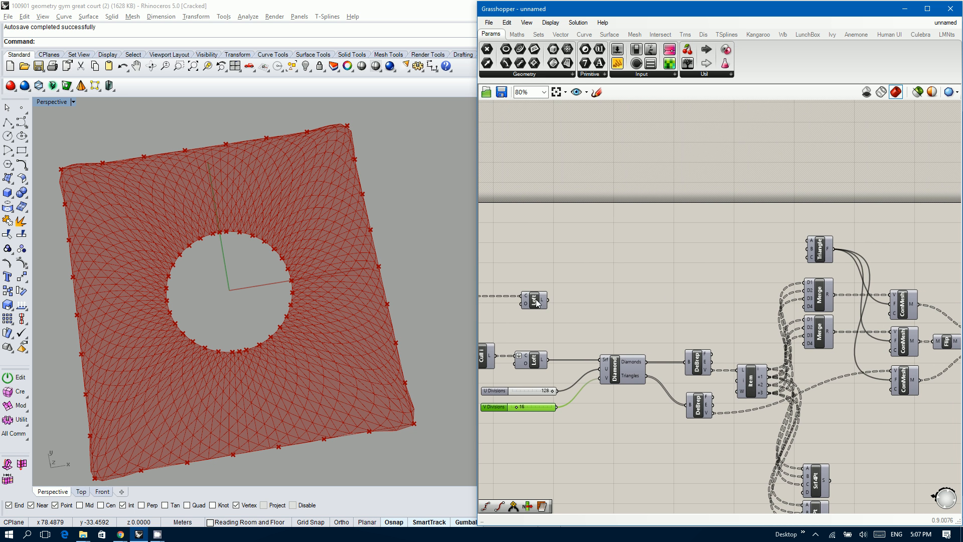
drag(538, 302, 537, 217)
middle_click(536, 215)
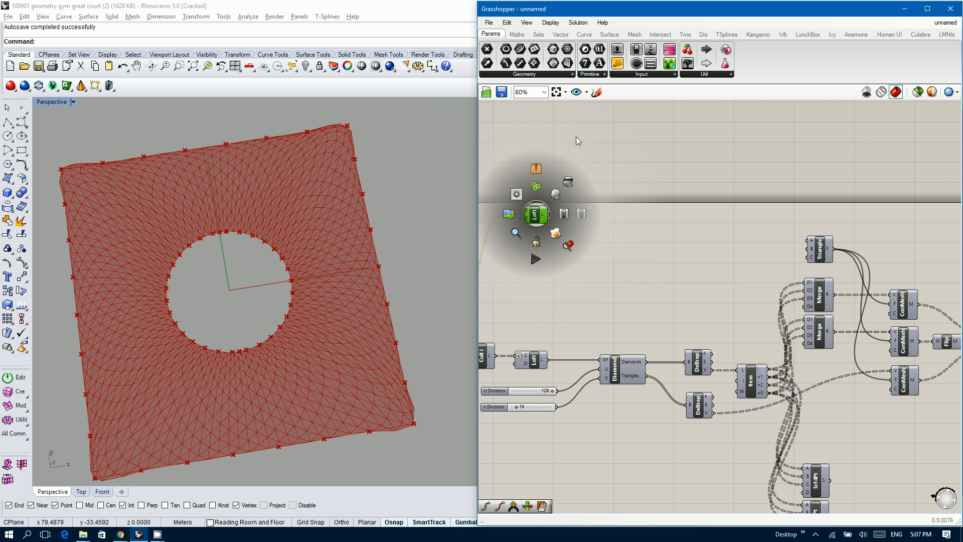
click(555, 194)
- Turn off the preview of the weldVertices component
right_drag(666, 258, 507, 243)
middle_click(936, 354)
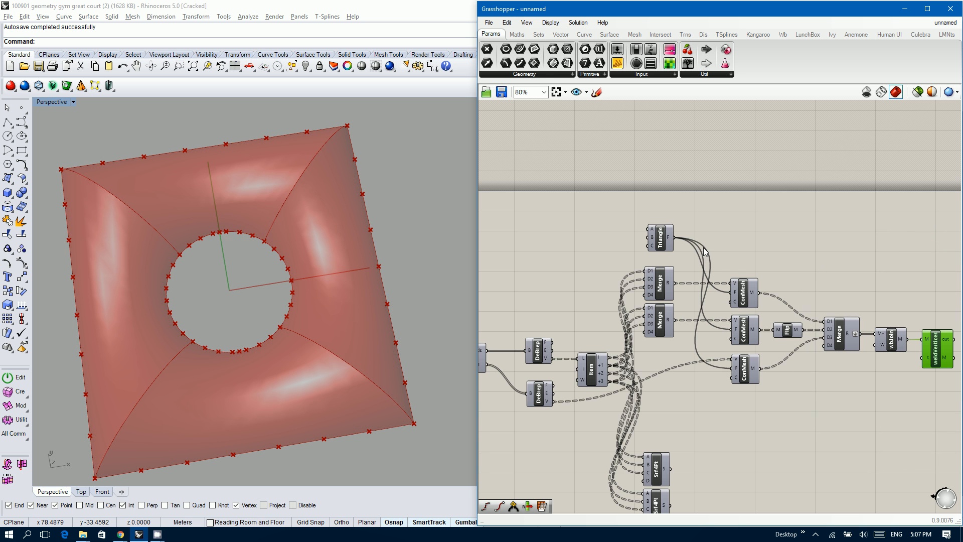
right_click(561, 232)
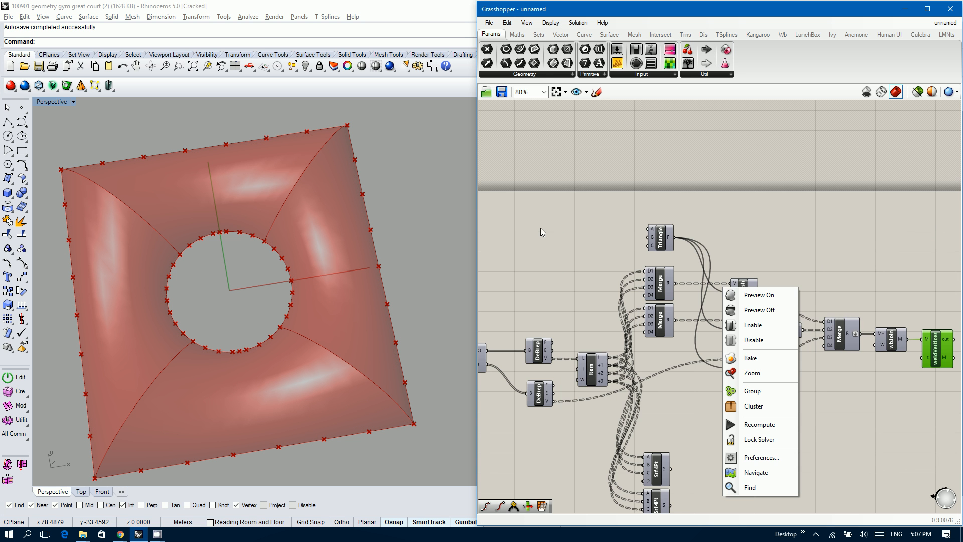
- Flatten the L output of the upper Loft component
right_drag(541, 228, 713, 260)
scroll(639, 241, up, 1)
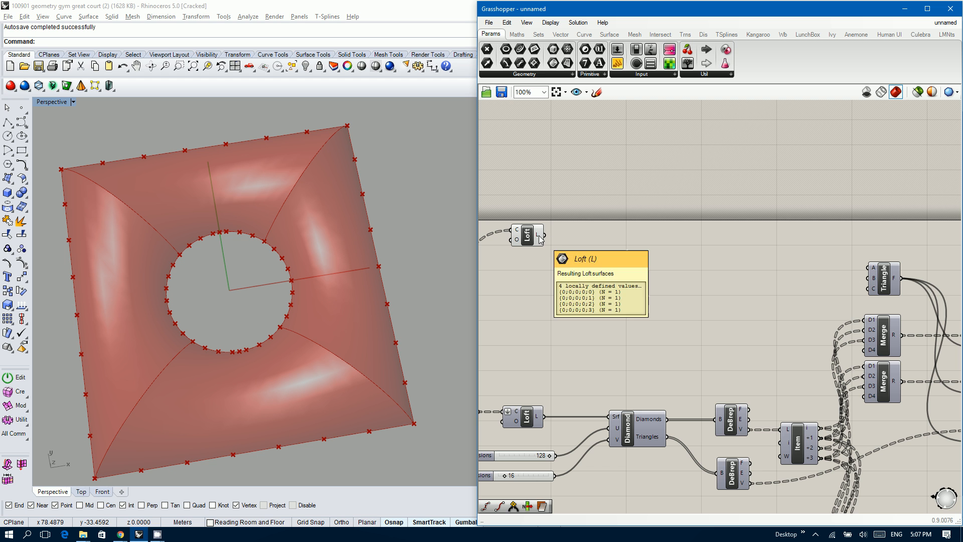
right_click(540, 239)
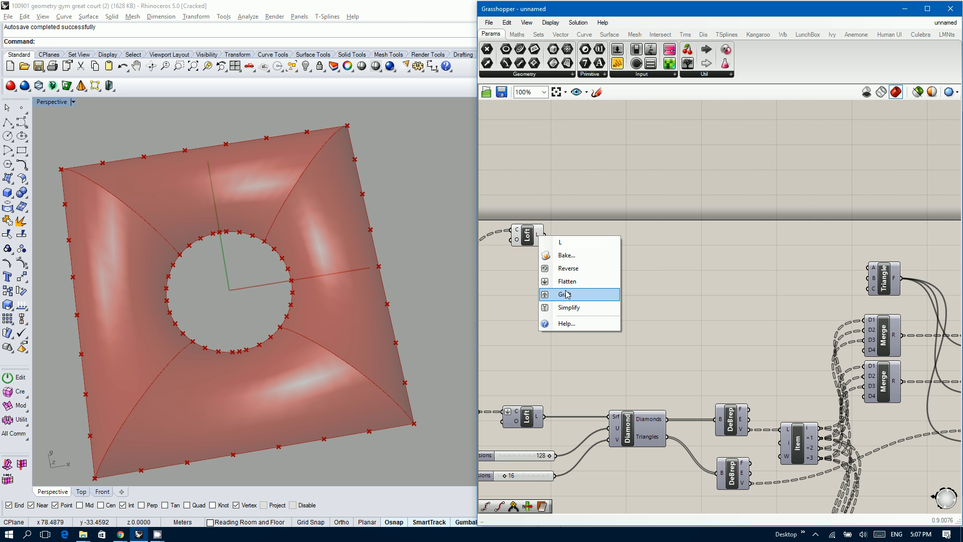
click(567, 281)
mouse_move(538, 238)
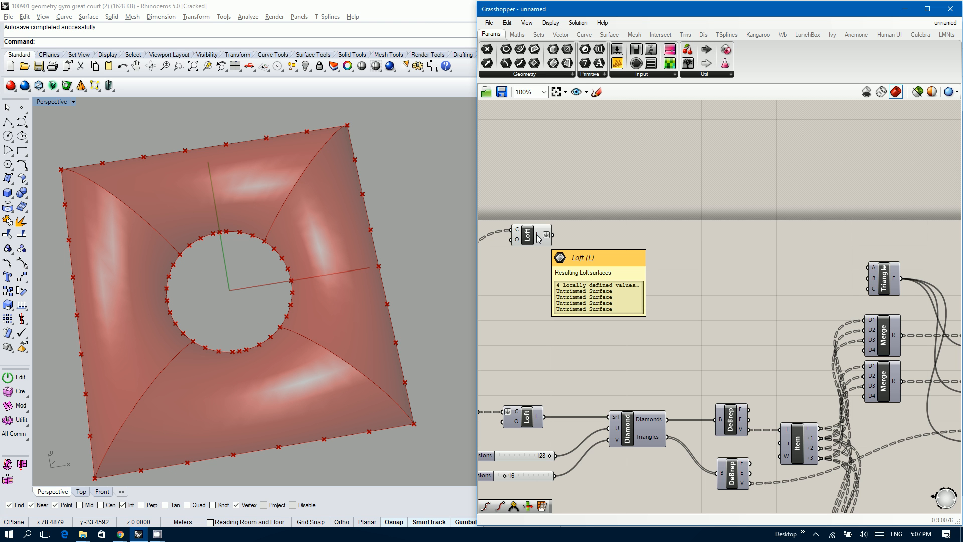
- Add a Mesh Surface (Mesh UV) component and connect the flattened Loft output to its S input
double_click(623, 227)
text(mesh uv)
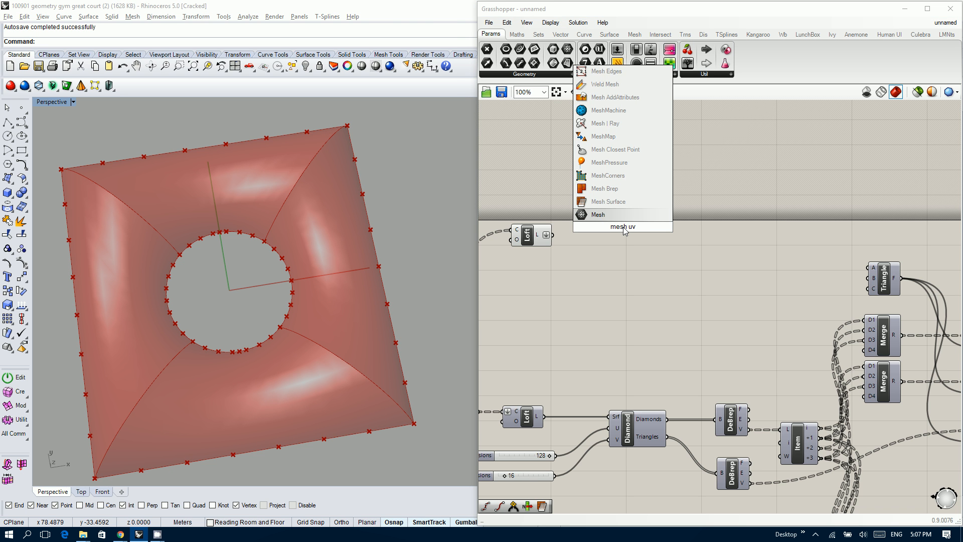
key(Up)
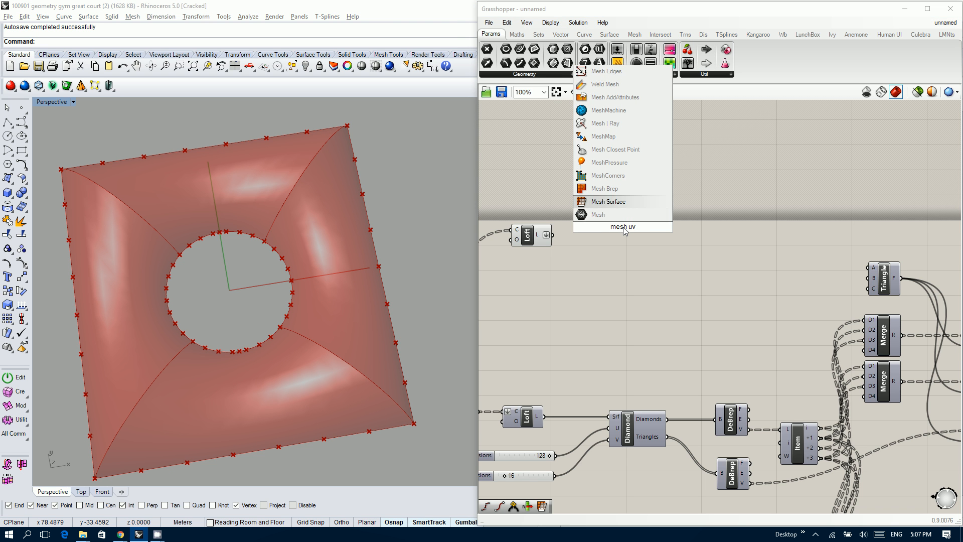
key(Return)
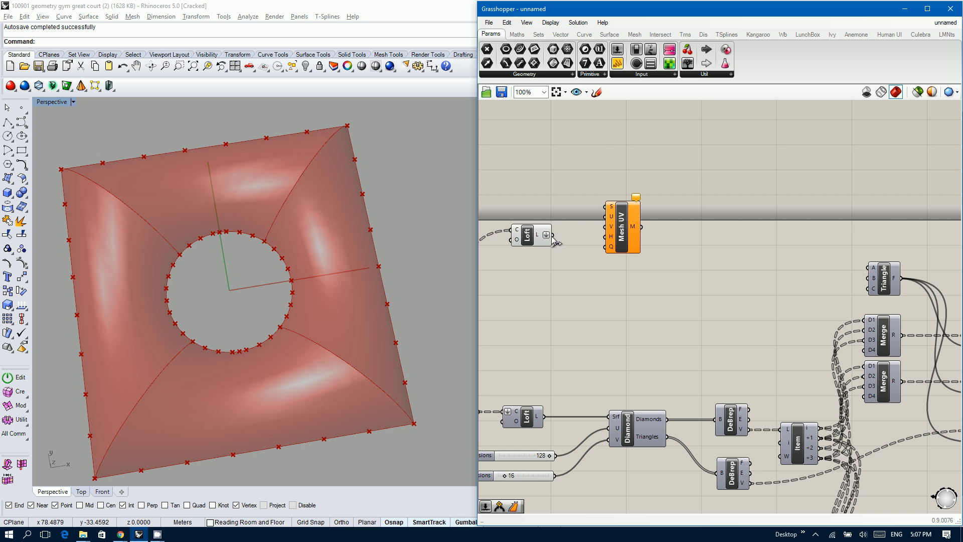
drag(552, 234, 648, 249)
- Add a number slider below the upper Loft with integer rounding and a maximum of 16
right_drag(555, 200, 594, 200)
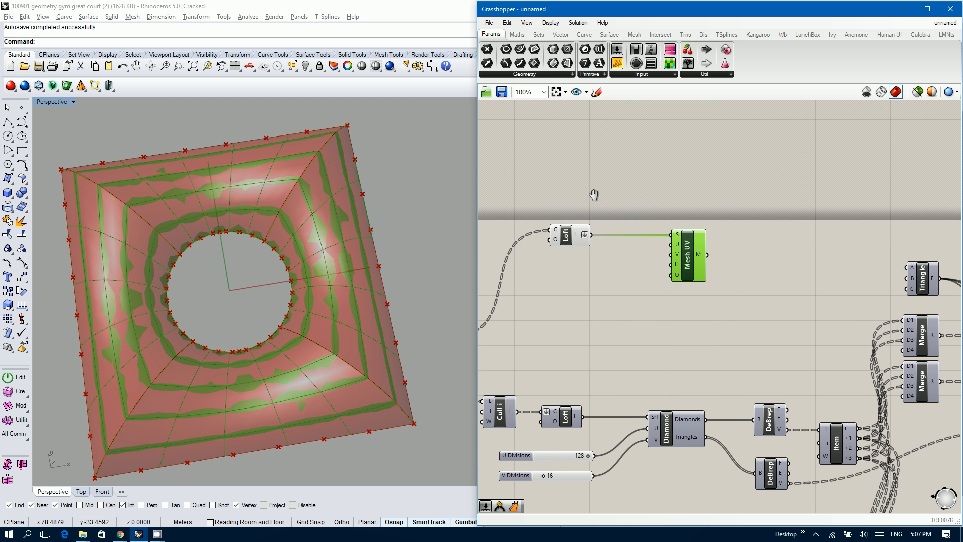
drag(599, 185, 574, 258)
double_click(551, 261)
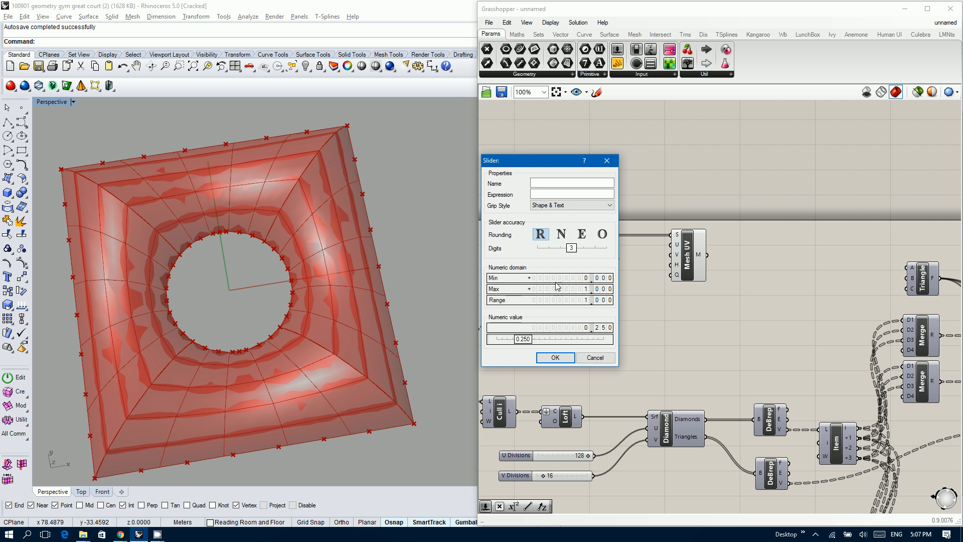
double_click(557, 289)
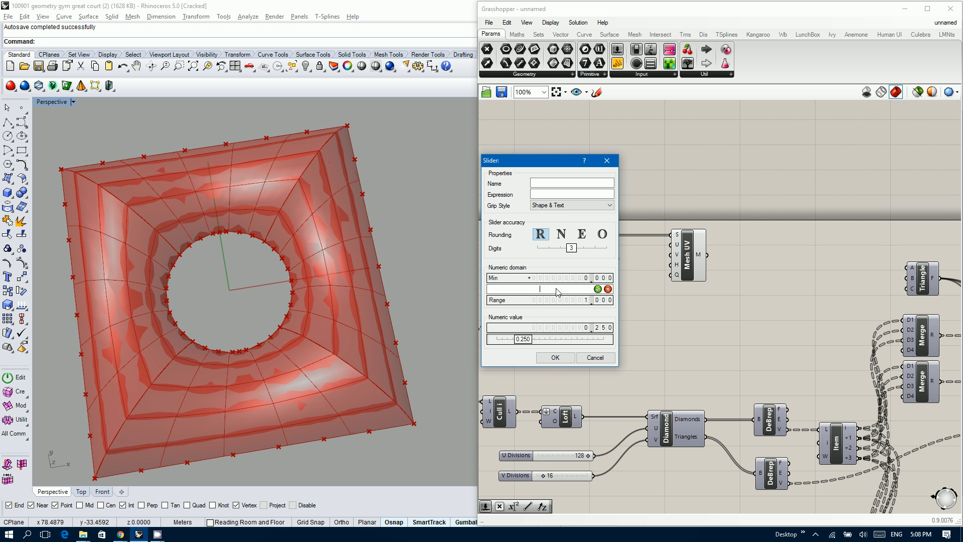
click(562, 233)
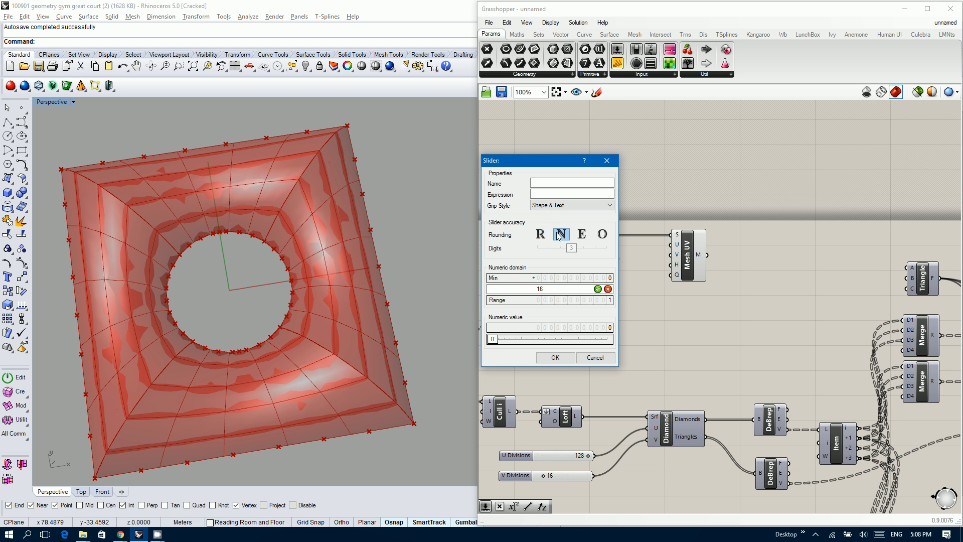
click(561, 353)
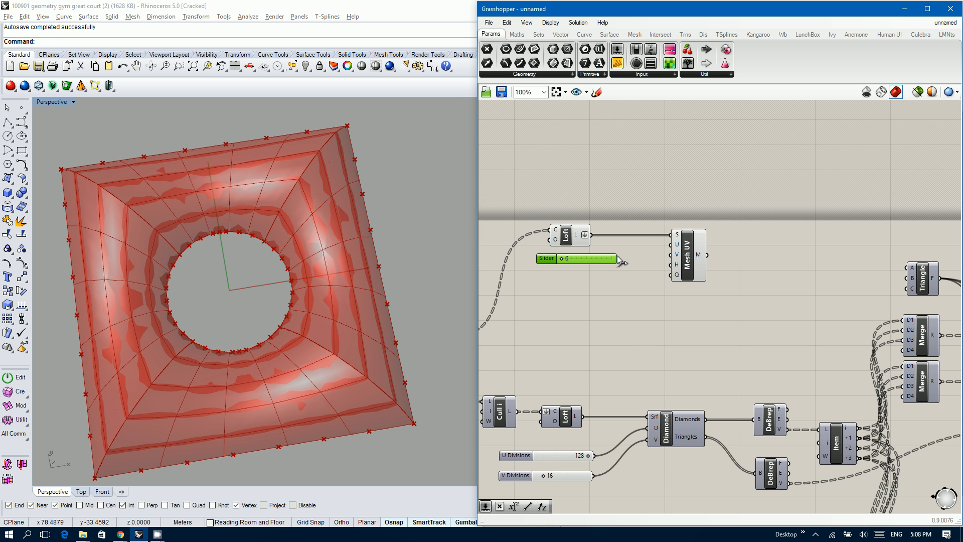
- Drive Mesh UV's U and V inputs with the slider and a copy of it, with U Count 8 and V Count 5
drag(617, 258, 670, 244)
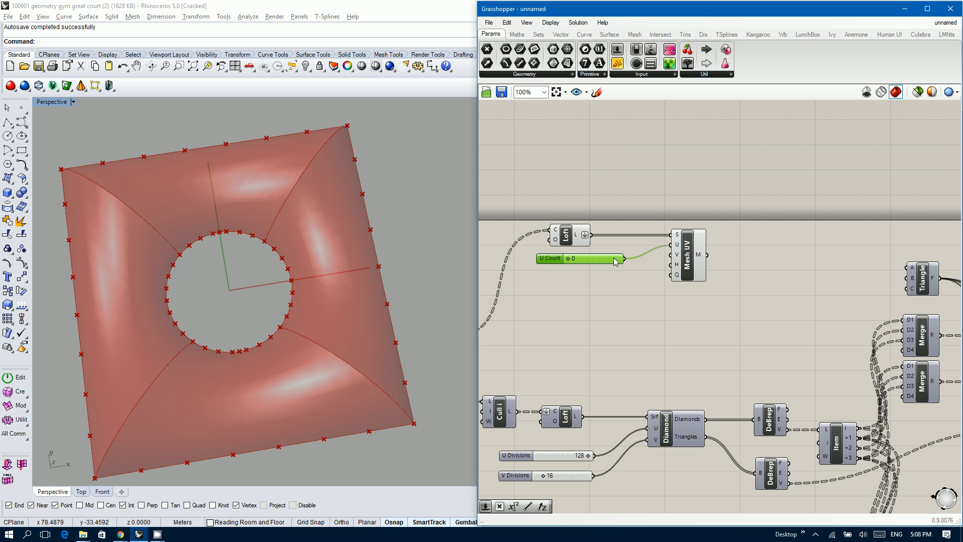
alt+drag(614, 258, 667, 254)
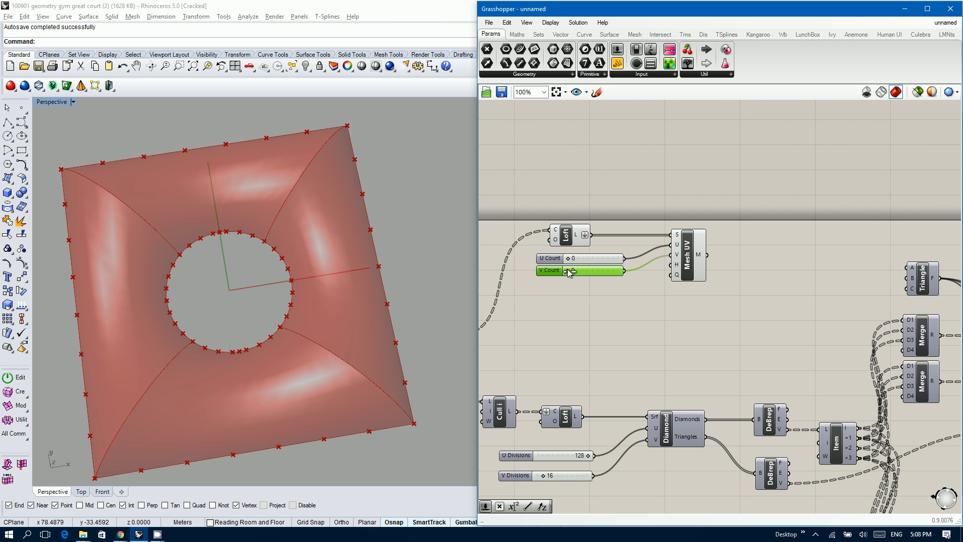
drag(569, 272, 592, 259)
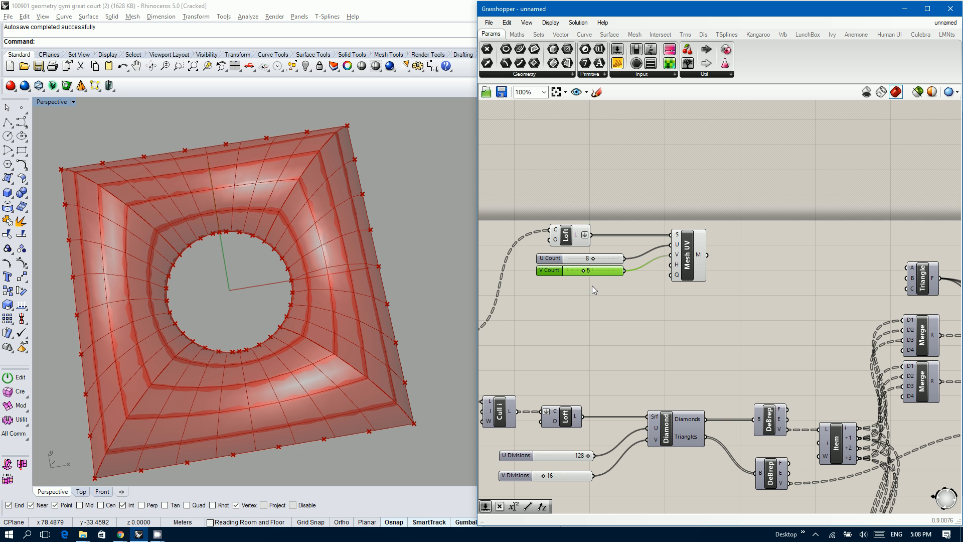
- Turn off the preview of the Loft feeding Mesh UV so that only the mesh is displayed
right_drag(248, 274, 236, 258)
click(574, 243)
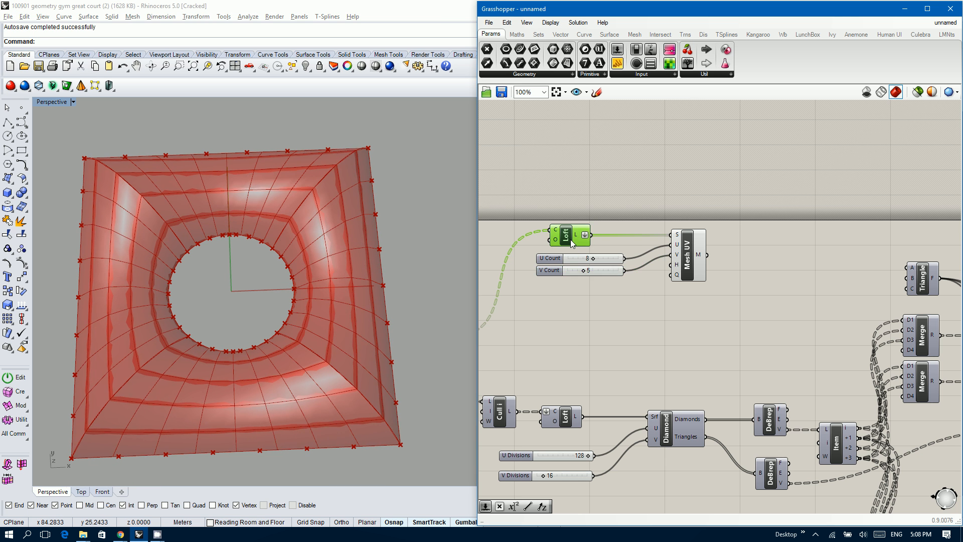
middle_click(572, 243)
click(601, 198)
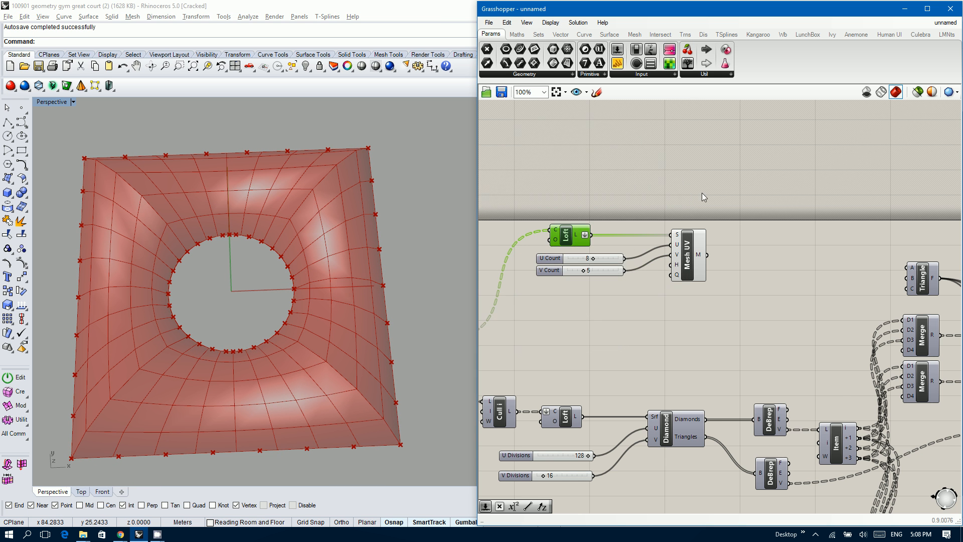
- Add a Weaverbird Join Meshes and Weld (wbJoin) component after Mesh UV and connect the Mesh UV output to its M+ input
right_drag(702, 193, 588, 195)
double_click(715, 251)
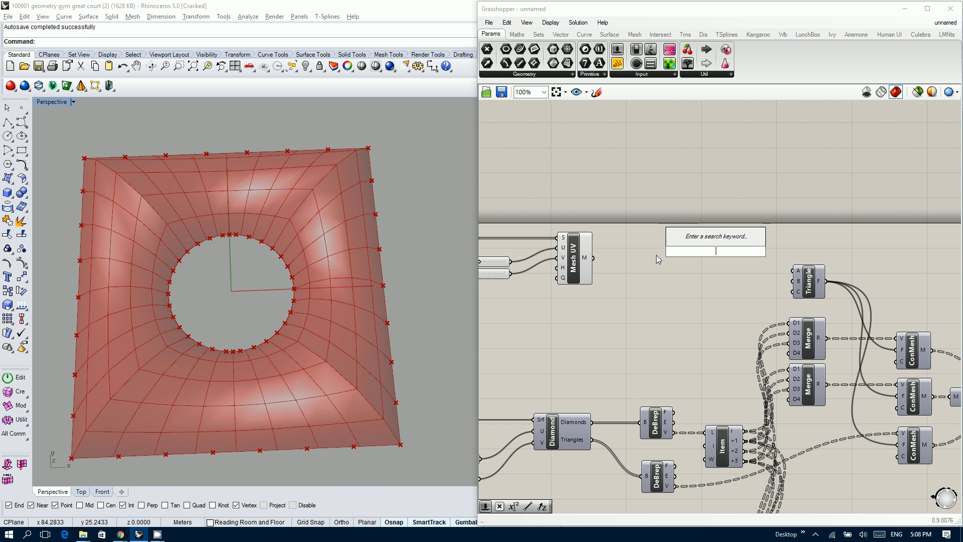
text(wbo)
key(BackSpace)
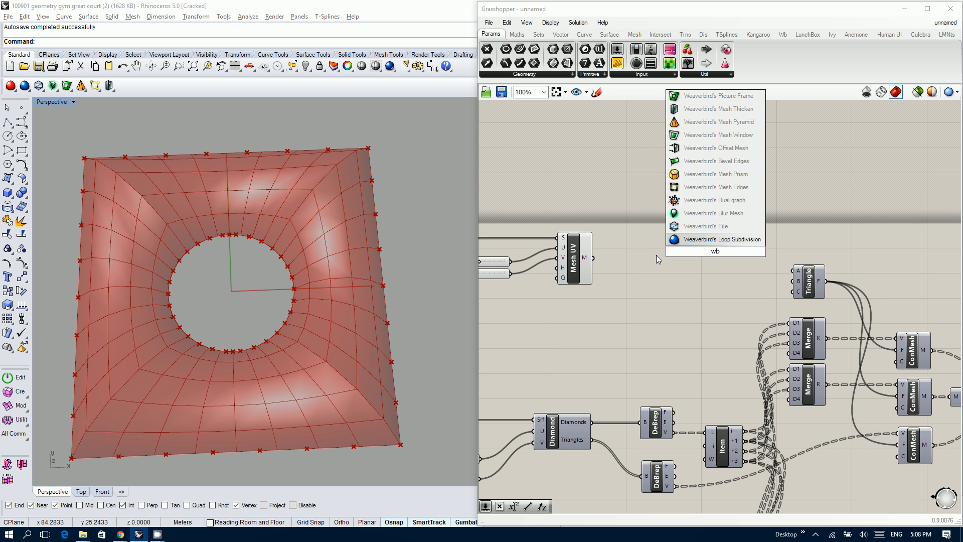
text(joi)
key(Return)
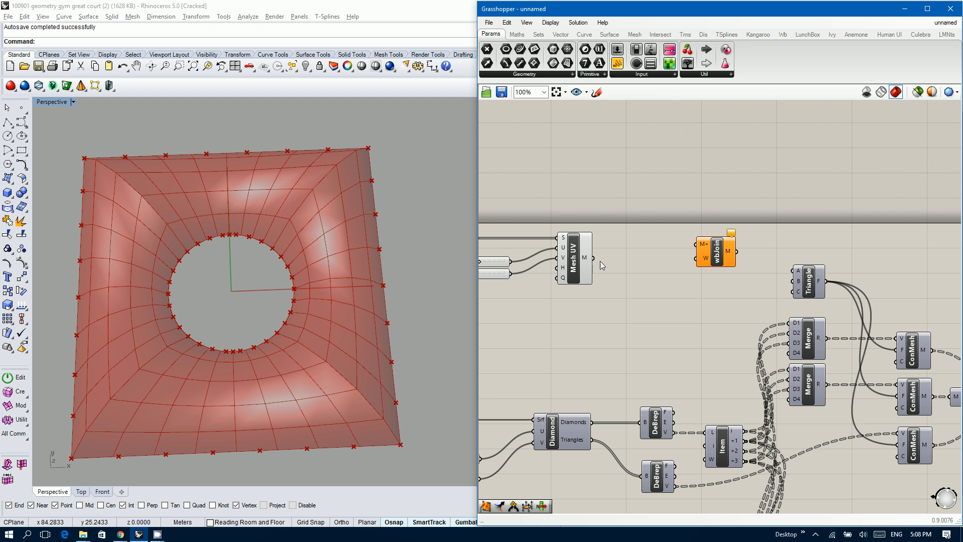
drag(597, 260, 653, 265)
- Turn off the previews of the Mesh UV and wbJoin components
click(580, 266)
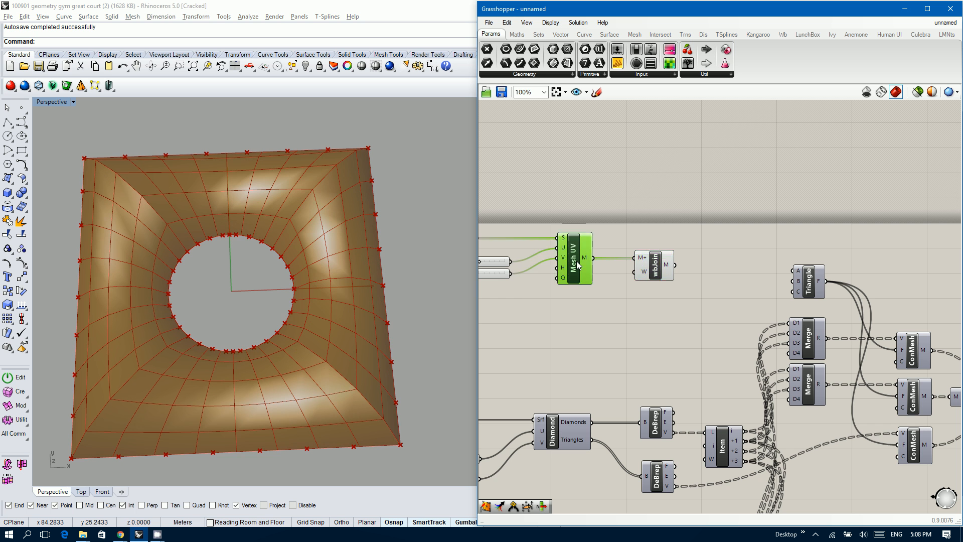
middle_click(577, 261)
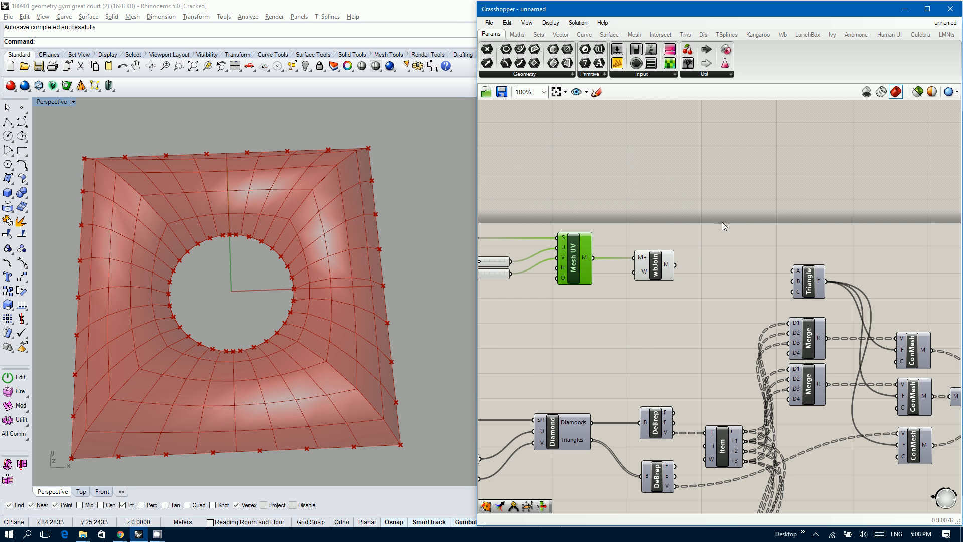
double_click(744, 217)
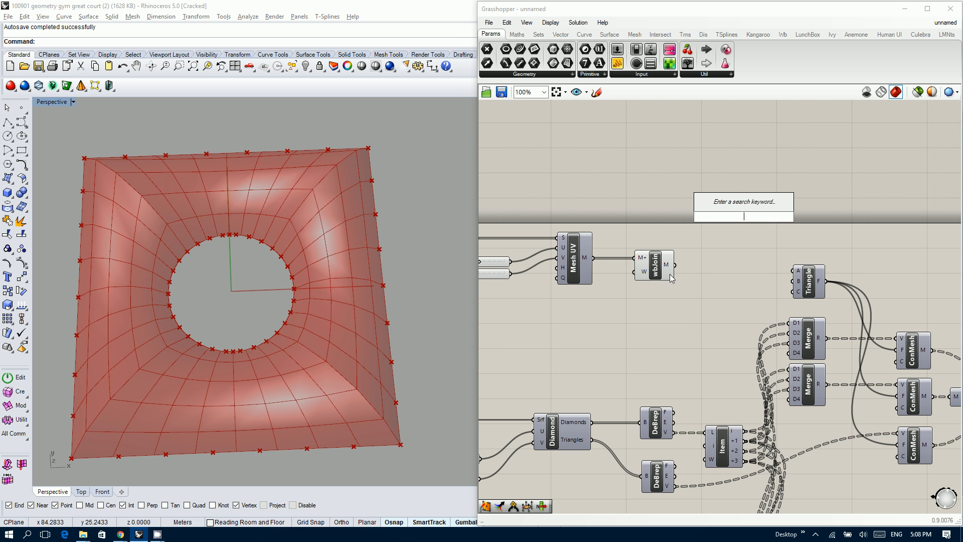
click(651, 268)
middle_click(650, 268)
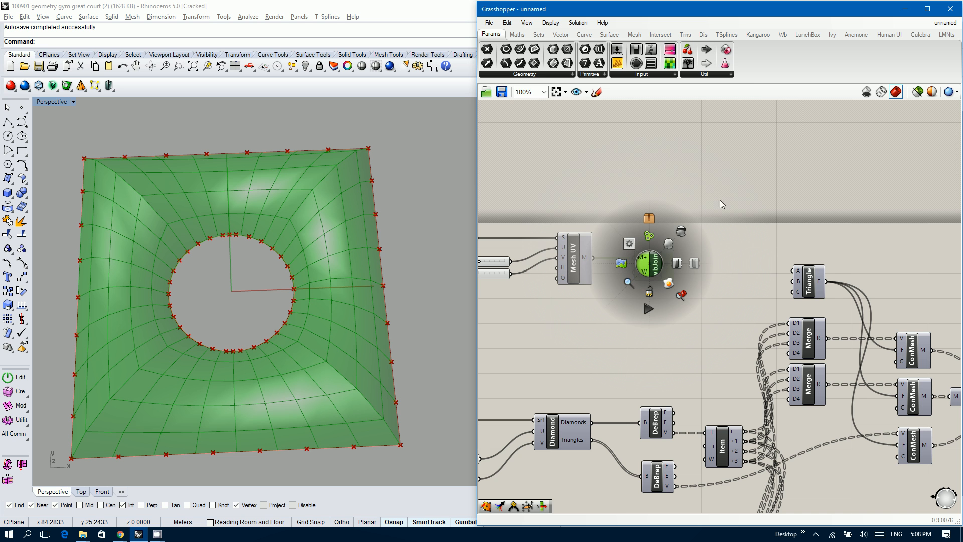
click(663, 243)
- Add a Weaverbird Catmull-Clark Subdivision component and connect the wbJoin output to its M input
double_click(733, 240)
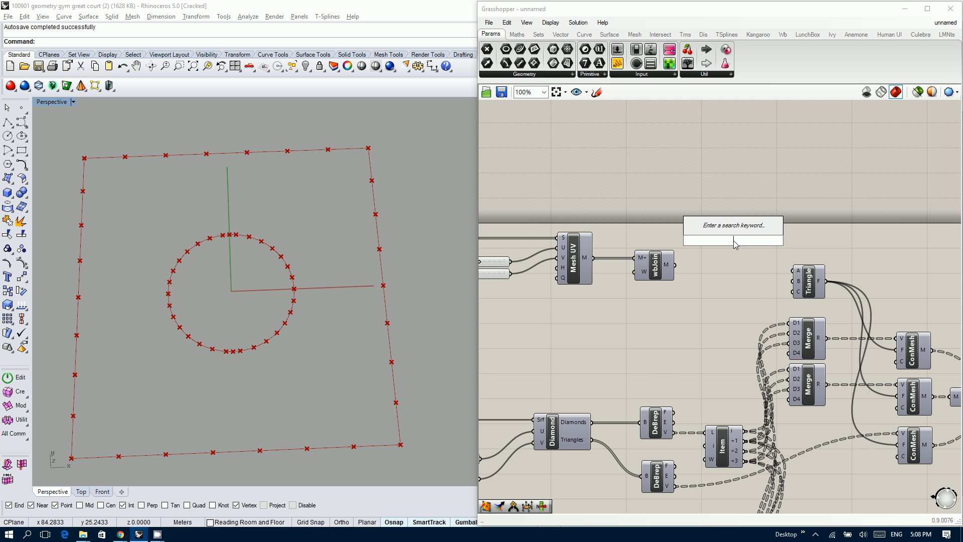
text(catmull)
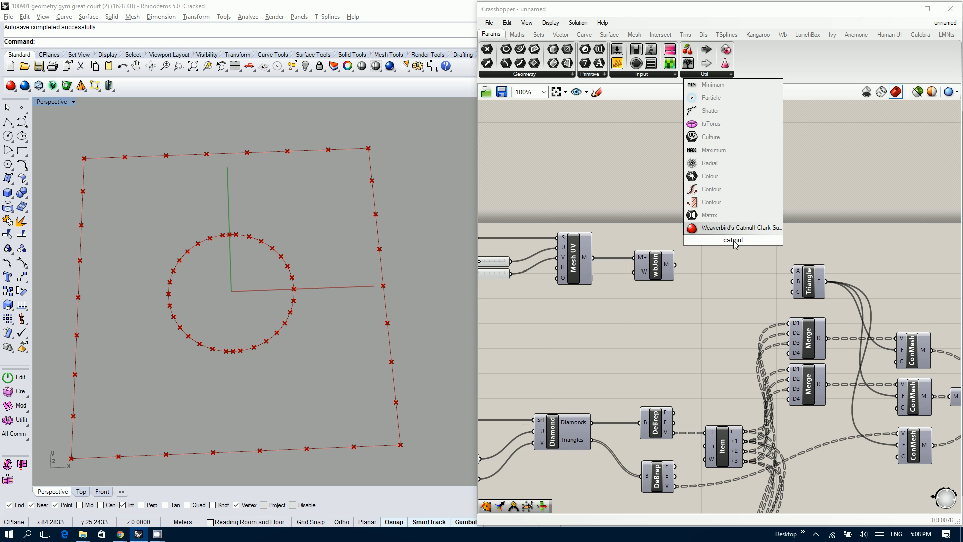
key(Return)
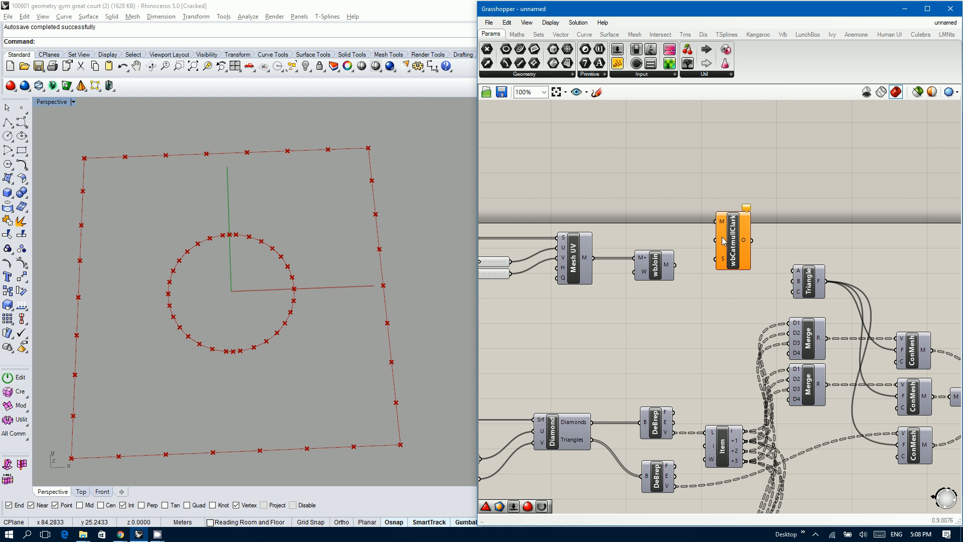
drag(675, 264, 717, 221)
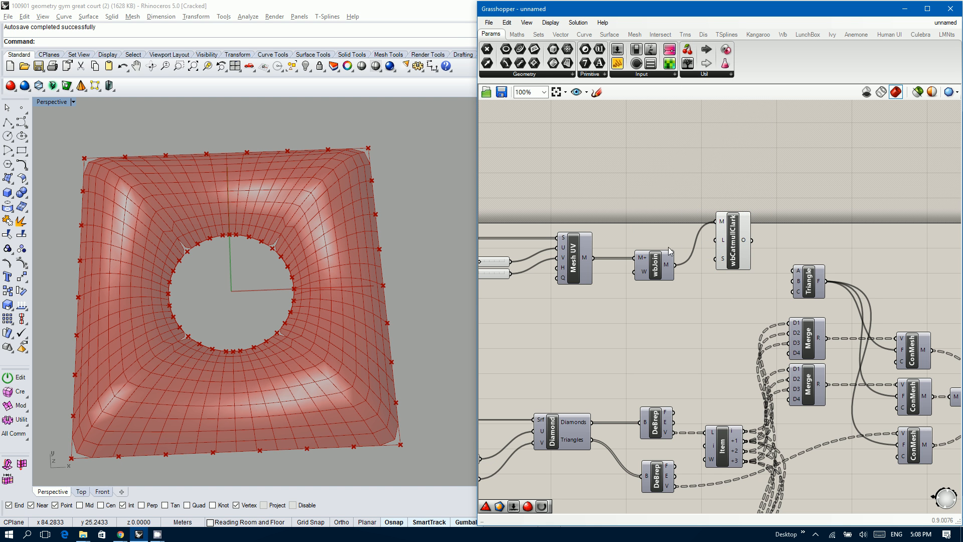
- Insert a Mesh WeldVertices component between wbJoin and wbCatmullClark, making room for it and routing the joined mesh through it
drag(747, 214, 841, 182)
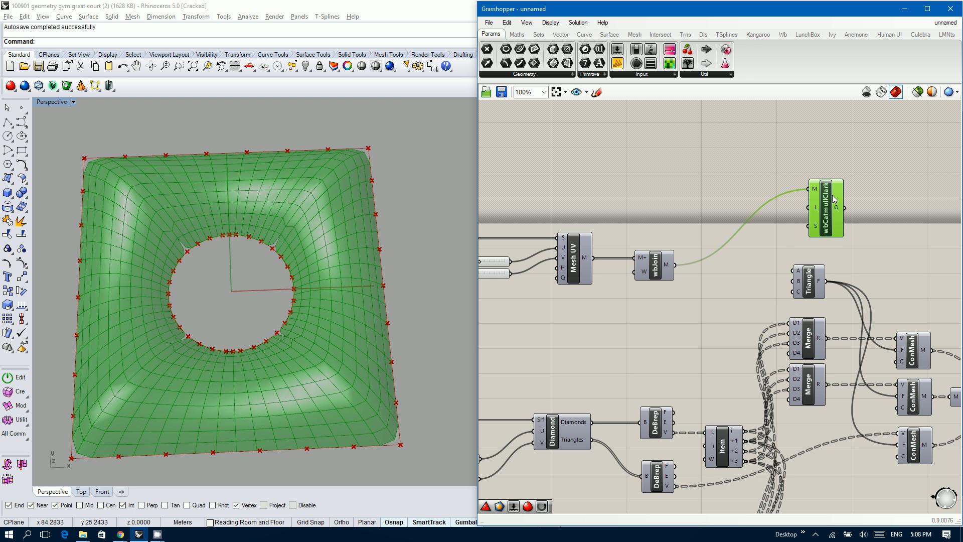
click(731, 239)
double_click(730, 239)
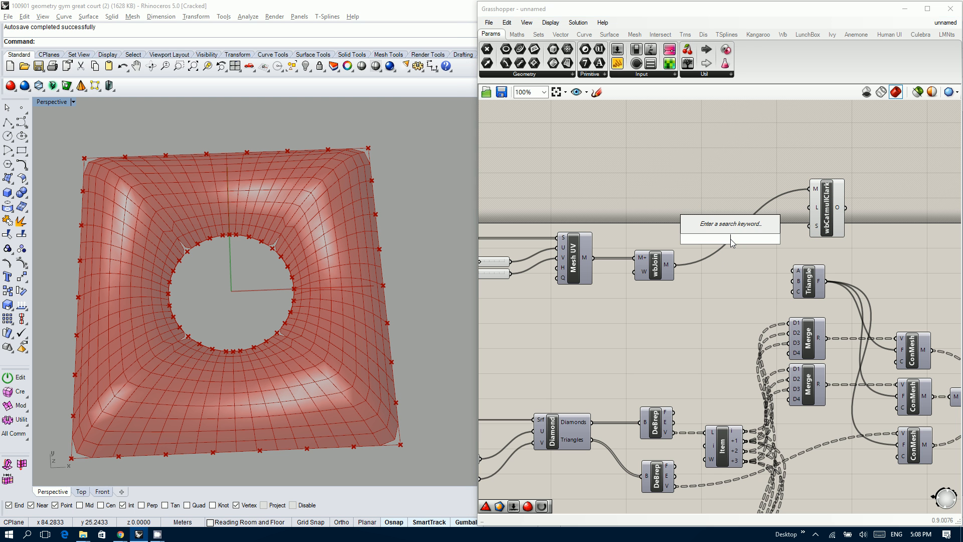
text(weld)
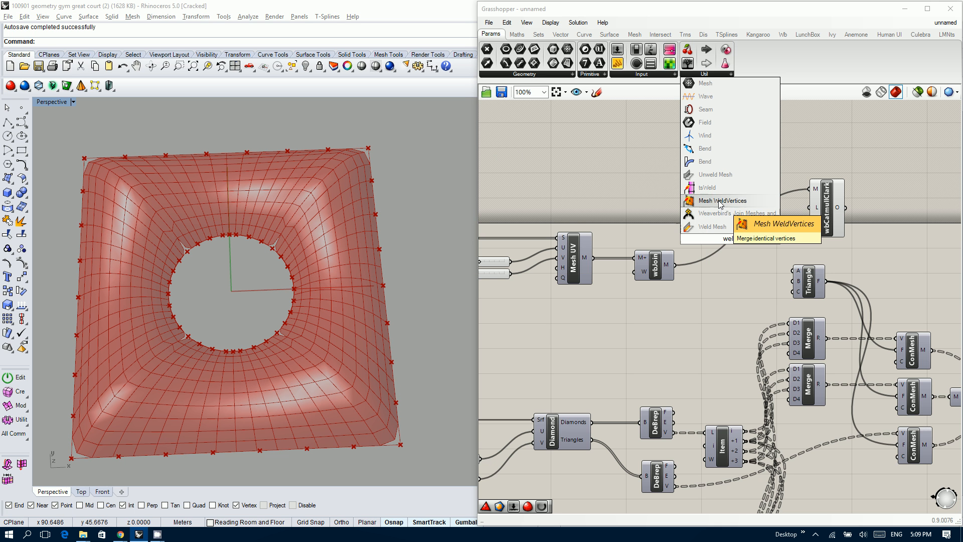
click(717, 201)
drag(674, 266, 809, 190)
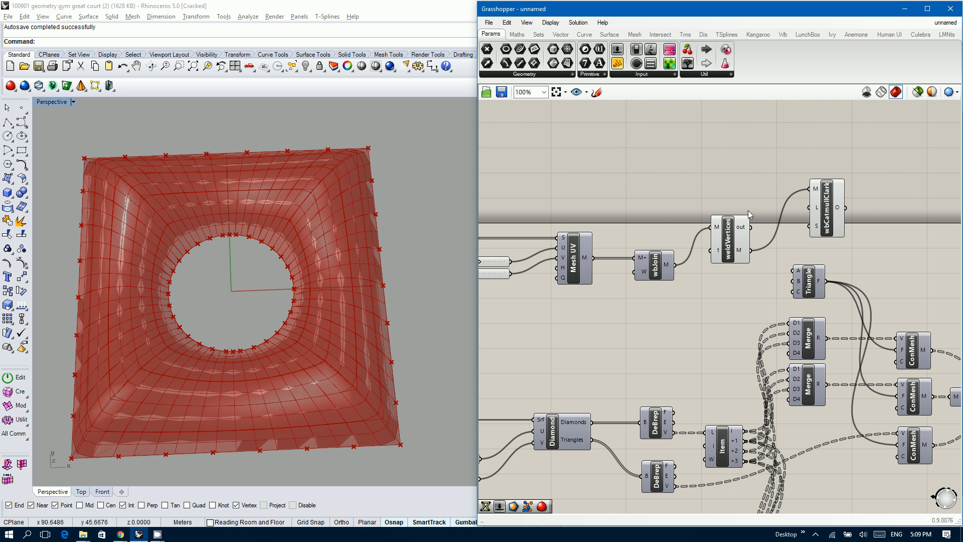
- Turn off the Catmull-Clark preview to inspect the welded mesh on its own
click(731, 231)
key(space)
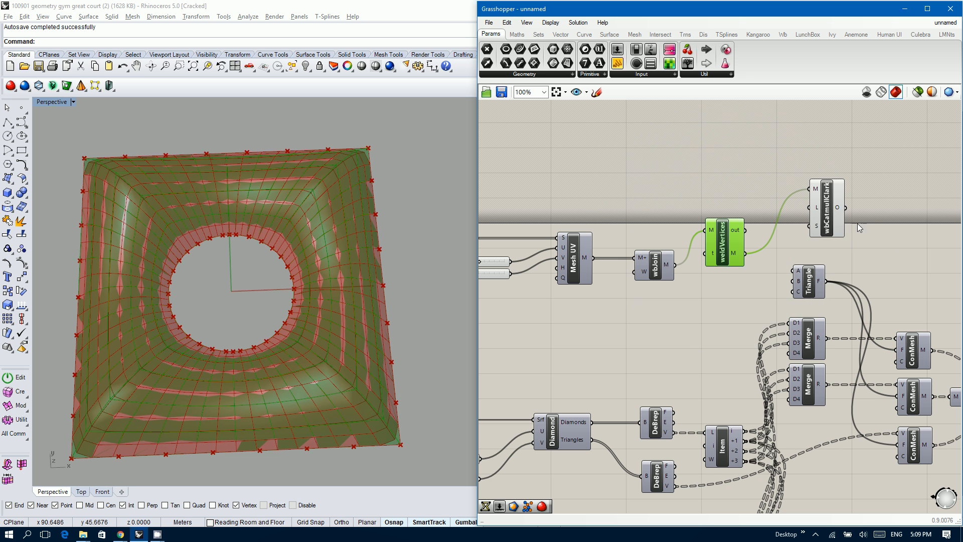
click(827, 209)
middle_click(826, 209)
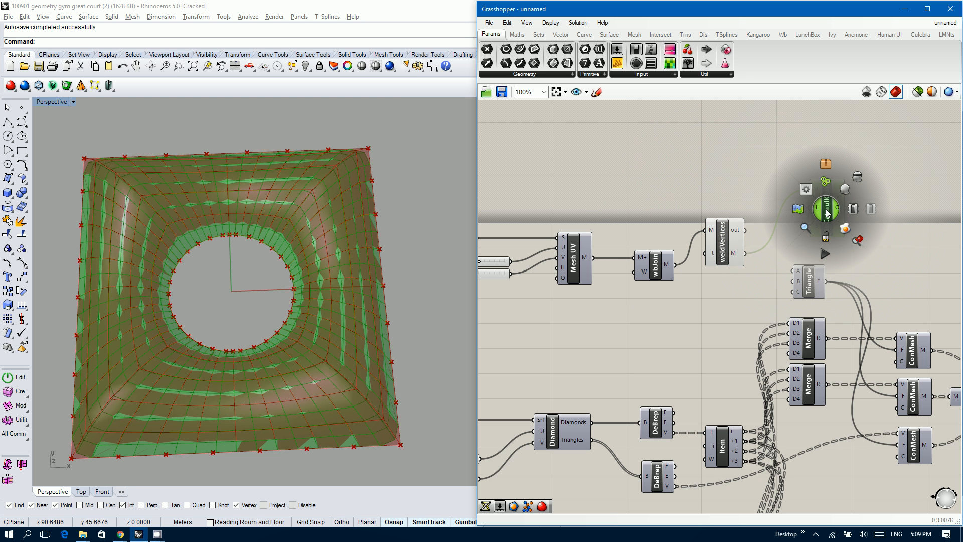
click(854, 176)
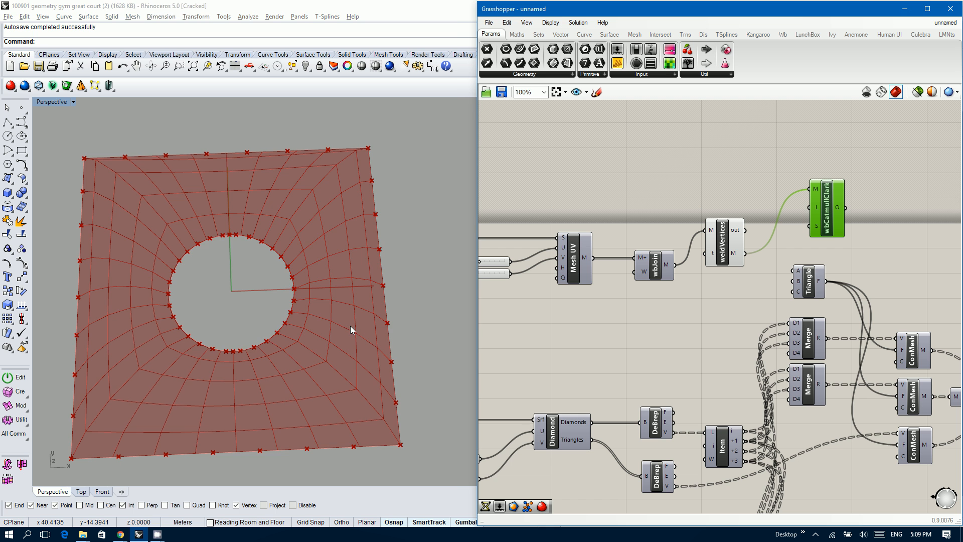
right_drag(350, 326, 284, 233)
- Turn off the preview of weldVertices and turn the Catmull-Clark preview back on
click(723, 245)
middle_click(723, 245)
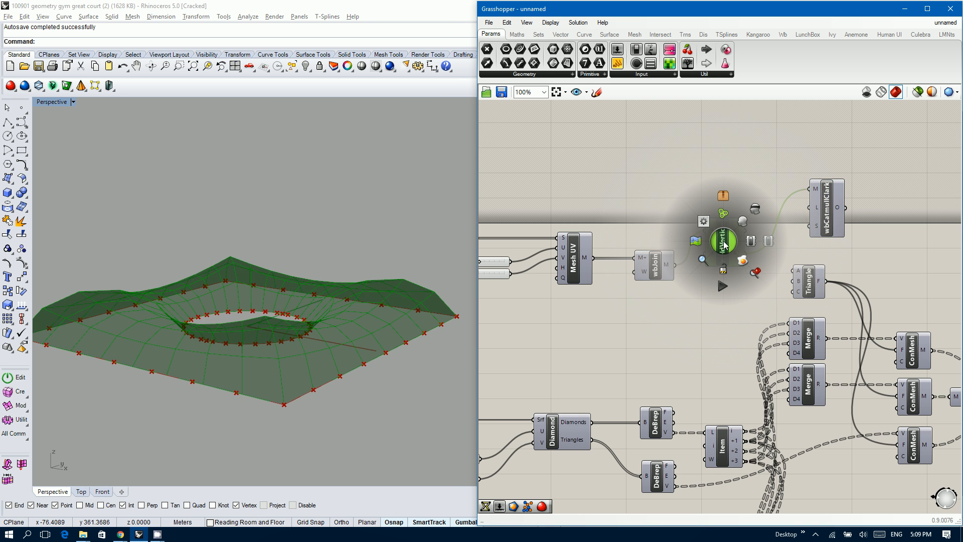
click(755, 211)
click(826, 218)
middle_click(826, 218)
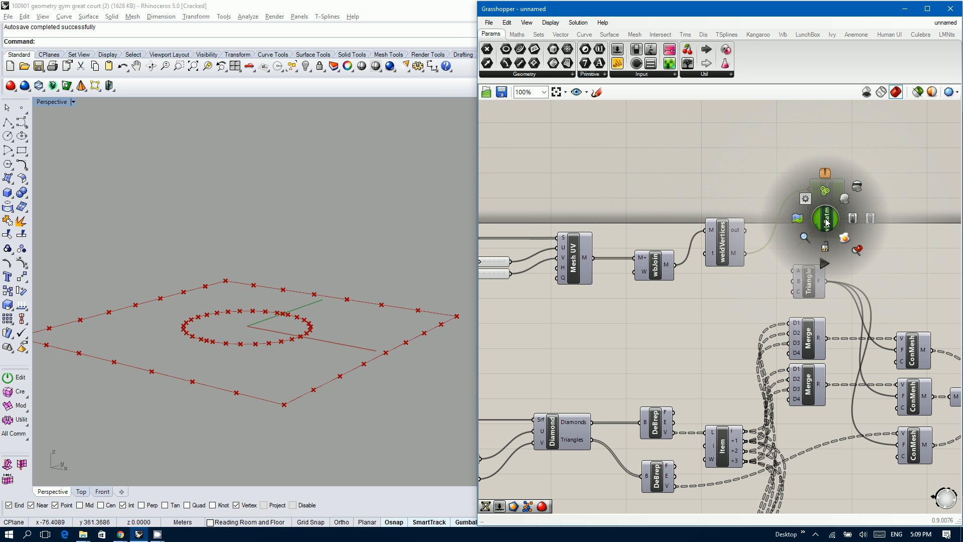
click(825, 190)
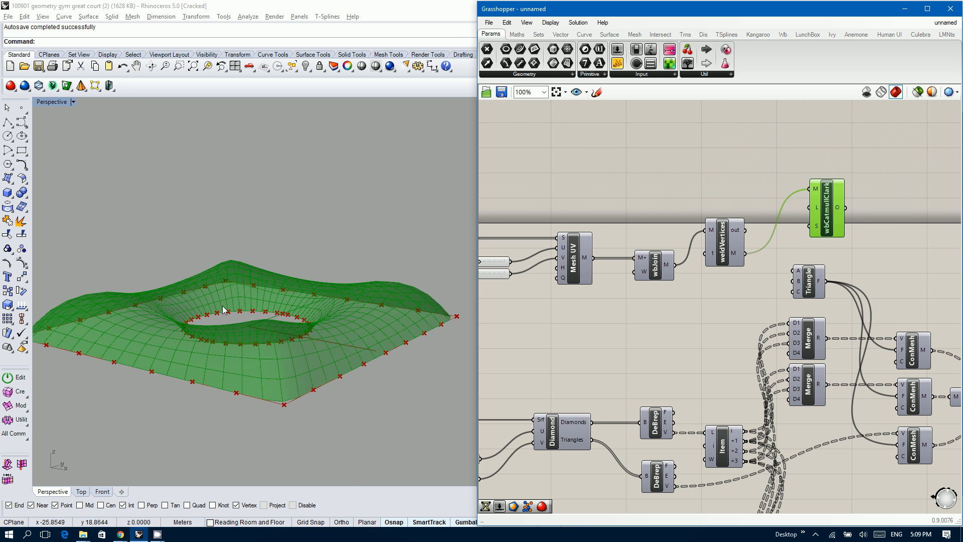
- Set the Catmull-Clark component's S input to Fixed so the naked edges keep their shape
mouse_move(254, 297)
right_down()
mouse_move(270, 382)
mouse_move(266, 341)
mouse_move(297, 370)
mouse_move(254, 316)
mouse_move(280, 332)
mouse_move(243, 301)
mouse_move(267, 299)
right_up()
right_drag(299, 350, 318, 387)
scroll(317, 370, down, 6)
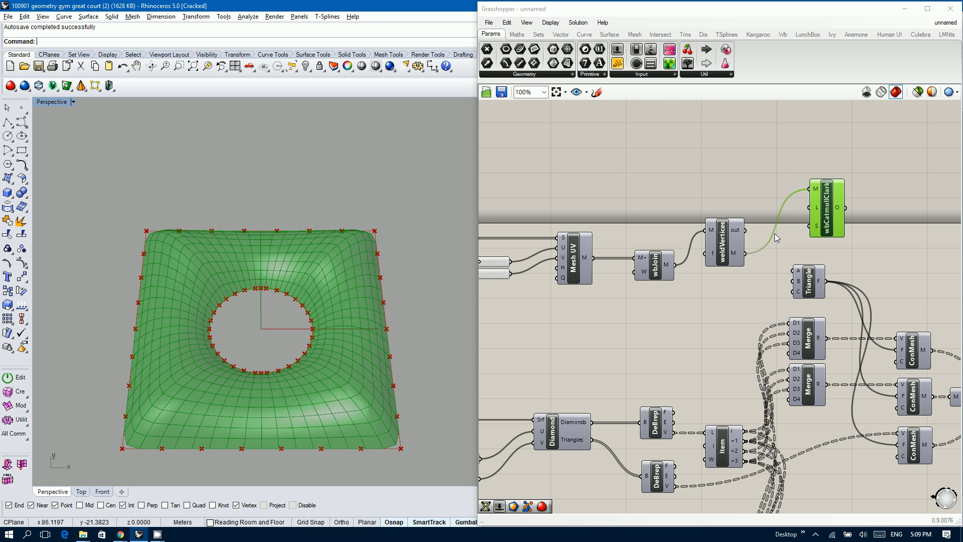
right_click(817, 230)
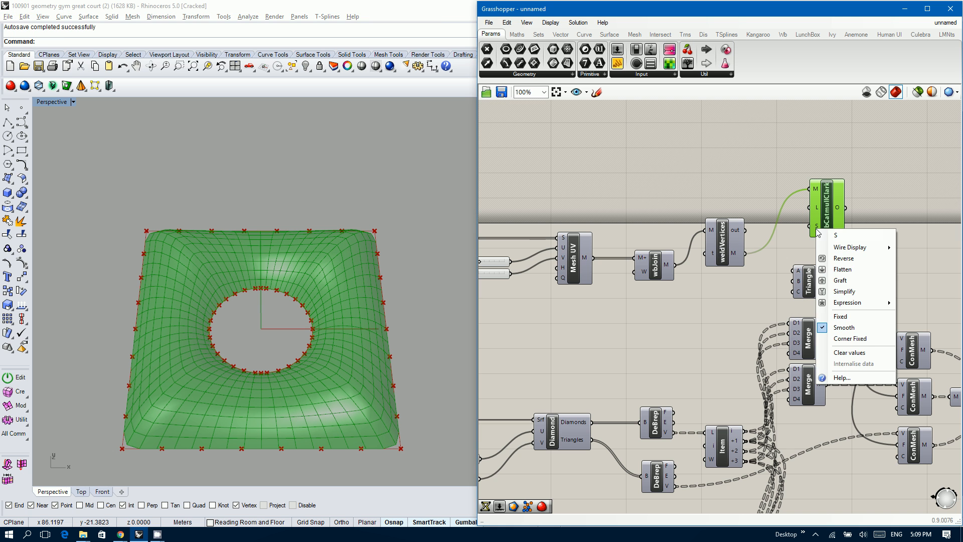
click(836, 317)
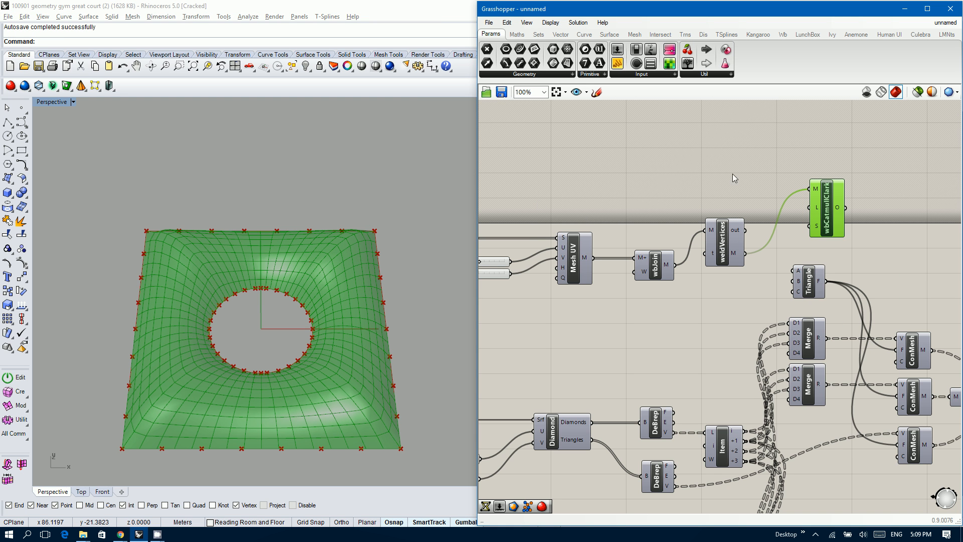
- Add a number slider above weldVertices with integer rounding and a maximum of 3
right_drag(784, 173, 636, 182)
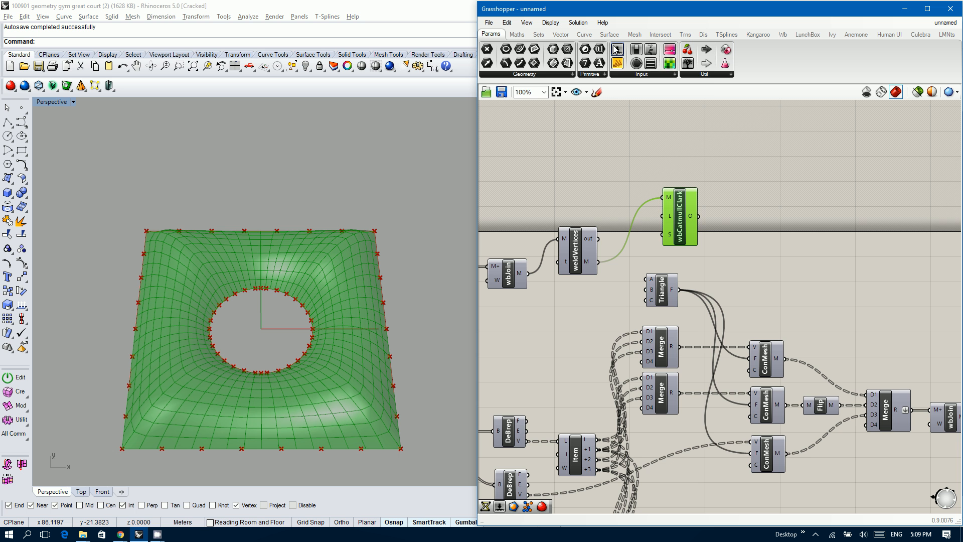
drag(616, 50, 581, 201)
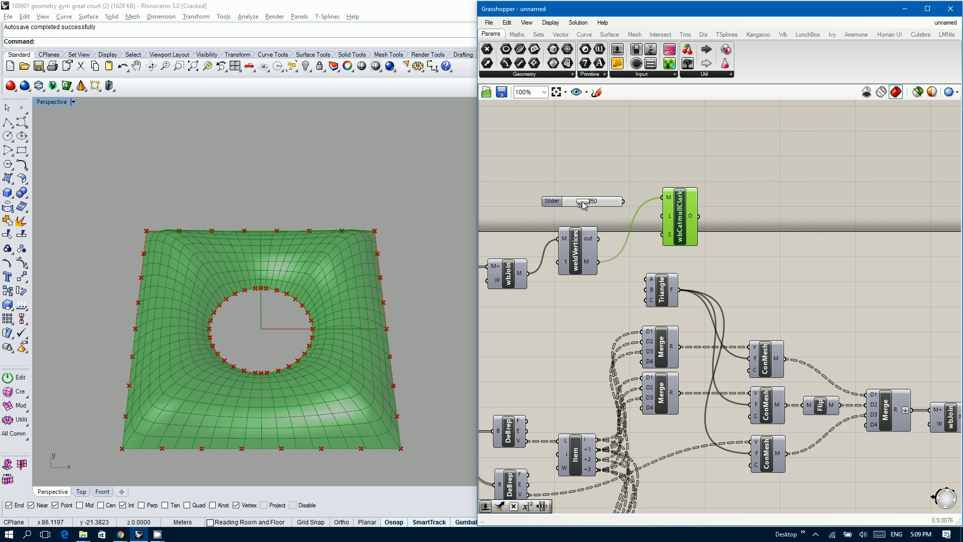
double_click(558, 201)
double_click(565, 231)
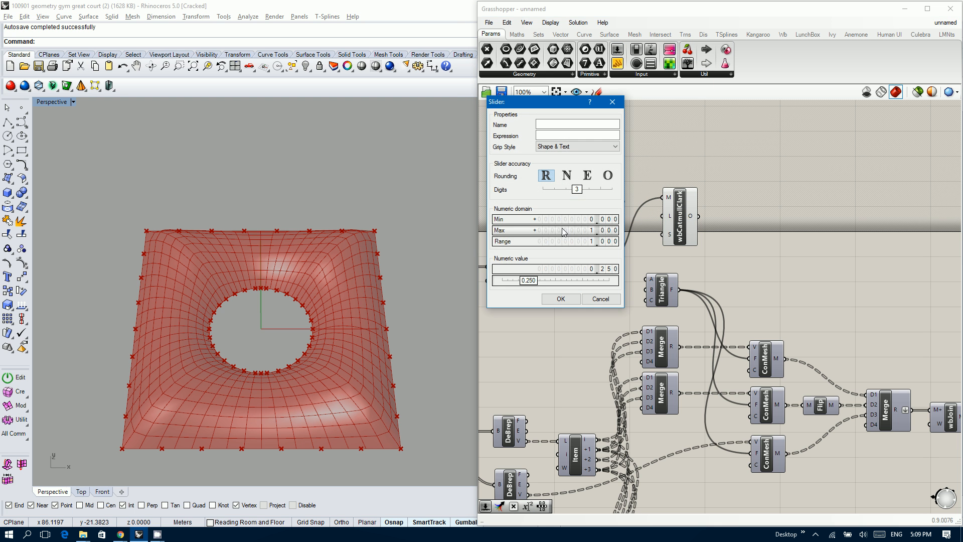
text(3)
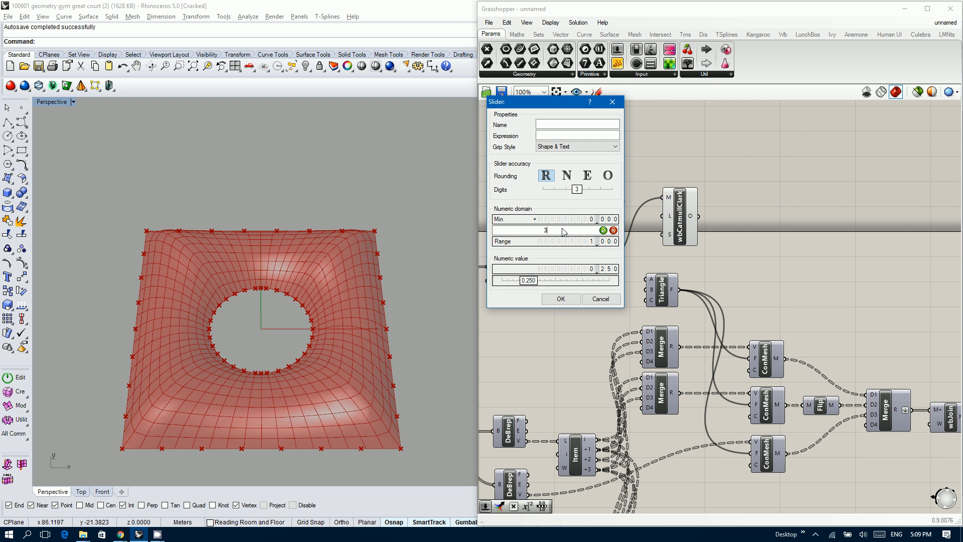
click(566, 175)
click(560, 298)
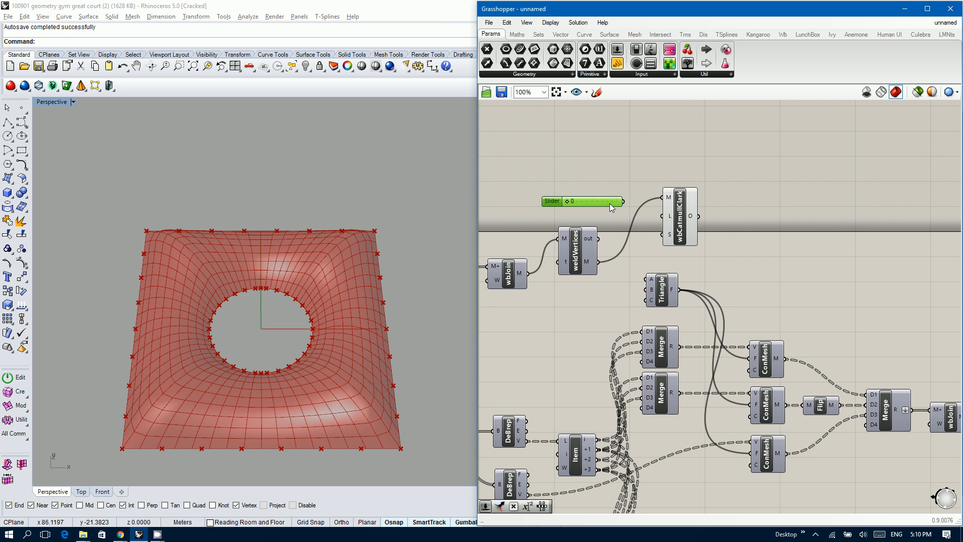
- Connect the new slider to the Catmull-Clark L input and set the subdivision level to 2
scroll(609, 203, up, 3)
drag(637, 199, 716, 230)
right_drag(619, 240, 694, 248)
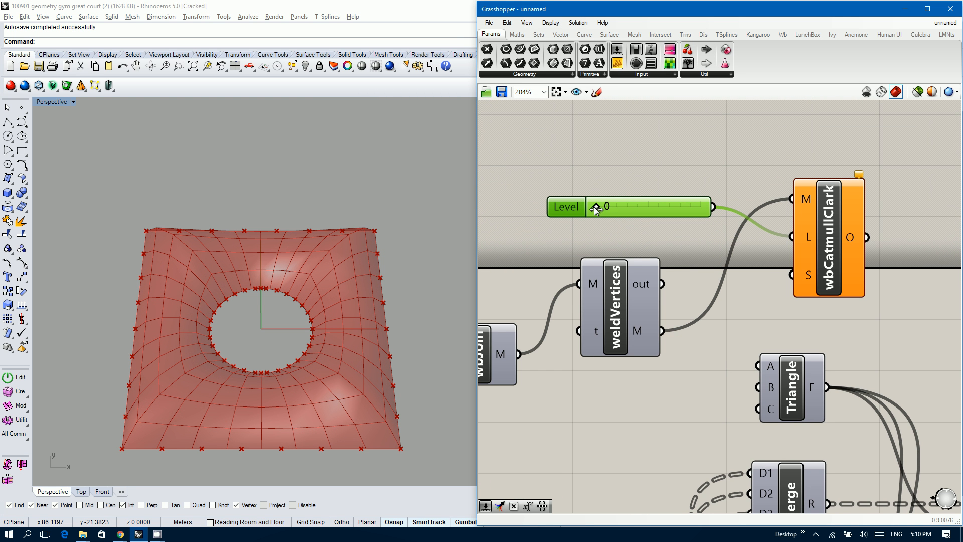
drag(596, 210, 666, 208)
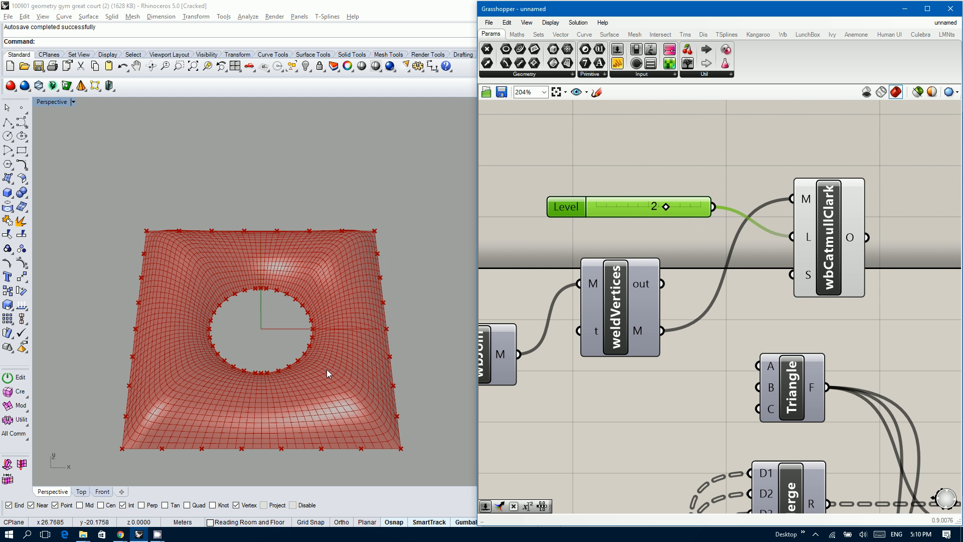
- Examine the subdivided roof mesh from a lower angle and review the U and V Count sliders feeding Mesh UV
click(336, 381)
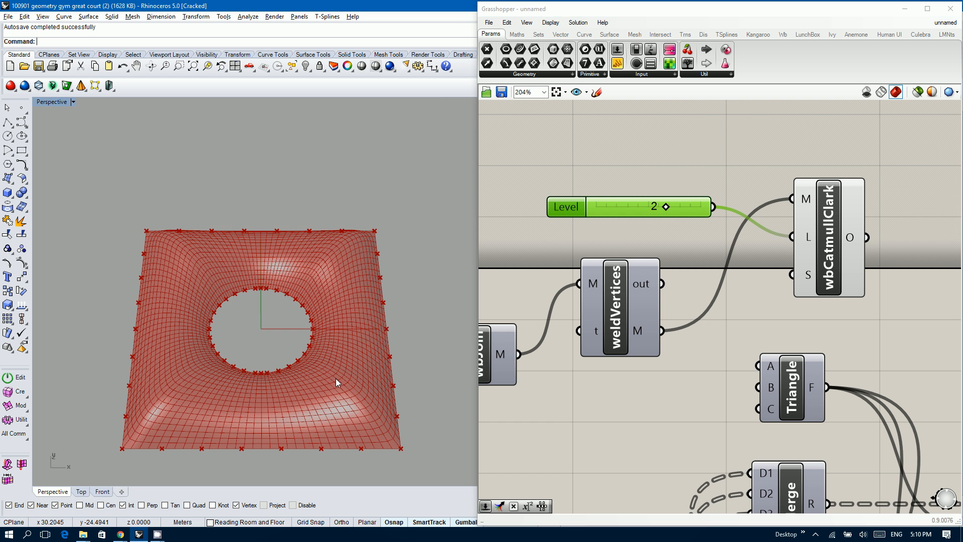
right_drag(336, 382, 333, 348)
scroll(296, 364, up, 6)
scroll(333, 348, down, 2)
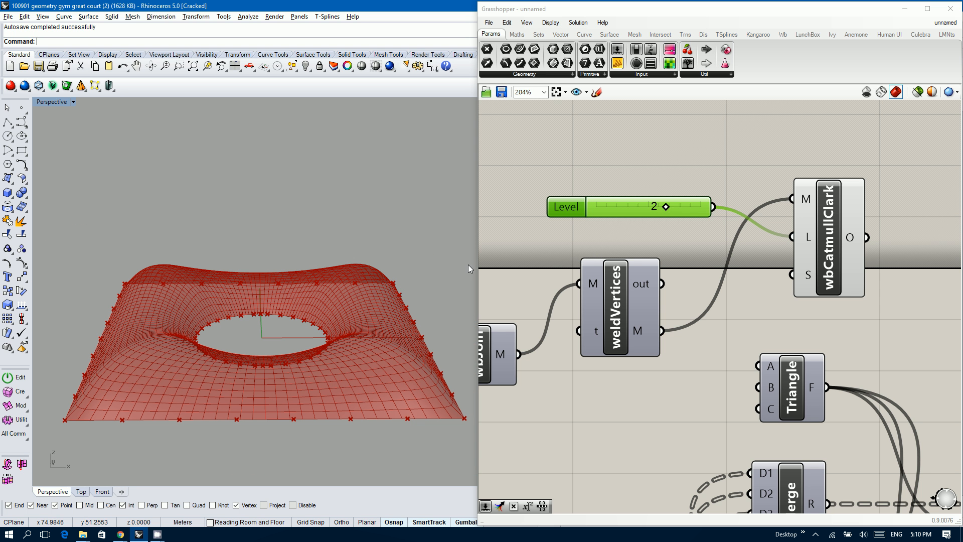
right_drag(606, 262, 948, 216)
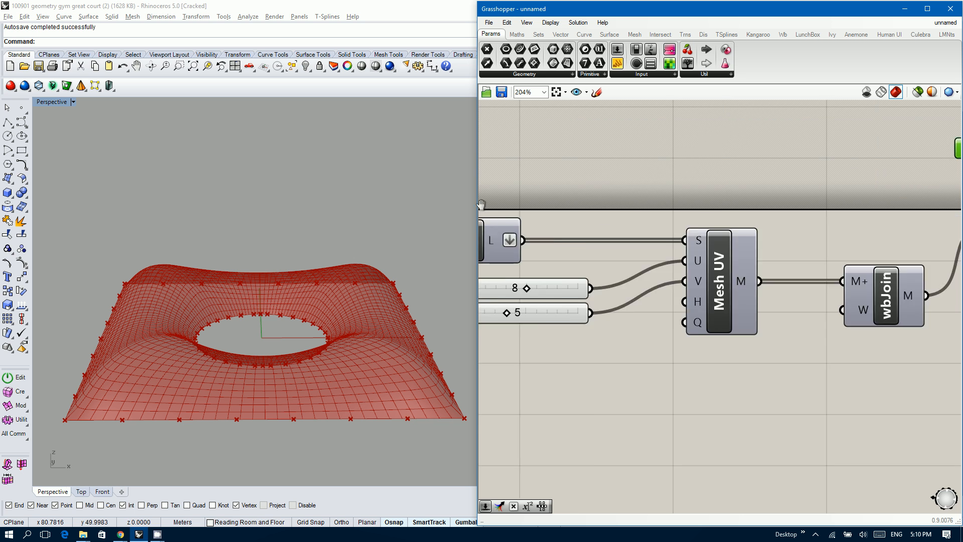
right_drag(471, 281, 566, 266)
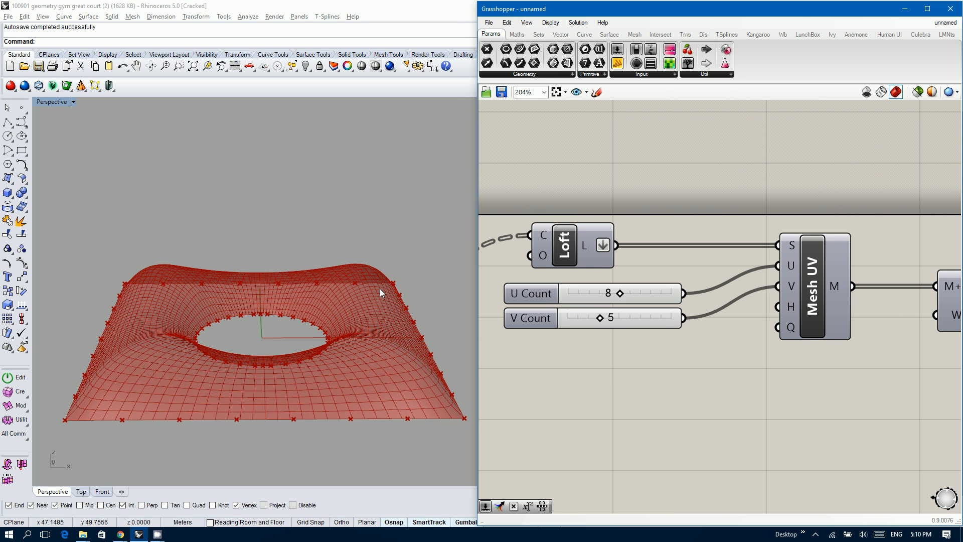
- Compare the roof mesh with the U Count slider at 16 and 3, and return it to 8
right_drag(380, 287, 362, 292)
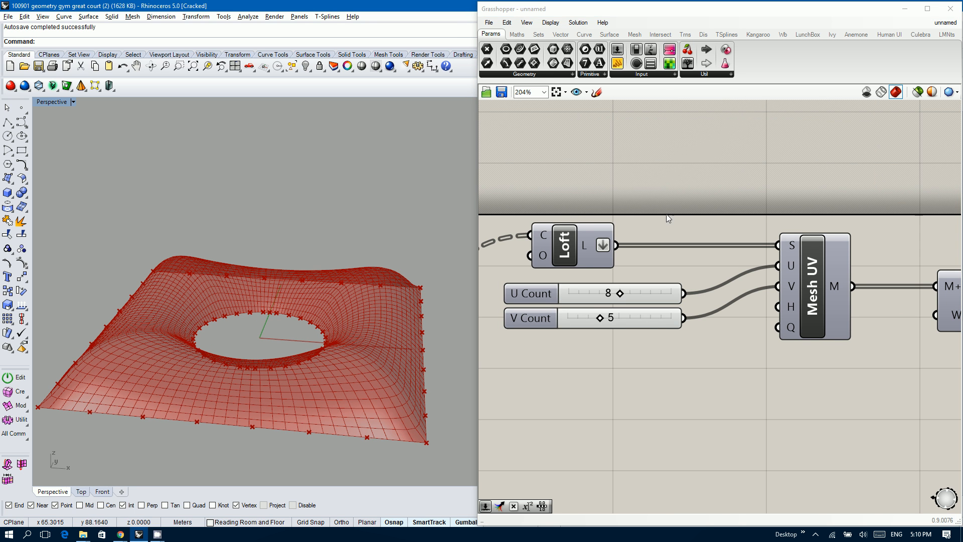
click(820, 260)
click(678, 270)
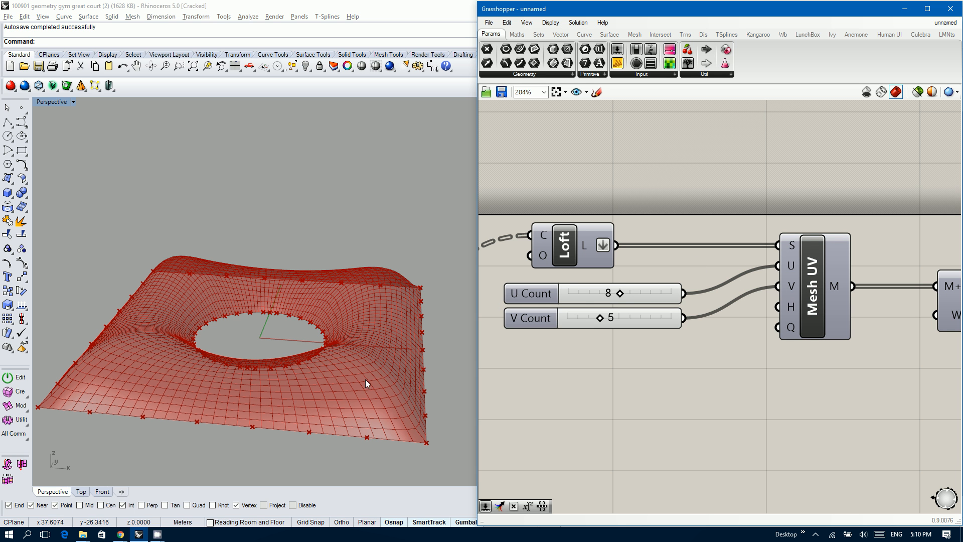
drag(621, 294, 676, 289)
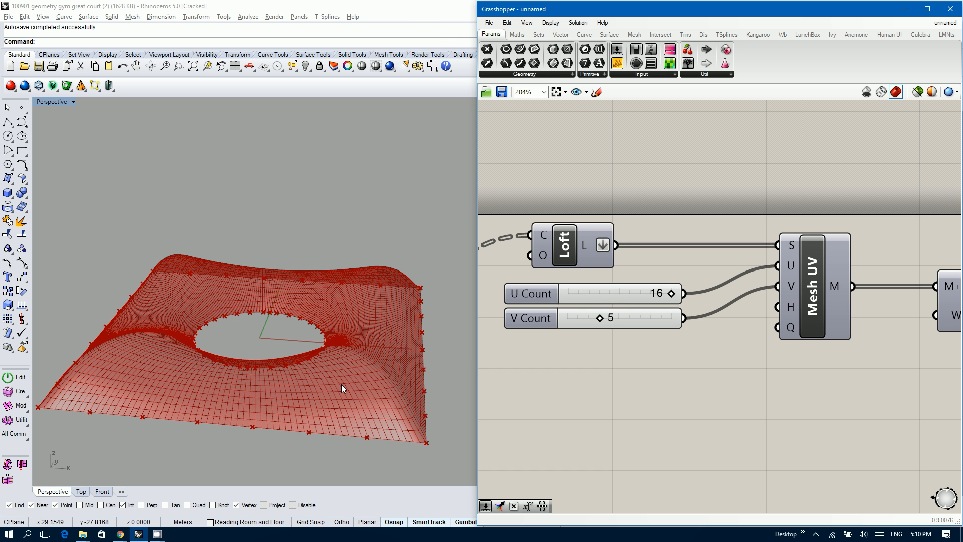
right_drag(341, 384, 306, 367)
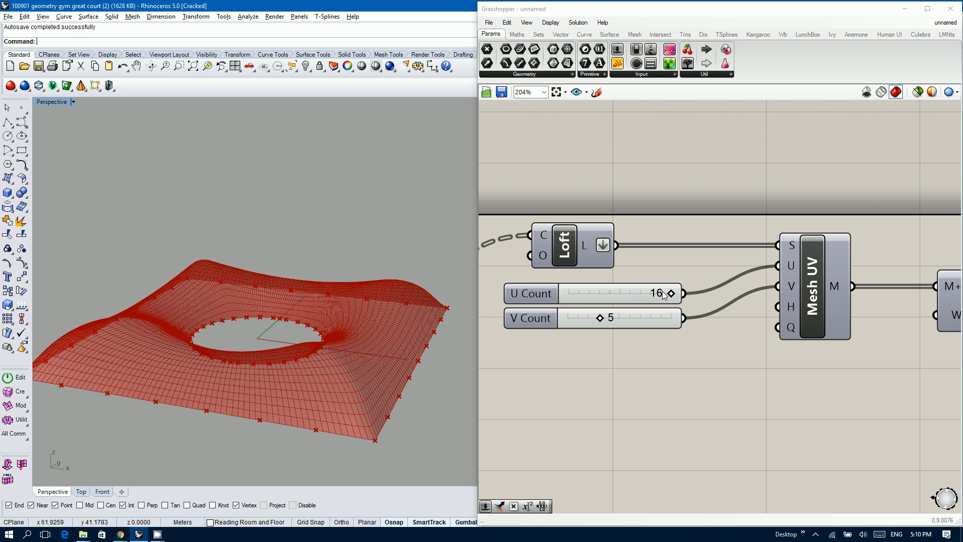
drag(672, 296, 589, 303)
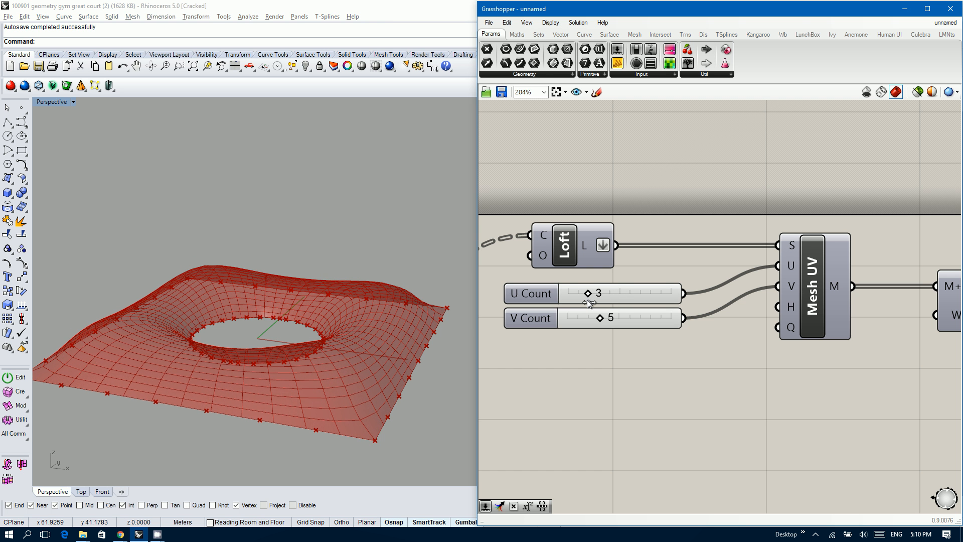
right_drag(280, 356, 306, 388)
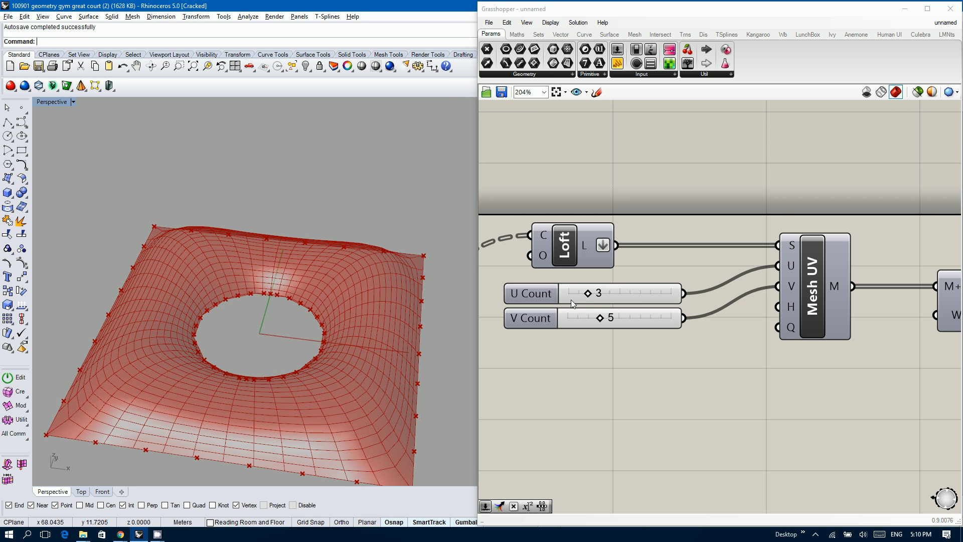
drag(586, 298, 620, 295)
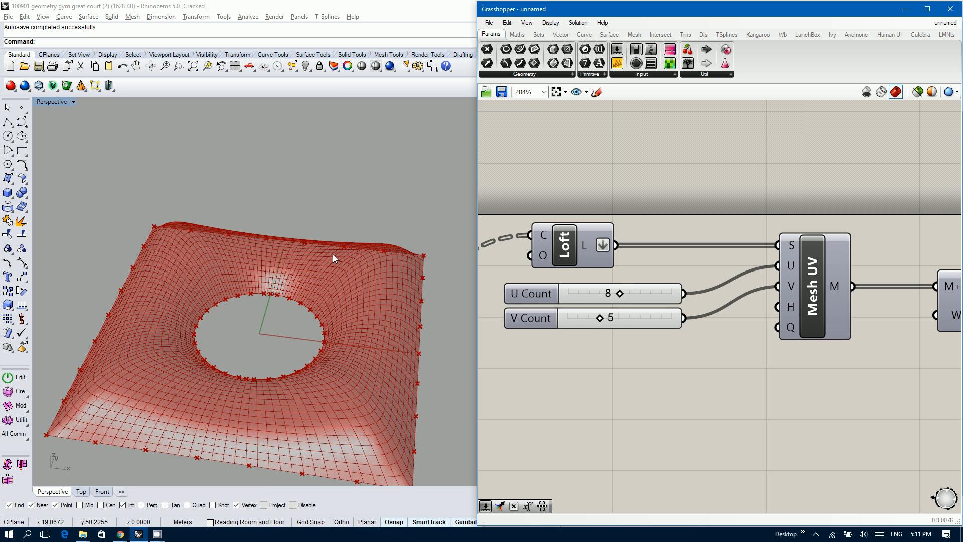
right_drag(288, 274, 305, 306)
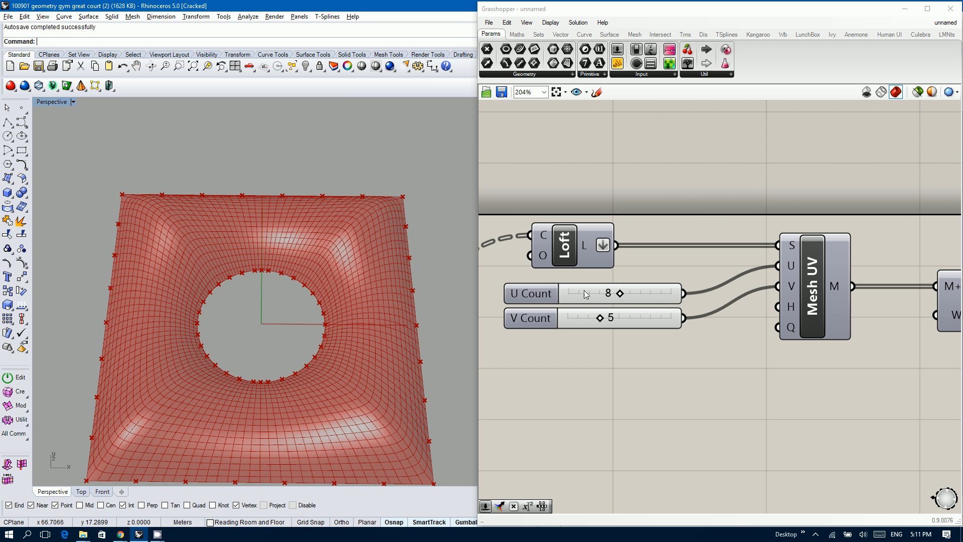
- Try a V Count of 2 on the roof mesh, and return the slider to 5
drag(600, 321, 581, 321)
right_drag(354, 350, 359, 260)
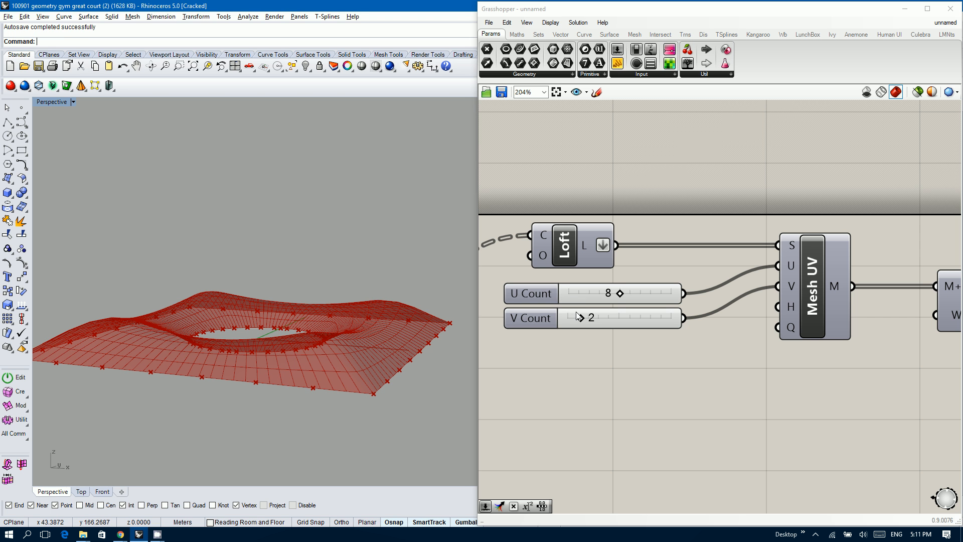
drag(580, 320, 599, 320)
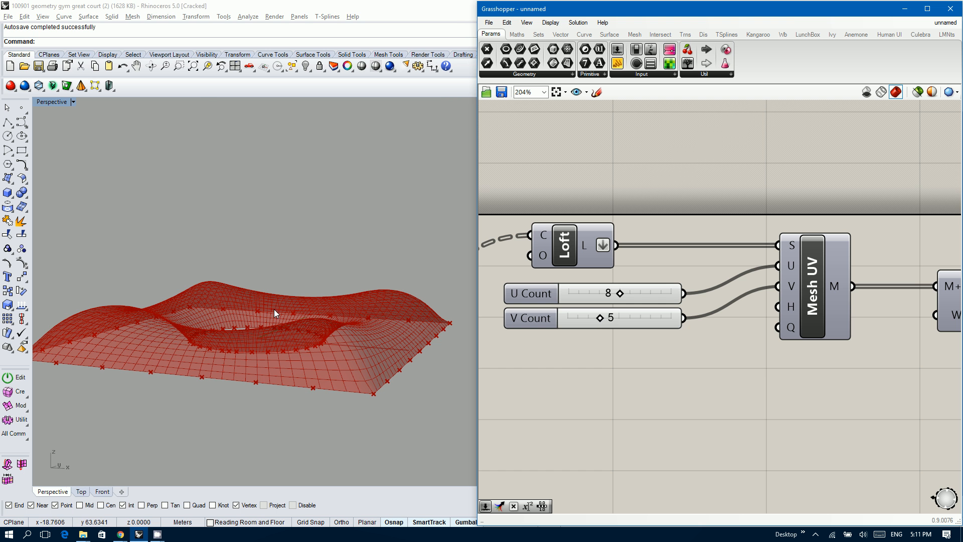
right_drag(274, 311, 284, 344)
scroll(284, 344, down, 4)
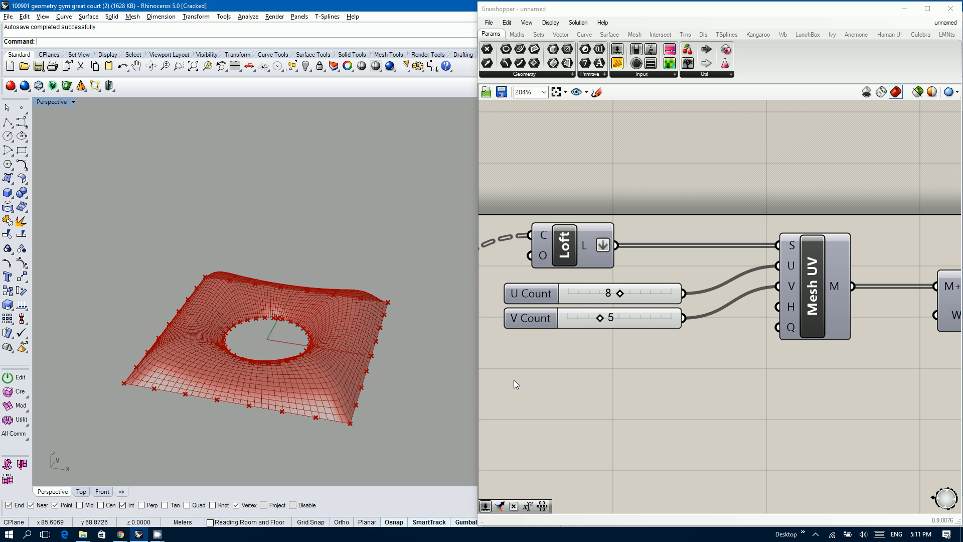
- Turn off the preview of the wbCatmullClark component so the subdivided roof mesh is hidden
scroll(513, 380, down, 5)
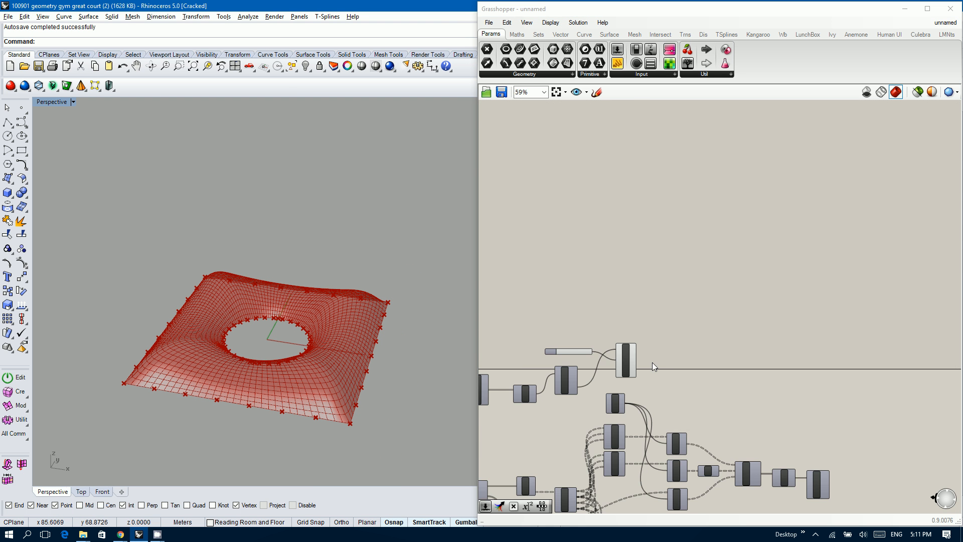
scroll(652, 362, up, 3)
click(611, 359)
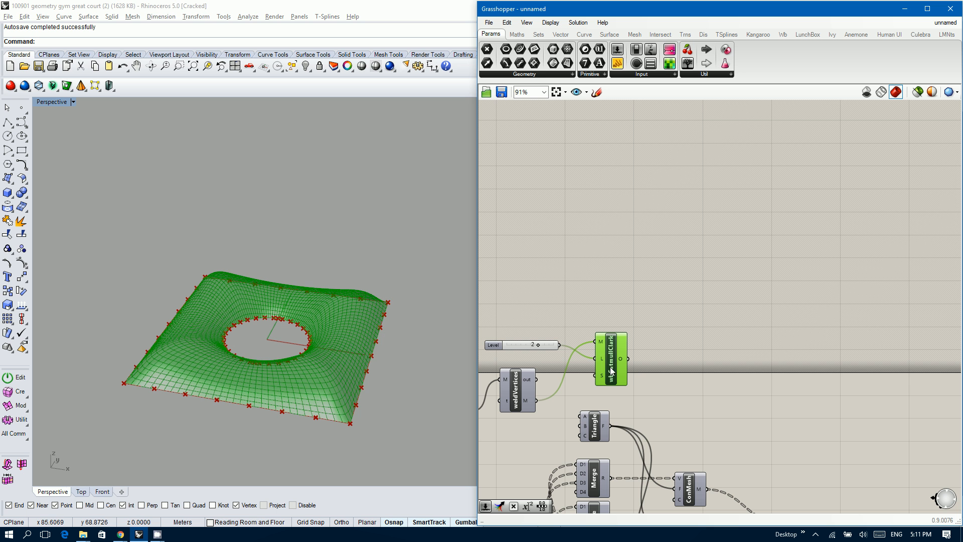
click(736, 382)
right_drag(272, 288, 262, 333)
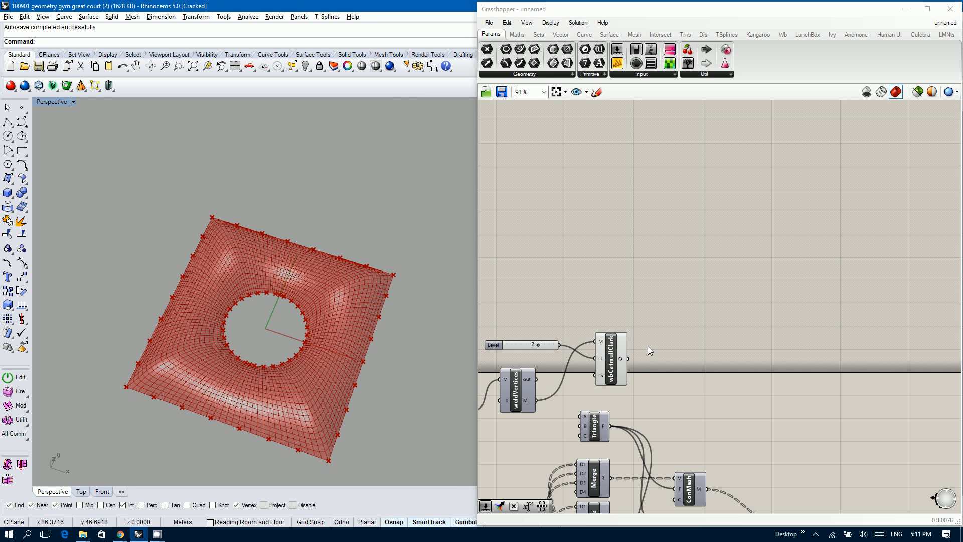
right_drag(648, 346, 579, 144)
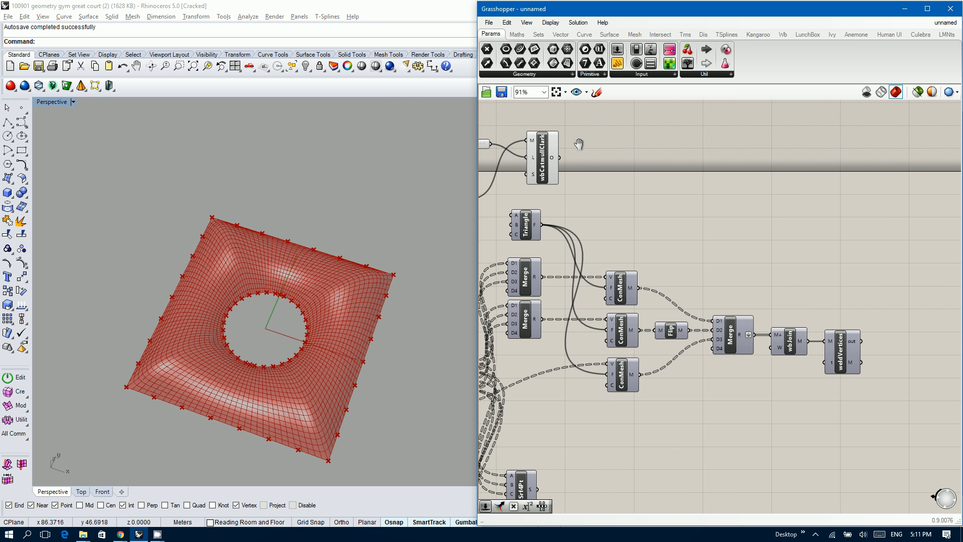
click(841, 346)
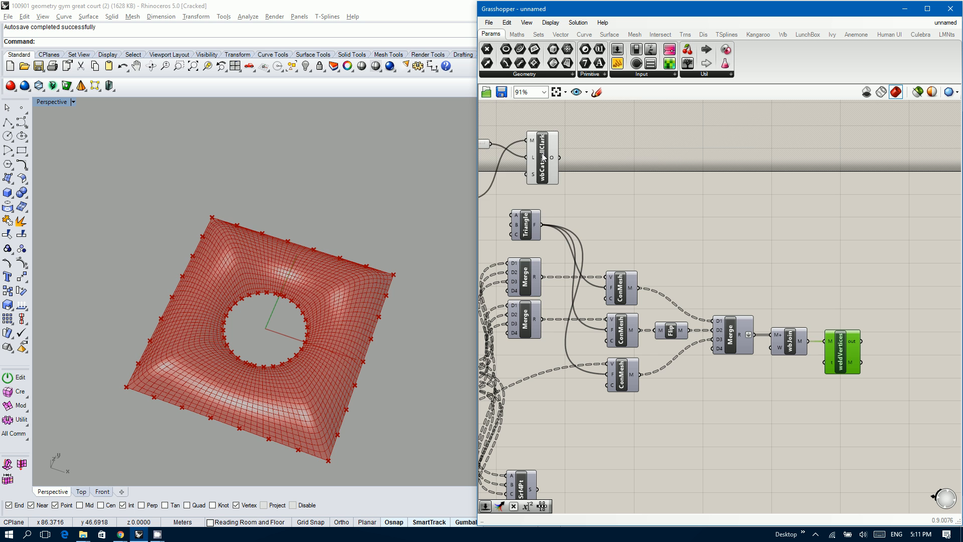
click(545, 157)
middle_click(545, 156)
click(566, 126)
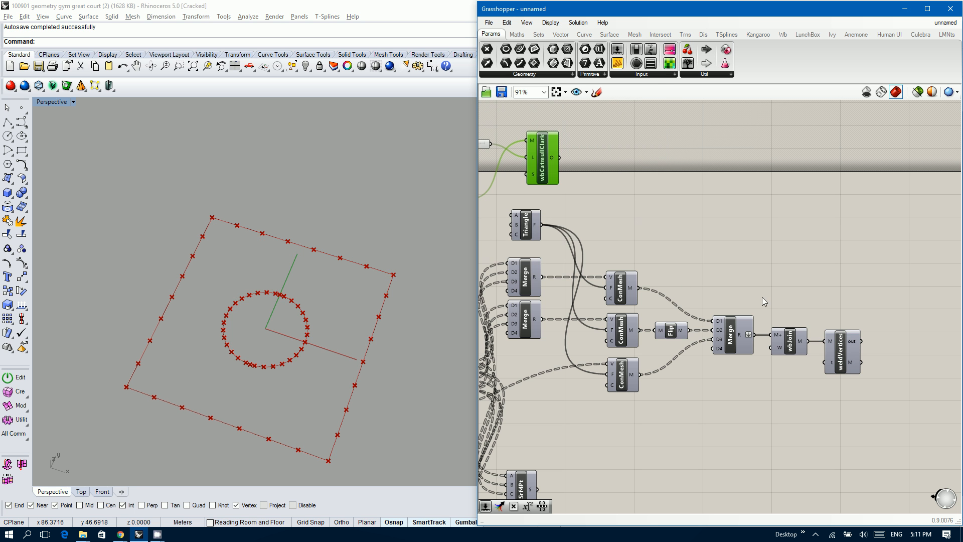
- Turn on the preview of the weldVertices component that ends the triangulated mesh branch, and view the mesh obliquely
click(832, 342)
middle_click(837, 344)
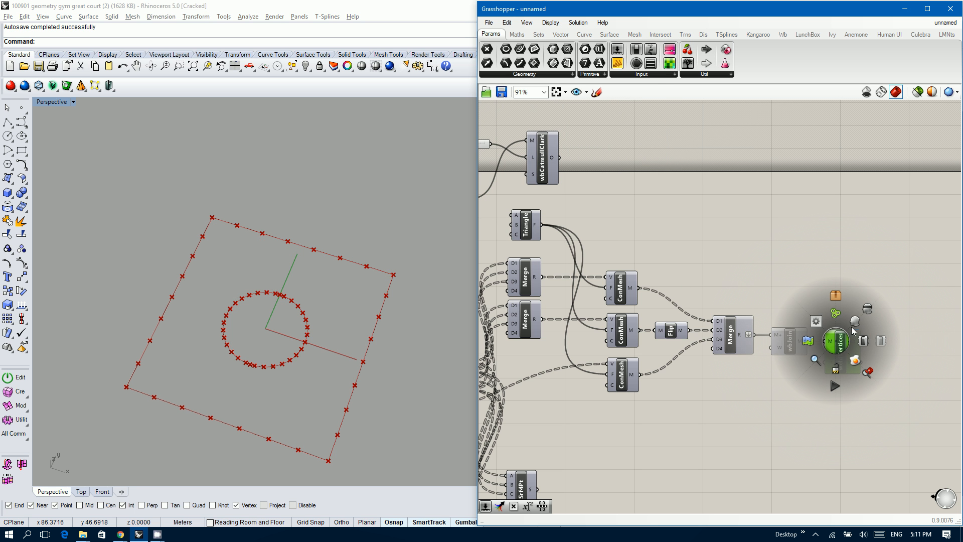
click(852, 325)
right_drag(357, 398, 342, 424)
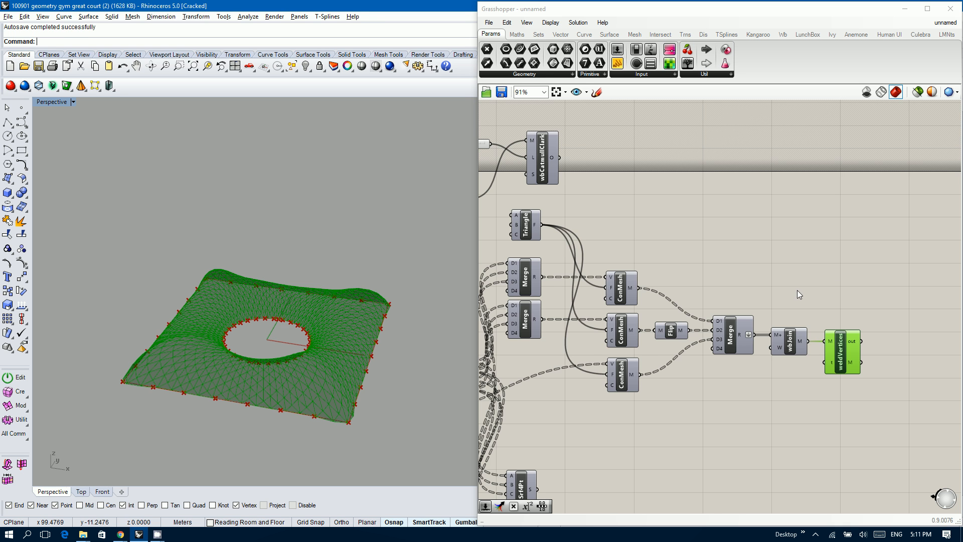
- Add a Naked Vertices (NV) component and feed it the welded triangulated mesh from the M output of weldVertices
right_drag(796, 290, 668, 277)
double_click(832, 329)
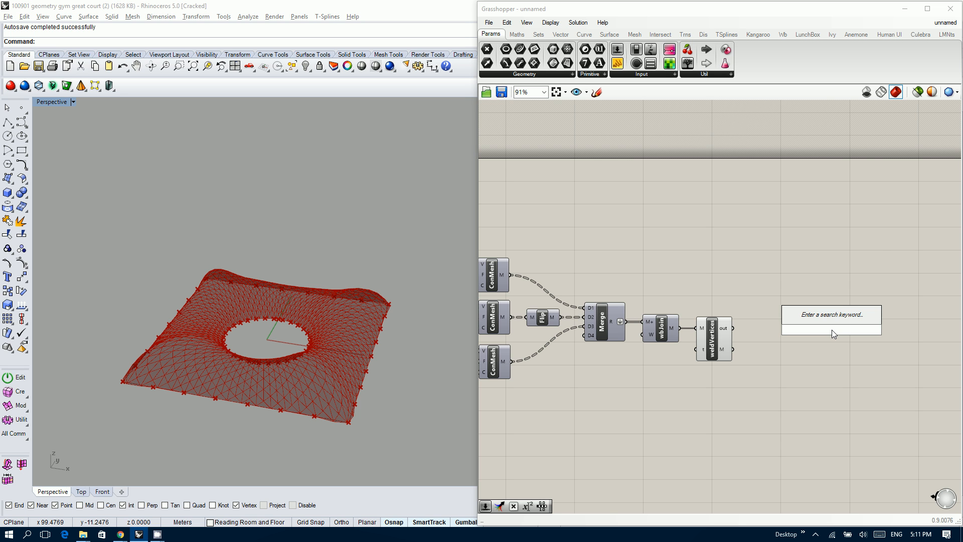
text(naked)
key(Return)
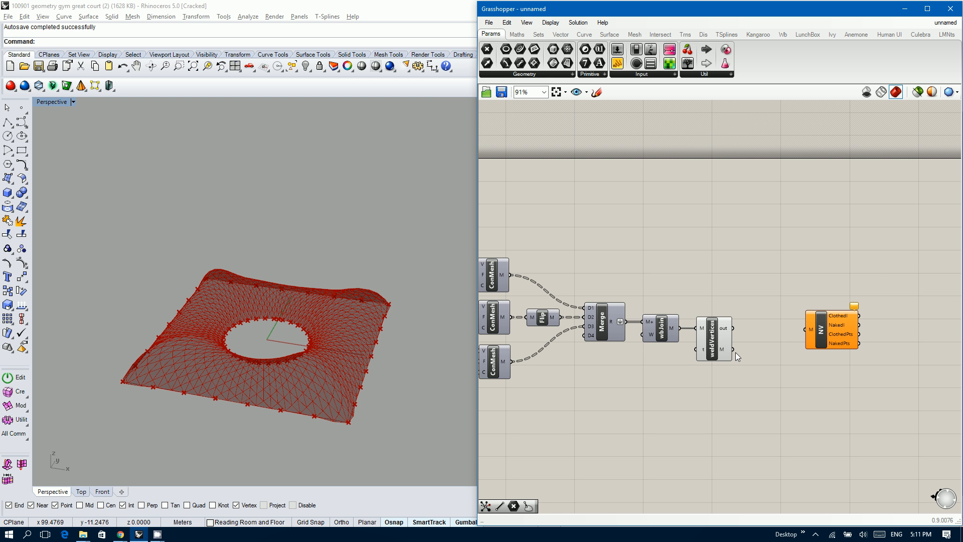
drag(734, 349, 781, 361)
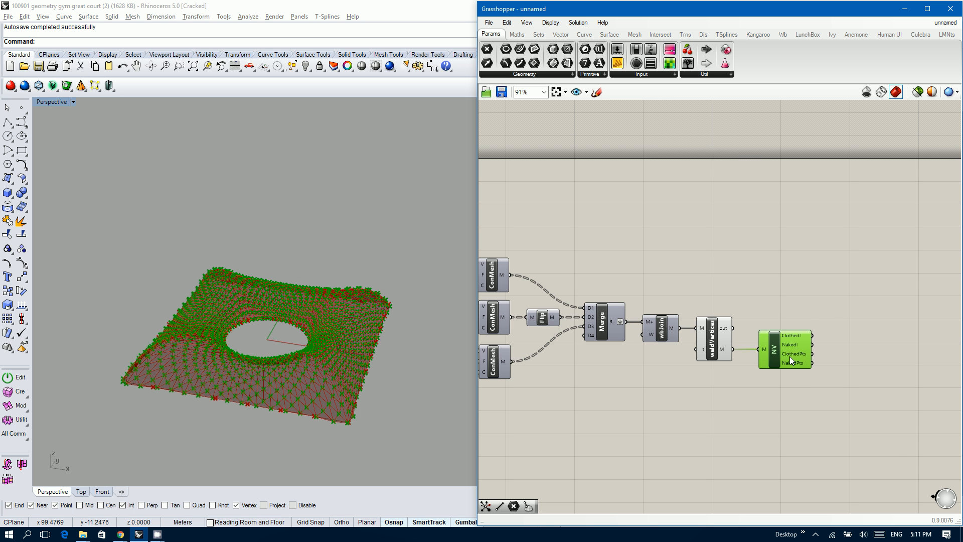
mouse_move(790, 354)
- Add a Point parameter beside the NV component
double_click(851, 352)
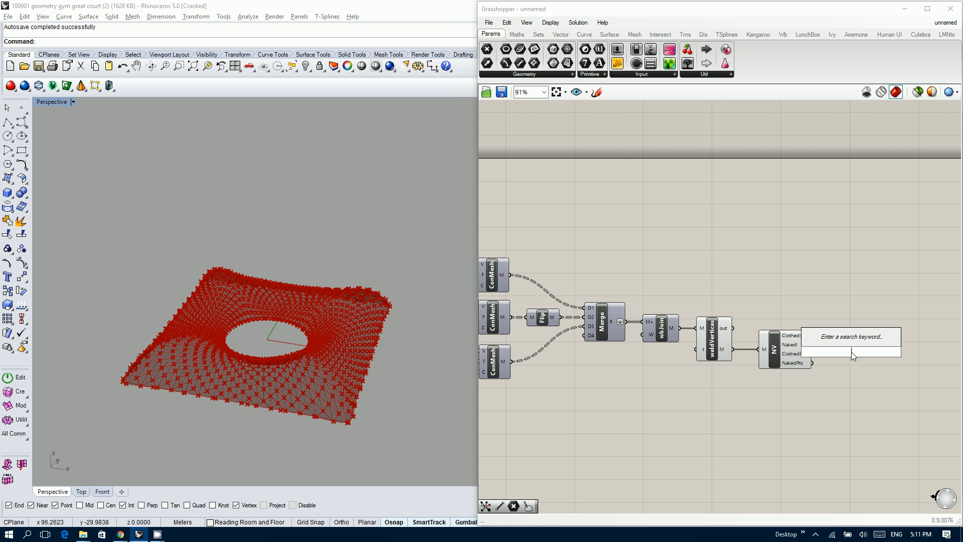
text(pt)
key(Up)
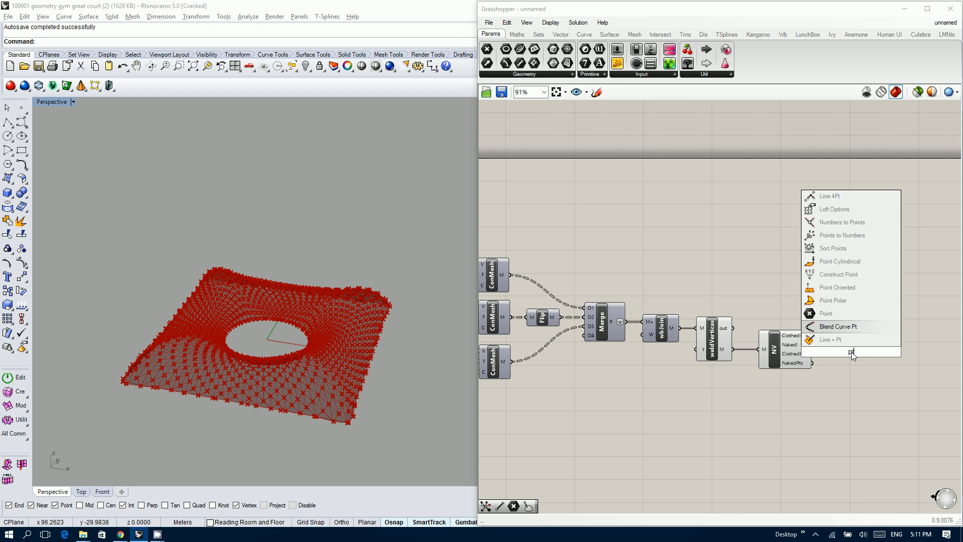
key(Up)
key(Return)
- Hide the NV component's preview and use the Point parameter to display its NakedPts and ClothedPts outputs in turn
click(777, 336)
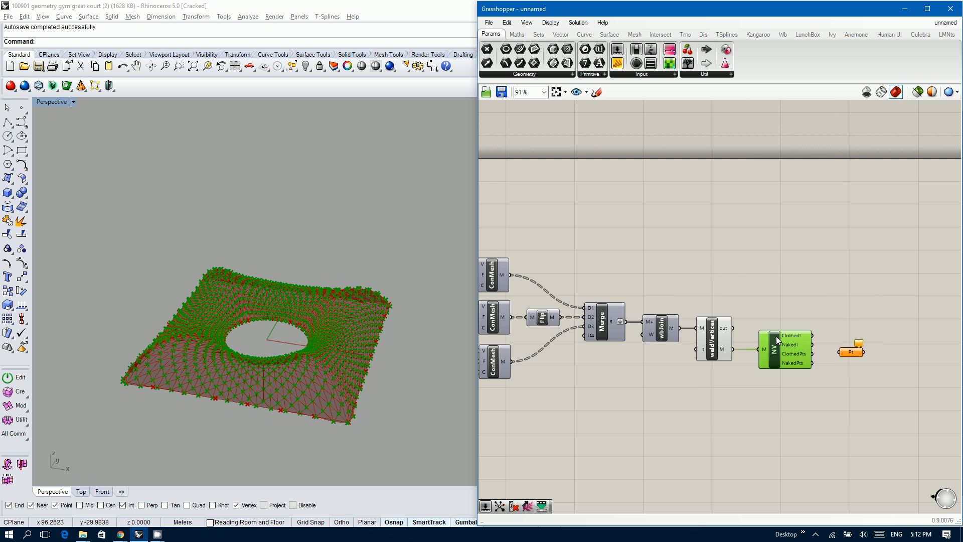
middle_click(776, 336)
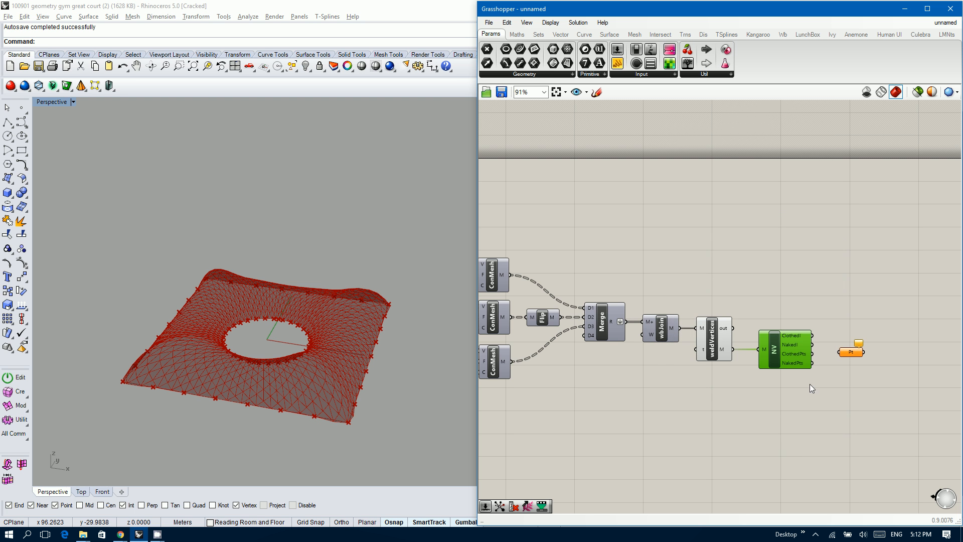
drag(812, 362, 844, 366)
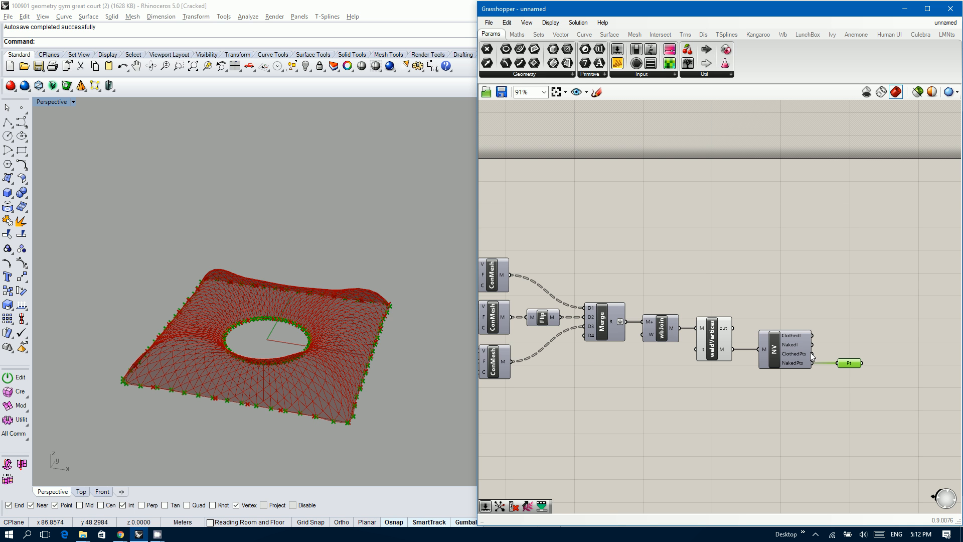
drag(812, 353, 851, 357)
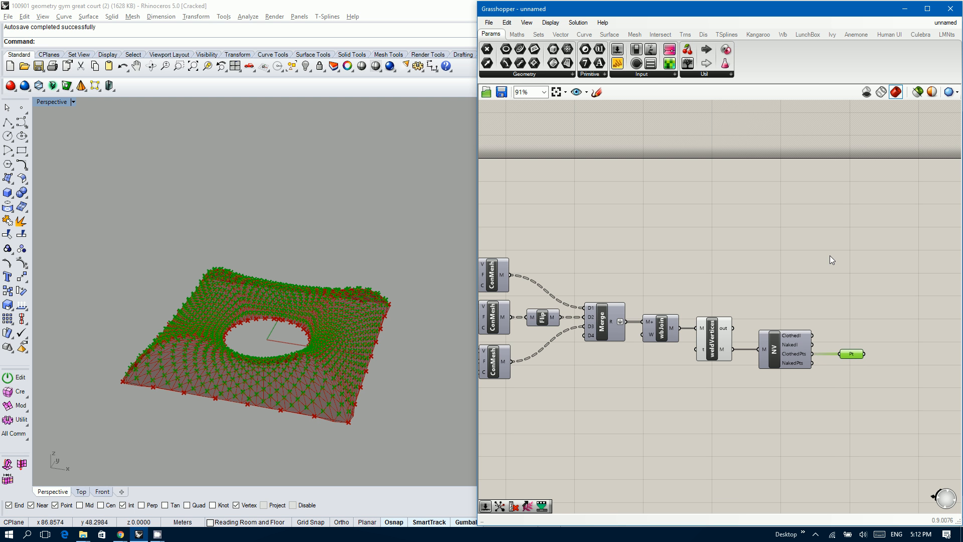
- Add a Mesh Closest Point component and place it above the NV component
right_drag(834, 291, 808, 302)
double_click(847, 262)
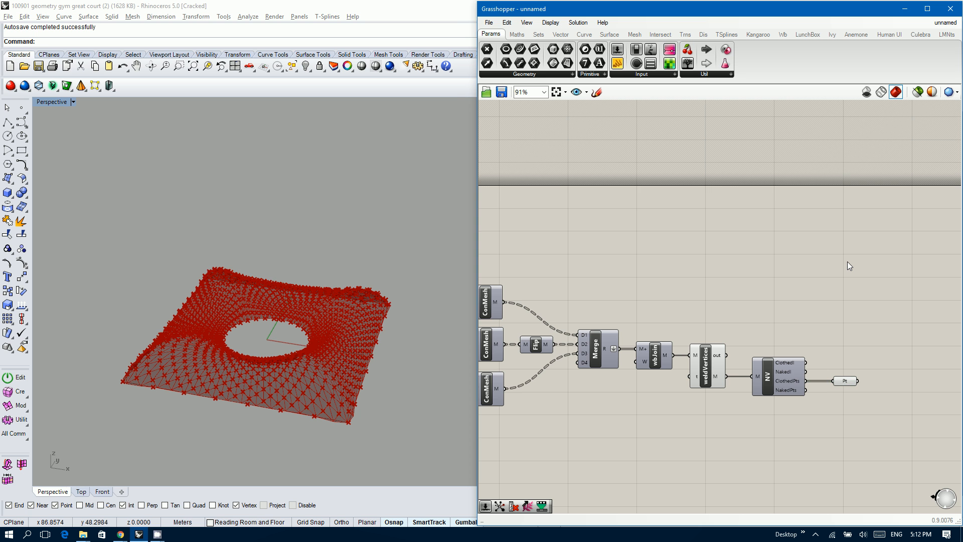
text(mesh cp)
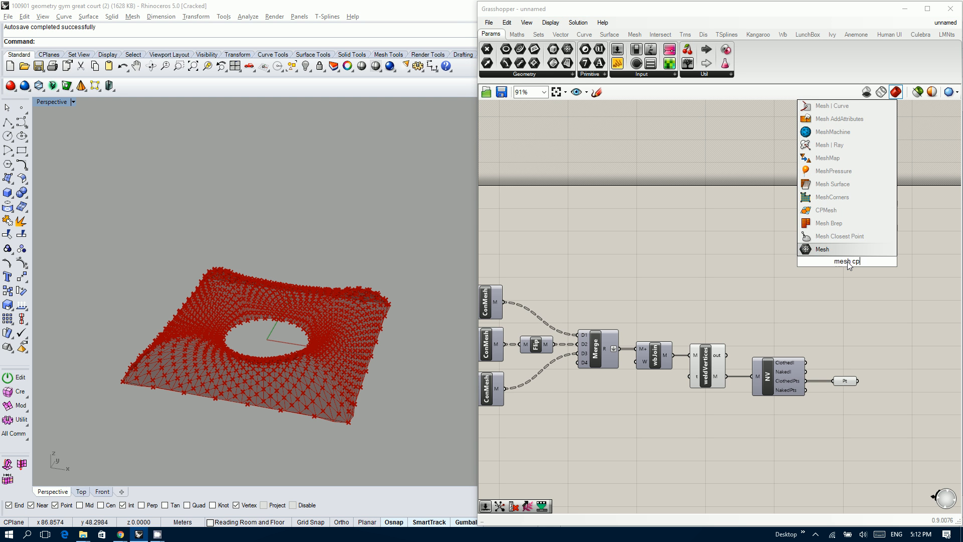
key(Return)
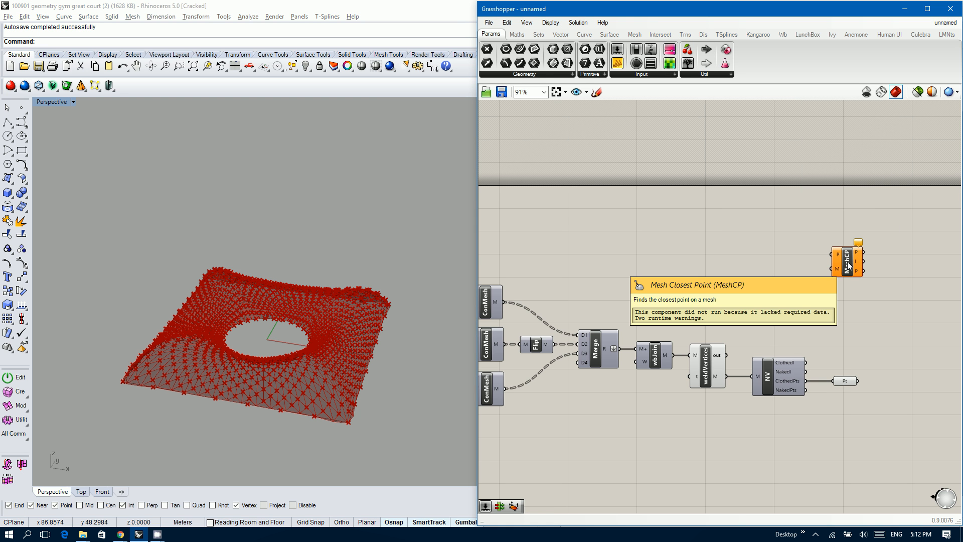
drag(848, 265, 794, 269)
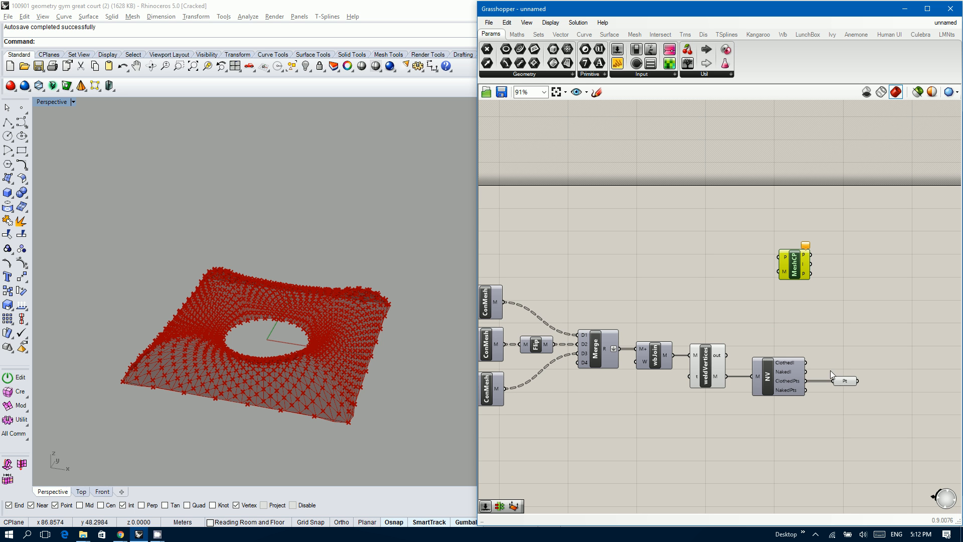
- Delete the Point parameter and move the NV and MeshCP components farther from weldVertices to make room
click(843, 382)
key(Delete)
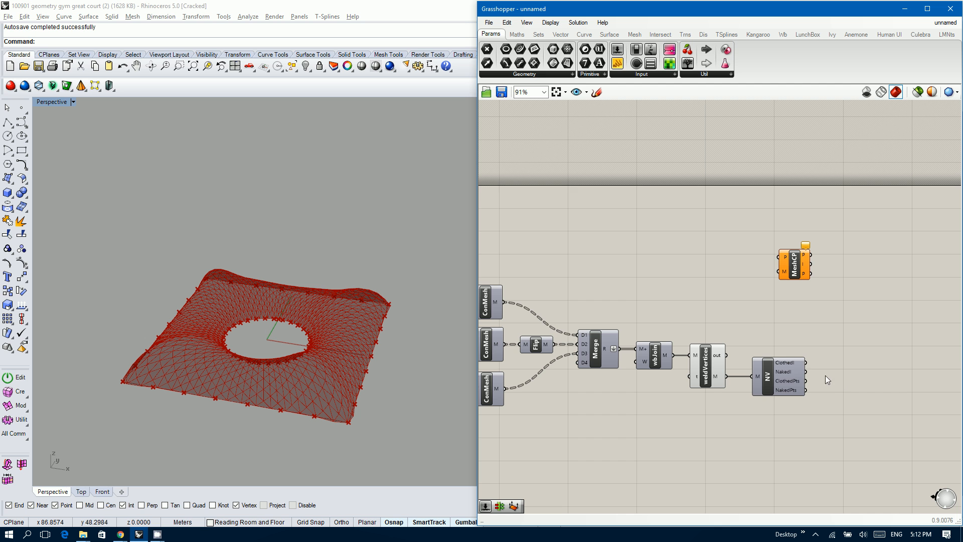
drag(805, 375, 811, 375)
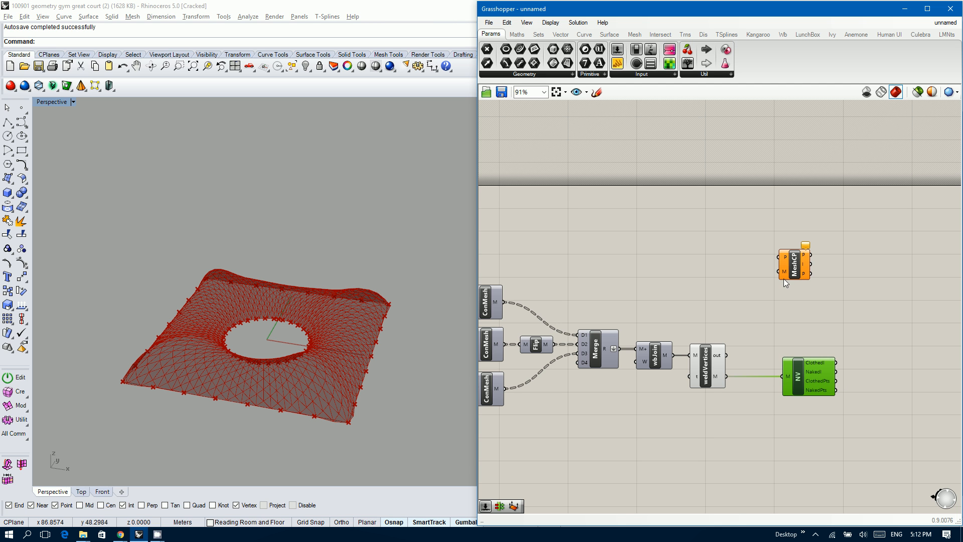
drag(785, 279, 828, 261)
click(767, 269)
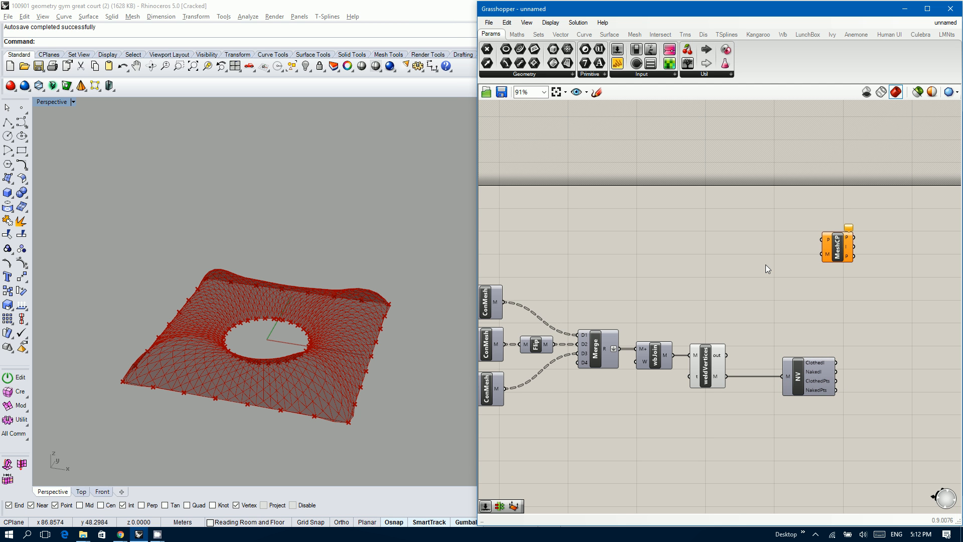
- Add a Deconstruct Mesh component and feed it the weldVertices mesh output
double_click(766, 267)
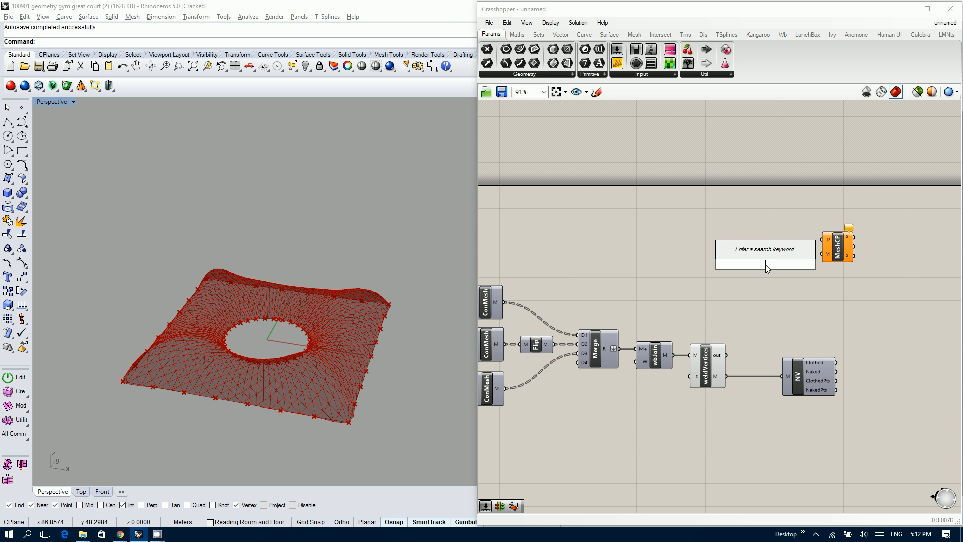
text(demesh)
key(Return)
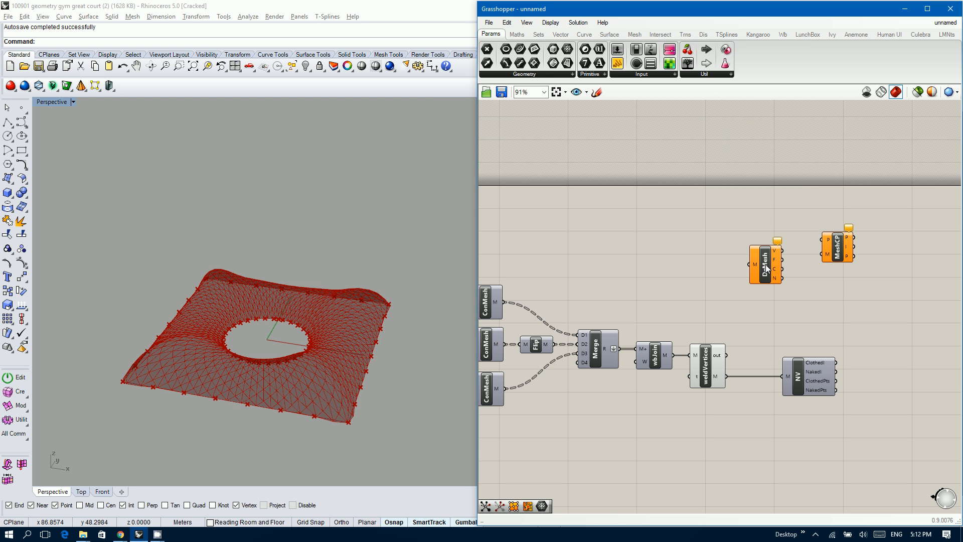
drag(726, 375, 766, 276)
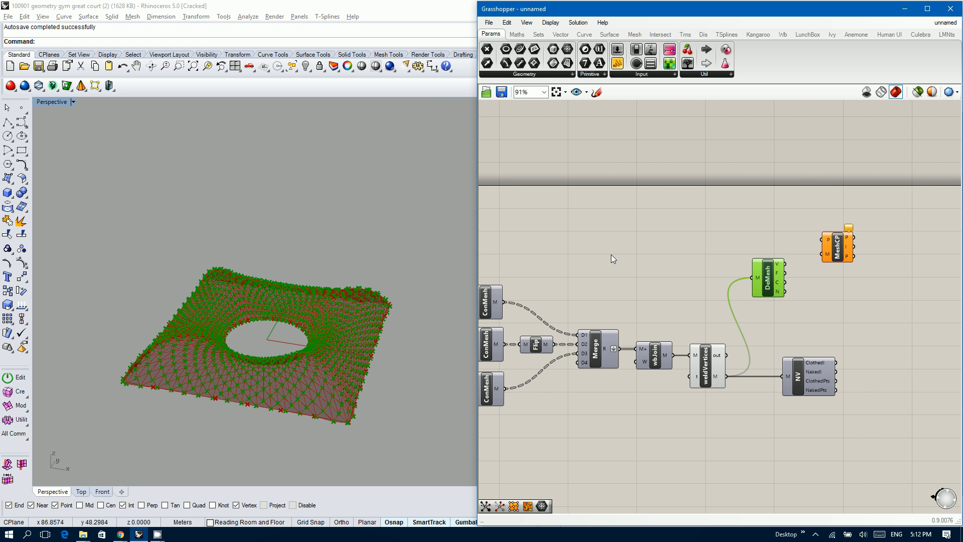
right_drag(611, 255, 676, 281)
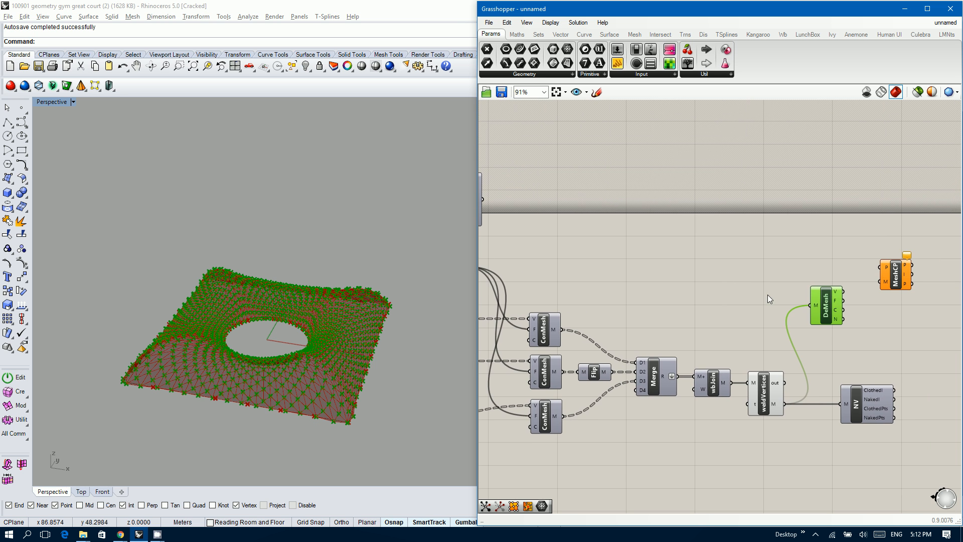
- Connect DeMesh's vertices to the MeshCP point input and the wbCatmullClark output to its mesh input
drag(845, 293, 878, 273)
right_drag(773, 277, 840, 283)
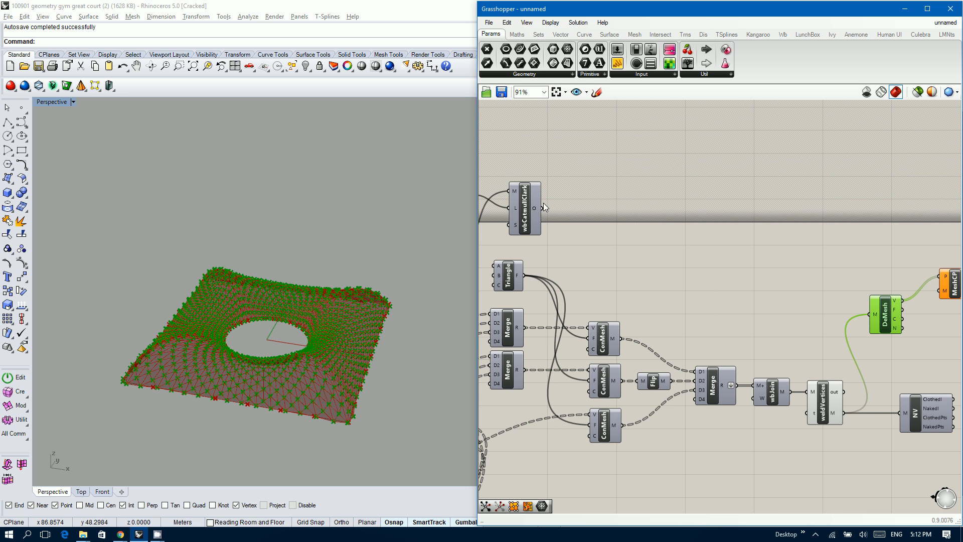
drag(543, 206, 936, 294)
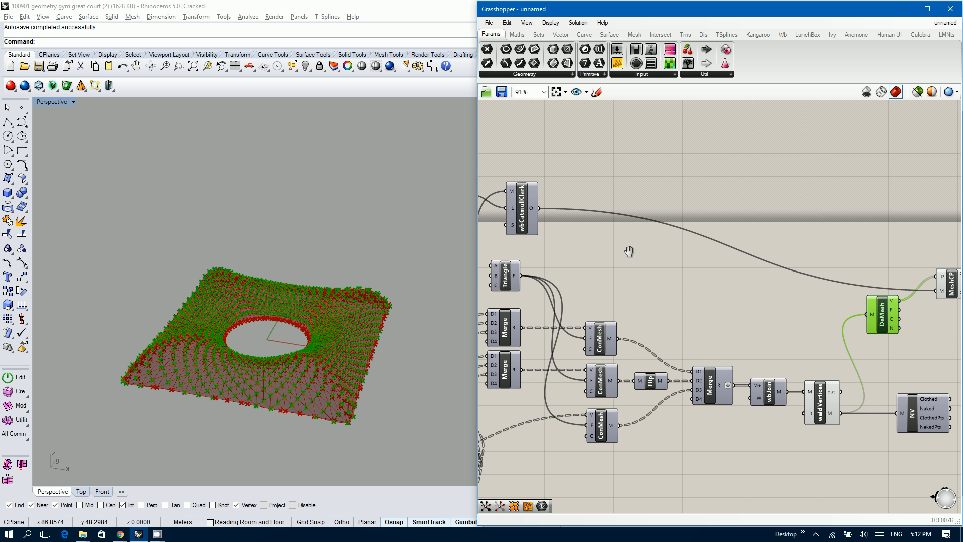
- Hide the previews of the weldVertices and DeMesh components
right_drag(627, 251, 598, 260)
click(724, 396)
middle_click(724, 392)
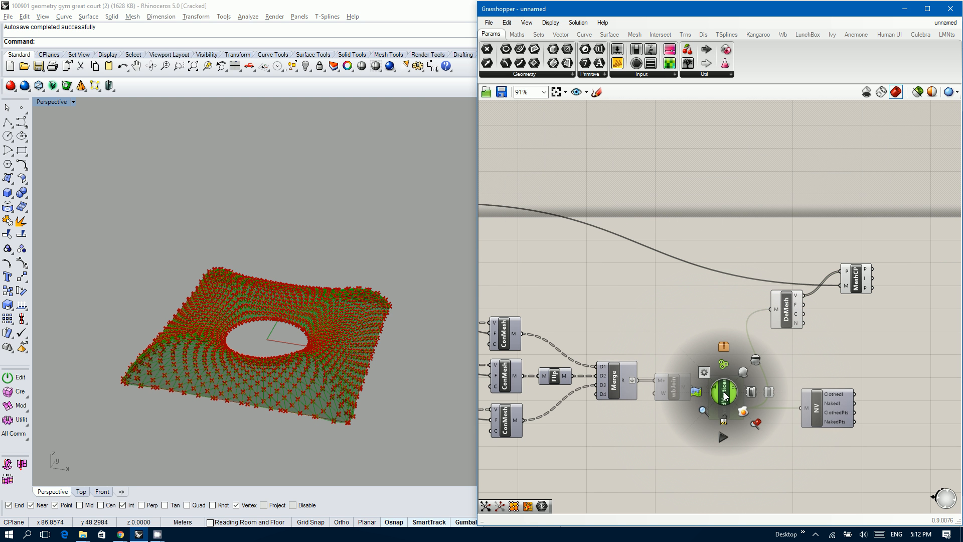
right_drag(787, 334, 698, 324)
click(698, 298)
middle_click(698, 297)
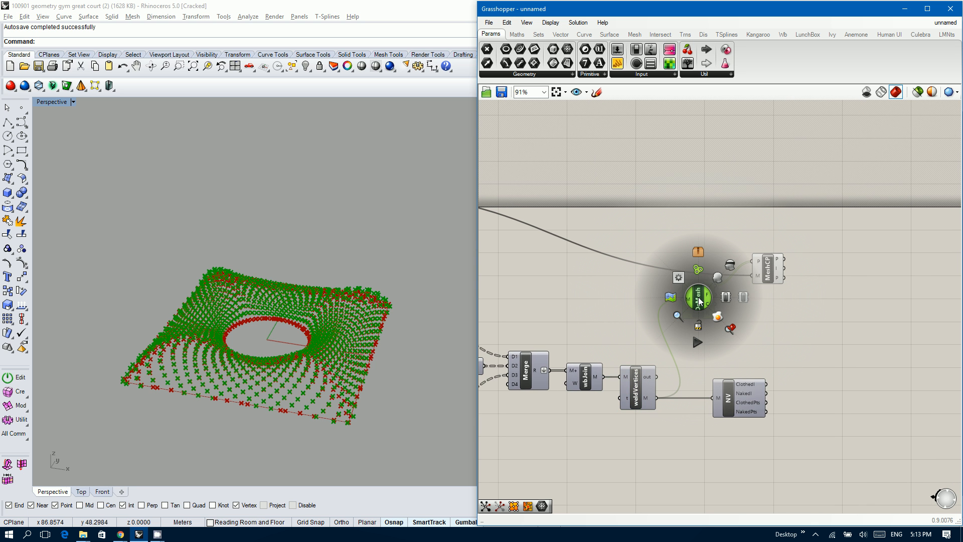
click(730, 264)
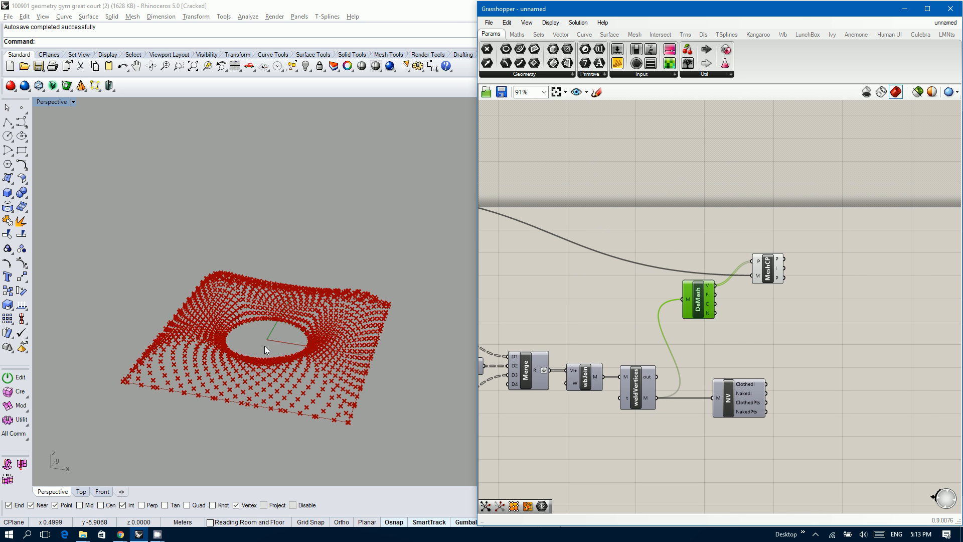
right_drag(269, 349, 256, 334)
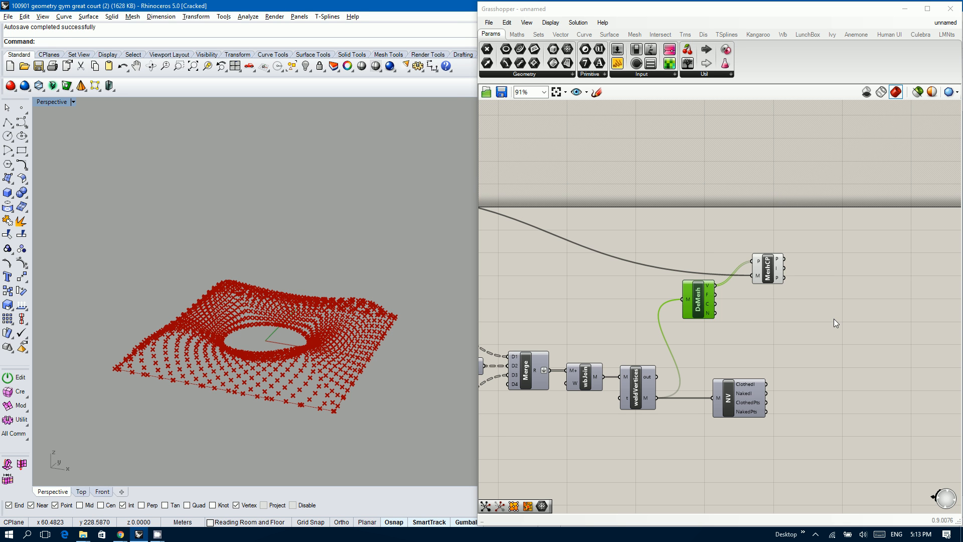
- Add a Construct Mesh component and place it beyond the MeshCP component
double_click(823, 309)
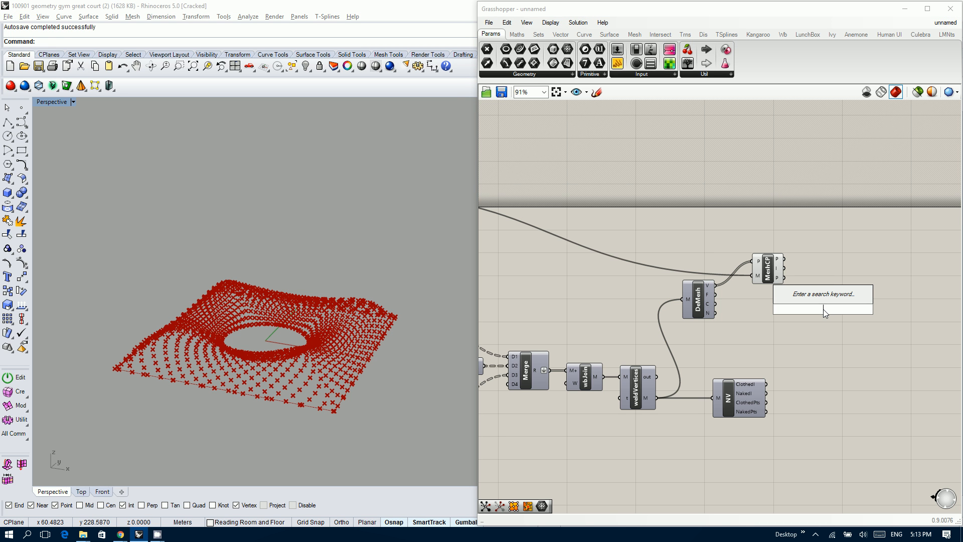
text(conmesh)
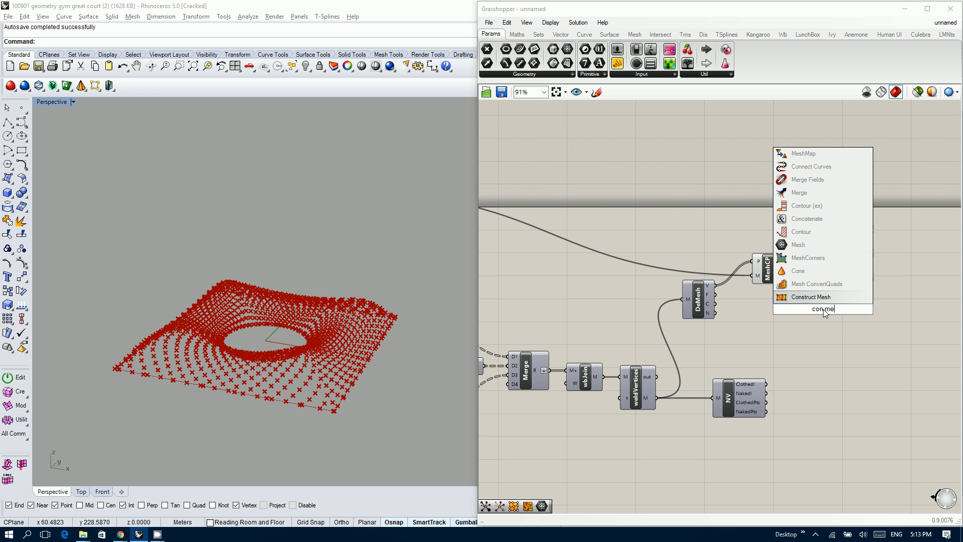
key(Return)
scroll(820, 267, up, 3)
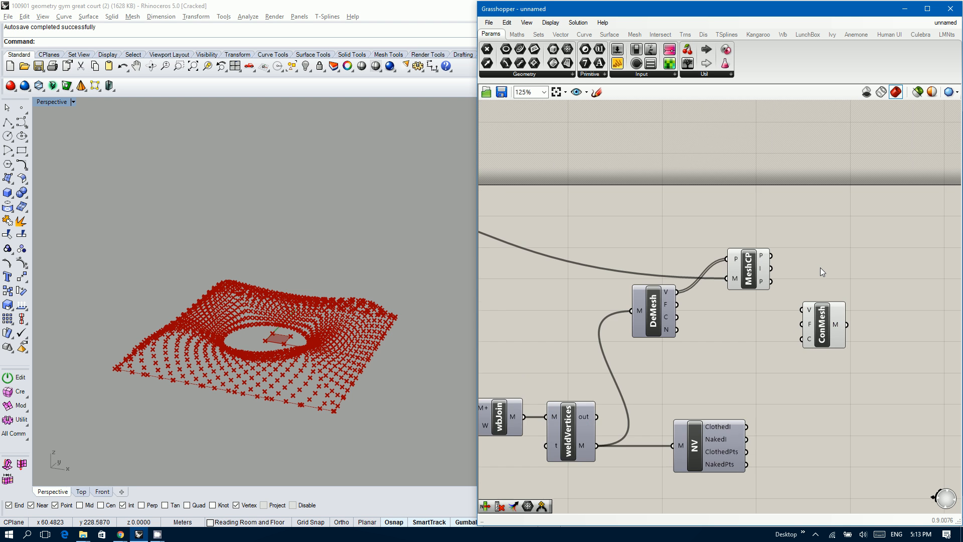
right_drag(327, 339, 317, 395)
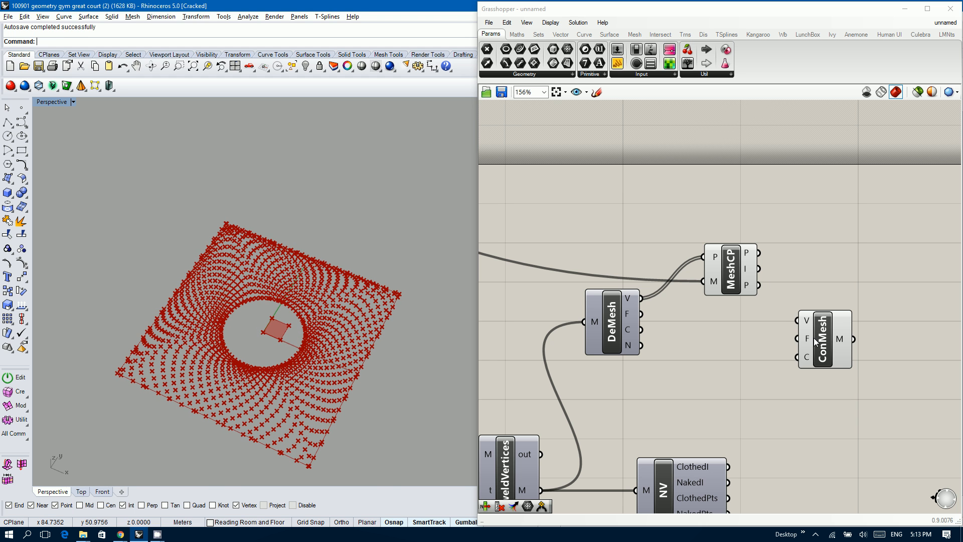
drag(821, 344, 844, 331)
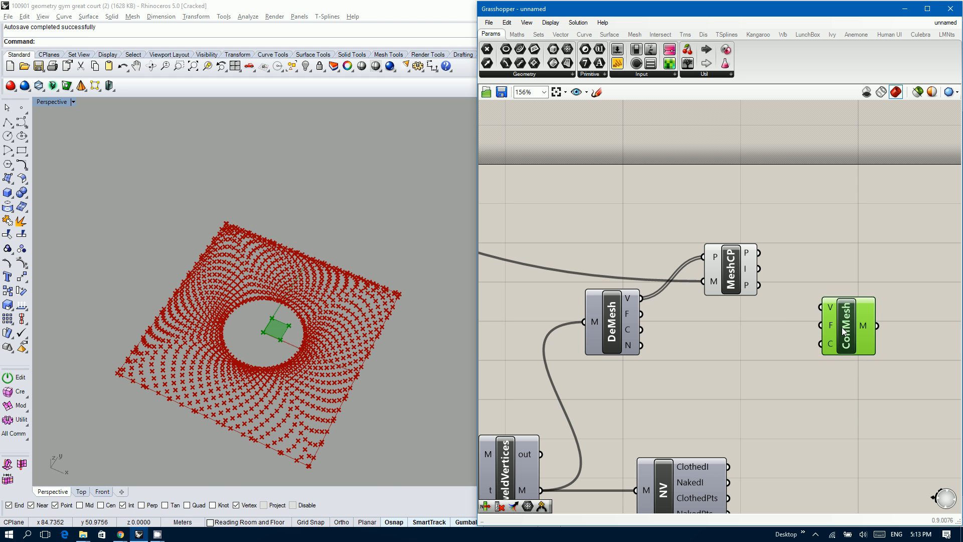
- Connect MeshCP's closest points to the ConMesh vertices input and DeMesh's faces to its faces input
click(731, 269)
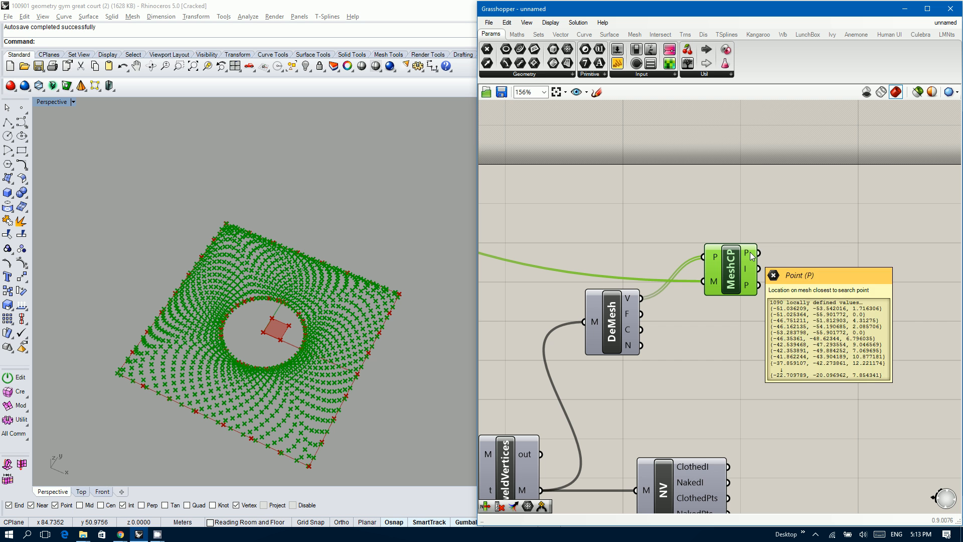
drag(761, 257, 820, 306)
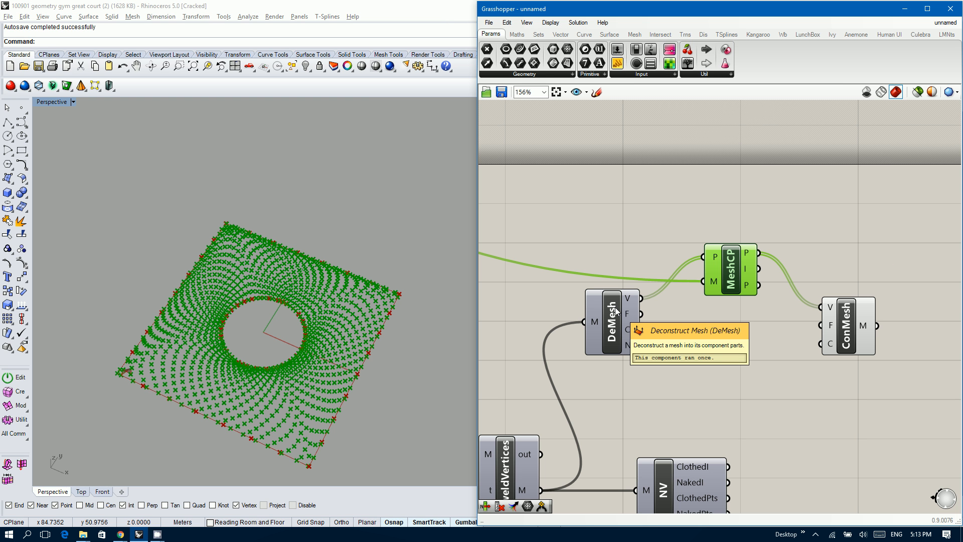
click(620, 266)
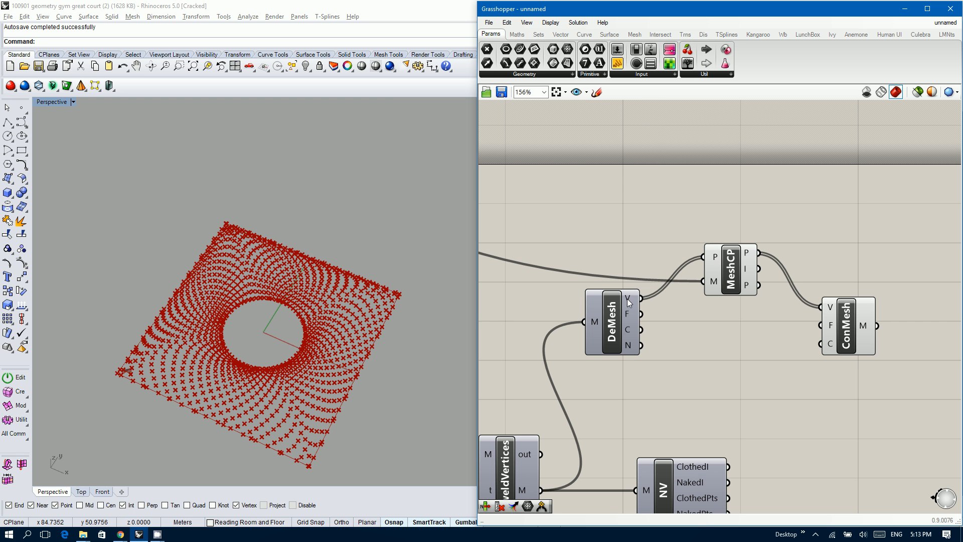
mouse_move(629, 302)
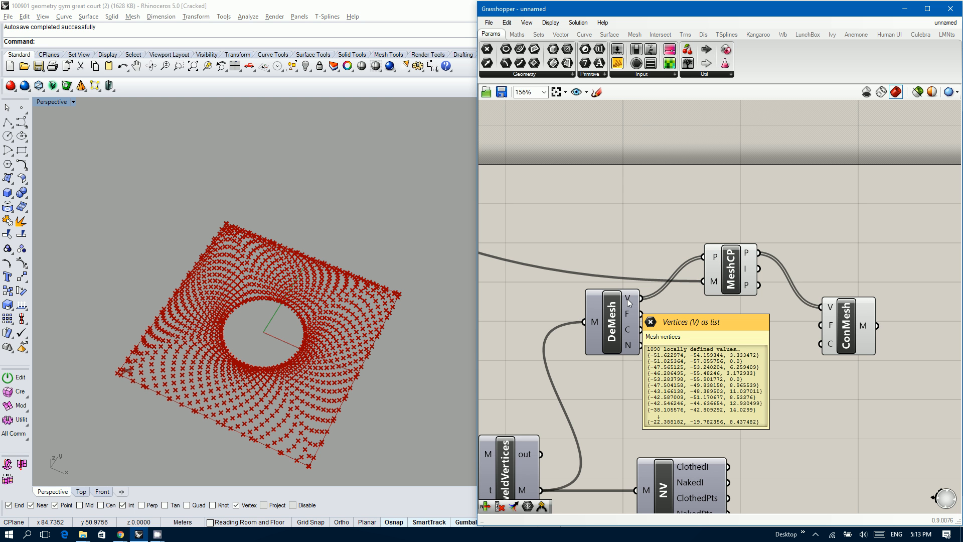
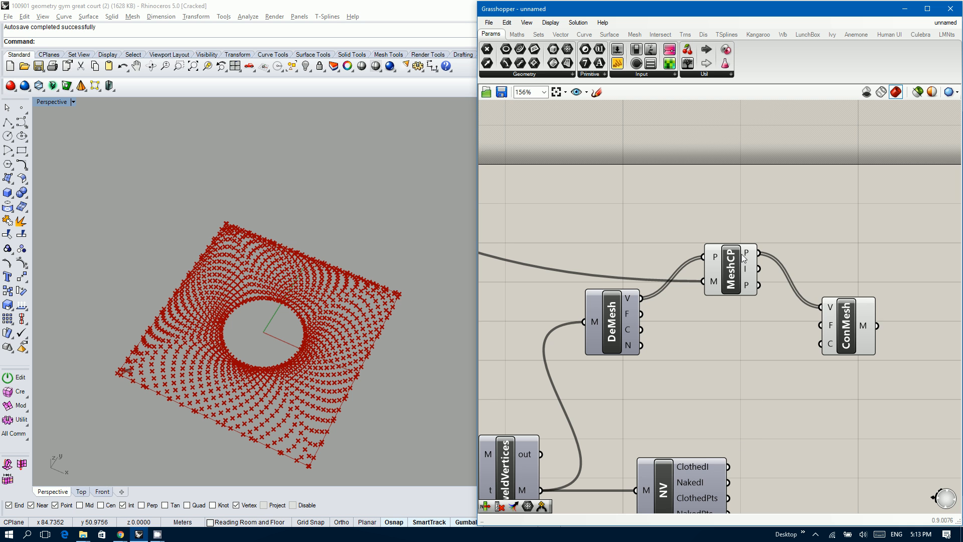
mouse_move(747, 256)
drag(641, 314, 858, 315)
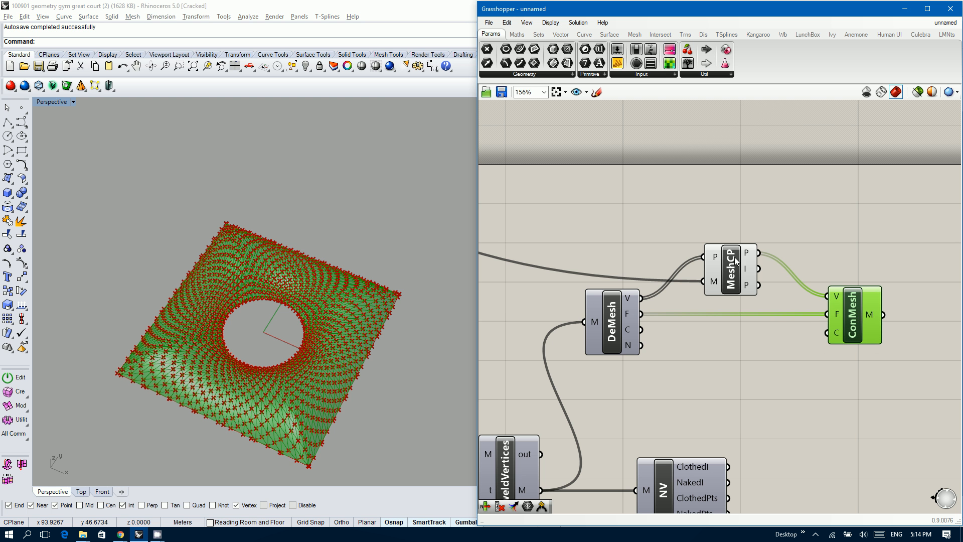
- Hide the MeshCP component's preview
click(744, 273)
middle_click(744, 272)
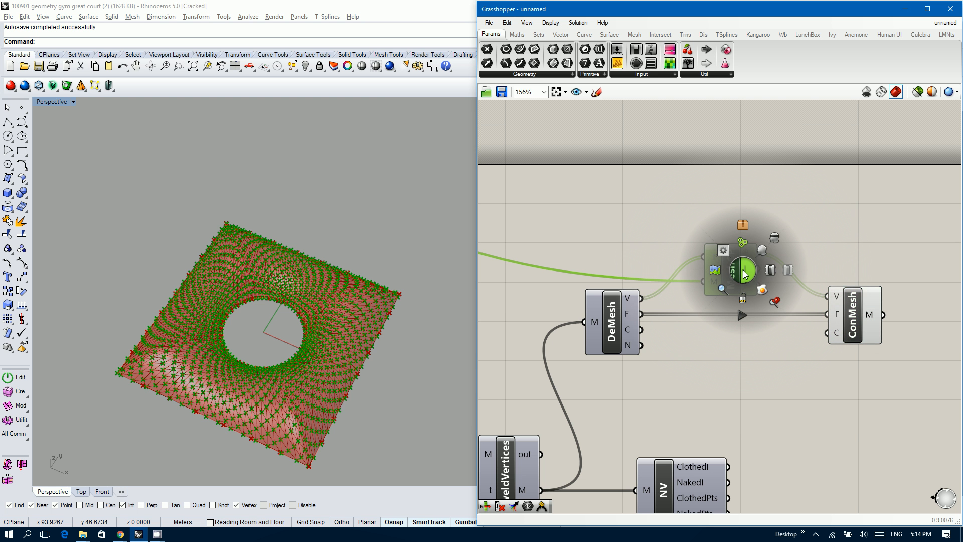
click(776, 238)
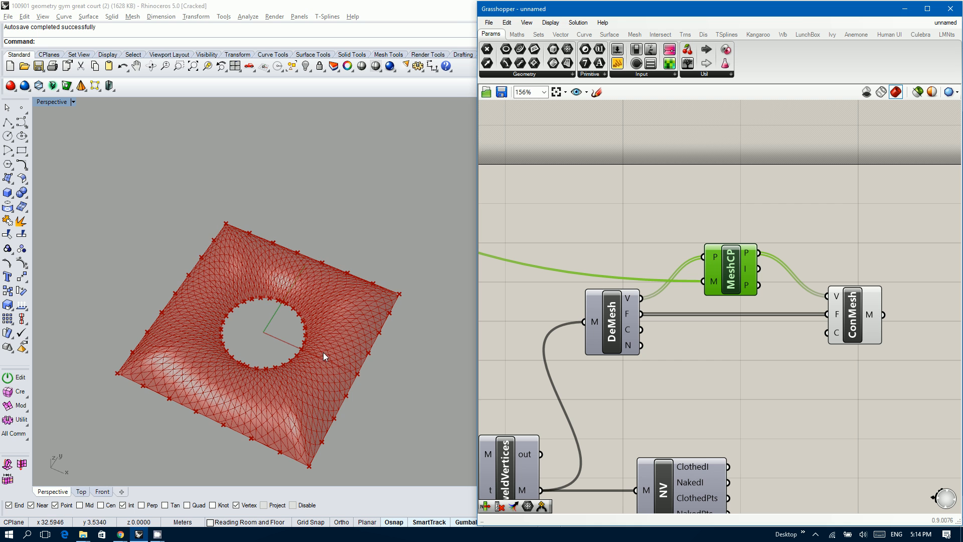
- Examine the projected roof mesh from several angles, checking its corners, edges and the central opening
right_drag(323, 352, 351, 390)
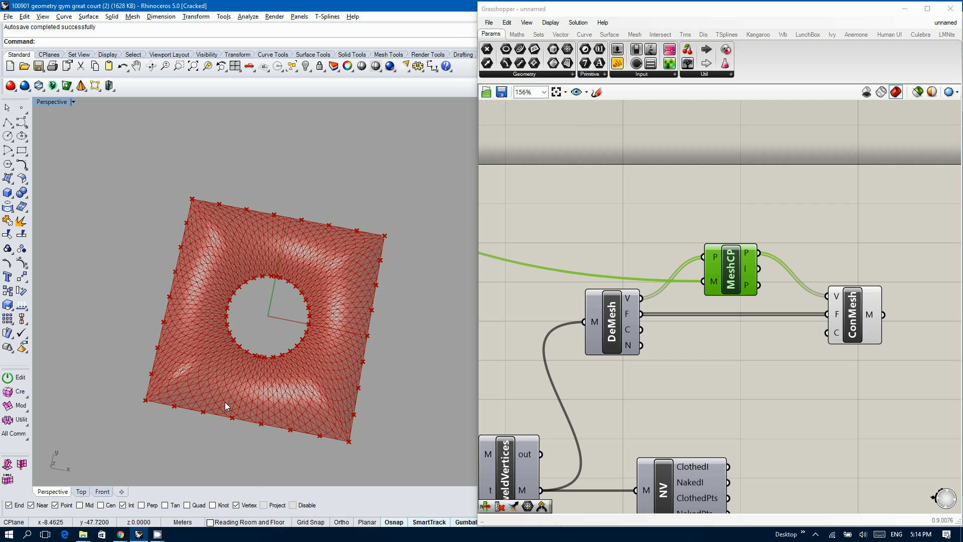
right_drag(223, 402, 236, 361)
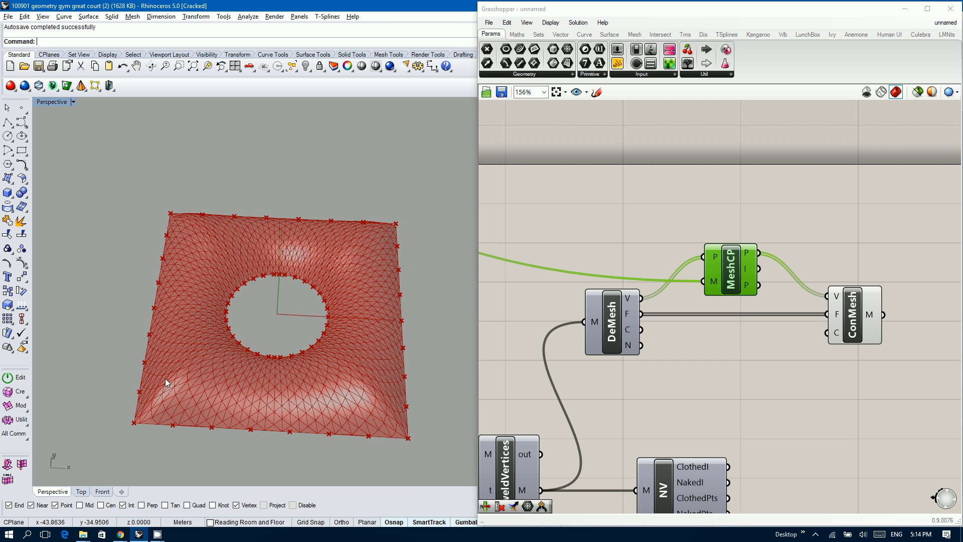
scroll(146, 409, up, 5)
scroll(145, 409, down, 5)
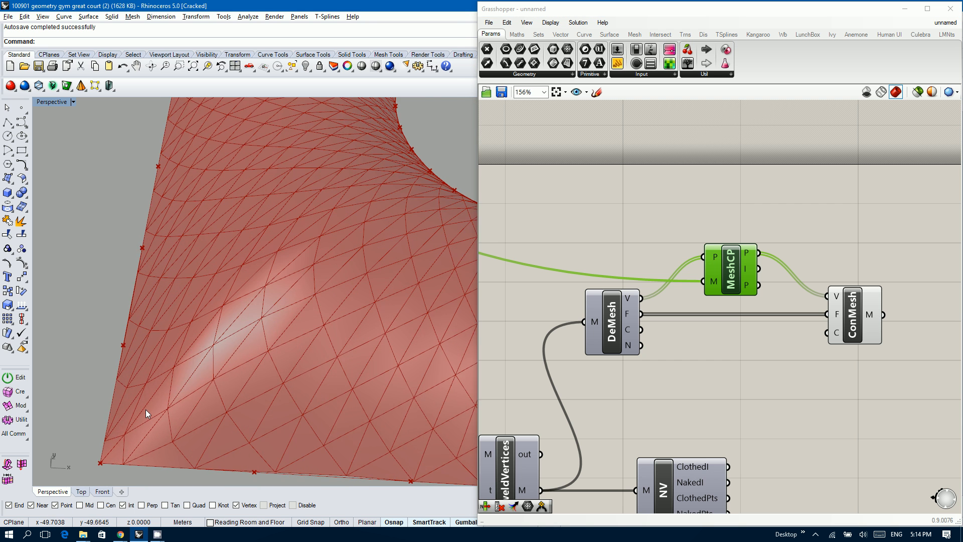
scroll(198, 340, down, 2)
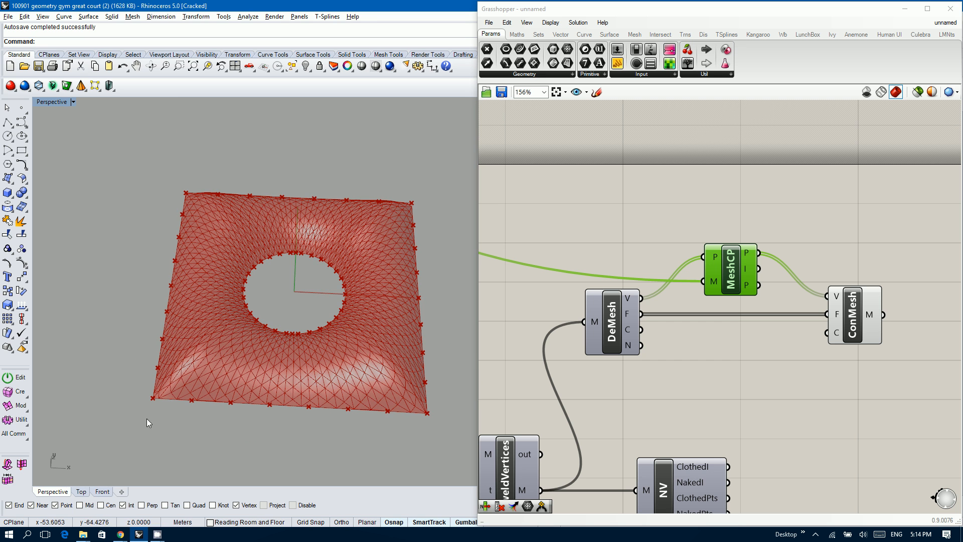
scroll(126, 396, down, 3)
right_drag(293, 344, 231, 375)
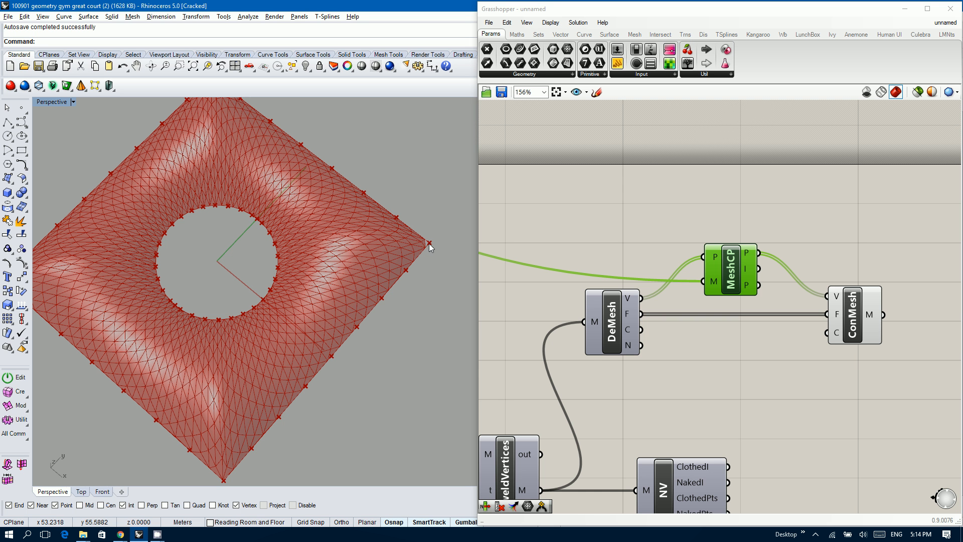
right_drag(327, 258, 378, 221)
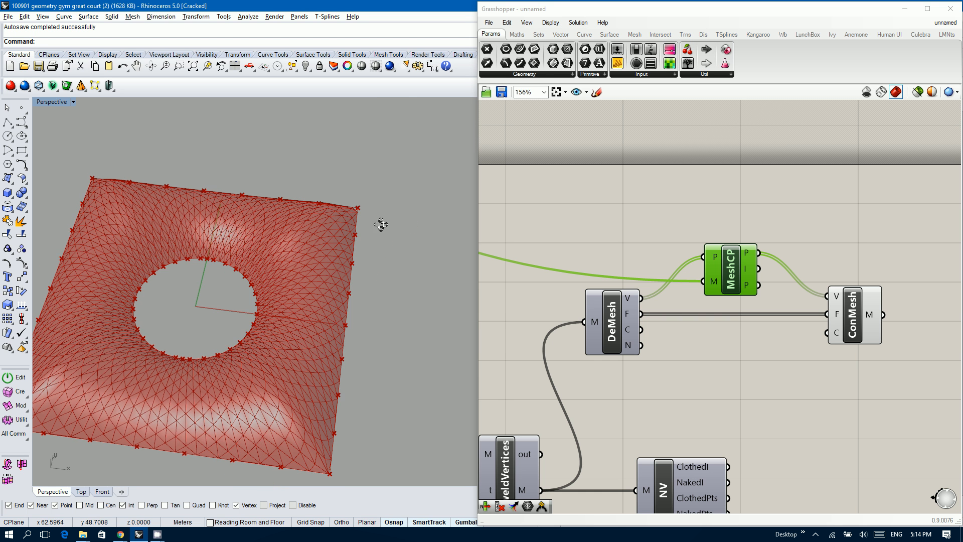
scroll(248, 273, down, 2)
right_drag(193, 297, 112, 315)
scroll(115, 326, up, 4)
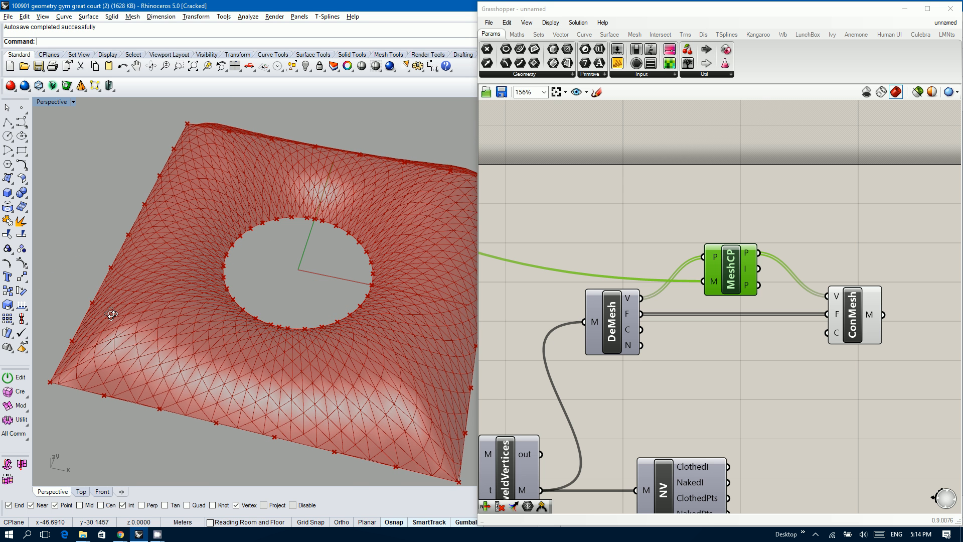
scroll(112, 314, down, 2)
- Set the U Divisions slider of the Diamond panel component to 64
scroll(769, 206, down, 5)
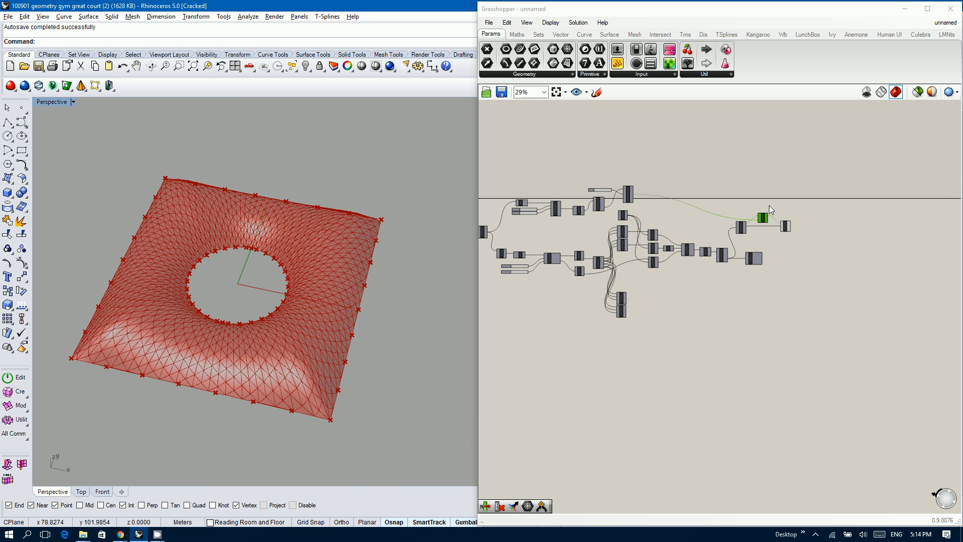
click(511, 255)
scroll(587, 285, up, 5)
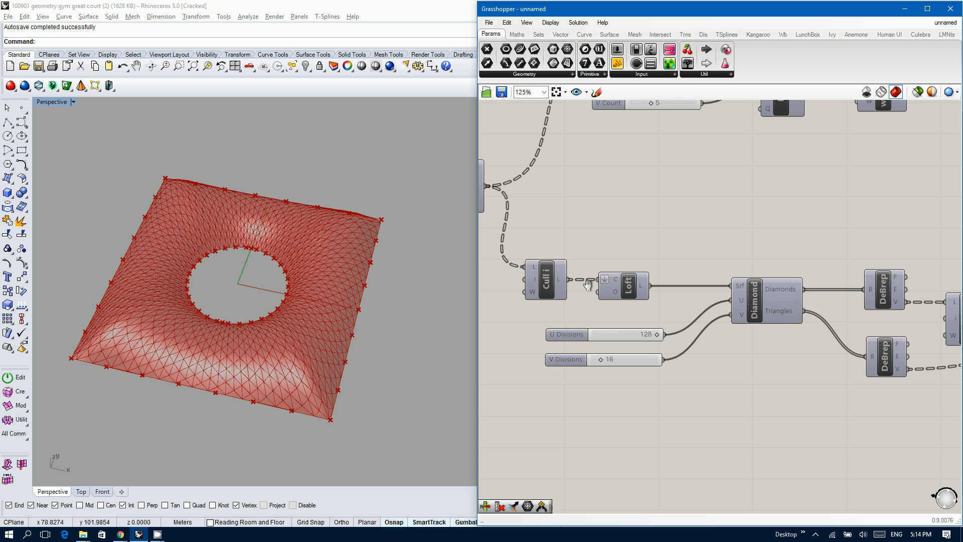
click(619, 334)
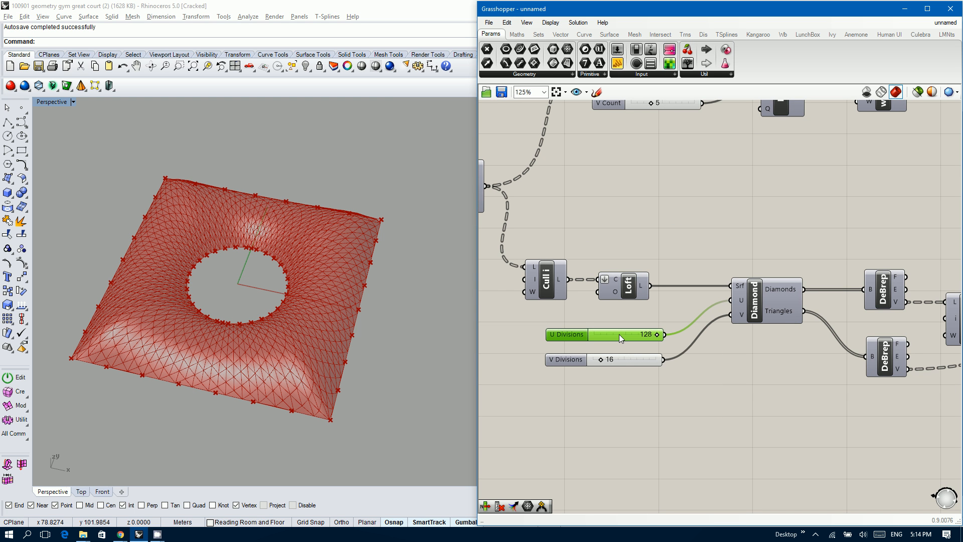
double_click(619, 334)
text(64)
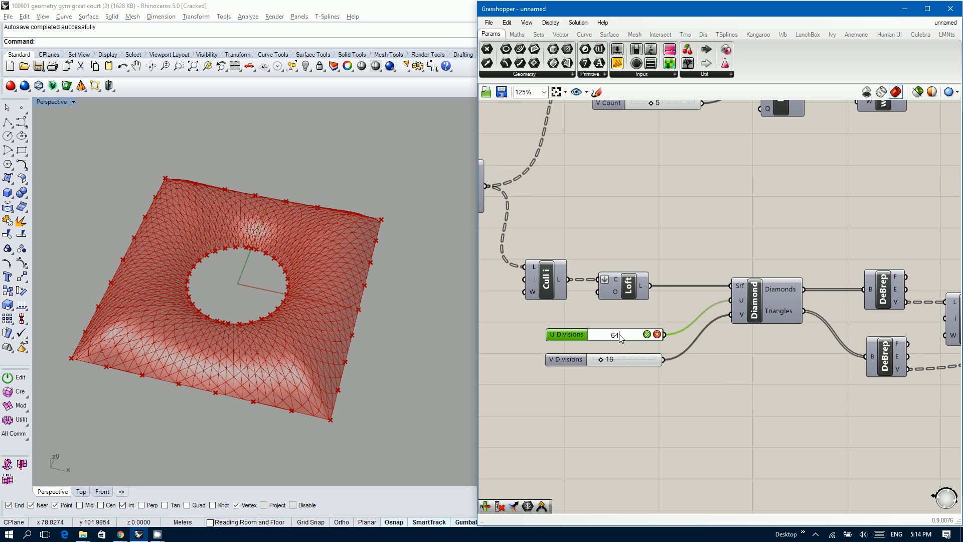
key(Return)
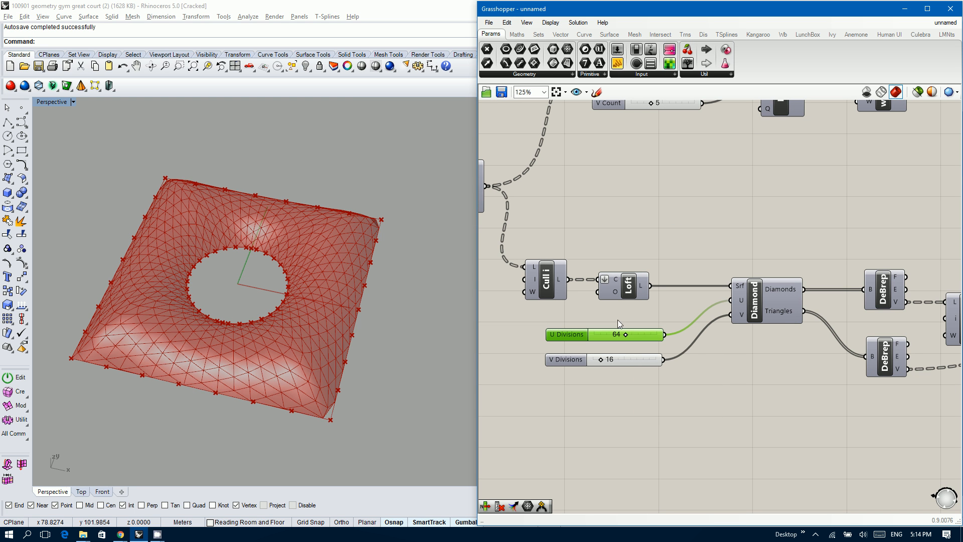
- Move the NV component beside ConMesh and connect ConMesh's mesh output to its mesh input in place of the weldVertices mesh
click(159, 194)
right_drag(165, 222, 166, 257)
scroll(564, 257, down, 5)
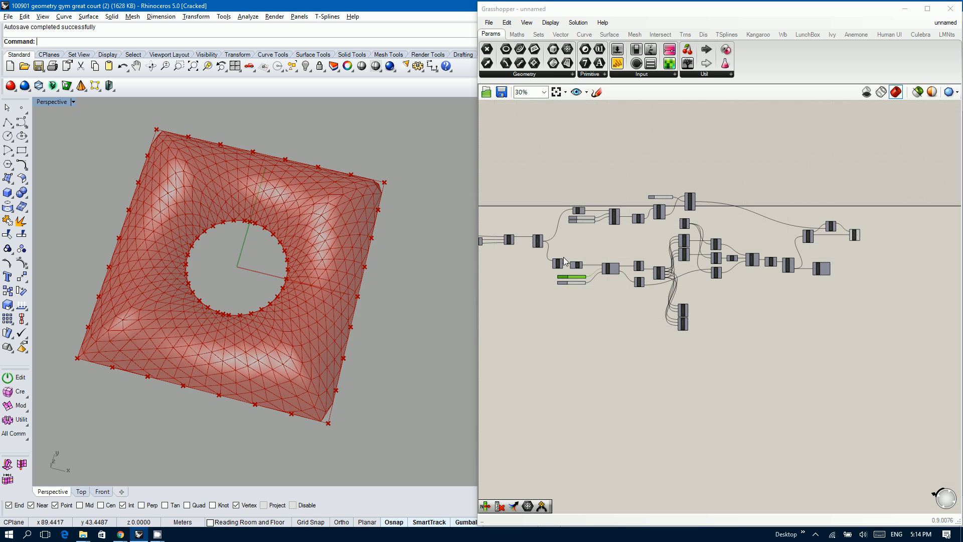
scroll(877, 228, up, 5)
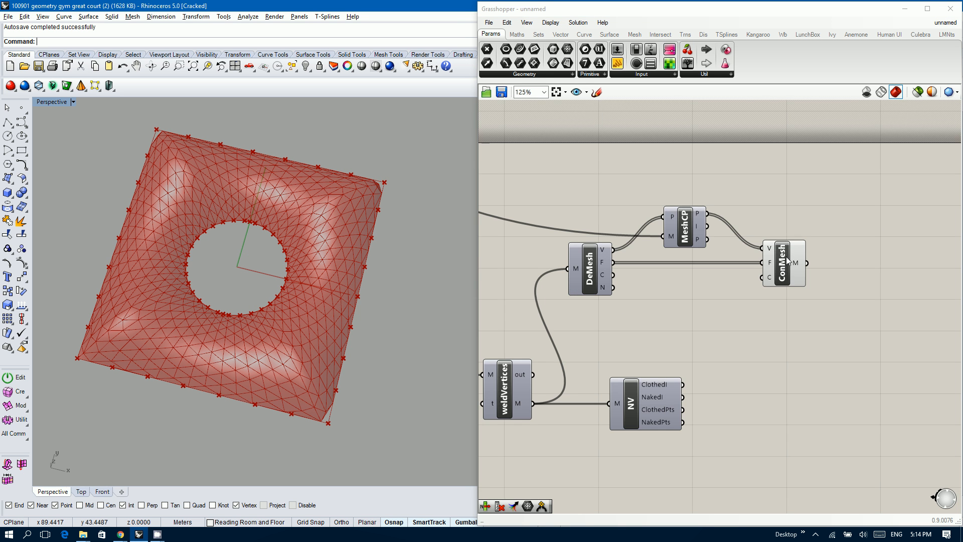
click(787, 256)
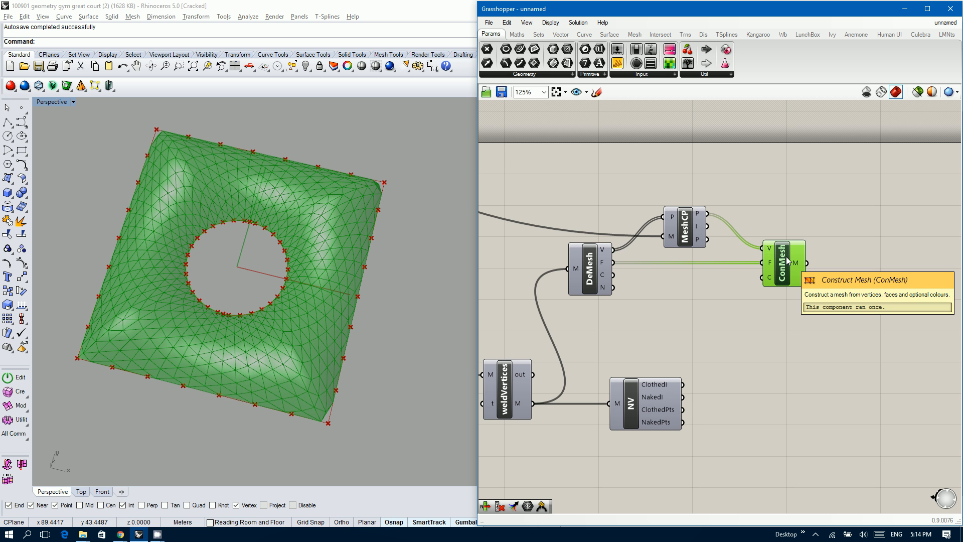
click(652, 332)
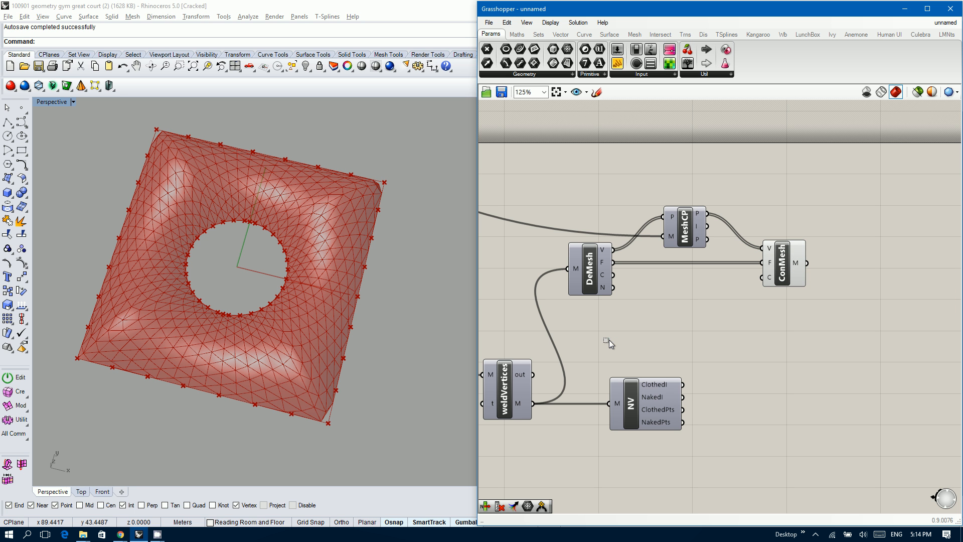
drag(650, 416, 899, 334)
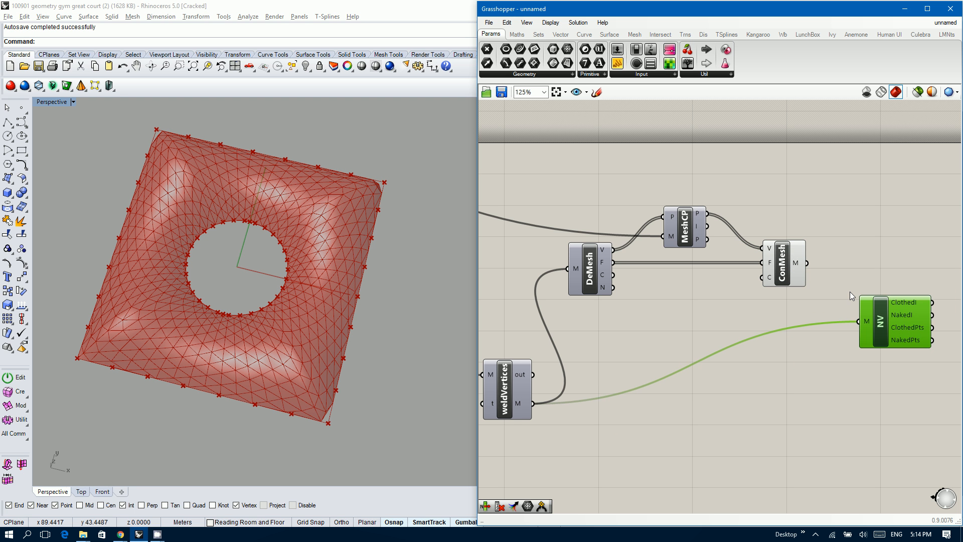
drag(850, 290, 715, 311)
right_drag(878, 236, 723, 291)
drag(679, 302, 740, 302)
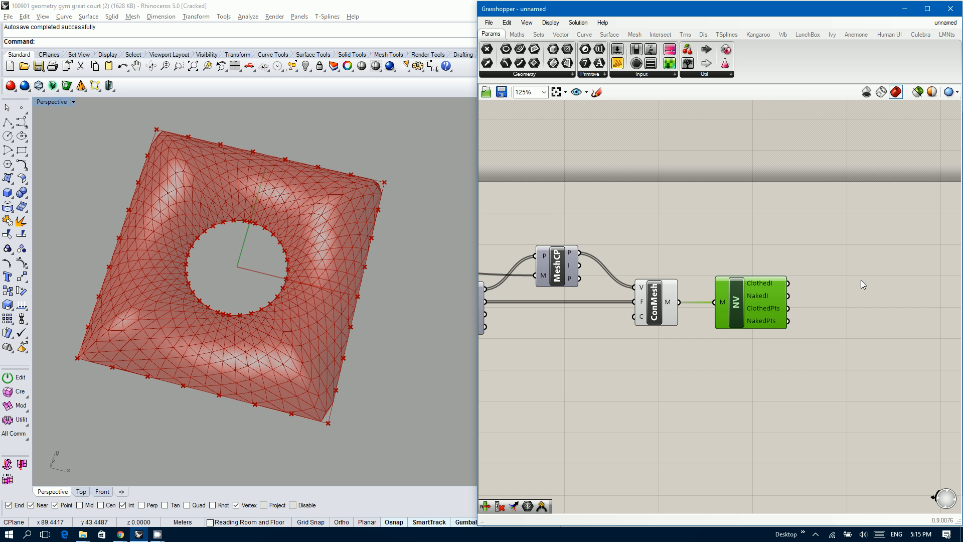
- Add a Point parameter at the start of the definition and connect the upper DeBrep's vertices to it
right_drag(860, 279, 814, 288)
scroll(833, 289, down, 10)
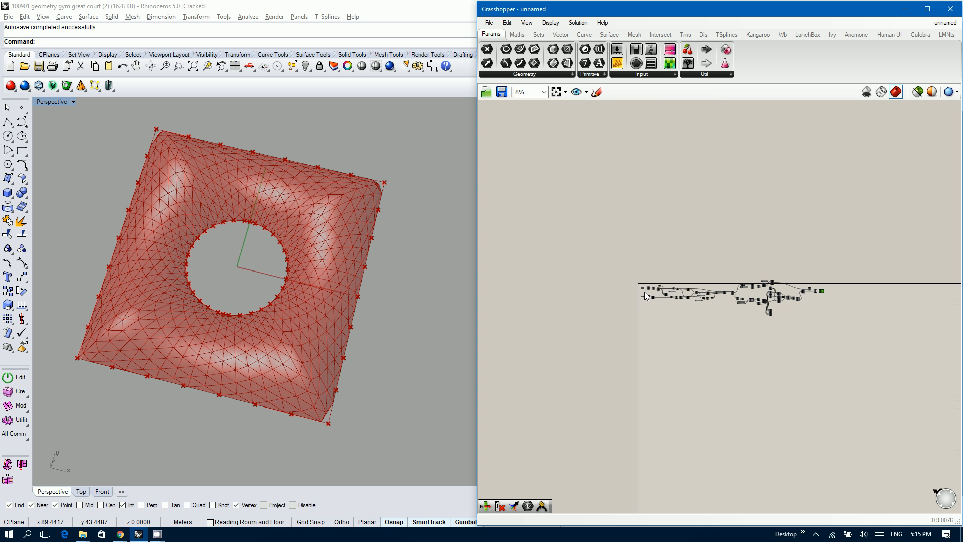
scroll(644, 291, up, 9)
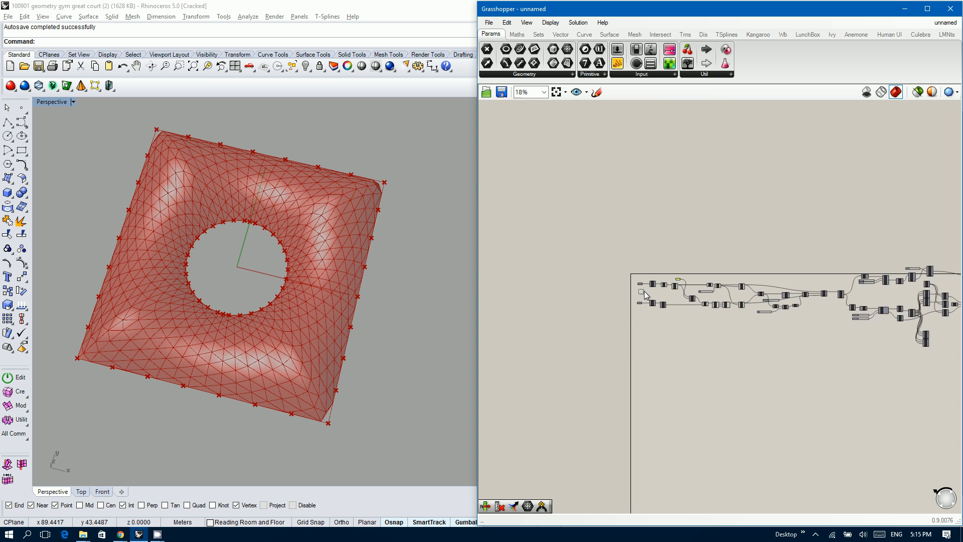
double_click(725, 288)
text(pt)
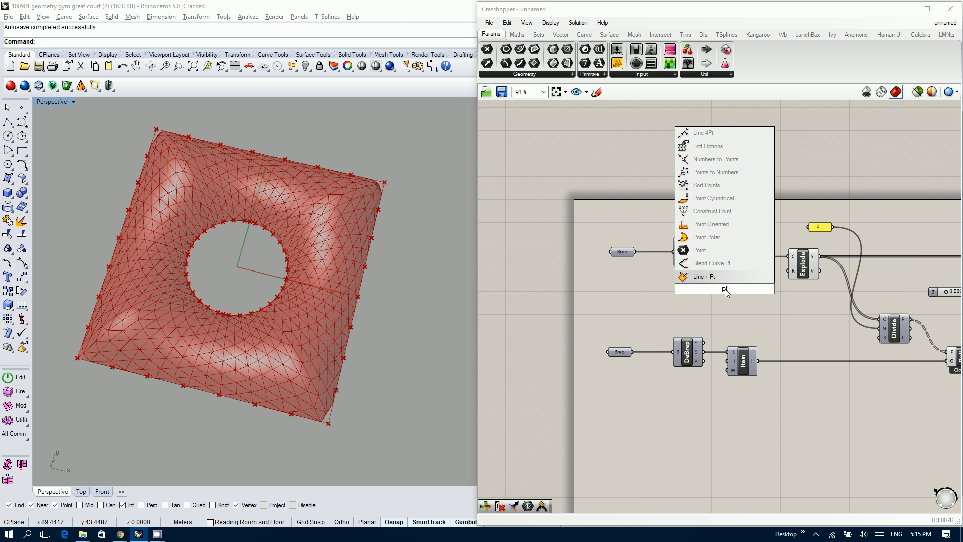
key(Return)
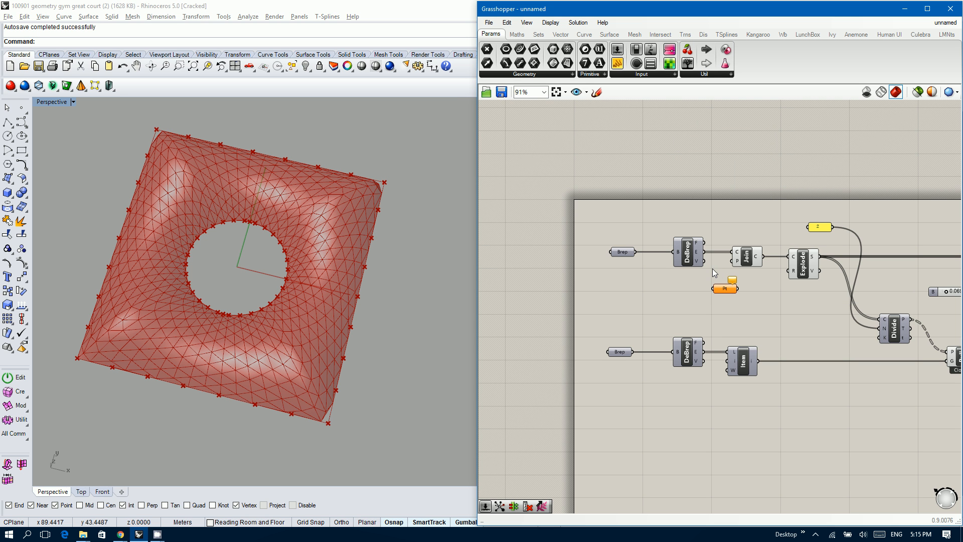
drag(704, 262, 713, 288)
click(723, 288)
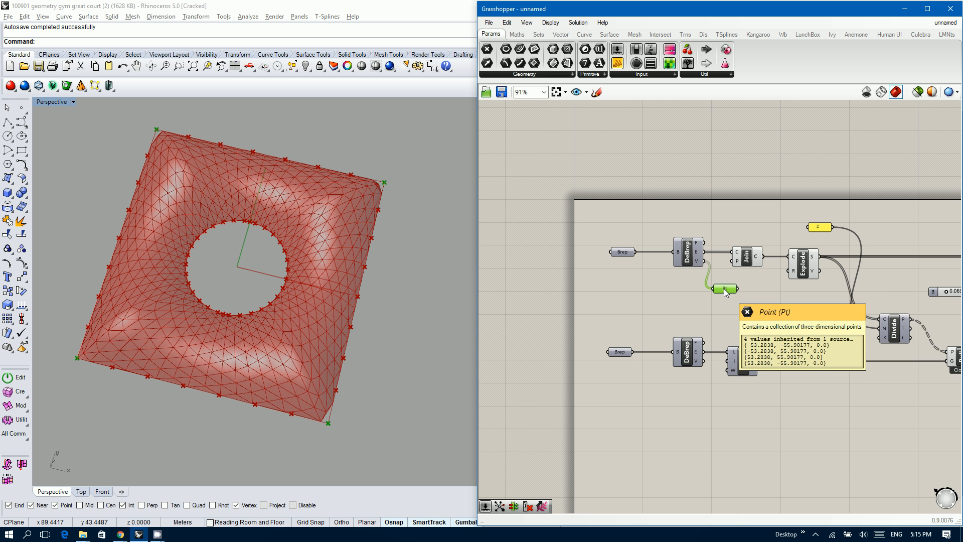
- Move the Pt parameter to the end of the definition, below the ConMesh and NV components
scroll(666, 301, down, 6)
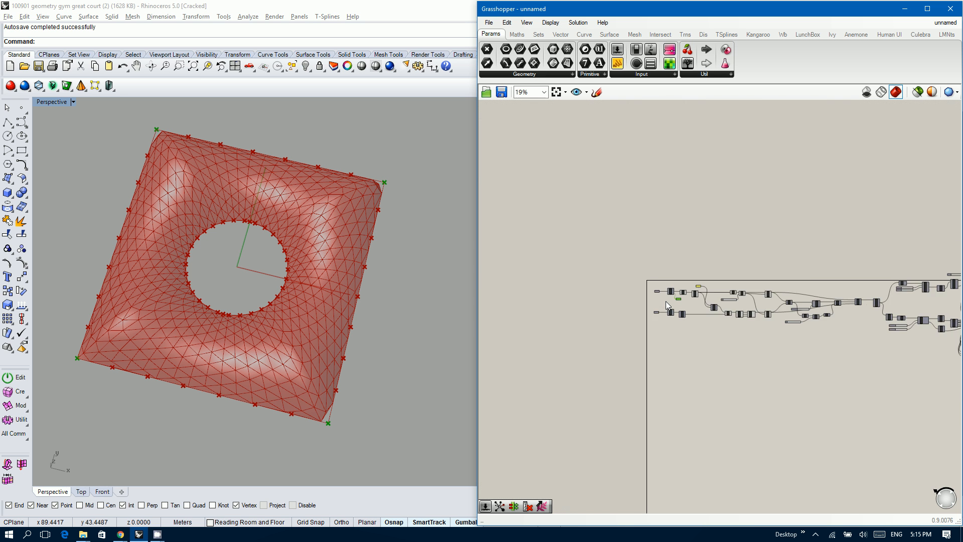
scroll(673, 301, up, 3)
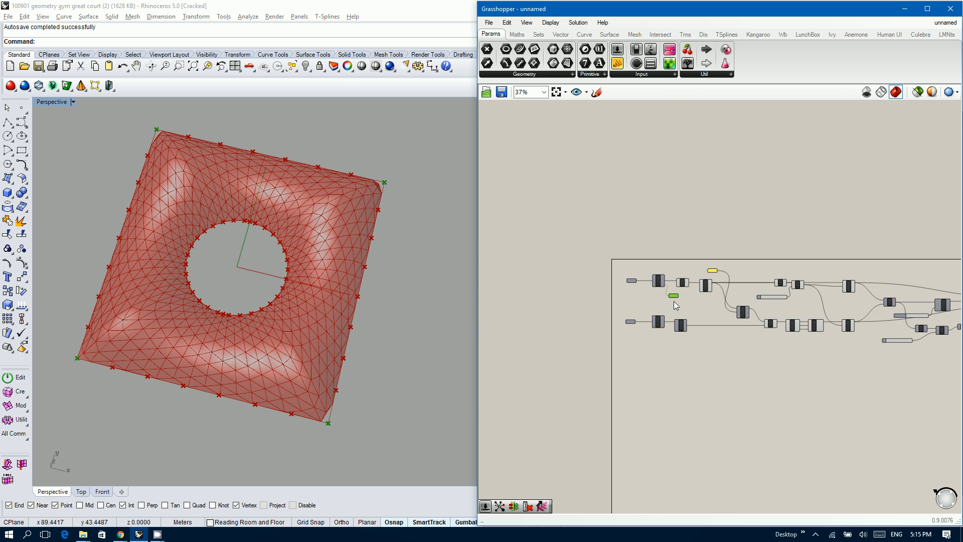
drag(672, 295, 813, 364)
scroll(868, 310, up, 5)
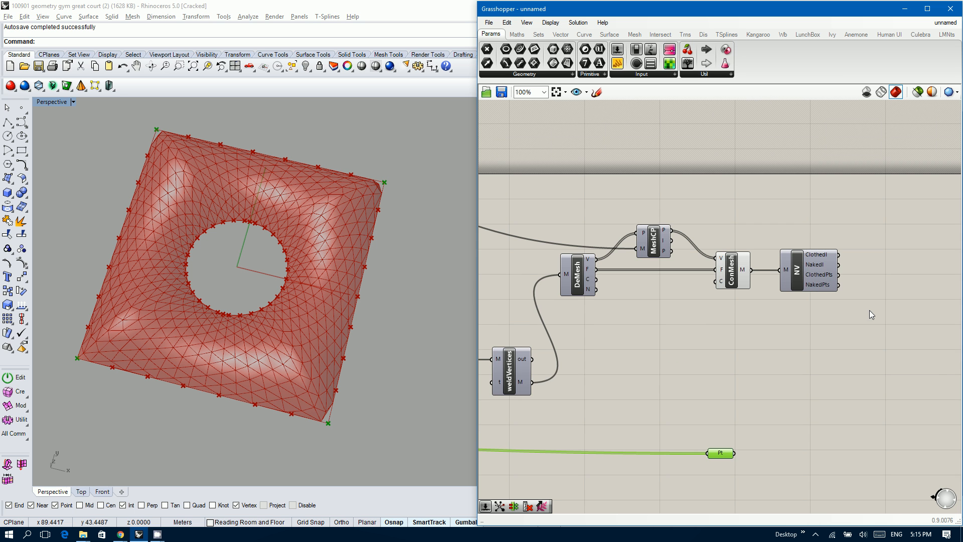
right_drag(838, 357, 693, 350)
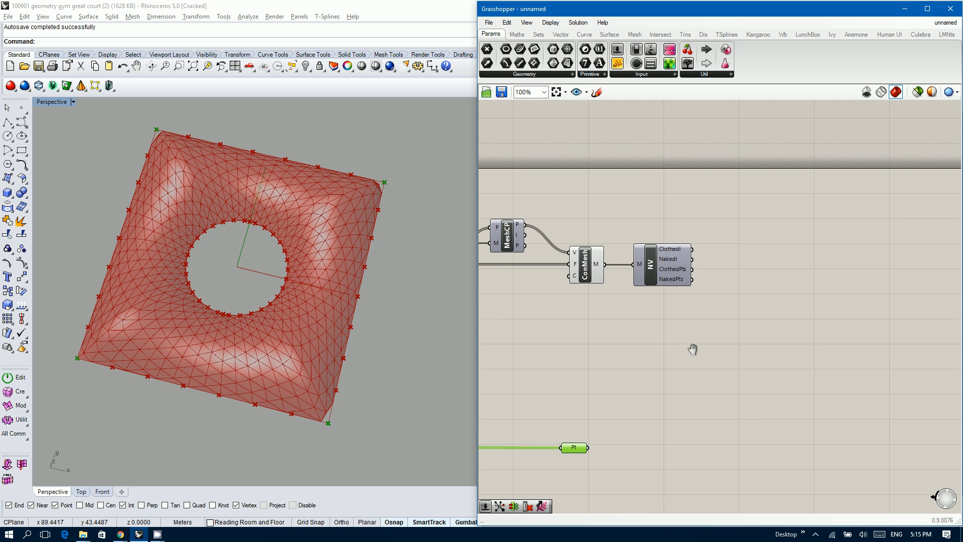
double_click(792, 303)
text(clo)
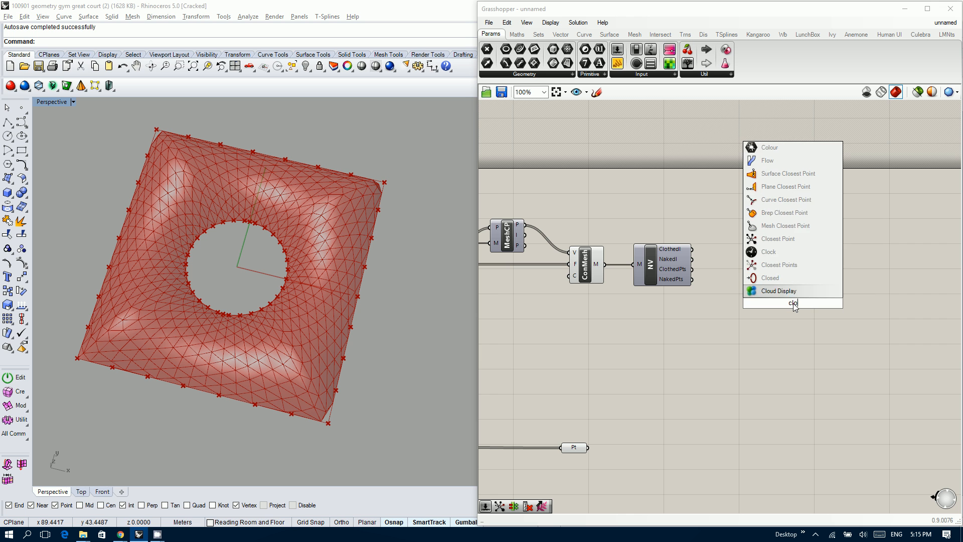
key(BackSpace)
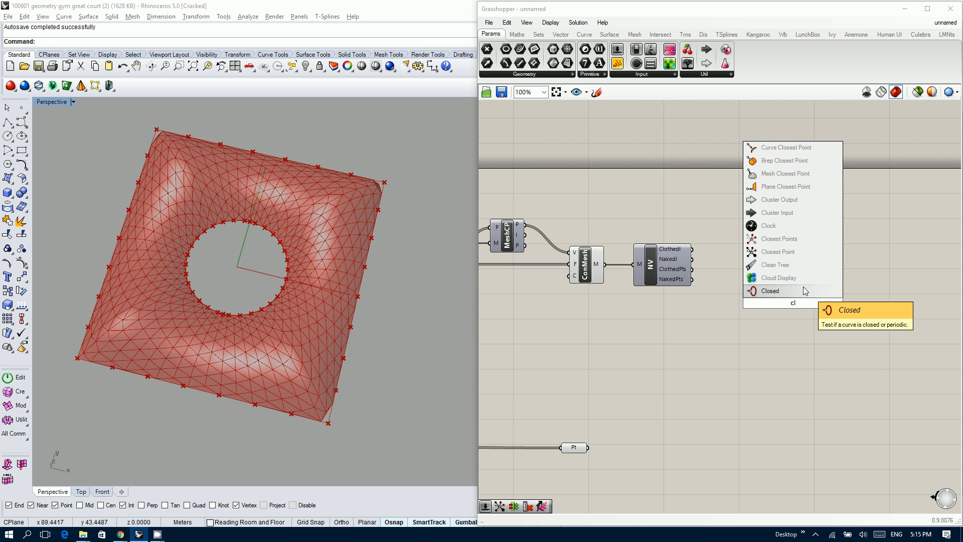
click(798, 241)
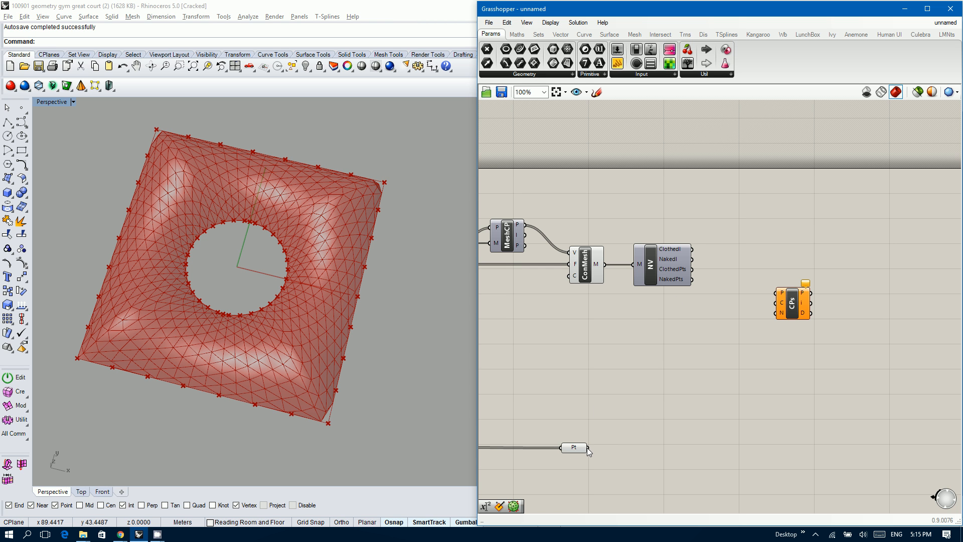
drag(588, 448, 815, 315)
click(793, 307)
key(Delete)
- Add a Closest Point component with Pt feeding its point input and NV's NakedPts feeding its cloud input
double_click(794, 307)
text(closes)
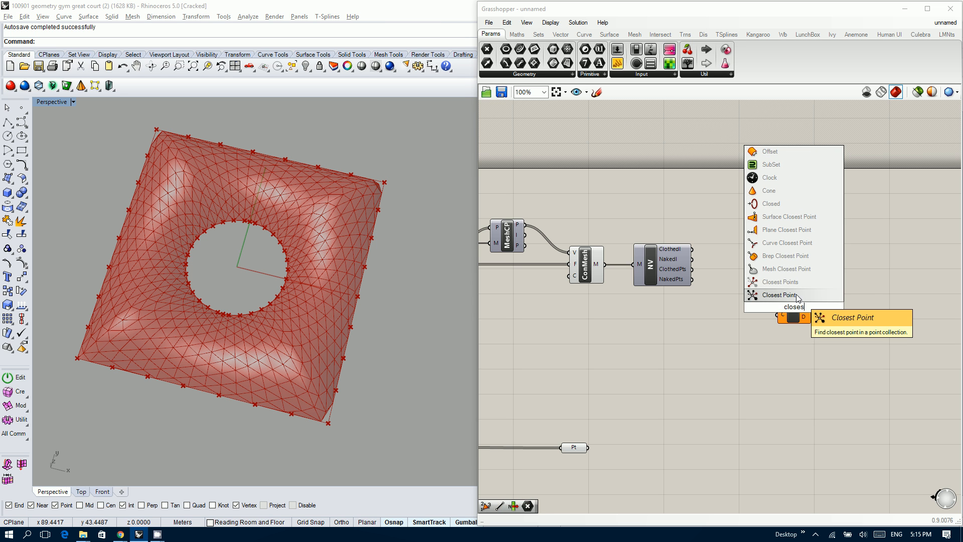
click(784, 294)
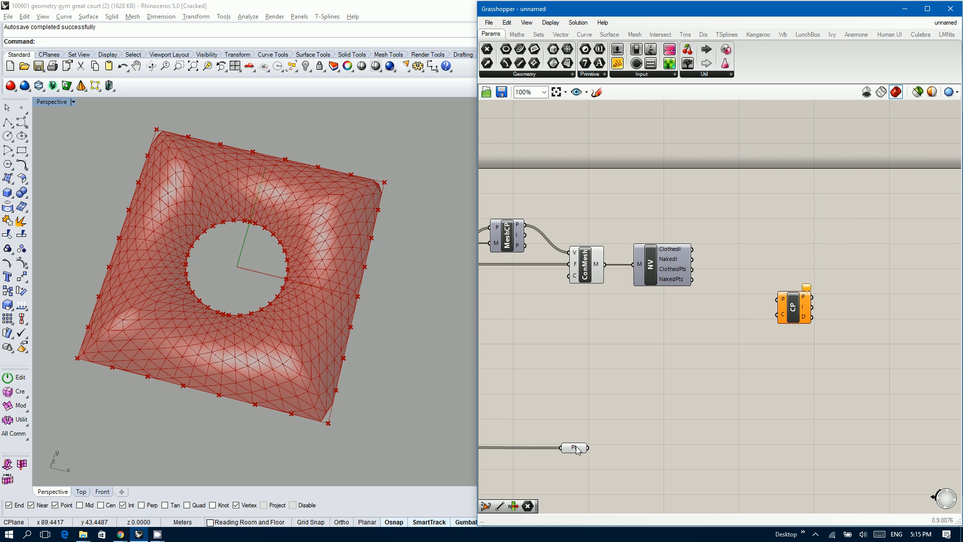
mouse_move(577, 449)
drag(588, 447, 778, 299)
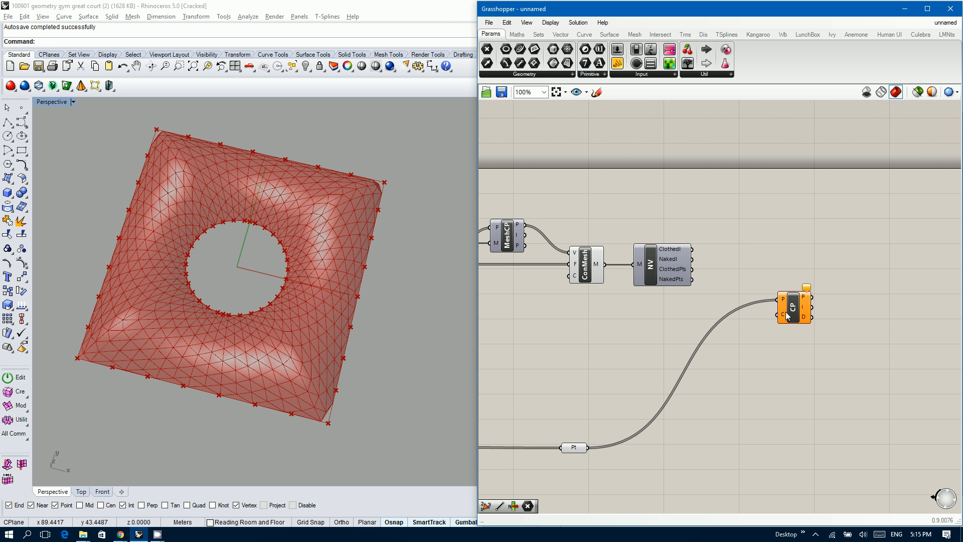
drag(692, 279, 775, 318)
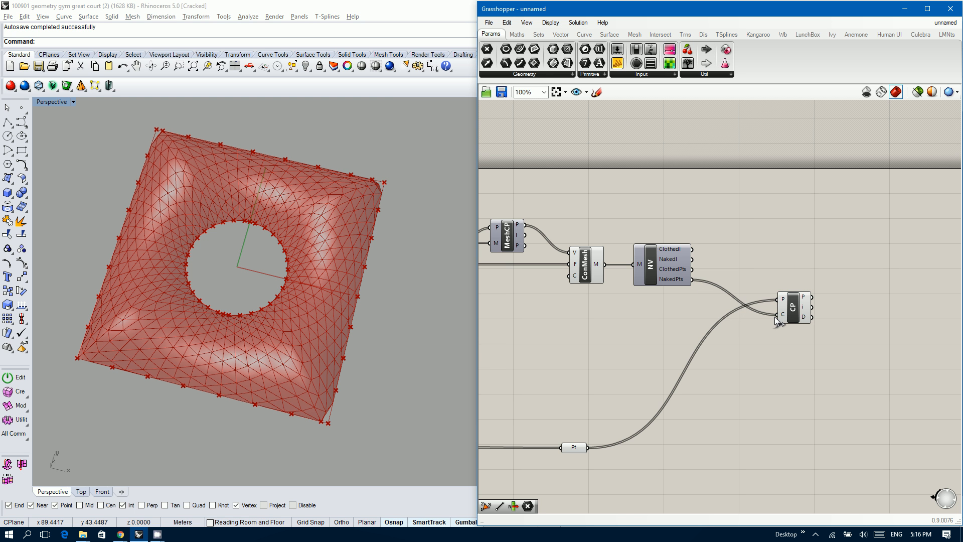
- Check the closest points at the roof corners and place the CP component level with NV
click(792, 312)
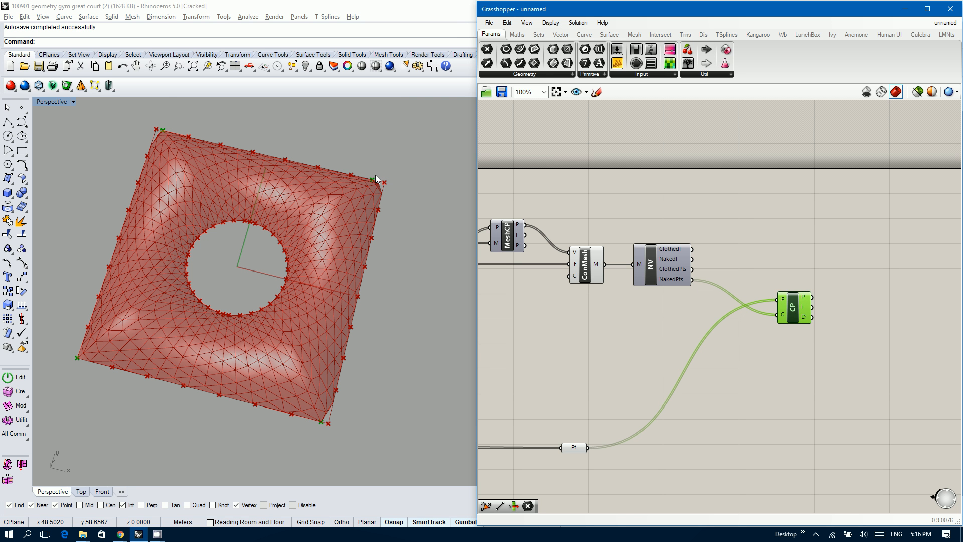
mouse_move(379, 178)
right_down()
mouse_move(305, 469)
mouse_move(337, 135)
mouse_move(351, 113)
mouse_move(376, 109)
mouse_move(438, 118)
mouse_move(389, 171)
right_up()
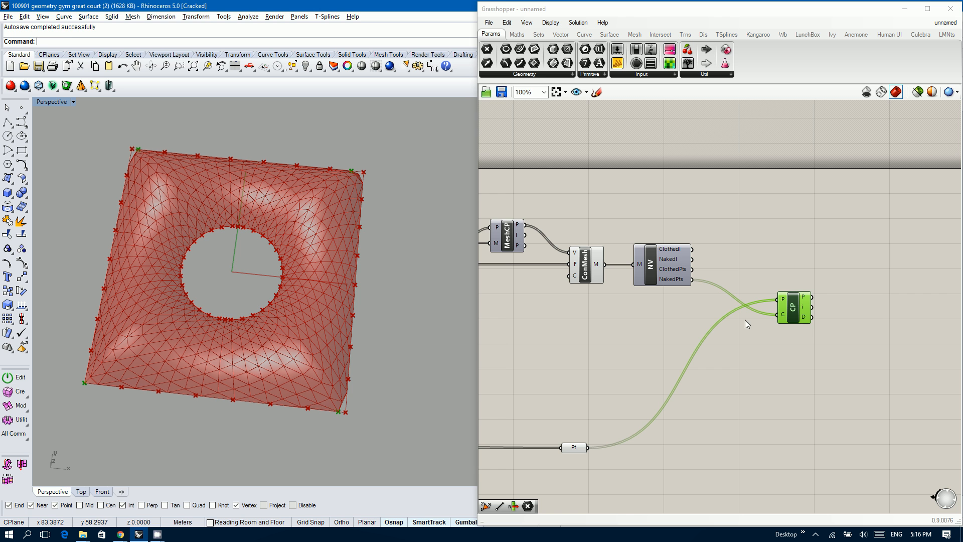
drag(793, 321, 781, 279)
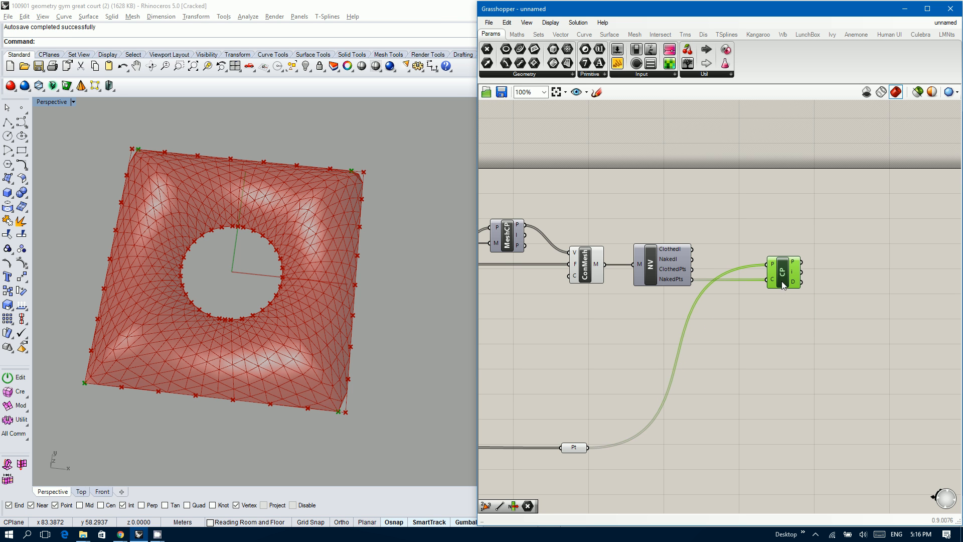
- Add a Replace Items component after the CP component
double_click(856, 260)
text(replace)
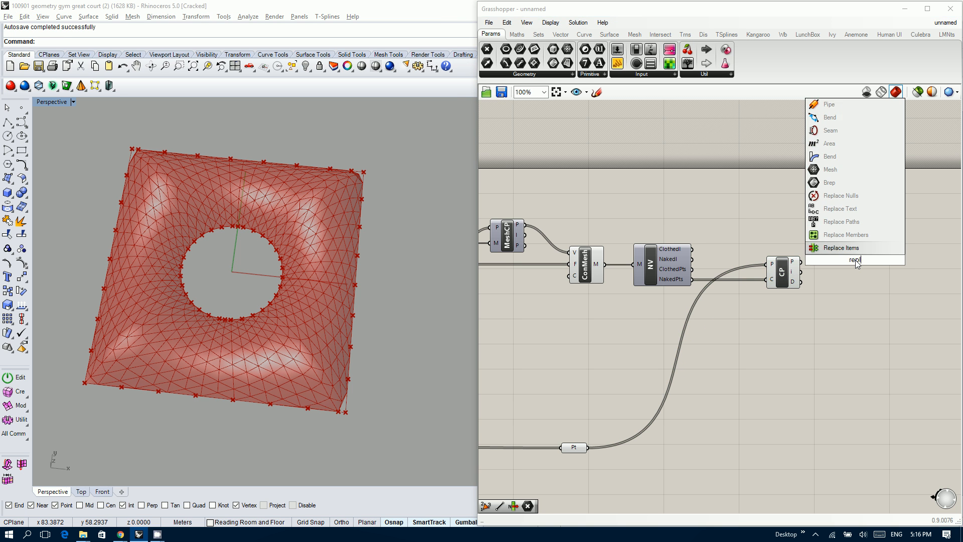
key(Return)
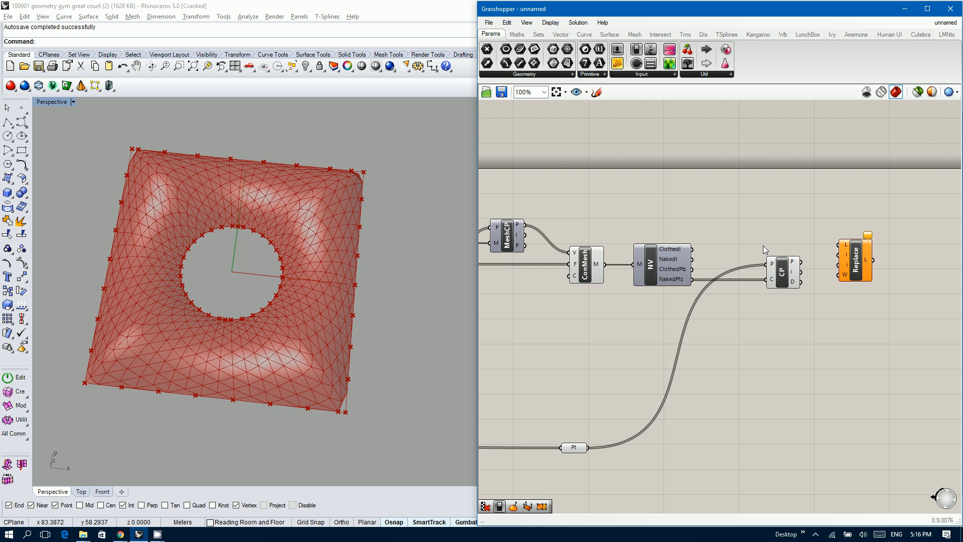
- Add a Deconstruct Mesh component above NV and connect ConMesh's mesh output to its mesh input
scroll(763, 246, up, 1)
right_drag(721, 240, 715, 241)
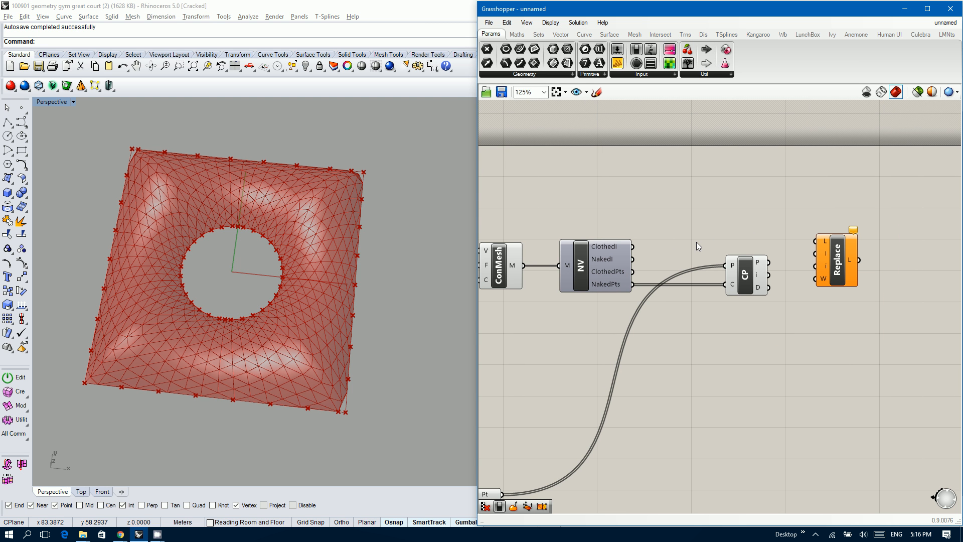
right_drag(696, 242, 777, 282)
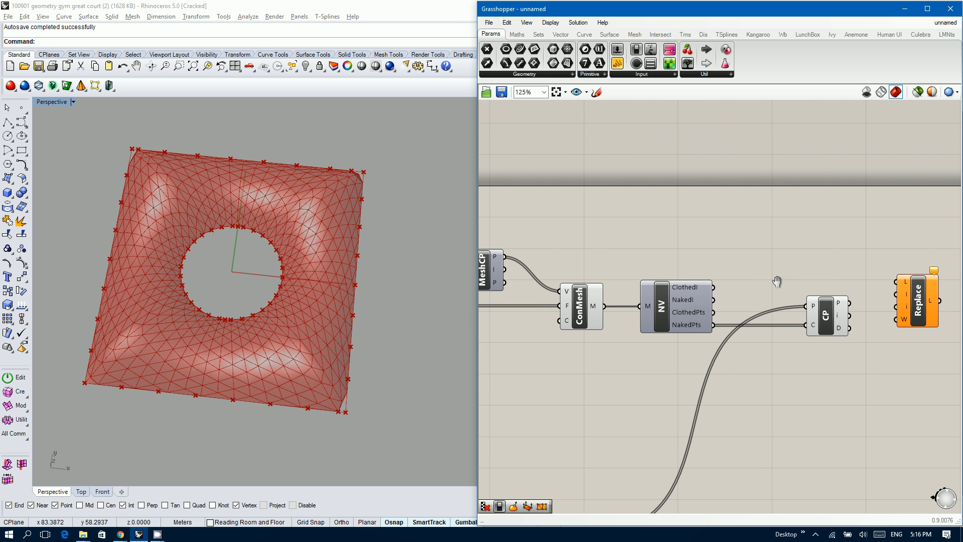
double_click(708, 240)
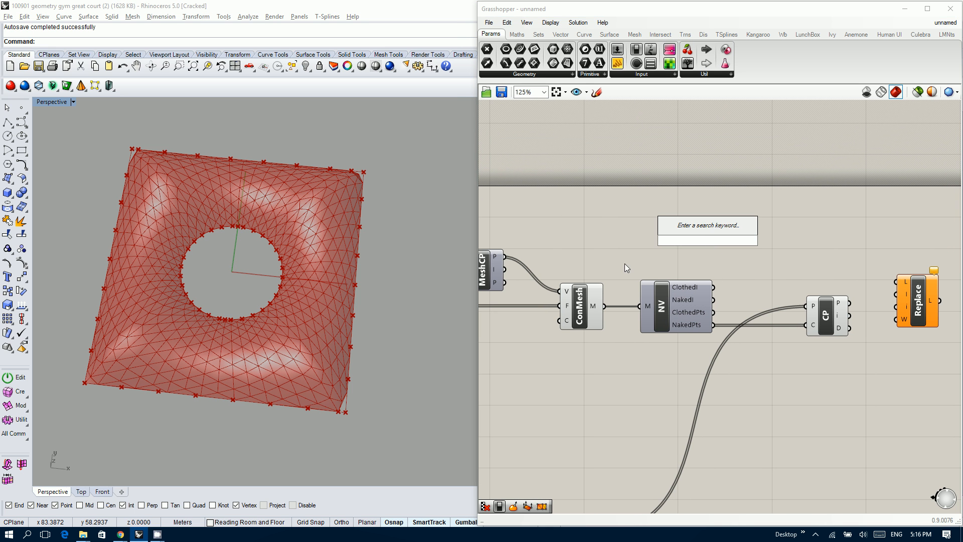
key(Escape)
scroll(604, 262, down, 1)
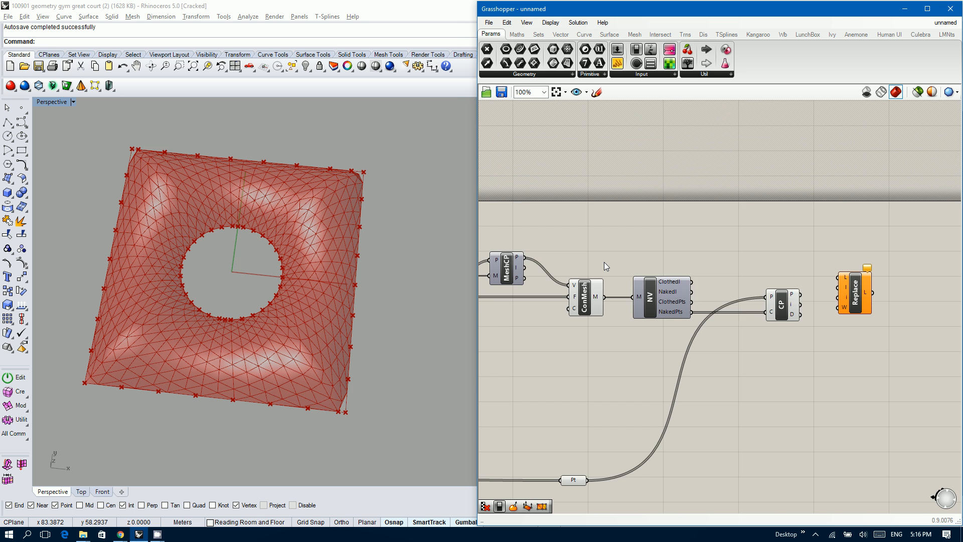
double_click(639, 237)
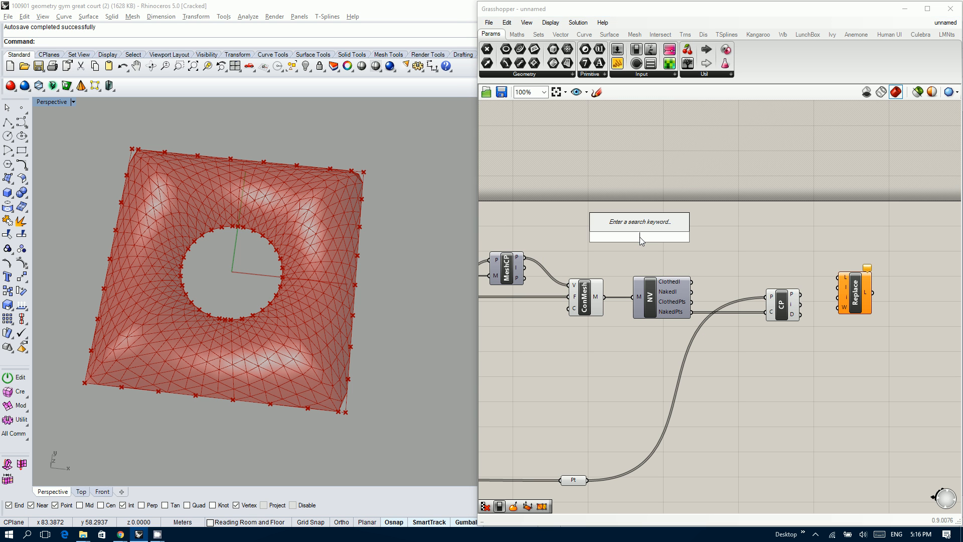
text(dem)
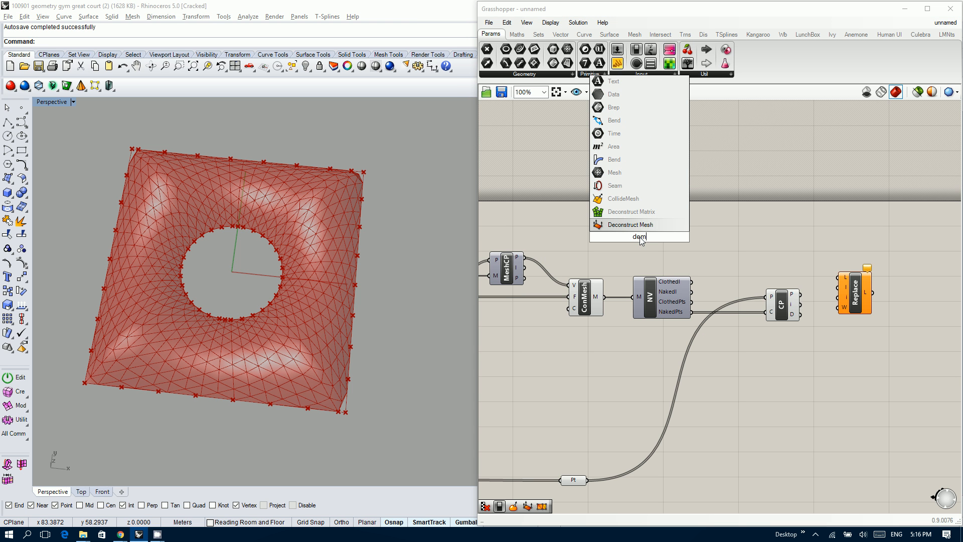
key(Return)
drag(640, 237, 652, 237)
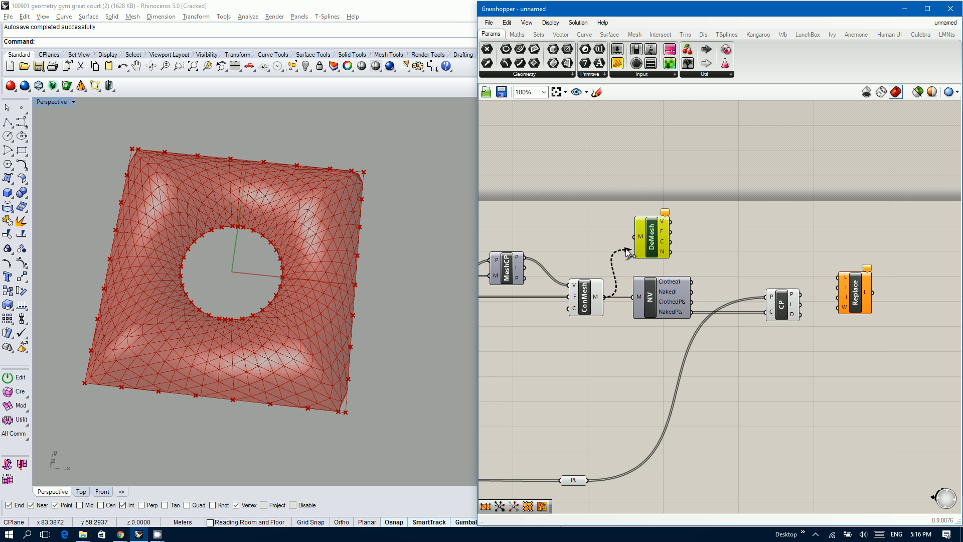
drag(605, 297, 635, 237)
right_drag(701, 242, 624, 244)
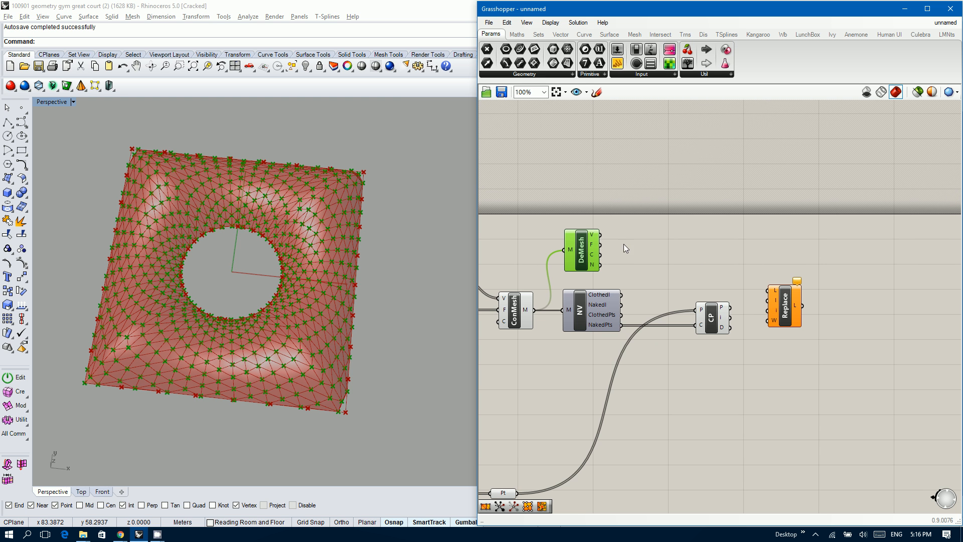
- Connect DeMesh's V output, the Pt points and CP's index output to the list, item and index inputs of the Replace component
drag(603, 236, 770, 295)
scroll(731, 317, up, 1)
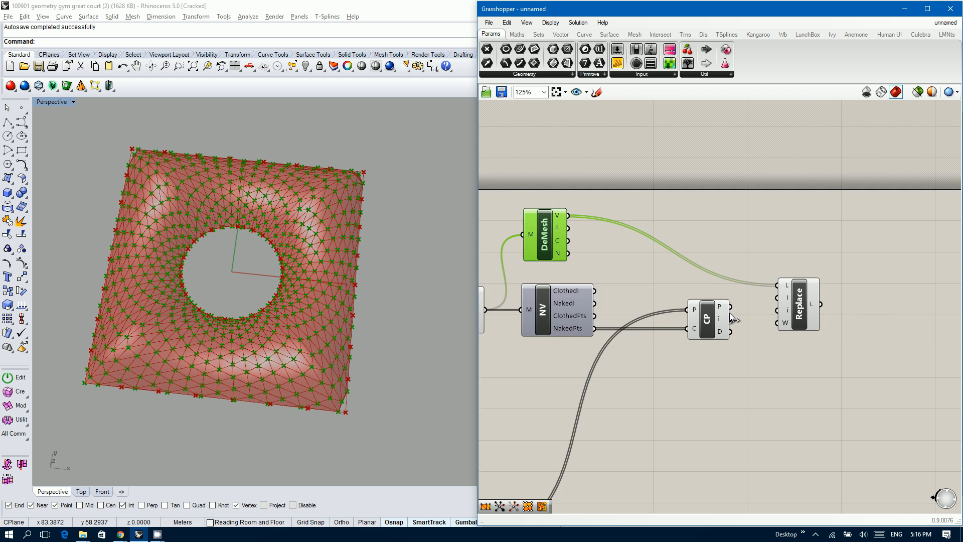
scroll(731, 316, down, 1)
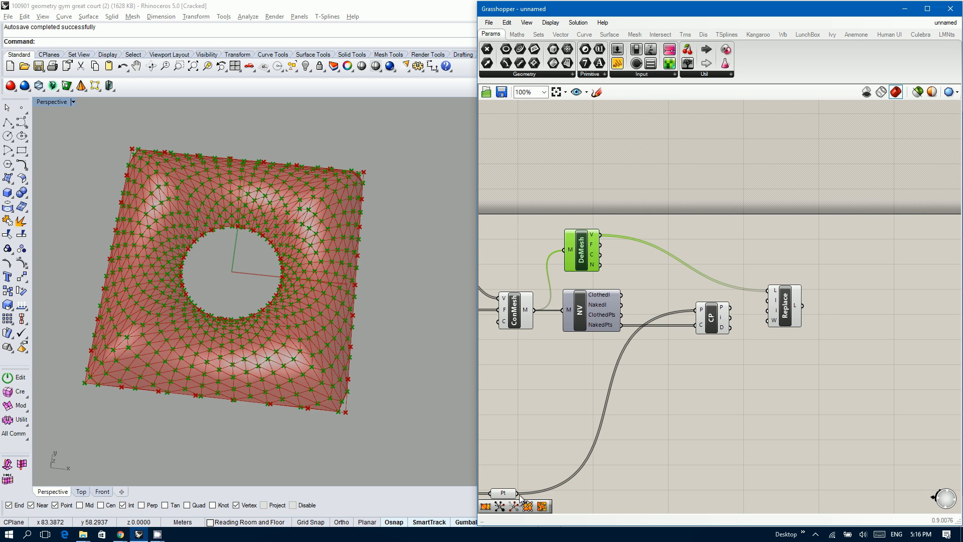
drag(517, 493, 572, 446)
drag(722, 362, 775, 303)
mouse_move(774, 302)
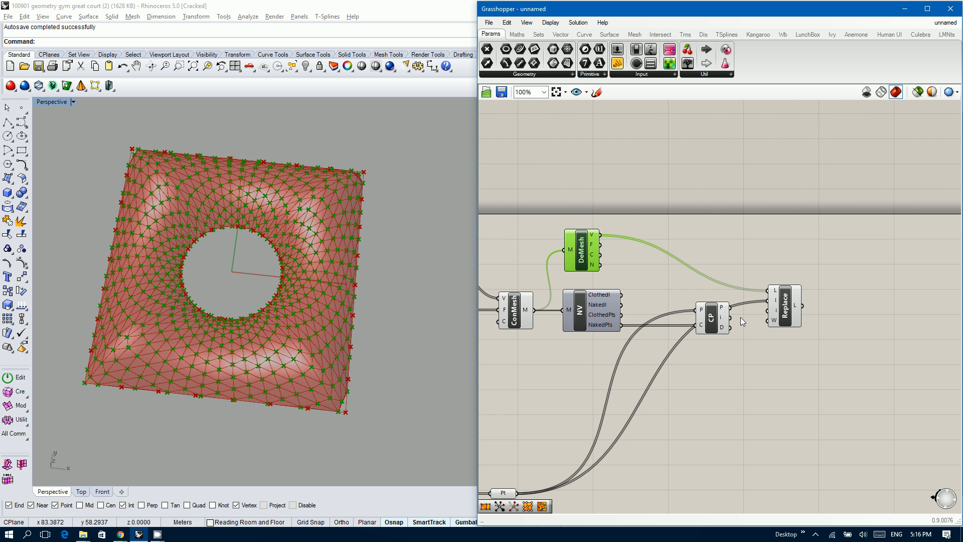
scroll(740, 317, up, 1)
mouse_move(719, 322)
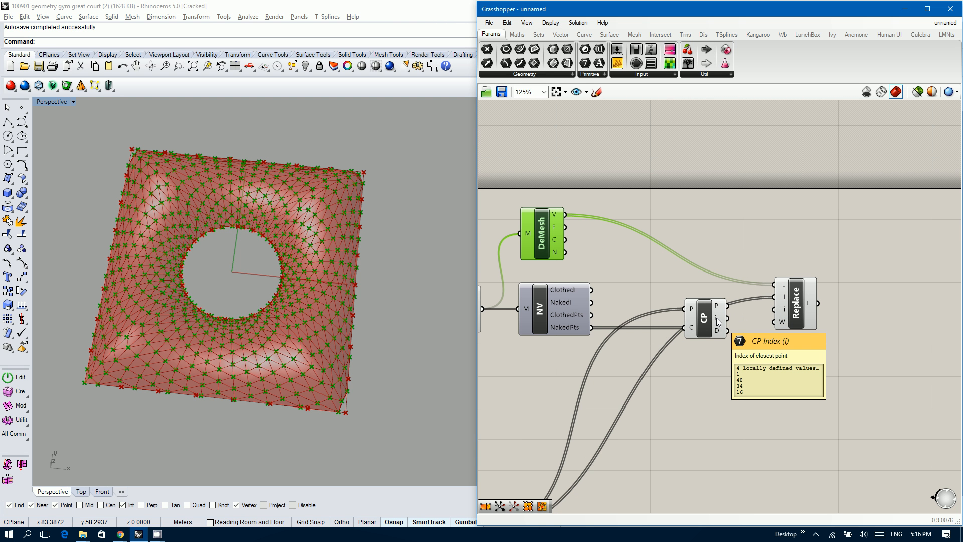
drag(727, 318, 771, 310)
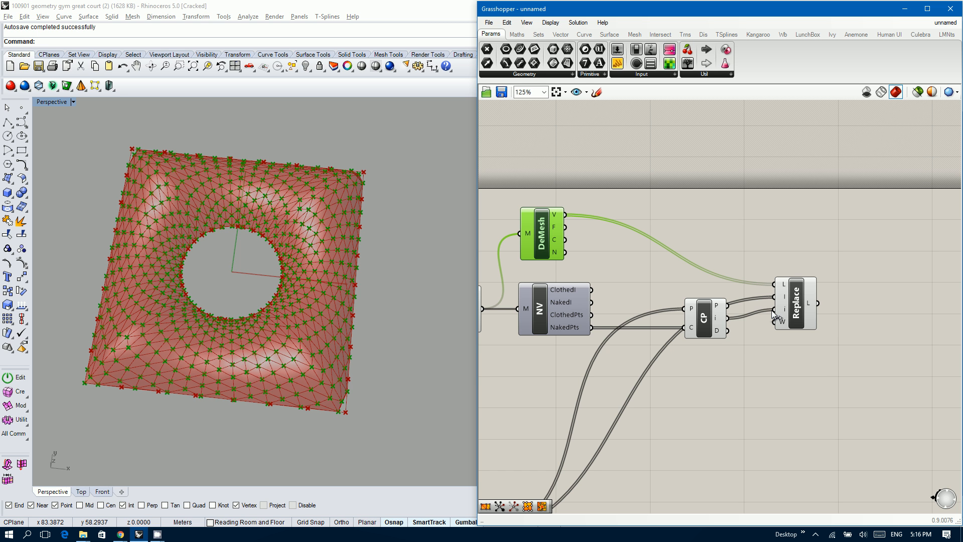
click(797, 307)
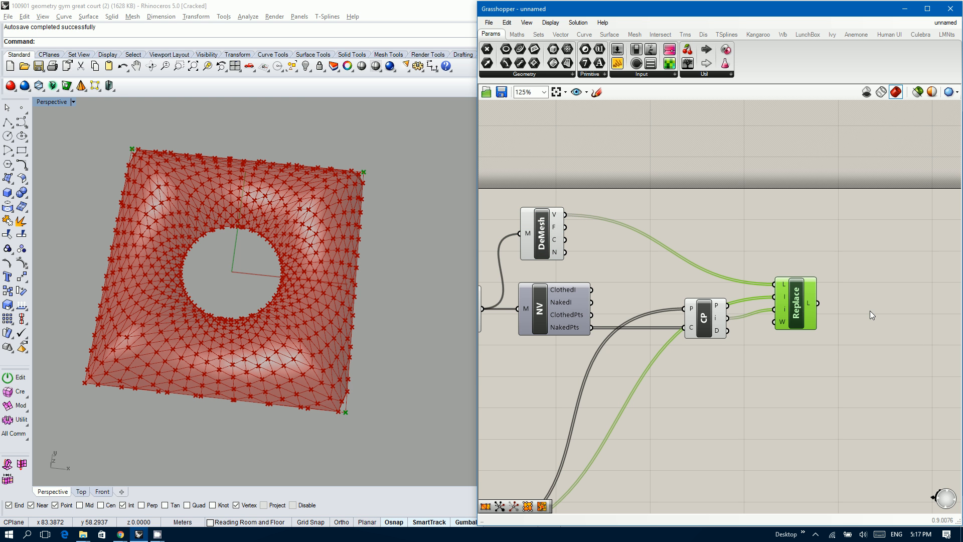
click(838, 312)
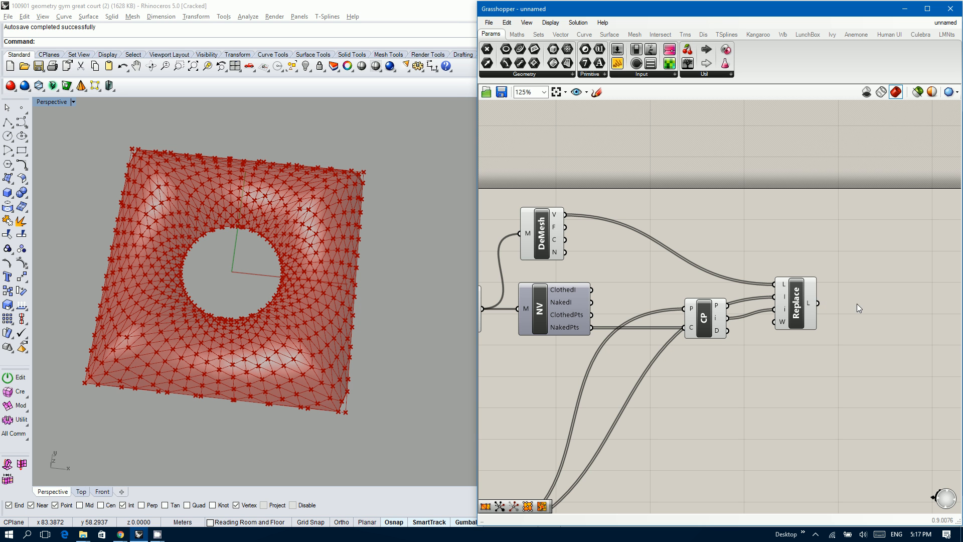
- Add a Construct Mesh component after Replace, with Replace's list as vertices and the original DeMesh's faces as faces, and check the resulting mesh
double_click(856, 303)
text(con mesh)
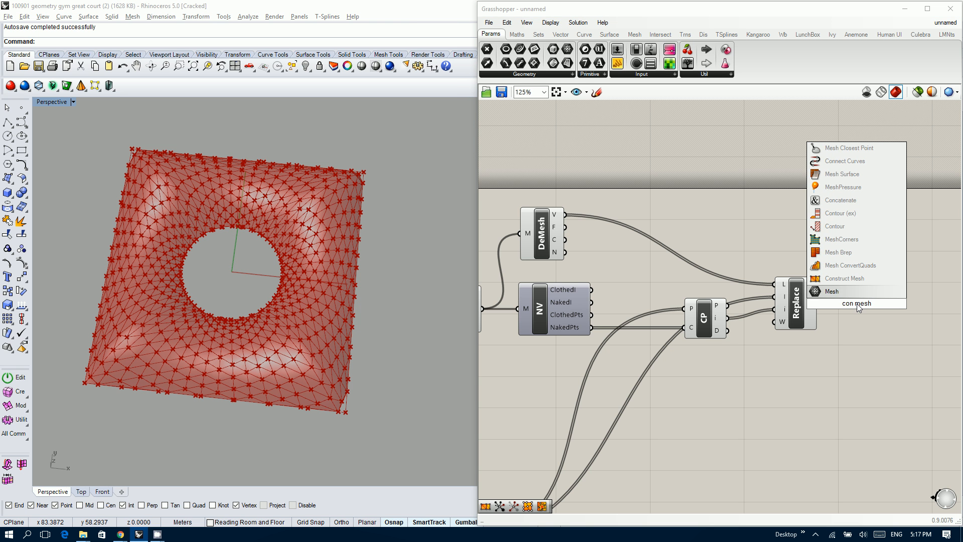
key(Up)
key(Return)
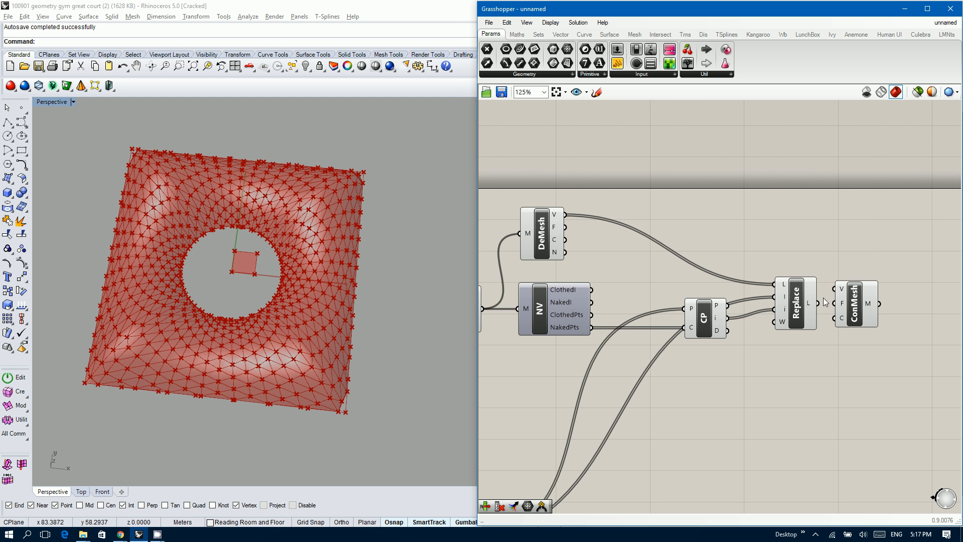
mouse_move(818, 303)
mouse_down()
mouse_move(829, 294)
mouse_move(834, 303)
mouse_up()
click(871, 308)
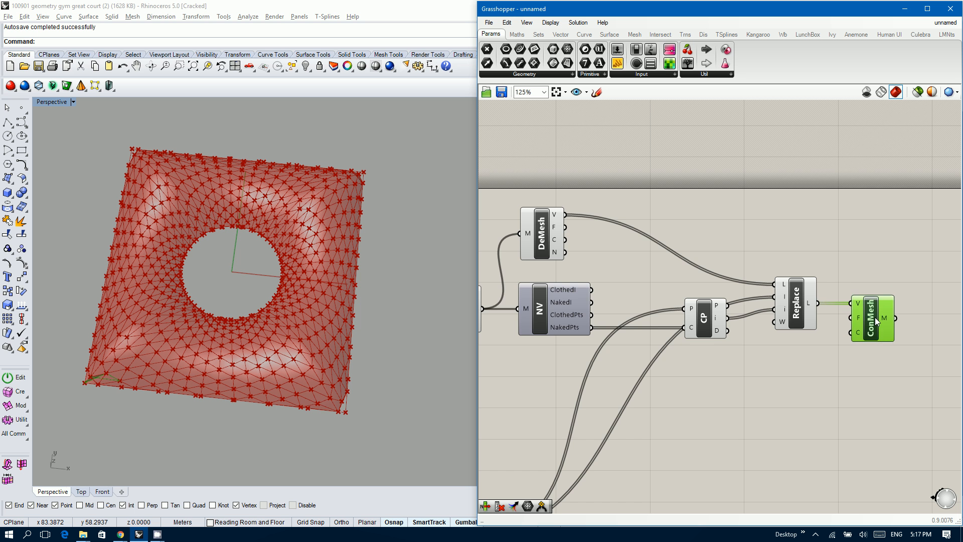
scroll(874, 317, down, 3)
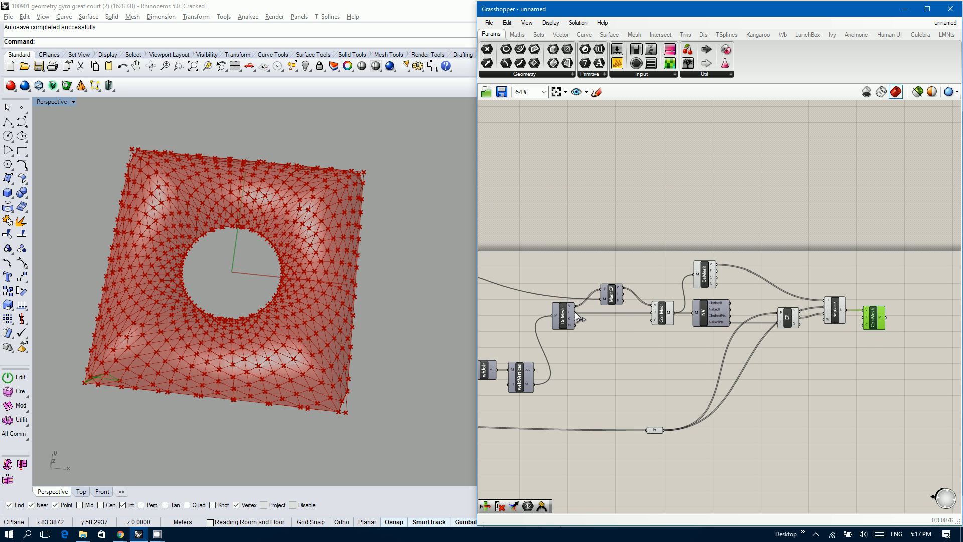
drag(576, 312, 866, 316)
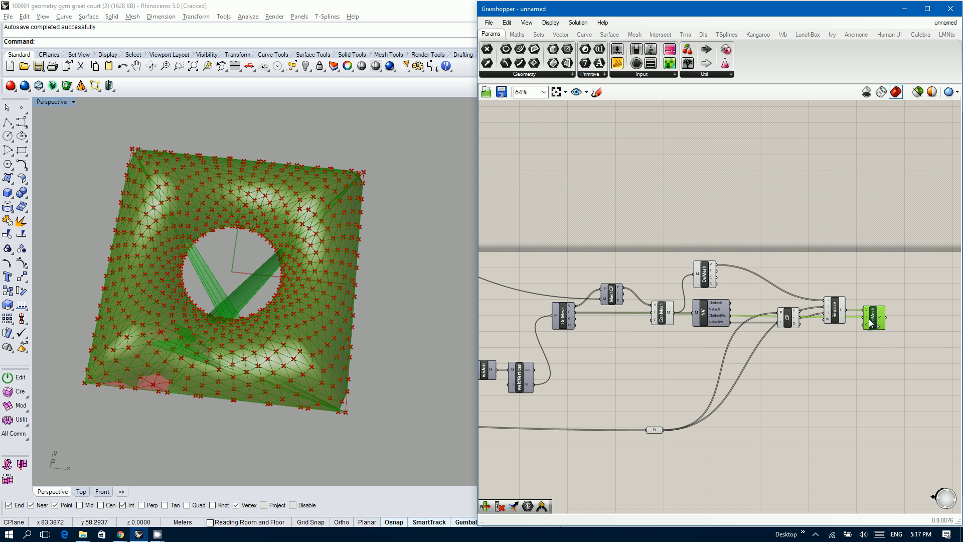
scroll(210, 294, up, 6)
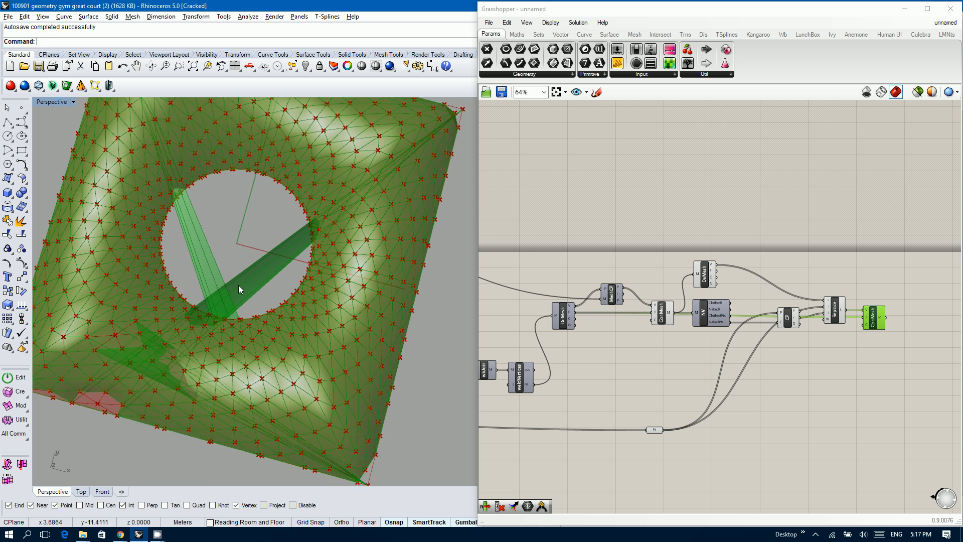
scroll(239, 285, down, 5)
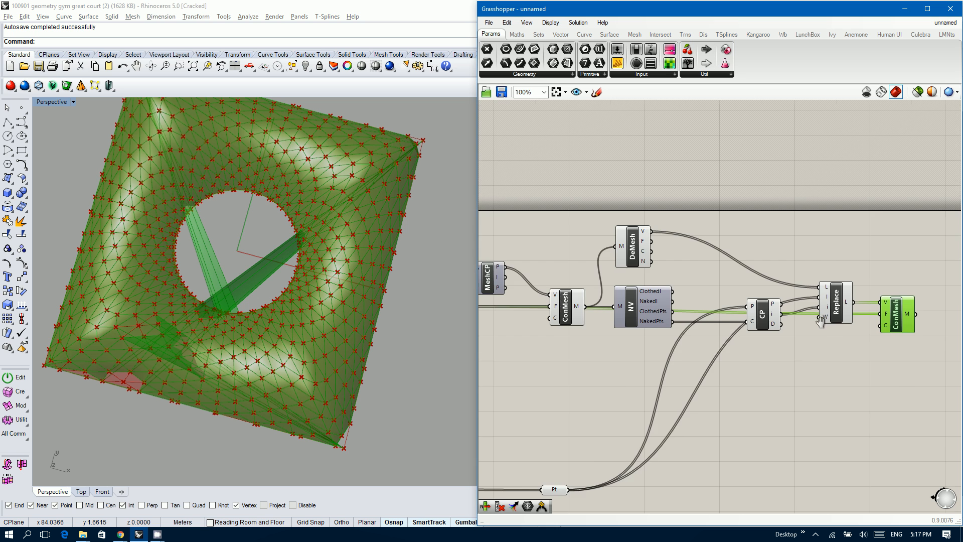
- Add a List Item component before Replace, with NakedI as its list and CP's index as its index, and feed its output to Replace's index input
scroll(816, 321, up, 3)
click(763, 375)
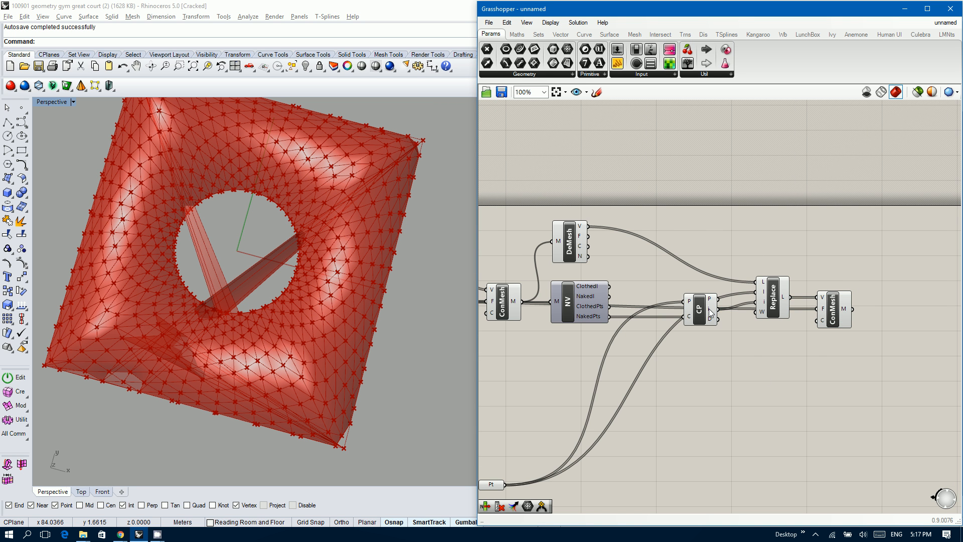
drag(704, 312, 681, 311)
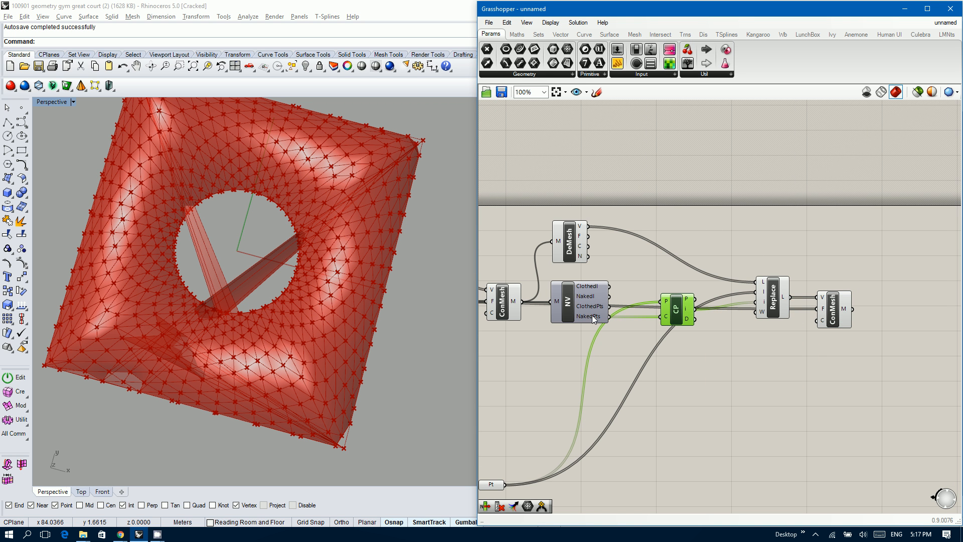
mouse_move(592, 315)
mouse_move(690, 309)
double_click(721, 279)
text(l)
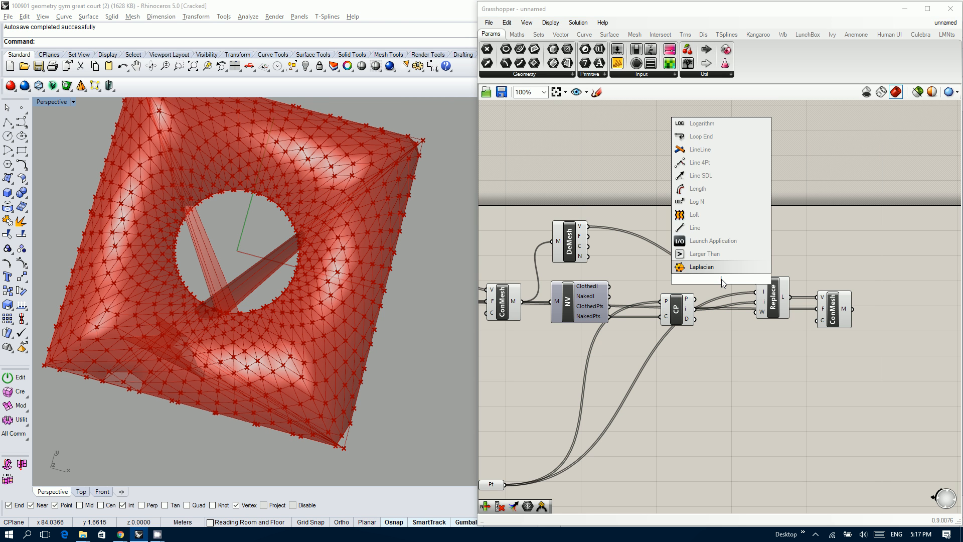
text(ist item)
key(Return)
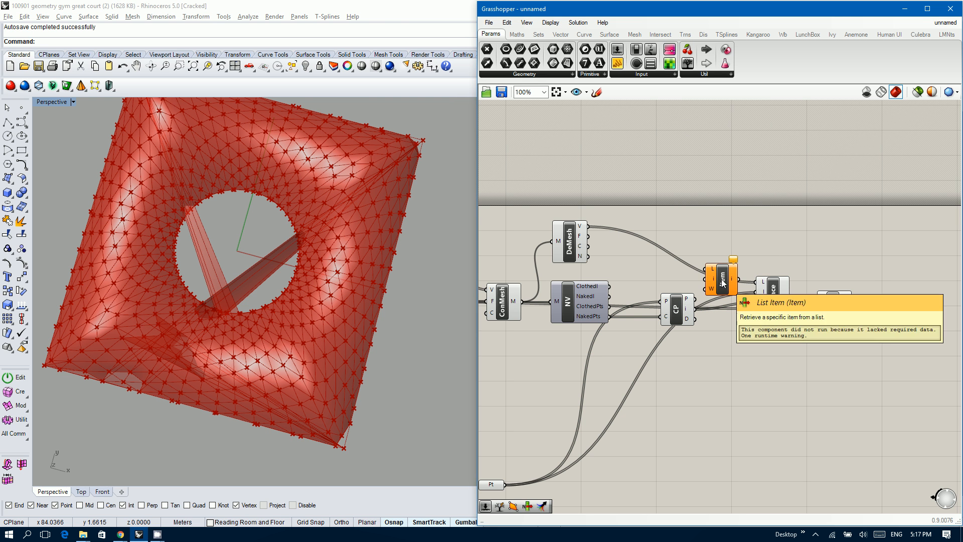
drag(608, 296, 662, 313)
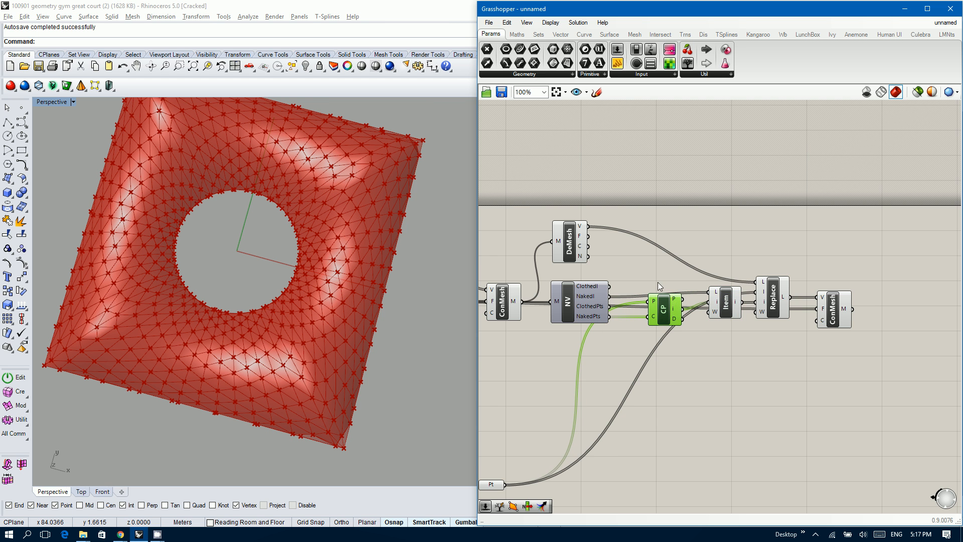
- Connect MeshCP's P output to Replace's list input and delete the DeMesh component above NV
right_drag(648, 275, 727, 282)
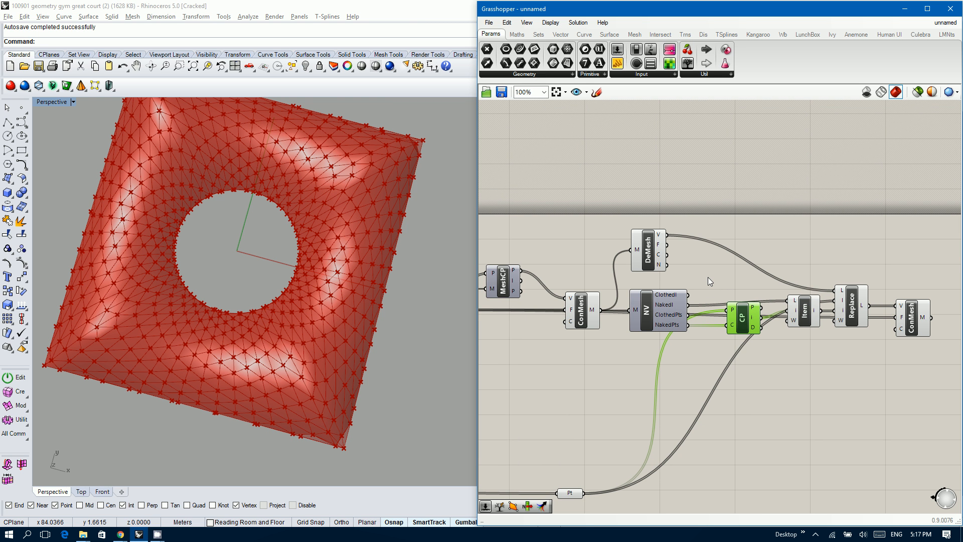
click(650, 247)
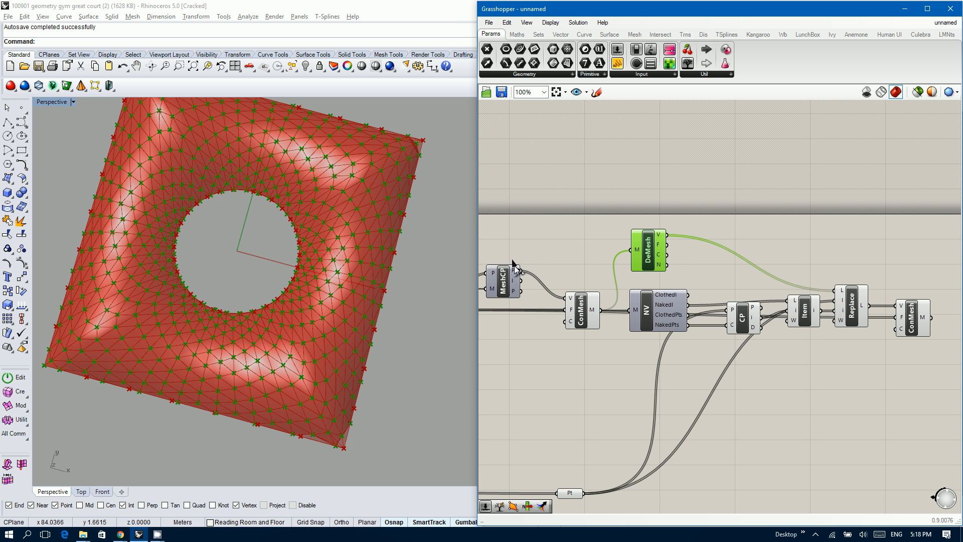
drag(519, 270, 835, 290)
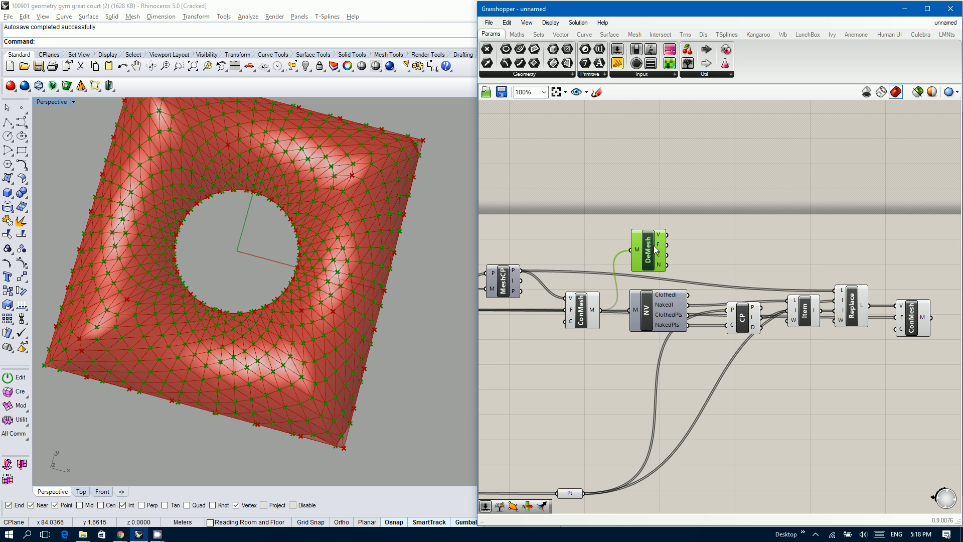
key(Delete)
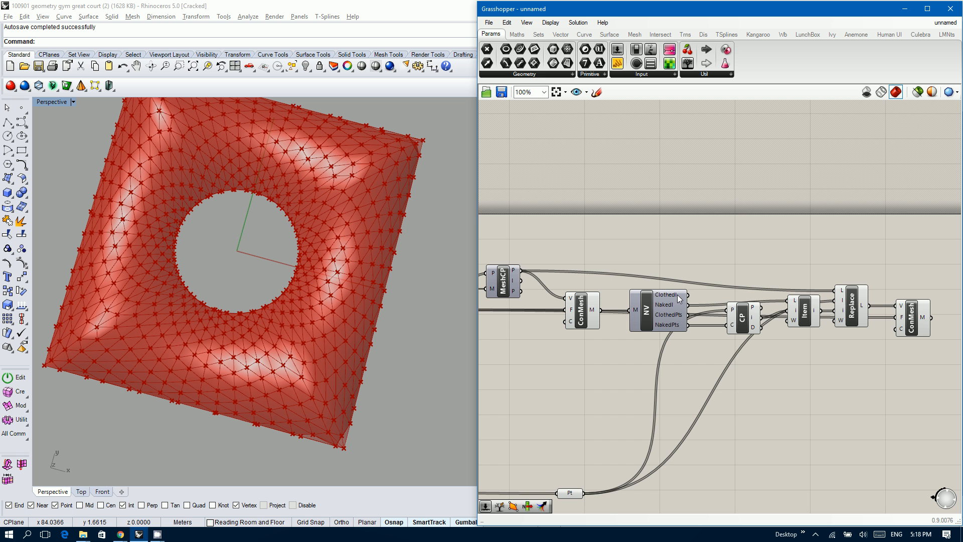
- Check the final ConMesh, then turn off the preview of the first ConMesh, NV, CP, Item and Replace components
right_drag(816, 353, 756, 344)
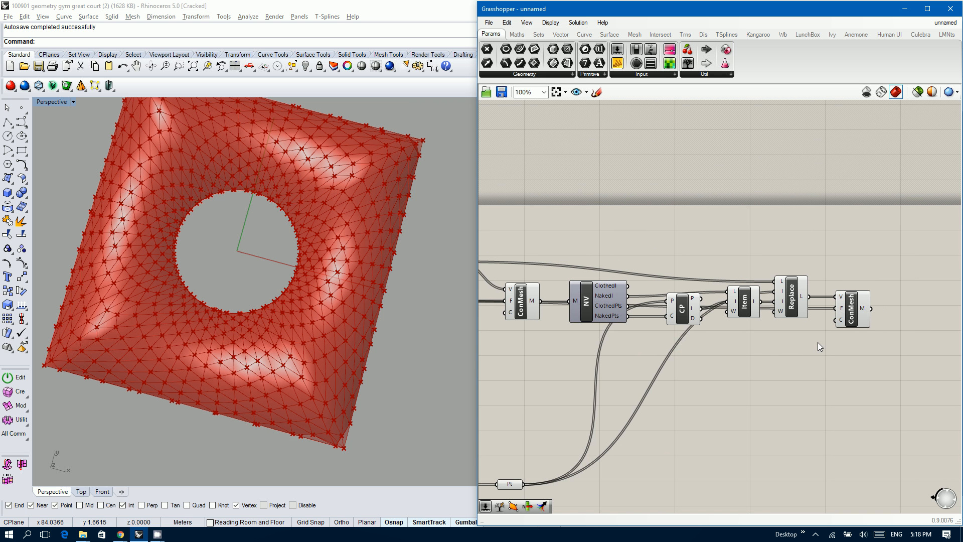
click(842, 311)
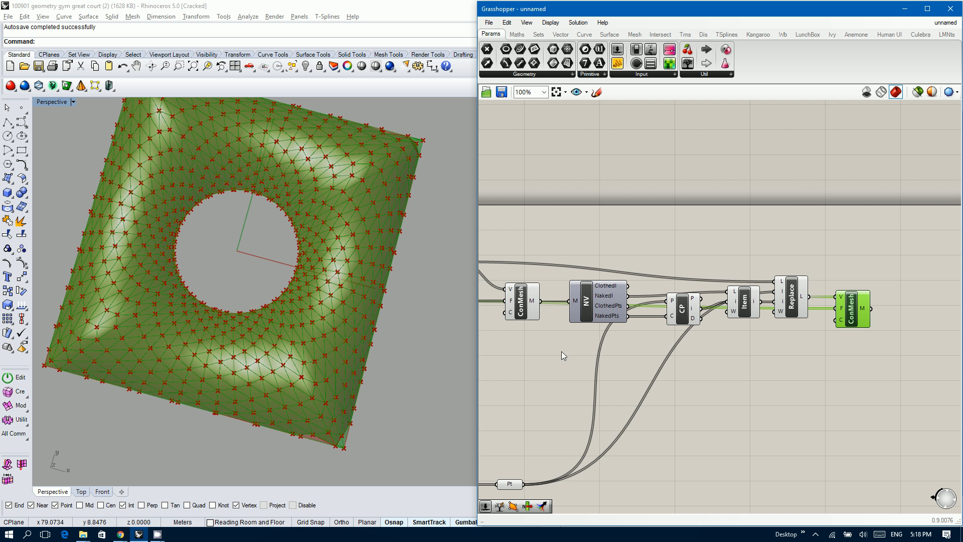
right_drag(345, 287, 355, 244)
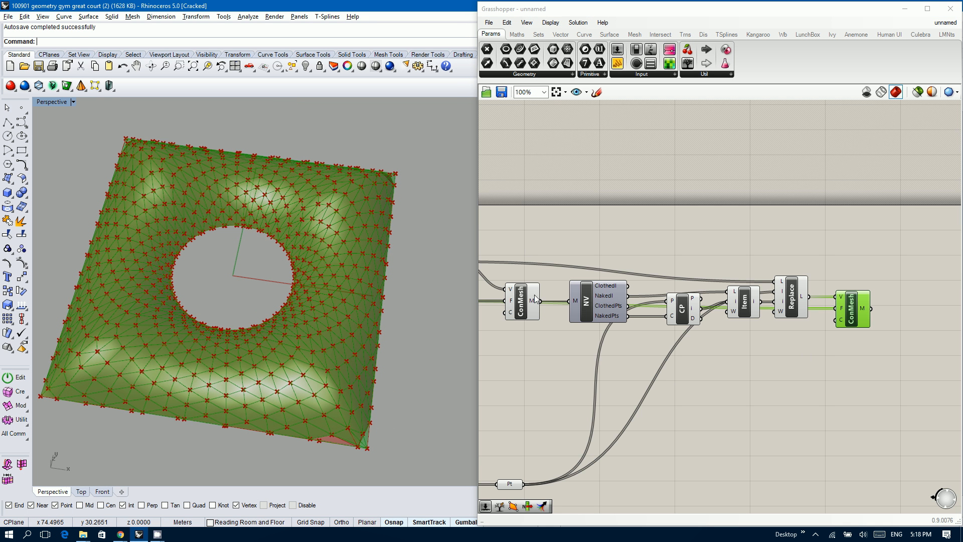
drag(818, 352, 504, 225)
middle_click(531, 223)
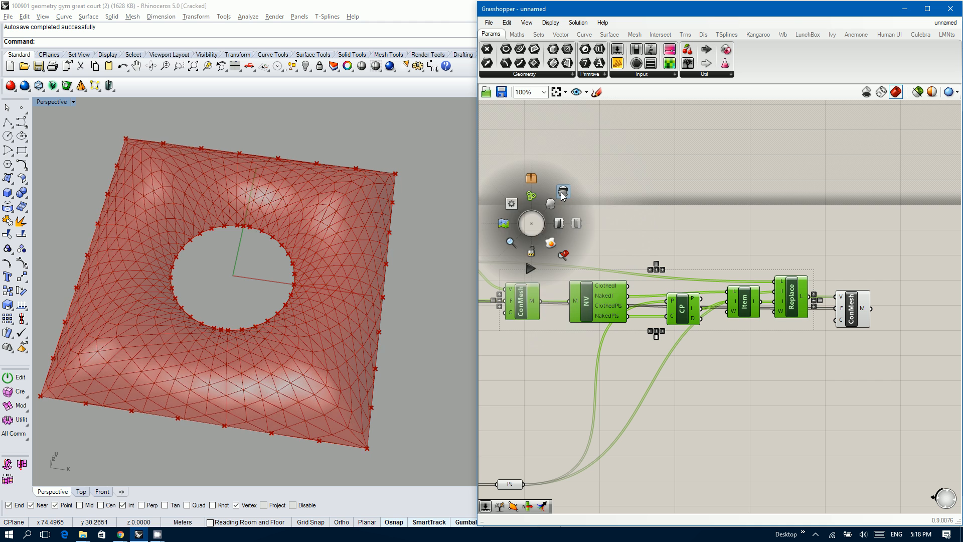
right_drag(351, 272, 379, 371)
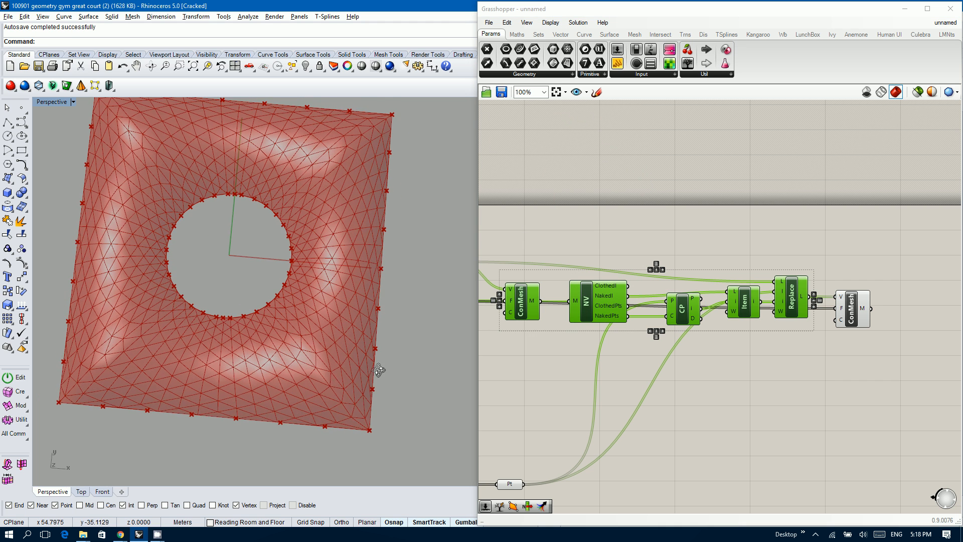
right_drag(214, 390, 252, 375)
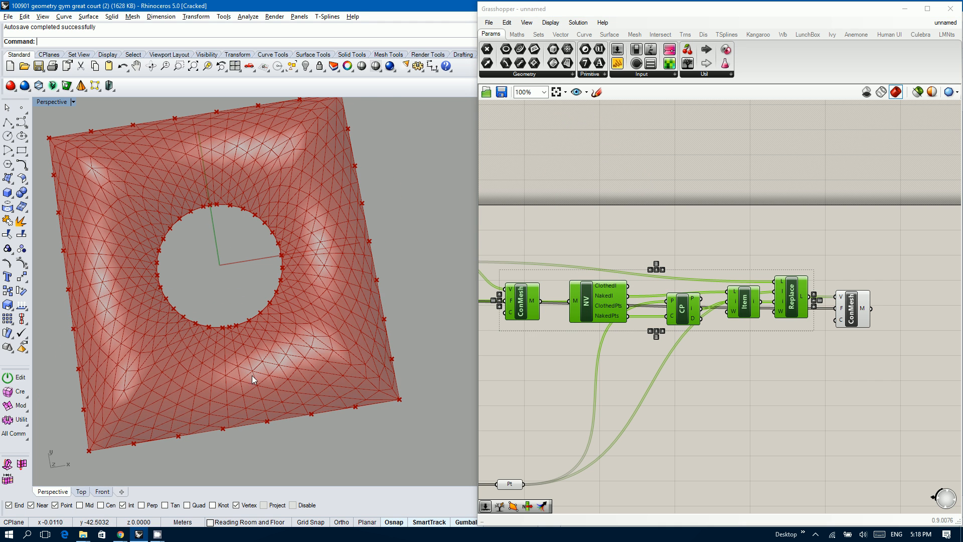
click(718, 212)
- Set the U Divisions slider feeding the Diamond component to 128 and inspect the roof mesh from several angles
scroll(861, 219, down, 6)
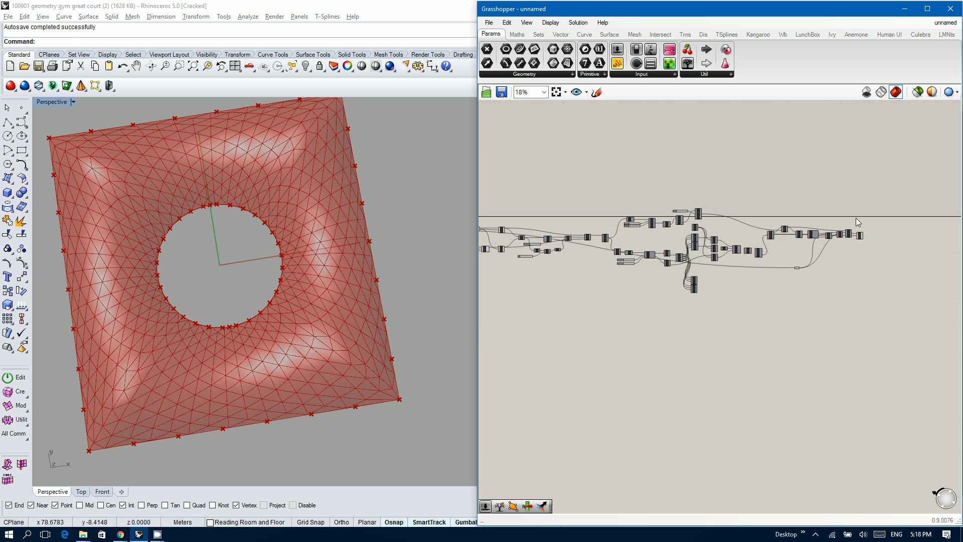
scroll(645, 240, up, 5)
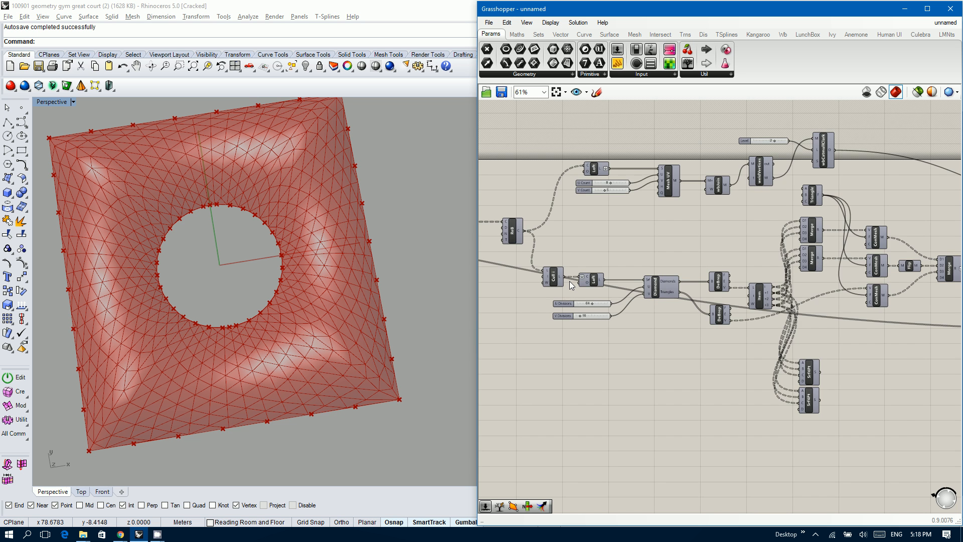
scroll(569, 280, up, 5)
double_click(627, 360)
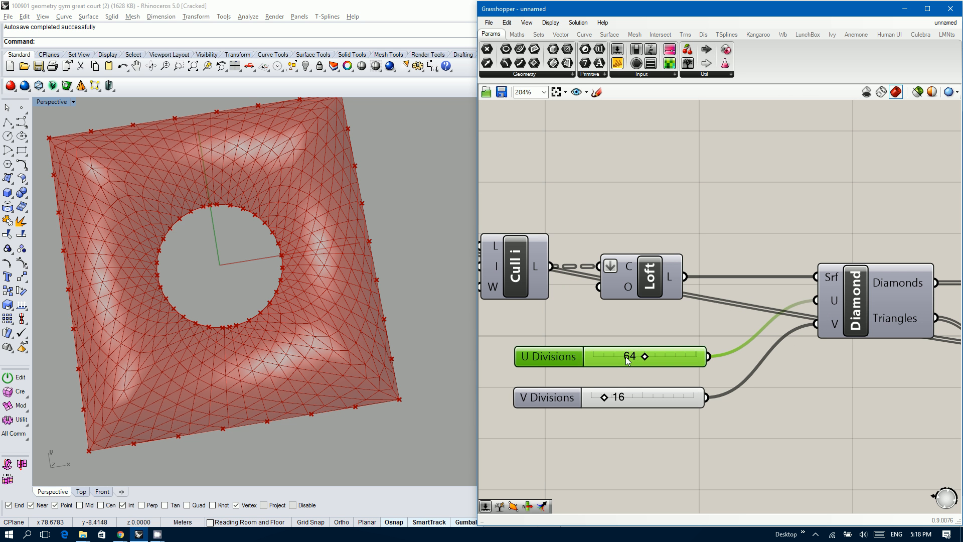
text(128)
key(Return)
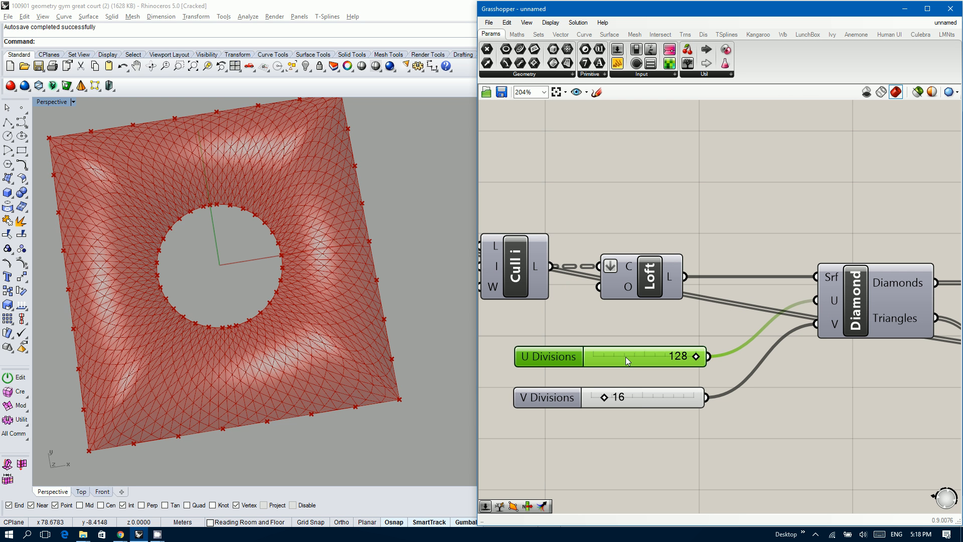
right_drag(261, 312, 245, 326)
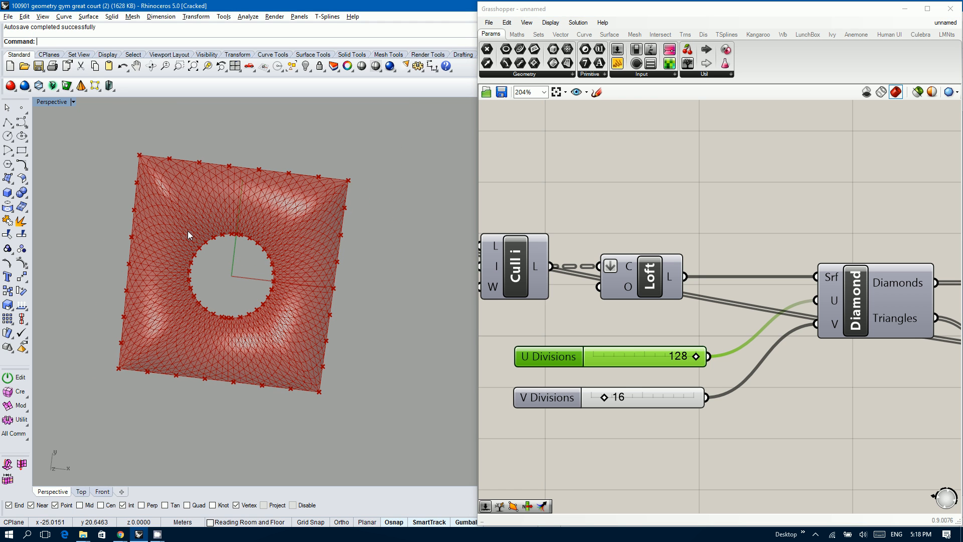
scroll(187, 230, up, 4)
right_drag(210, 279, 213, 191)
scroll(207, 285, down, 3)
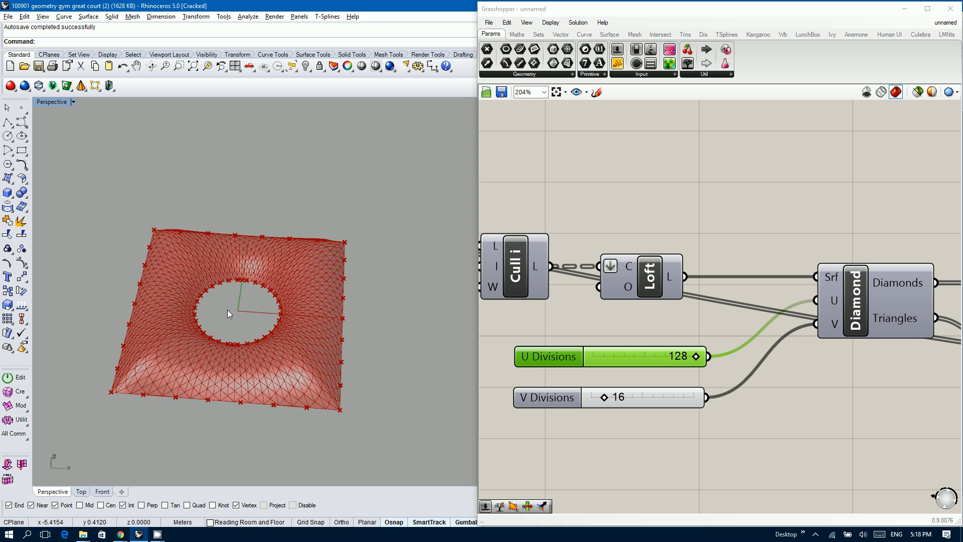
- Highlight the final ConMesh component at the end of the definition and inspect its roof mesh in the perspective view
click(549, 313)
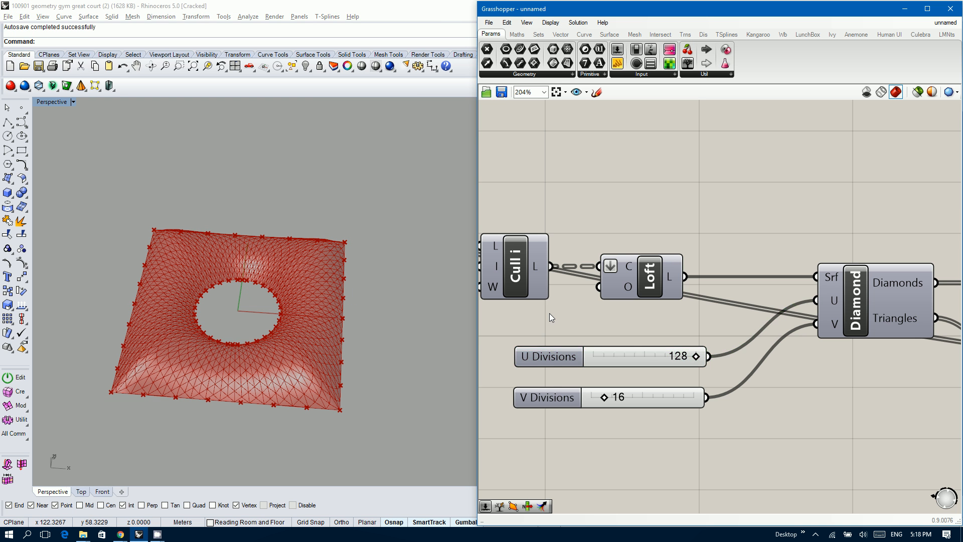
scroll(549, 313, down, 3)
scroll(550, 313, down, 5)
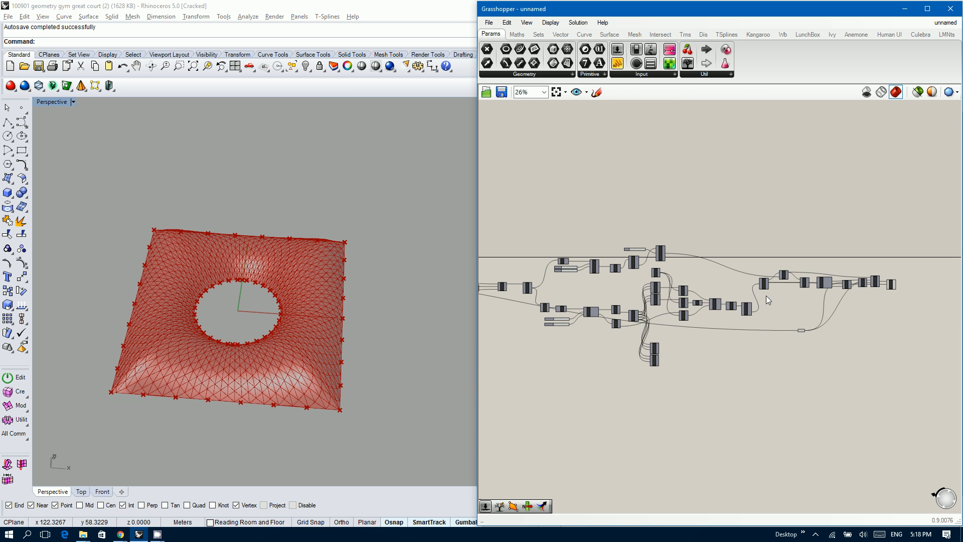
scroll(895, 282, up, 5)
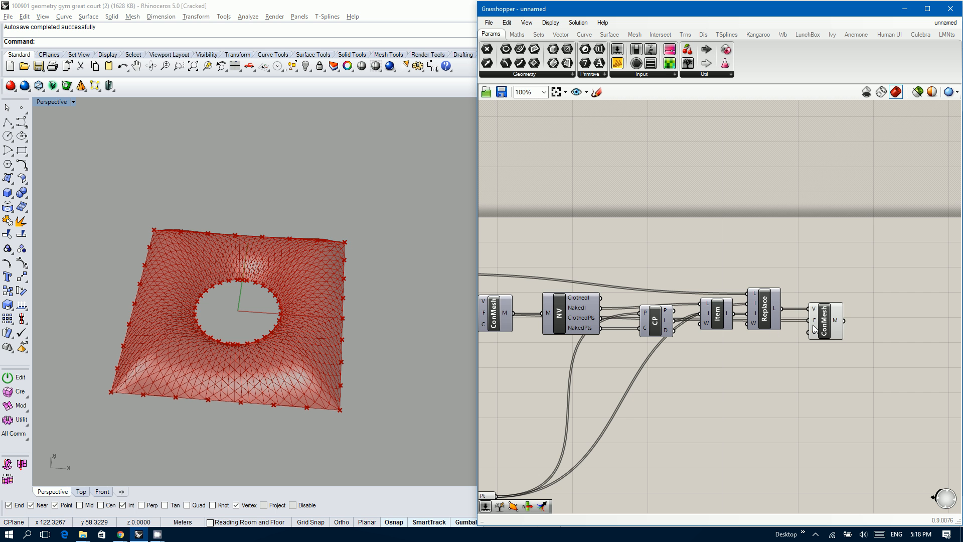
click(825, 323)
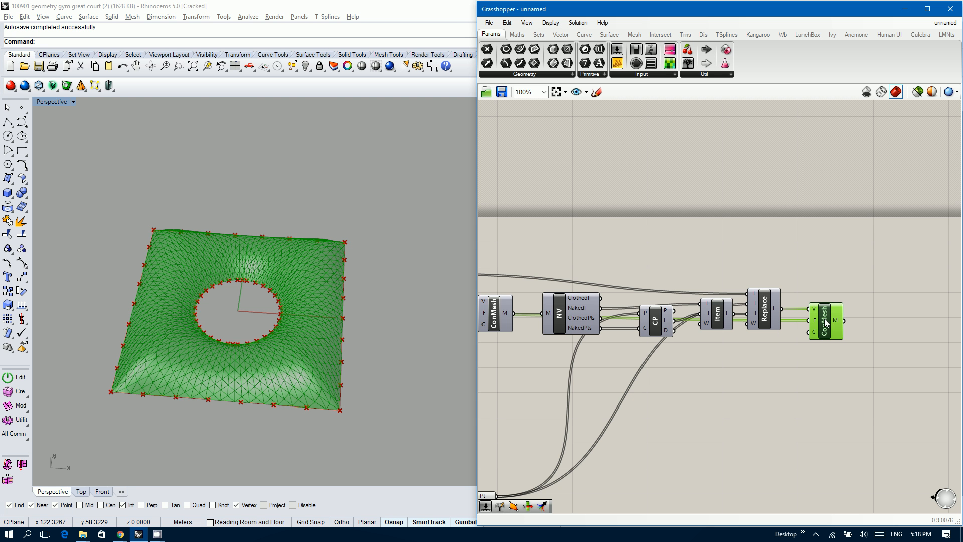
click(227, 311)
right_drag(227, 311, 201, 307)
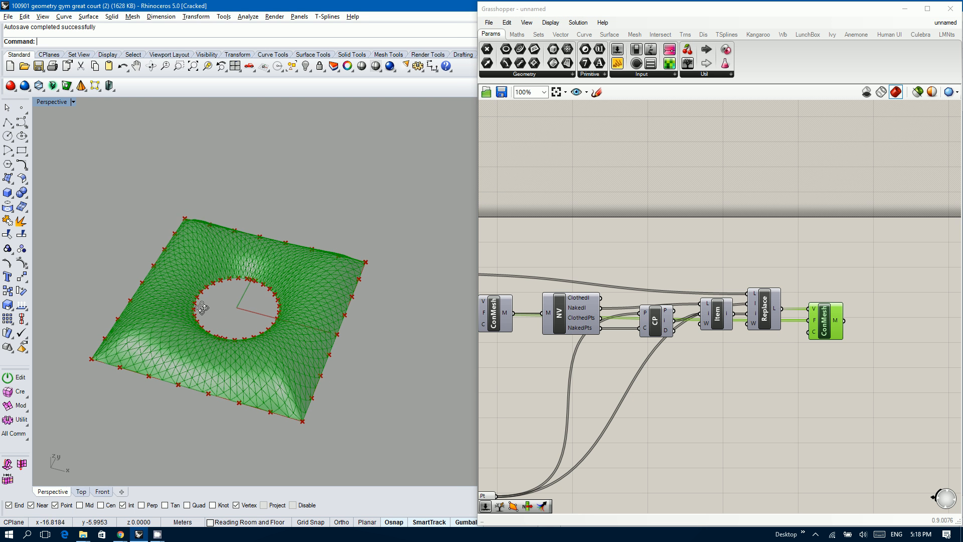
click(806, 359)
right_drag(807, 359, 737, 369)
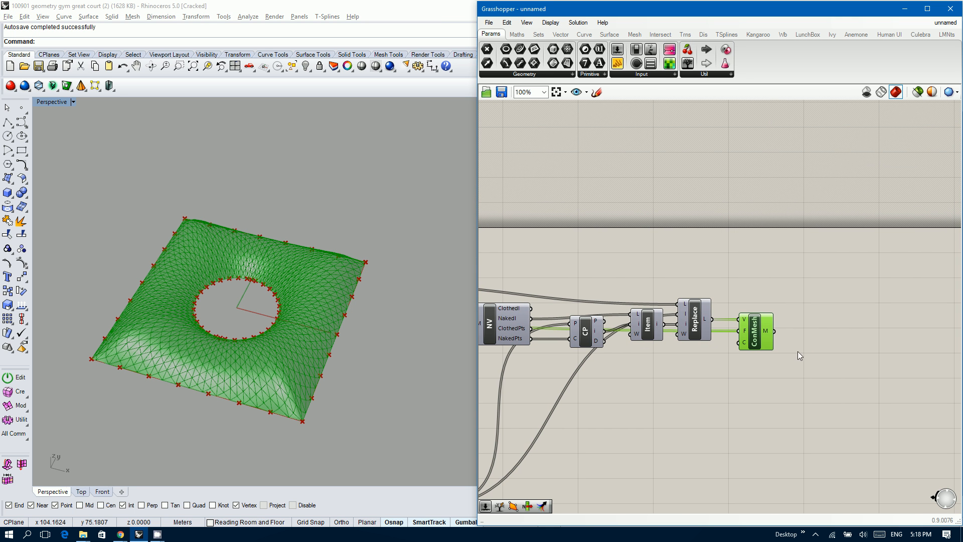
click(835, 351)
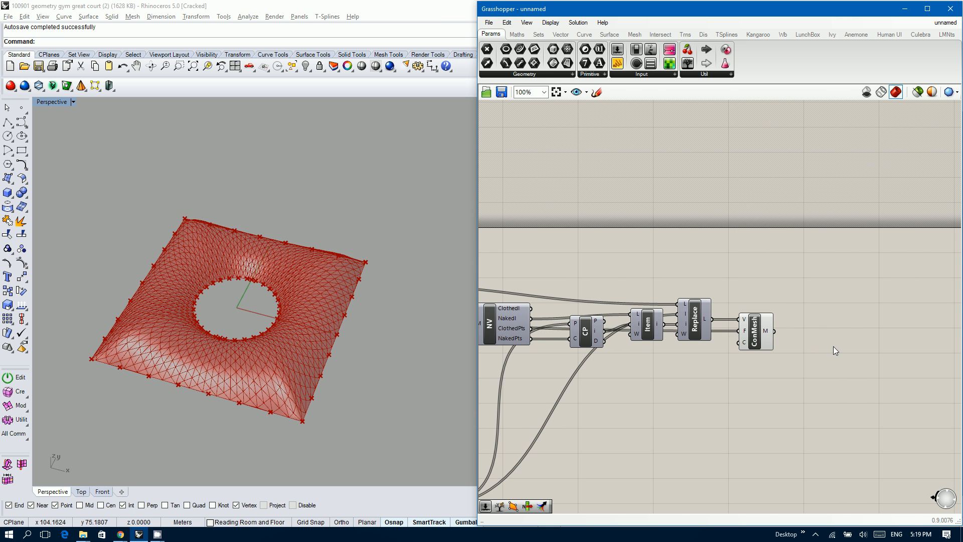
- Turn off the preview of the final ConMesh component
click(760, 326)
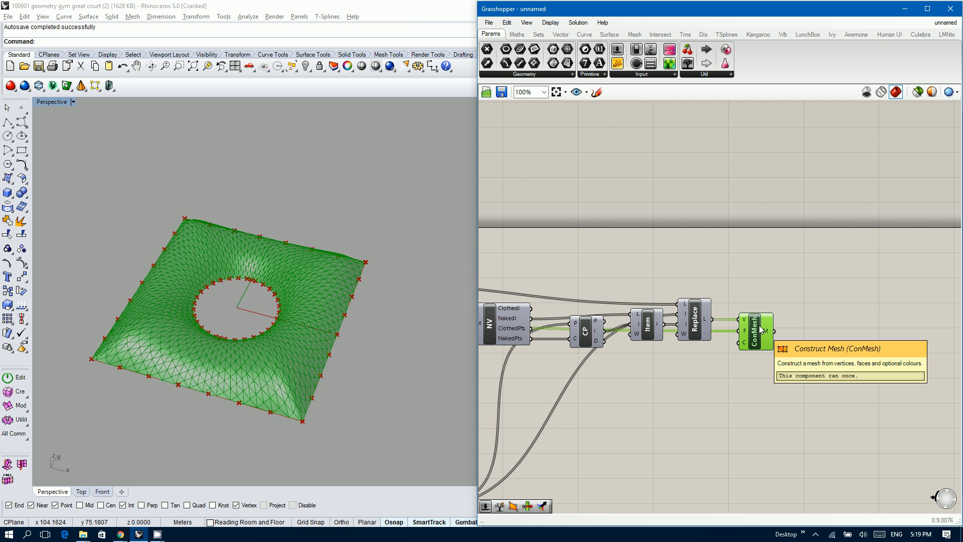
middle_click(760, 329)
click(793, 295)
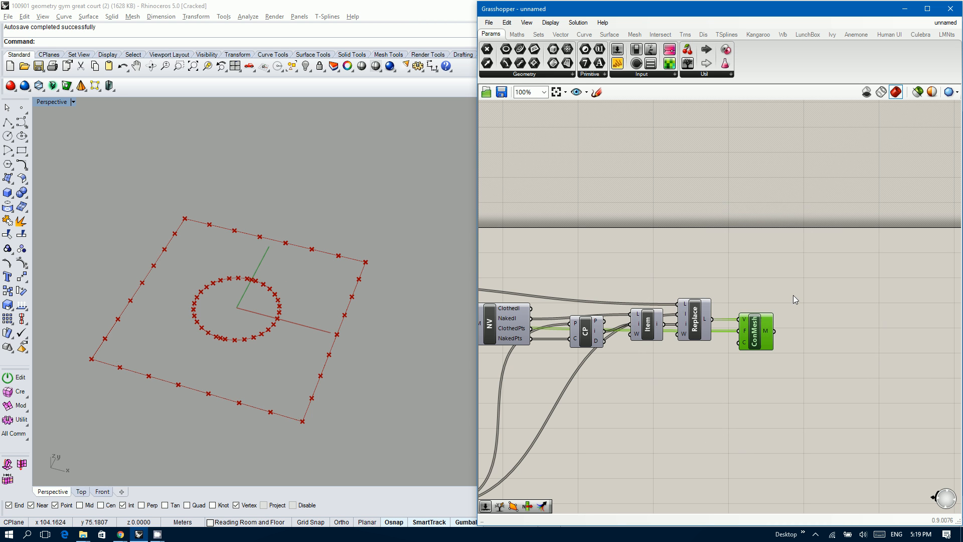
click(876, 348)
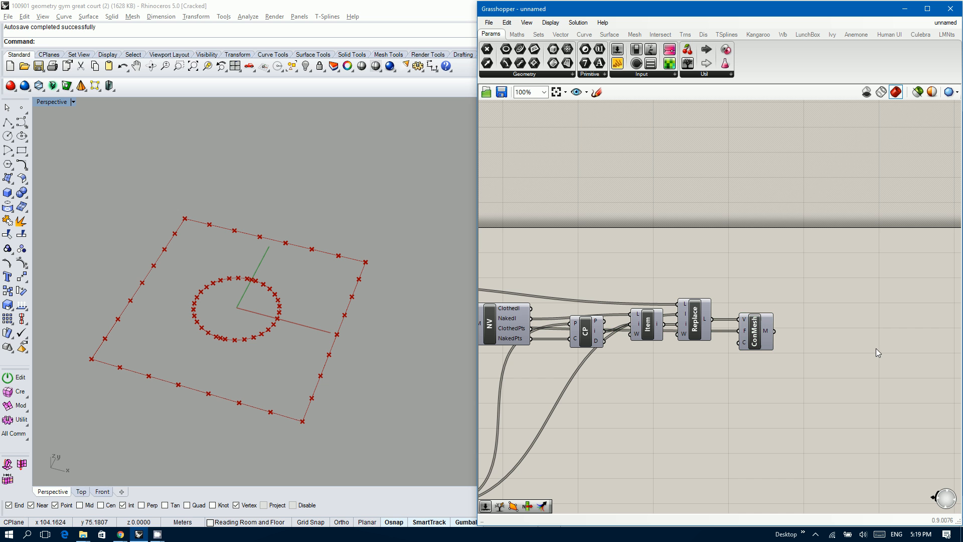
- Add a Mesh Explode component after the final ConMesh and connect ConMesh's M output to its mesh input
double_click(850, 341)
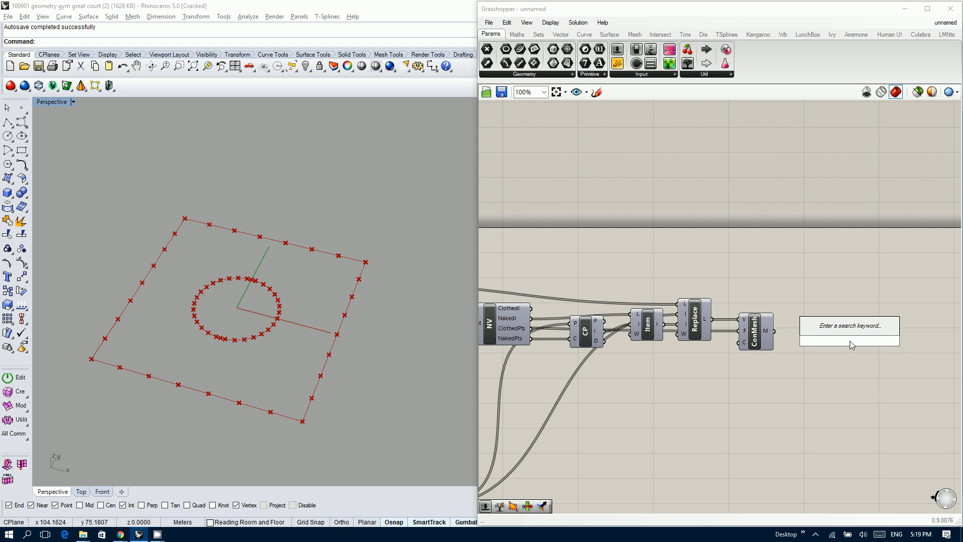
text(de)
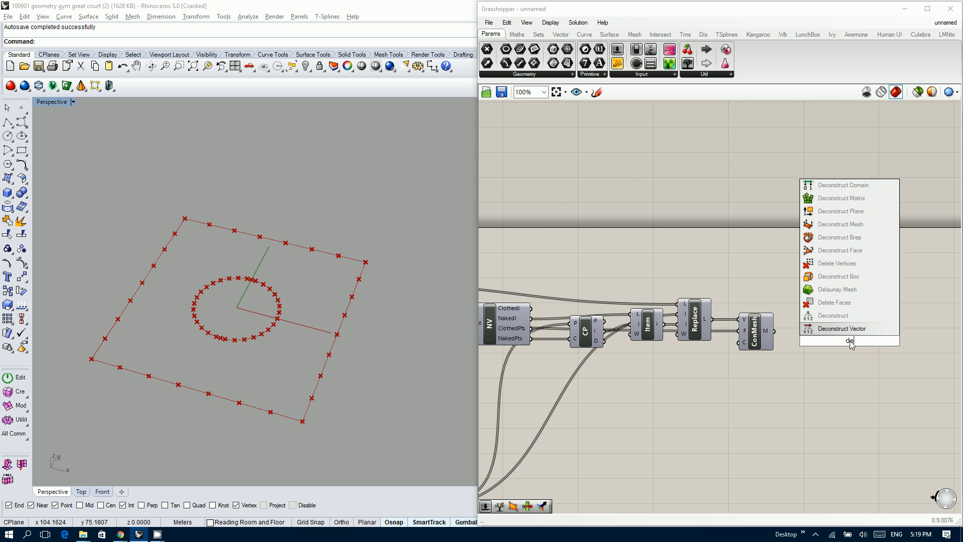
key(BackSpace)
key(BackSpace)
text(expl)
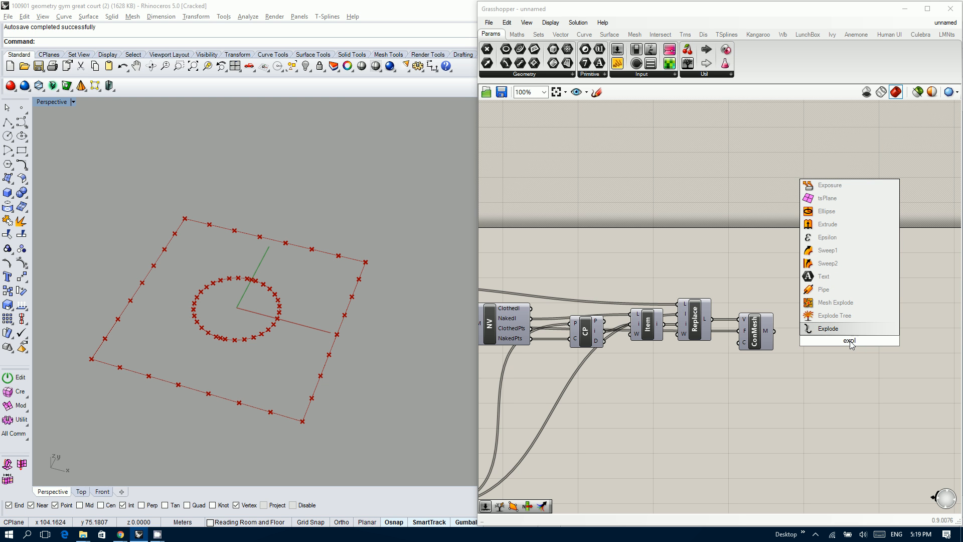
key(Up)
key(Up)
key(Return)
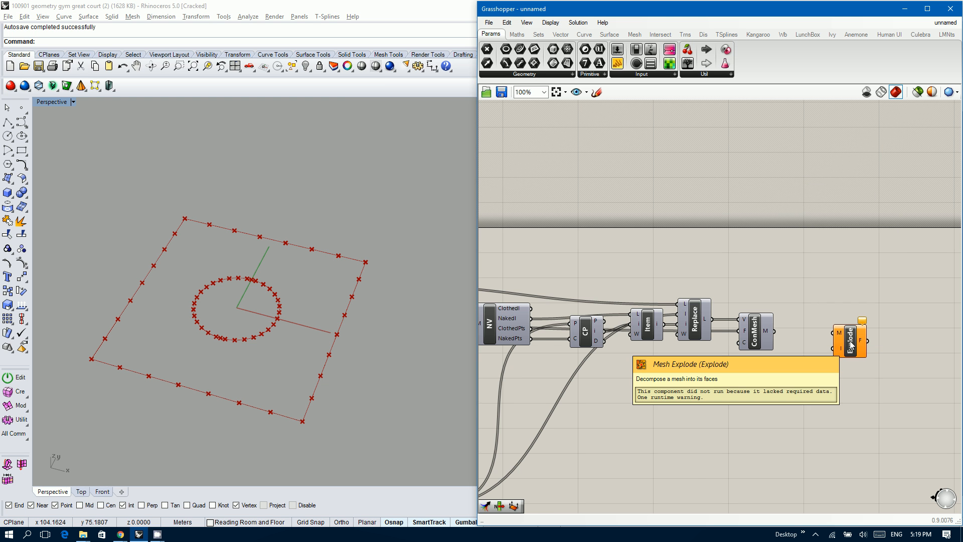
scroll(851, 345, up, 1)
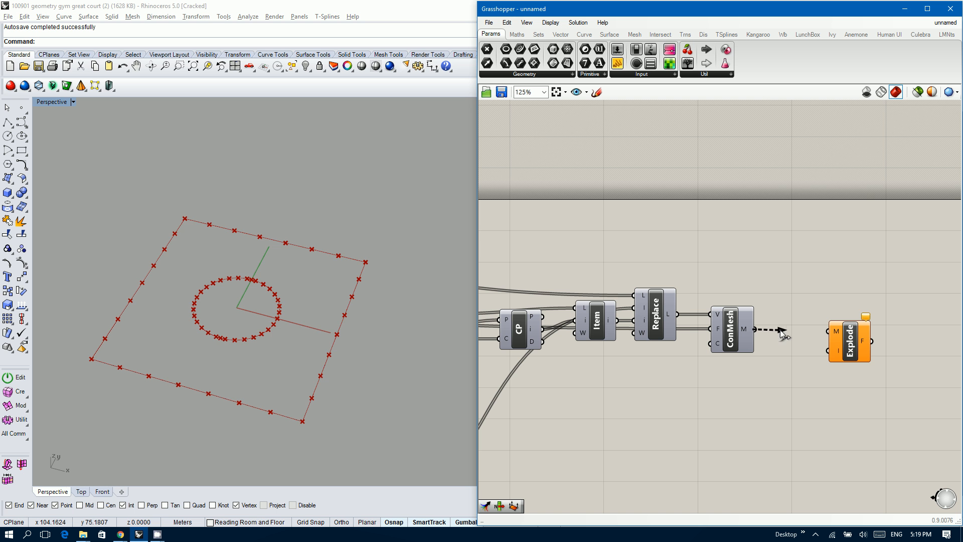
drag(782, 334, 815, 330)
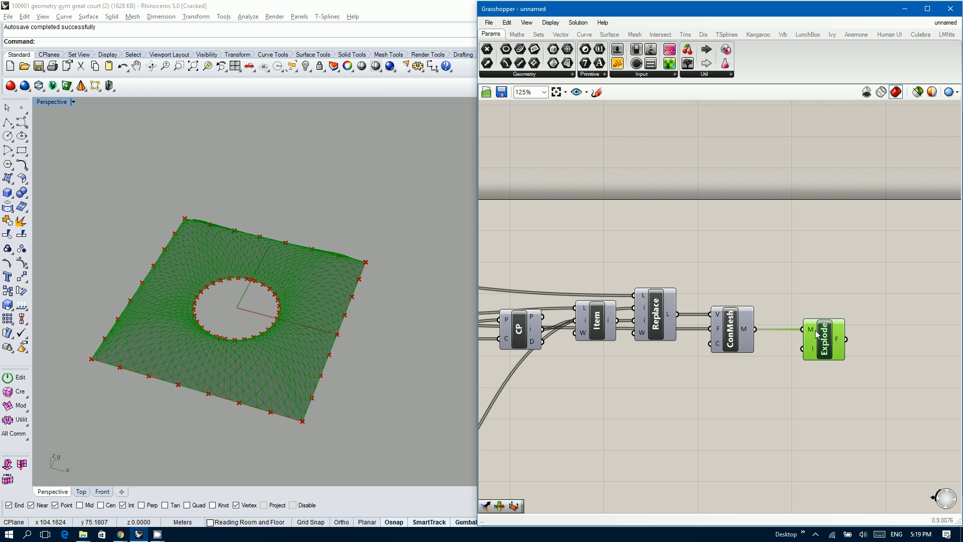
right_drag(847, 379, 766, 370)
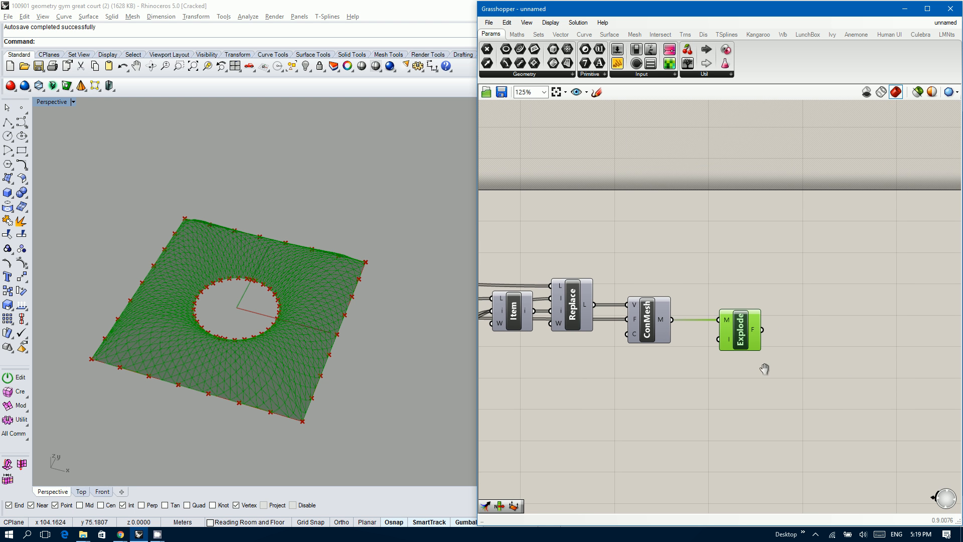
- Add a Deconstruct Mesh component after Explode and feed Explode's F output into its M input
double_click(839, 336)
text(demesh)
key(Return)
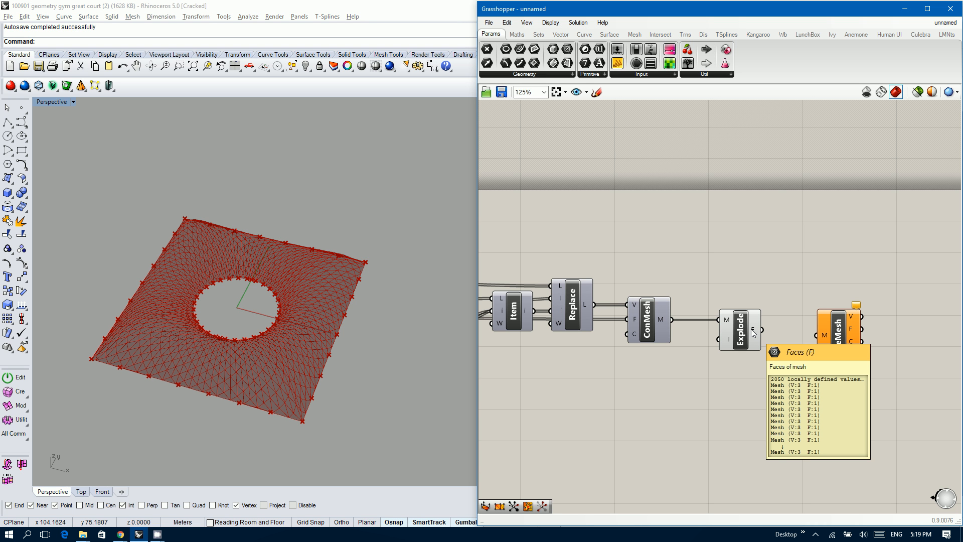
drag(752, 332, 813, 330)
right_drag(801, 361, 726, 379)
mouse_move(752, 333)
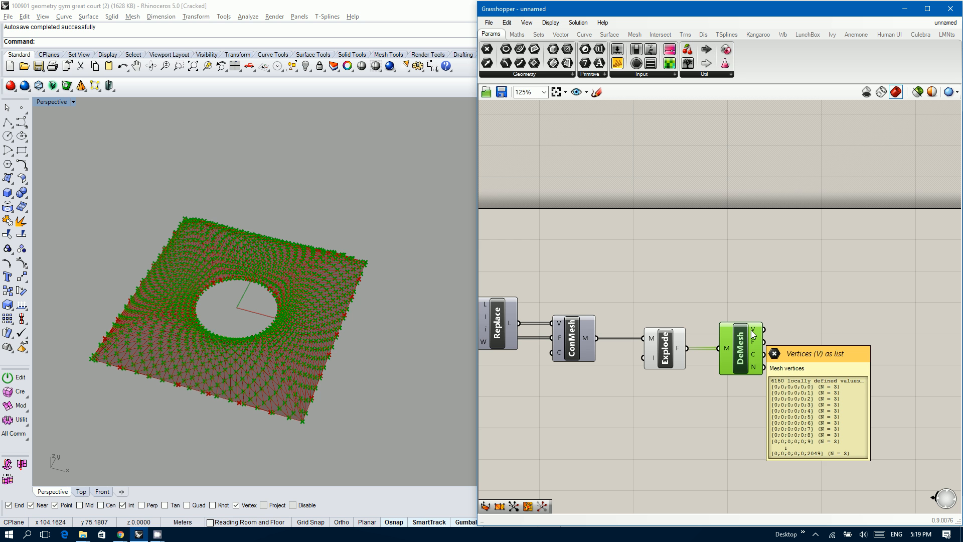
- Turn off the preview of the Explode and new DeMesh components together
drag(777, 398, 672, 325)
middle_click(672, 326)
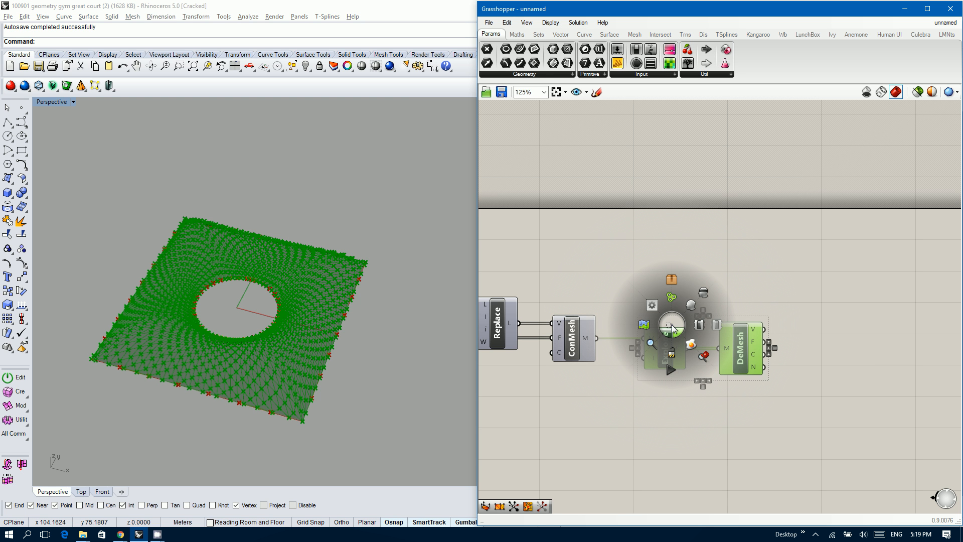
click(672, 327)
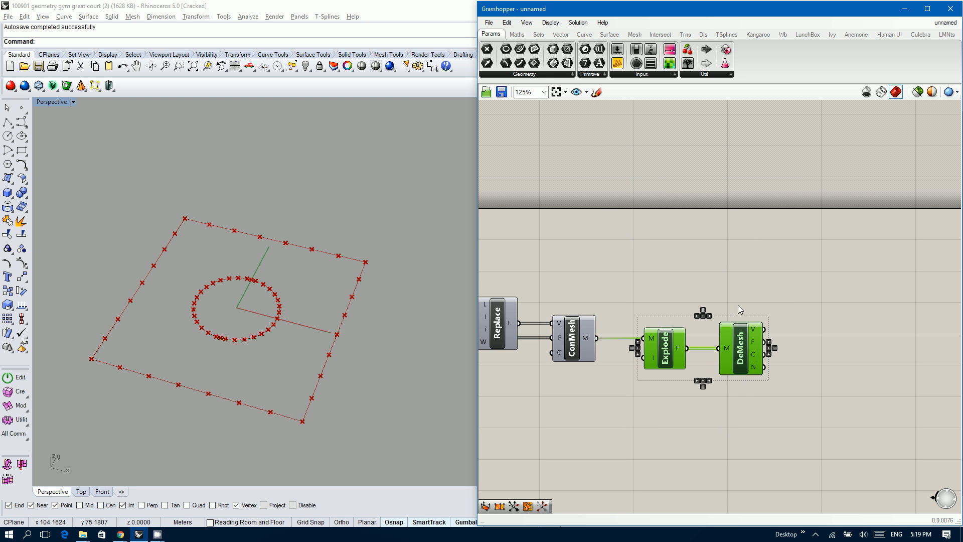
click(832, 331)
- Add a 4Point Surface component beyond the new DeMesh, leaving a gap between the two for another component
double_click(832, 331)
text(srf fro)
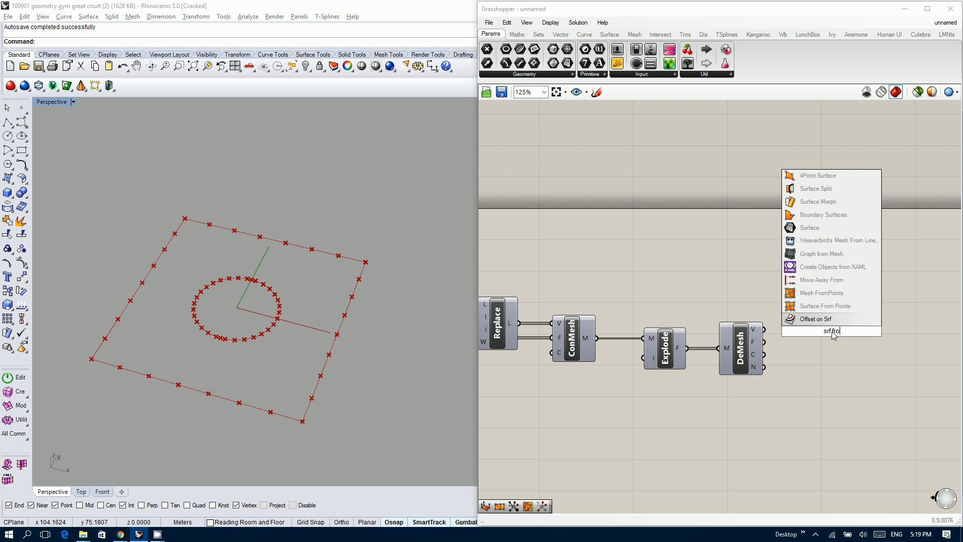
key(BackSpace)
key(BackSpace)
key(BackSpace)
key(BackSpace)
key(BackSpace)
key(BackSpace)
key(BackSpace)
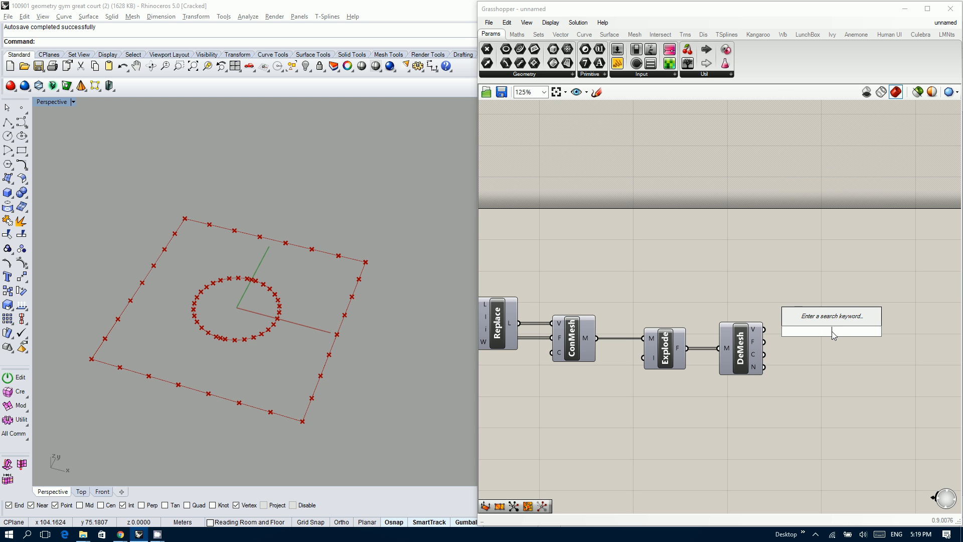
text(4 point)
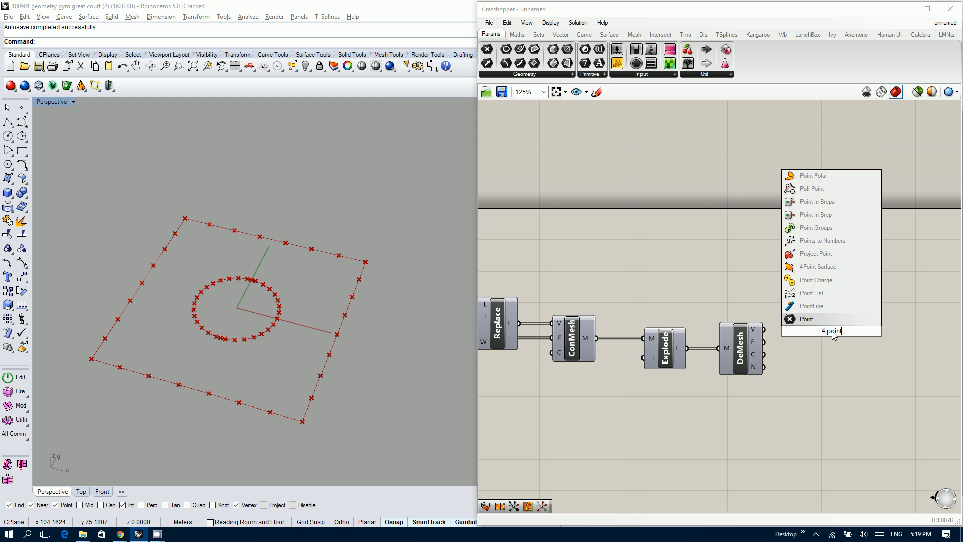
key(Up)
key(Up)
key(Up)
key(Up)
key(Return)
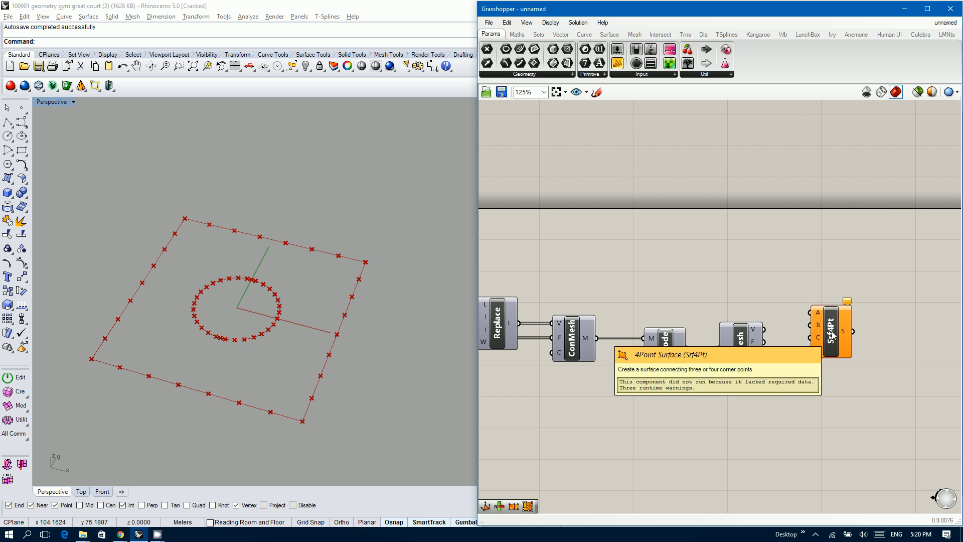
drag(832, 334, 884, 351)
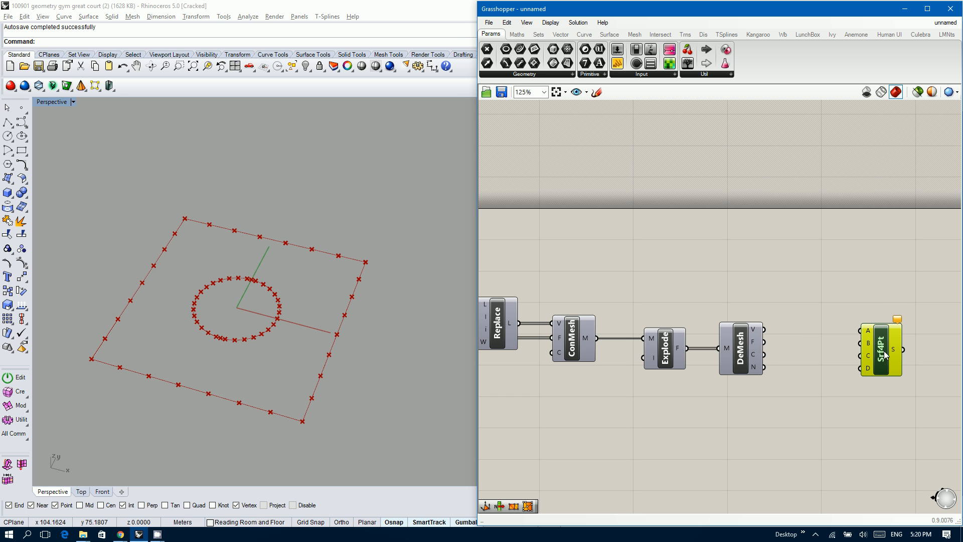
- Add a List Item component between DeMesh and Srf4Pt and connect DeMesh's V output to its list input
double_click(823, 324)
text(list item)
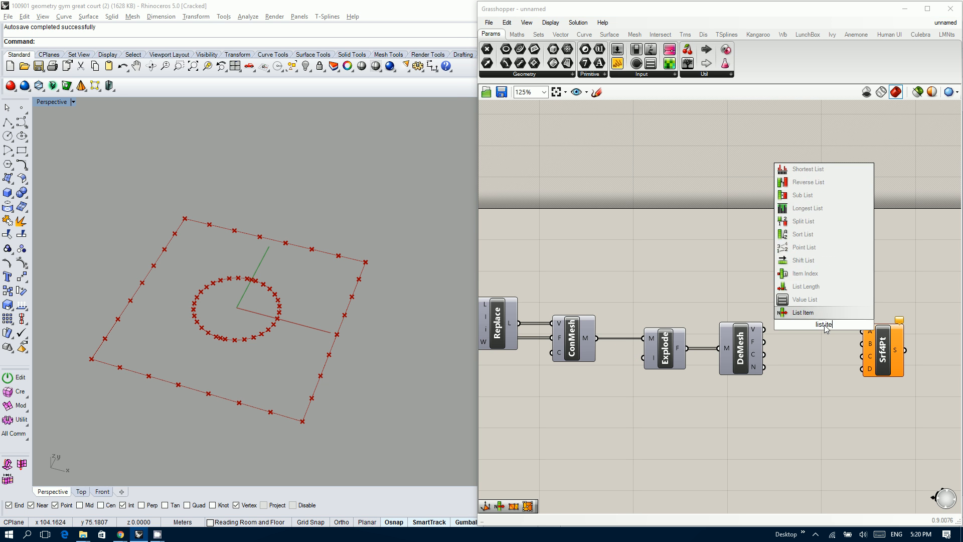
key(Return)
drag(763, 329, 803, 336)
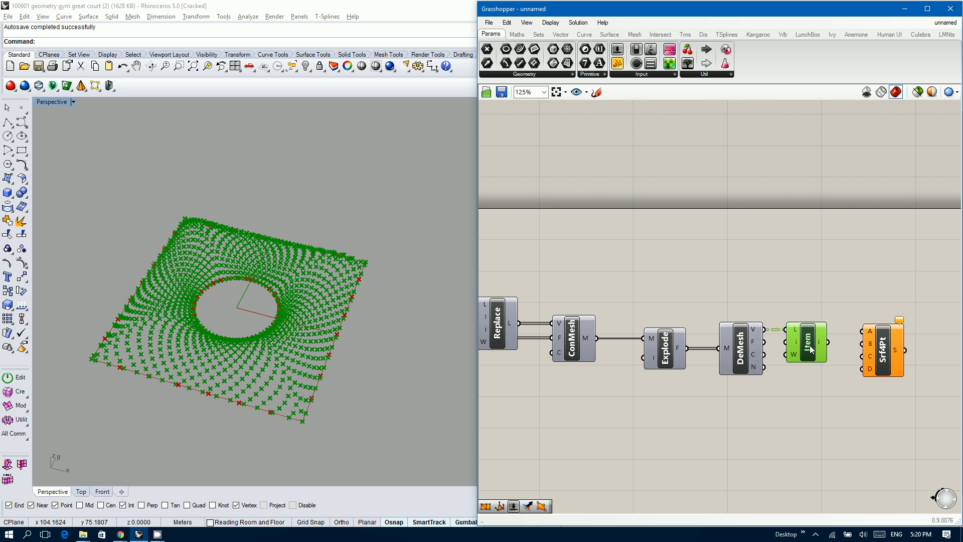
- Add +1 and +2 outputs to the List Item and connect i, +1 and +2 to Srf4Pt's A, B and C inputs
scroll(821, 363, up, 5)
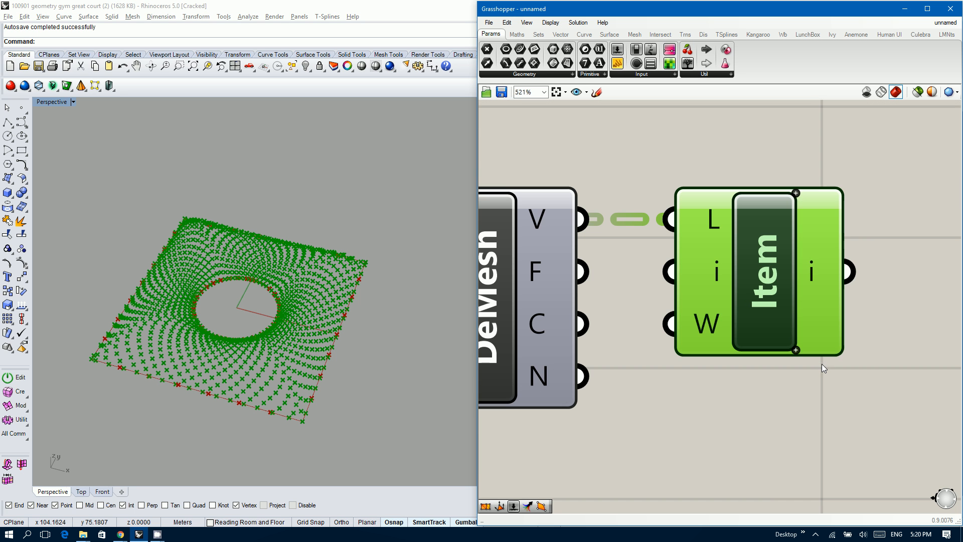
click(796, 350)
click(795, 350)
scroll(714, 402, down, 3)
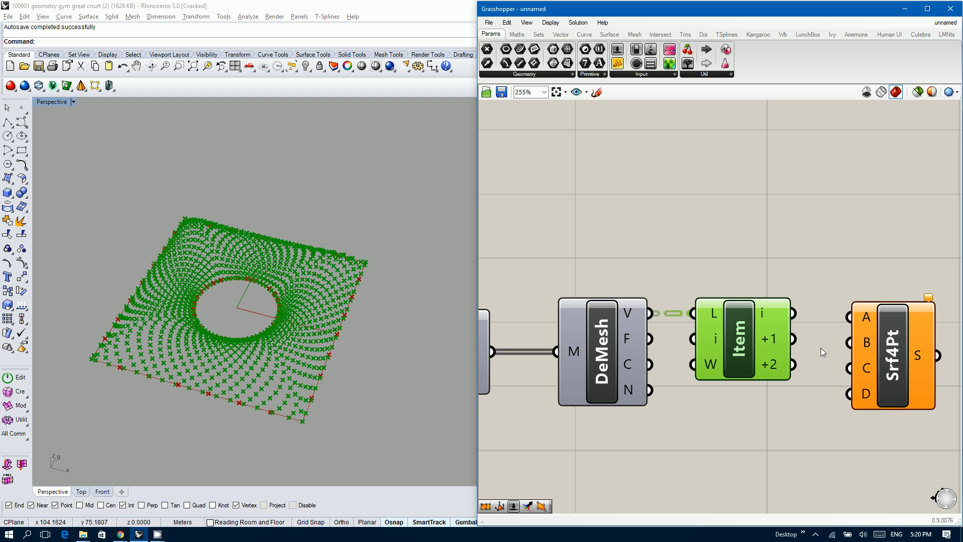
drag(795, 314, 847, 316)
drag(794, 340, 848, 343)
drag(793, 364, 894, 357)
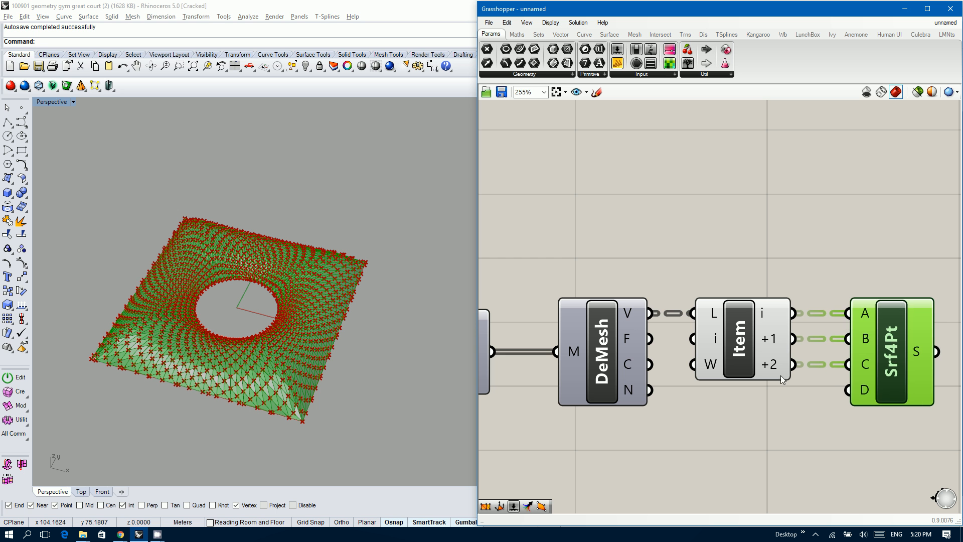
- Turn off the List Item's preview and inspect the triangular surface panels in the perspective view
click(722, 331)
middle_click(725, 334)
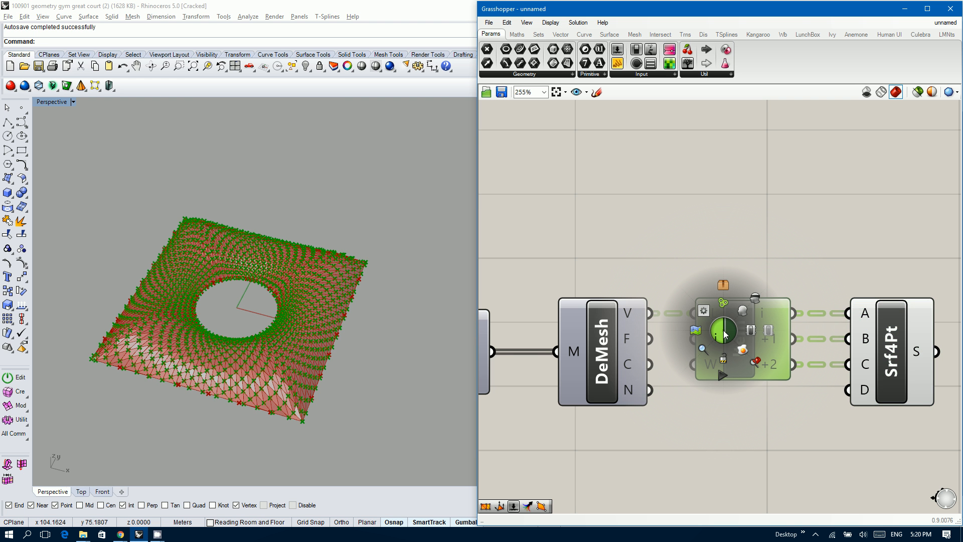
click(754, 298)
right_drag(298, 353, 302, 372)
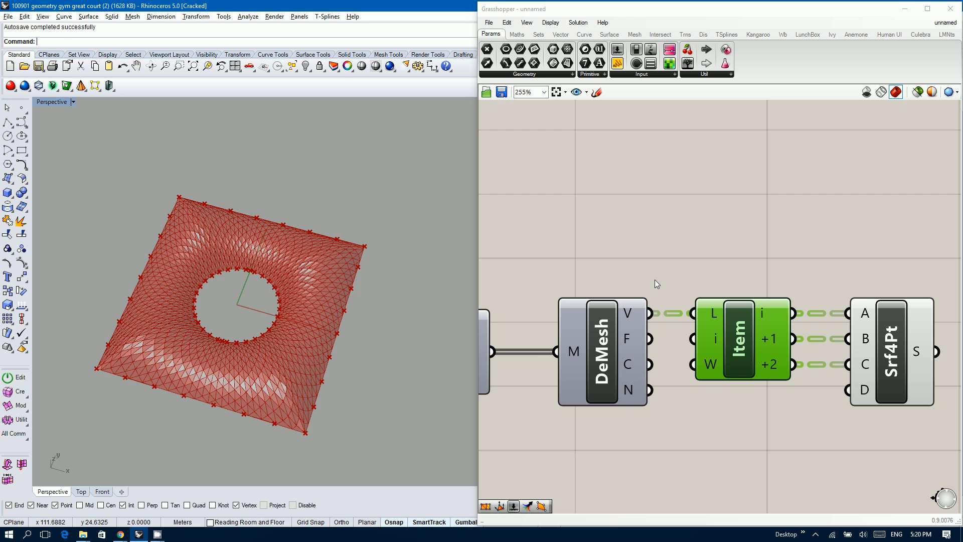
right_drag(660, 276, 528, 250)
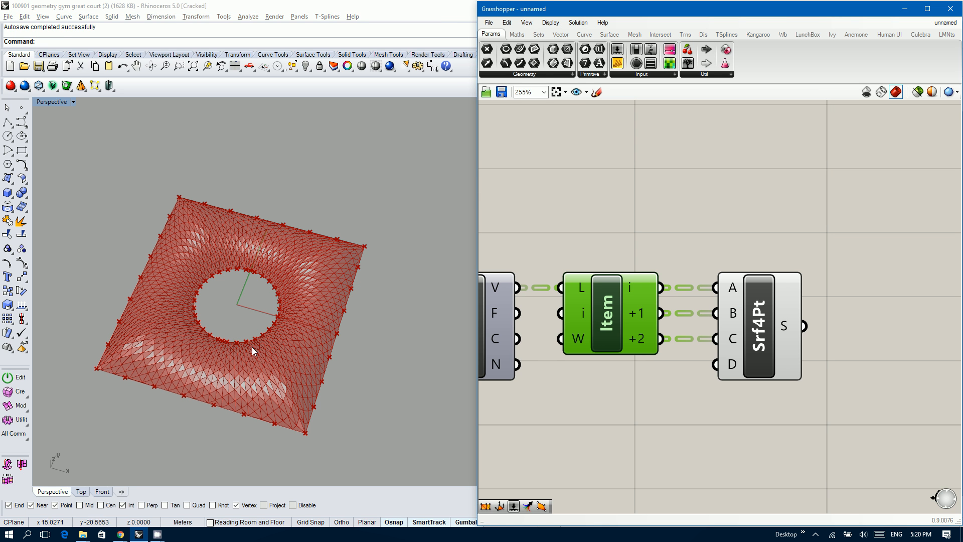
right_drag(301, 351, 313, 357)
click(691, 411)
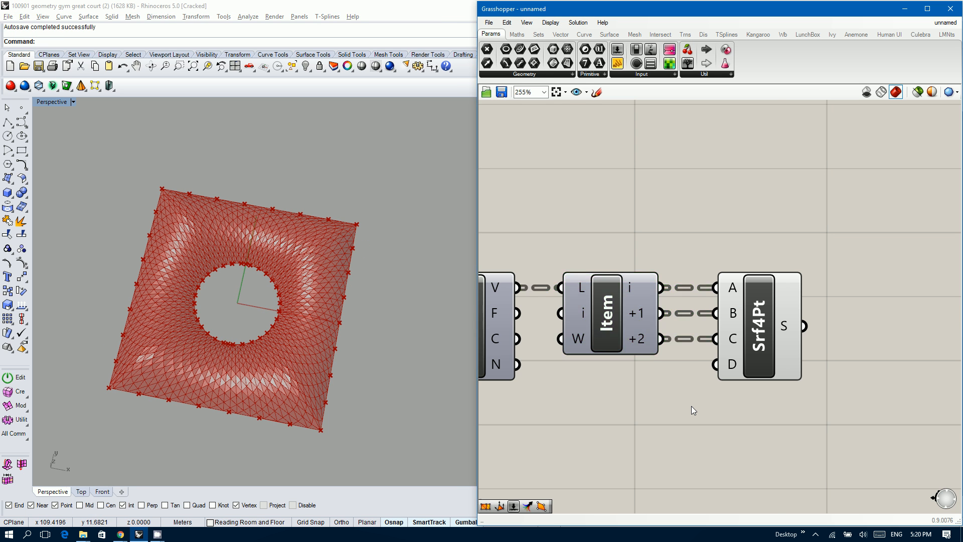
- Add a Deconstruct Brep component beyond Srf4Pt and connect Srf4Pt's S output to its B input
scroll(691, 410, down, 3)
scroll(872, 376, up, 2)
right_drag(871, 373, 826, 365)
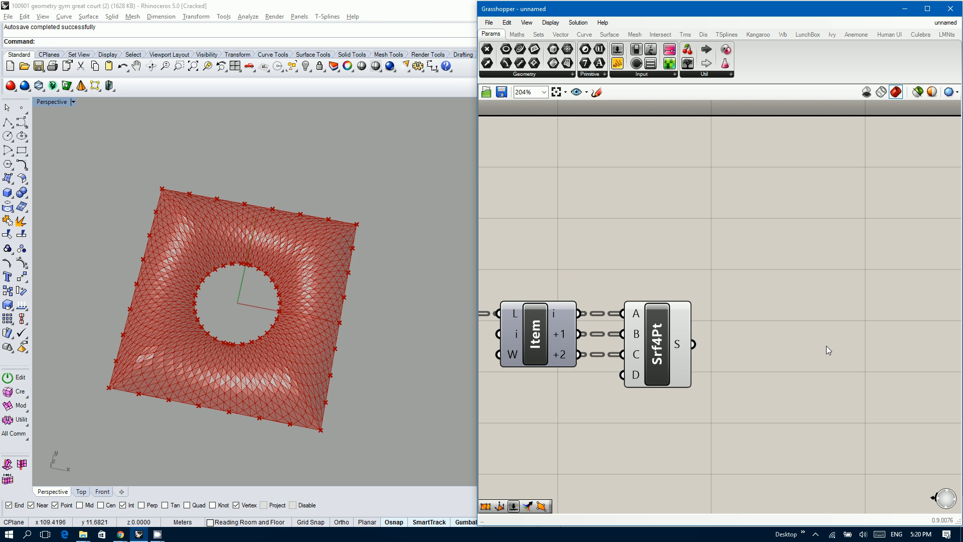
double_click(827, 349)
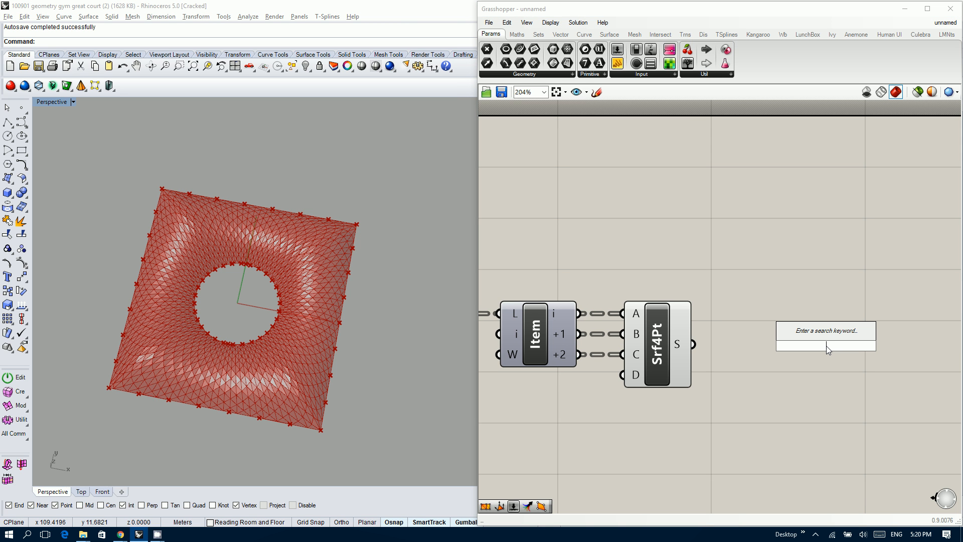
text(expl)
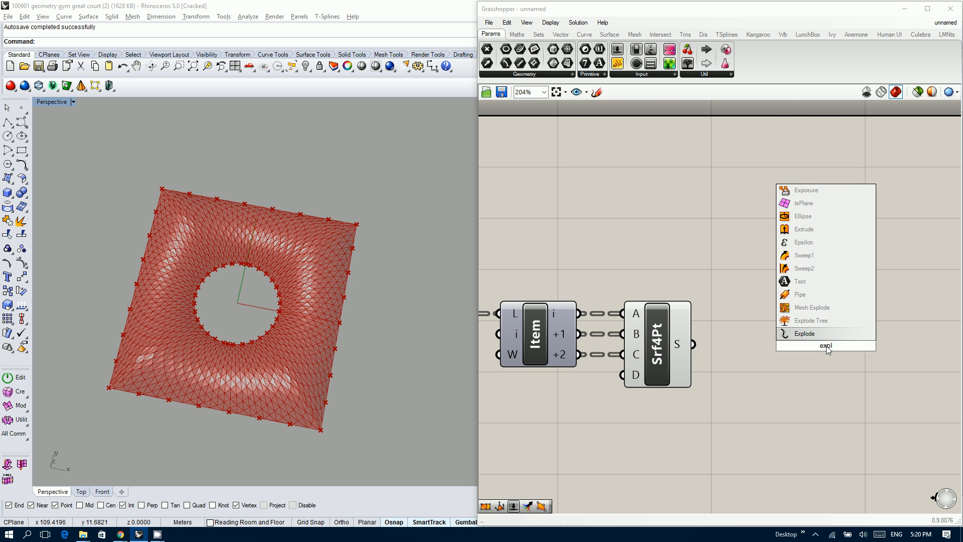
key(BackSpace)
key(BackSpace)
key(BackSpace)
key(BackSpace)
text(debre)
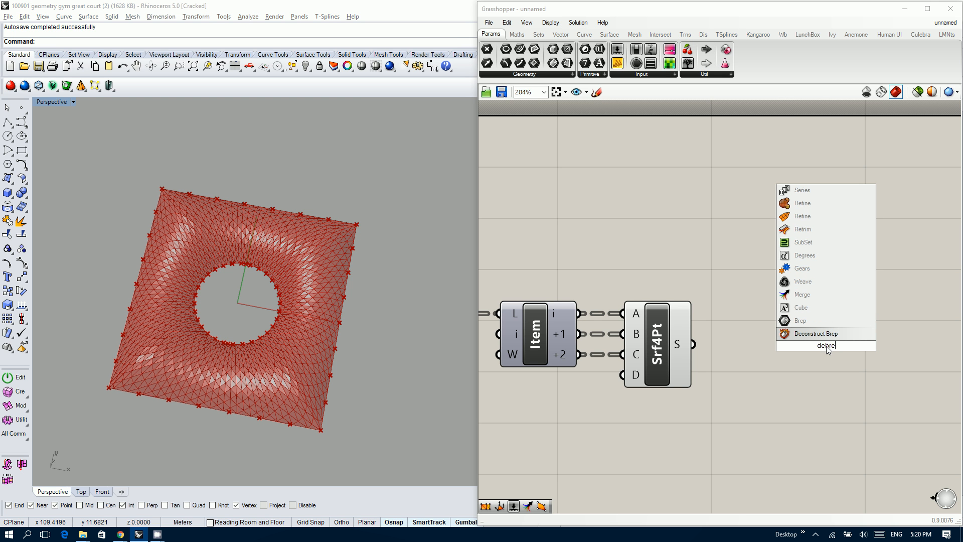
key(Return)
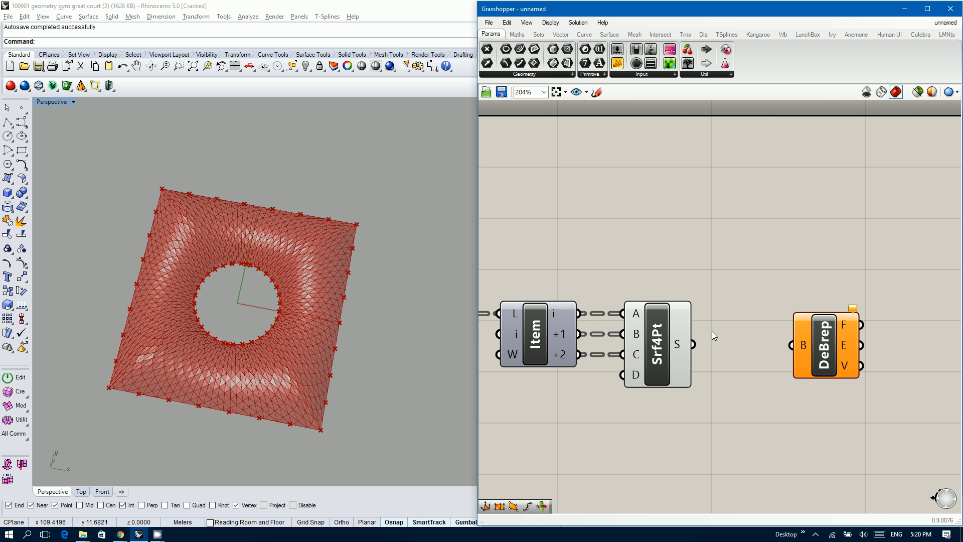
drag(694, 344, 777, 342)
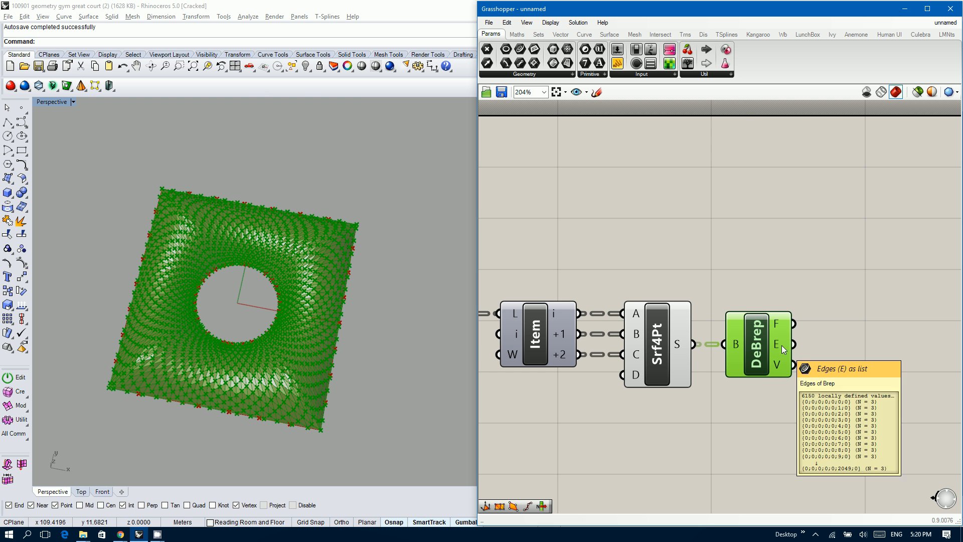
- Add a Join Curves component beside DeBrep and connect DeBrep's E output to its C input
double_click(862, 344)
text(join)
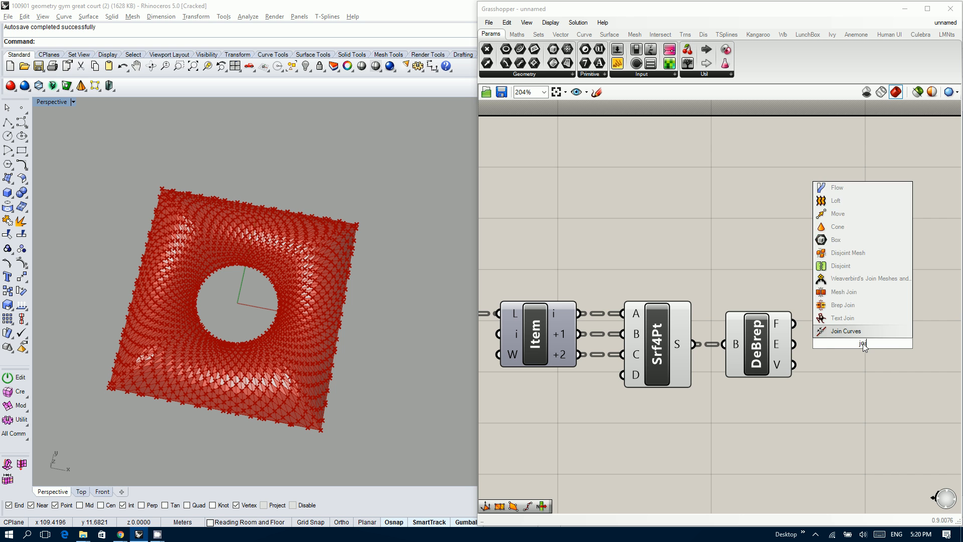
key(Return)
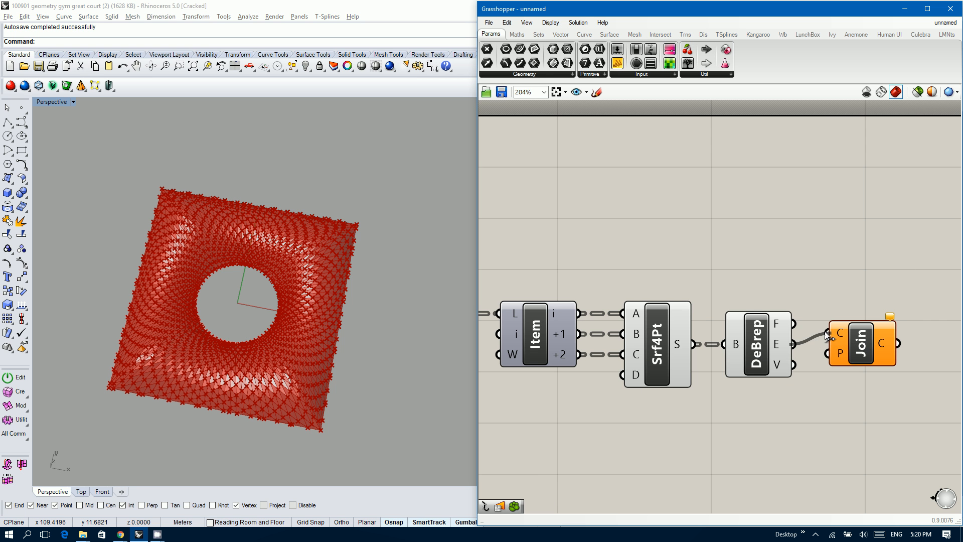
drag(827, 335, 863, 351)
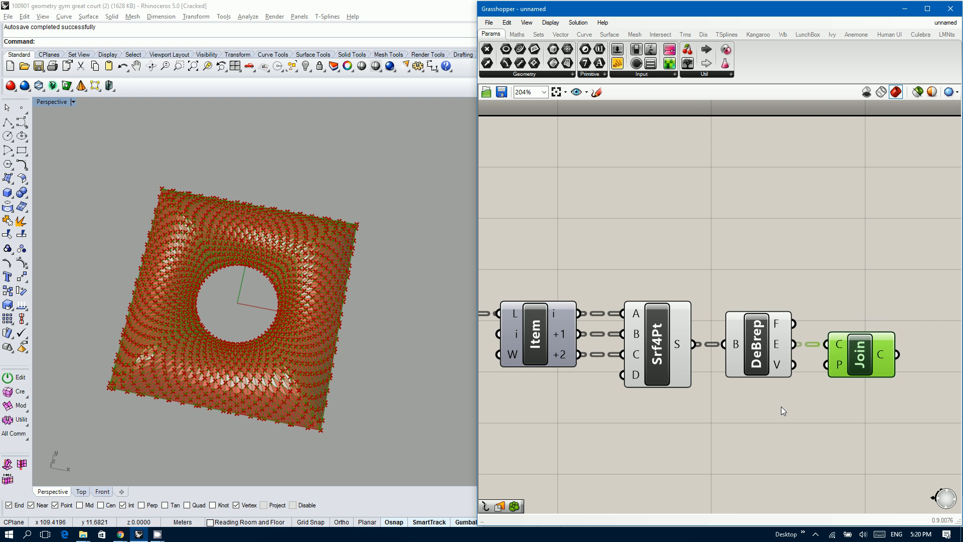
- Add a curve Offset component beyond Join, leaving a gap, and connect Join's output to its curve input
right_drag(781, 406, 657, 384)
double_click(896, 352)
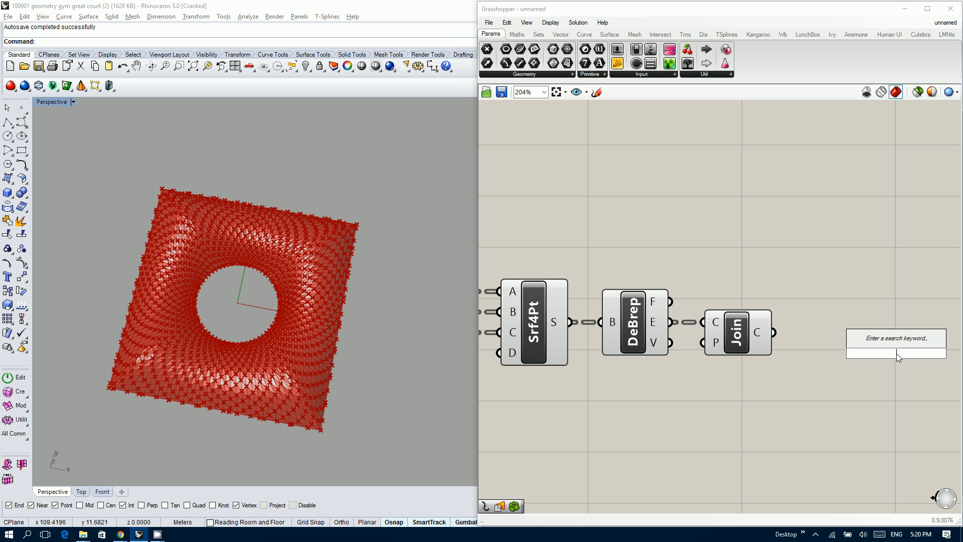
text(offse)
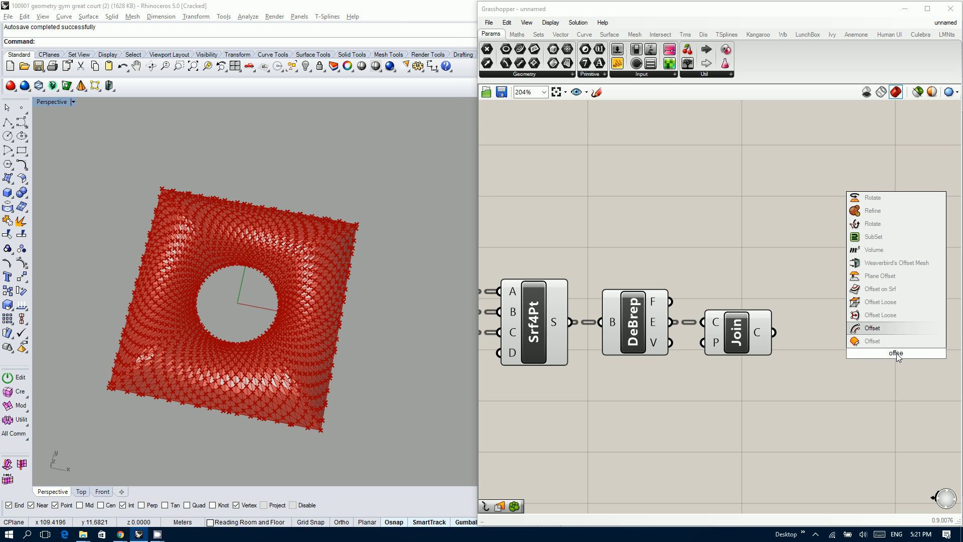
key(Return)
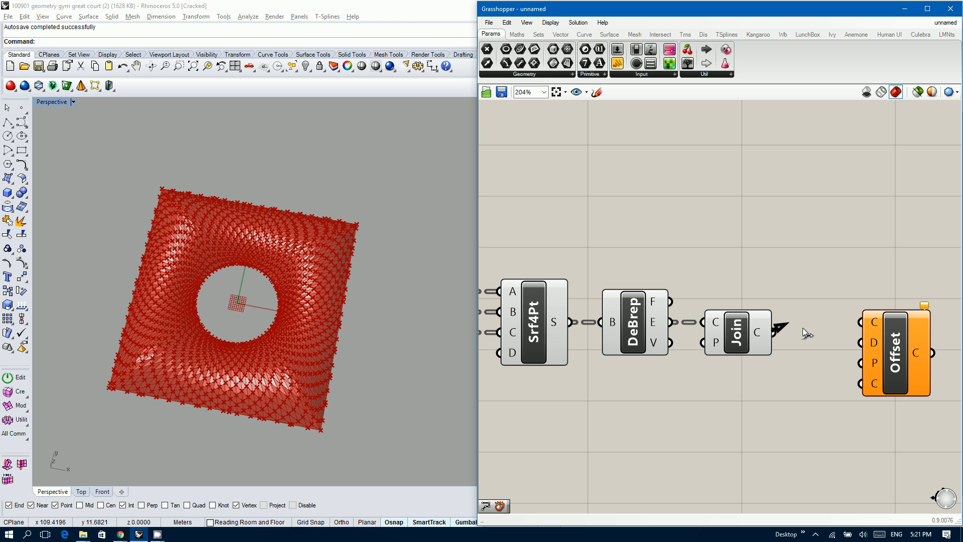
drag(802, 329, 860, 322)
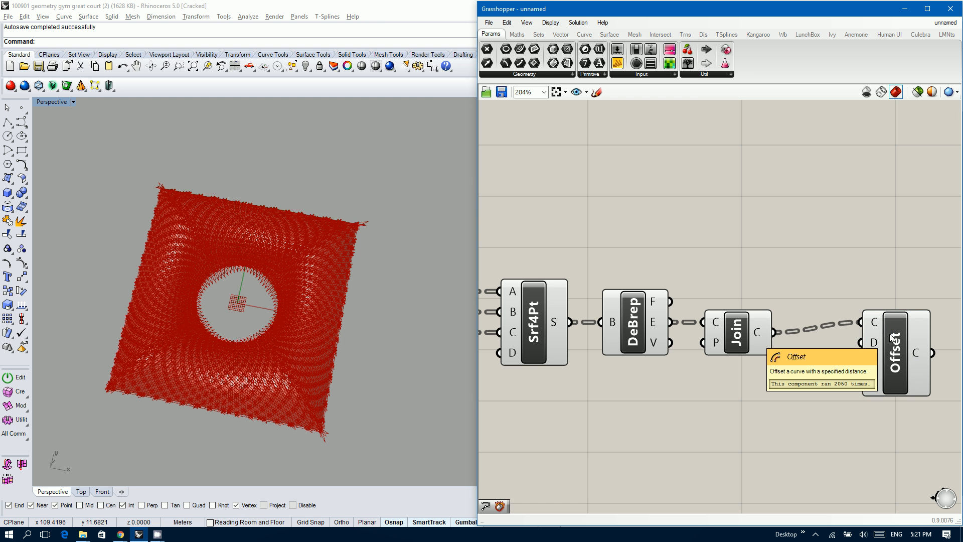
drag(889, 333, 892, 348)
- Turn off the previews of Srf4Pt, DeBrep and Join and inspect the offset curves in the perspective view
scroll(846, 335, down, 2)
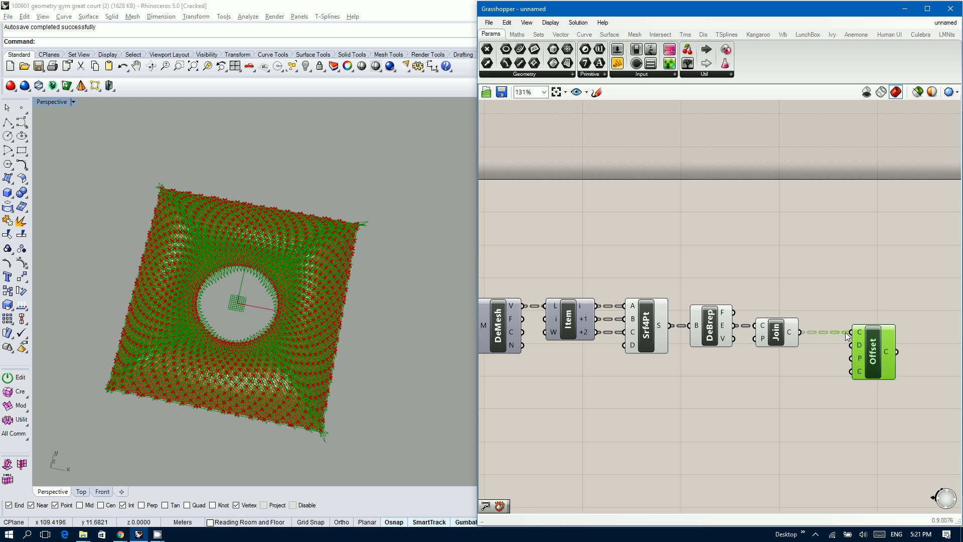
drag(816, 359, 599, 253)
middle_click(599, 253)
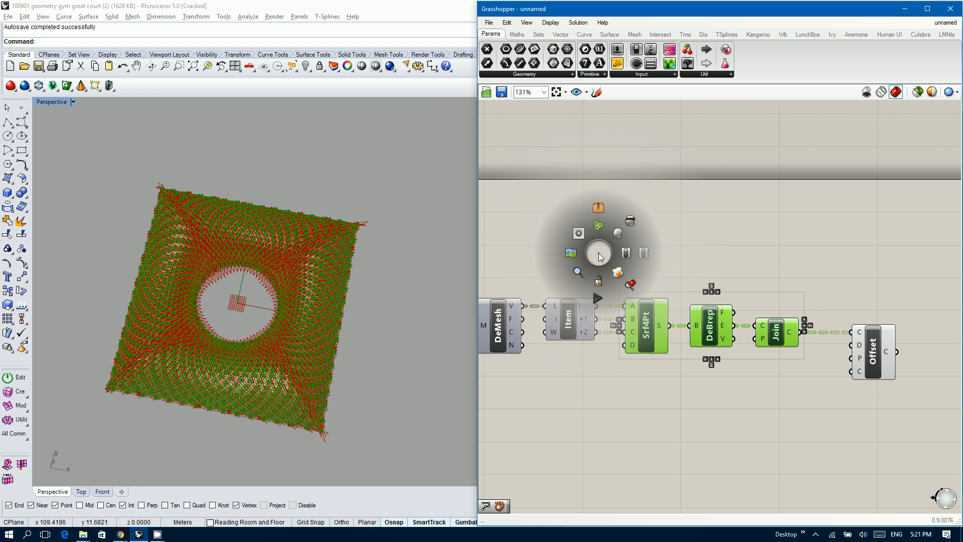
click(631, 221)
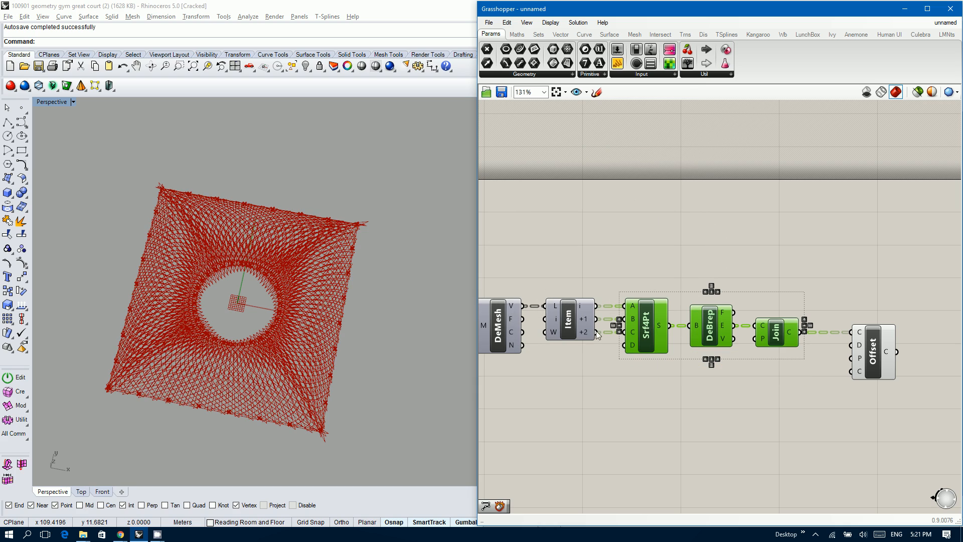
scroll(287, 391, up, 3)
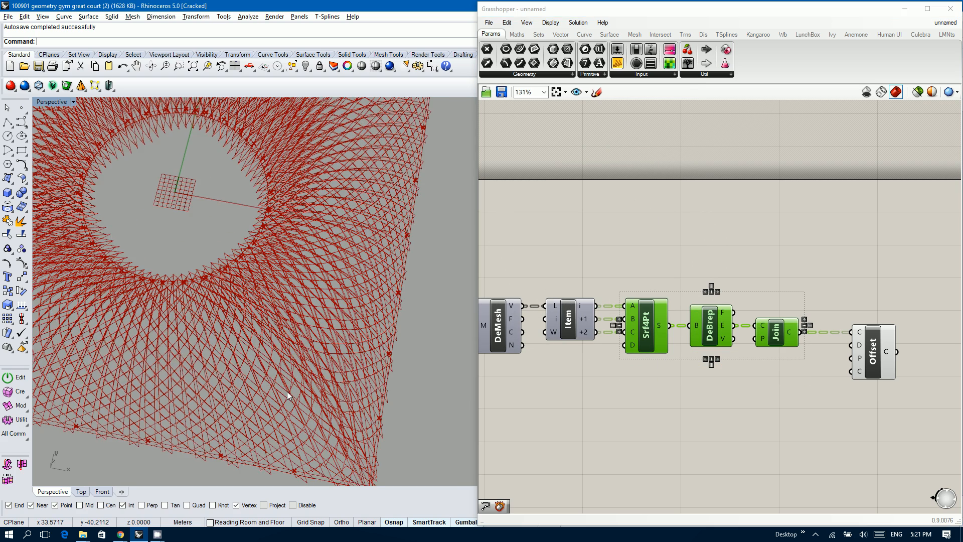
right_drag(287, 391, 283, 369)
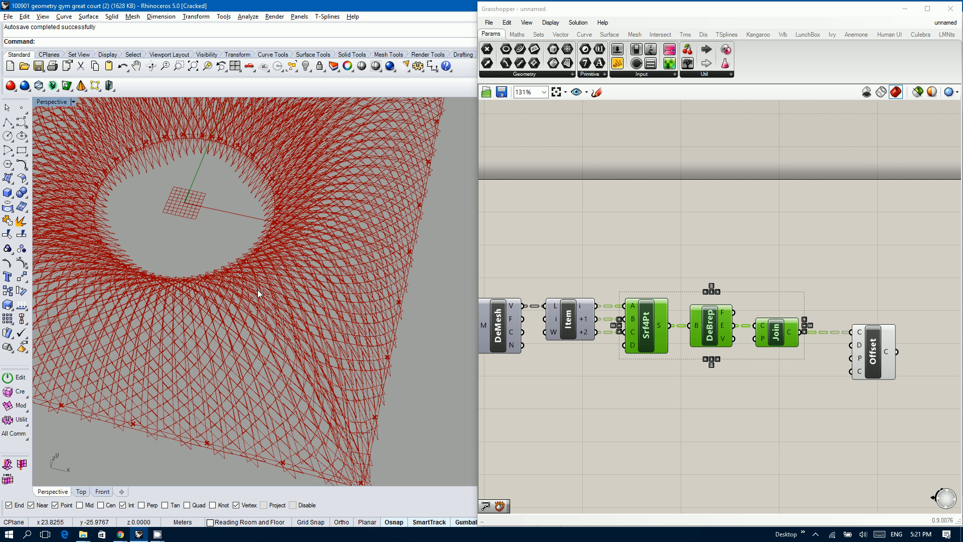
- Add an Is Planar component below DeBrep and connect Srf4Pt's S output to its S input
click(735, 380)
double_click(736, 381)
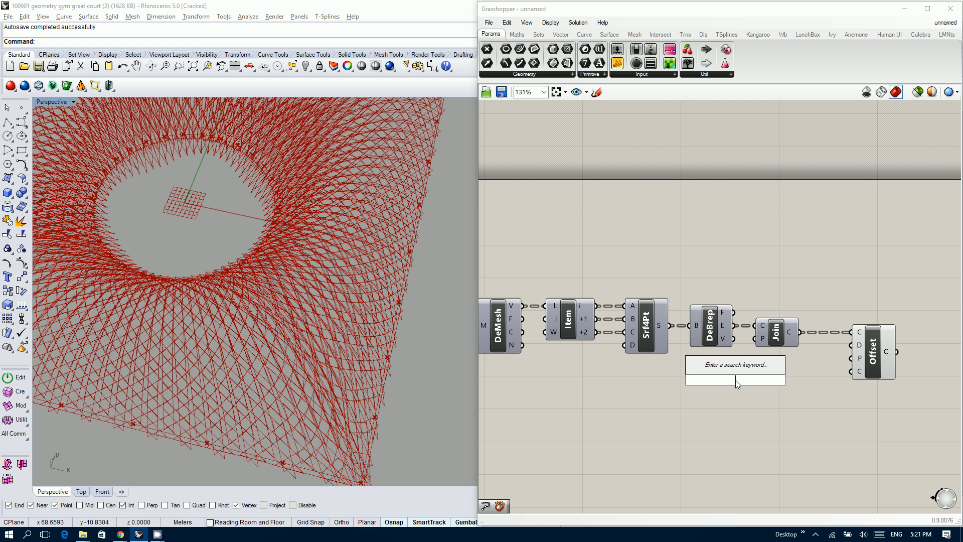
text(planar)
key(Return)
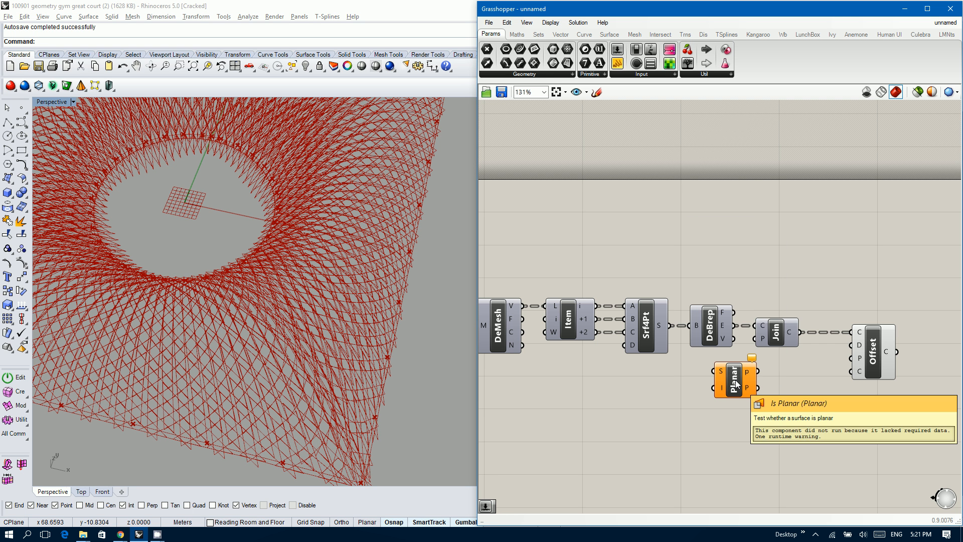
drag(670, 326, 715, 389)
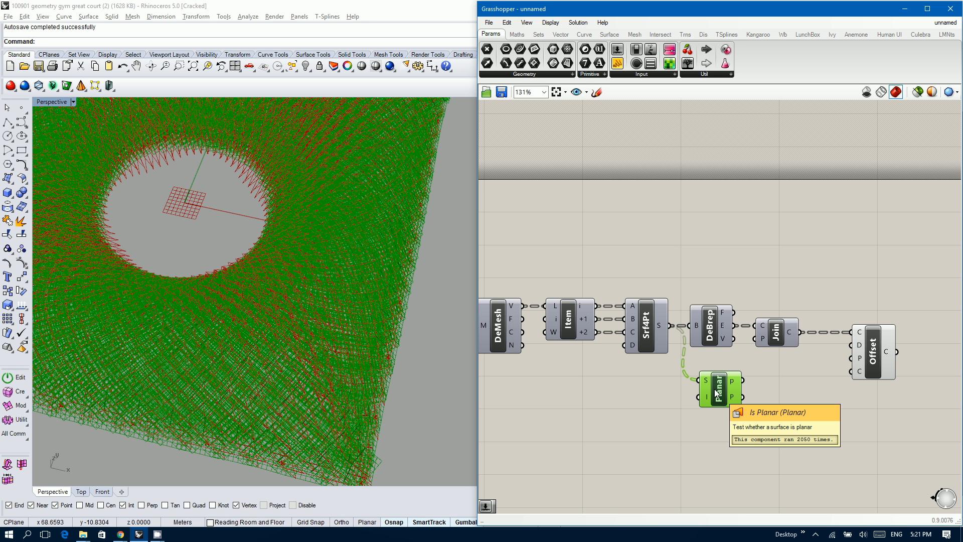
drag(714, 389, 706, 391)
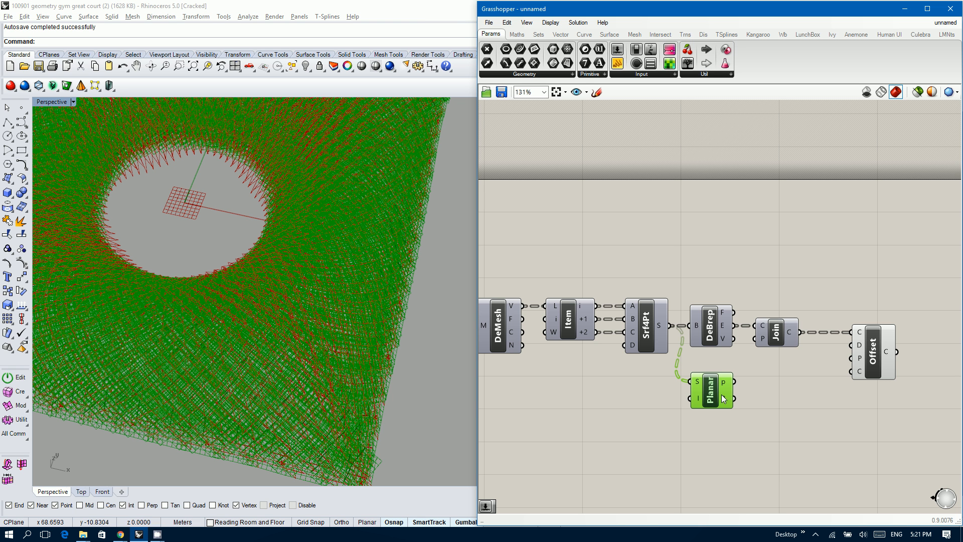
- Turn off the Planar component's preview and connect its plane output P to Offset's P input
middle_click(715, 392)
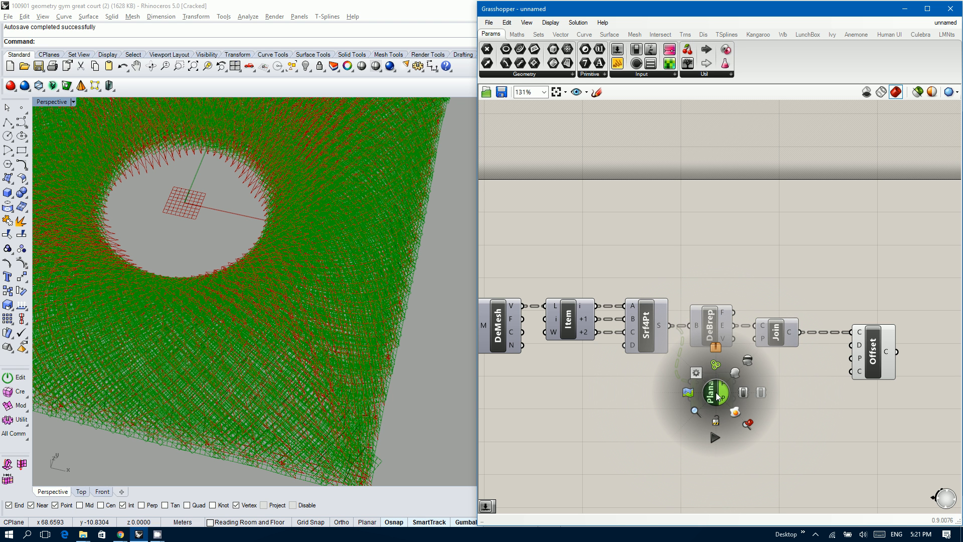
click(738, 395)
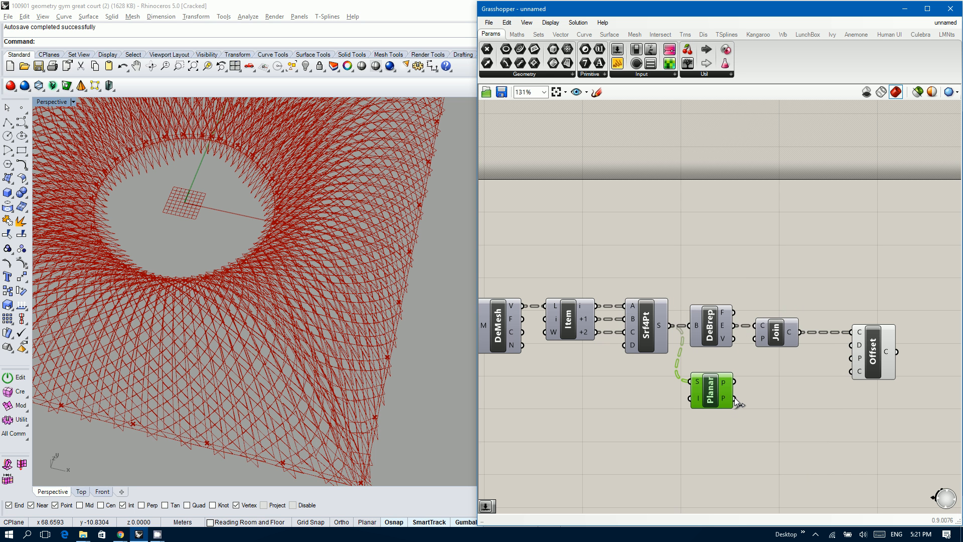
drag(777, 382, 847, 357)
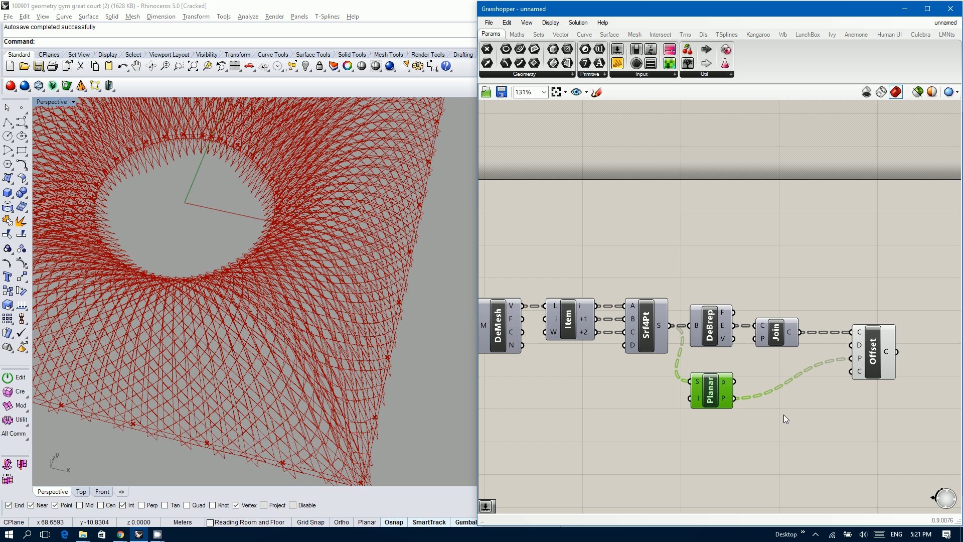
click(778, 433)
- Add a Number Slider to the canvas and place it below the Planar component
right_drag(779, 433, 766, 418)
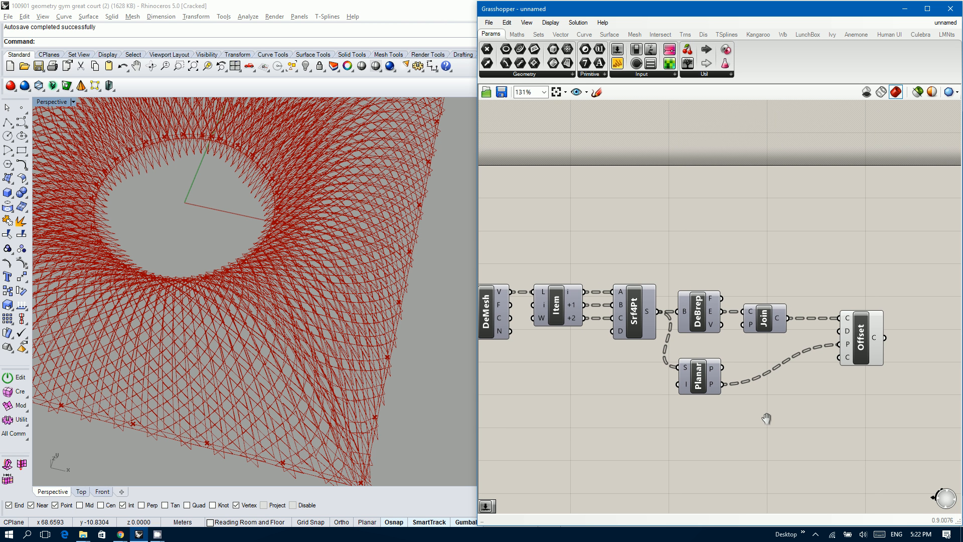
double_click(764, 434)
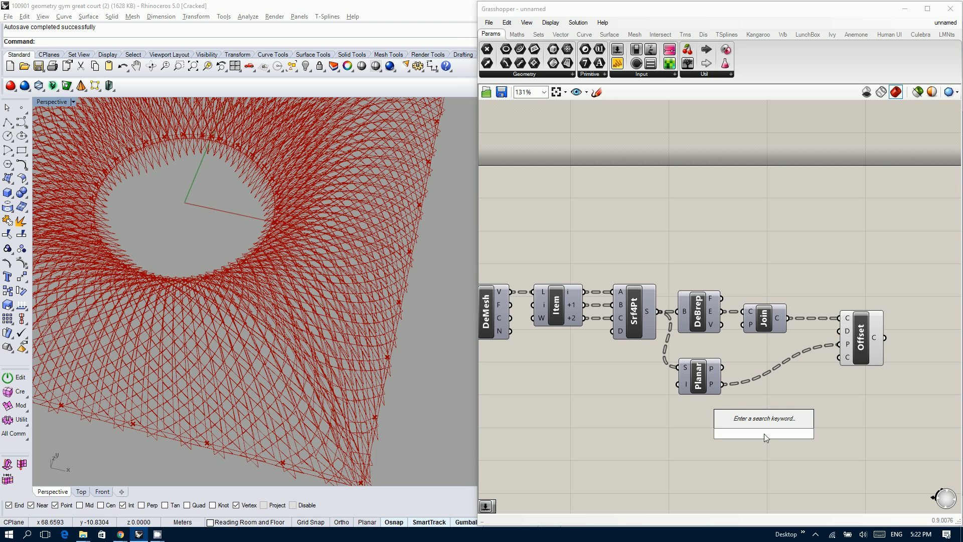
text(slide)
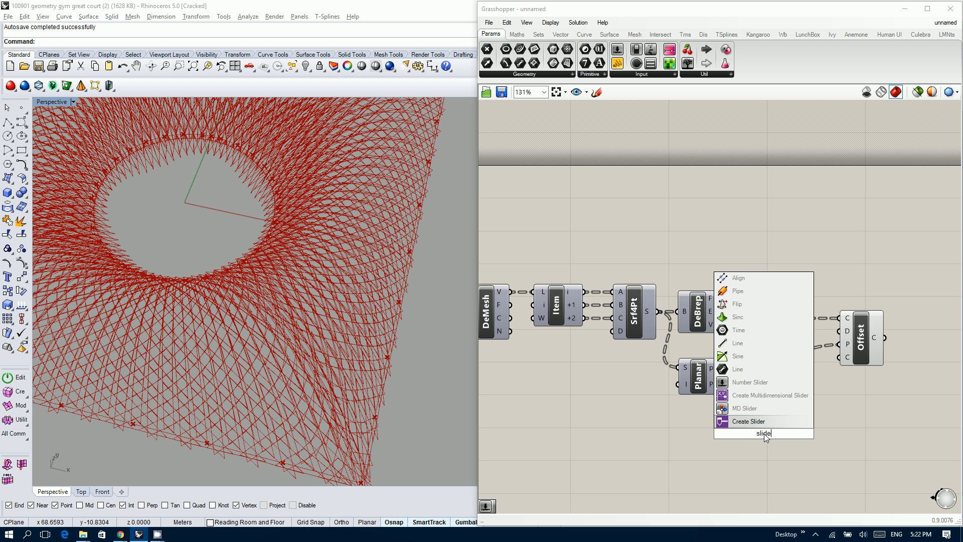
key(Up)
key(Up)
key(Up)
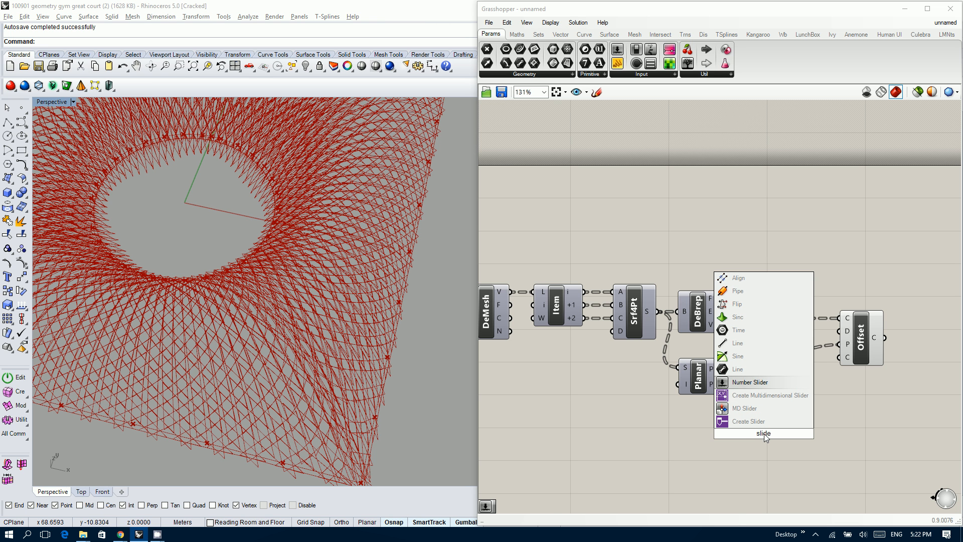
key(Return)
drag(720, 432, 637, 432)
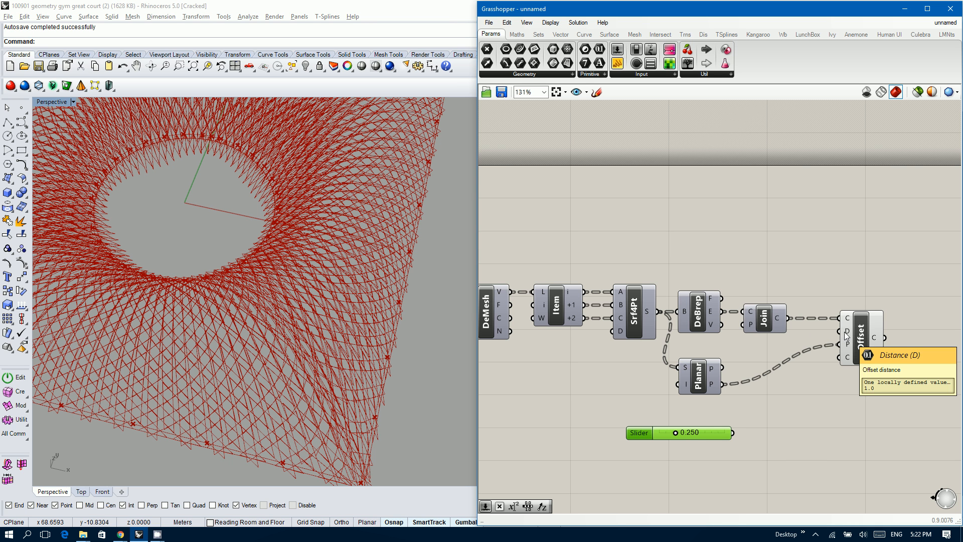
- Add a Negative component, route the slider through it to Offset's D input, and inspect the inset triangle outlines
double_click(777, 402)
text(ne)
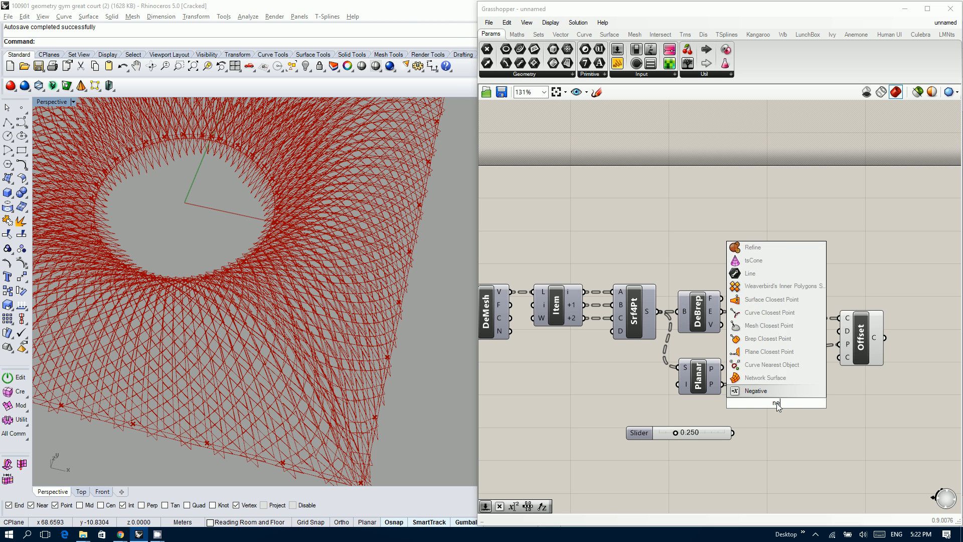
key(Return)
drag(732, 433, 838, 331)
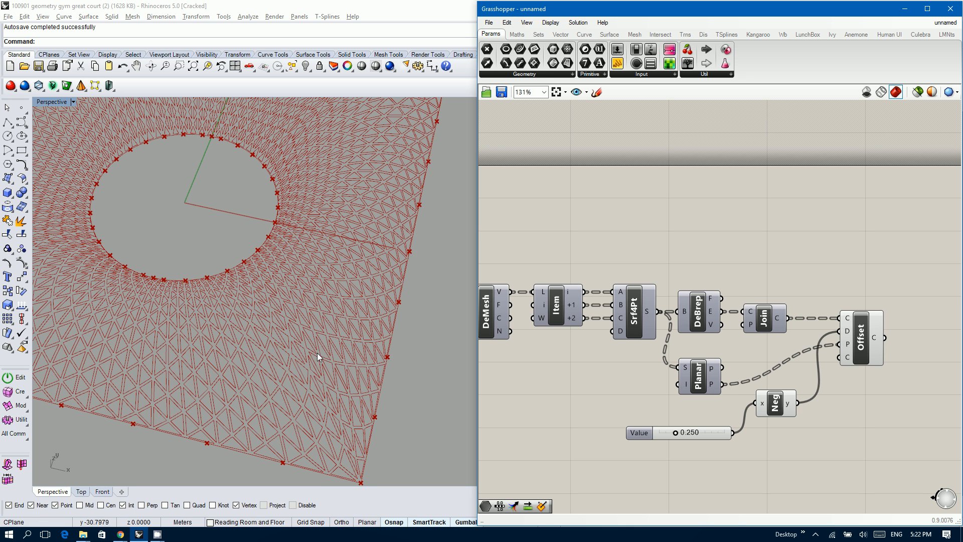
right_drag(317, 353, 339, 370)
scroll(339, 370, down, 6)
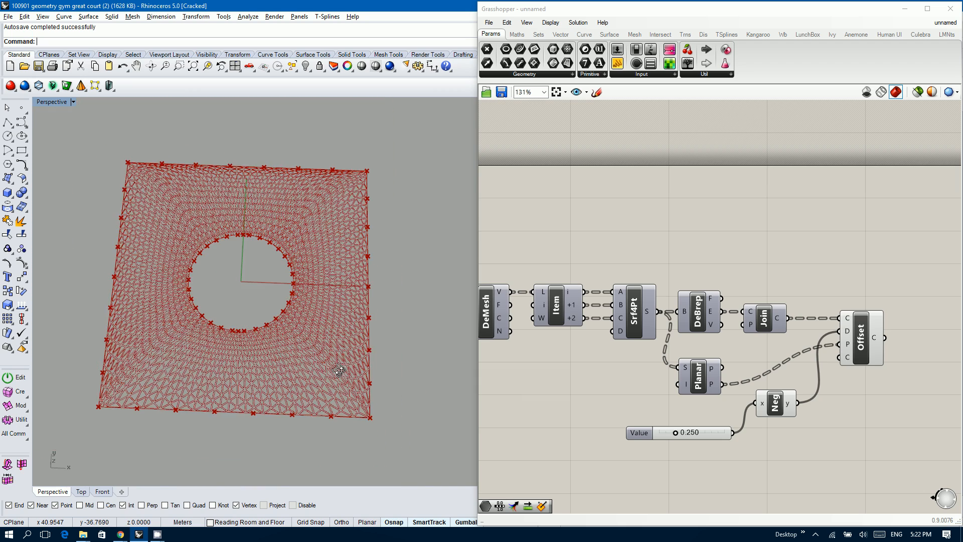
scroll(221, 217, up, 9)
scroll(219, 216, down, 8)
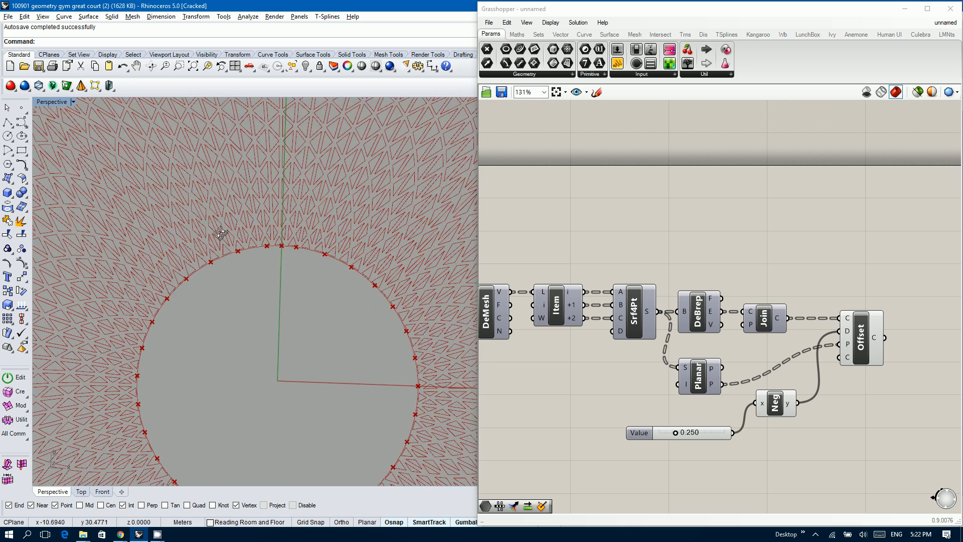
scroll(213, 276, up, 10)
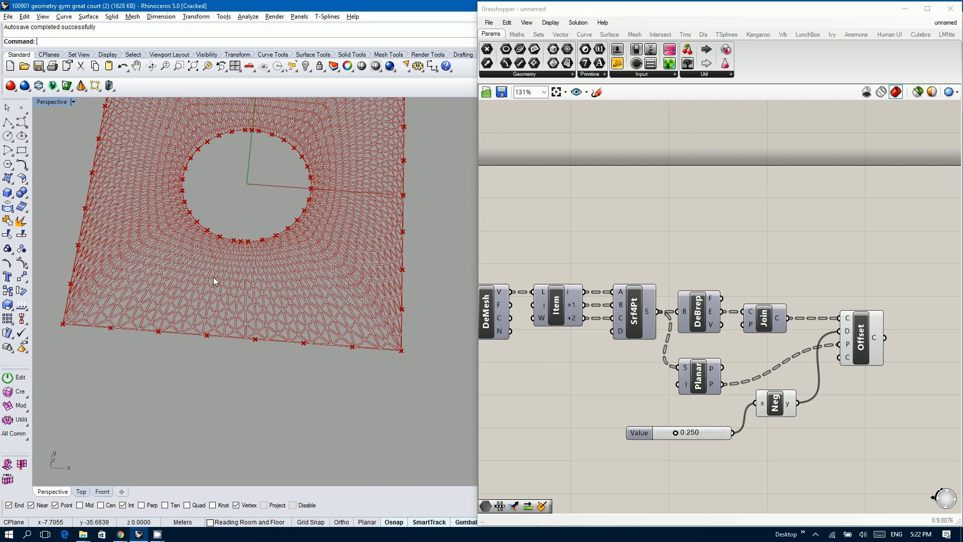
- Add a Merge component to the canvas above and beyond the Offset component
right_drag(213, 277, 196, 254)
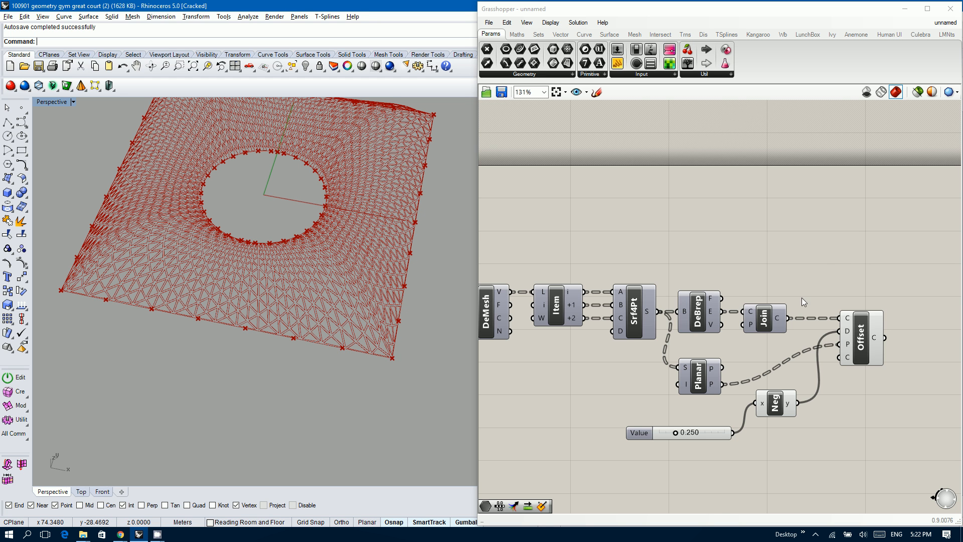
right_drag(837, 249, 694, 300)
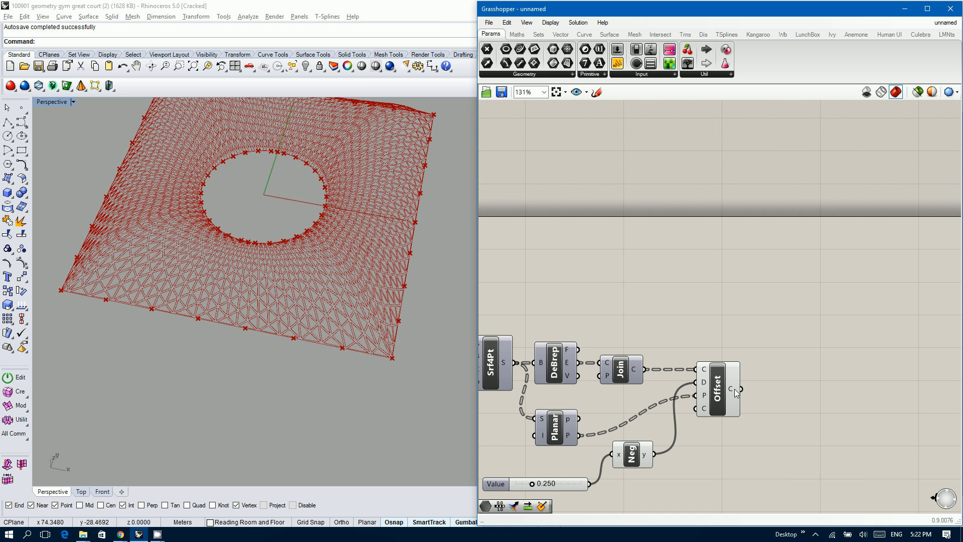
mouse_move(735, 389)
double_click(792, 290)
text(merge)
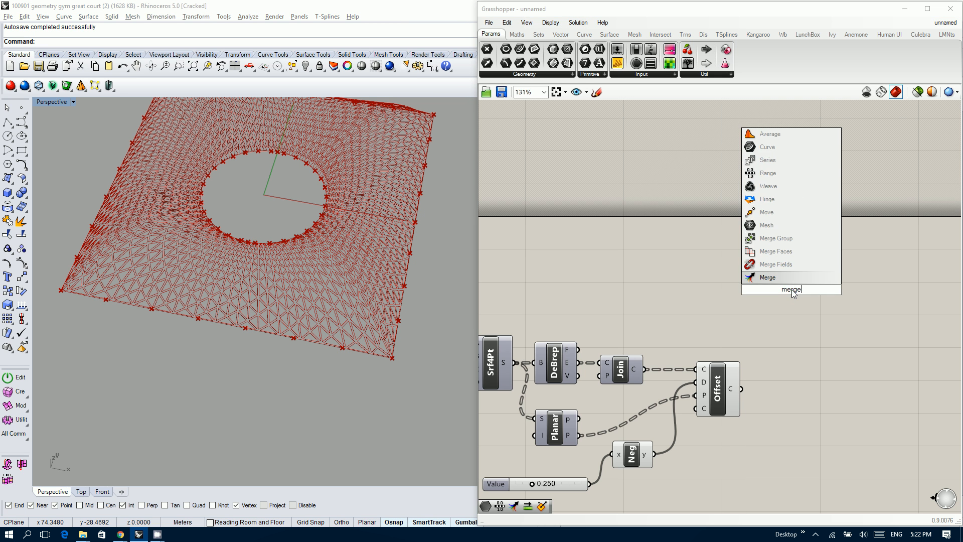
key(Return)
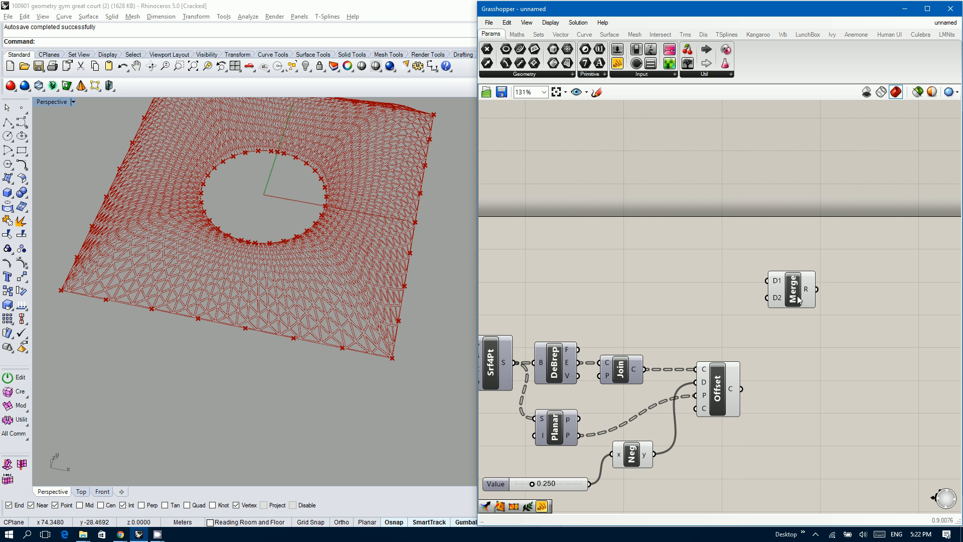
- Connect Join's C output to Merge's D1 input and Offset's C output to its D2 input
drag(645, 369, 767, 281)
drag(741, 389, 767, 297)
right_drag(802, 363, 731, 402)
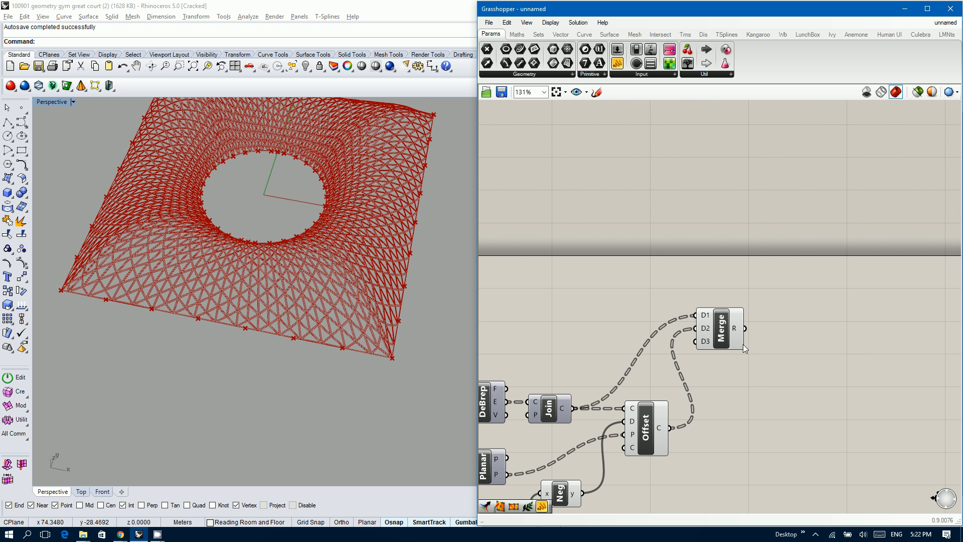
- Turn off the preview of the Offset component
click(642, 442)
middle_click(641, 441)
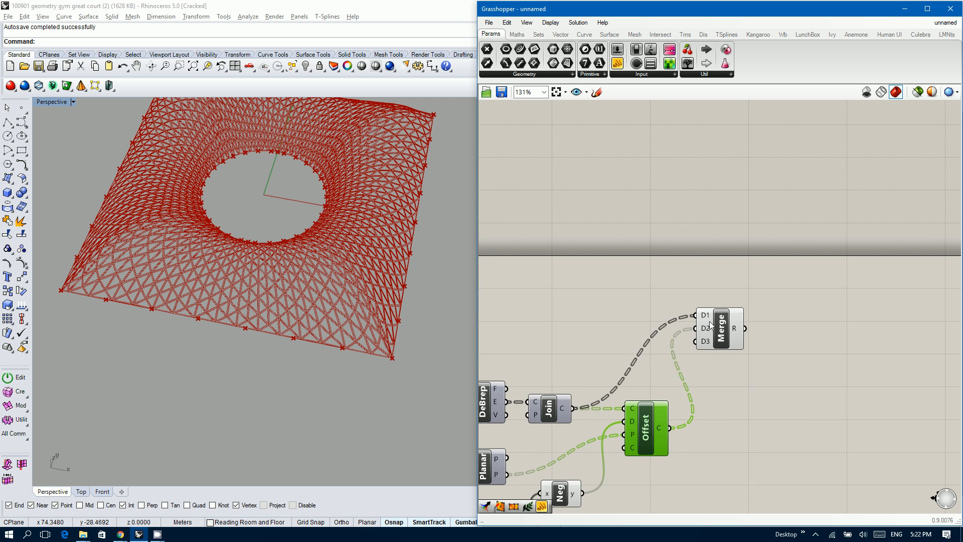
- Add a Param Viewer beside the Merge component and connect the Merge result output to it
scroll(709, 317, up, 3)
mouse_move(709, 316)
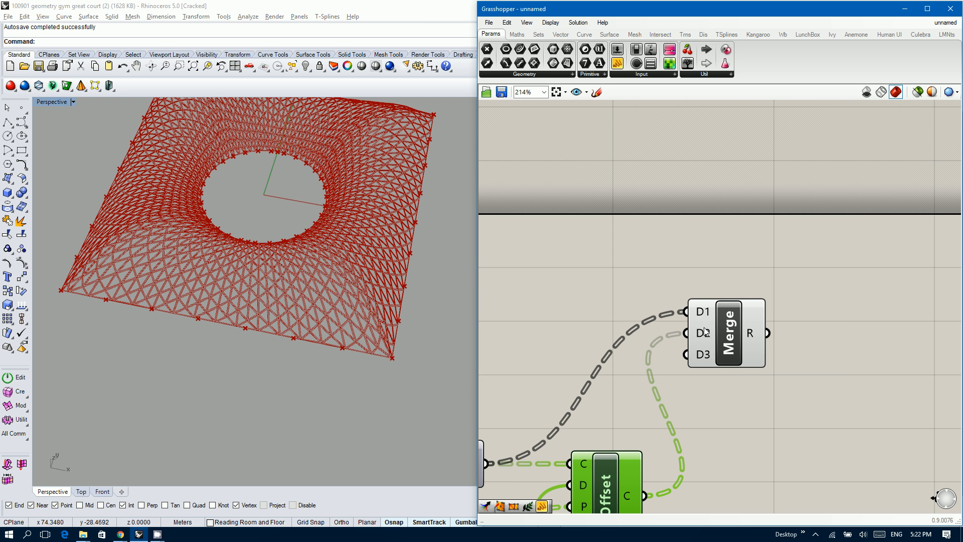
mouse_move(759, 339)
mouse_move(698, 304)
drag(686, 62, 885, 284)
right_drag(694, 242, 612, 243)
drag(766, 277, 796, 263)
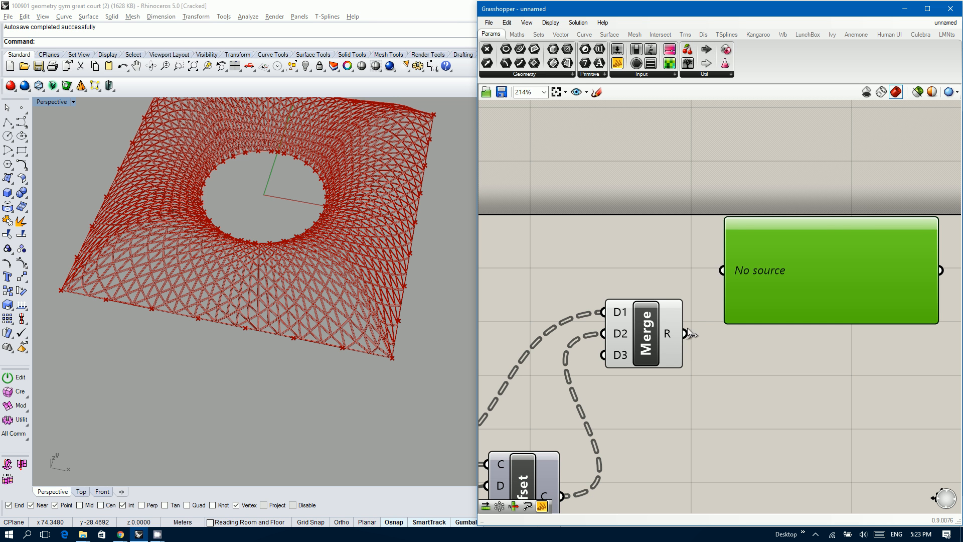
drag(685, 333, 718, 266)
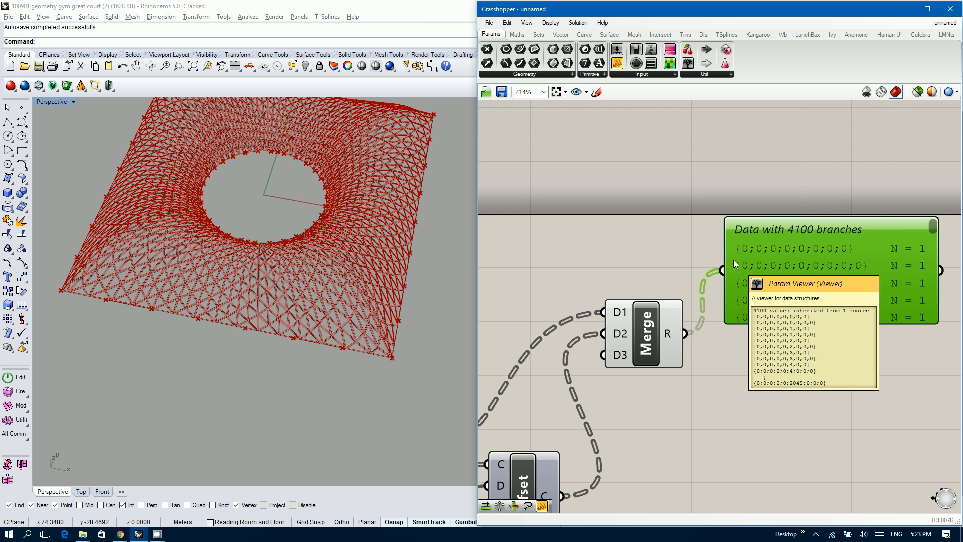
- Simplify the data paths on the Merge component's D1 and D2 inputs
right_click(618, 312)
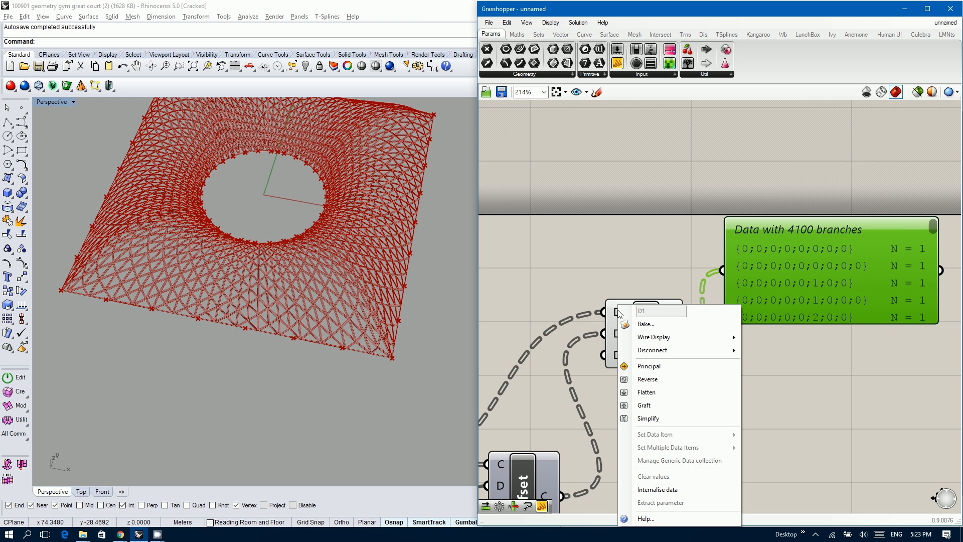
click(647, 418)
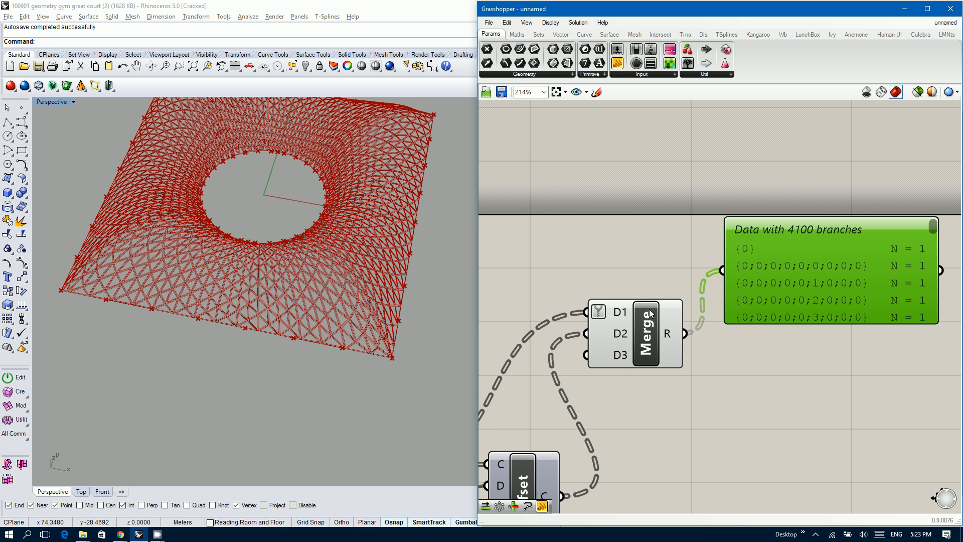
right_click(604, 333)
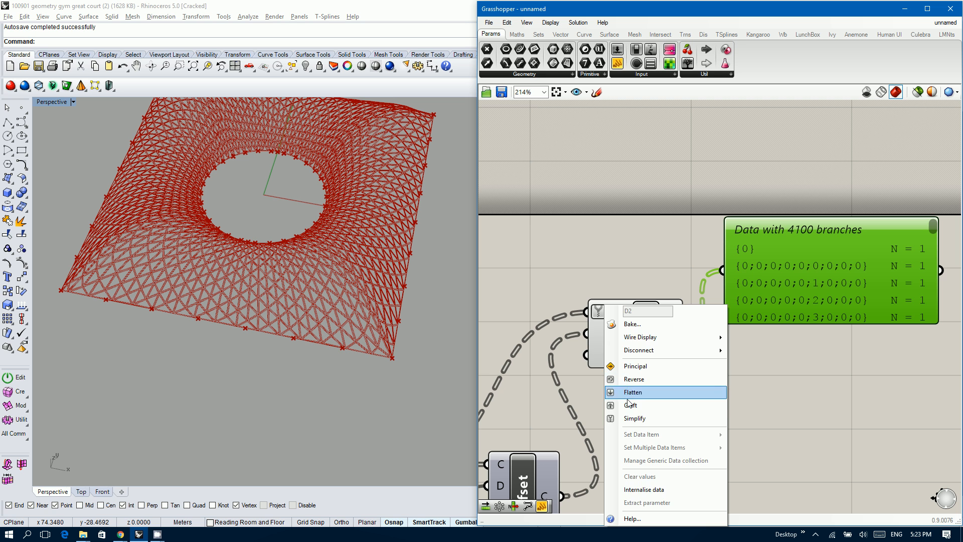
click(629, 417)
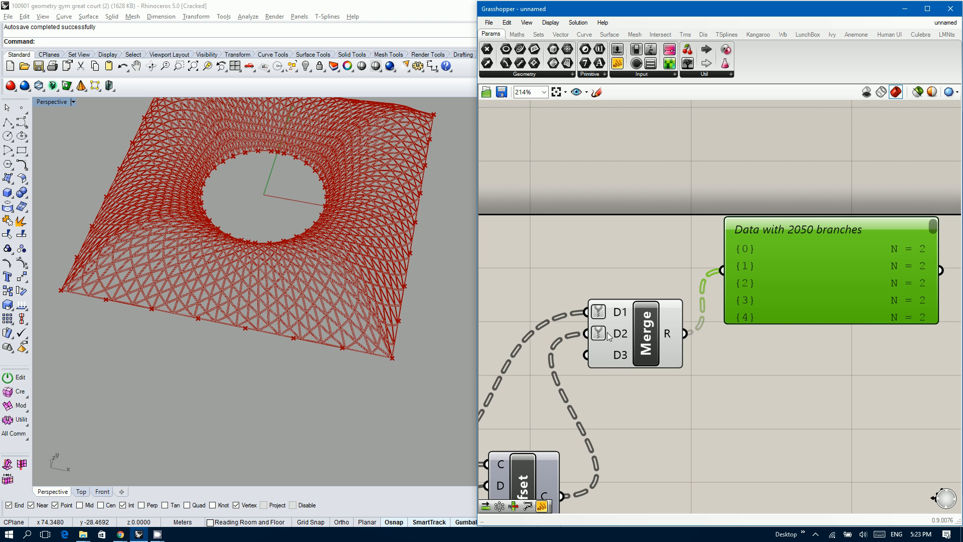
- Add a Loft component to the canvas below the Param Viewer
mouse_move(802, 297)
double_click(822, 363)
text(loft)
click(822, 362)
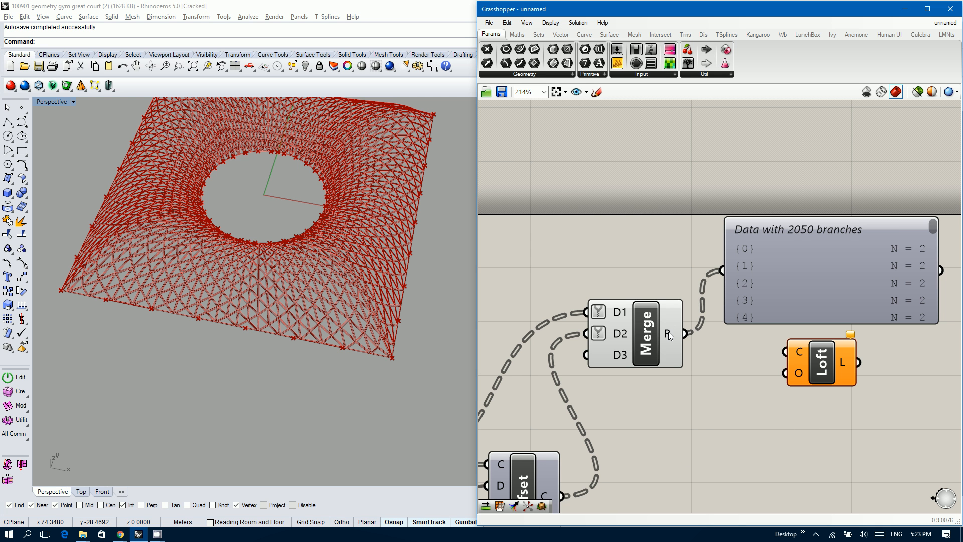
- Turn off the geometry preview of the Merge component
click(647, 333)
key(space)
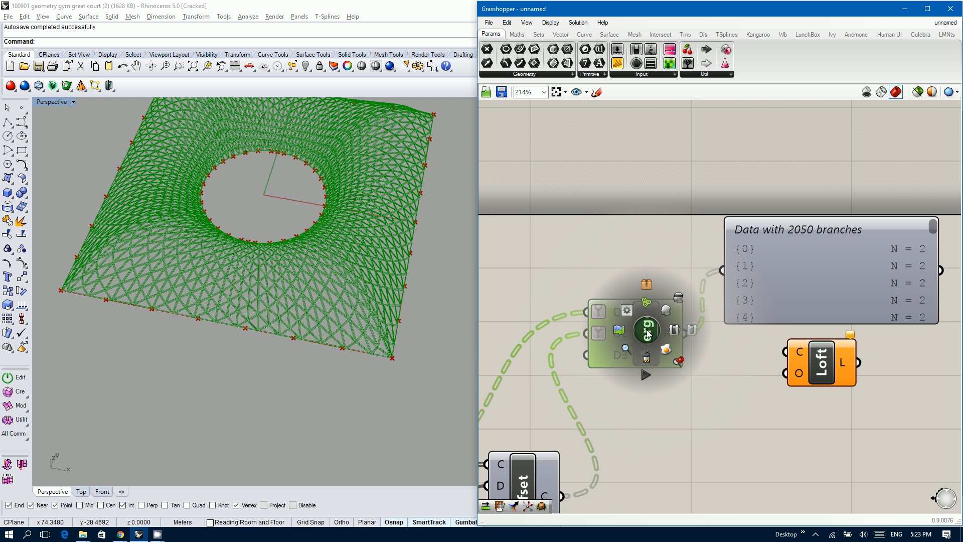
click(666, 310)
- Save the Grasshopper definition in the Downloads folder as Great Court Tutorial
click(490, 18)
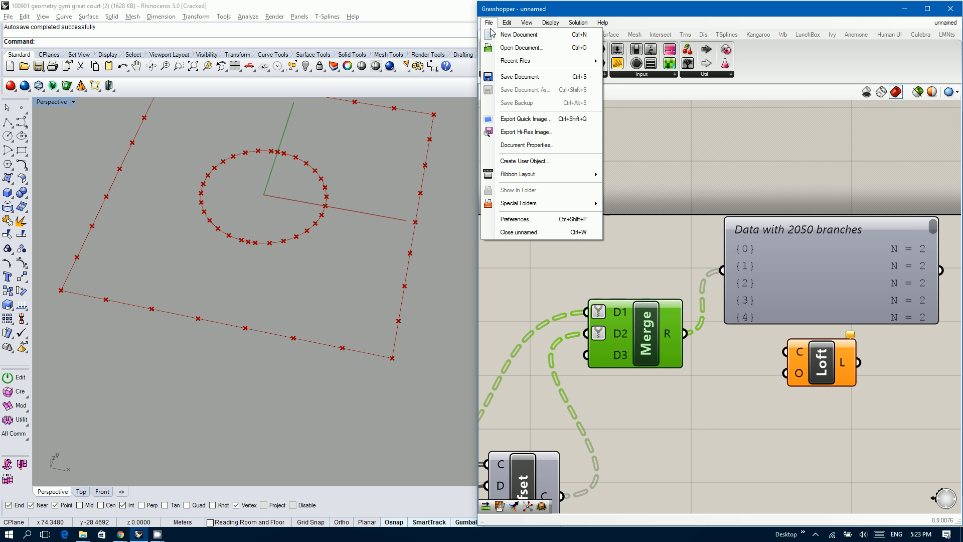
click(516, 99)
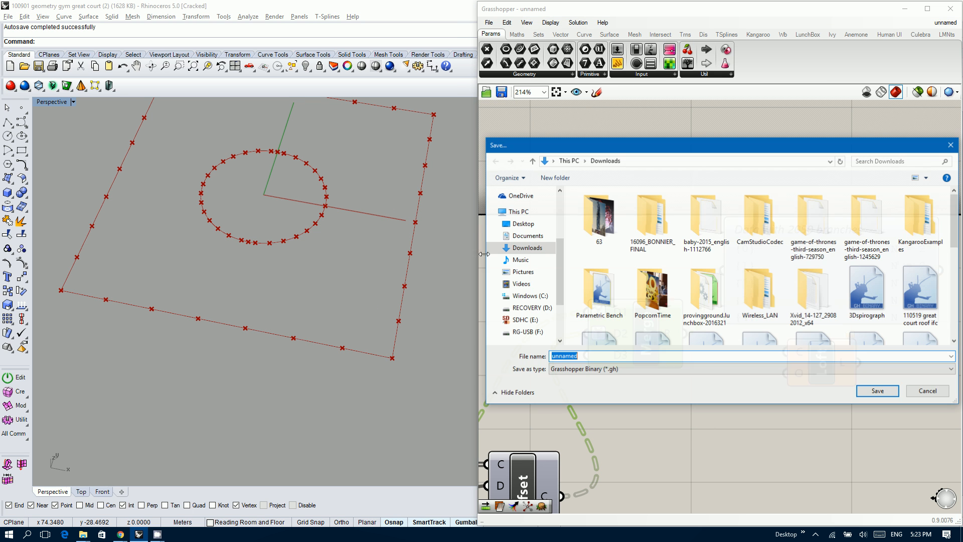
text(Great)
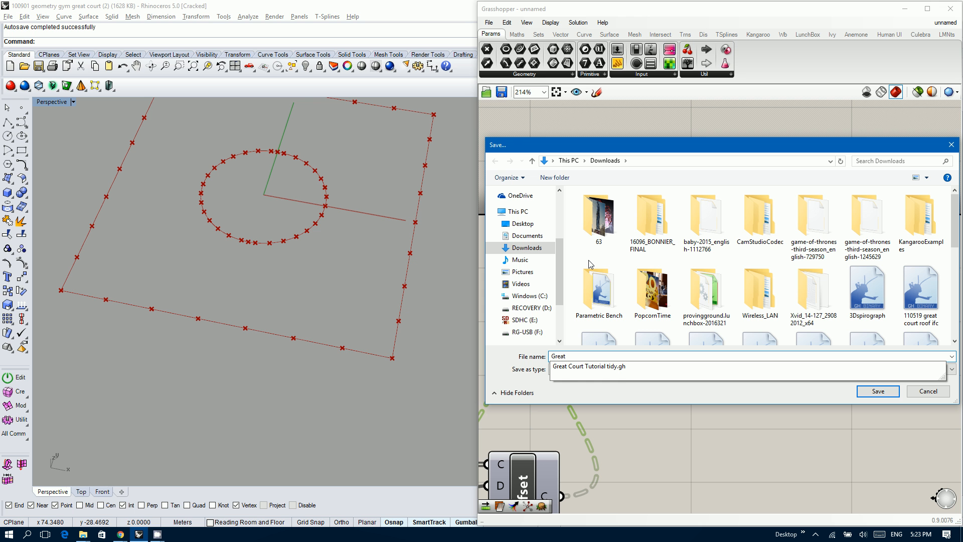
key(Down)
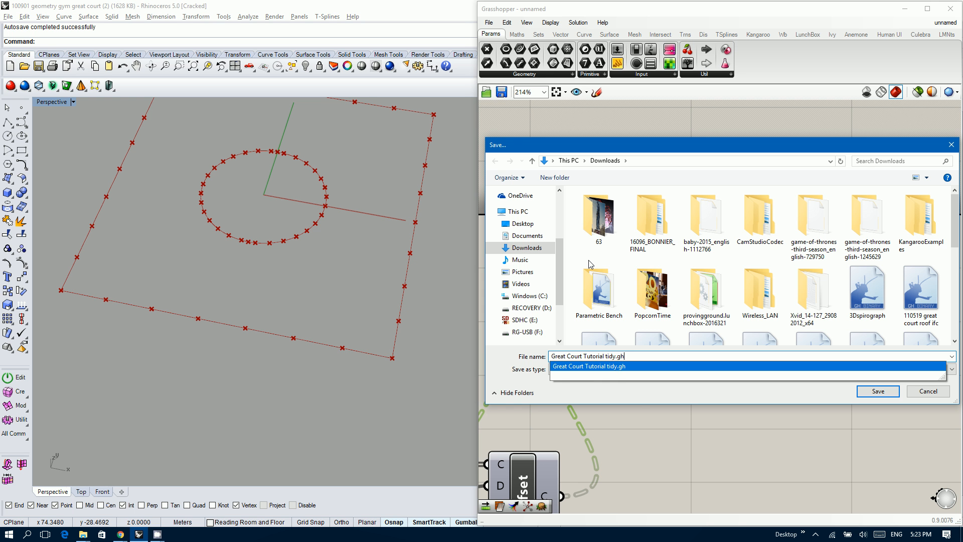
key(BackSpace)
key(BackSpace)
key(BackSpace)
key(BackSpace)
key(BackSpace)
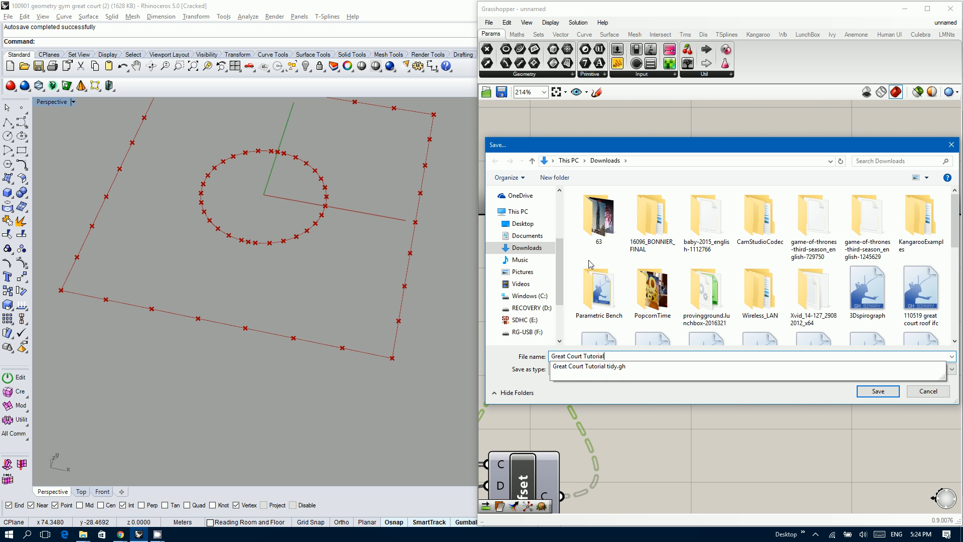
key(Return)
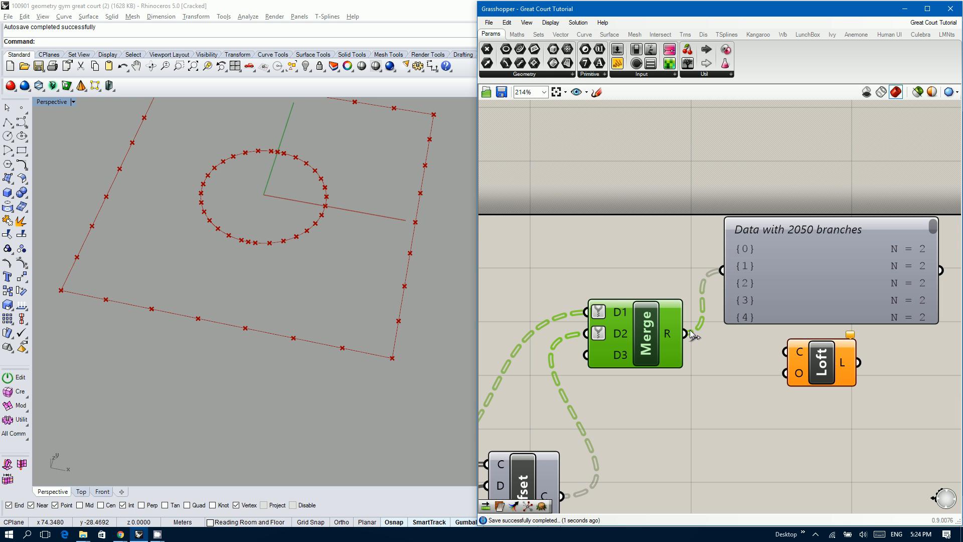
- Connect the Merge result output to the Loft's C input and inspect the lofted frames in the perspective view
drag(685, 332, 786, 352)
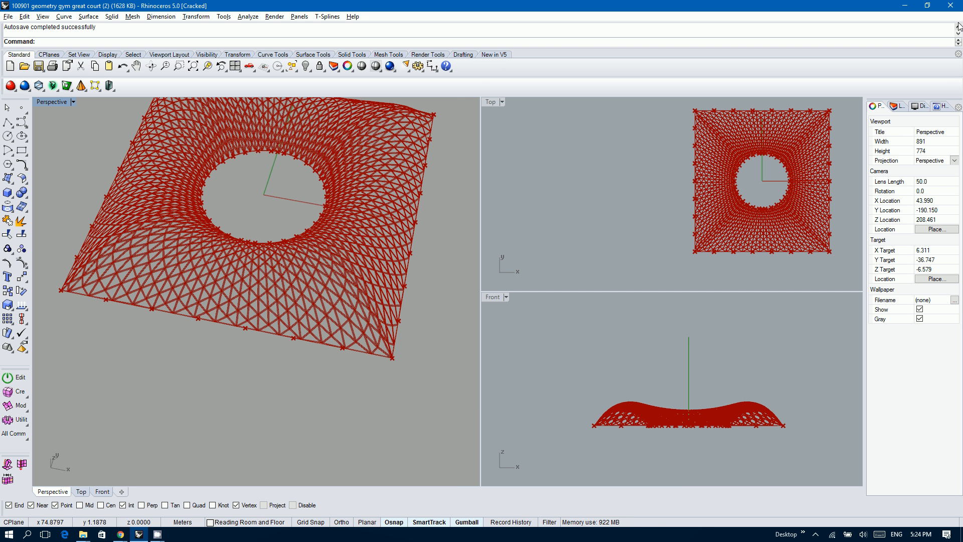
click(959, 55)
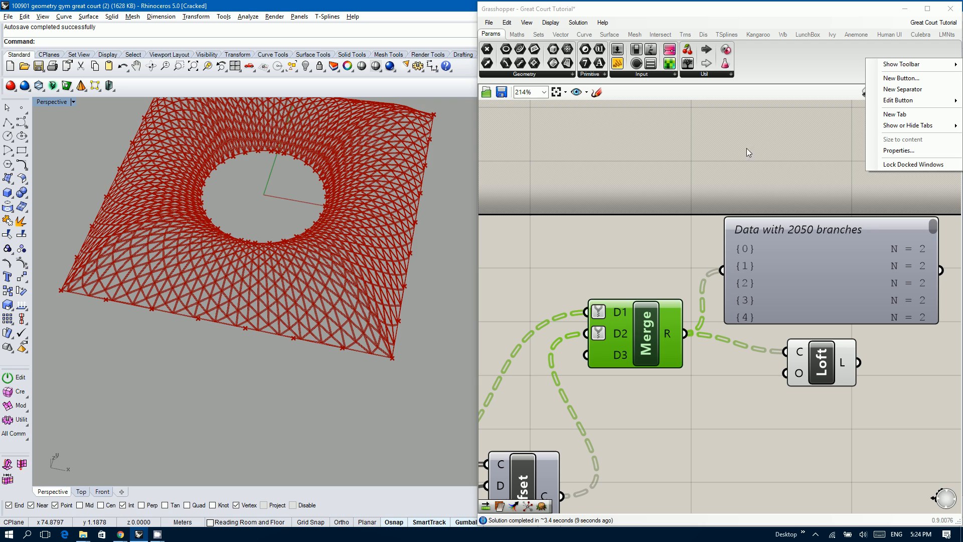
click(737, 154)
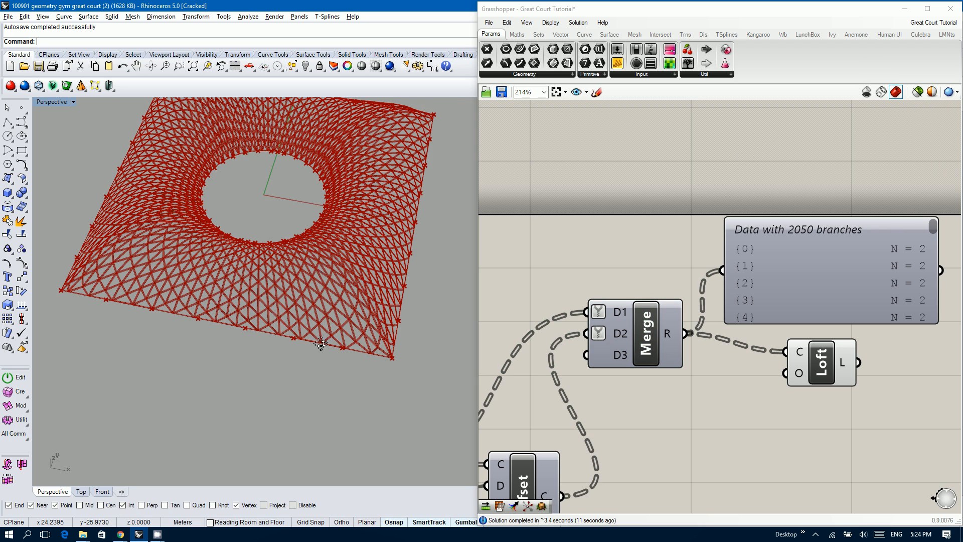
right_drag(320, 344, 326, 306)
scroll(326, 305, up, 6)
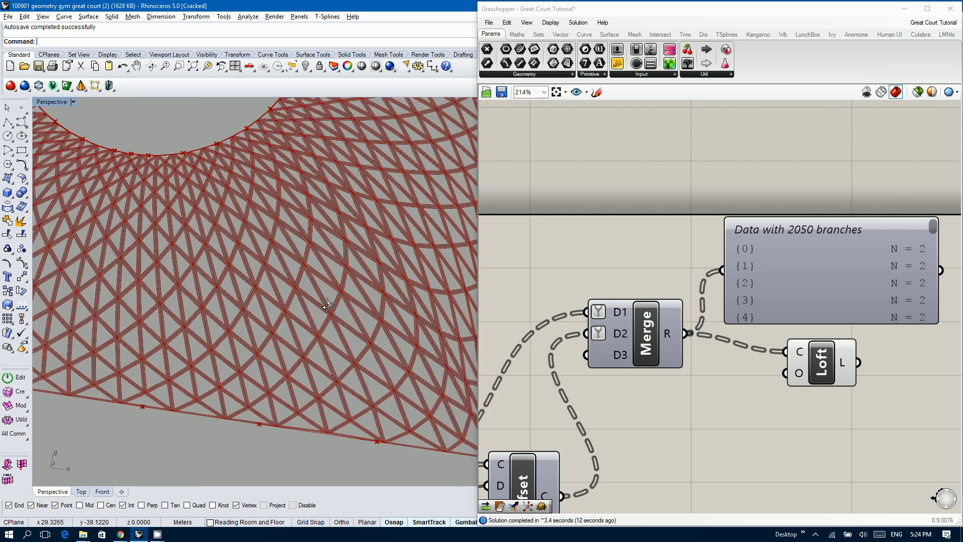
scroll(326, 304, down, 8)
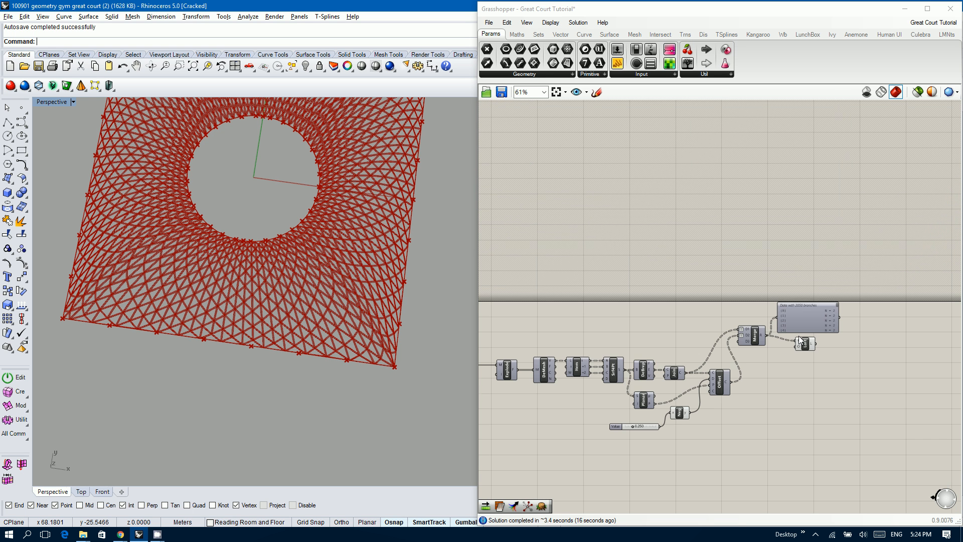
- Add a Weaverbird's Picture Frame component below Explode and feed the ConMesh mesh output into its M input
scroll(798, 336, down, 6)
scroll(630, 338, down, 3)
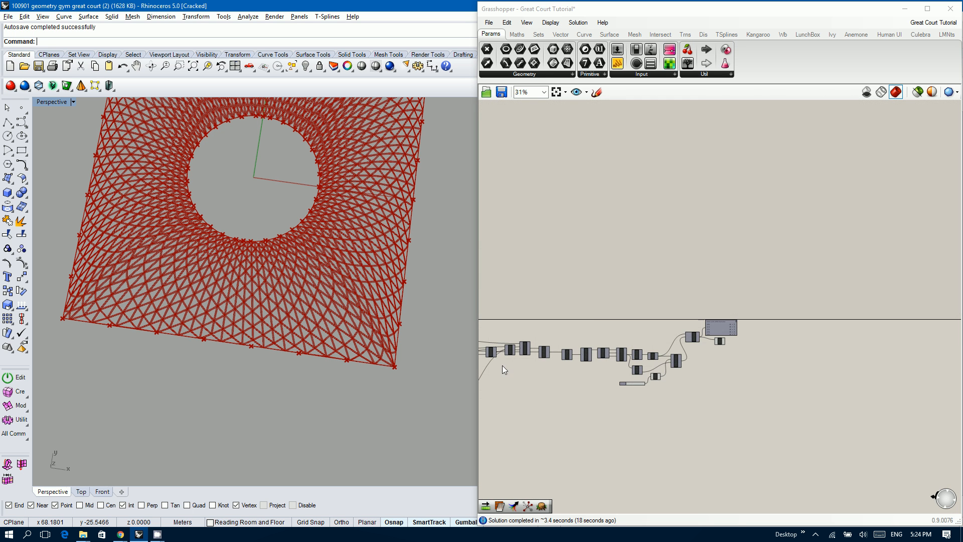
scroll(498, 371, up, 4)
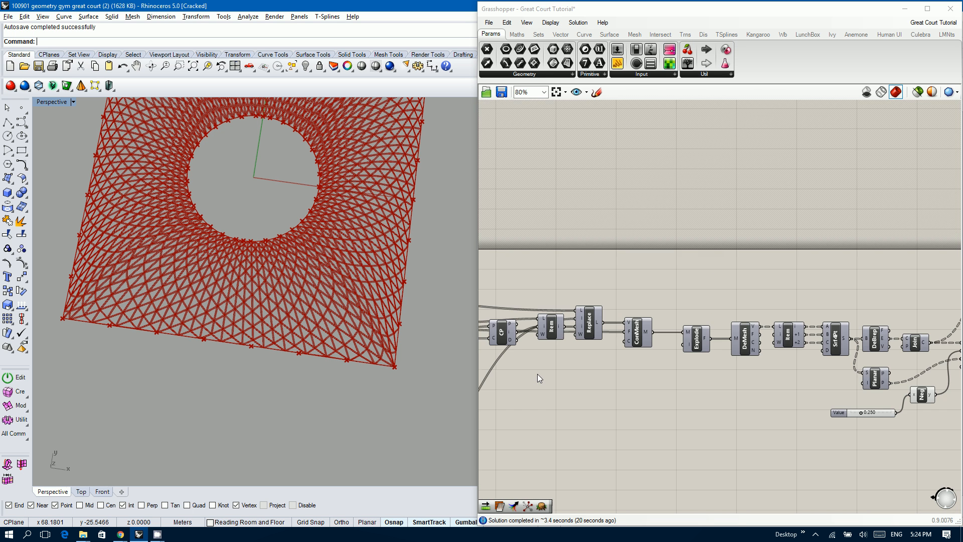
scroll(700, 417, up, 3)
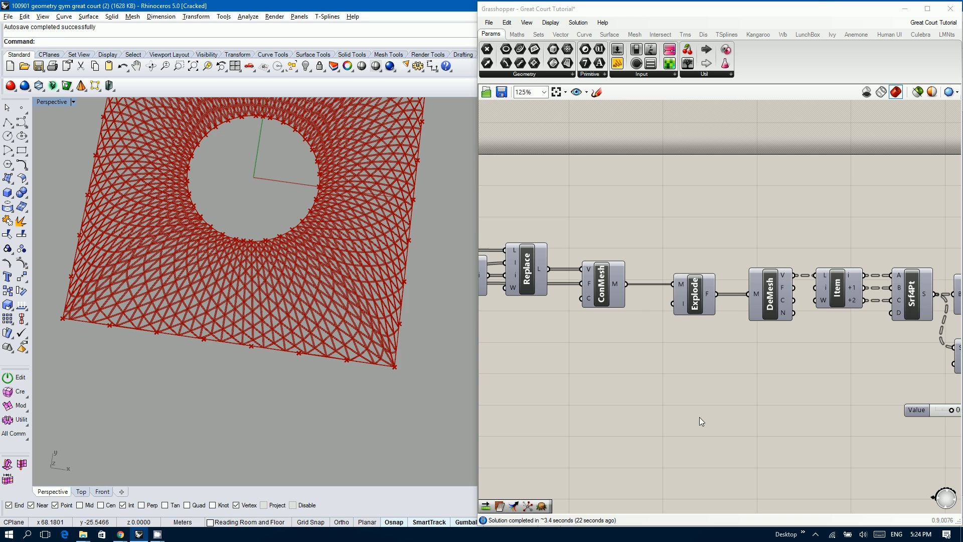
right_drag(699, 417, 698, 362)
double_click(709, 386)
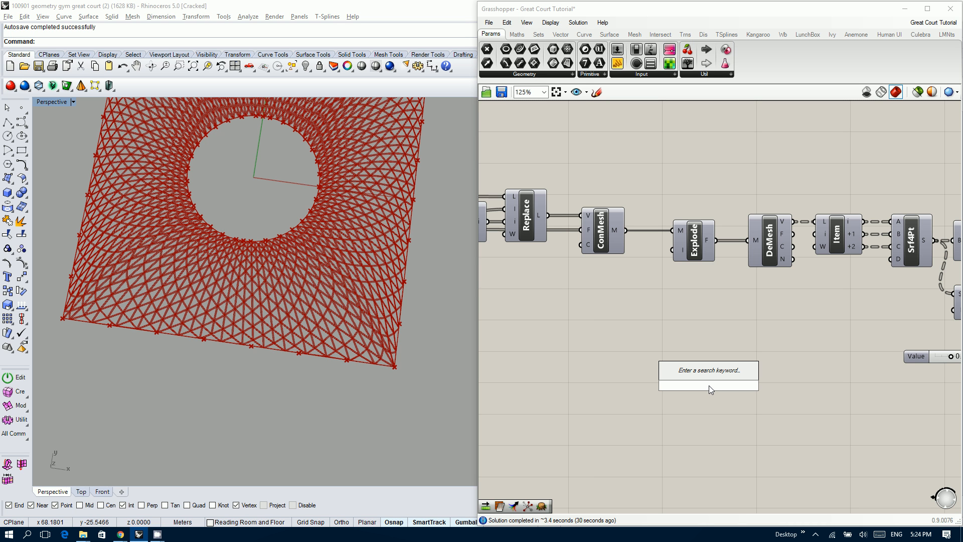
text(wb)
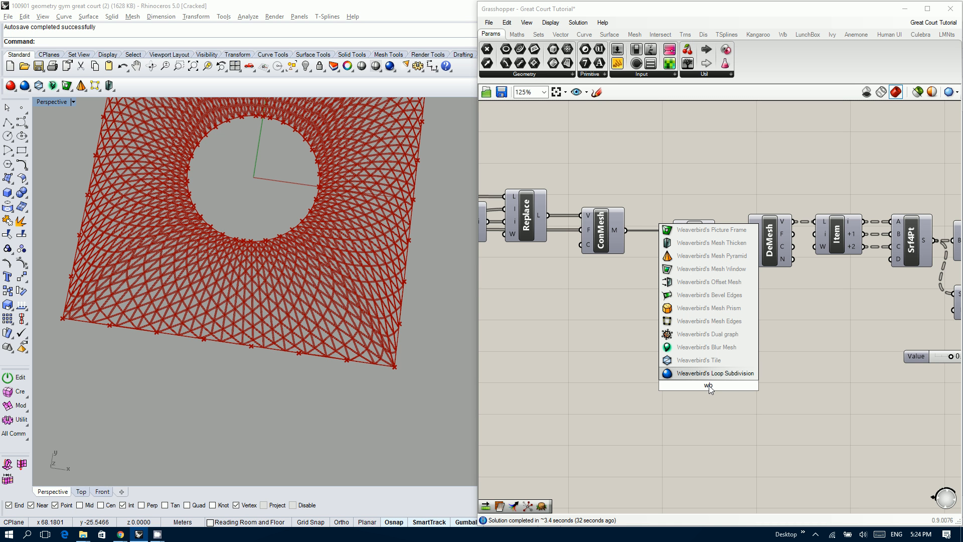
text( pic)
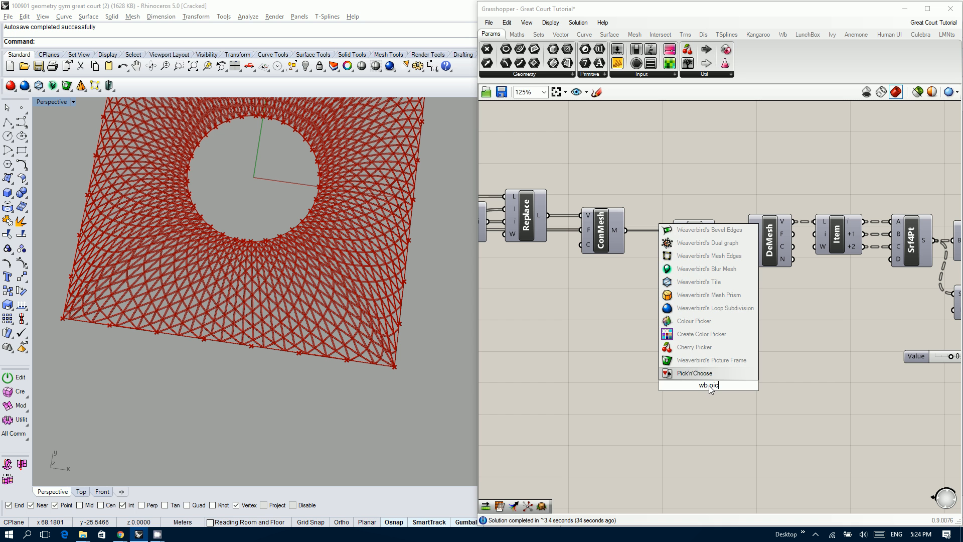
key(Up)
key(Return)
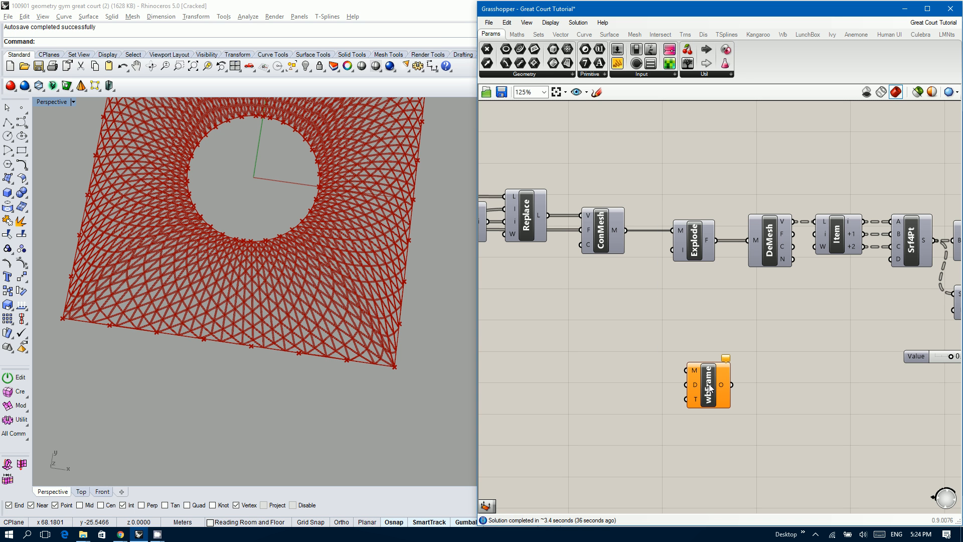
drag(625, 233, 686, 369)
- Turn off the geometry preview of the Loft component
scroll(555, 365, down, 5)
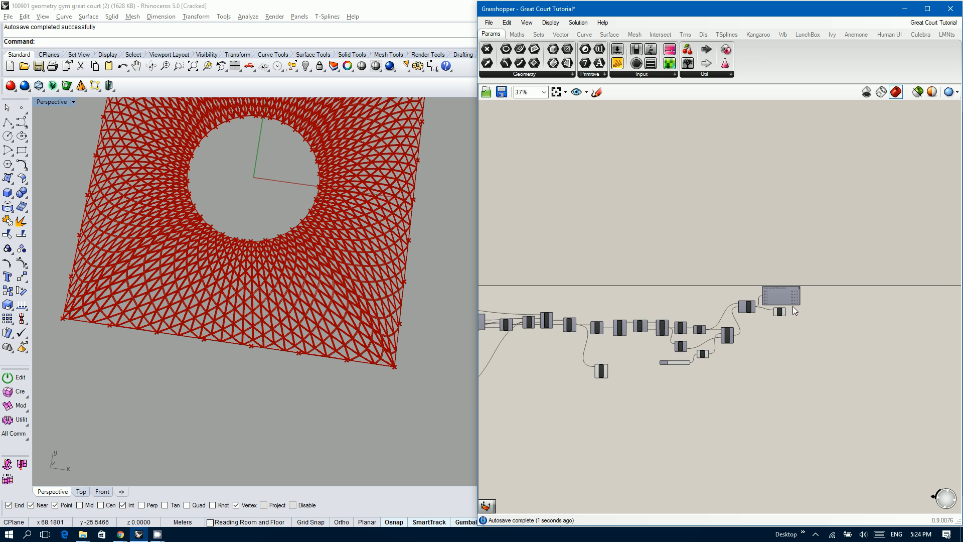
scroll(792, 306, up, 2)
click(772, 315)
middle_click(774, 315)
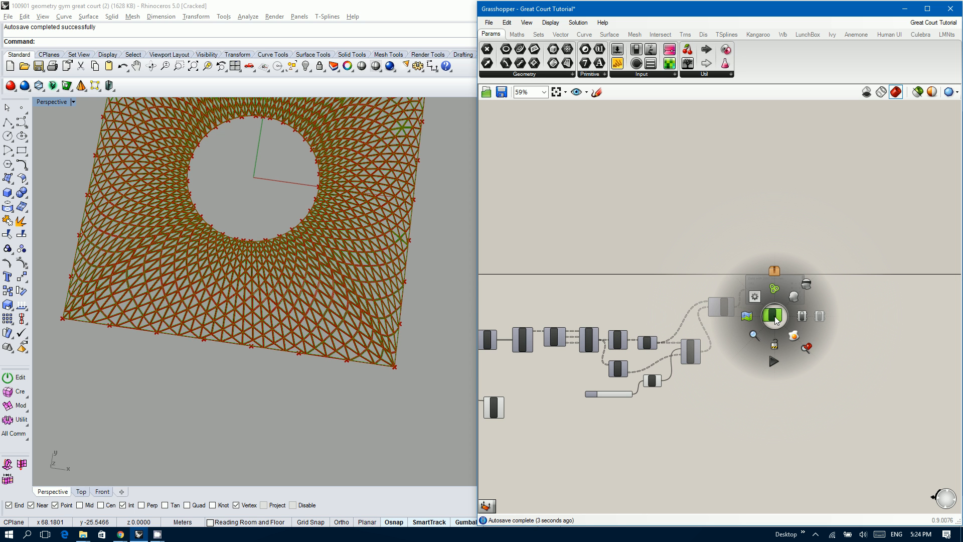
click(806, 284)
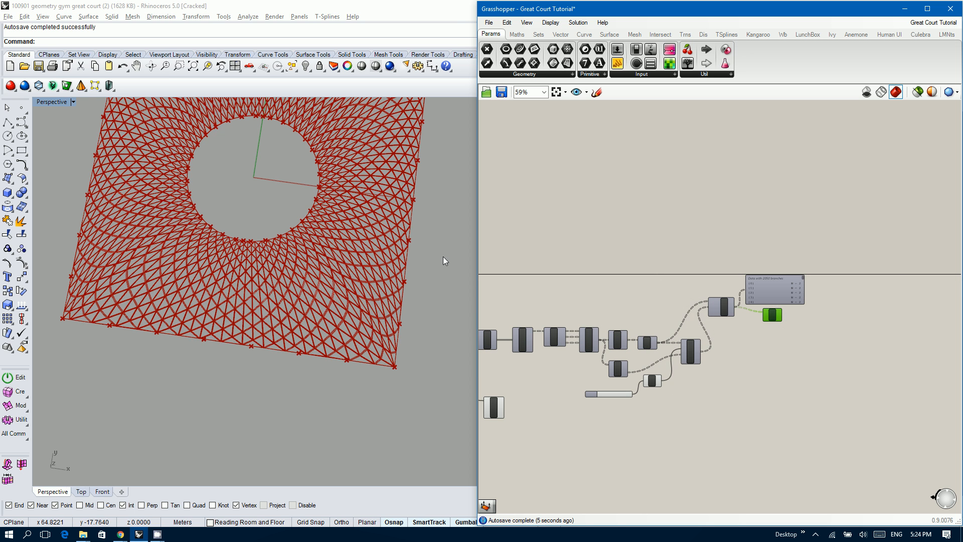
- Examine the frame geometry on the roof grid up close and compare it with the wbFrame branch on the canvas
click(343, 297)
scroll(343, 297, up, 3)
scroll(343, 296, up, 3)
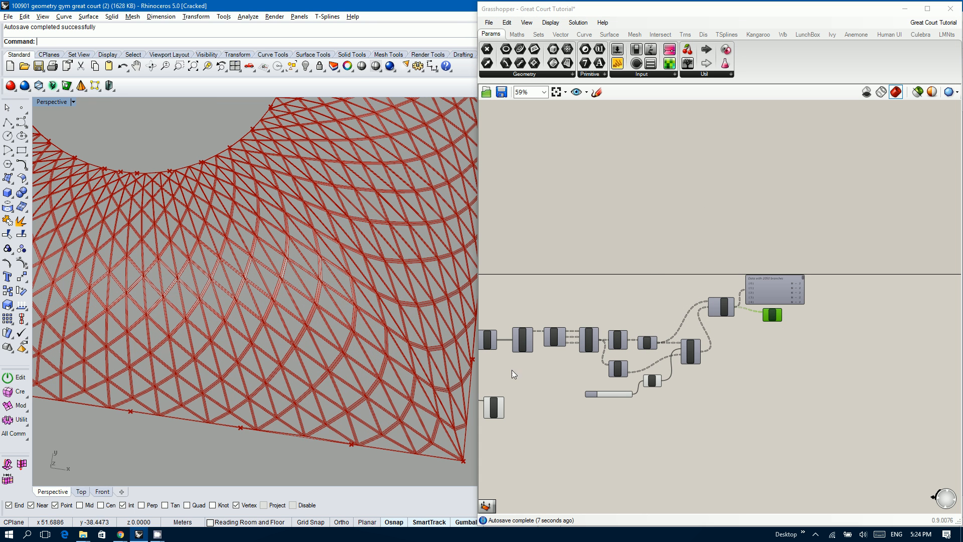
right_drag(516, 375, 655, 345)
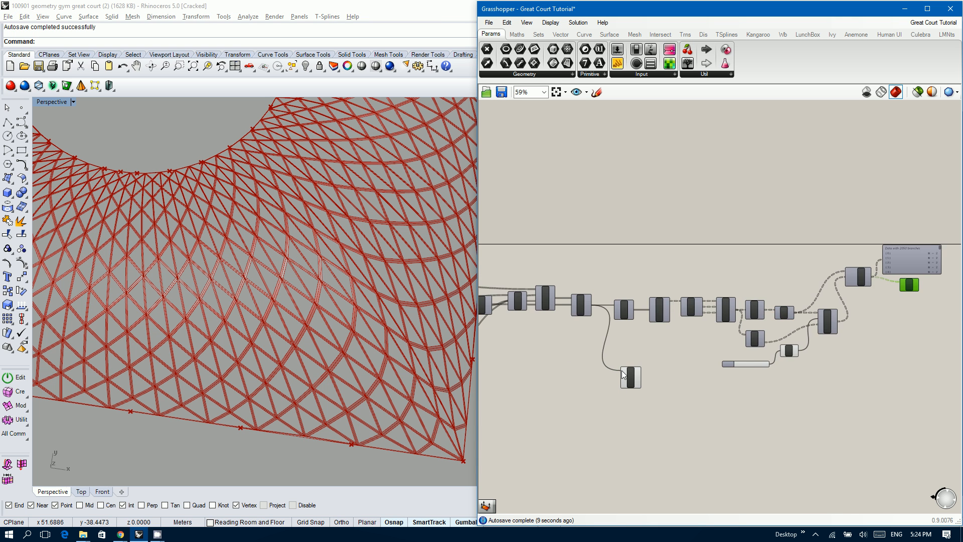
scroll(622, 370, up, 3)
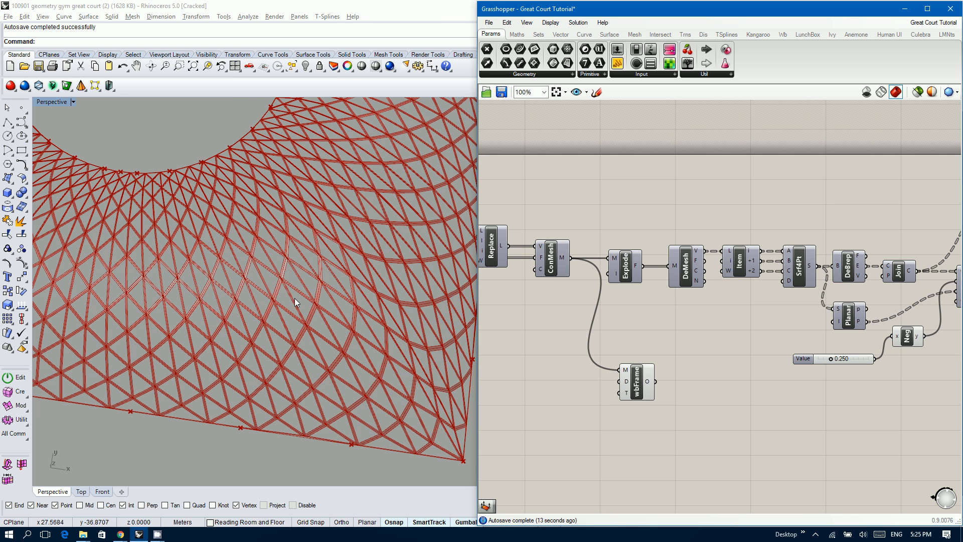
scroll(296, 299, up, 2)
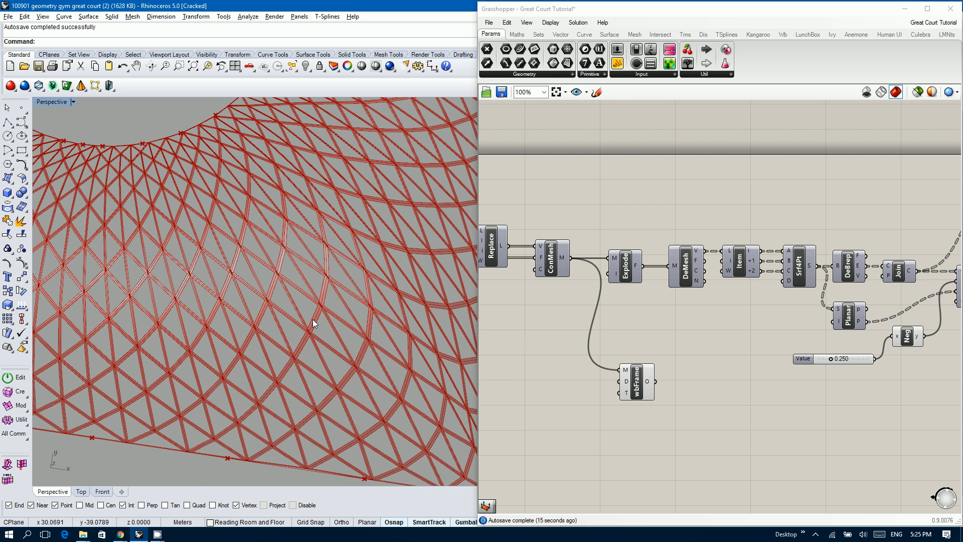
scroll(313, 320, up, 4)
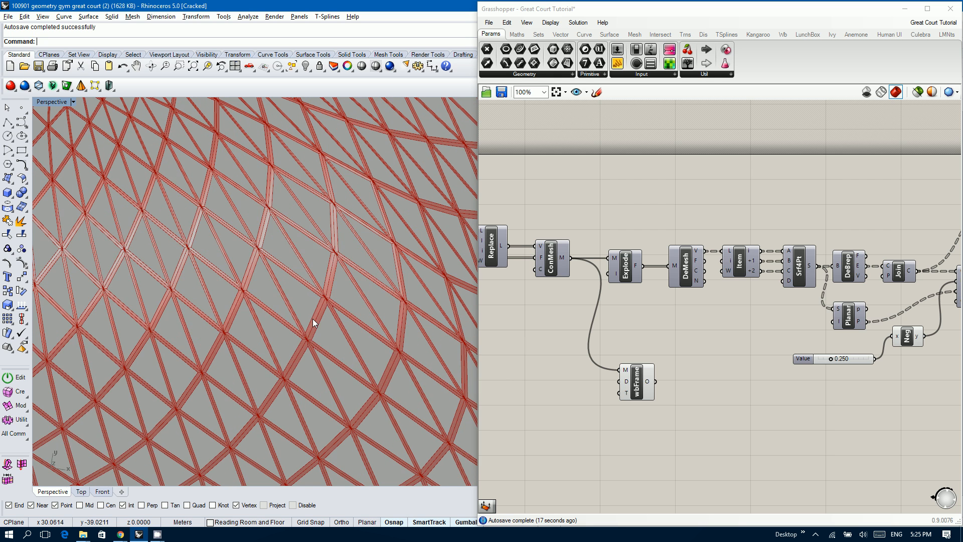
- Add a number slider beside the wbFrame component, connect it to the D input and set it to 1.000
right_drag(313, 320, 319, 290)
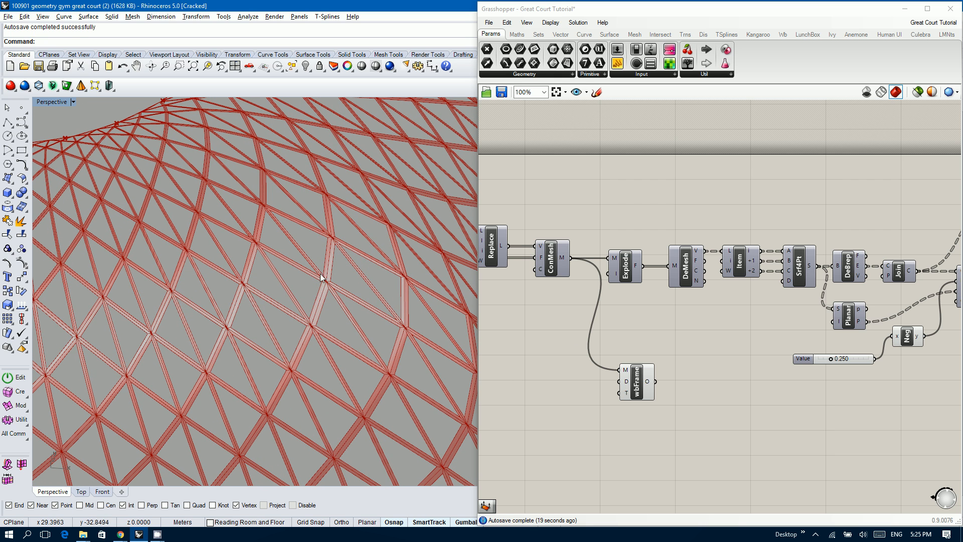
right_drag(561, 351, 613, 337)
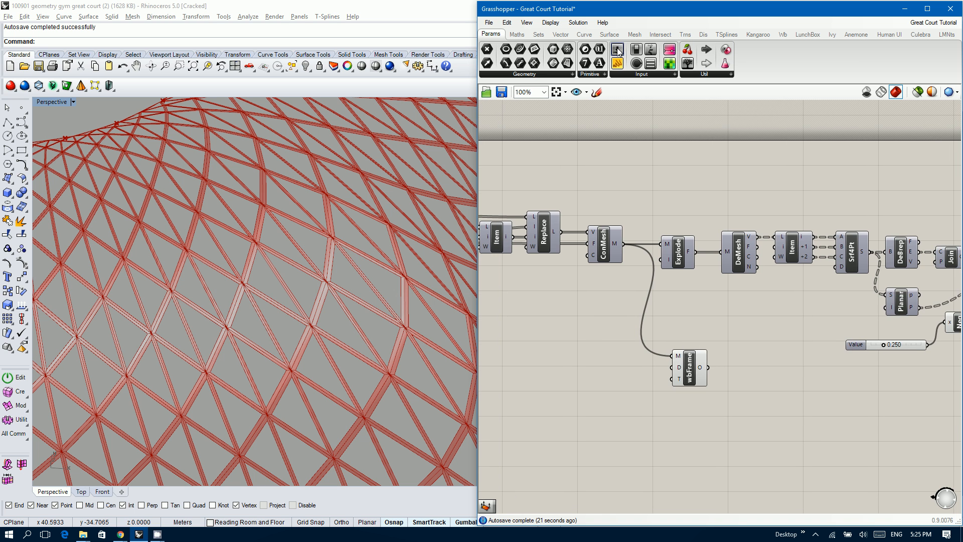
drag(618, 51, 576, 367)
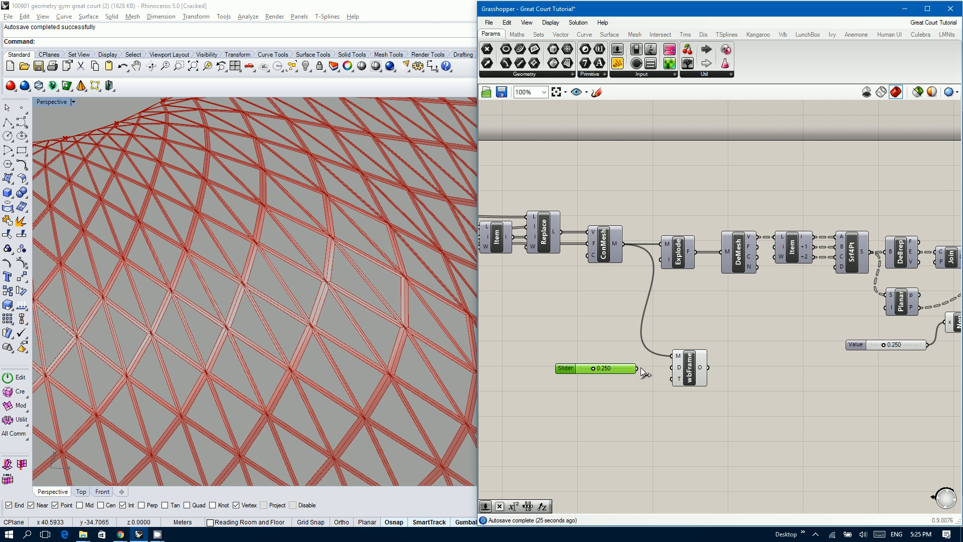
drag(638, 367, 667, 372)
scroll(621, 372, up, 1)
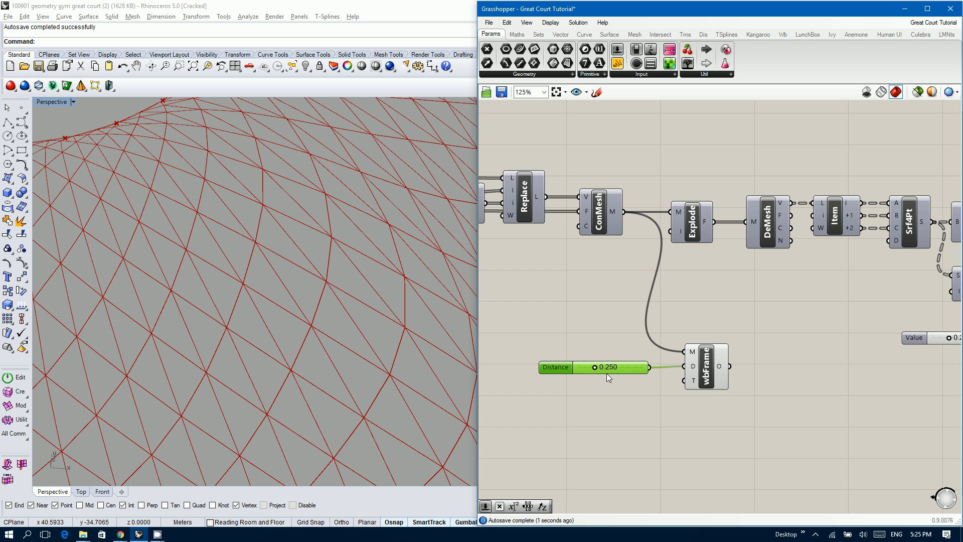
drag(595, 365, 662, 359)
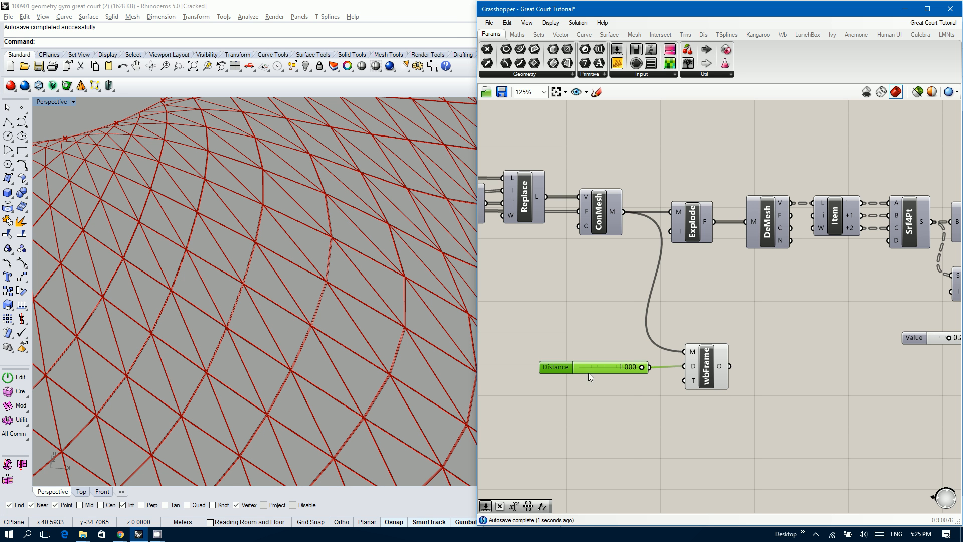
- Raise the Distance slider's upper limit to 10 and set its value to 7.960
double_click(557, 366)
double_click(575, 395)
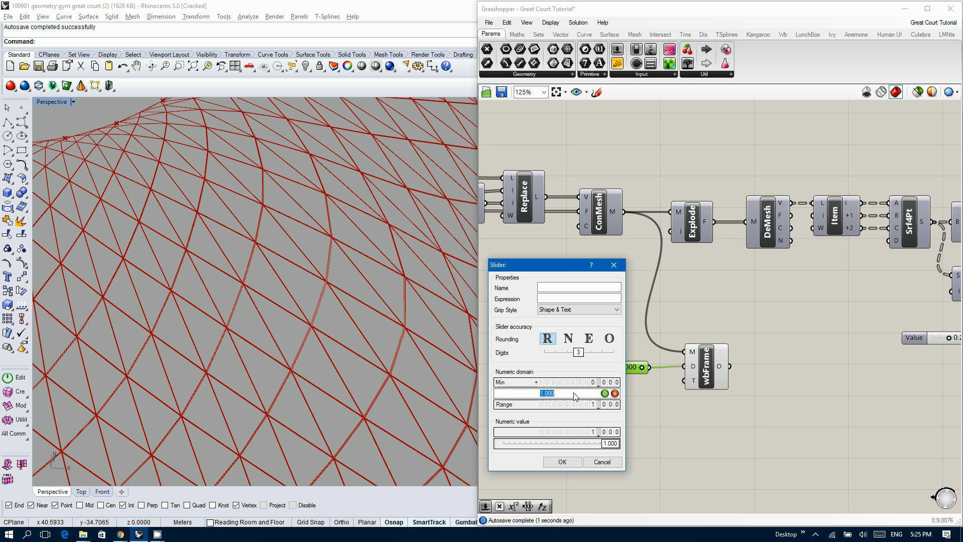
text(10)
click(552, 462)
drag(585, 369, 630, 368)
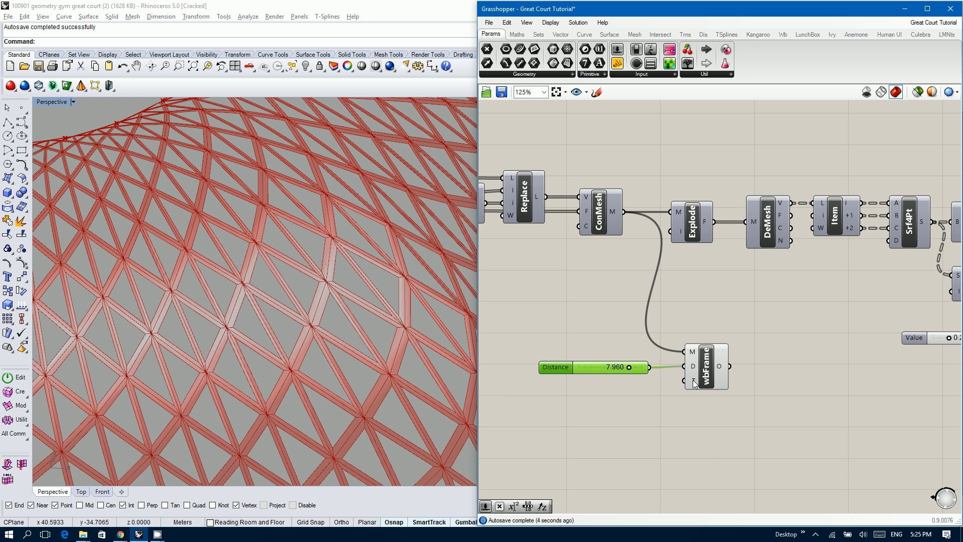
- Duplicate the Distance slider just below the original and switch wbFrame's T input to Parallelogram
mouse_move(693, 381)
drag(599, 366, 599, 364)
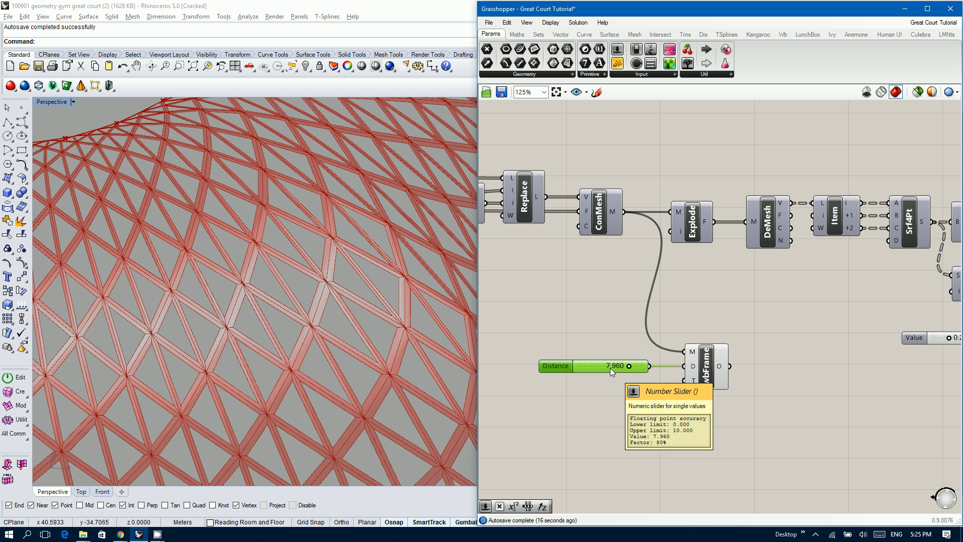
alt+drag(609, 368, 611, 381)
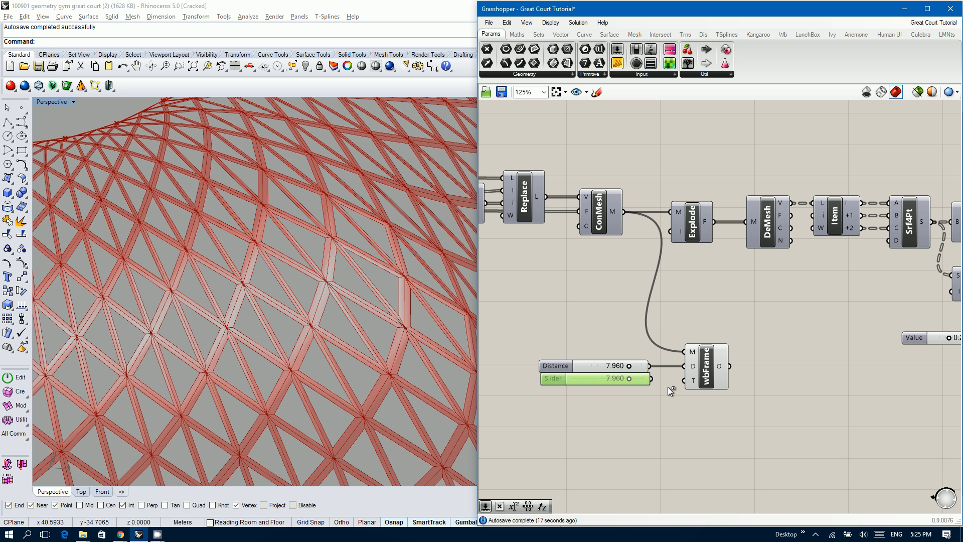
right_click(694, 383)
click(712, 477)
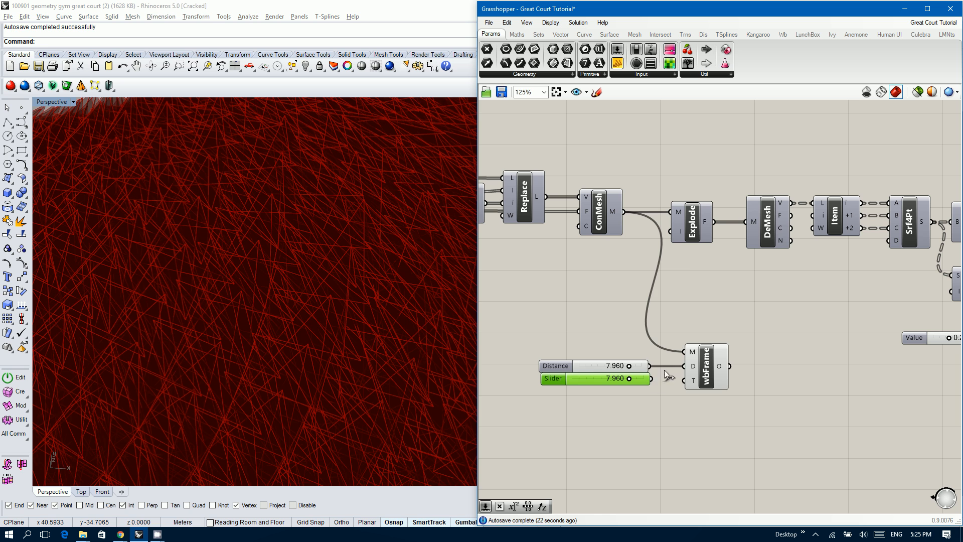
- Feed the duplicate slider into wbFrame's D input at 0.324, inspect the roof frames, and space the two sliders apart
drag(665, 371, 582, 389)
key(ctrl+z)
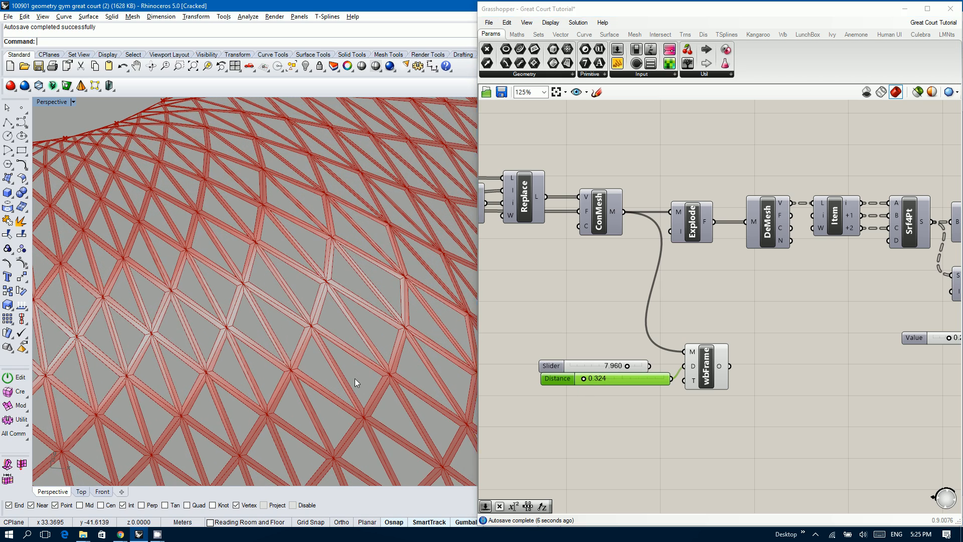
mouse_move(354, 378)
right_down()
mouse_move(337, 325)
mouse_move(340, 365)
right_up()
scroll(340, 365, down, 8)
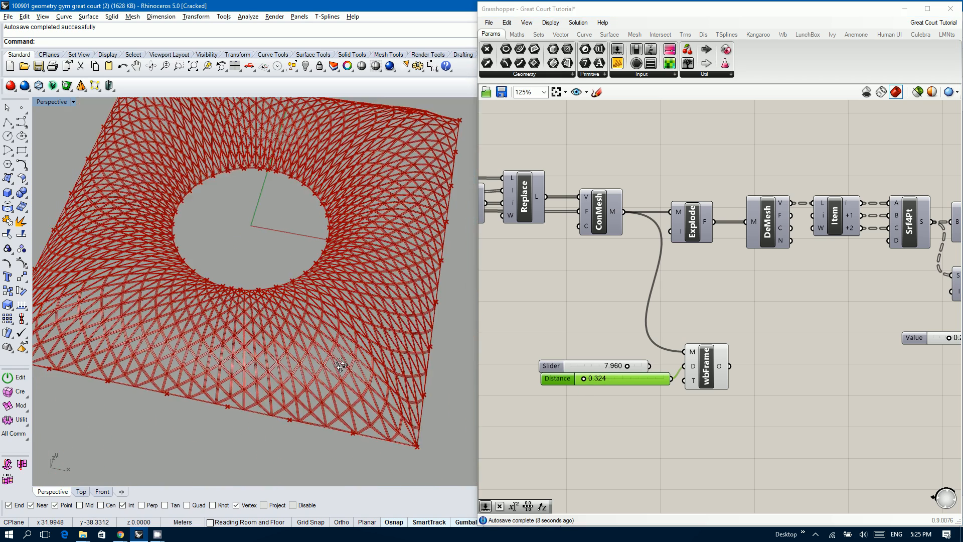
scroll(289, 309, up, 10)
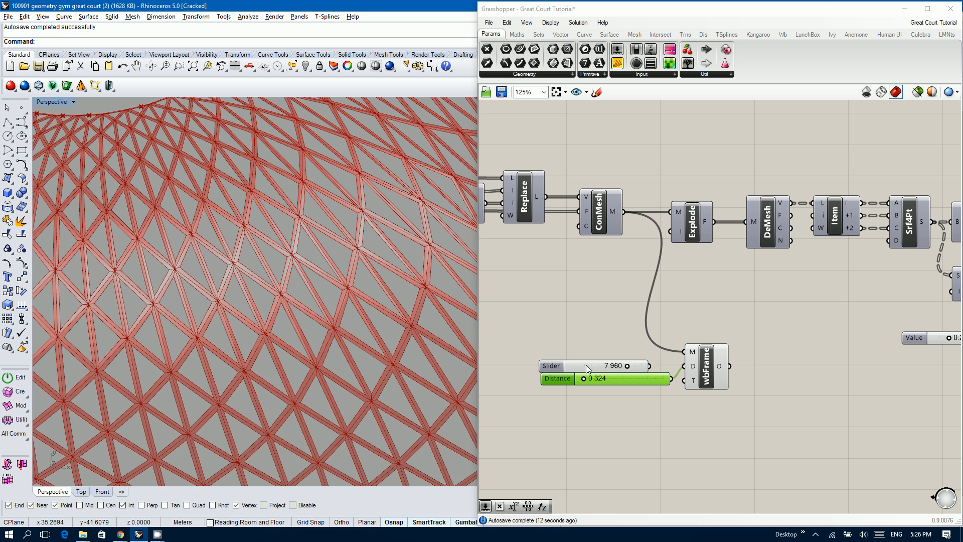
drag(585, 365, 611, 374)
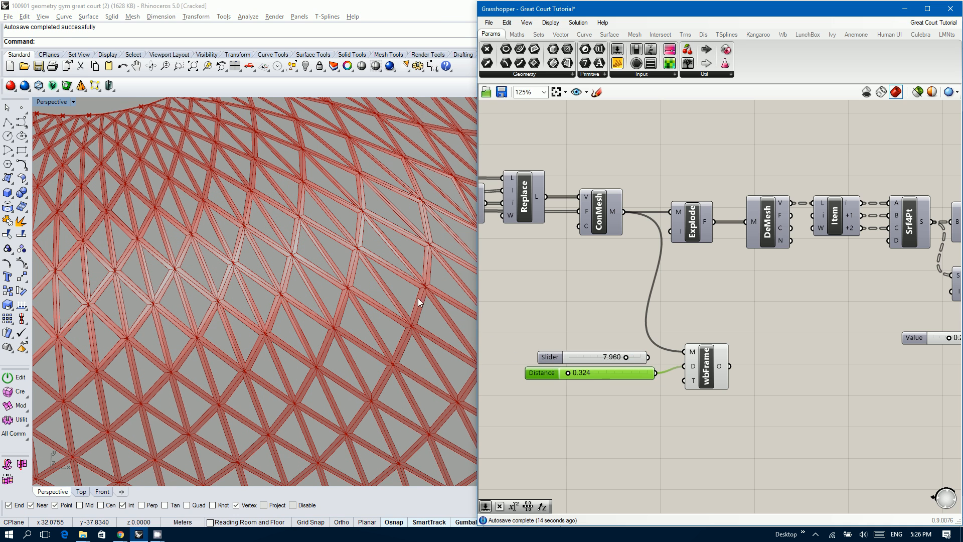
right_drag(365, 318, 374, 275)
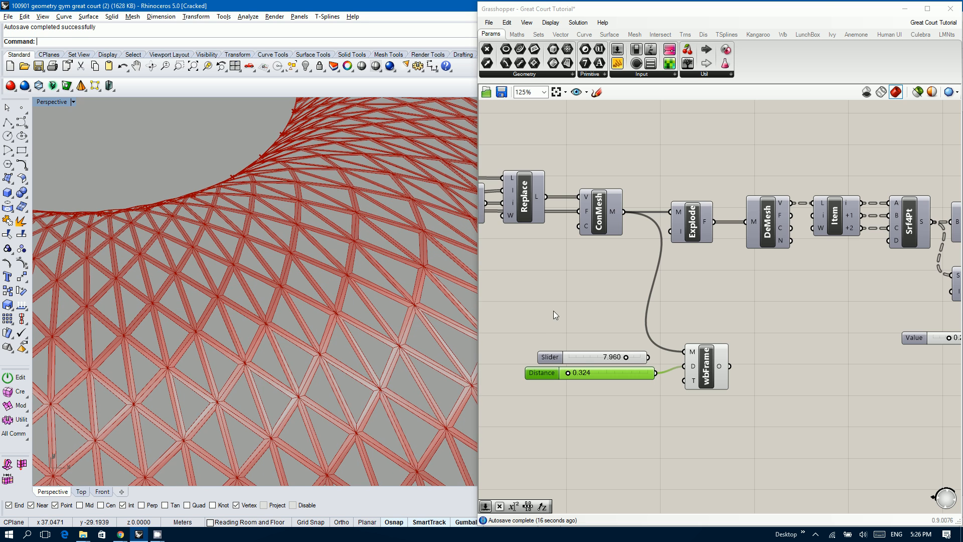
- Connect the 7.960 slider to wbFrame's D input, set the T input to Percent, and inspect the frames
scroll(645, 356, up, 4)
drag(645, 363, 706, 371)
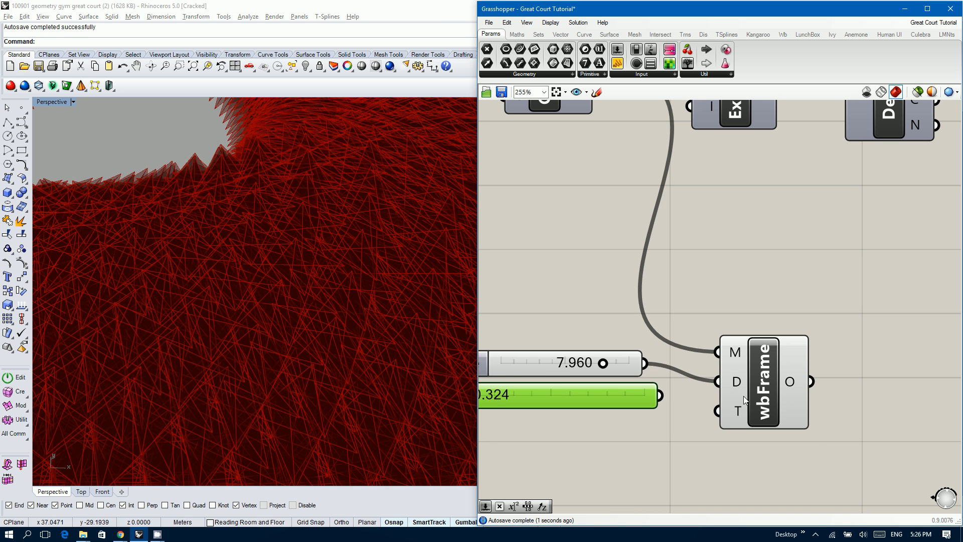
right_click(738, 412)
click(770, 469)
mouse_move(305, 346)
right_down()
mouse_move(296, 323)
mouse_move(298, 350)
right_up()
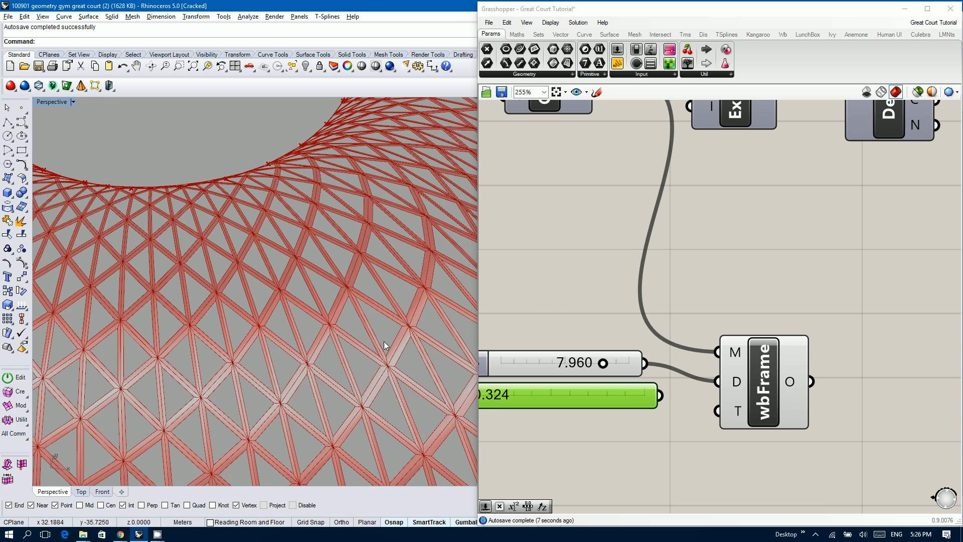
right_drag(354, 348, 363, 333)
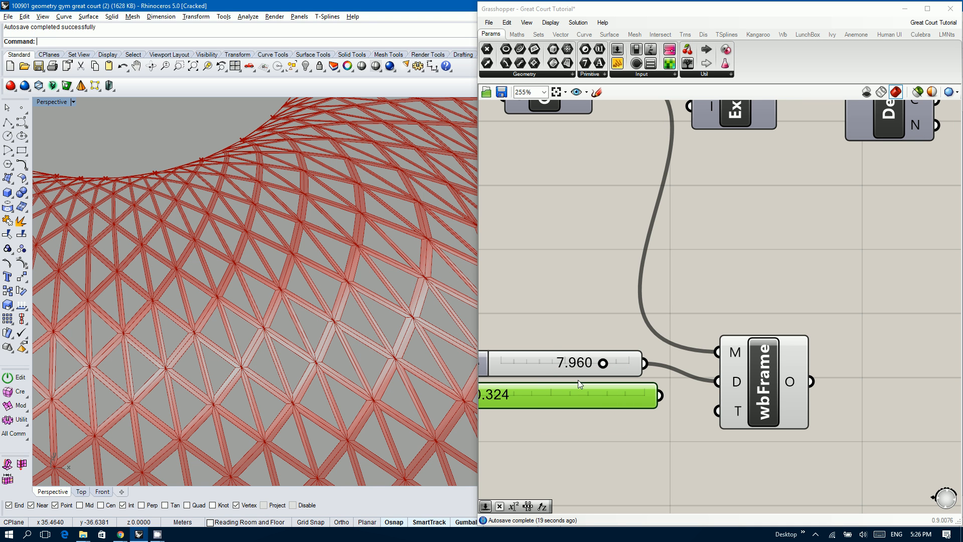
- Connect the 0.324 slider to wbFrame's D input, set the T input to Parallelogram, and view the whole roof
drag(661, 396, 716, 382)
right_click(732, 410)
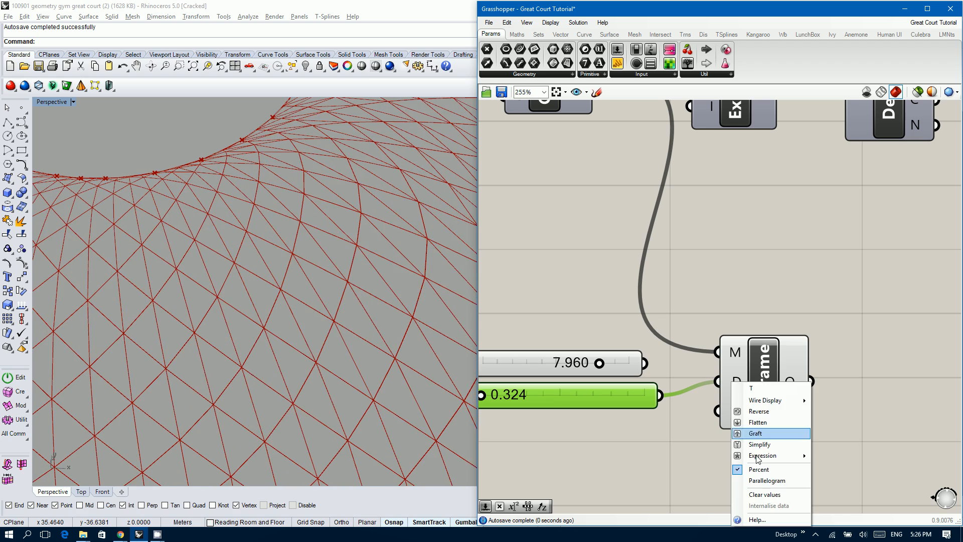
click(763, 483)
right_drag(322, 266, 264, 351)
click(580, 335)
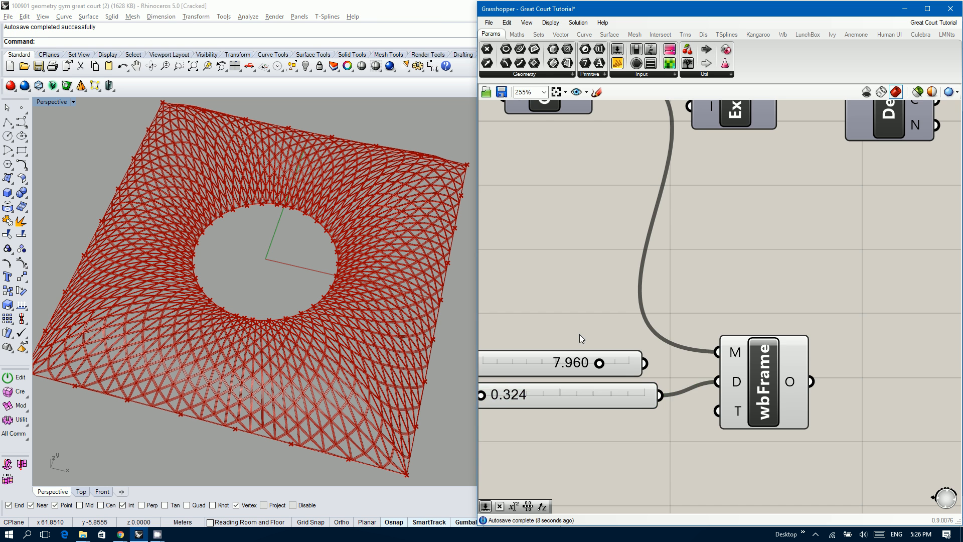
- Add a Mesh Explode component after wbFrame and feed wbFrame's O output into its M input
scroll(579, 334, down, 2)
click(710, 365)
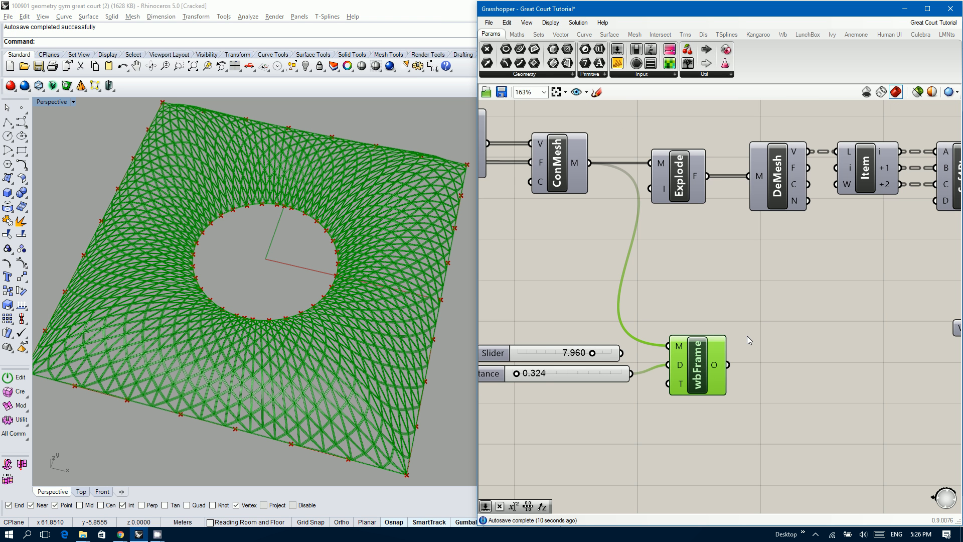
right_drag(747, 336, 636, 291)
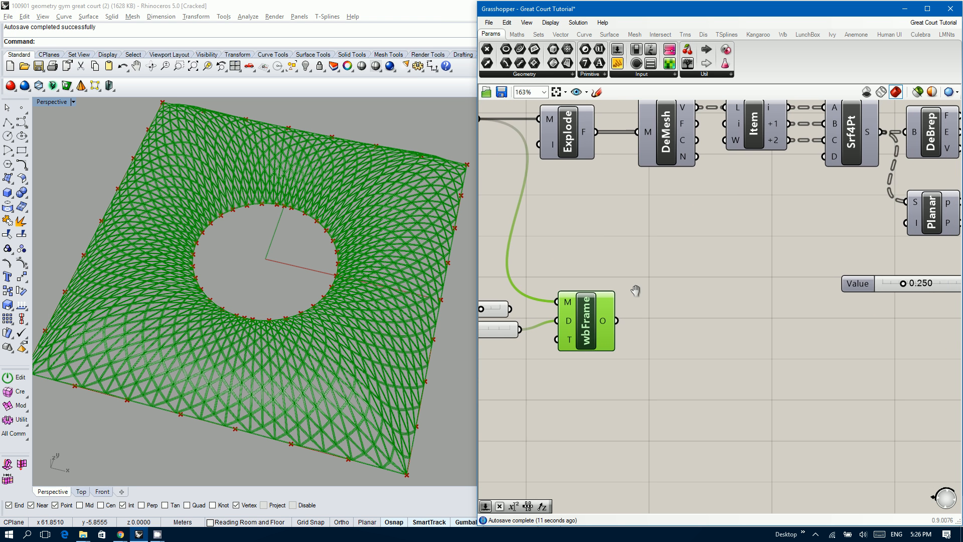
double_click(690, 353)
text(d)
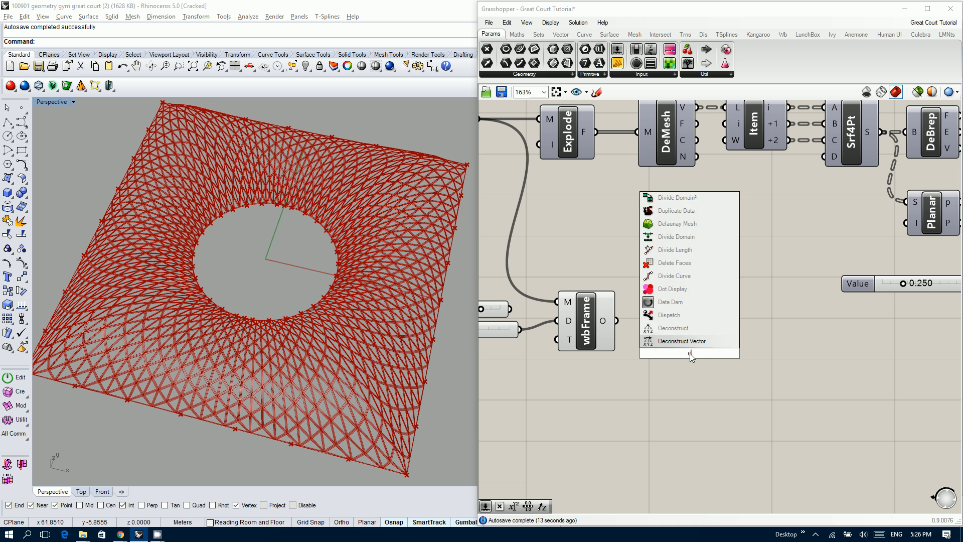
key(BackSpace)
text(expl)
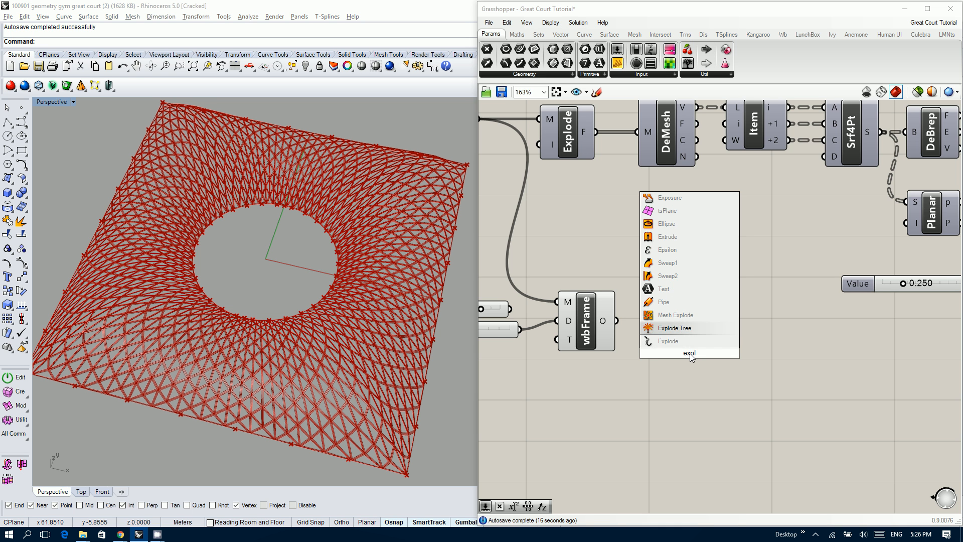
key(Up)
key(Return)
scroll(665, 339, up, 2)
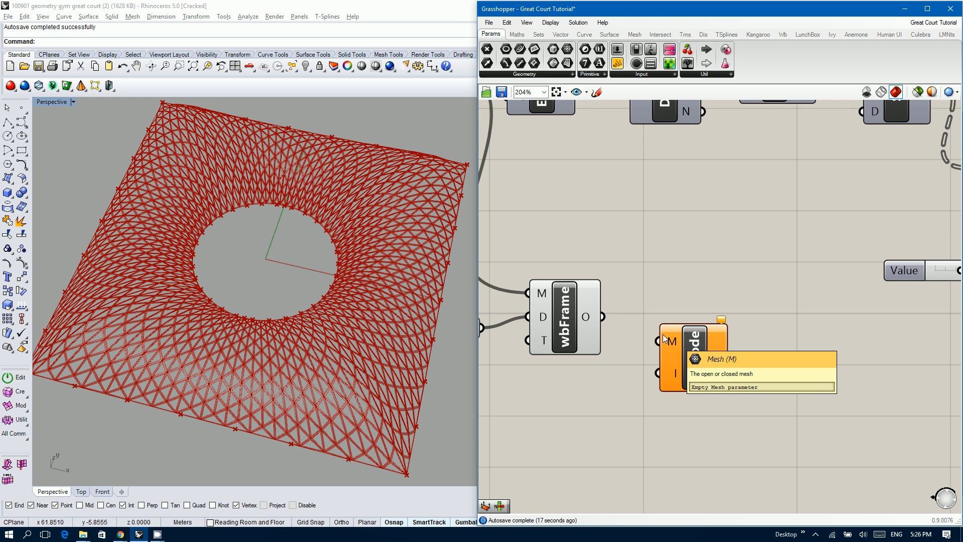
drag(603, 317, 658, 341)
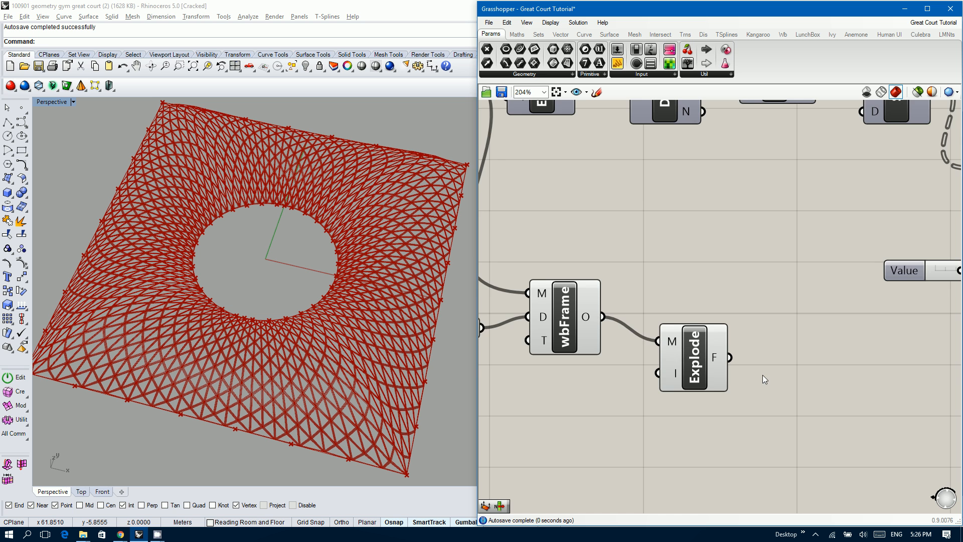
- Add a Deconstruct Mesh component after the new Explode and connect the F output to its M input
right_drag(762, 380, 672, 344)
mouse_move(628, 331)
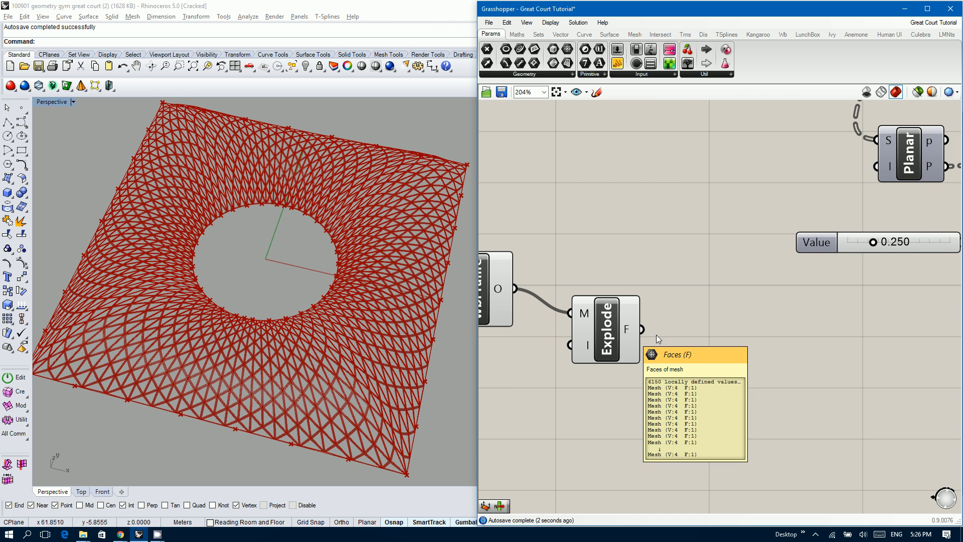
double_click(724, 348)
text(dem)
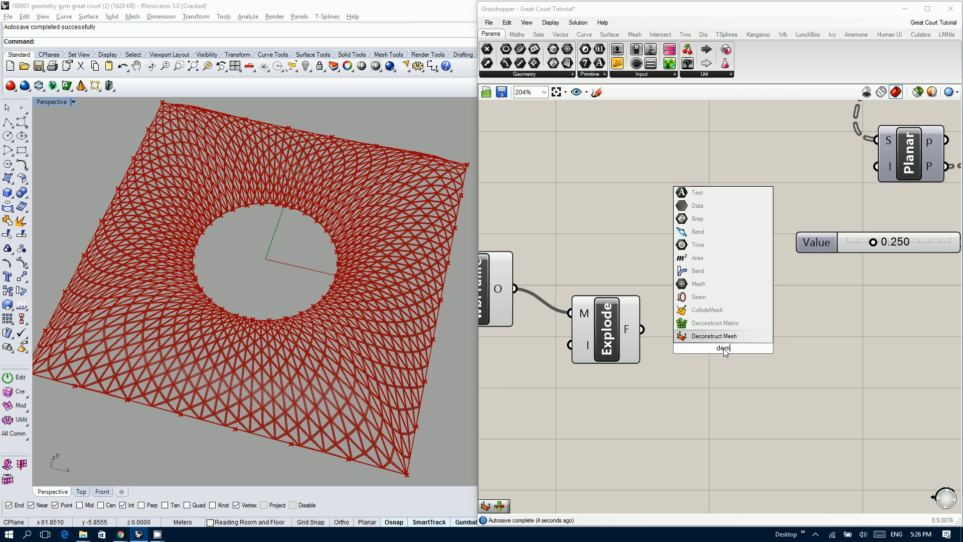
key(Return)
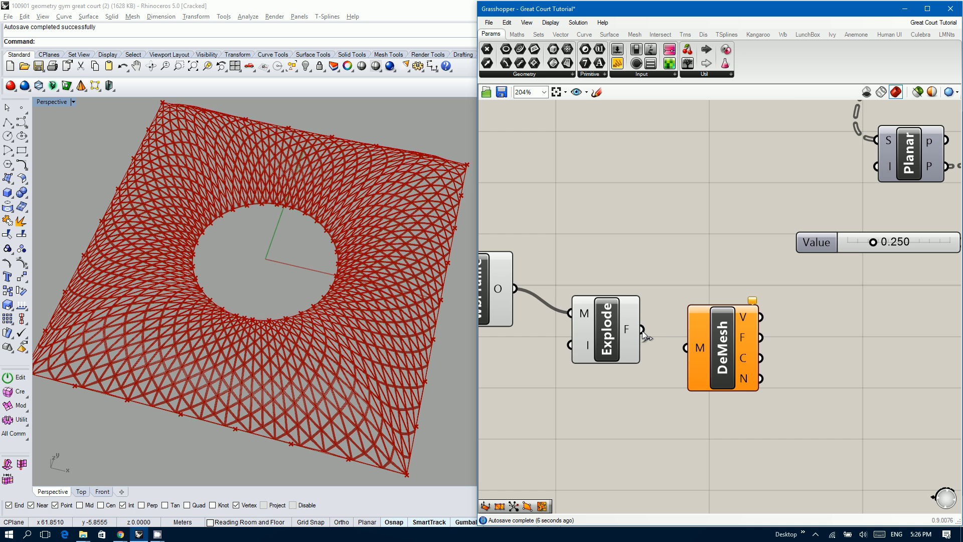
drag(642, 330, 686, 348)
- Add a 4Point Surface component and place it beyond the new DeMesh, leaving space between the two
right_drag(794, 371, 699, 367)
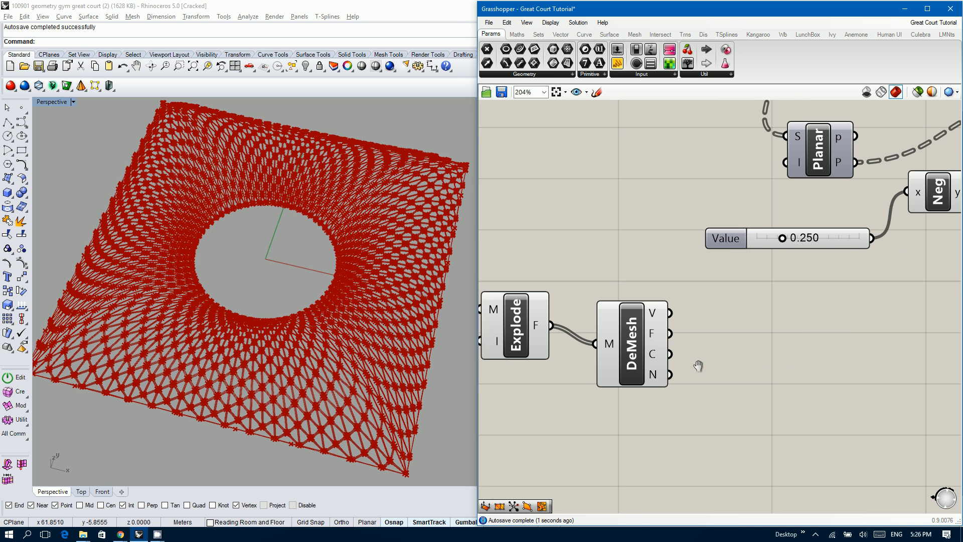
double_click(837, 297)
text(4 p)
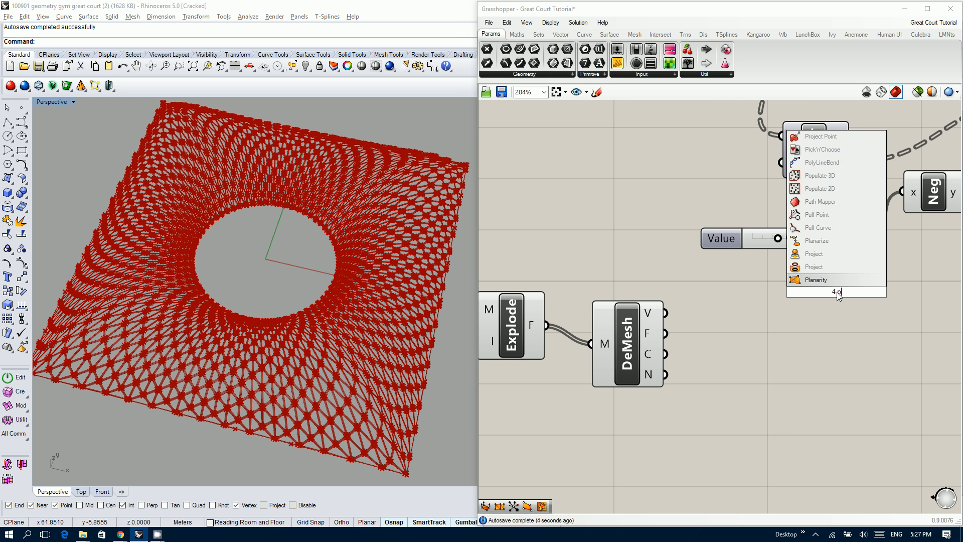
text(oint surf)
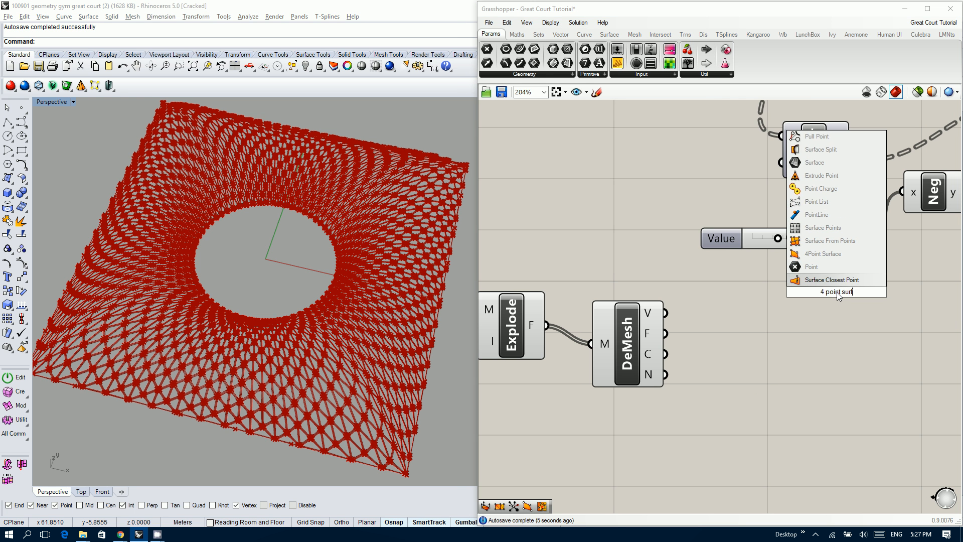
key(Up)
key(Up)
key(Return)
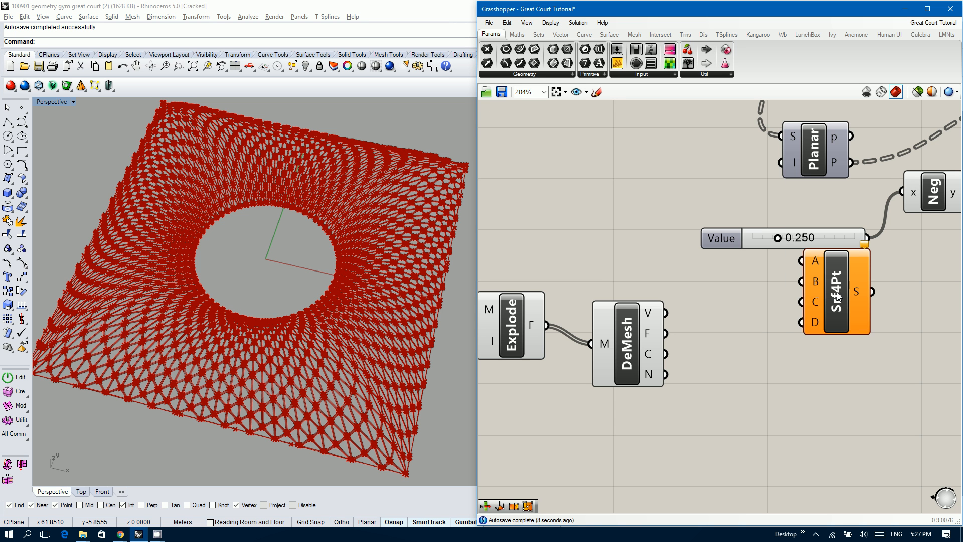
drag(831, 332, 823, 385)
- Add a List Item component between the new DeMesh and Srf4Pt, and feed DeMesh's V output into its L input
double_click(705, 320)
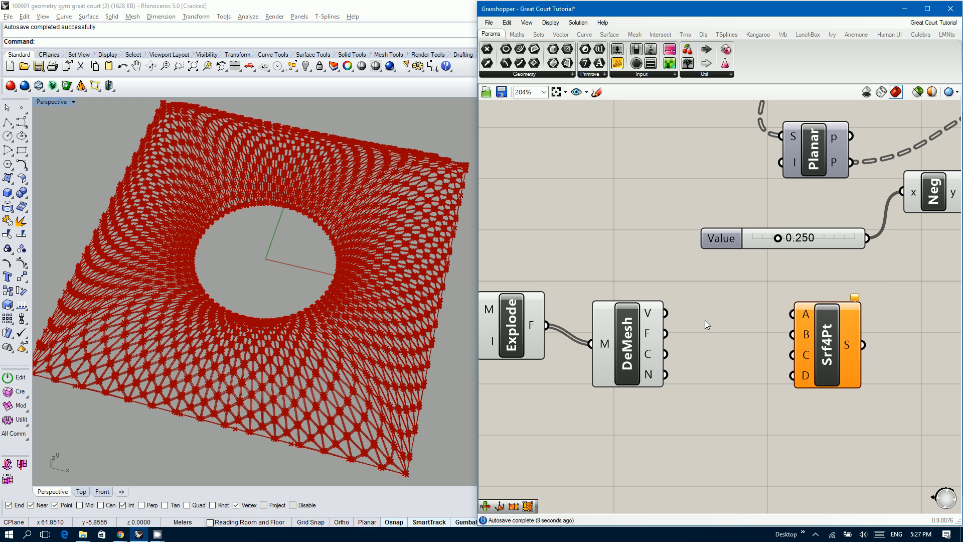
text(list ite)
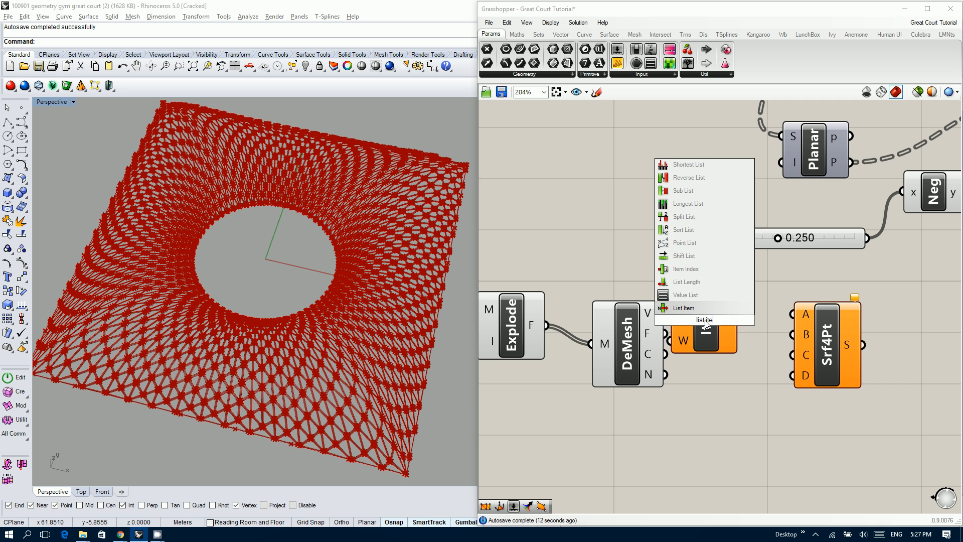
key(Return)
click(724, 329)
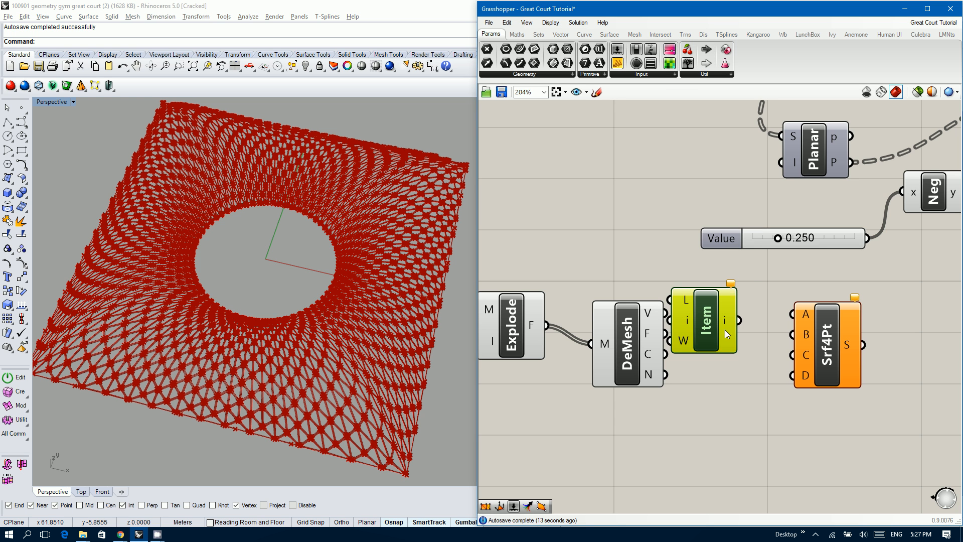
drag(666, 312, 692, 309)
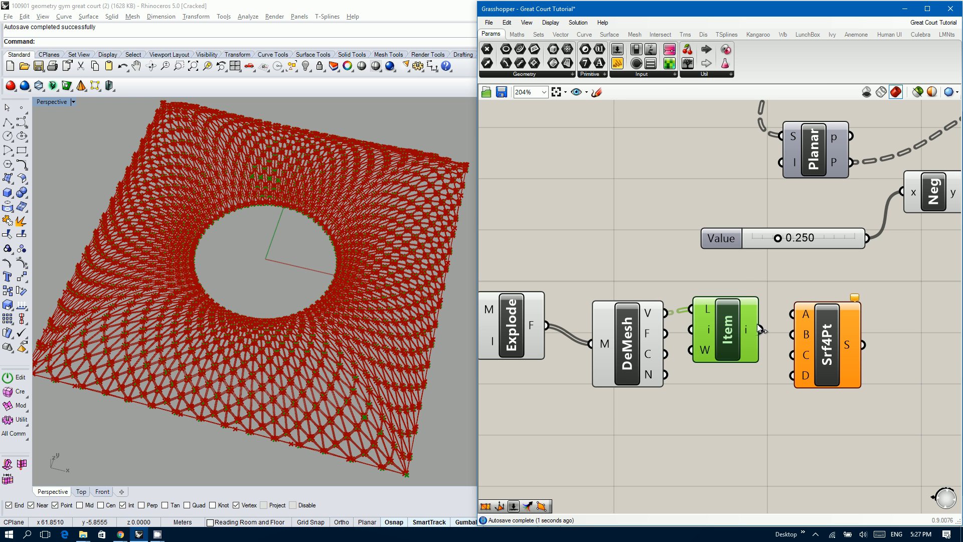
- Connect List Item's i output to Srf4Pt's A input and add the extra outputs +1, +2 and +3 to List Item
drag(760, 330, 778, 316)
scroll(747, 331, up, 7)
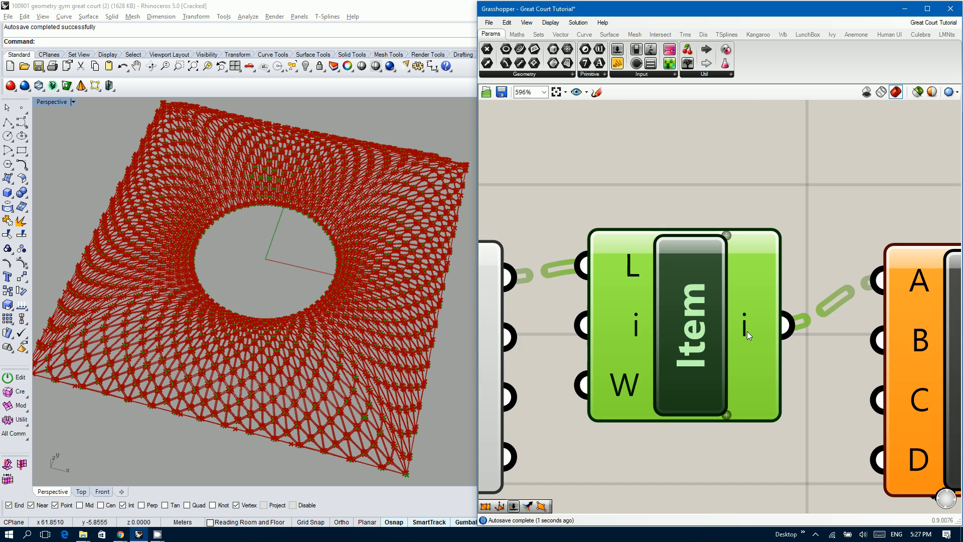
click(714, 462)
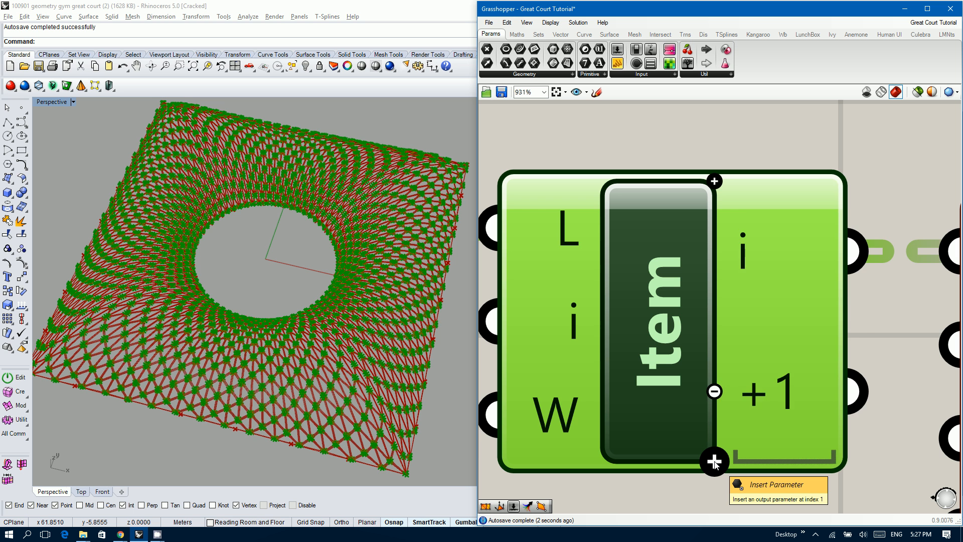
click(714, 462)
click(714, 462)
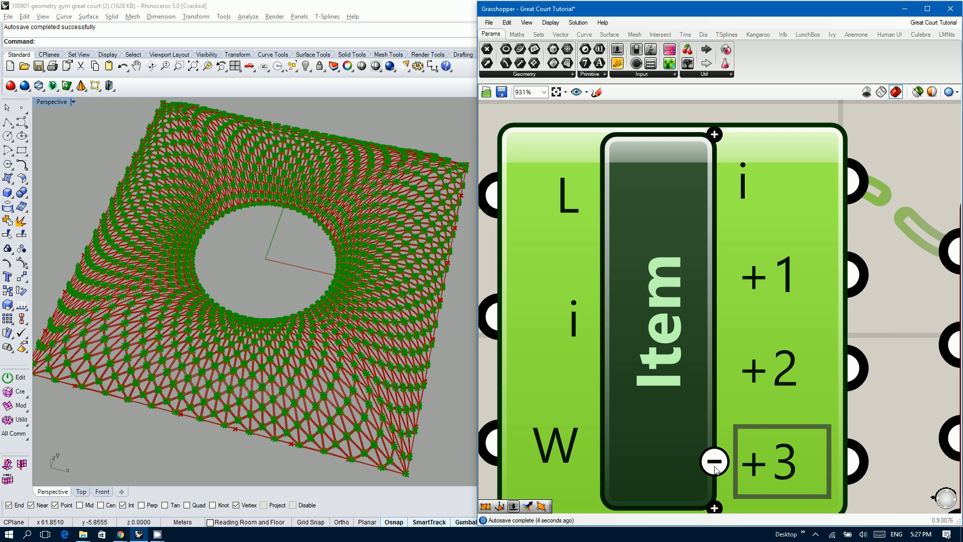
- Connect List Item's +1, +2 and +3 outputs to Srf4Pt's B, C and D inputs respectively
scroll(718, 463, down, 3)
drag(783, 373, 812, 436)
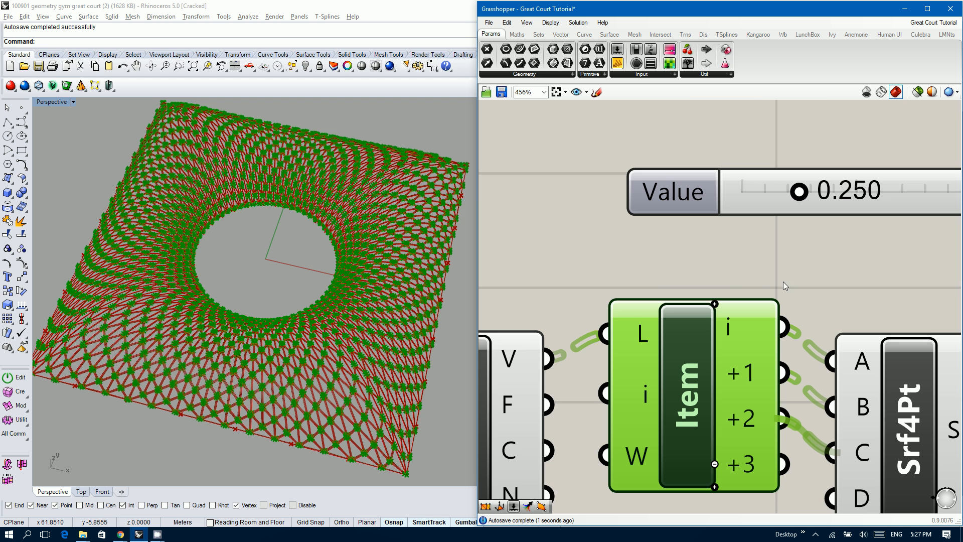
right_drag(726, 277, 673, 192)
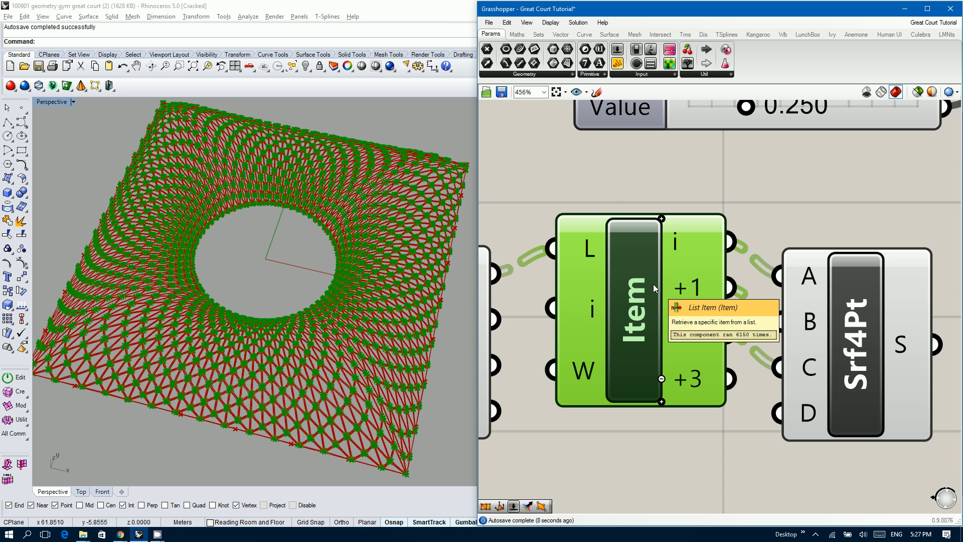
drag(752, 399, 779, 424)
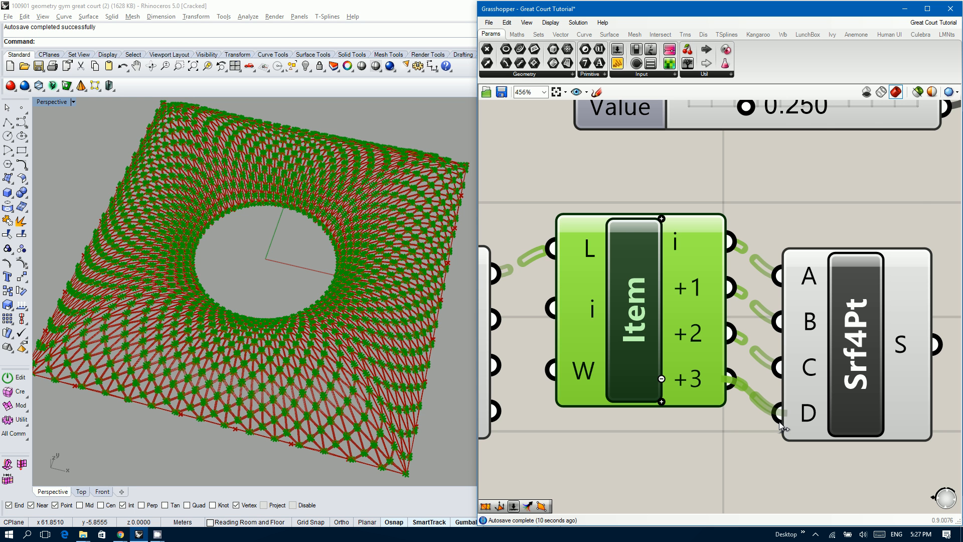
- Turn off the preview of wbFrame and its following Explode, DeMesh and Item components, and inspect the framed roof surfaces
scroll(835, 399, down, 5)
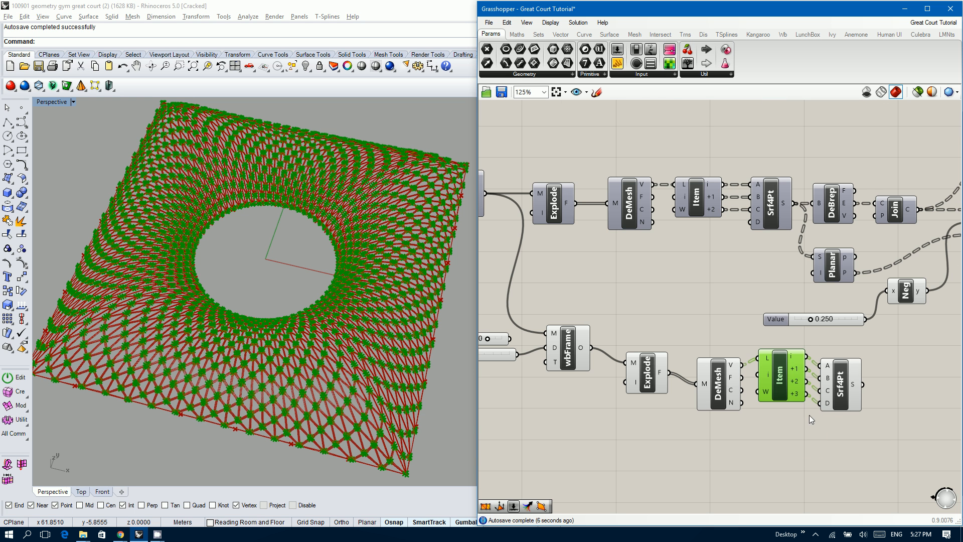
drag(783, 433, 569, 344)
middle_click(569, 344)
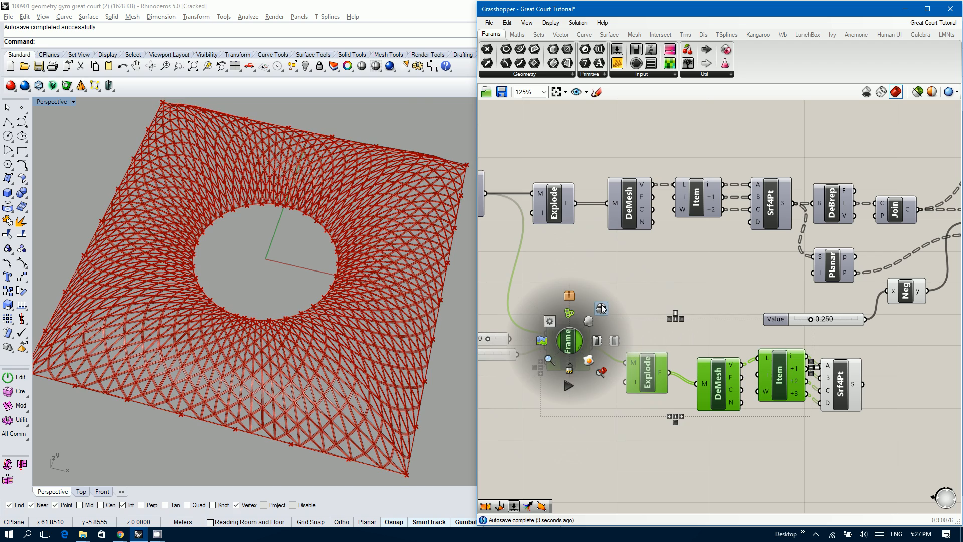
click(354, 348)
scroll(354, 348, up, 6)
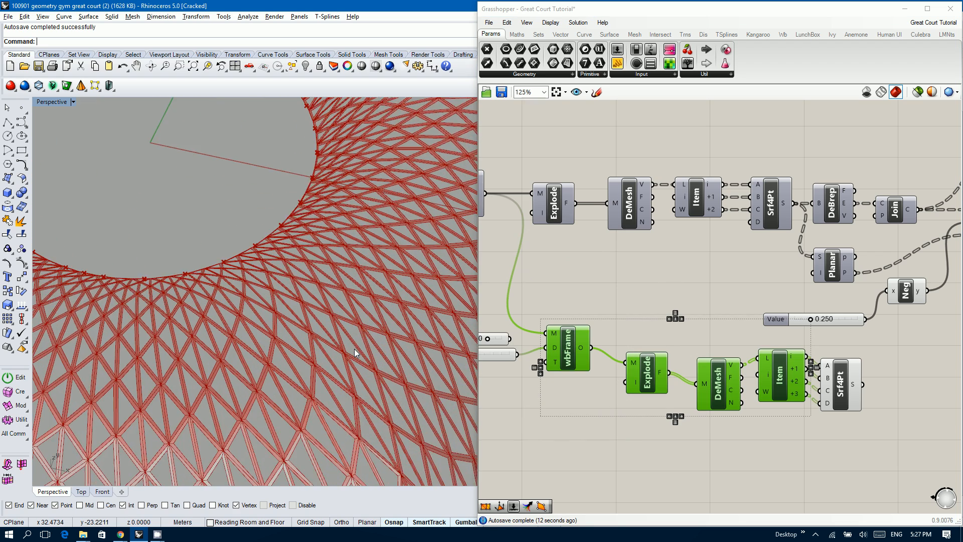
scroll(354, 348, down, 8)
right_drag(316, 257, 331, 345)
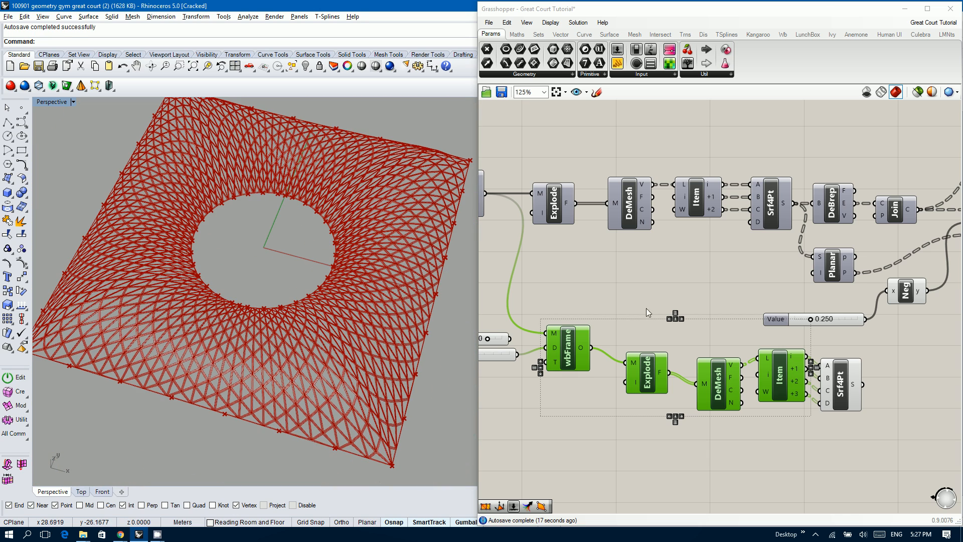
- Move the whole wbFrame branch, including its two sliders and the new Srf4Pt, slightly lower on the canvas
click(655, 308)
scroll(772, 290, down, 4)
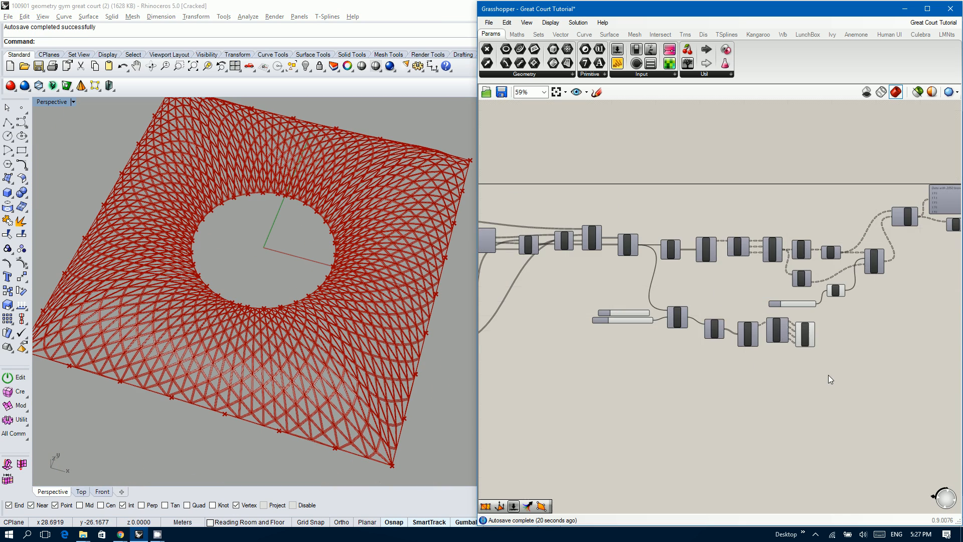
drag(828, 374, 693, 348)
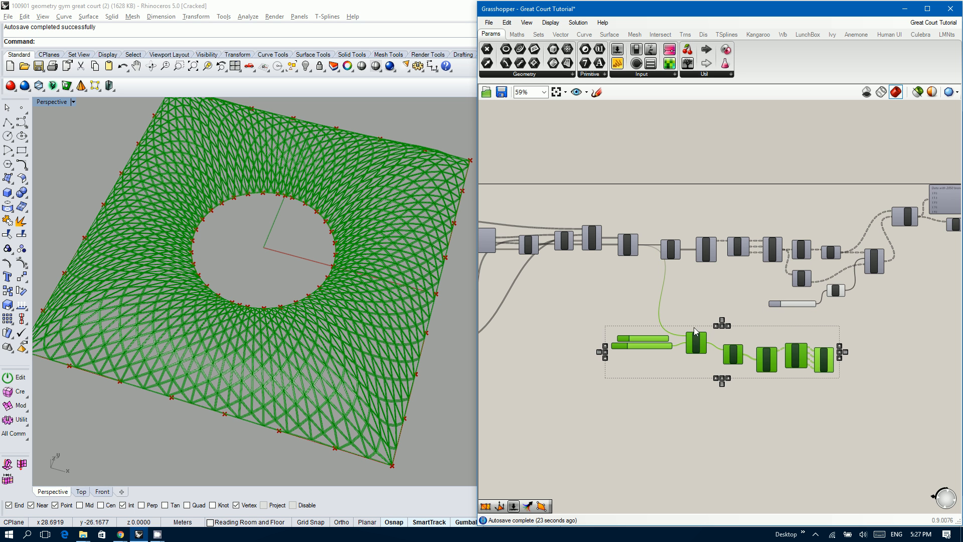
click(707, 308)
- Examine the framed roof from a lower angle and review the upstream components around ConMesh, NV and CP
scroll(763, 298, down, 4)
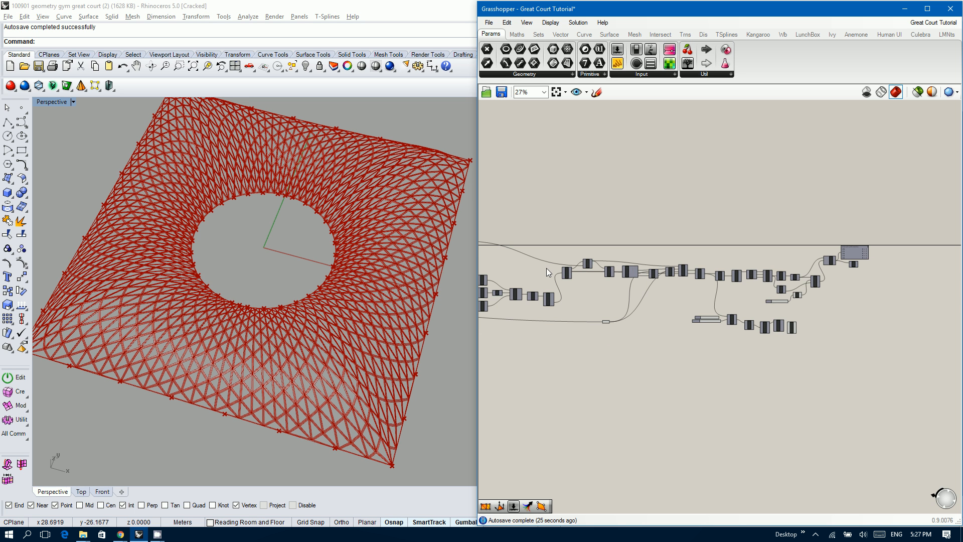
scroll(547, 271, up, 2)
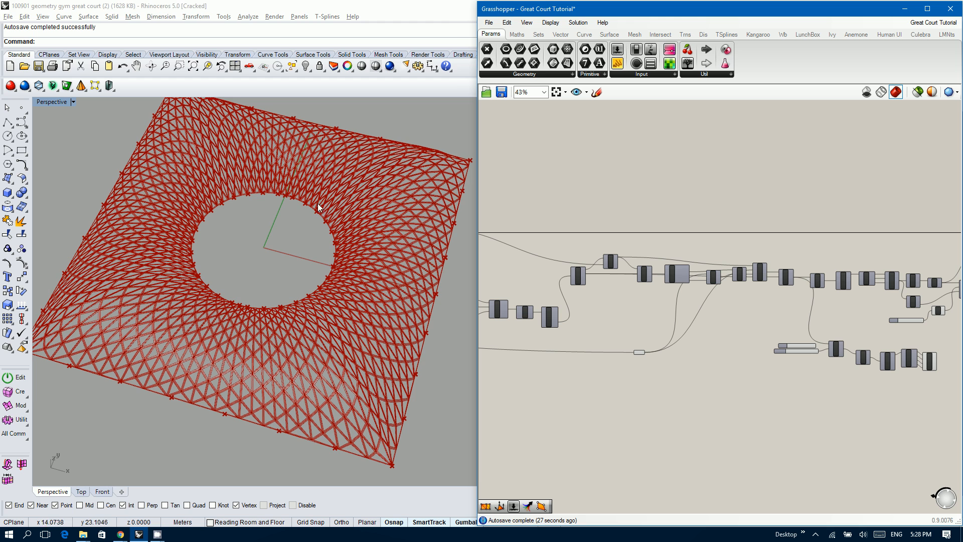
right_drag(292, 258, 302, 221)
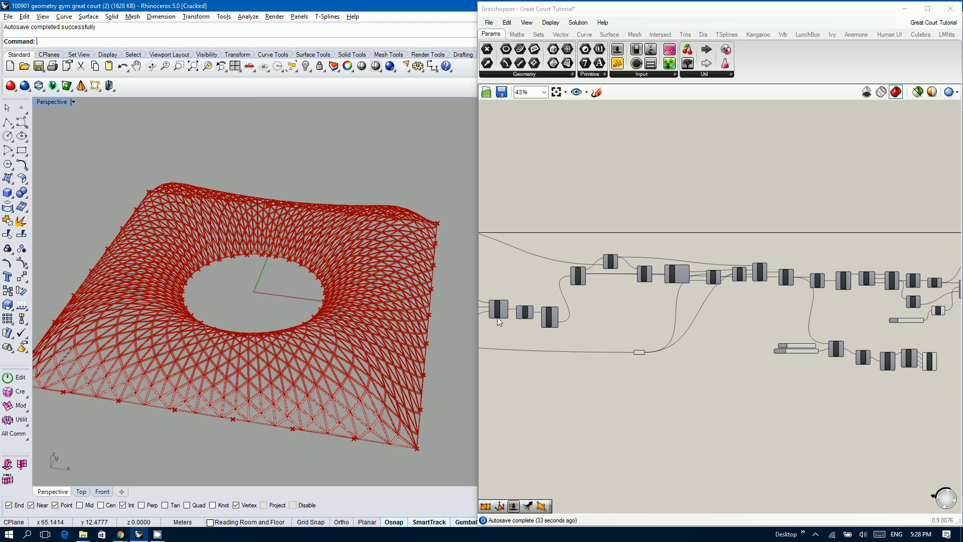
right_drag(260, 285, 261, 301)
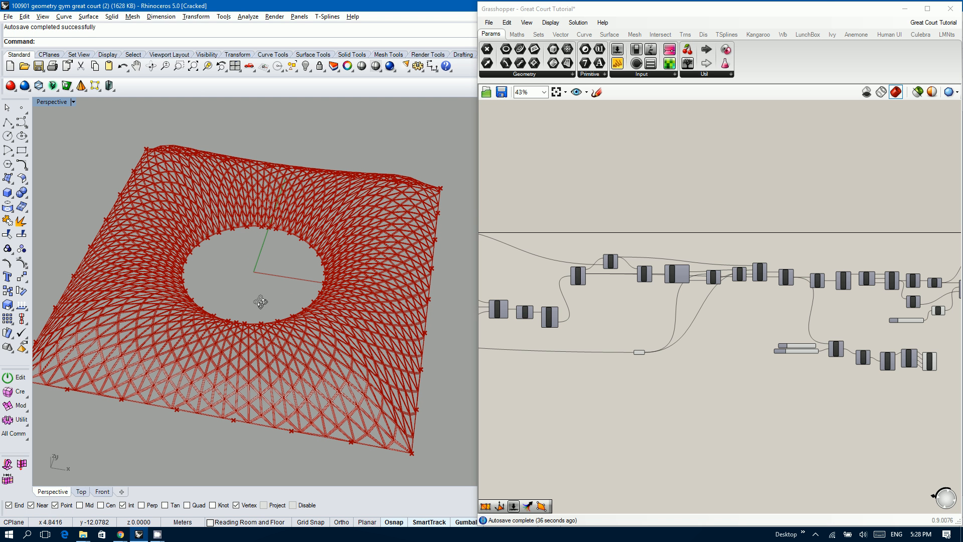
click(679, 325)
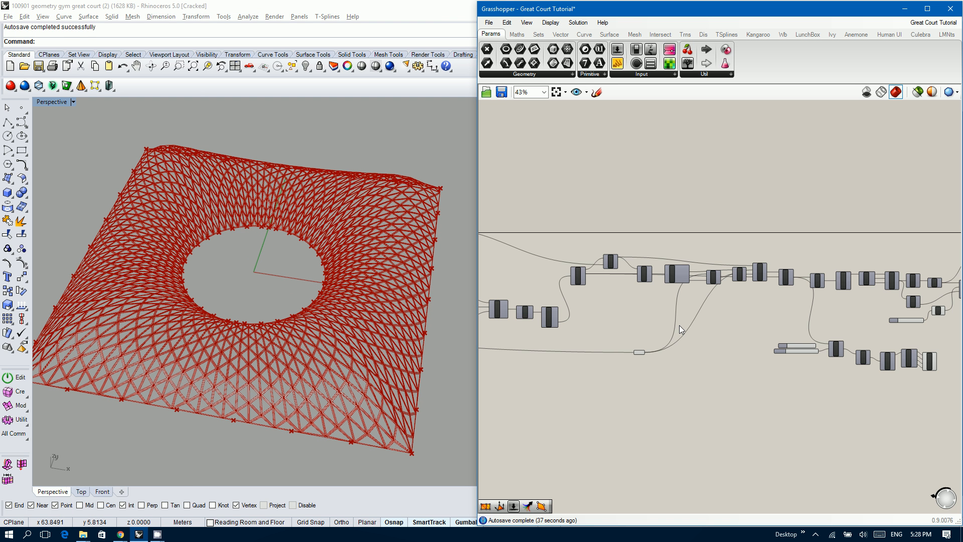
scroll(693, 287, up, 5)
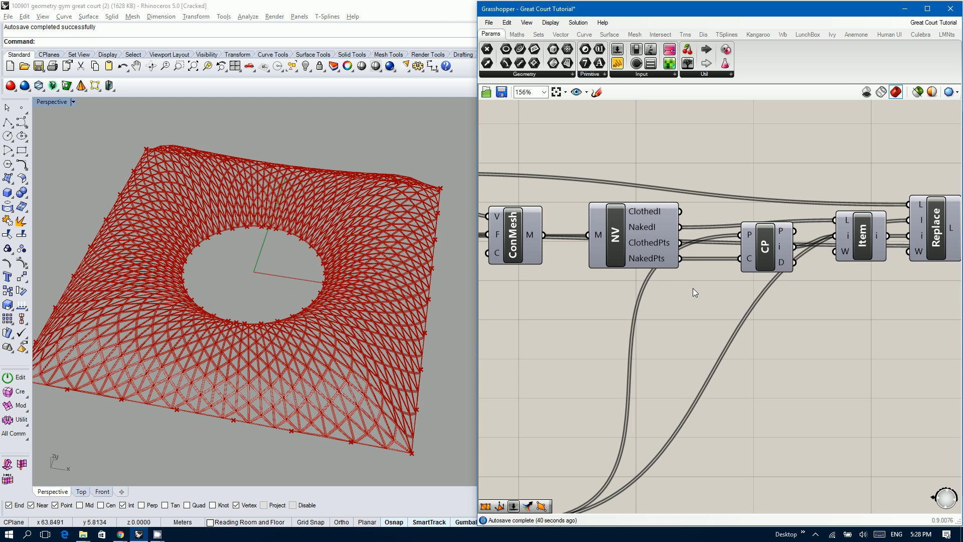
scroll(693, 288, down, 2)
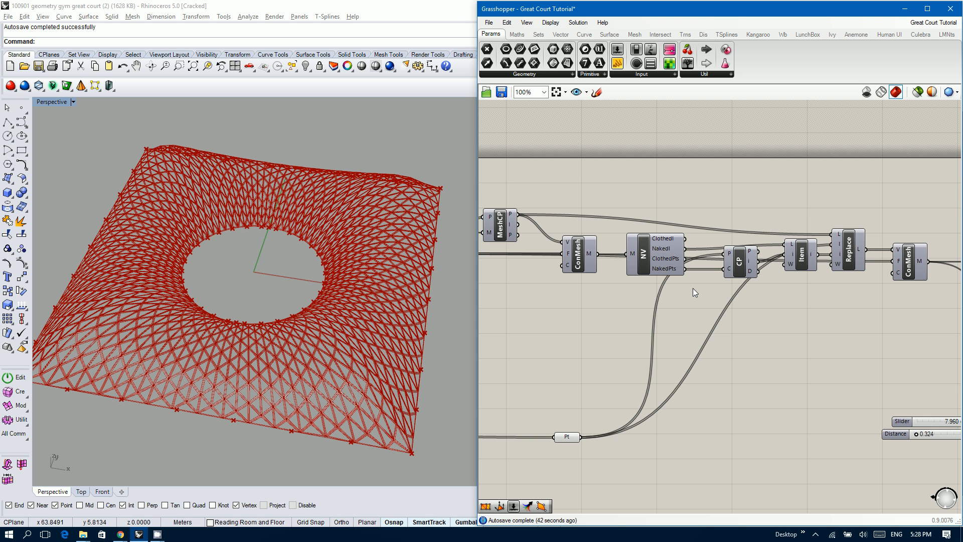
right_drag(709, 329, 733, 292)
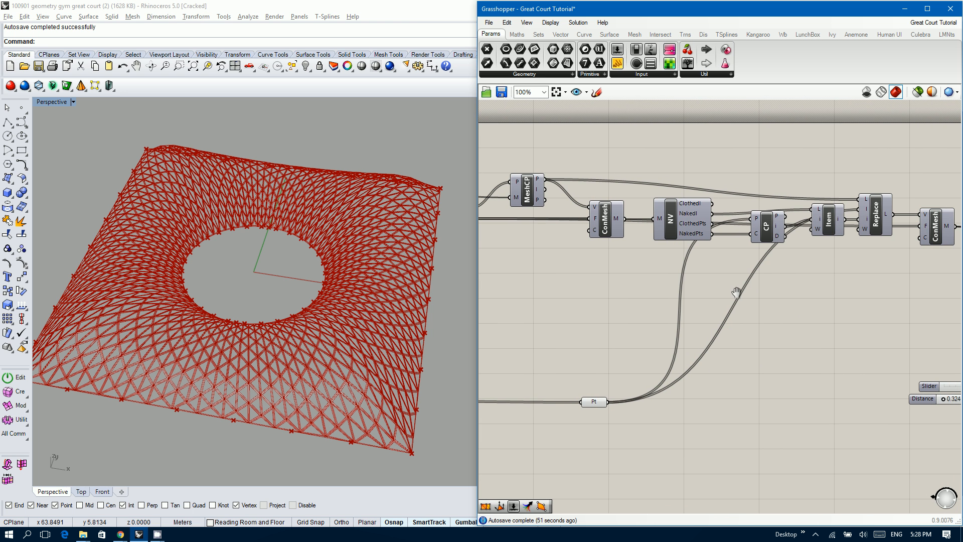
- Turn on the preview of the ConMesh component that feeds NV
click(610, 209)
key(space)
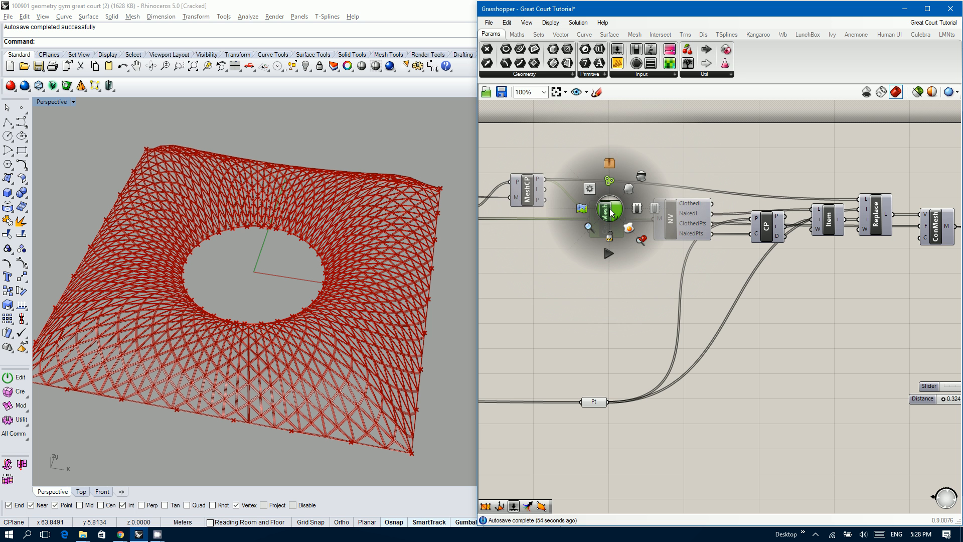
click(630, 188)
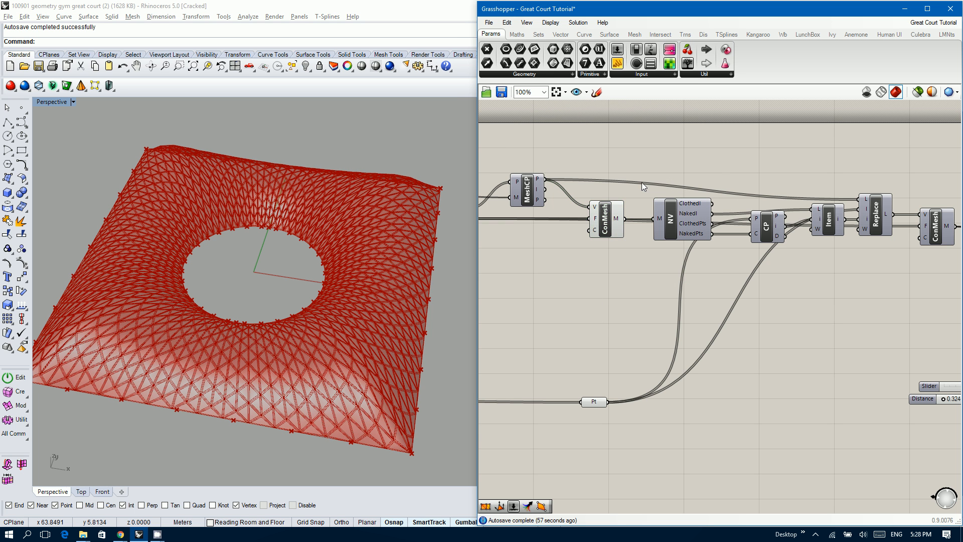
- Add a Data Dam component to the canvas near the ConMesh that feeds NV
double_click(643, 184)
text(data d)
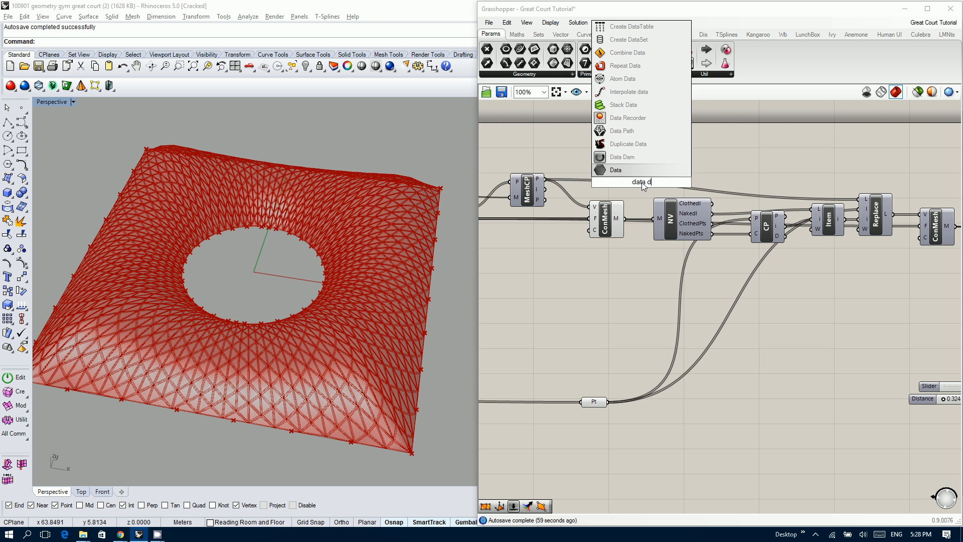
key(Up)
key(Return)
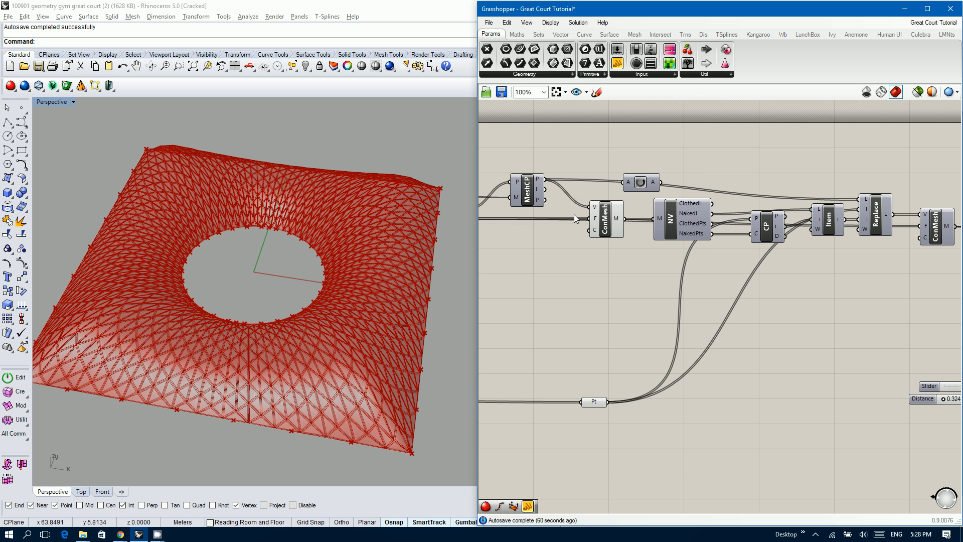
- Shift NV and all components downstream of it, including the wbFrame branch, away from ConMesh to make room
scroll(571, 217, down, 3)
scroll(567, 223, down, 3)
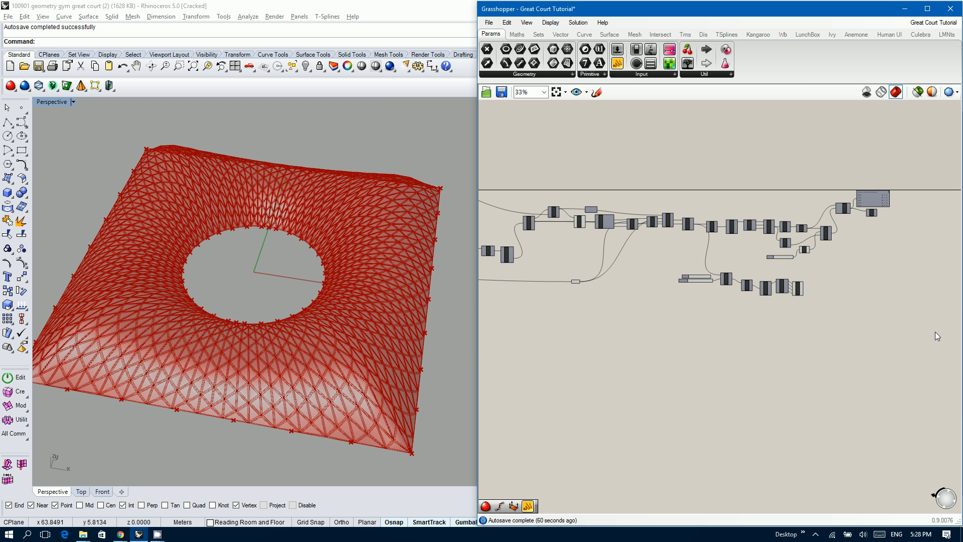
drag(935, 332, 604, 146)
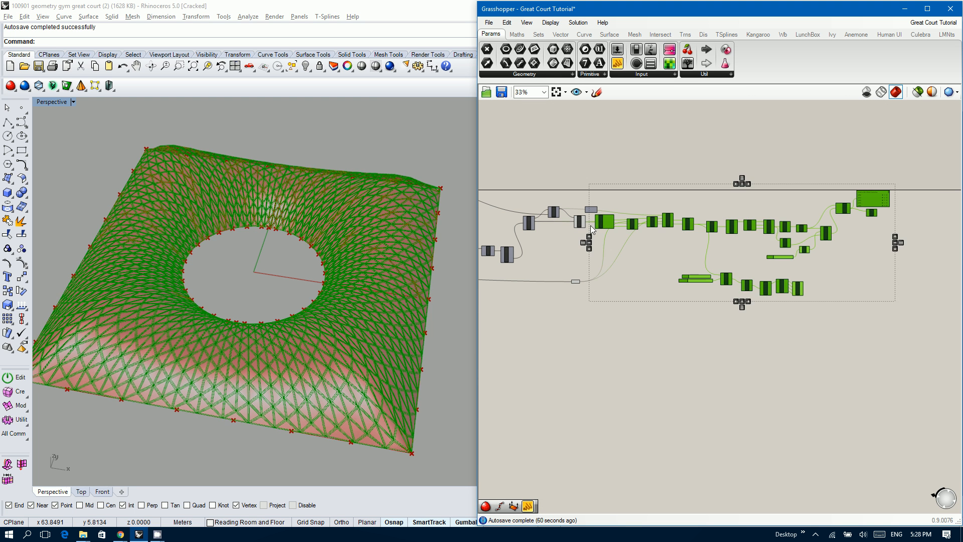
scroll(590, 225, up, 4)
drag(623, 216, 696, 215)
- Place the Data Dam between ConMesh and NV, routing ConMesh's M output through it into NV's M input
click(604, 182)
drag(605, 188, 678, 213)
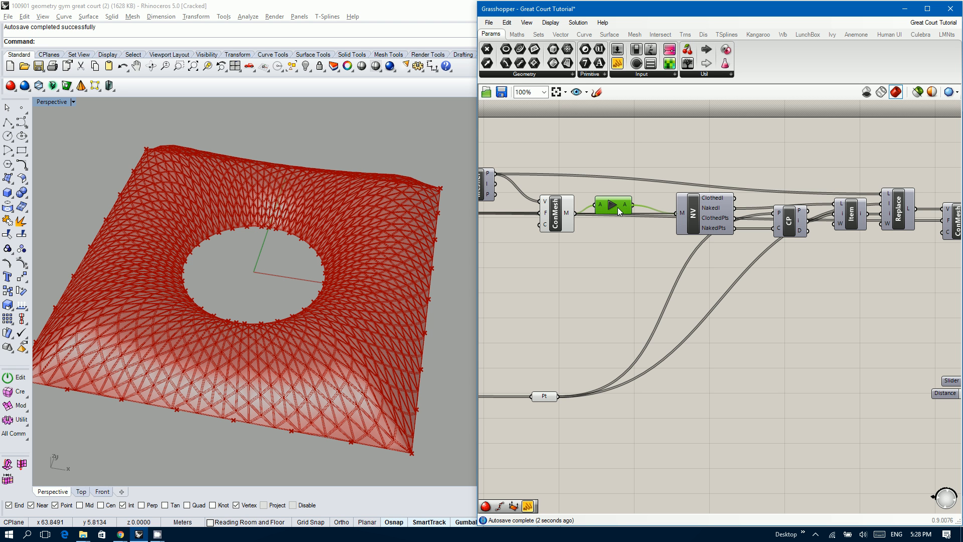
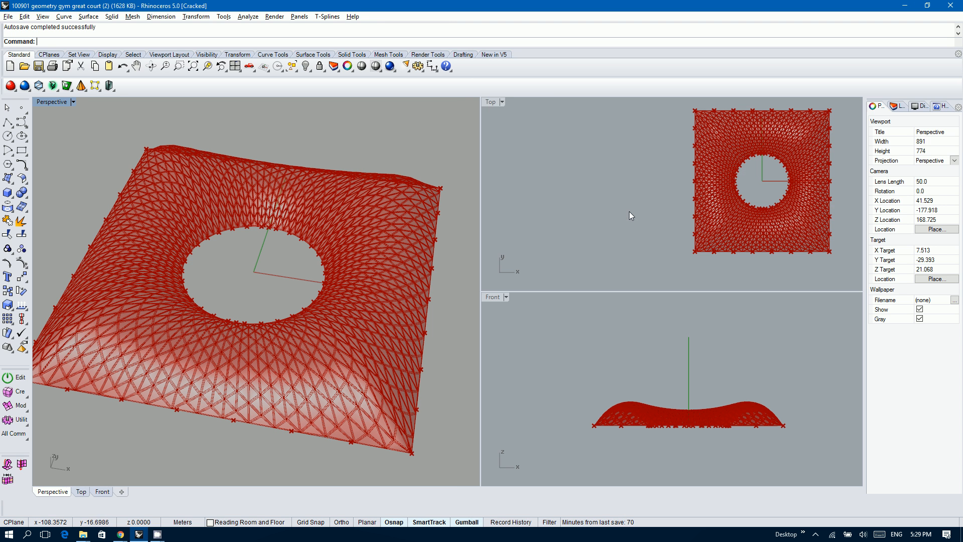
click(629, 211)
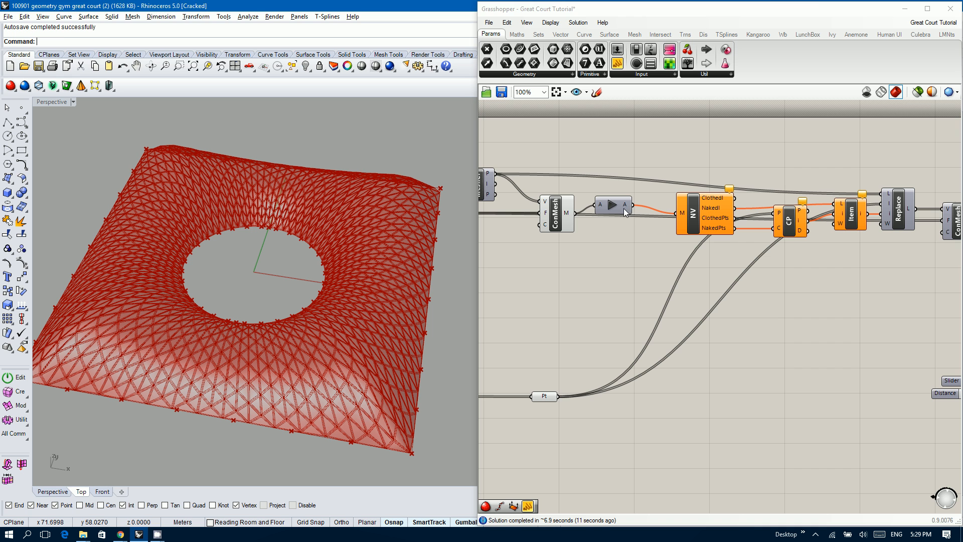
drag(629, 211, 636, 217)
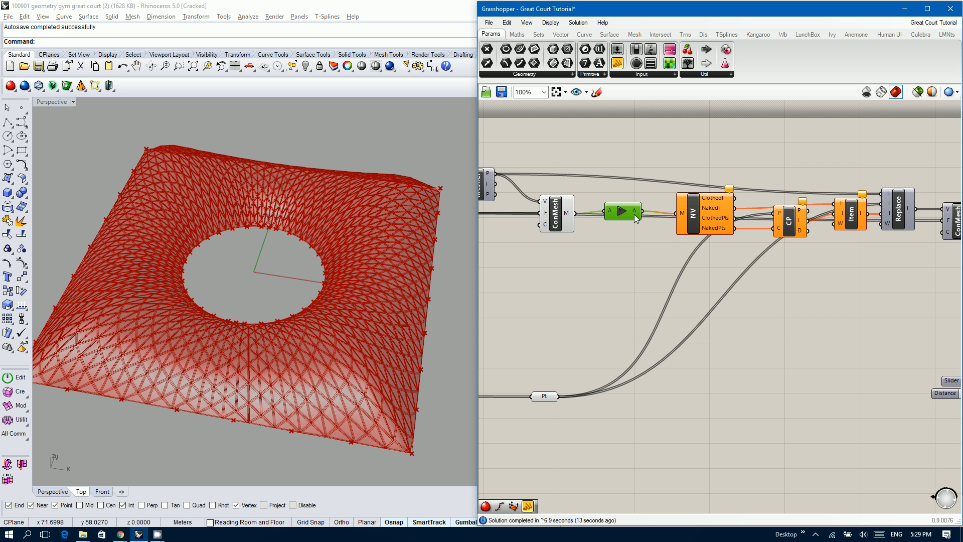
click(606, 226)
scroll(606, 227, down, 5)
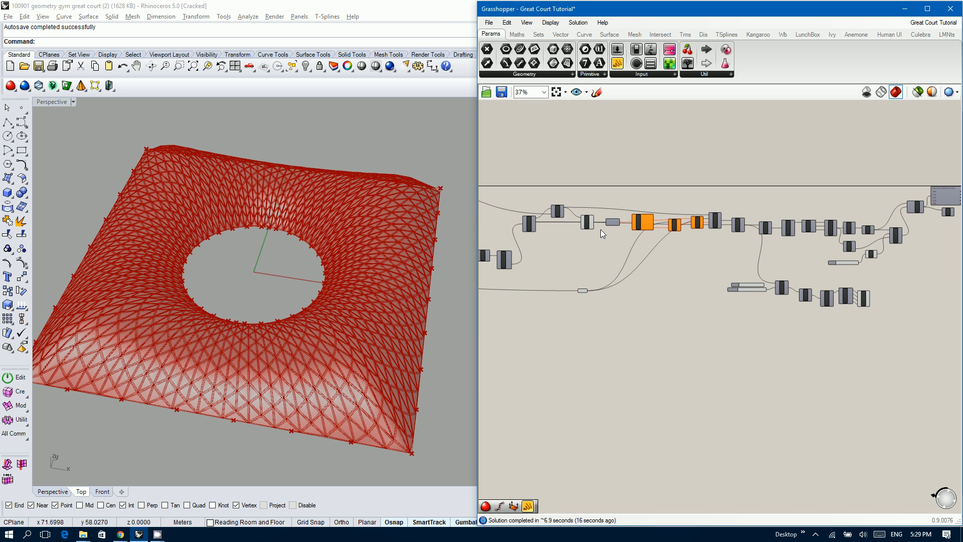
- Delete the Data Dam between ConMesh and NV
scroll(601, 230, up, 8)
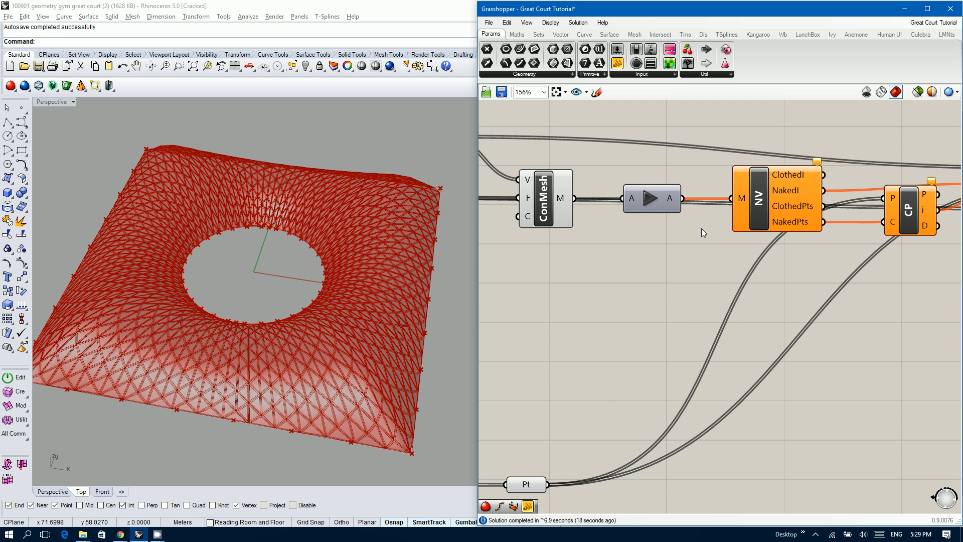
scroll(701, 228, down, 4)
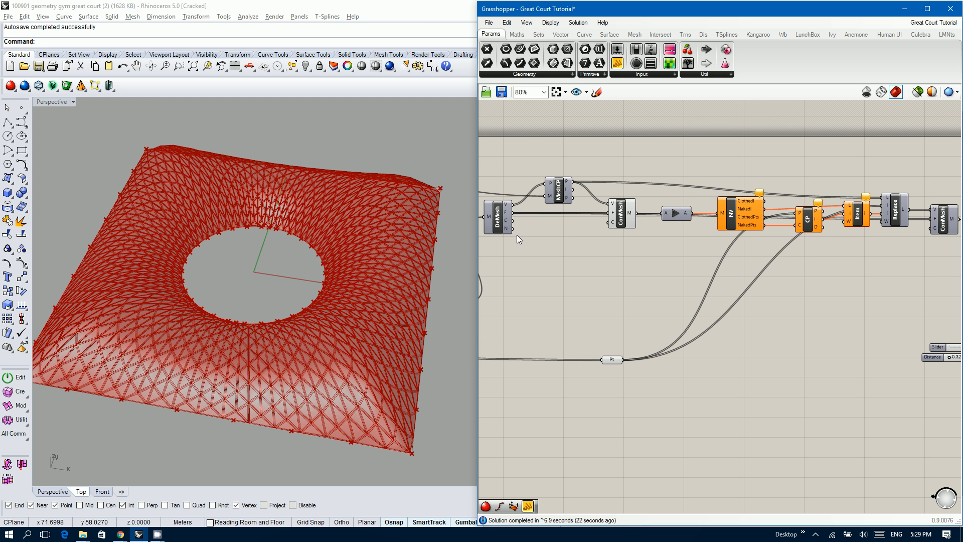
click(623, 212)
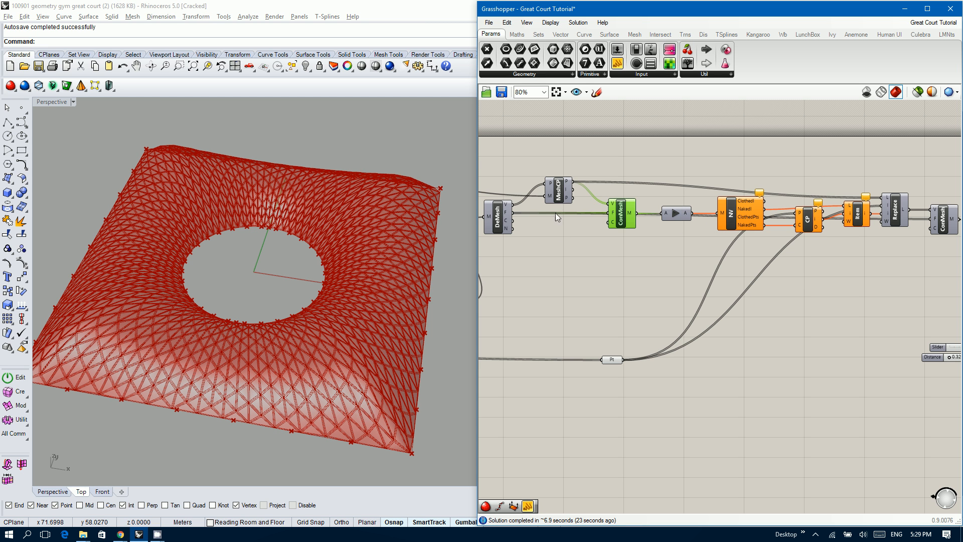
right_drag(546, 222, 646, 235)
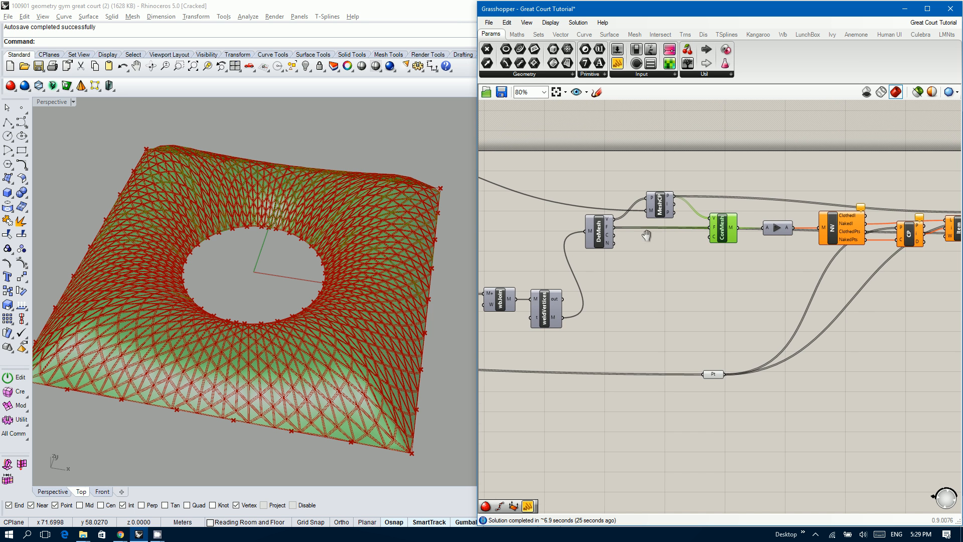
click(787, 232)
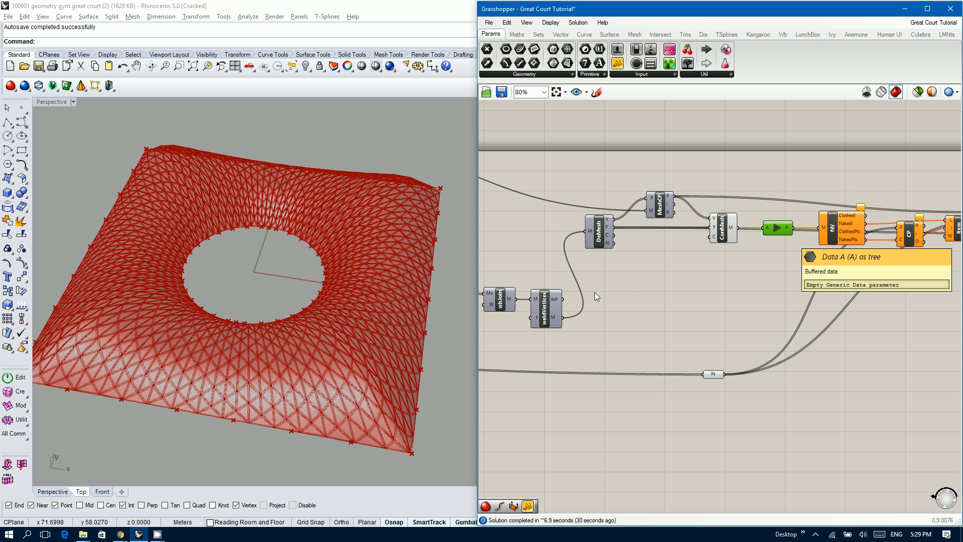
key(Delete)
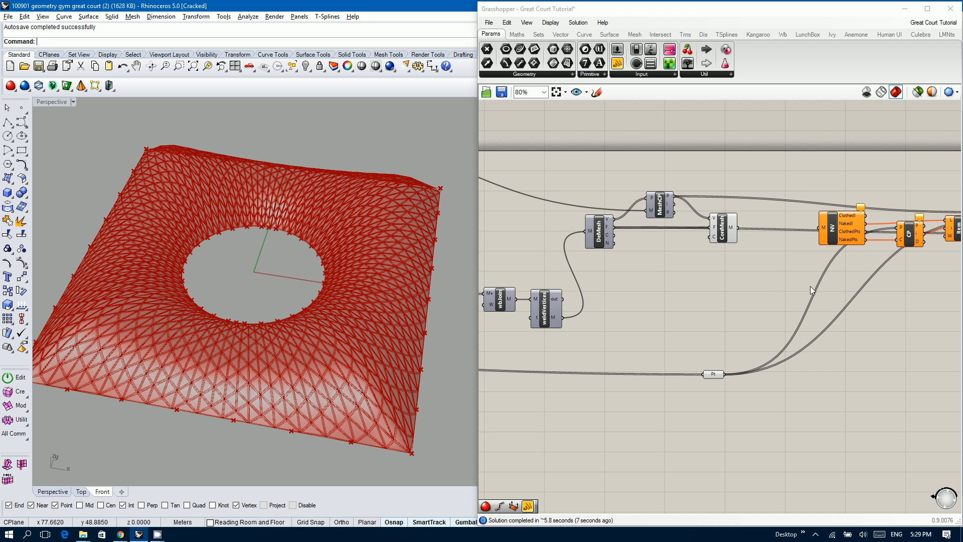
- Add a Data Dam component near weldVertices and wire the weldVertices M output into its A input
scroll(802, 305, down, 4)
scroll(715, 278, up, 4)
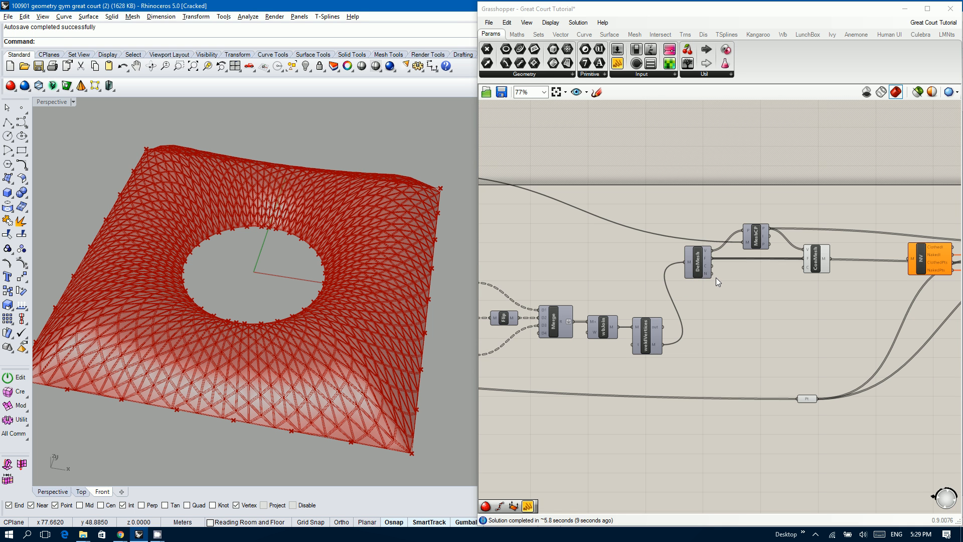
double_click(696, 304)
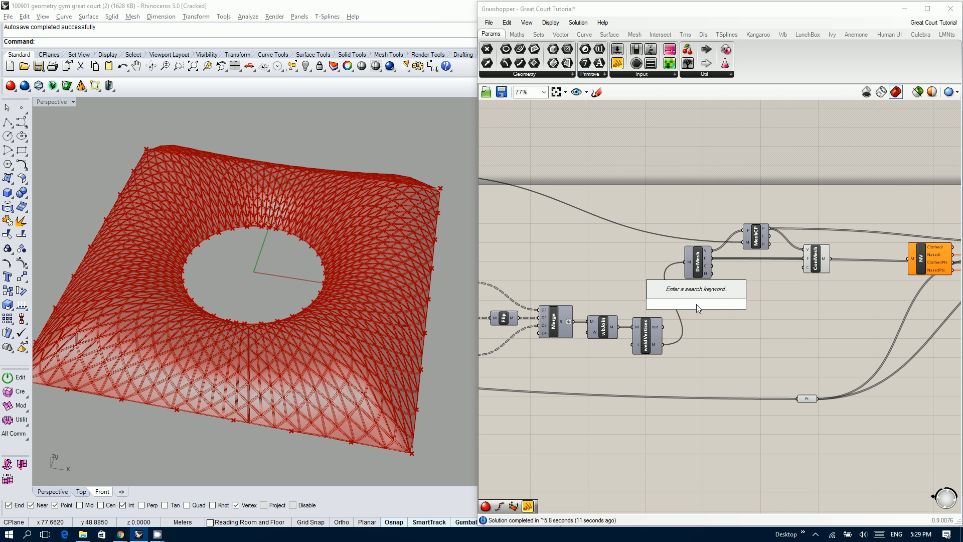
text(data dam)
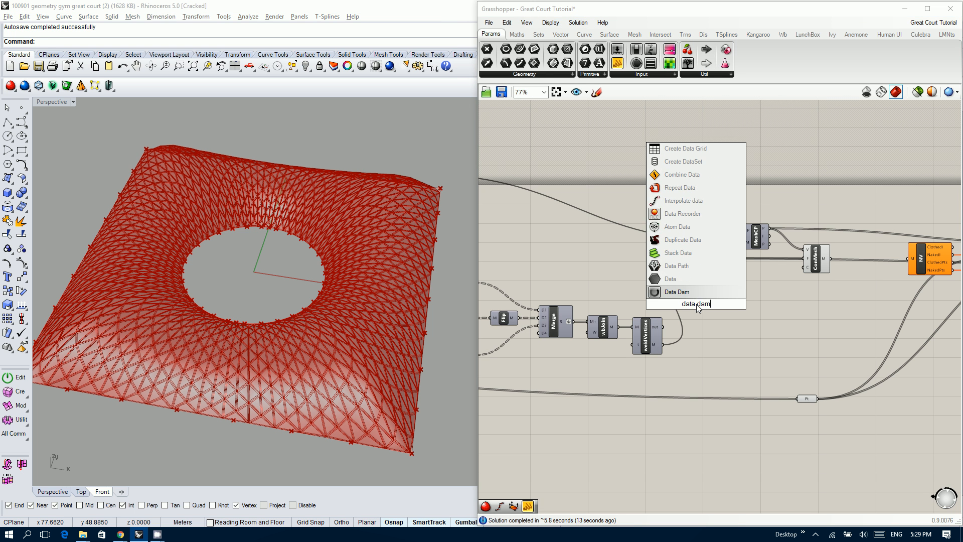
key(Return)
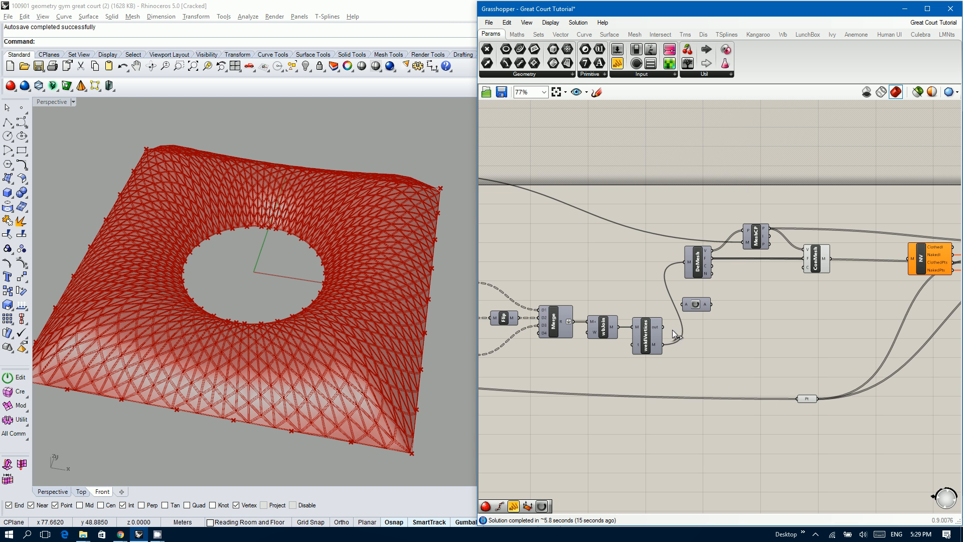
drag(676, 333, 685, 304)
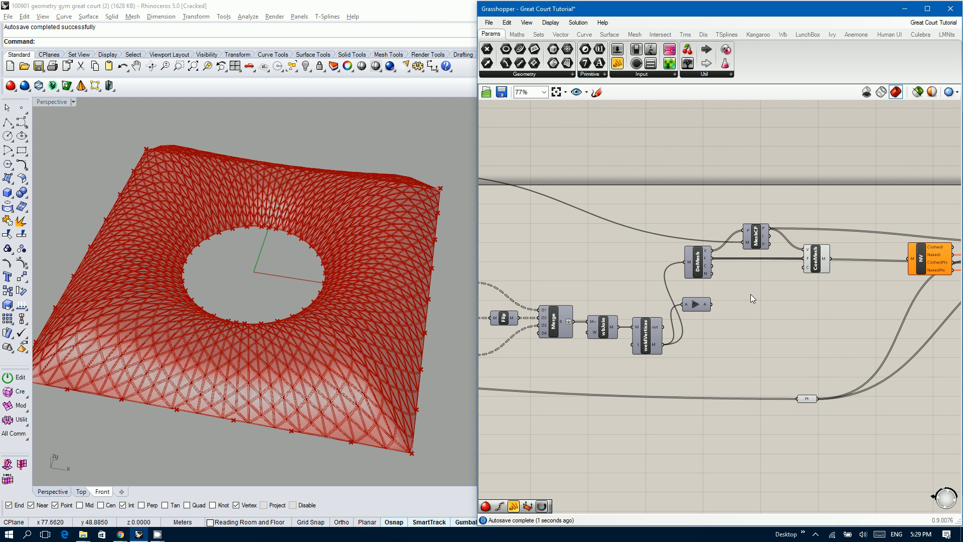
- Lock the Grasshopper solver and wire ConMesh's M output into NV's M input
right_drag(743, 306, 650, 312)
middle_click(686, 315)
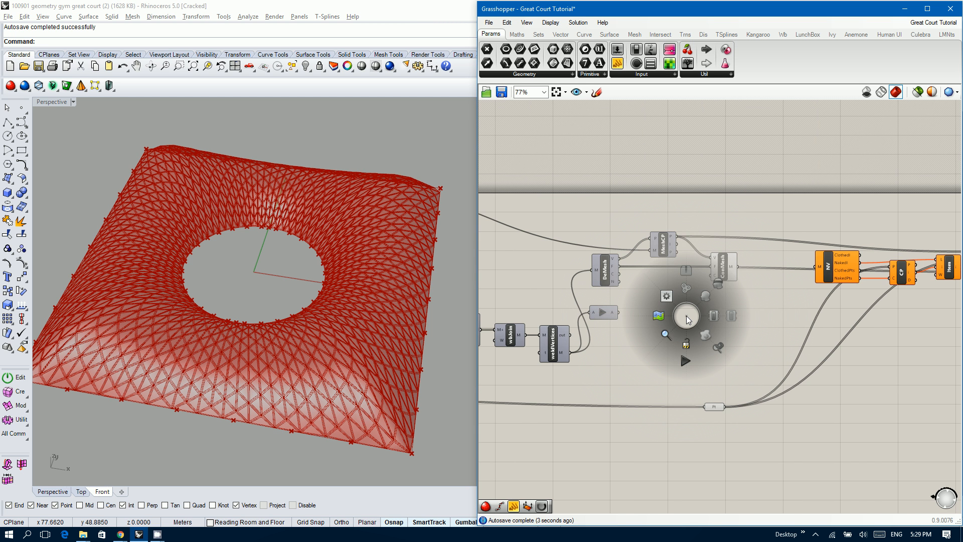
click(686, 345)
drag(738, 268, 818, 266)
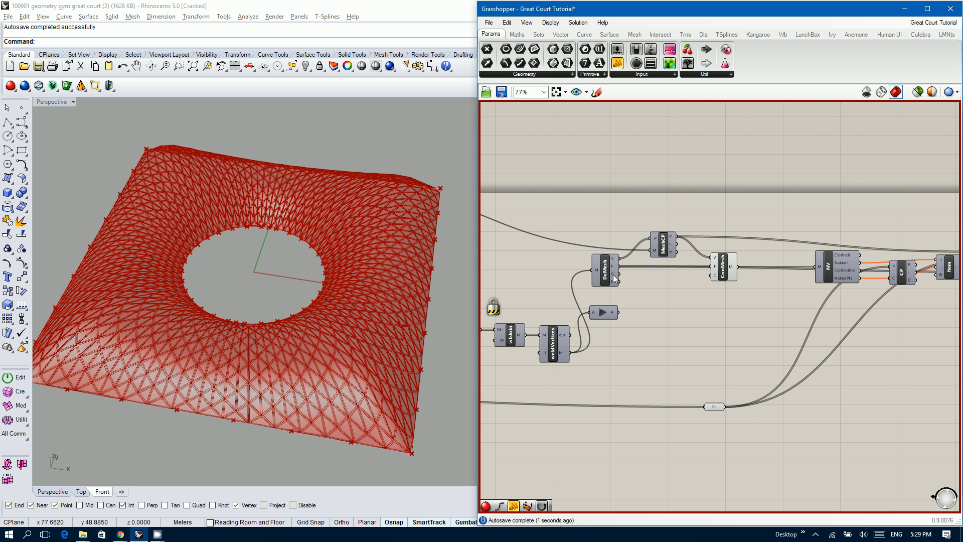
- Shift DeMesh, MeshCP and ConMesh away from weldVertices, and wire the Data Dam's A output into DeMesh's M input
drag(551, 195, 746, 293)
drag(605, 274, 653, 273)
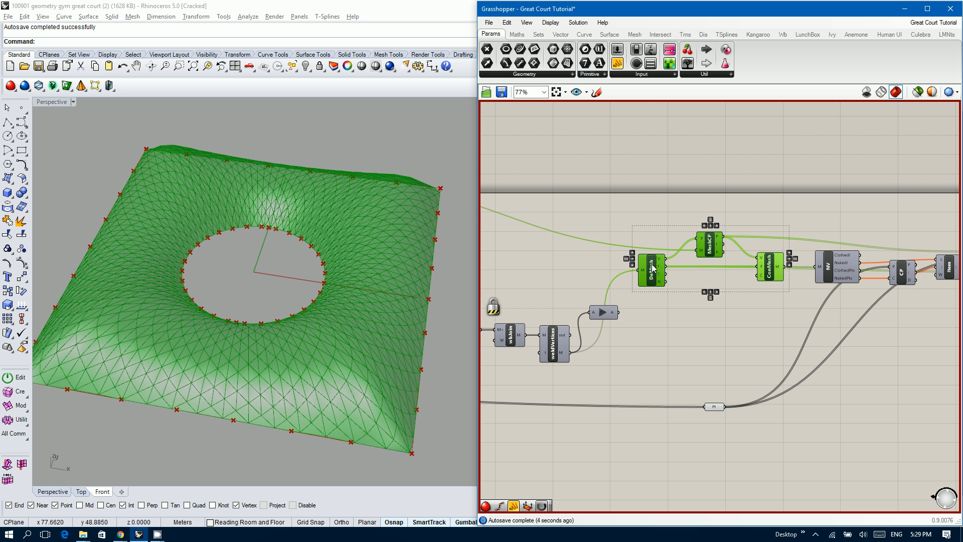
click(625, 311)
drag(620, 311, 641, 270)
- Add a second input, B, above input A on the Data Dam
right_drag(626, 264, 759, 292)
scroll(821, 279, down, 3)
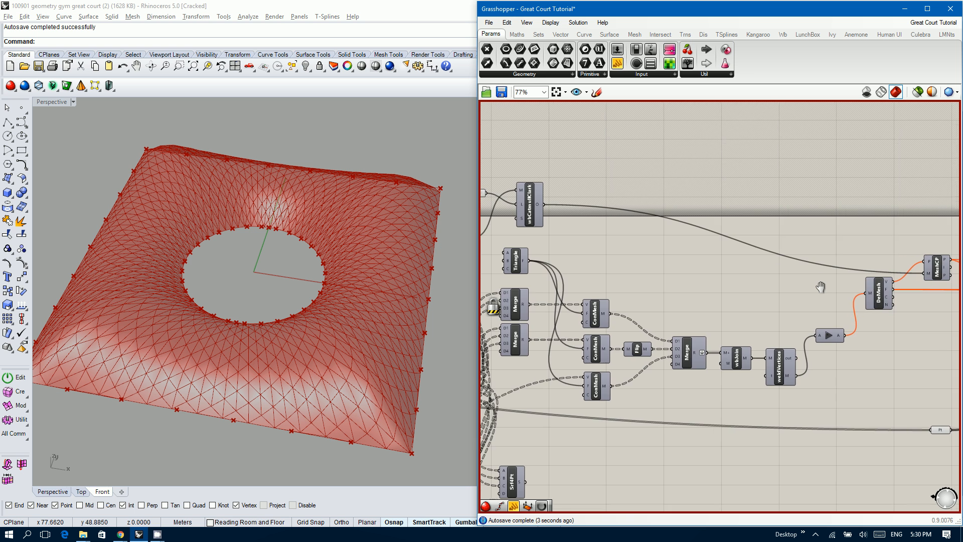
scroll(821, 279, down, 1)
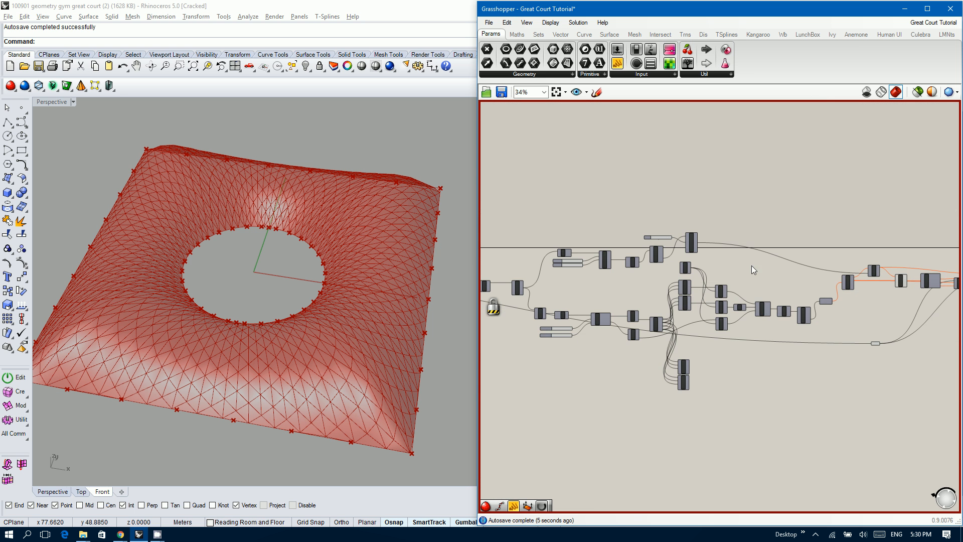
scroll(824, 279, up, 2)
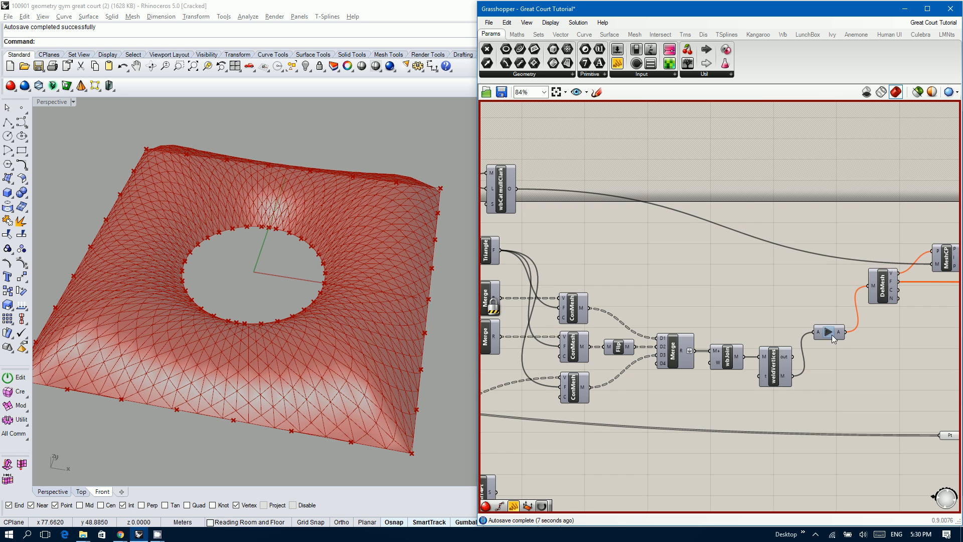
scroll(832, 335, up, 10)
click(740, 246)
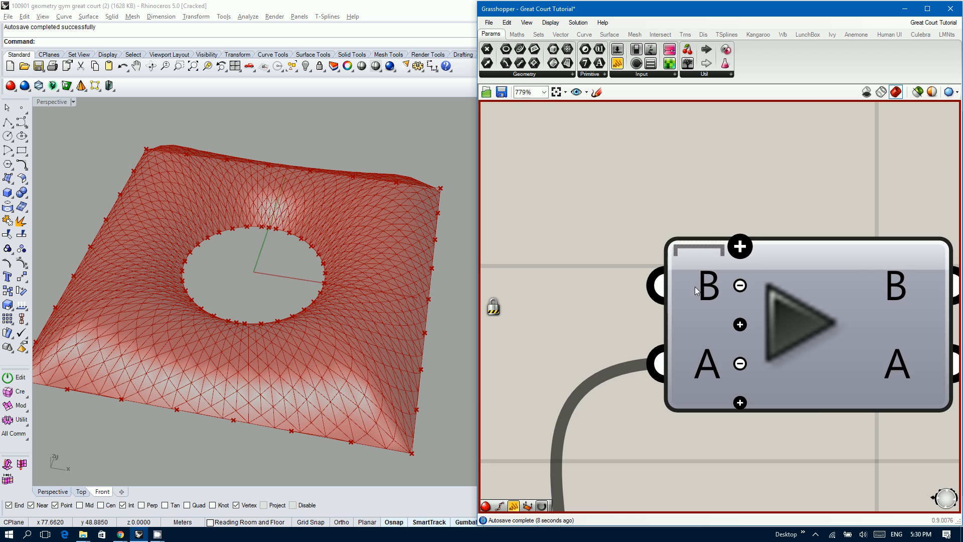
- Route the wbCatmullClark output through the Data Dam's B channel into MeshCP's M input
scroll(694, 287, down, 5)
scroll(669, 311, down, 2)
scroll(767, 296, down, 4)
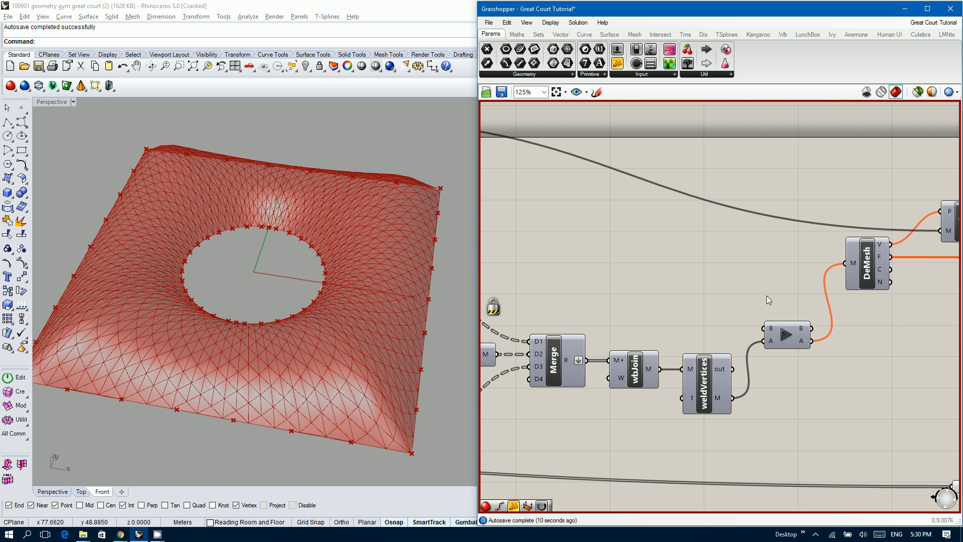
drag(541, 205, 922, 187)
scroll(808, 314, up, 4)
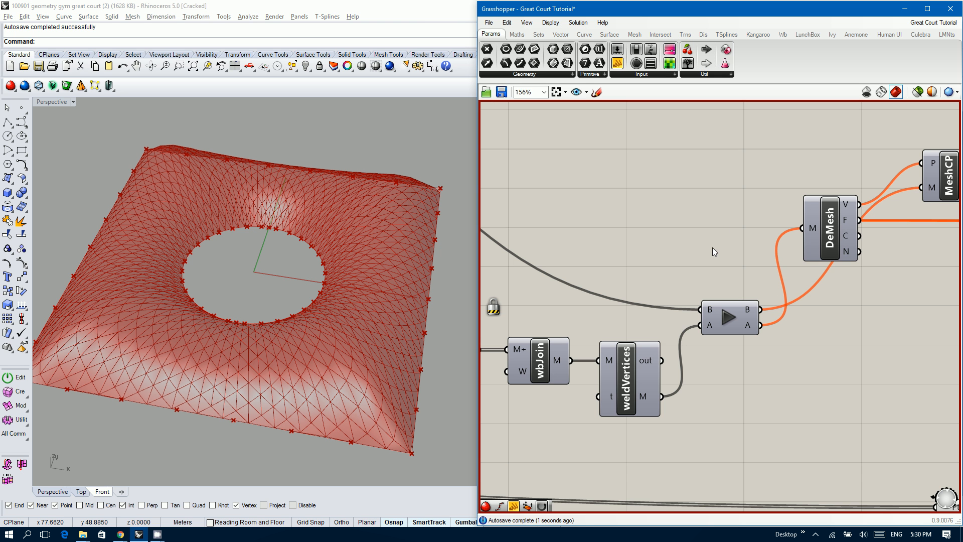
- Unlock the solver and release the pending data through the Data Dam
scroll(712, 248, down, 3)
right_drag(700, 251, 638, 260)
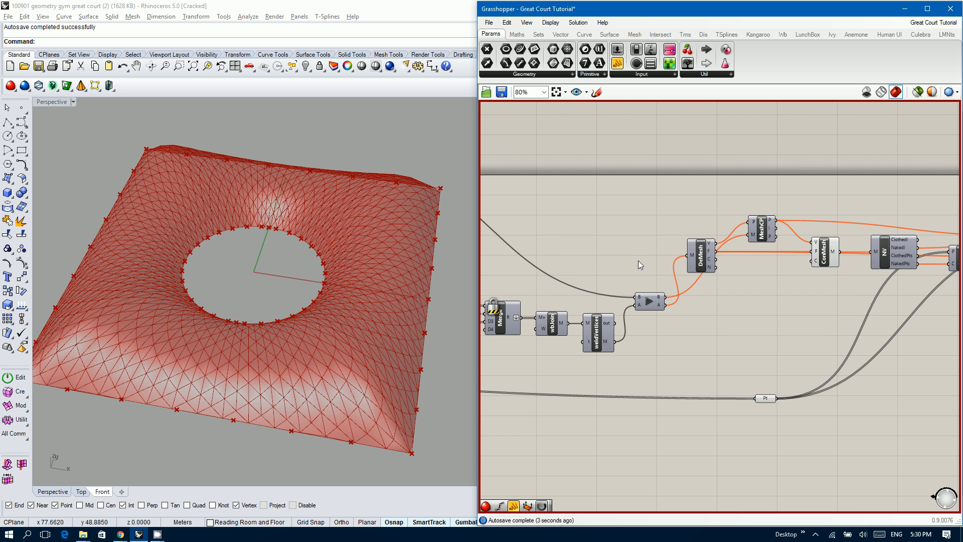
middle_click(650, 253)
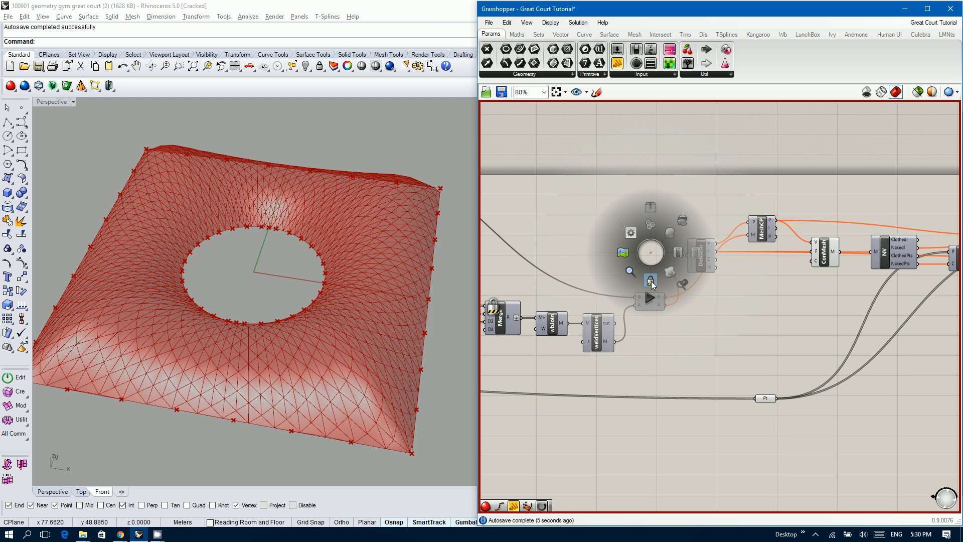
click(652, 305)
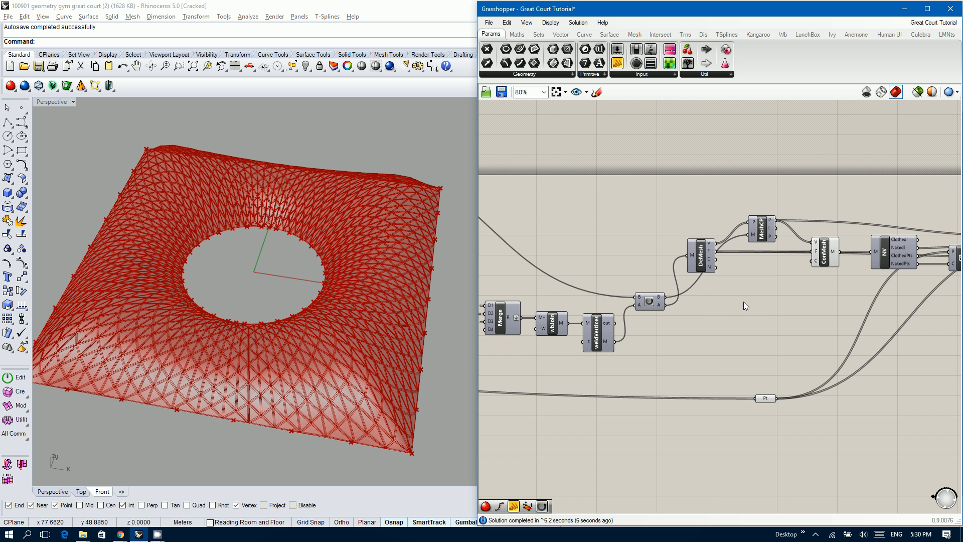
- Turn on the preview of the weldVertices component
scroll(797, 293, down, 5)
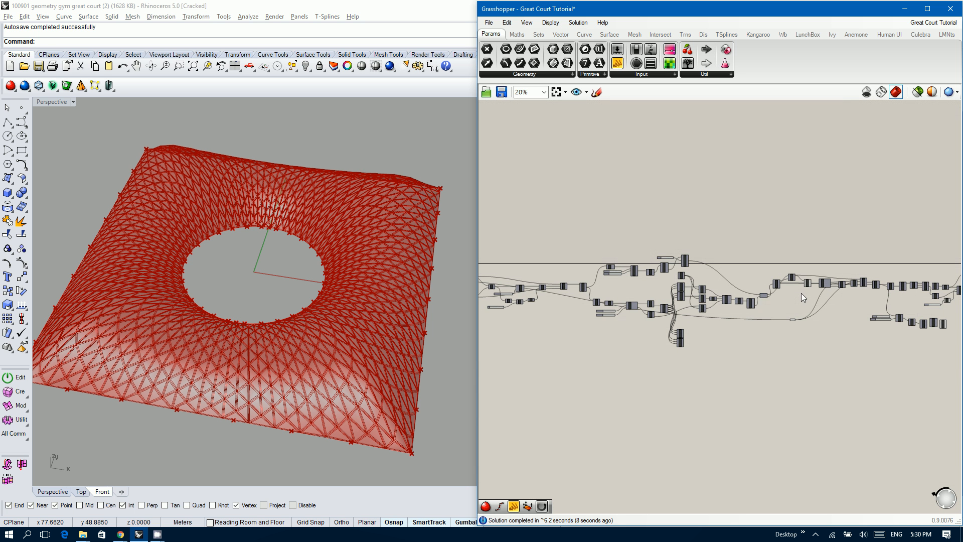
scroll(769, 288, up, 5)
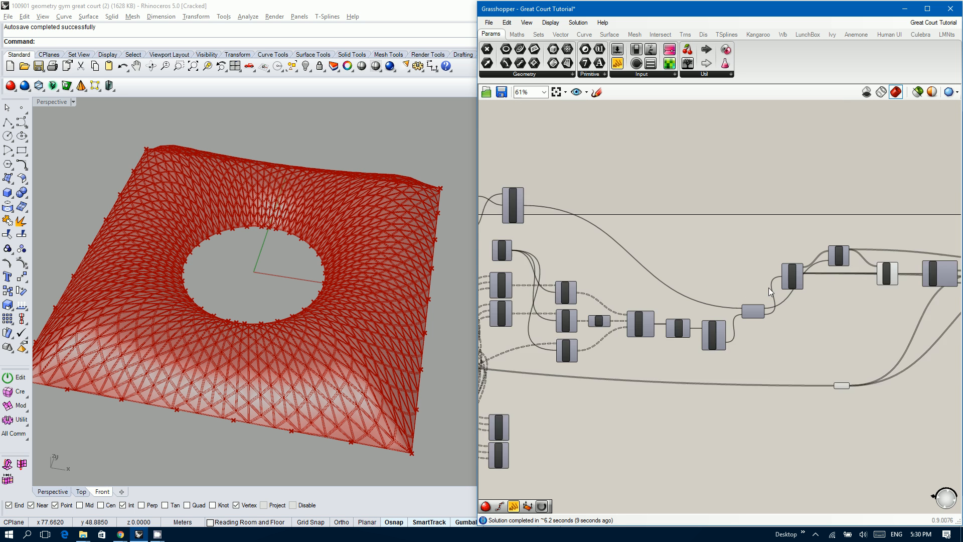
click(704, 346)
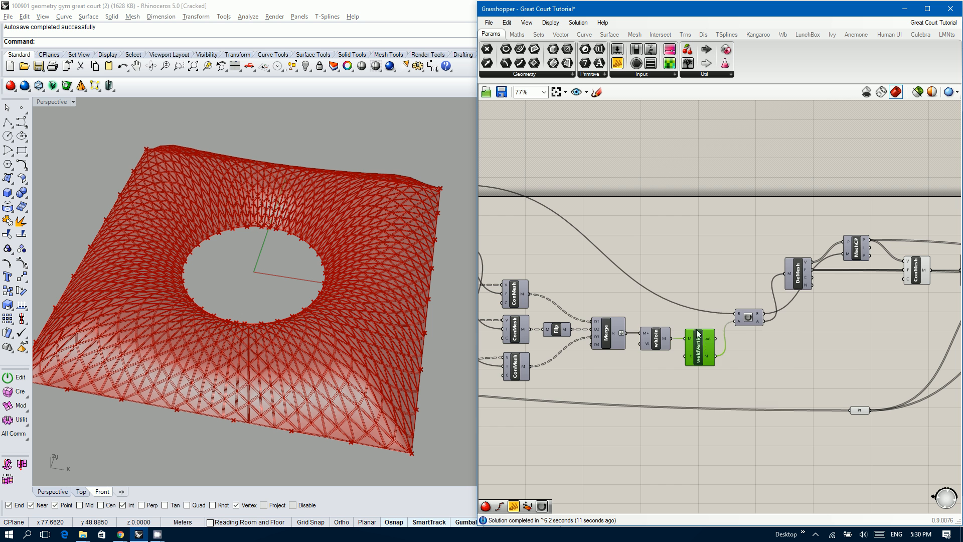
middle_click(693, 327)
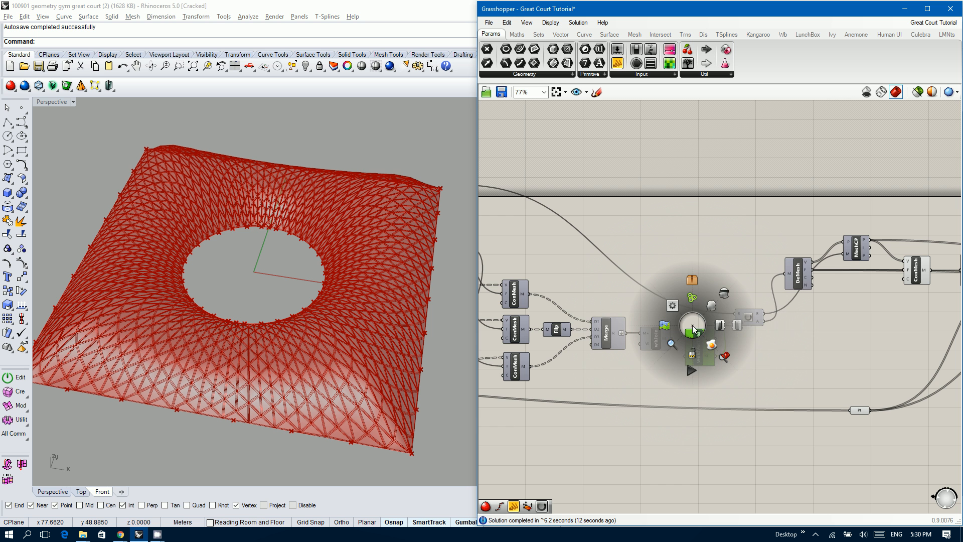
click(712, 305)
- Turn off the preview of the Neg component and the Srf4Pt component ending the wbFrame branch
scroll(567, 297, down, 5)
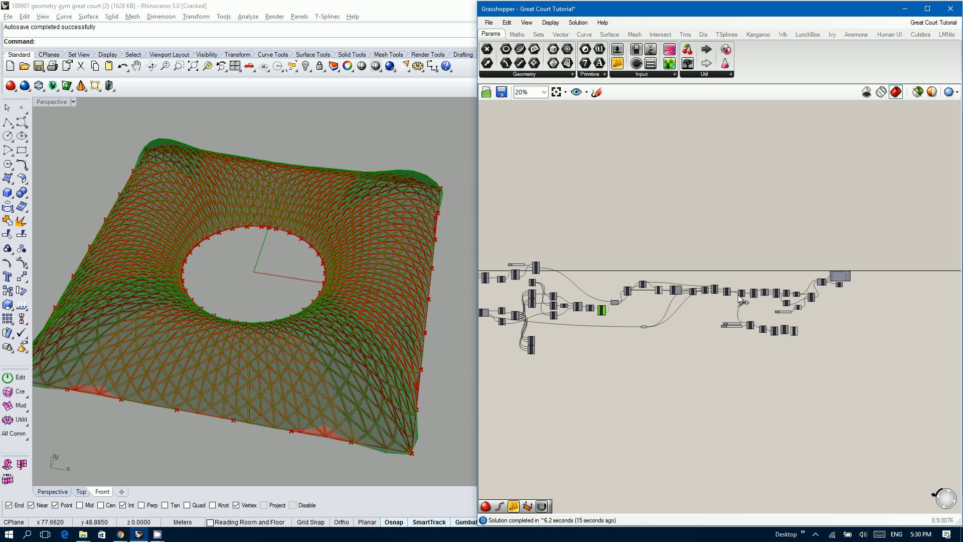
scroll(775, 290, up, 3)
scroll(838, 332, up, 2)
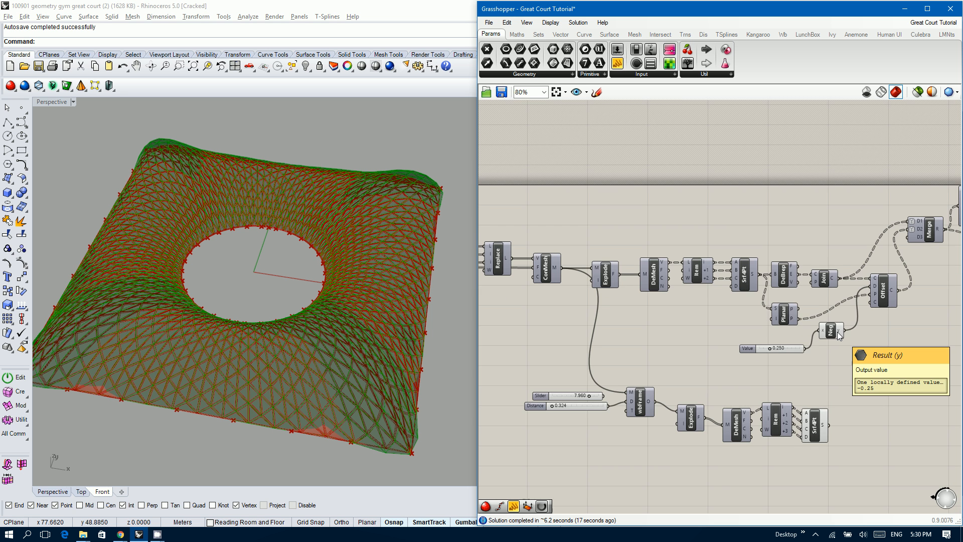
click(837, 333)
shift+click(815, 430)
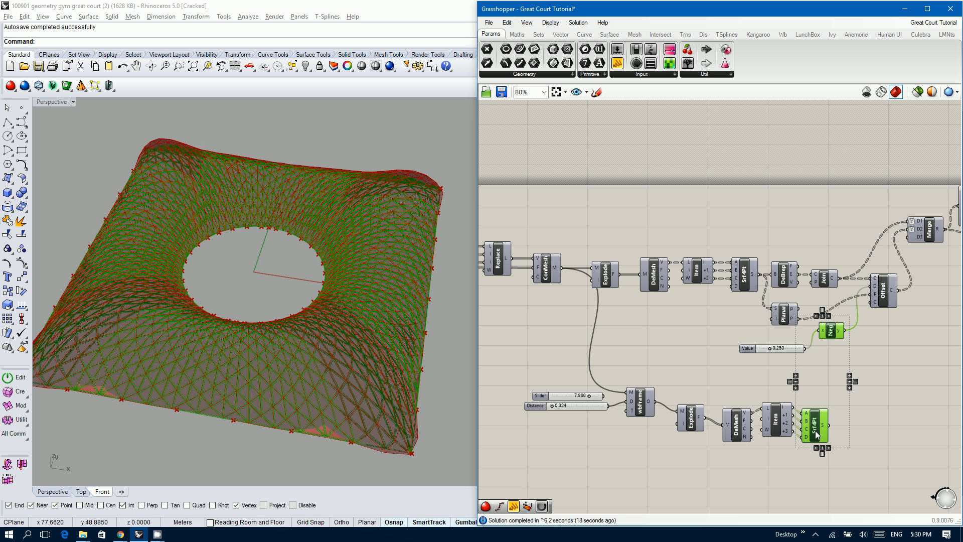
middle_click(814, 431)
click(846, 399)
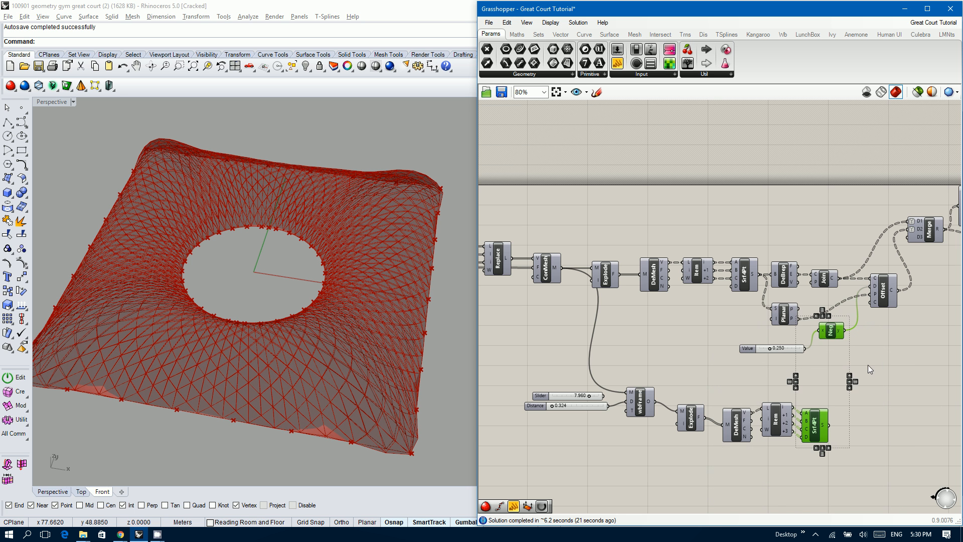
click(881, 357)
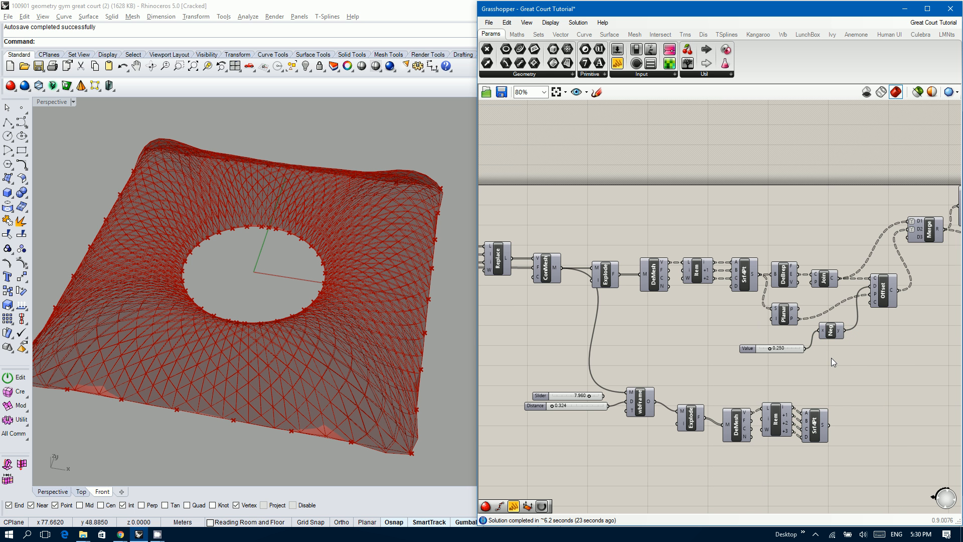
- Turn off the preview of the ConMesh component that feeds NV
scroll(831, 357, down, 5)
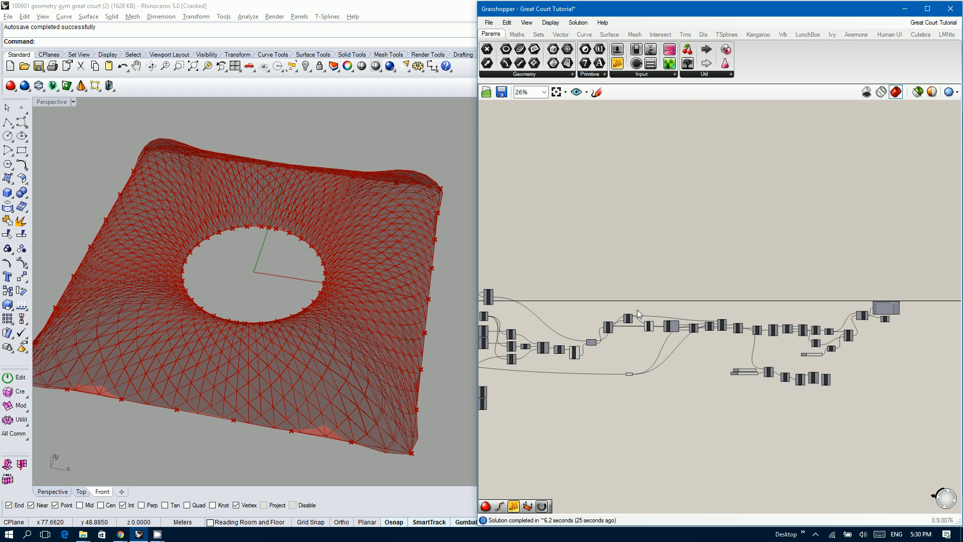
scroll(636, 310, up, 4)
click(666, 360)
middle_click(666, 360)
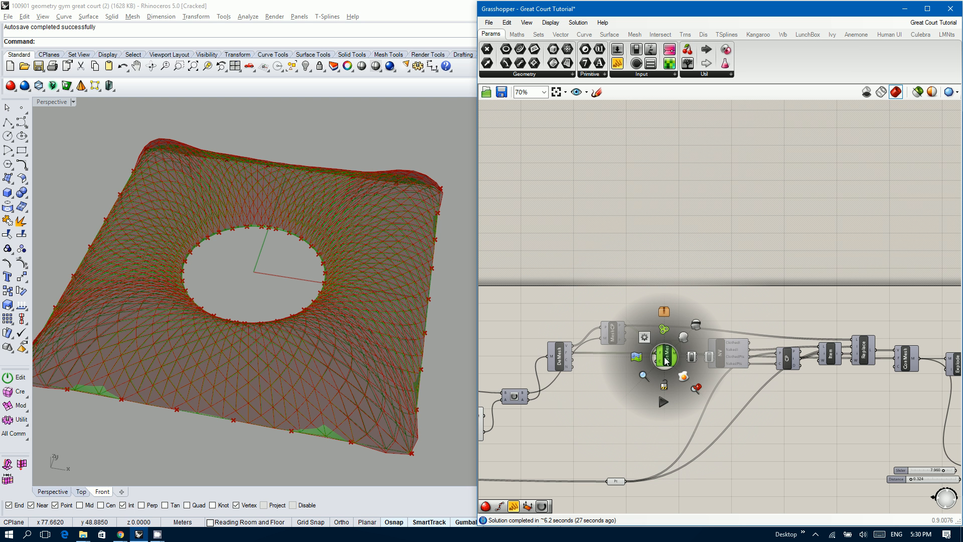
click(696, 327)
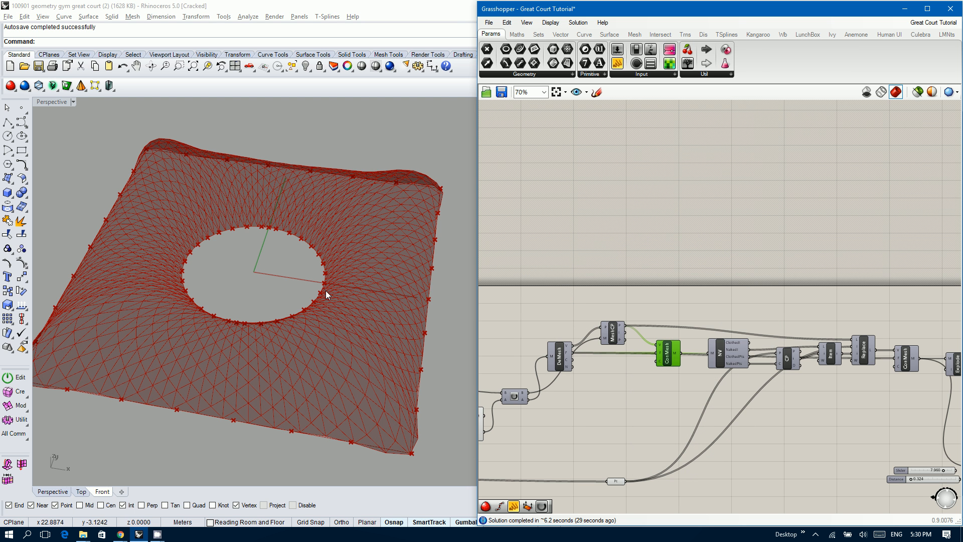
- Turn off the preview of the weldVertices component and turn on the preview of the component feeding it
right_drag(326, 294, 325, 301)
scroll(757, 282, down, 6)
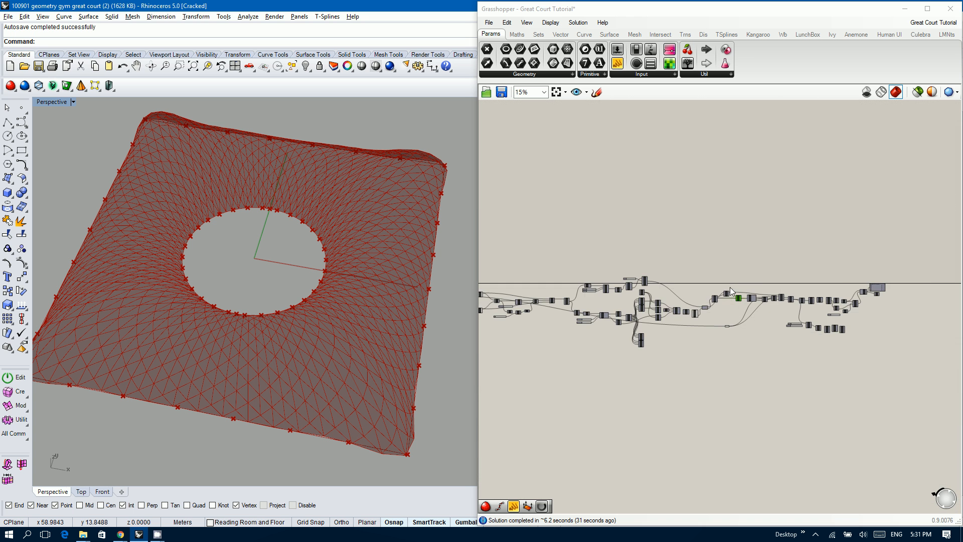
scroll(695, 308, up, 4)
click(691, 331)
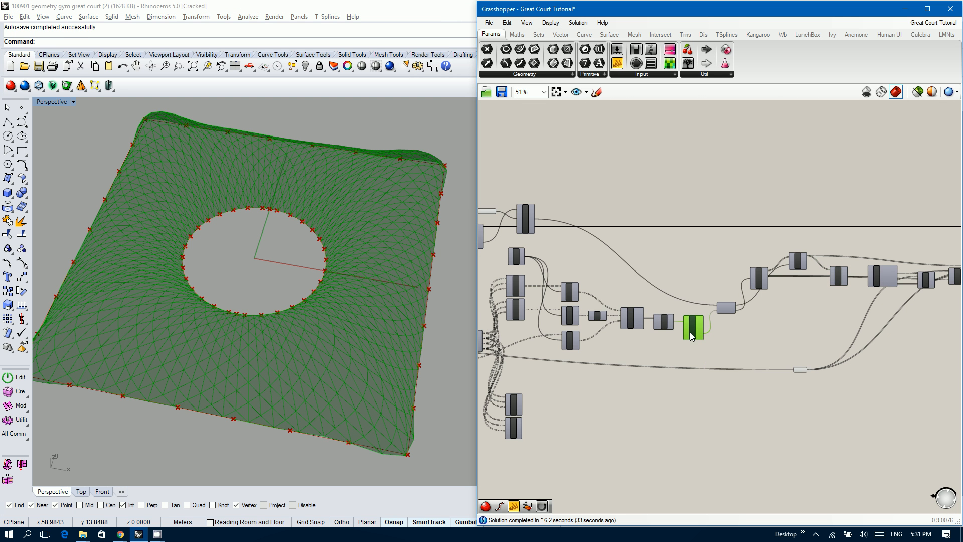
middle_click(691, 333)
click(721, 300)
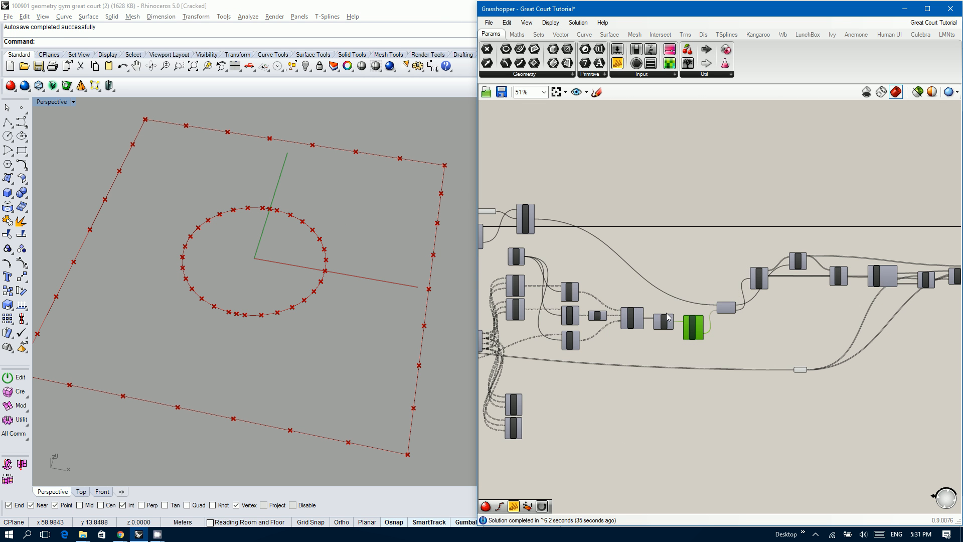
click(658, 316)
middle_click(657, 315)
click(659, 319)
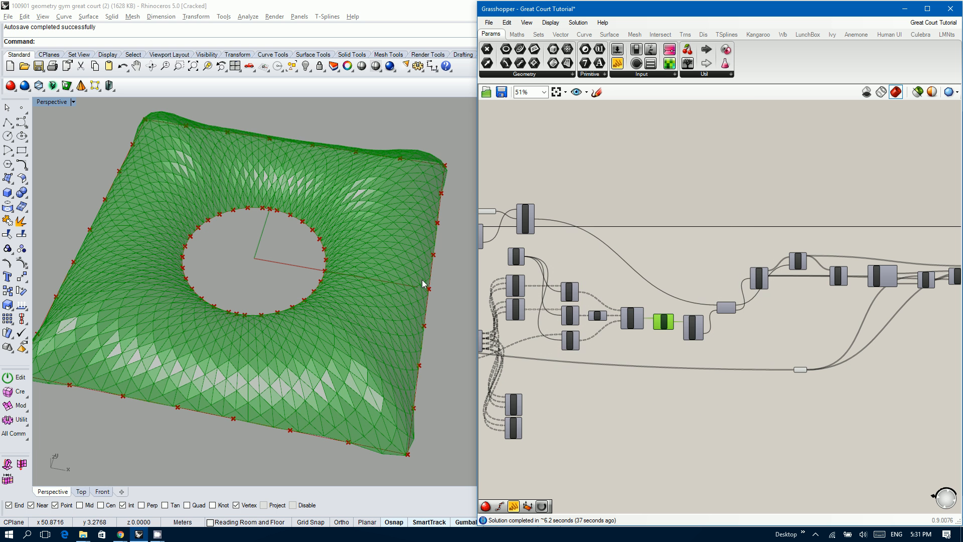
- Add a Rotate component beside the Arc component and connect the Arc's A output to its geometry input
right_drag(712, 264, 913, 270)
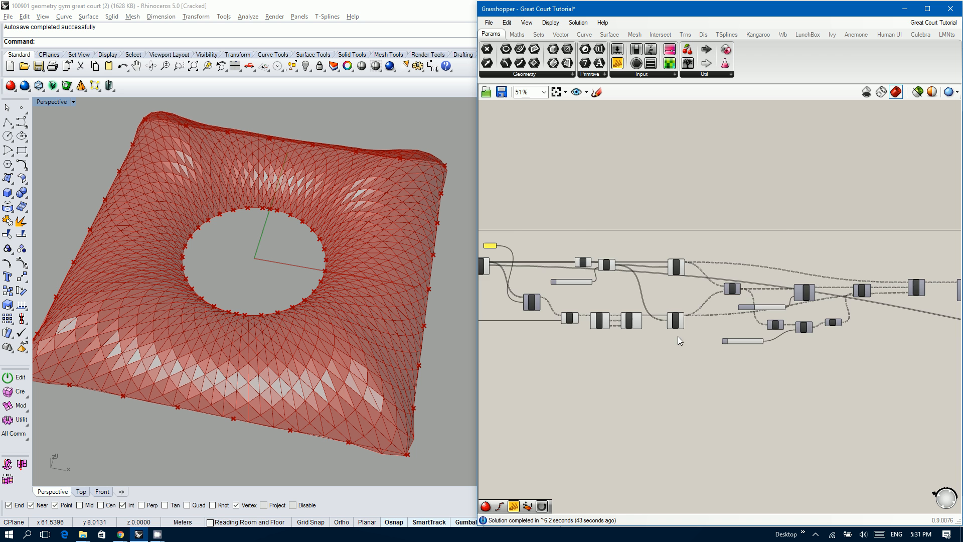
scroll(701, 329, up, 4)
scroll(700, 326, down, 3)
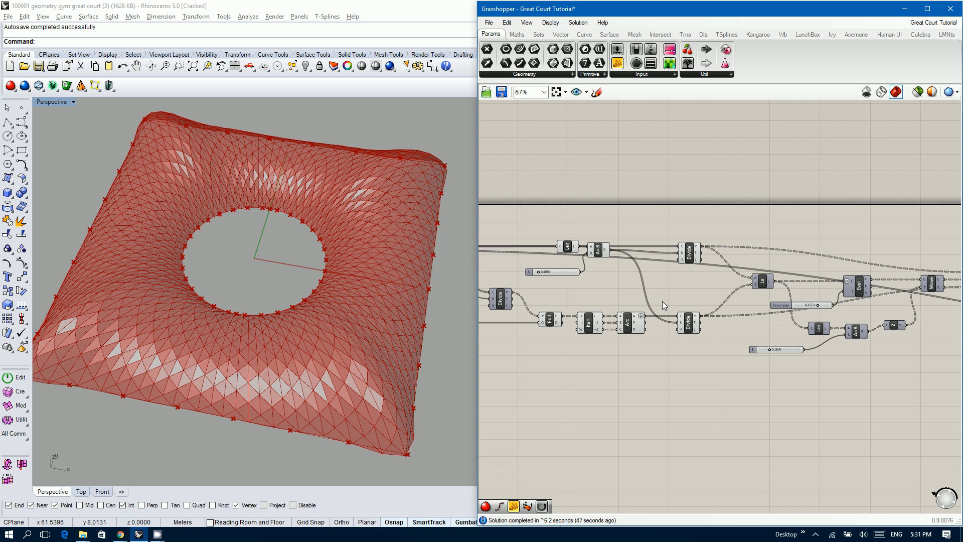
alt+drag(662, 301, 796, 282)
scroll(682, 323, up, 1)
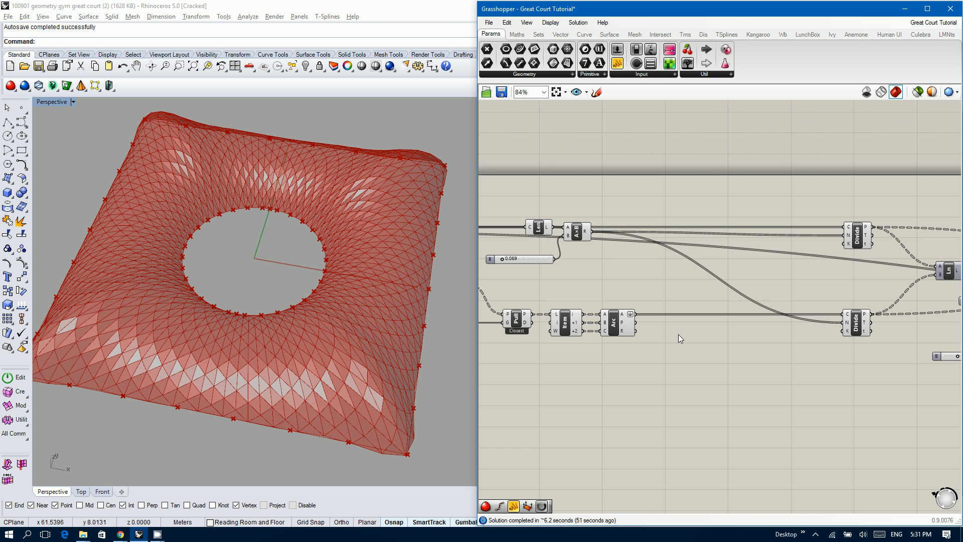
double_click(679, 344)
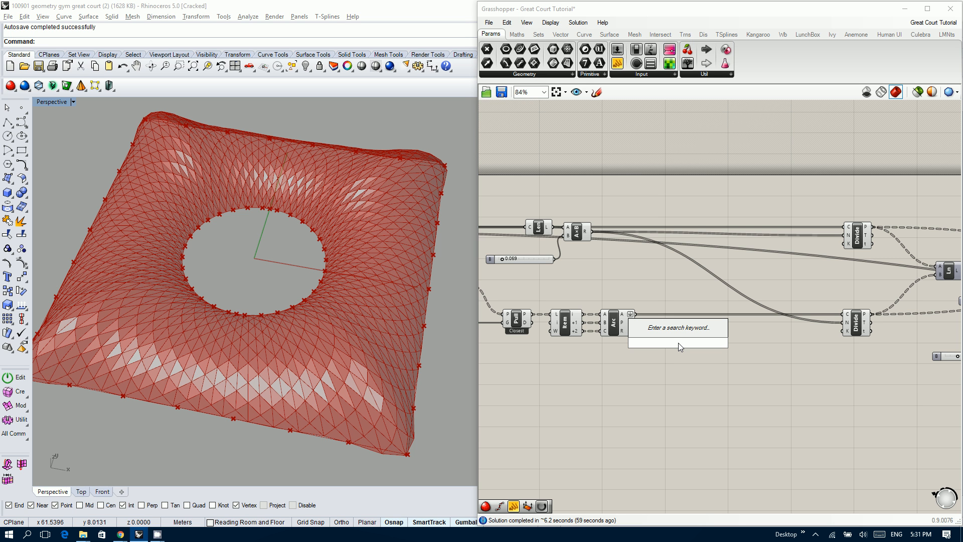
text(rota)
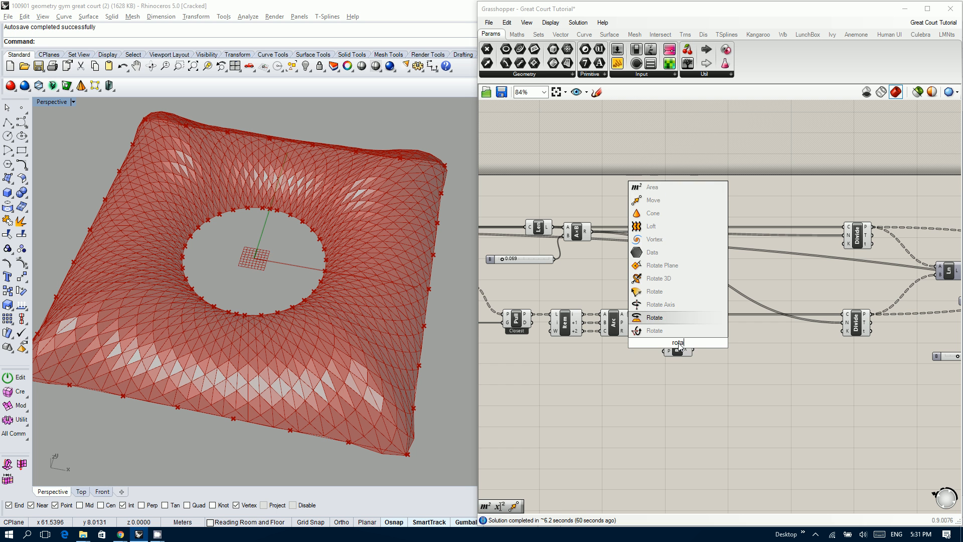
click(644, 317)
drag(636, 314, 671, 323)
- Switch to the maximized Top view and examine the roof's circular opening from above
right_drag(276, 264, 292, 303)
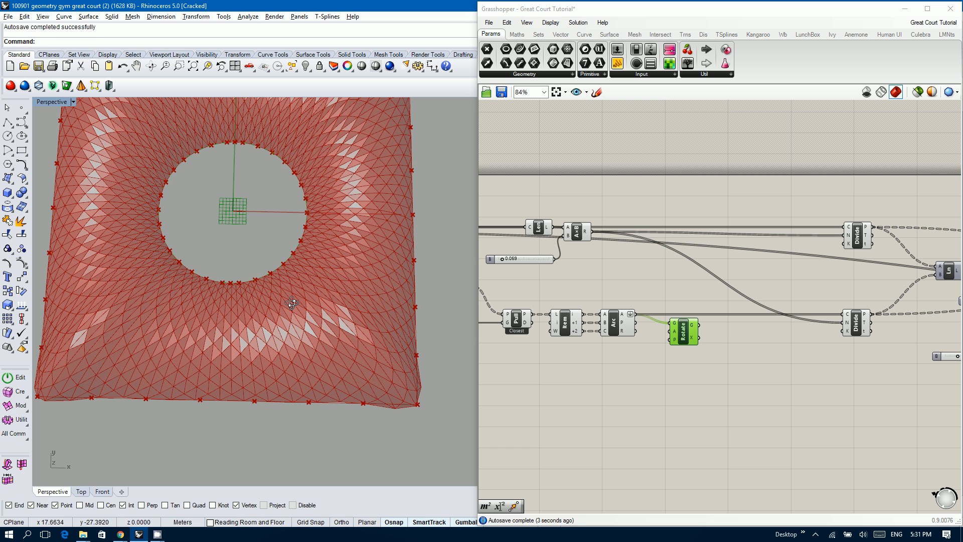
key(ctrl+F1)
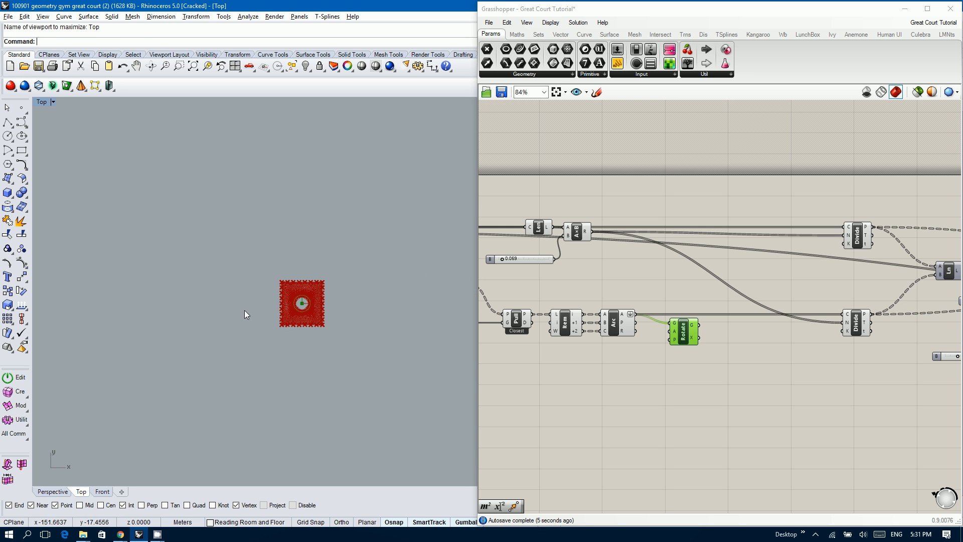
scroll(299, 305, up, 10)
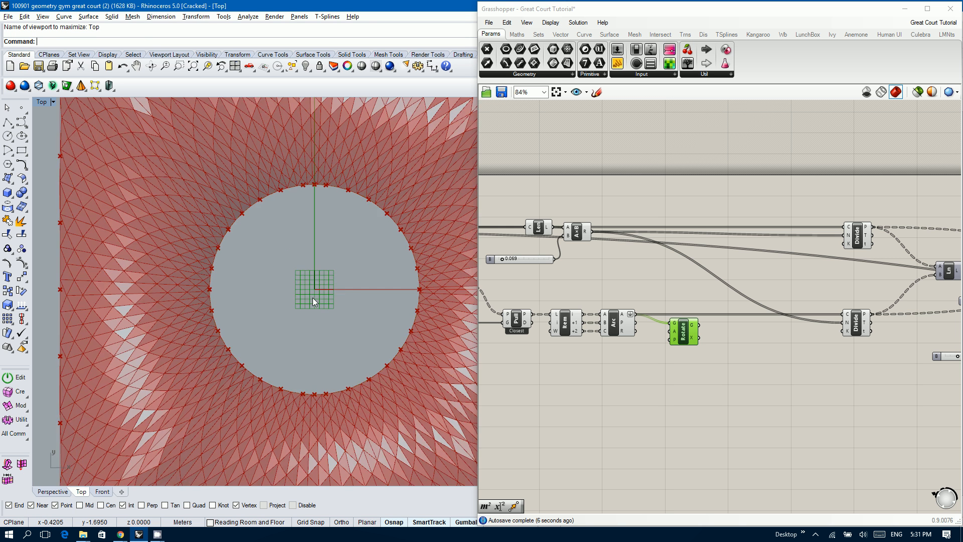
scroll(313, 298, up, 3)
scroll(313, 298, down, 2)
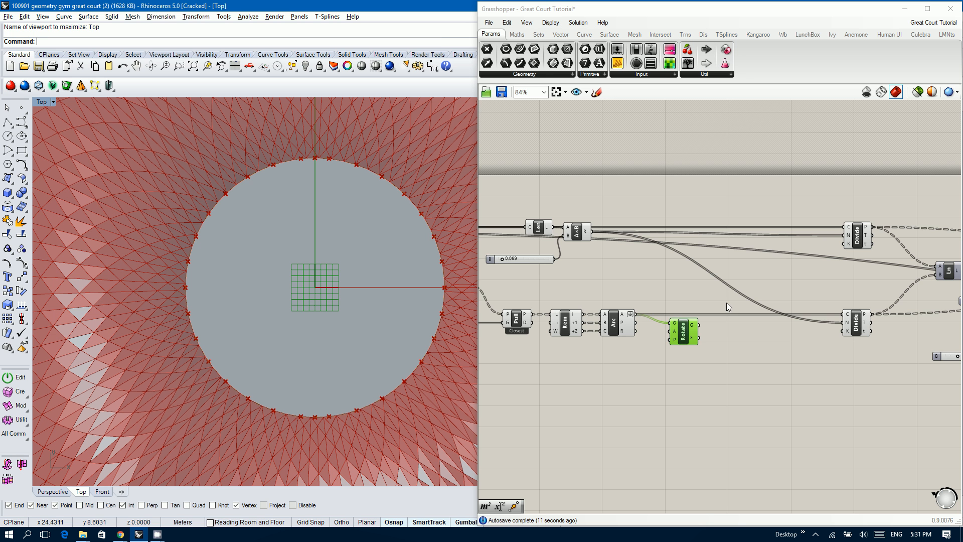
- Add an Area component below the lower DeBrep and connect the lower Brep parameter to its geometry input
scroll(726, 304, down, 5)
scroll(652, 318, up, 5)
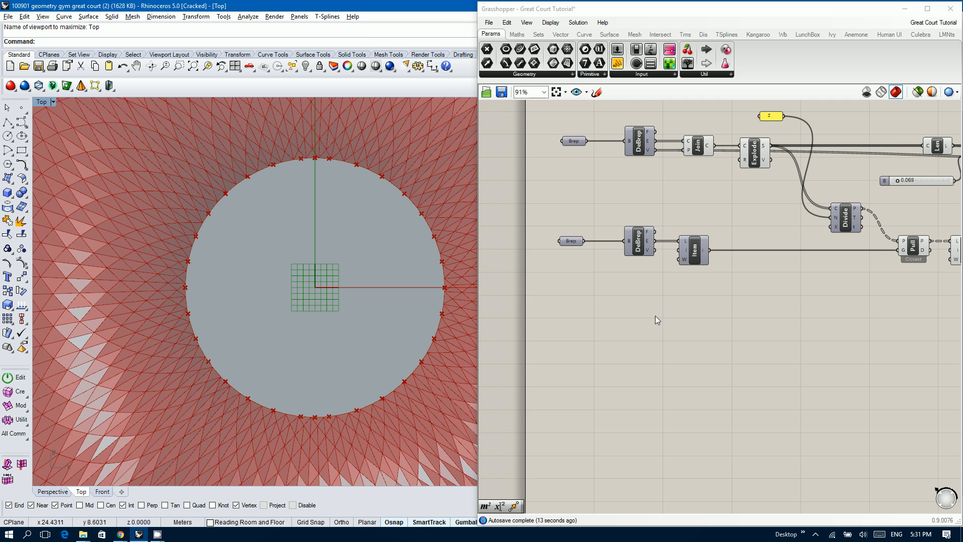
double_click(664, 315)
text(area)
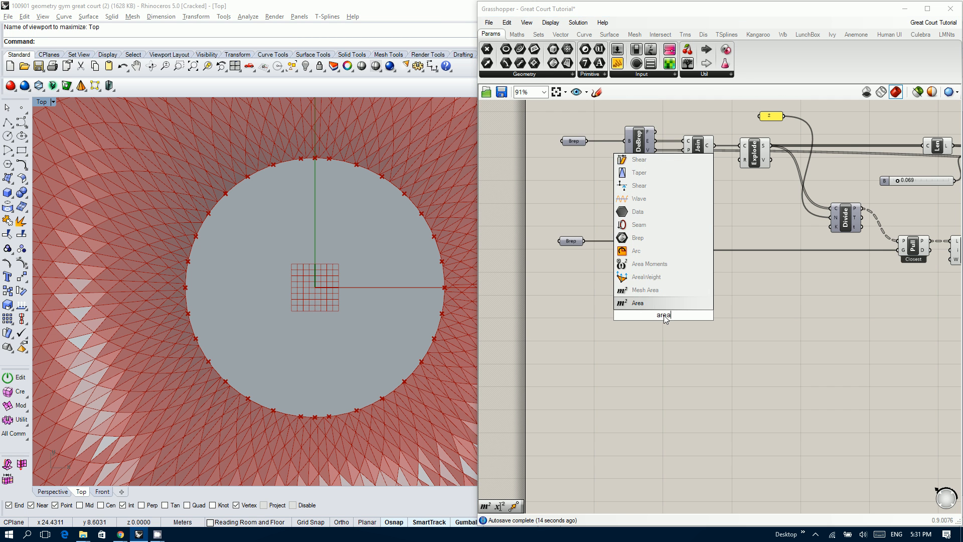
text( centr)
key(Up)
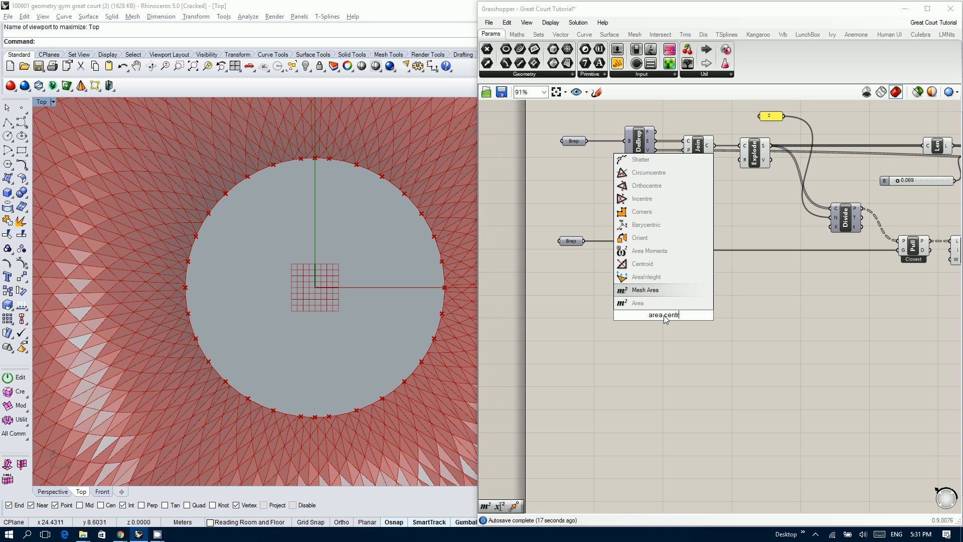
key(Up)
key(Down)
key(Down)
key(Return)
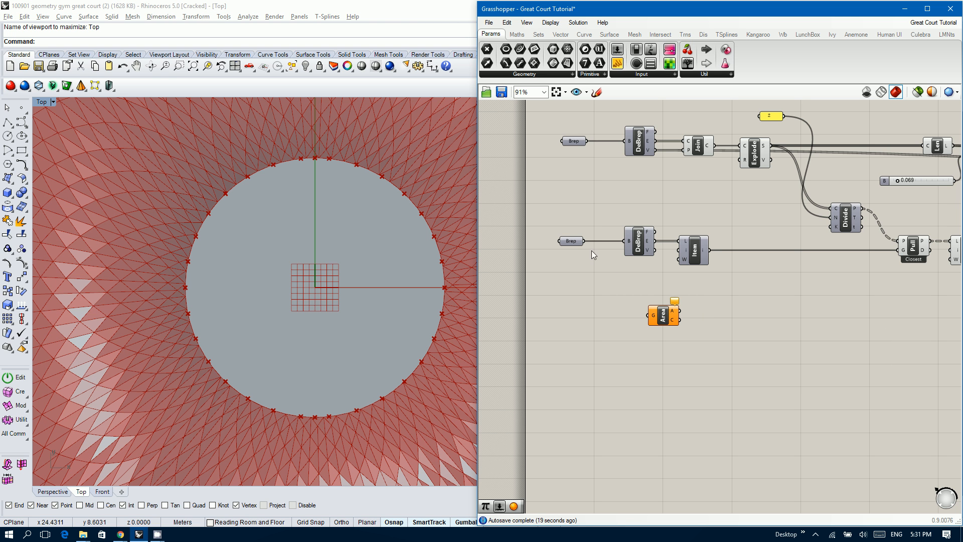
drag(646, 306, 651, 311)
- Connect the Area's centroid output to the Rotate's P input and shift the Rotate component slightly away from the Arc
right_drag(723, 296, 577, 289)
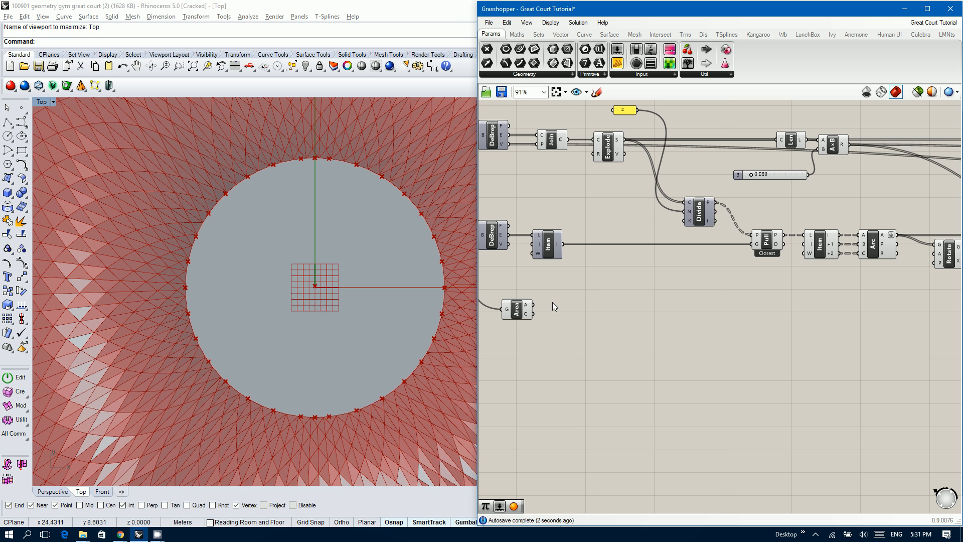
drag(533, 314, 933, 263)
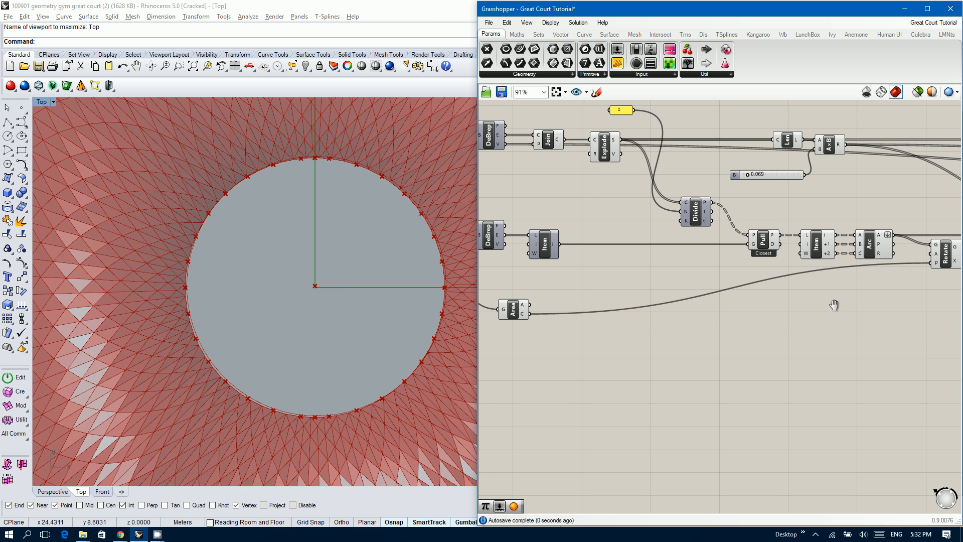
right_drag(828, 301, 705, 315)
scroll(773, 267, up, 3)
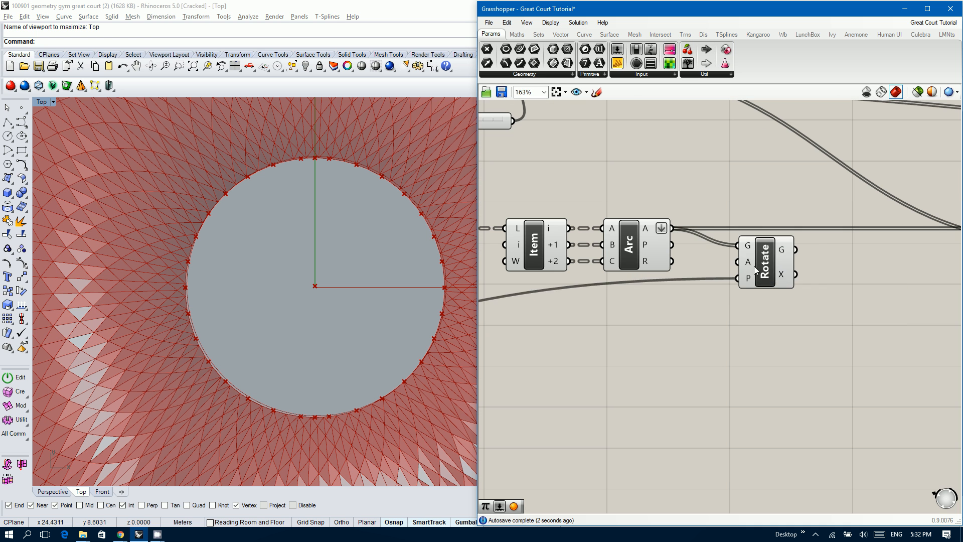
drag(769, 267, 798, 284)
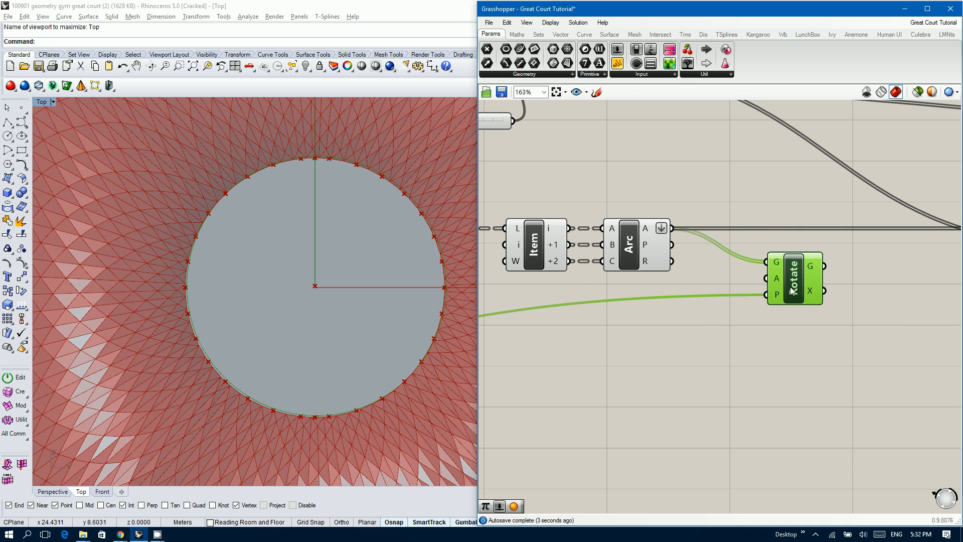
- Add a Pi component below the Arc and connect its output to the Rotate's angle input
click(674, 356)
double_click(674, 357)
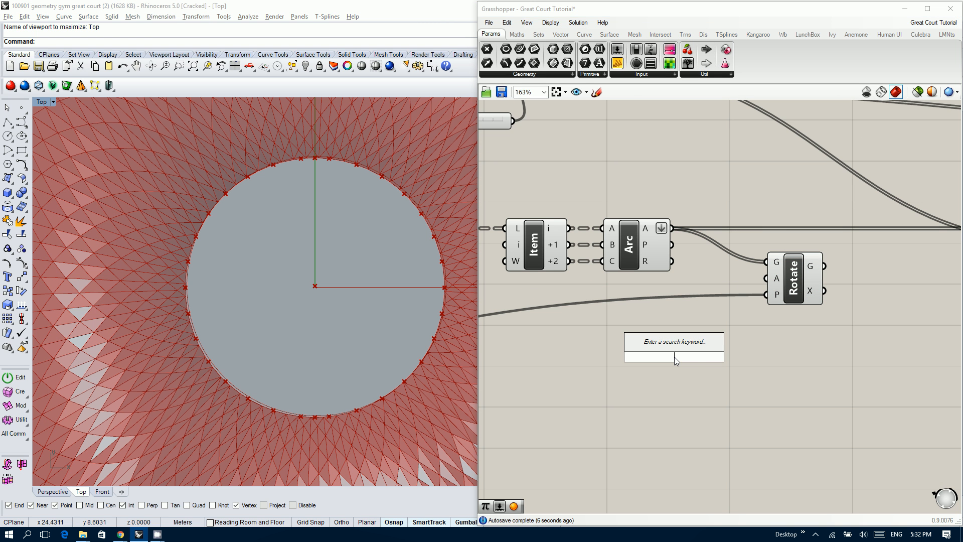
text(pi)
key(Return)
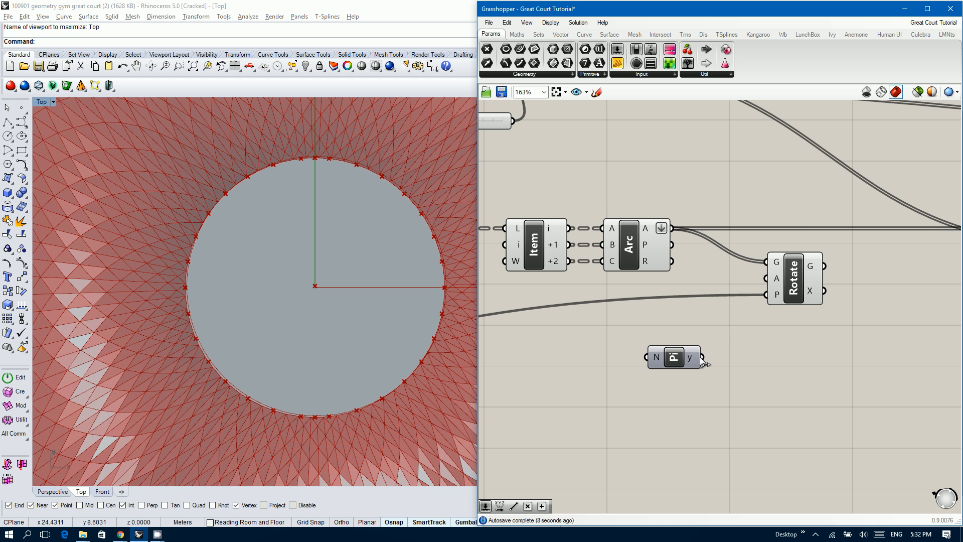
drag(701, 357, 766, 277)
- Place a 0.250 number slider beside the Pi component and connect it to the Pi's N input
right_drag(660, 333, 733, 324)
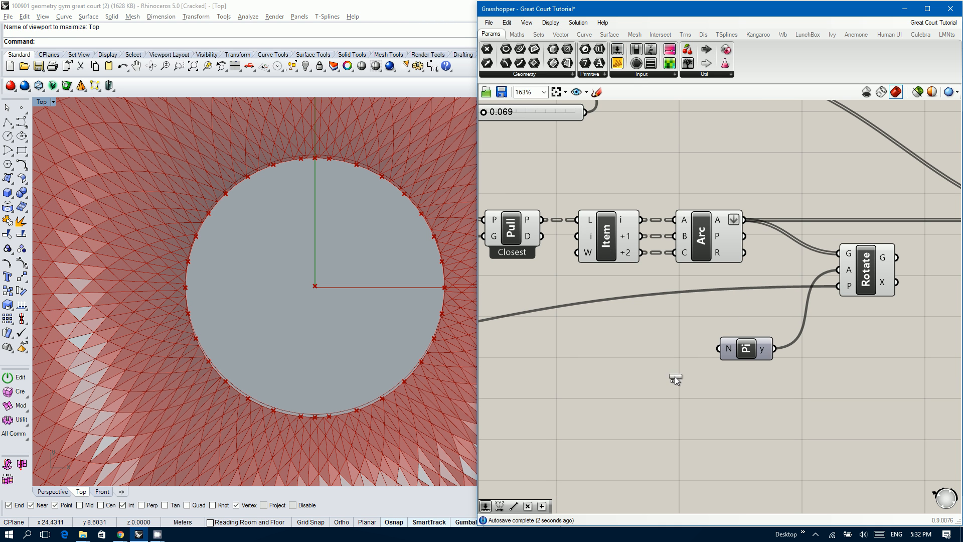
click(603, 348)
drag(672, 348, 718, 349)
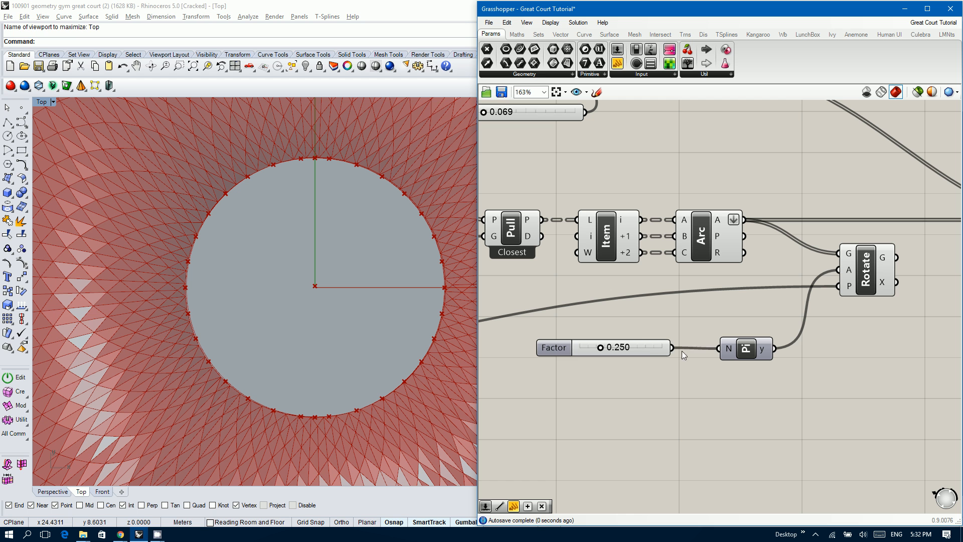
click(647, 348)
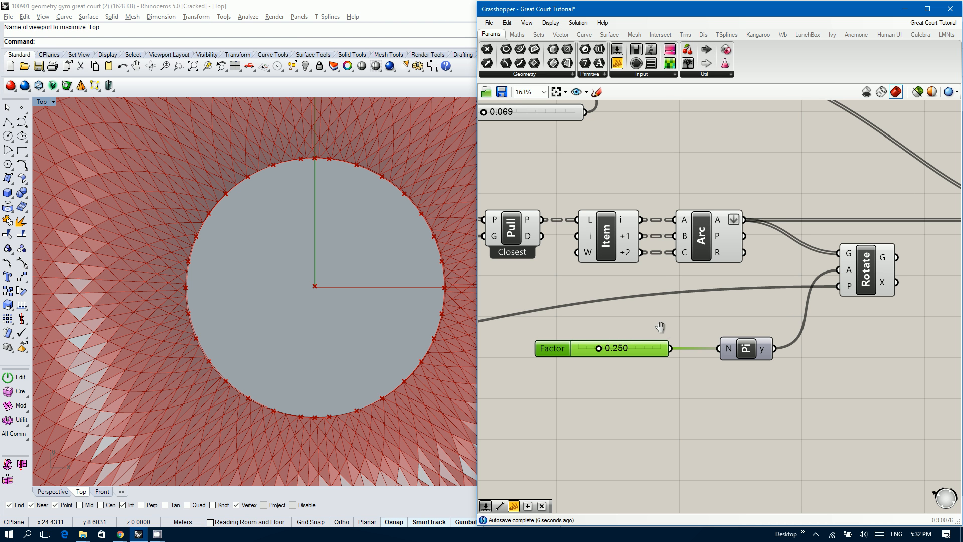
right_drag(666, 328, 631, 302)
- Set the Factor slider feeding the Pi component to 0.5
scroll(656, 327, down, 2)
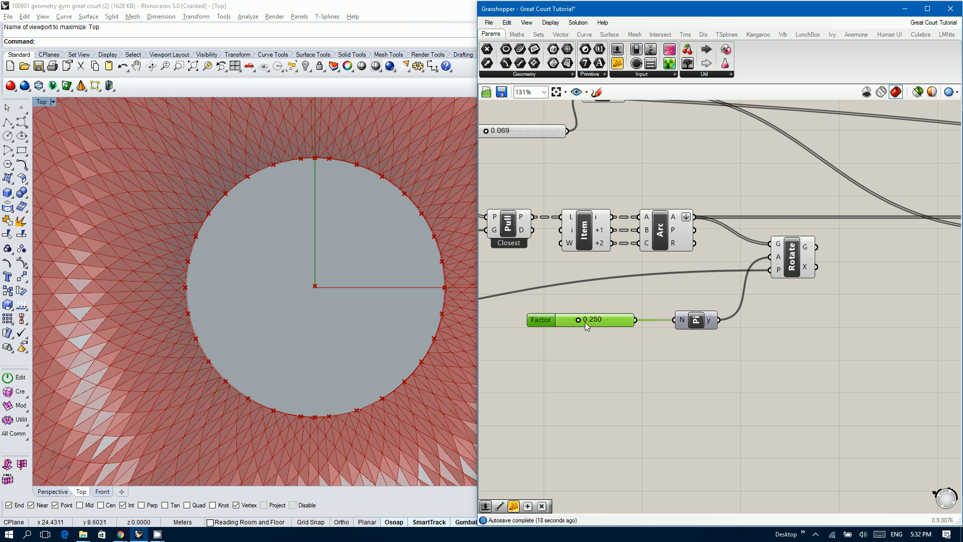
scroll(585, 322, up, 2)
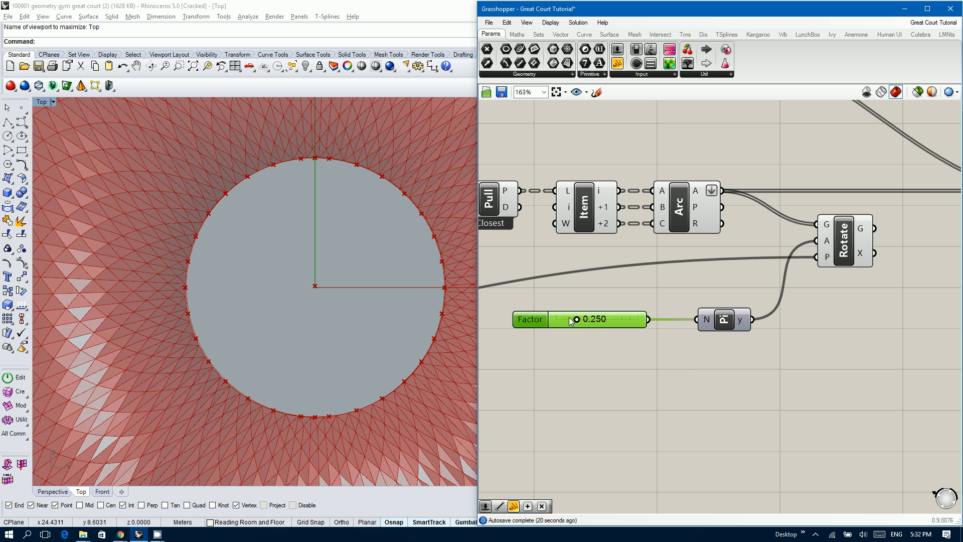
double_click(607, 316)
text(0.5)
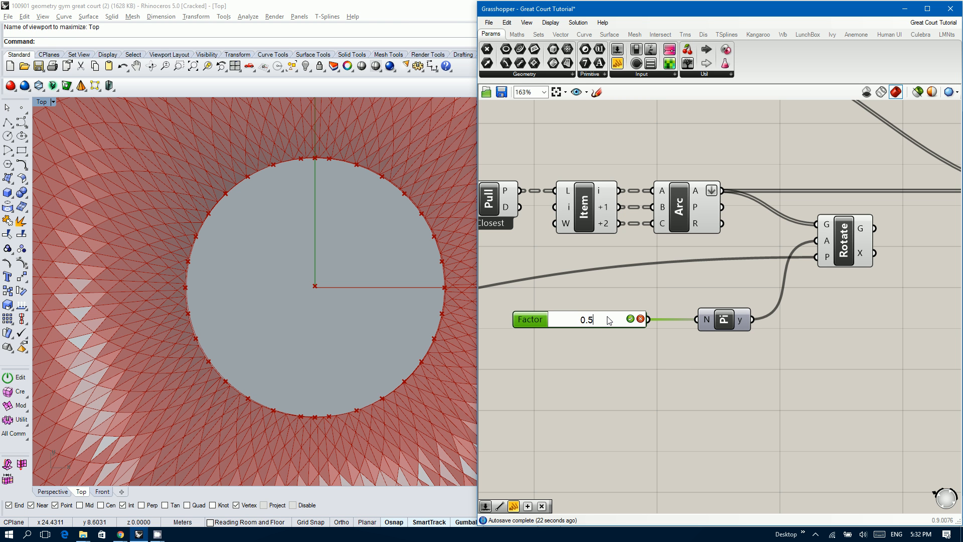
key(Return)
- Connect the Rotate's geometry output to the lower Divide's C input, replacing the direct wire from the Arc
scroll(617, 314, down, 3)
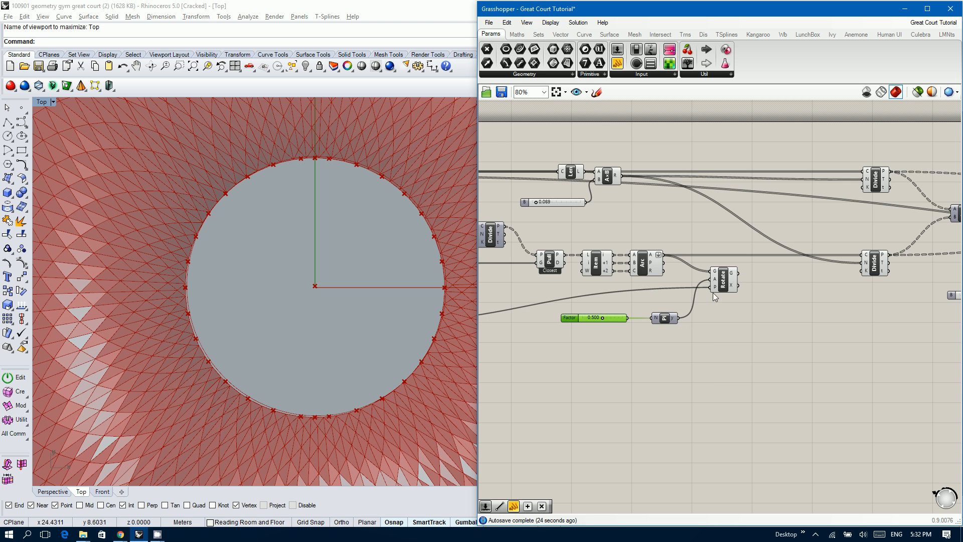
scroll(811, 291, up, 3)
scroll(582, 215, down, 2)
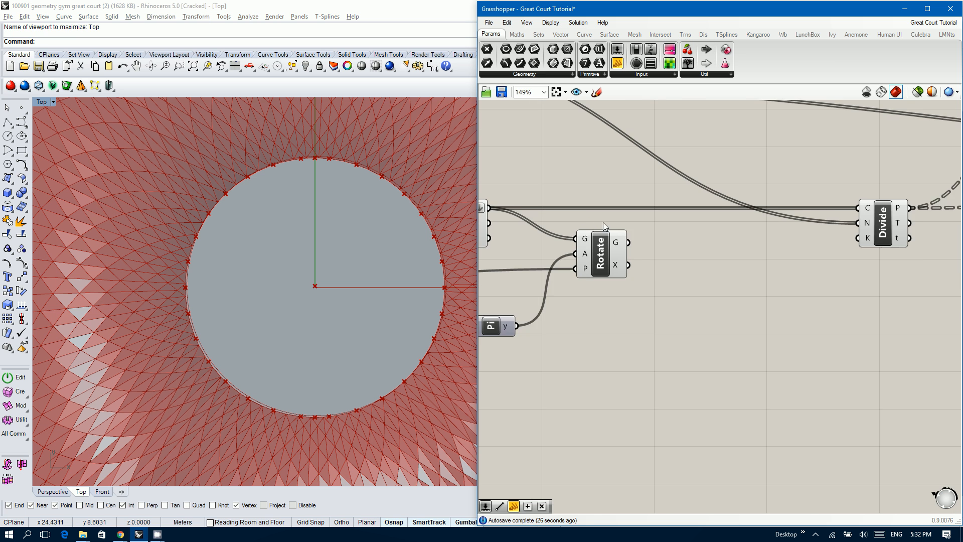
right_drag(625, 237, 644, 255)
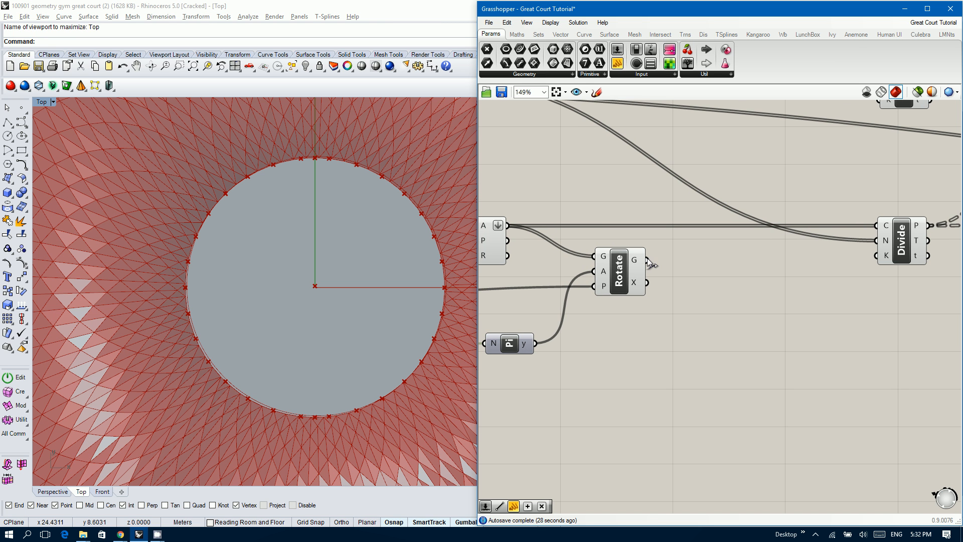
drag(647, 257, 866, 225)
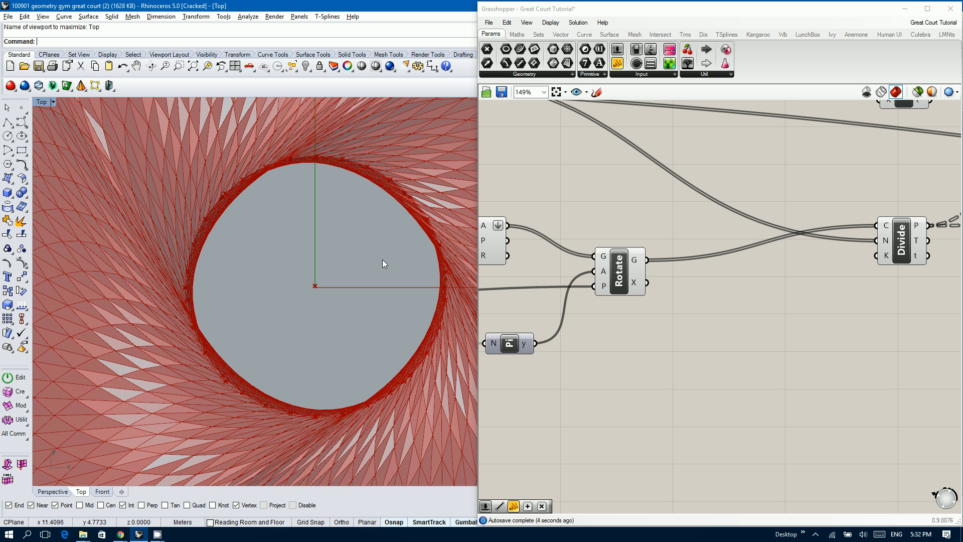
- Switch to the Perspective view and examine the whole roof mesh from an oblique angle
key(ctrl+F4)
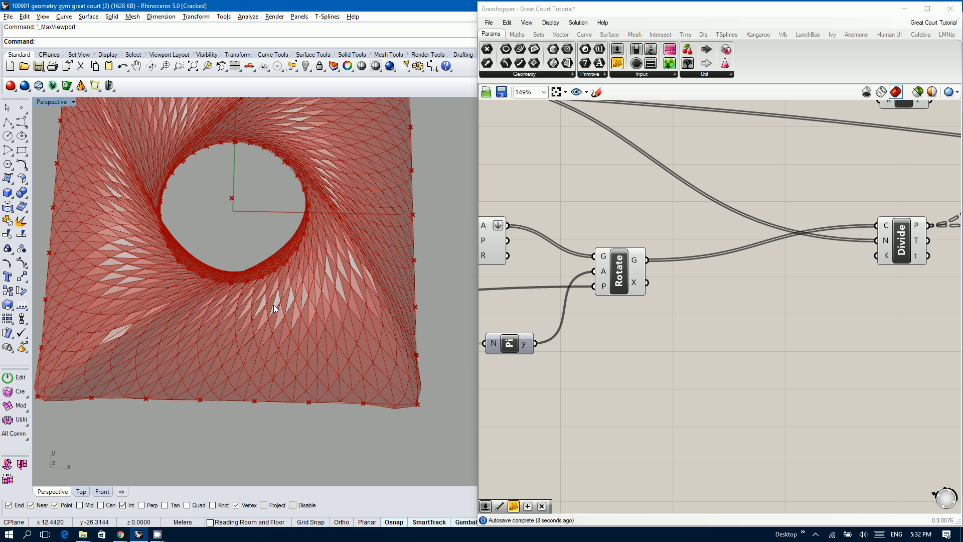
right_drag(274, 313, 249, 260)
scroll(250, 259, down, 5)
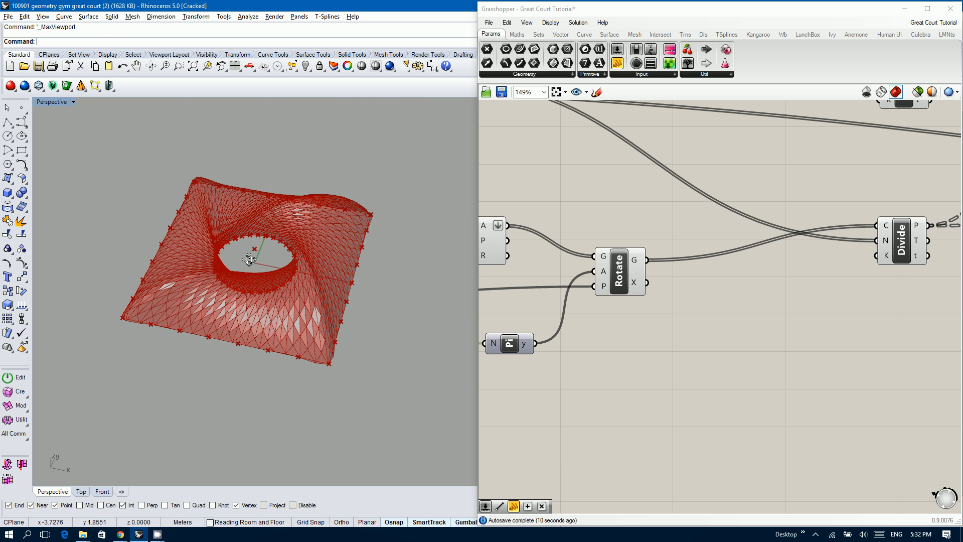
- Try the Factor slider feeding the Pi component at 1.000
mouse_move(250, 259)
right_down()
mouse_move(275, 296)
mouse_move(297, 220)
mouse_move(257, 258)
right_up()
scroll(257, 258, up, 5)
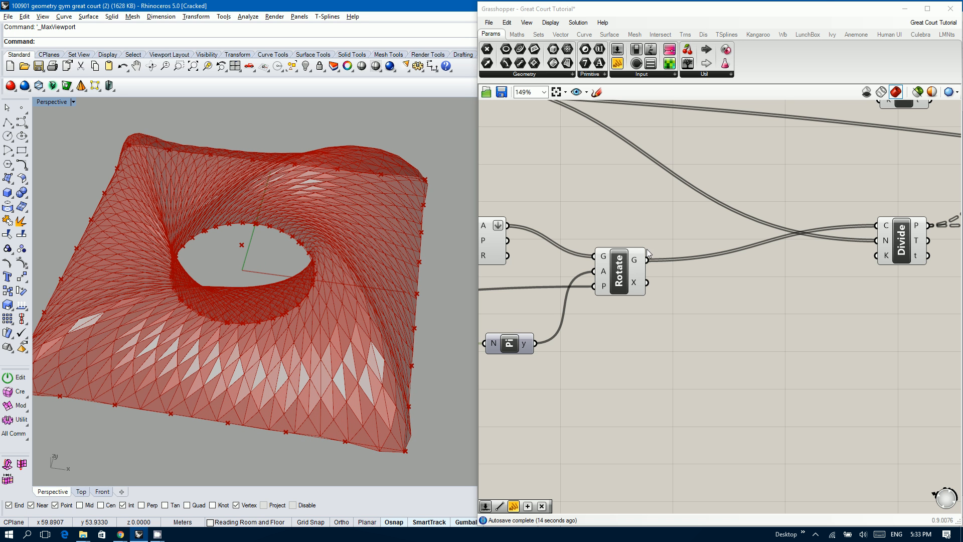
right_drag(612, 215, 857, 209)
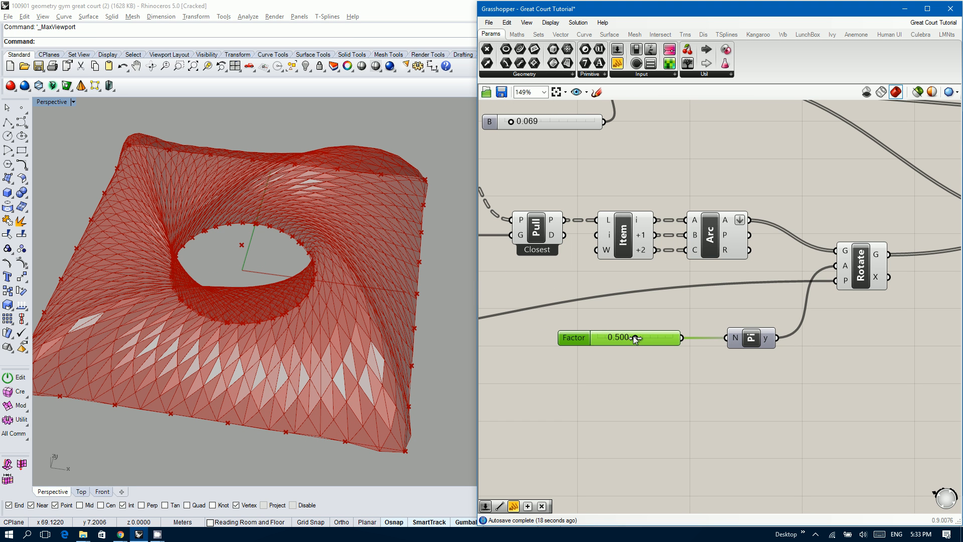
drag(633, 335, 678, 338)
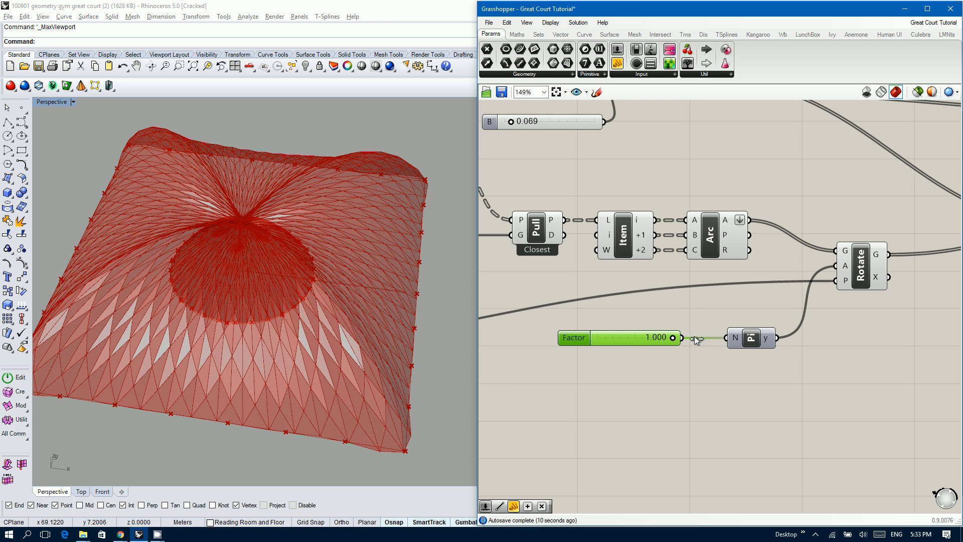
- Set the Factor slider feeding the Pi component to 0.25
double_click(626, 339)
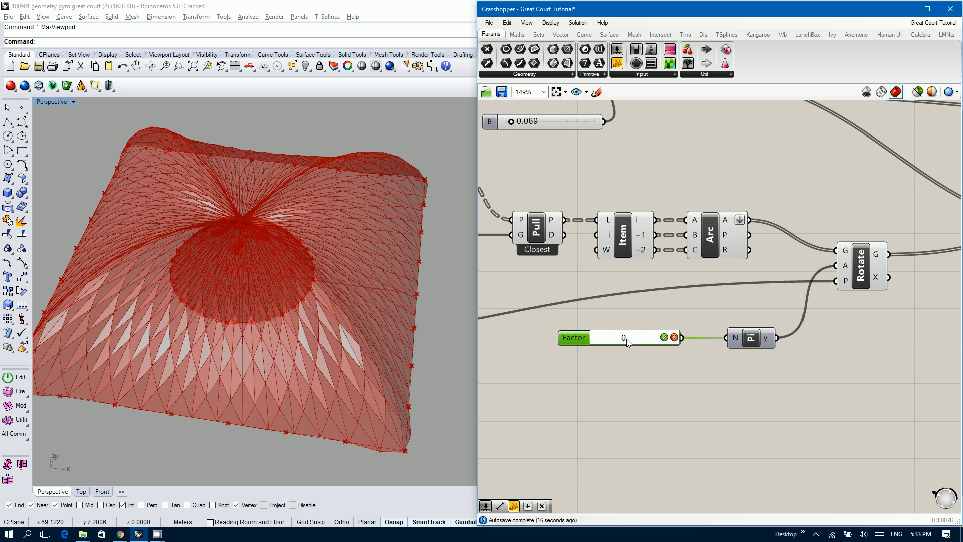
text(0.25)
key(Return)
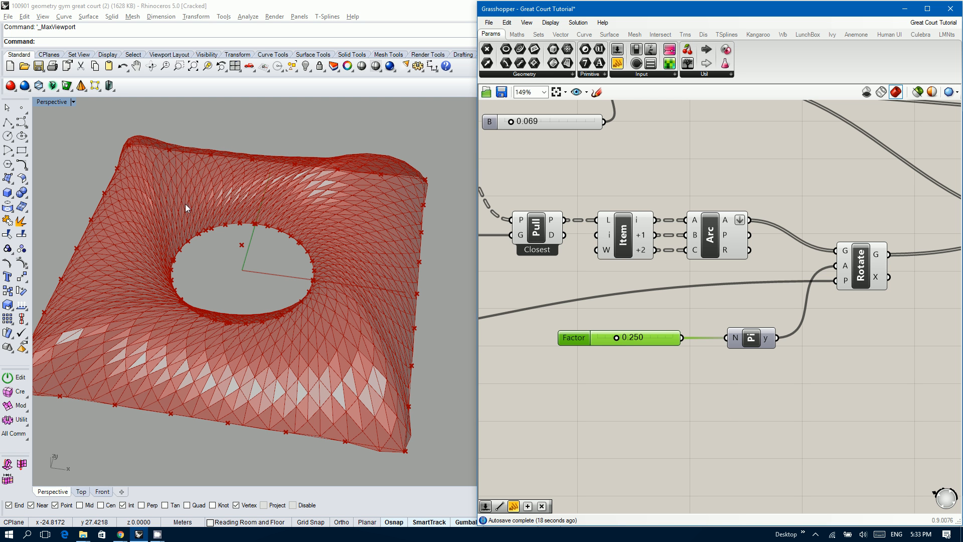
drag(293, 294, 277, 327)
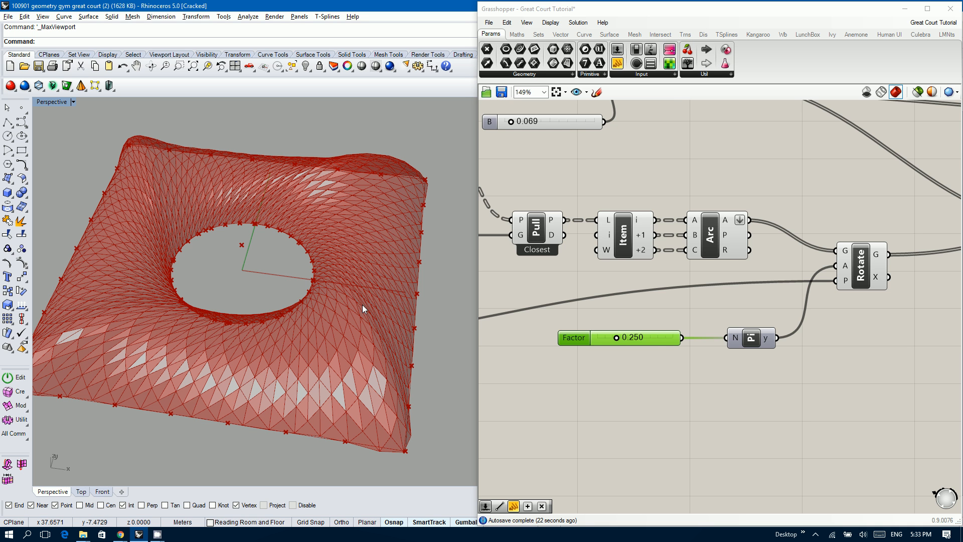
- Add a Radians component to the canvas and place it directly beneath the Pi component
scroll(651, 345, down, 2)
double_click(684, 389)
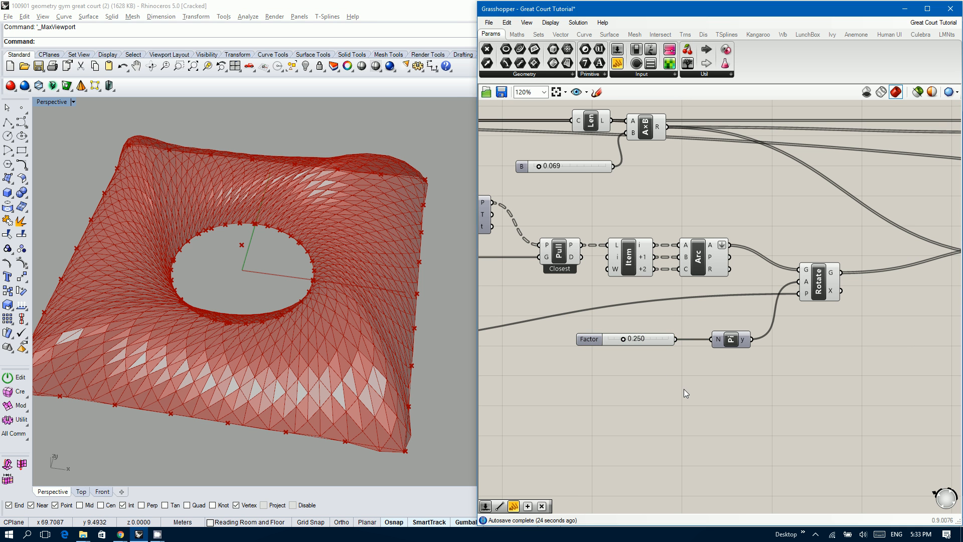
text(rad)
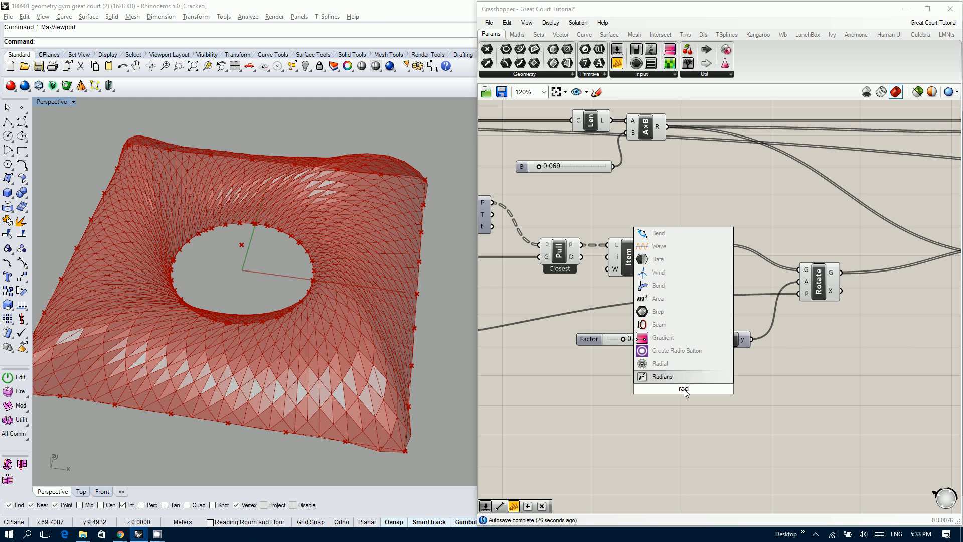
key(Return)
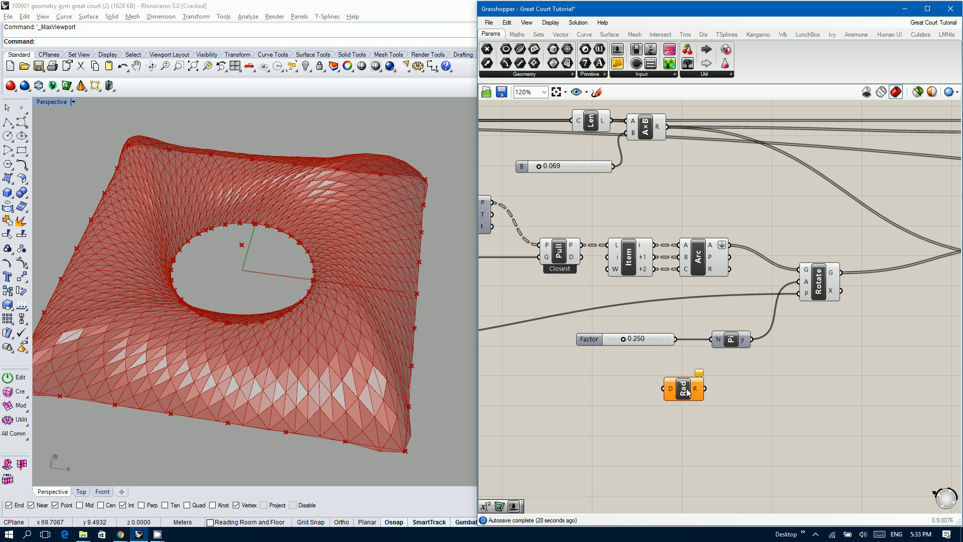
drag(685, 393, 735, 379)
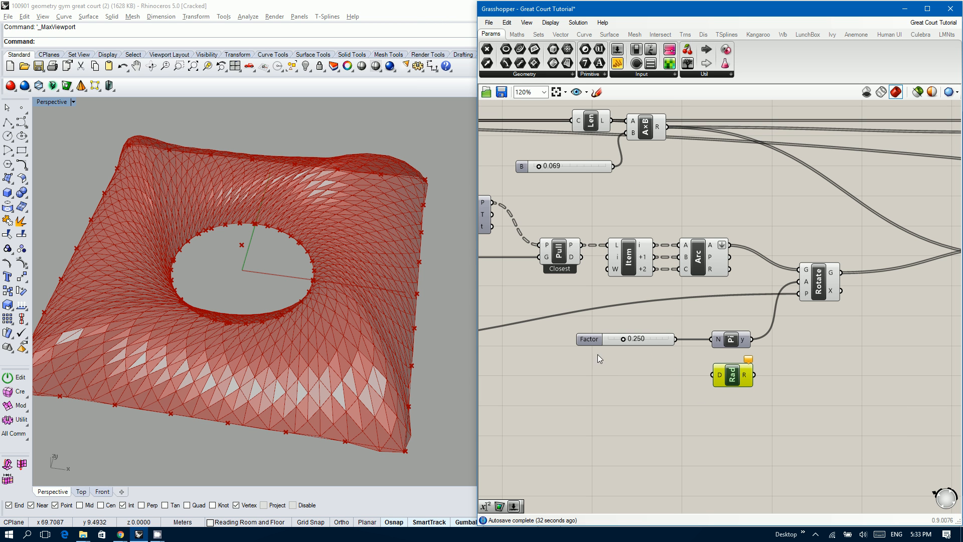
- Feed Radians from a new 0 to 180 number slider set to 75 and connect its output to Rotate's A input
double_click(619, 375)
text(0<180)
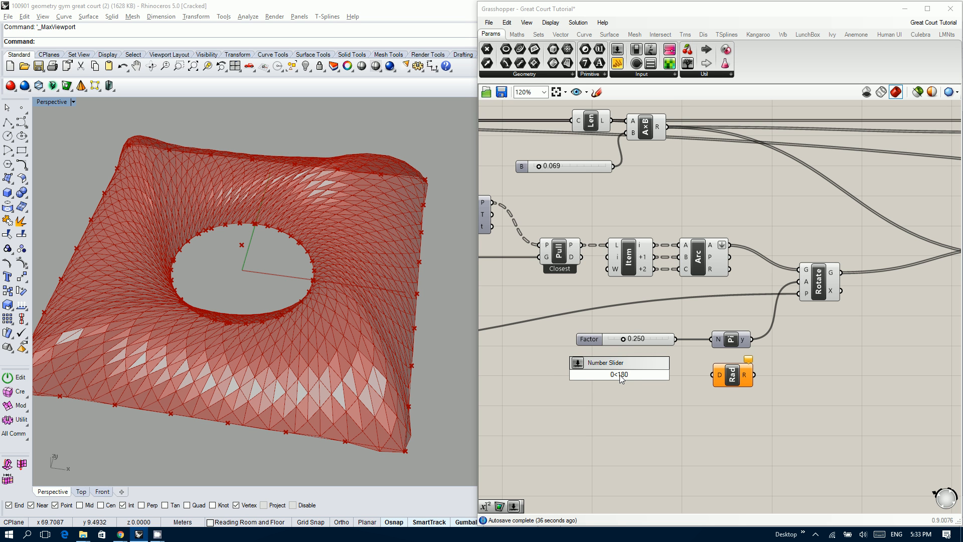
key(Return)
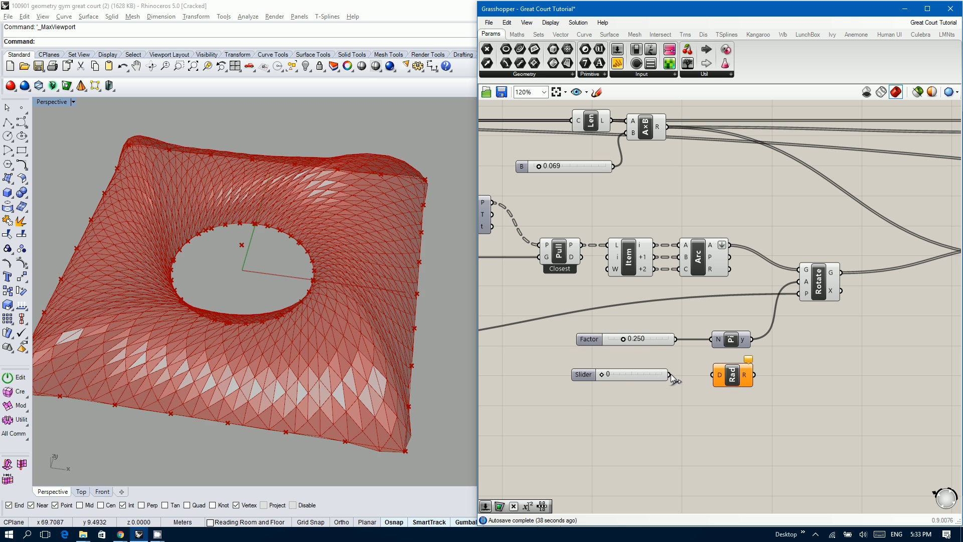
drag(670, 374, 799, 282)
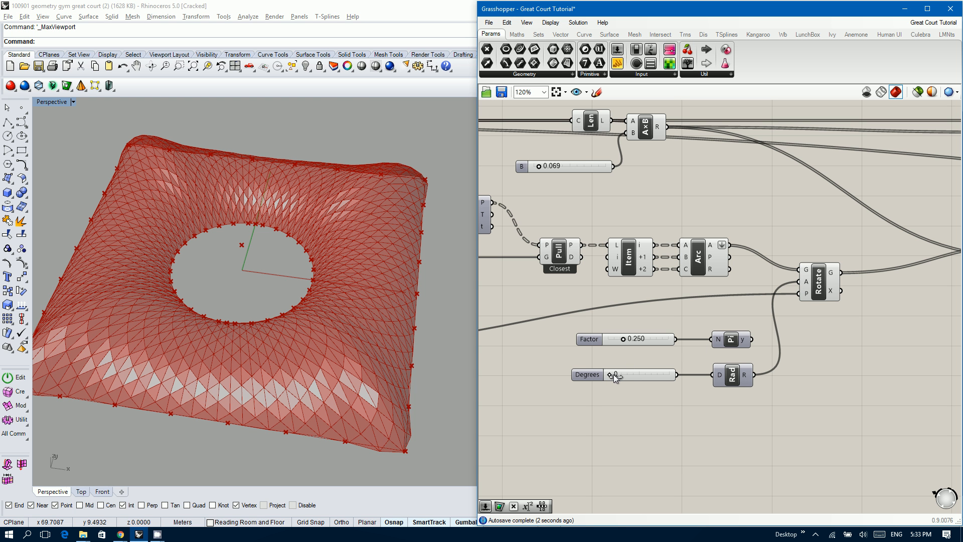
drag(613, 374, 635, 375)
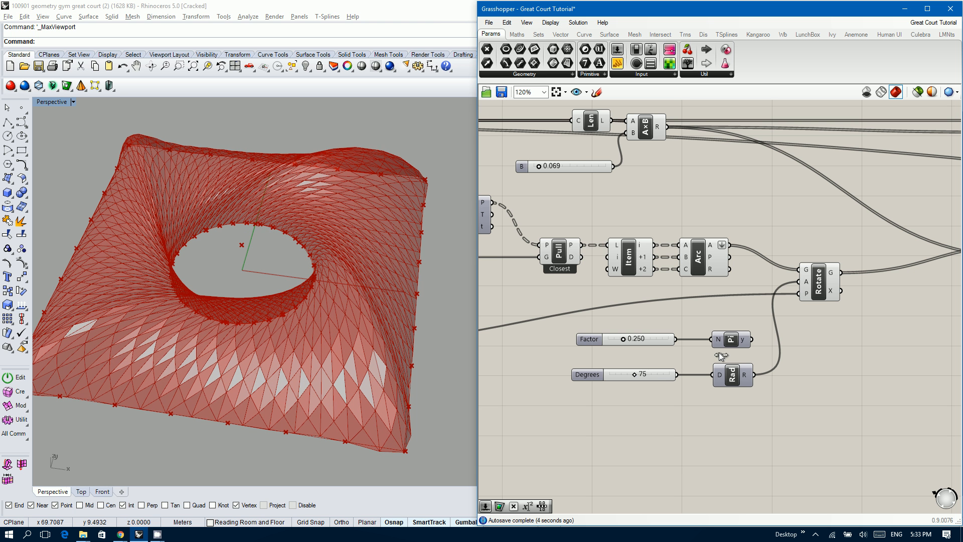
- Reconnect the Pi output to the Rotate's A input in place of Radians and view the whole roof mesh from above
drag(751, 339, 799, 283)
mouse_move(800, 350)
right_down()
mouse_move(658, 379)
mouse_move(780, 402)
mouse_move(698, 108)
right_up()
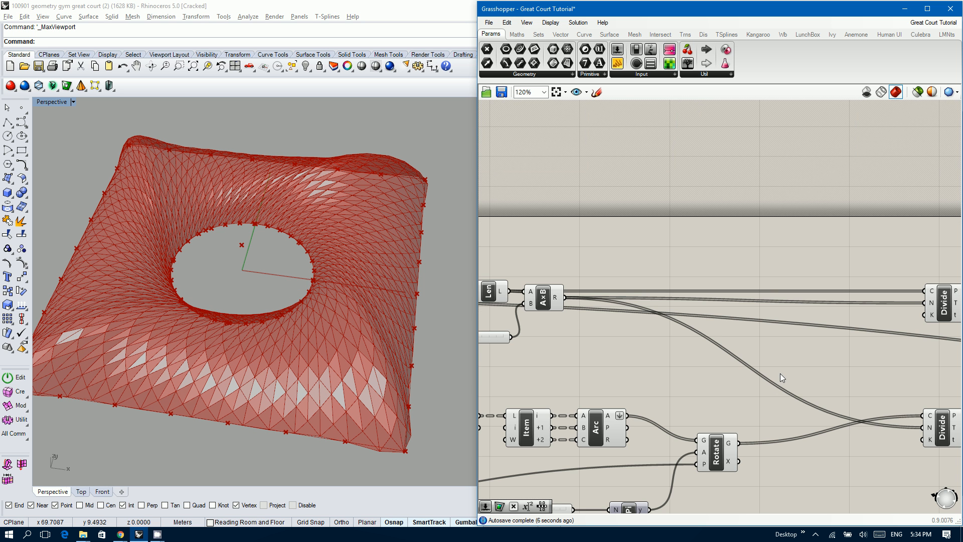
scroll(780, 373, down, 3)
right_drag(330, 266, 339, 290)
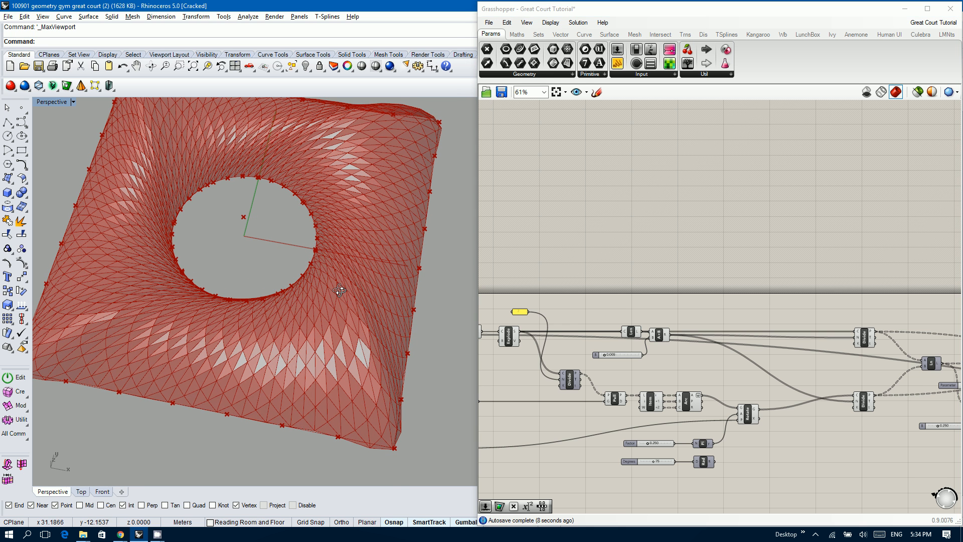
scroll(339, 339, down, 2)
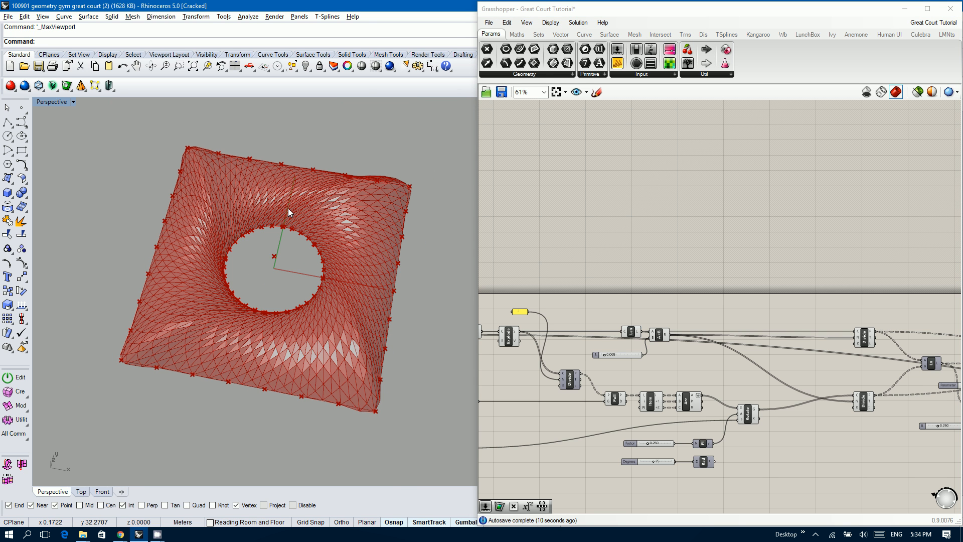
scroll(288, 209, up, 1)
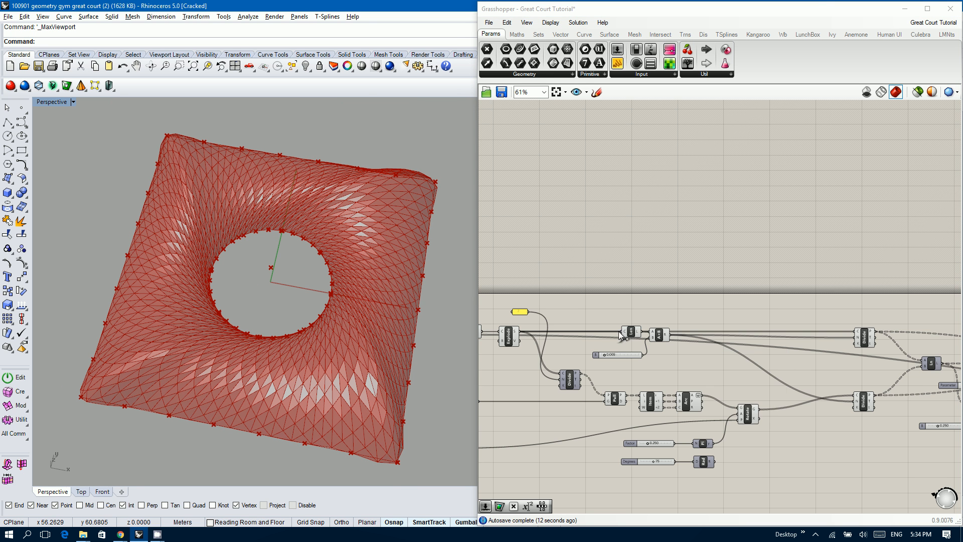
- Place an Evaluate Surface component above the definition and connect the upper Brep parameter to its S input
right_drag(654, 283, 711, 296)
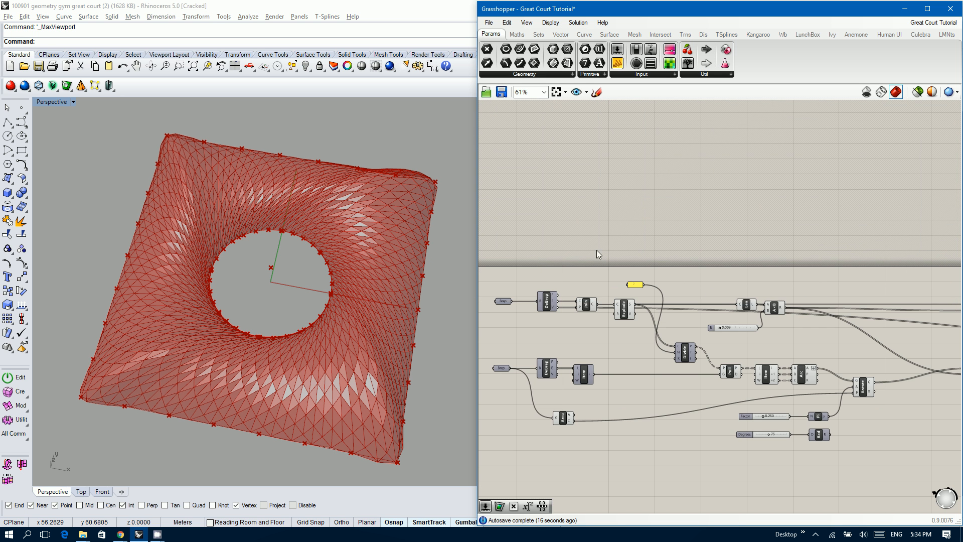
click(503, 302)
double_click(588, 243)
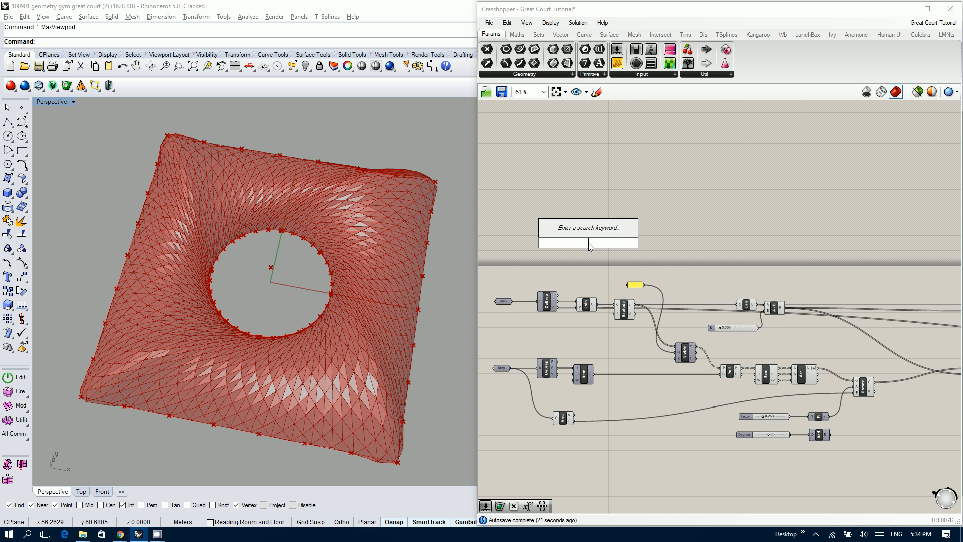
text(eval)
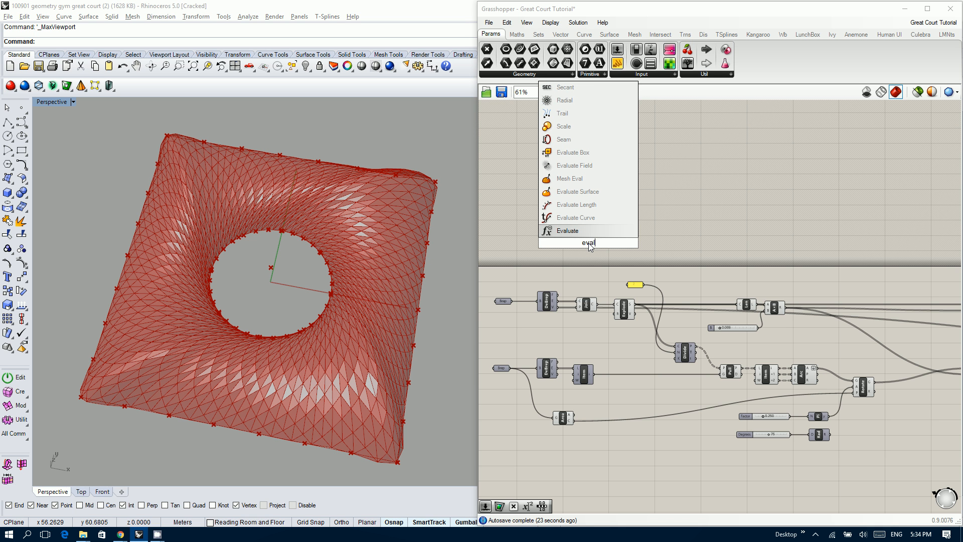
key(Down)
key(Down)
key(Down)
key(Up)
key(Up)
key(Up)
key(Up)
key(Up)
key(Up)
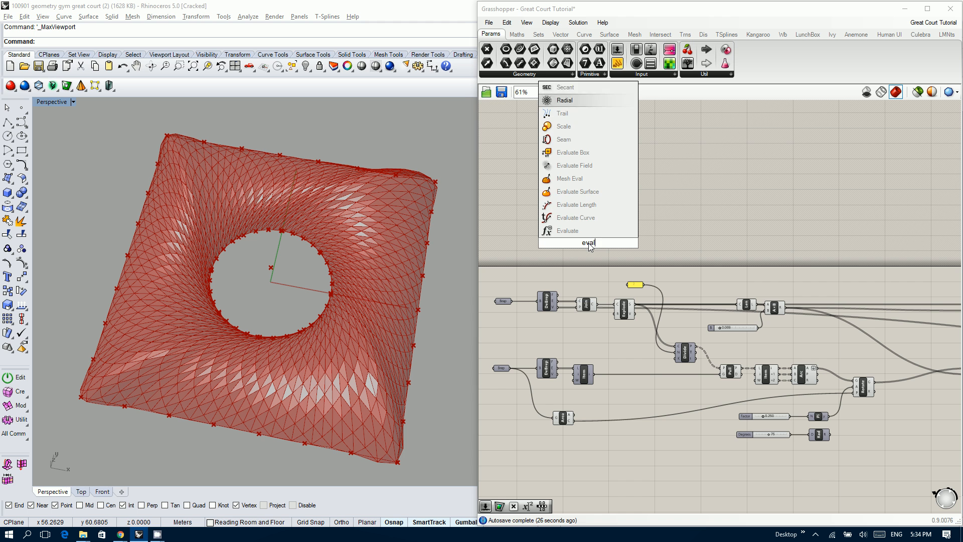
key(Return)
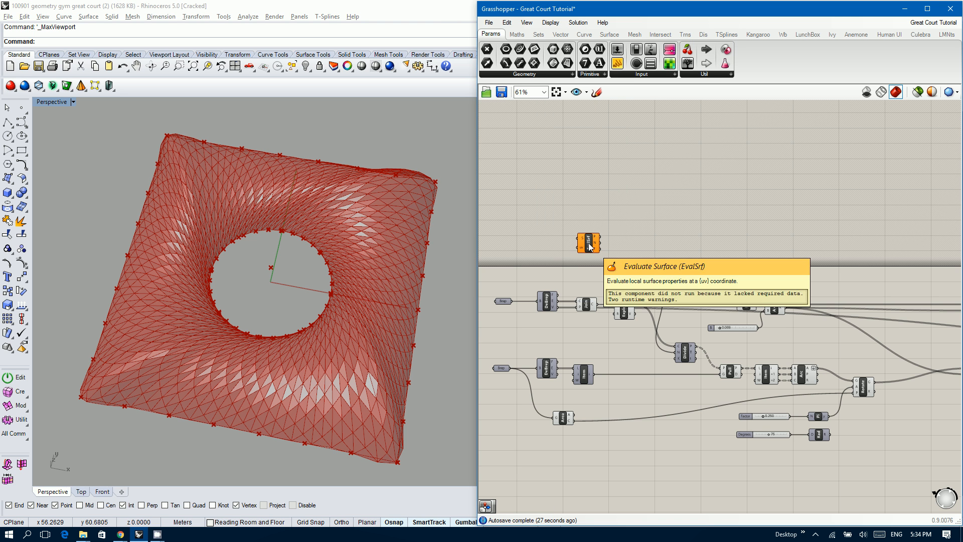
drag(512, 300, 625, 239)
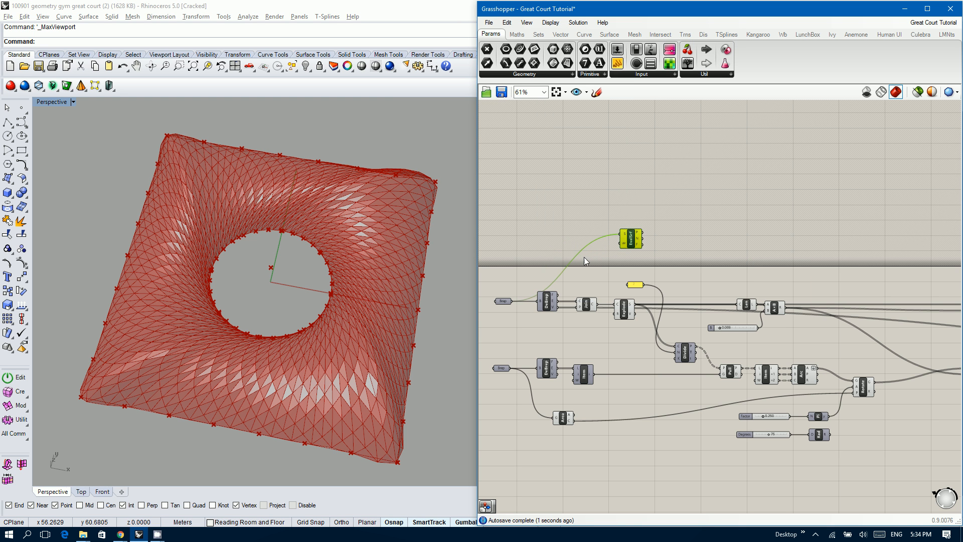
- Add an MD Slider, connect it to the Evaluate Surface's uv input, and set its point to 0.64 ; 0.84
double_click(554, 238)
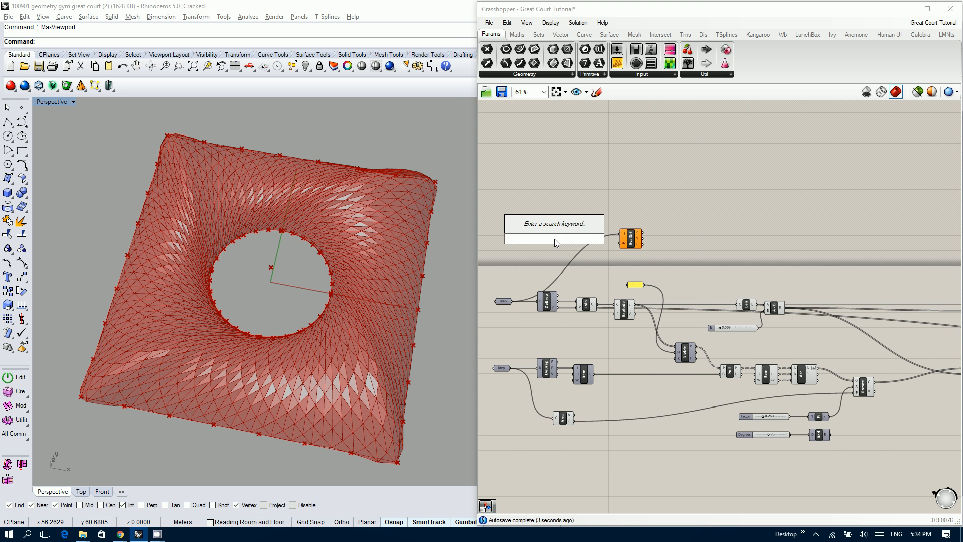
text(md slid)
key(Return)
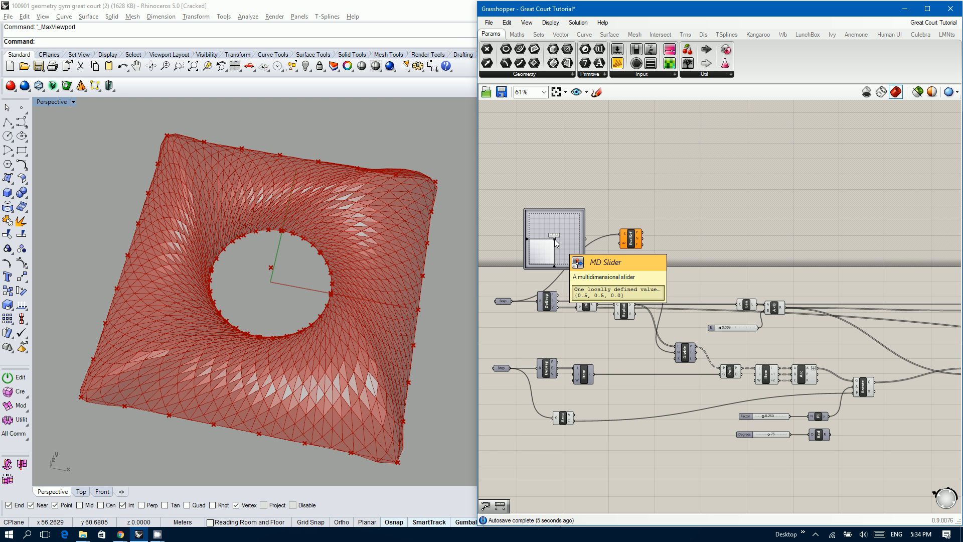
scroll(561, 246, up, 2)
scroll(561, 245, up, 3)
drag(642, 222, 746, 235)
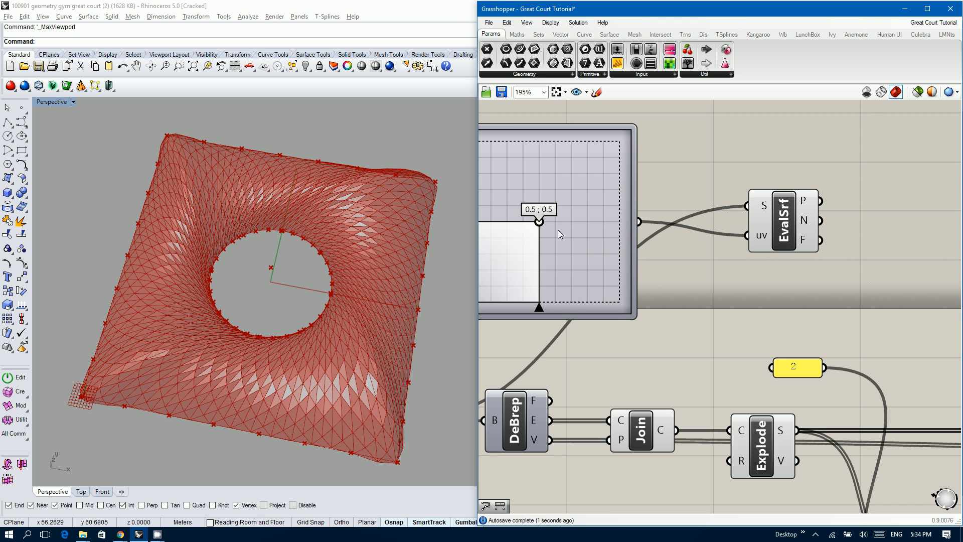
drag(540, 228, 556, 178)
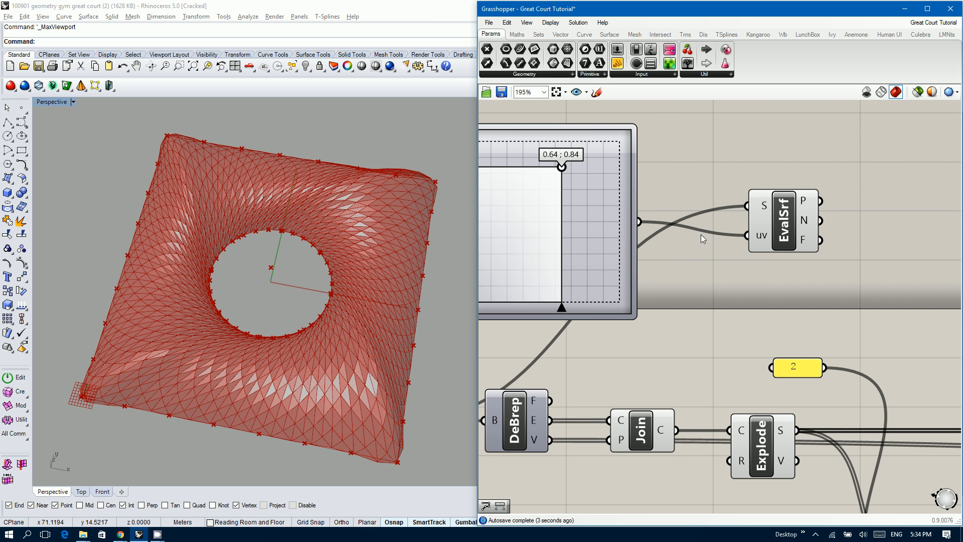
- Reparameterize the S input of the Evaluate Surface component
right_drag(679, 260, 653, 264)
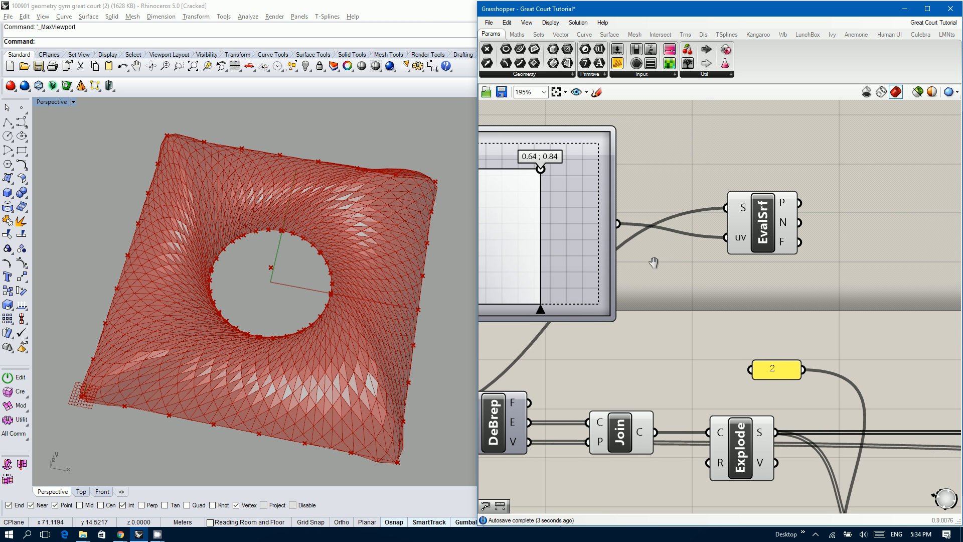
right_click(737, 216)
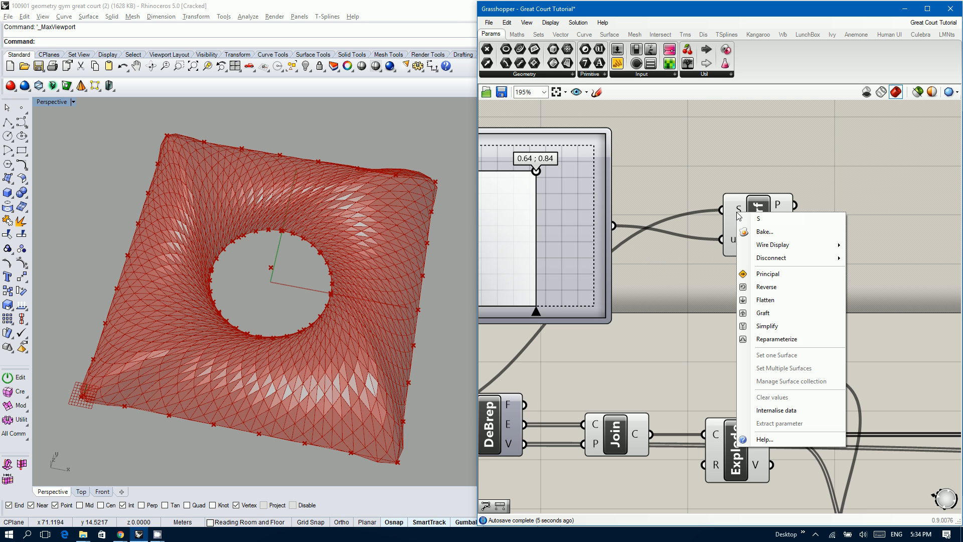
click(786, 341)
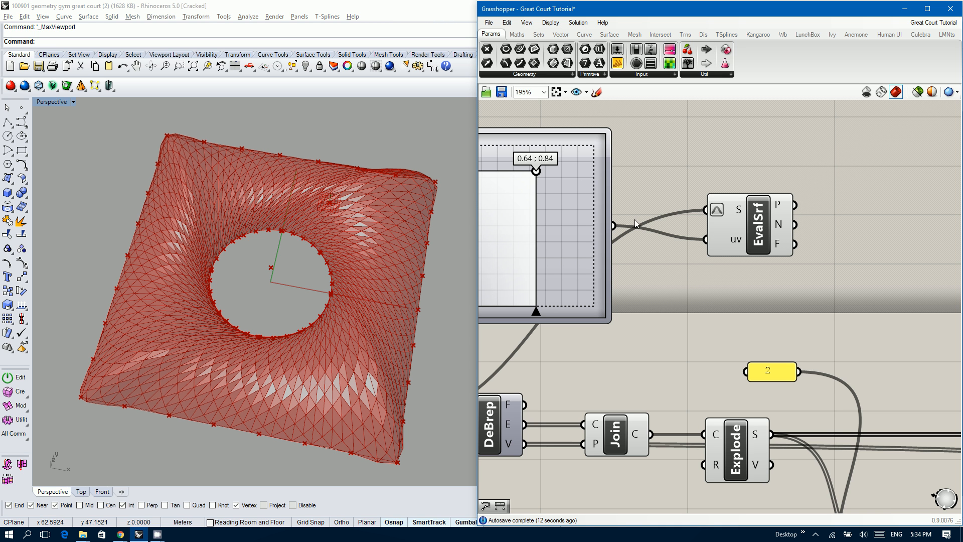
- Nudge the Evaluate Surface component upward and lower the MD Slider's point to shift the evaluated frame toward the circular opening
drag(750, 219, 750, 206)
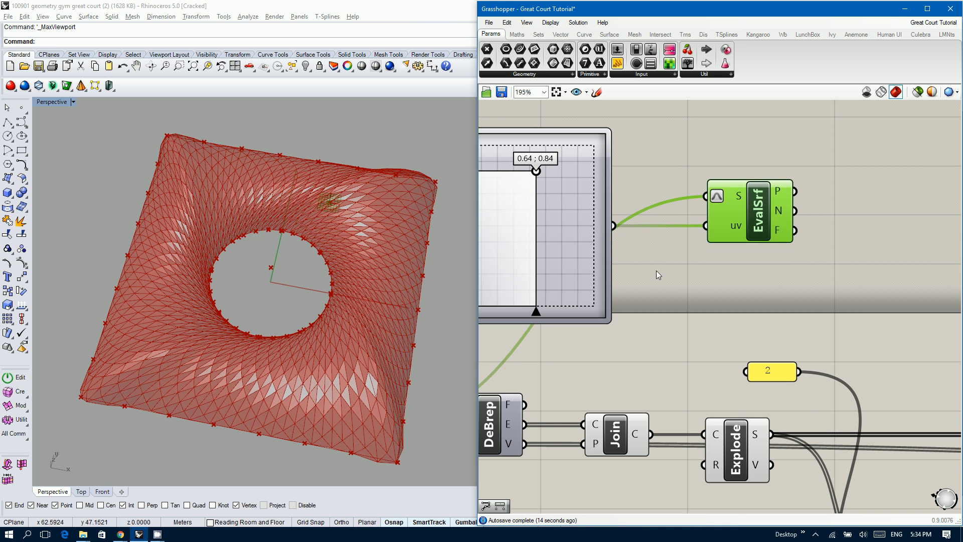
right_drag(656, 270, 701, 266)
drag(585, 171, 589, 200)
scroll(776, 273, down, 5)
right_drag(775, 272, 642, 254)
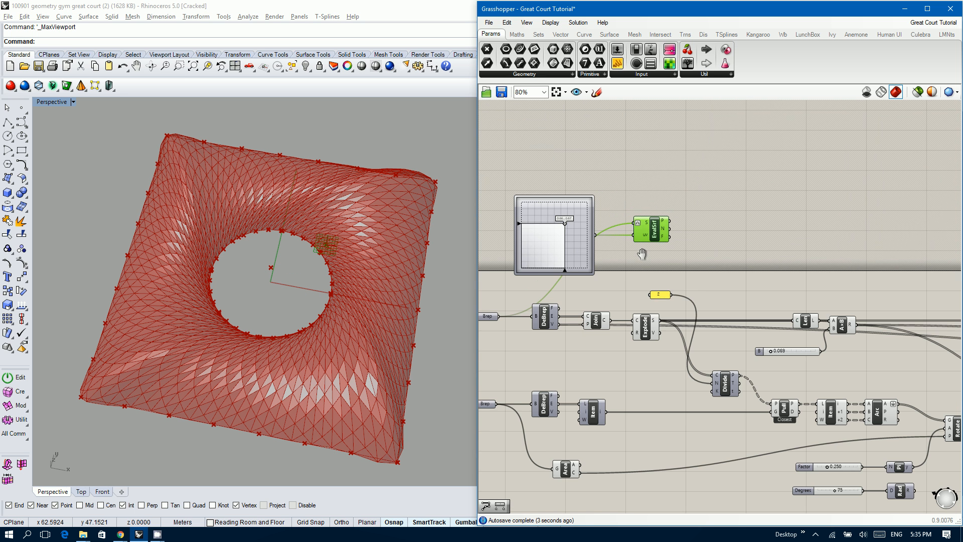
right_drag(706, 286, 594, 279)
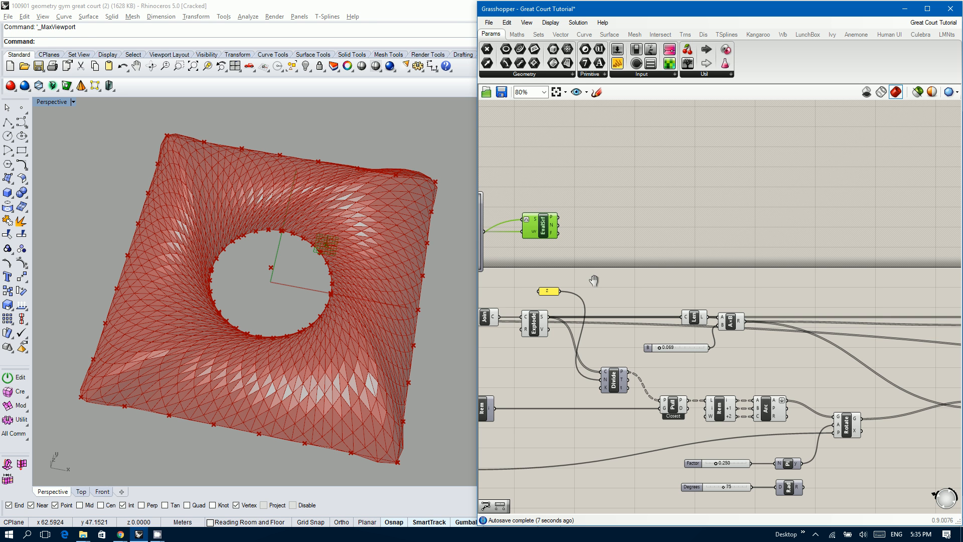
right_drag(594, 280, 728, 284)
right_drag(666, 314, 601, 316)
scroll(602, 316, down, 3)
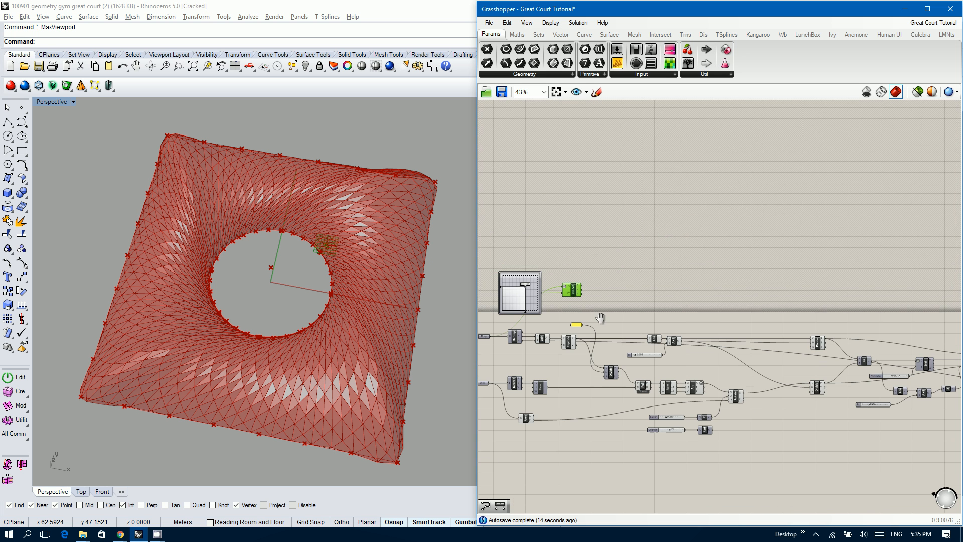
- Move the MD Slider and Evaluate Surface components together along the canvas, closer to the curve division part of the definition
drag(486, 278, 605, 309)
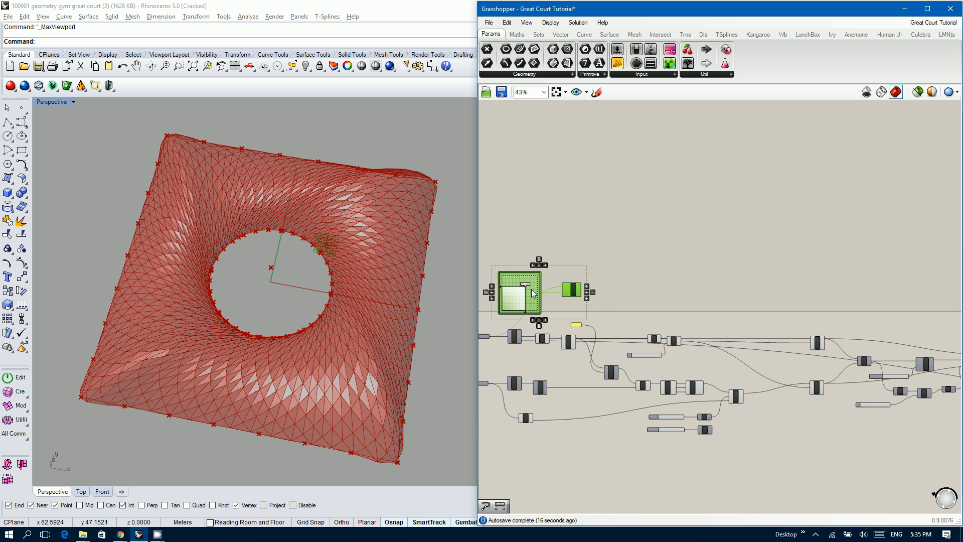
drag(527, 284, 762, 300)
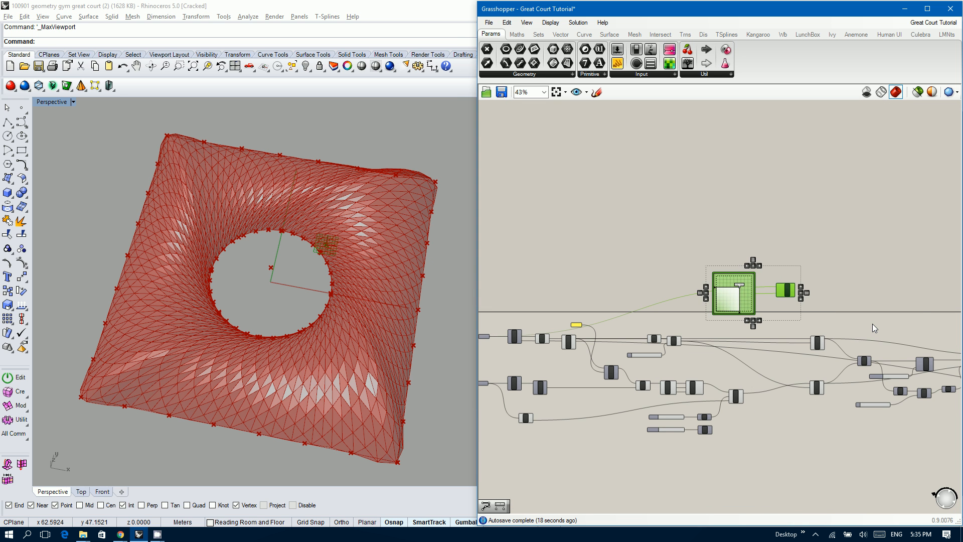
double_click(871, 323)
key(Escape)
- Place a Distance component above the Evaluate Curve and Move components
scroll(869, 336, up, 5)
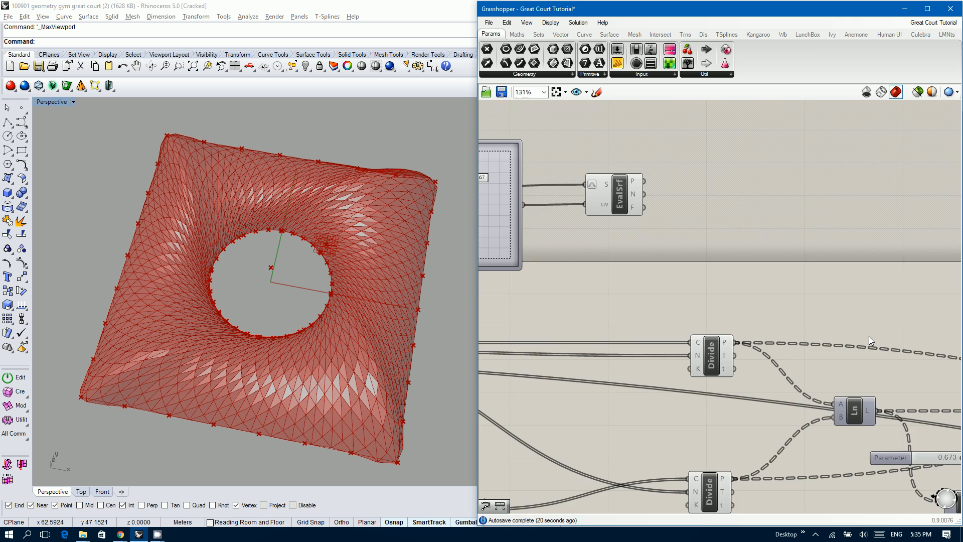
right_drag(859, 329, 707, 259)
scroll(707, 260, down, 2)
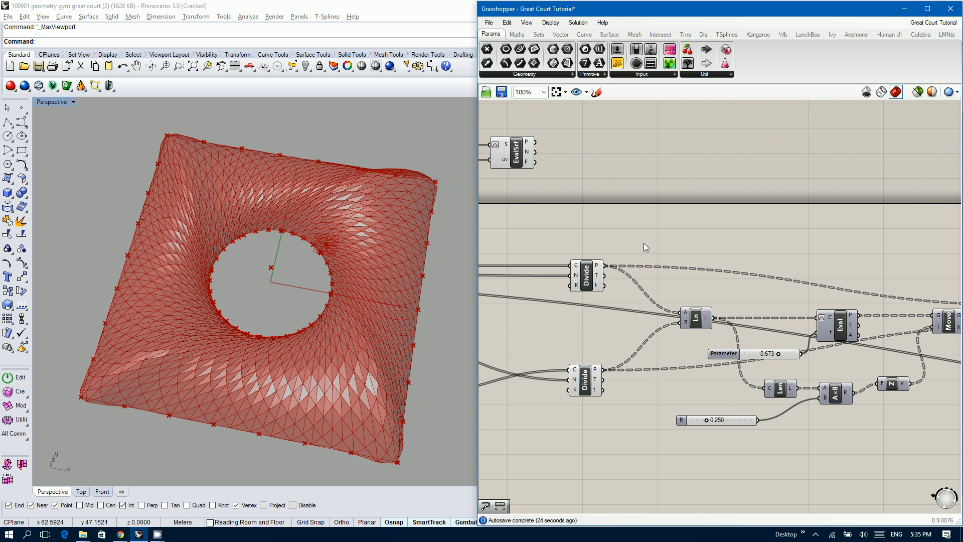
right_drag(645, 247, 636, 255)
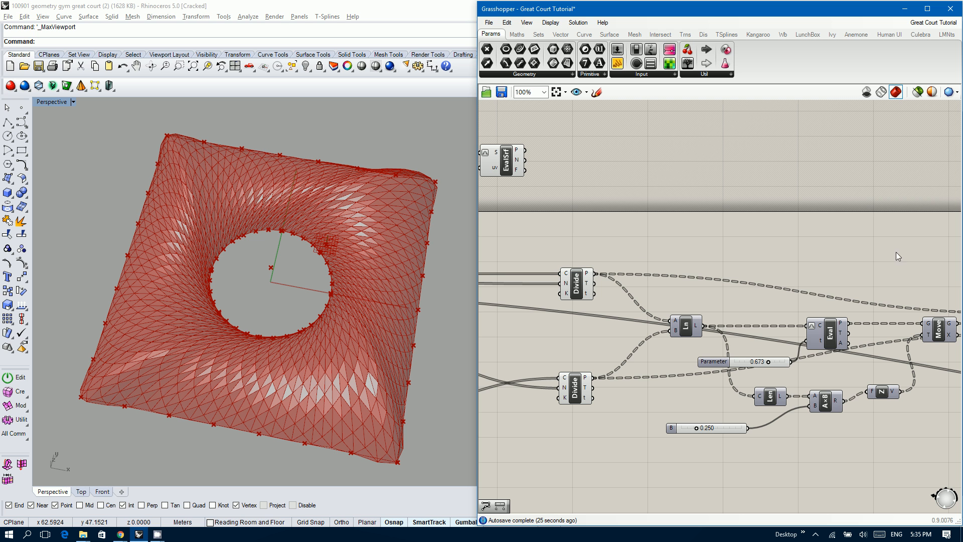
double_click(889, 197)
text(dist)
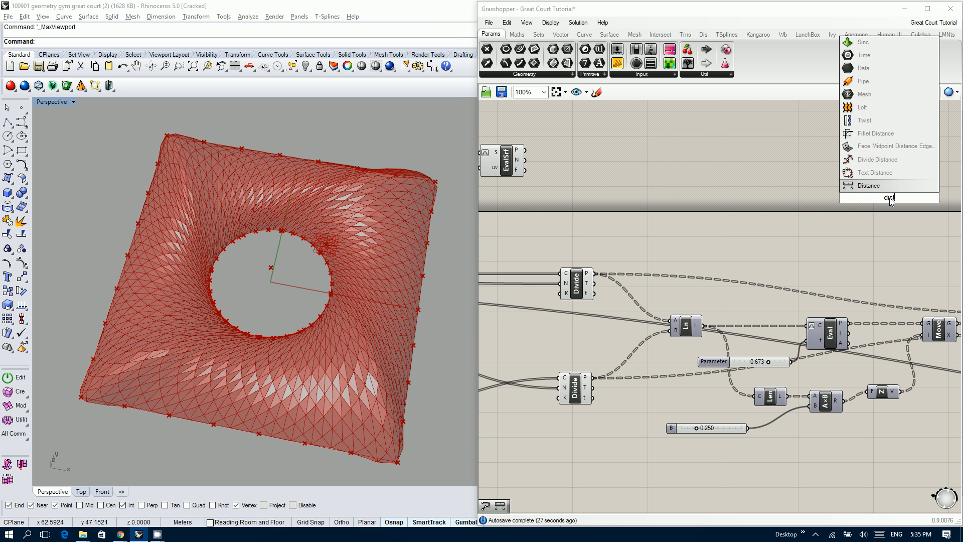
key(Return)
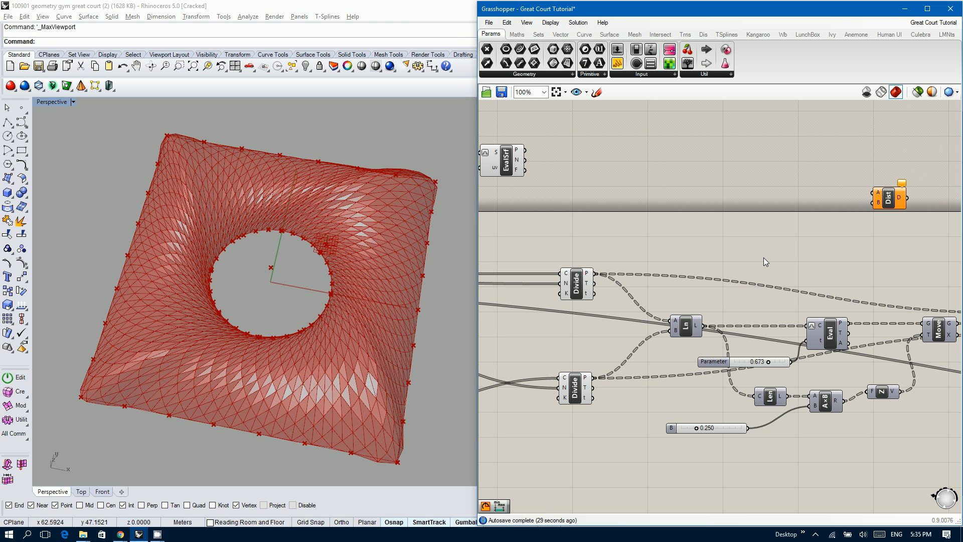
- Shift the Divide, Line, Evaluate Curve, Length and Multiplication components with their sliders away from Move to free up space
scroll(763, 257, down, 2)
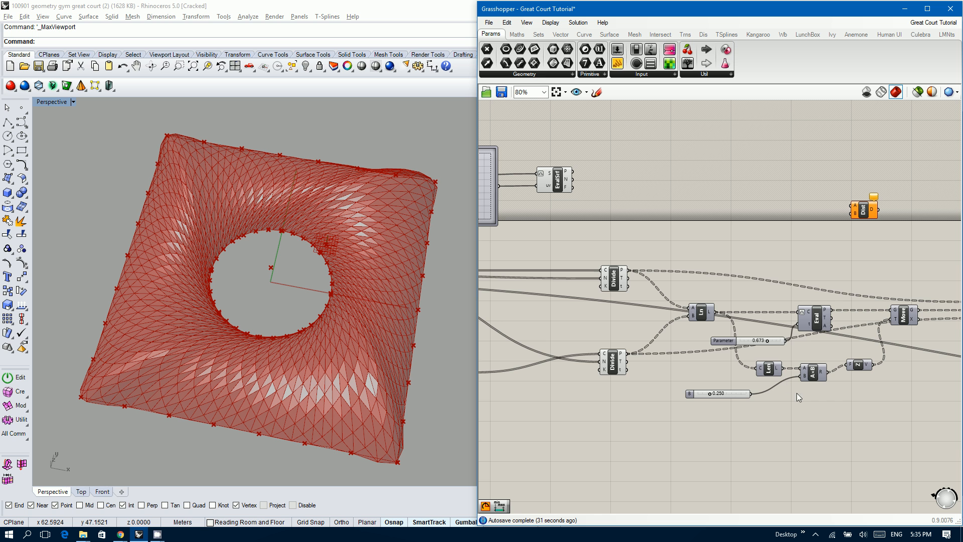
drag(840, 424, 559, 235)
drag(602, 284, 486, 284)
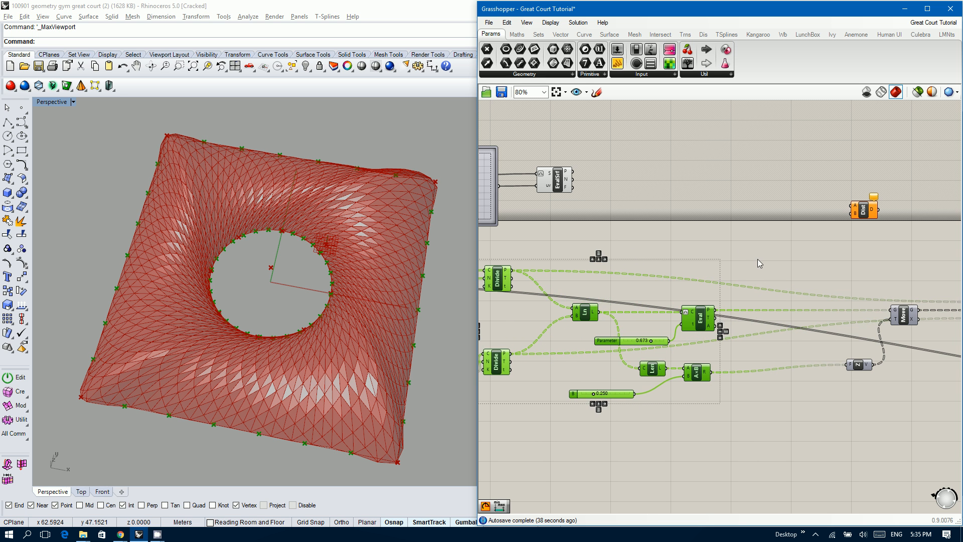
- Connect the Evaluate Surface point to Distance input A and the Evaluate Curve points to input B
click(757, 259)
drag(574, 172, 852, 205)
drag(716, 310, 774, 226)
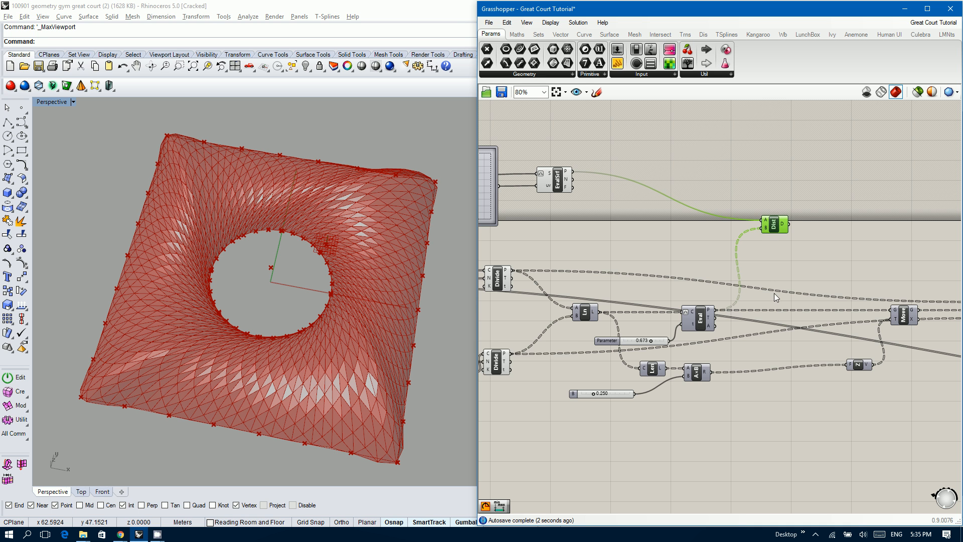
- Add a Remap Numbers component beside Distance and connect the distances to its V input
right_drag(813, 267, 730, 260)
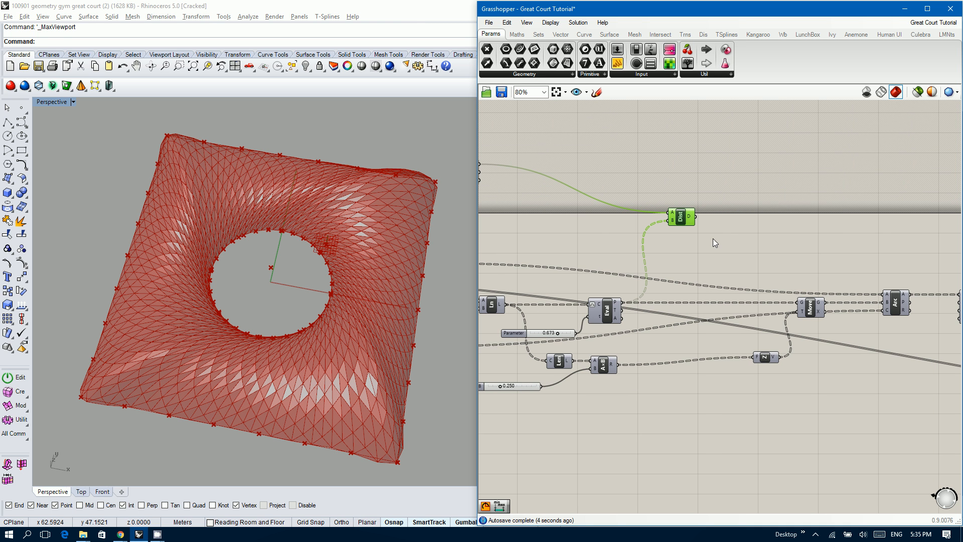
double_click(739, 233)
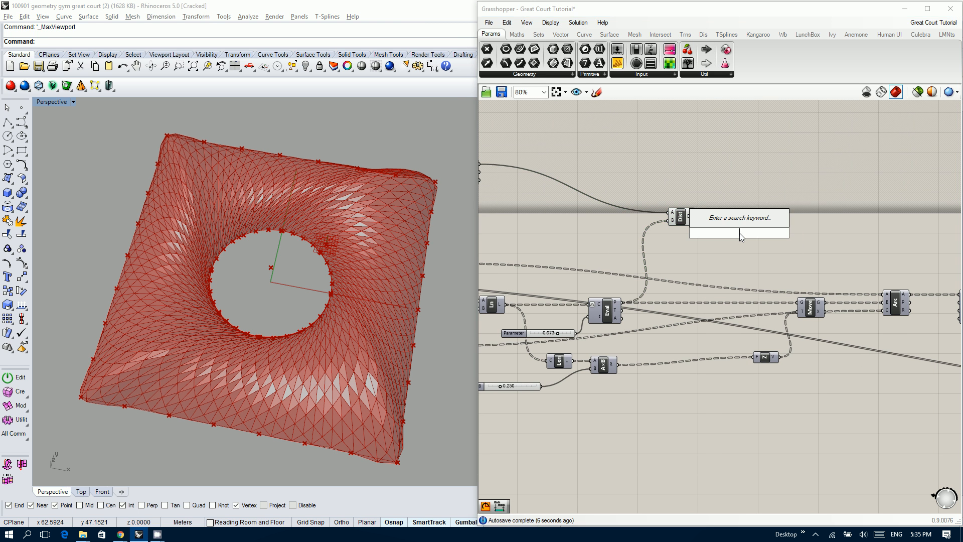
text(rema)
key(Return)
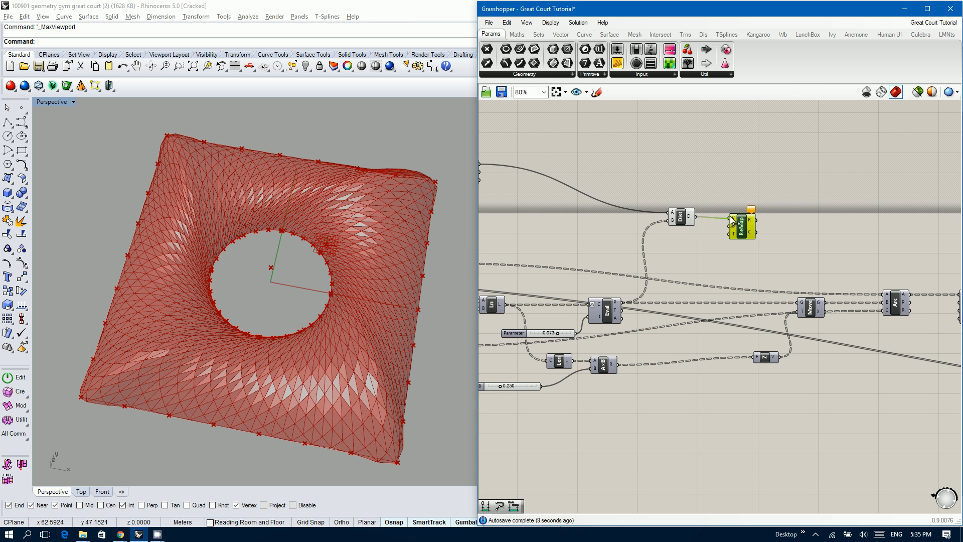
drag(730, 216, 752, 216)
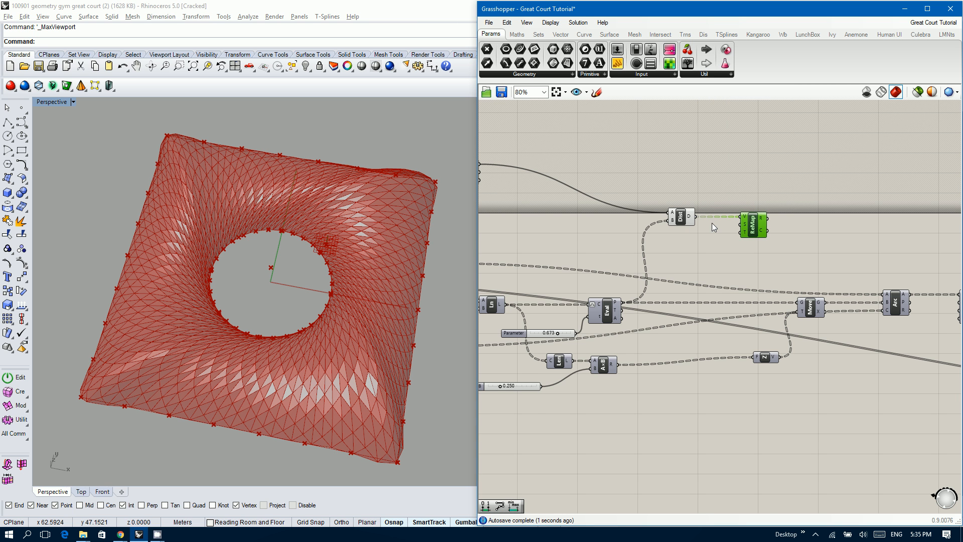
scroll(711, 222, up, 1)
click(714, 238)
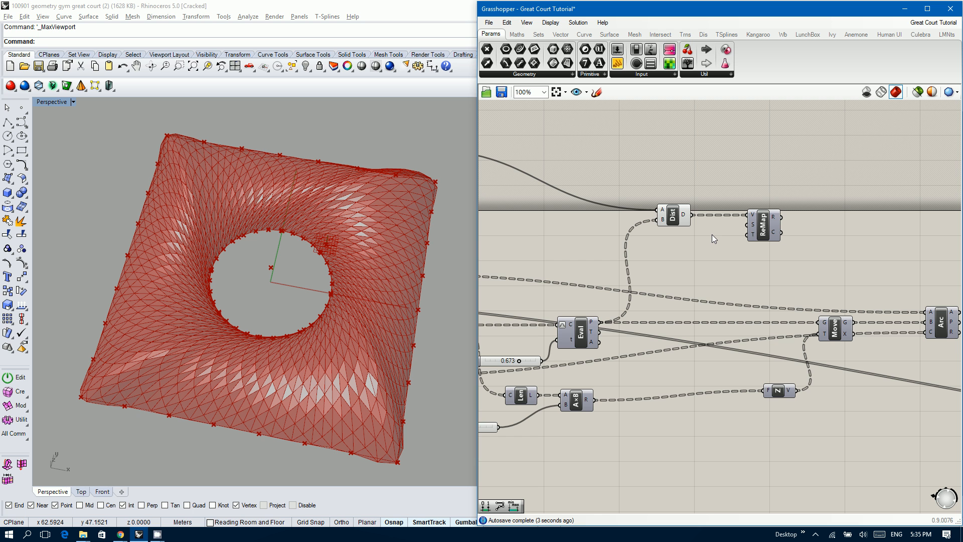
- Add a Bounds component, connect the Distance output to its N input, and flatten that input
double_click(702, 258)
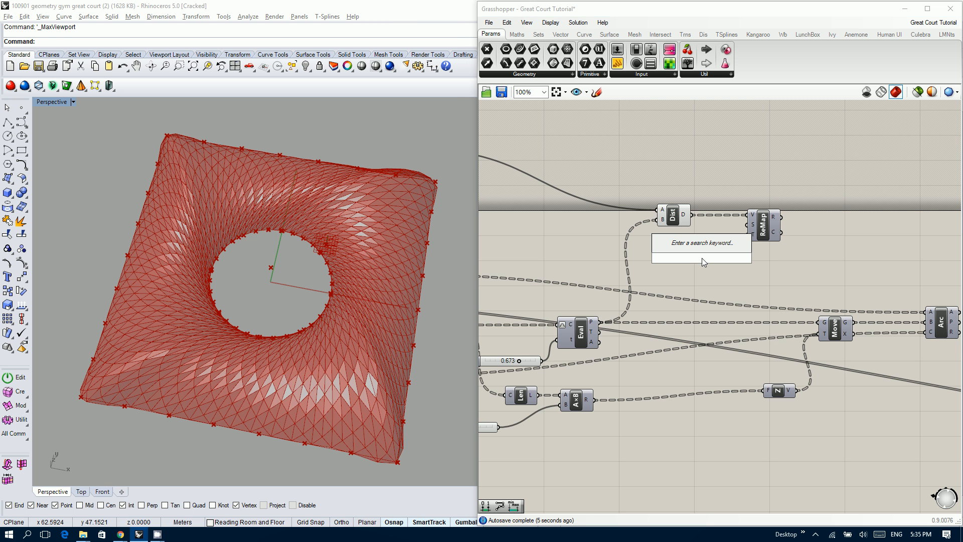
text(bunds)
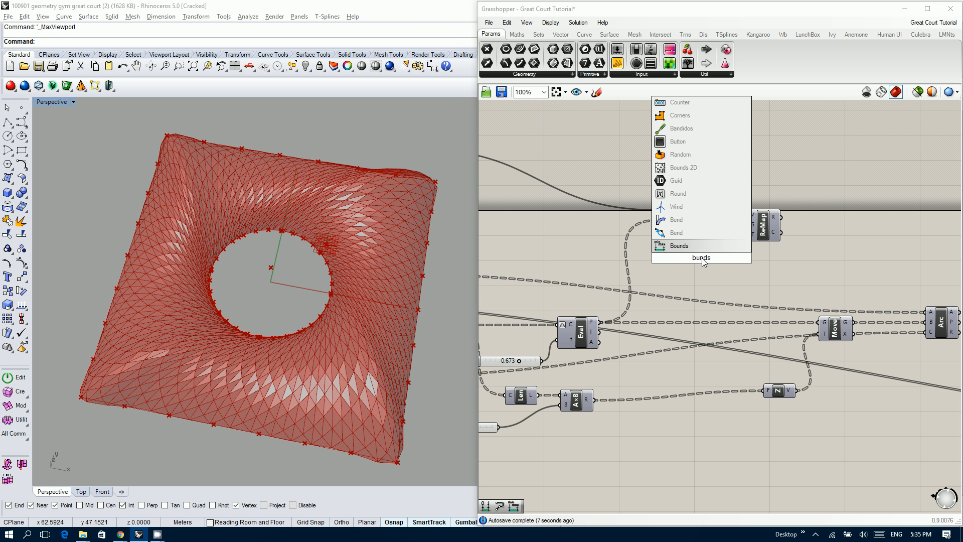
key(Return)
drag(703, 260, 710, 253)
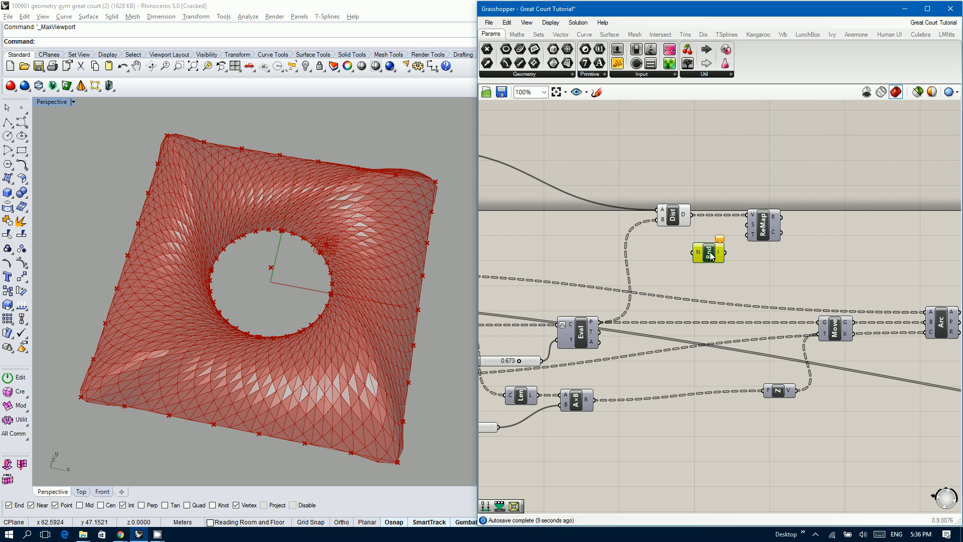
drag(691, 219, 702, 253)
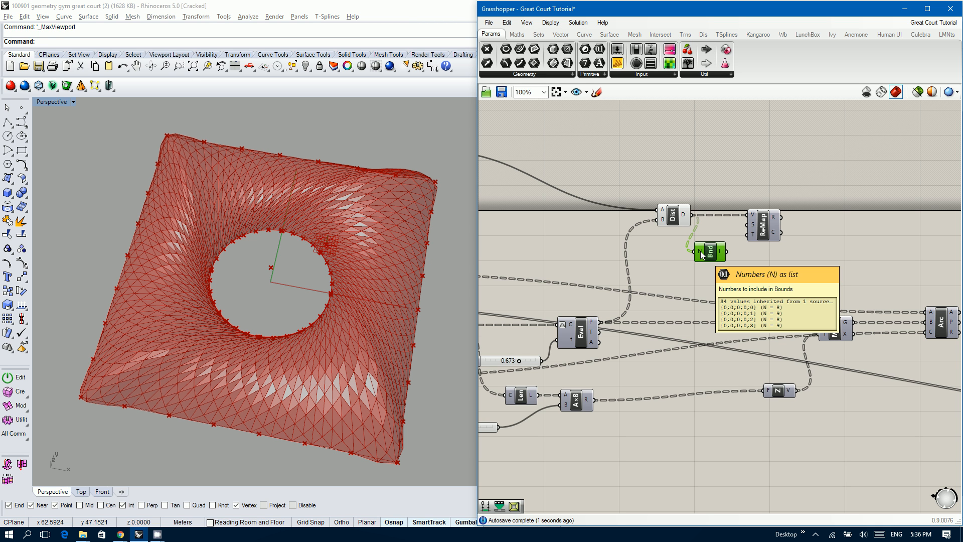
right_click(701, 255)
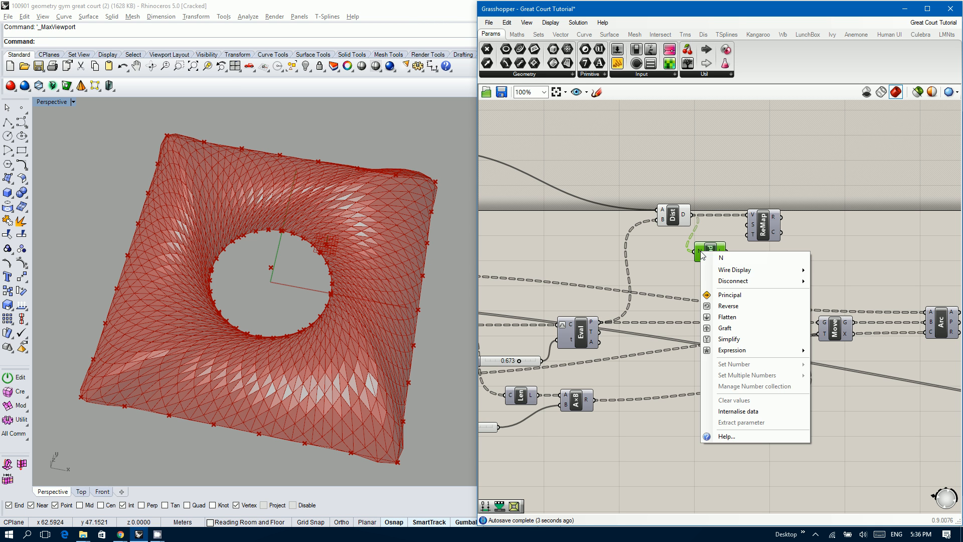
click(723, 318)
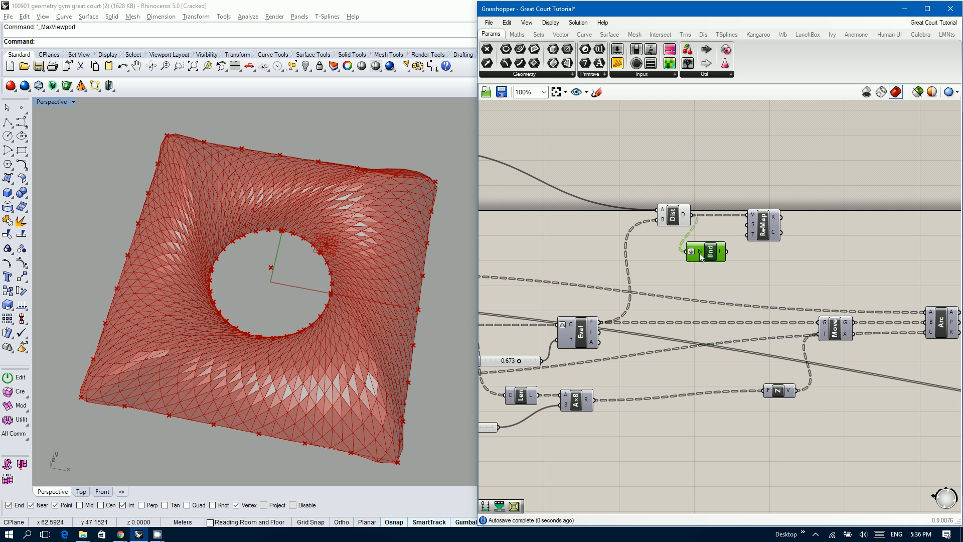
mouse_move(700, 252)
- Turn on the preview of the Evaluate Curve component and inspect its points on the roof
click(570, 329)
middle_click(571, 329)
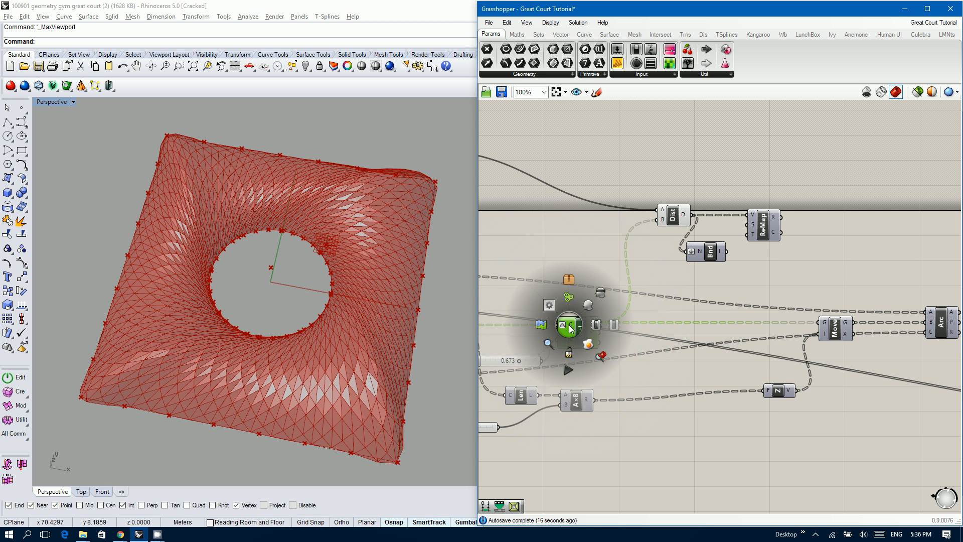
click(591, 306)
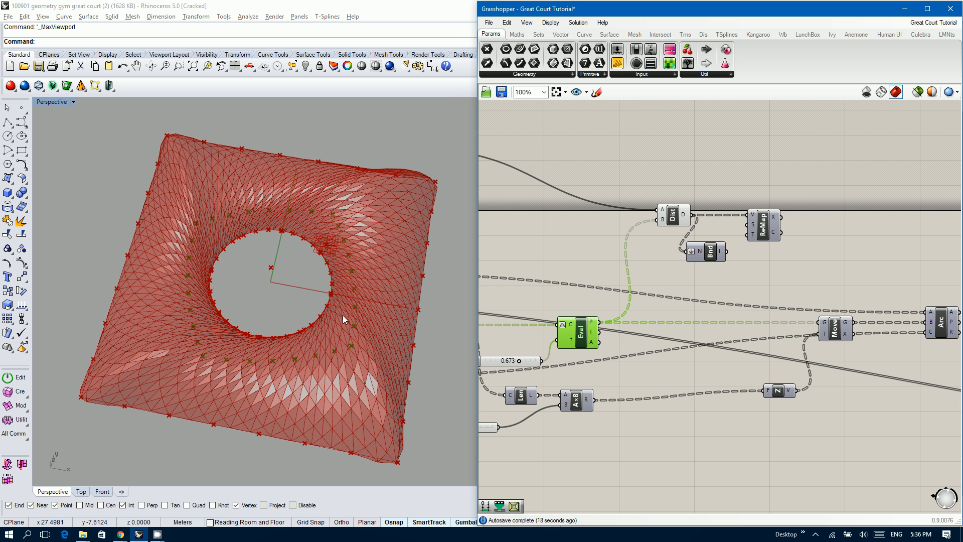
mouse_move(342, 315)
right_down()
mouse_move(343, 273)
mouse_move(342, 299)
right_up()
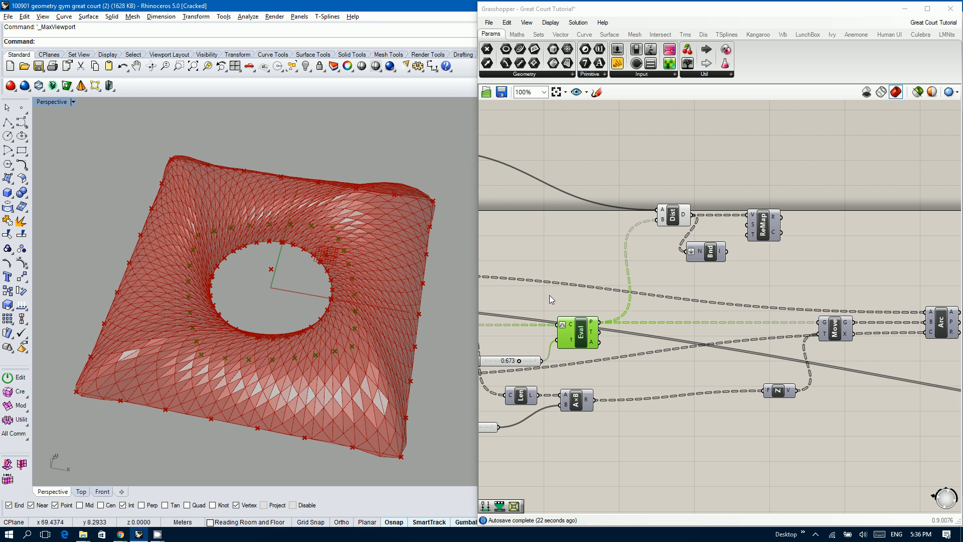
right_drag(550, 295, 502, 309)
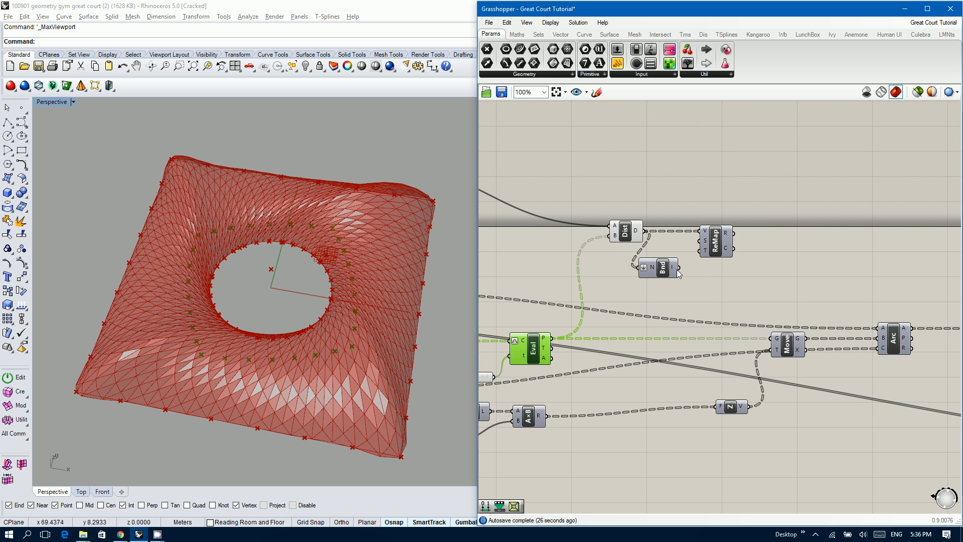
- Connect the Bounds output to the Remap Numbers source input S and align the Distance, Bounds and Remap components
drag(677, 269, 699, 240)
drag(659, 267, 605, 237)
drag(711, 242, 722, 242)
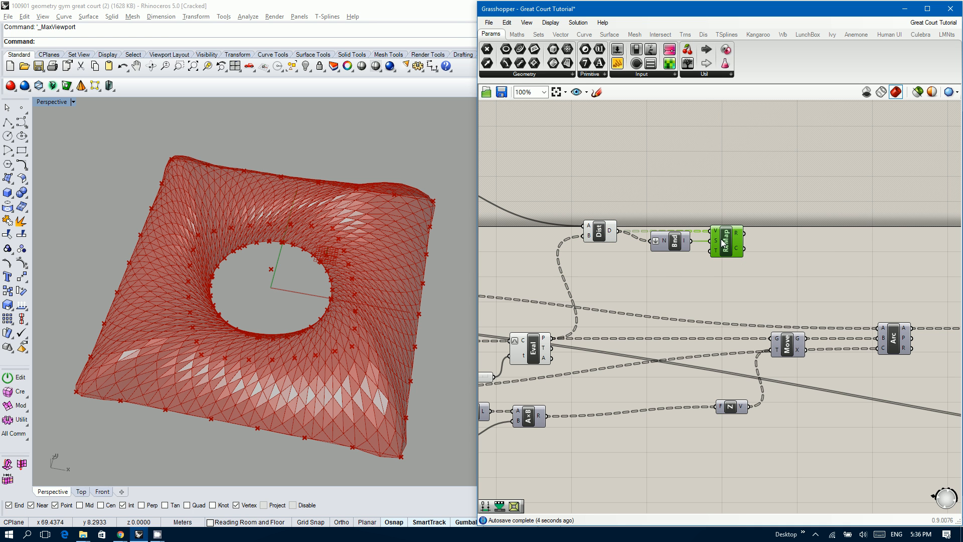
- Add a Construct Domain component, connect it to the Remap target input T, and feed its domain start with a 0.250 slider
double_click(664, 270)
text(con dom)
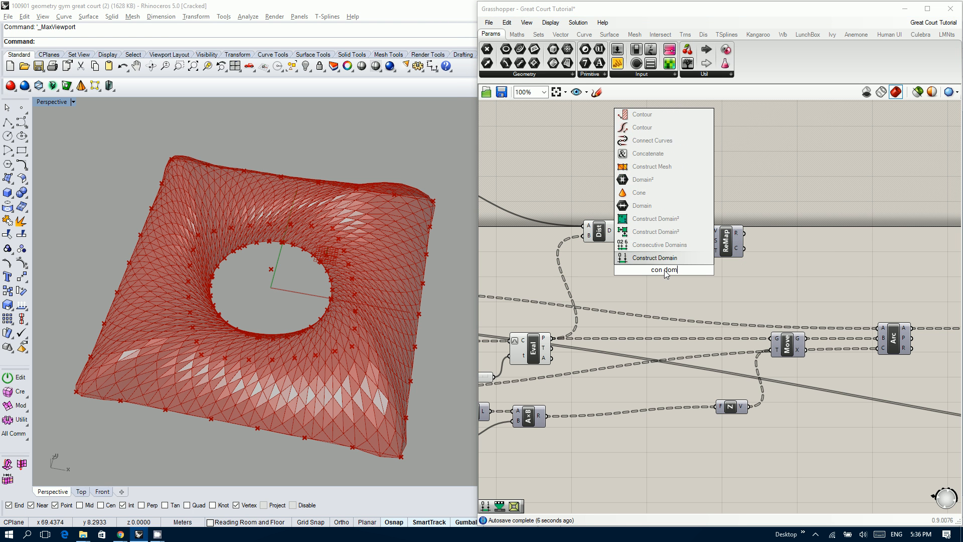
key(Return)
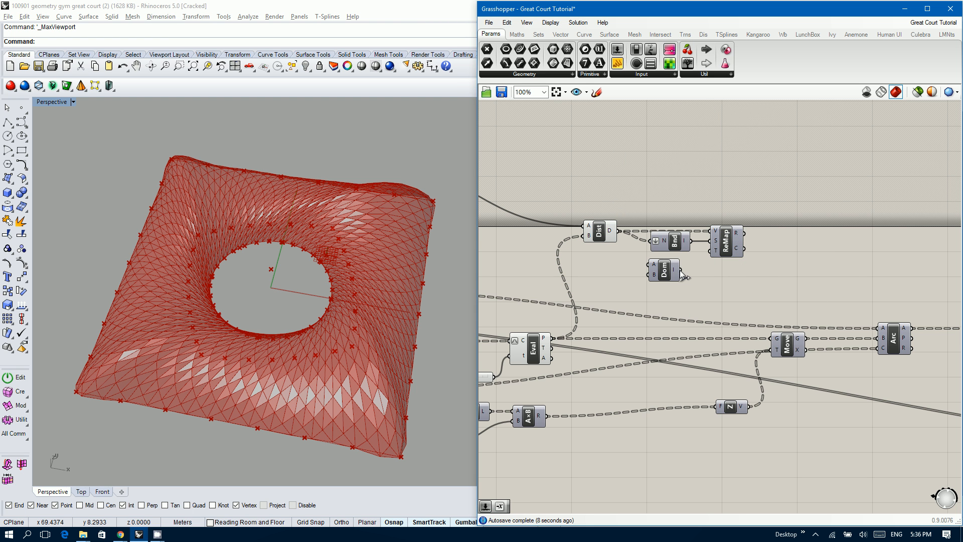
drag(680, 270, 714, 252)
drag(617, 50, 652, 265)
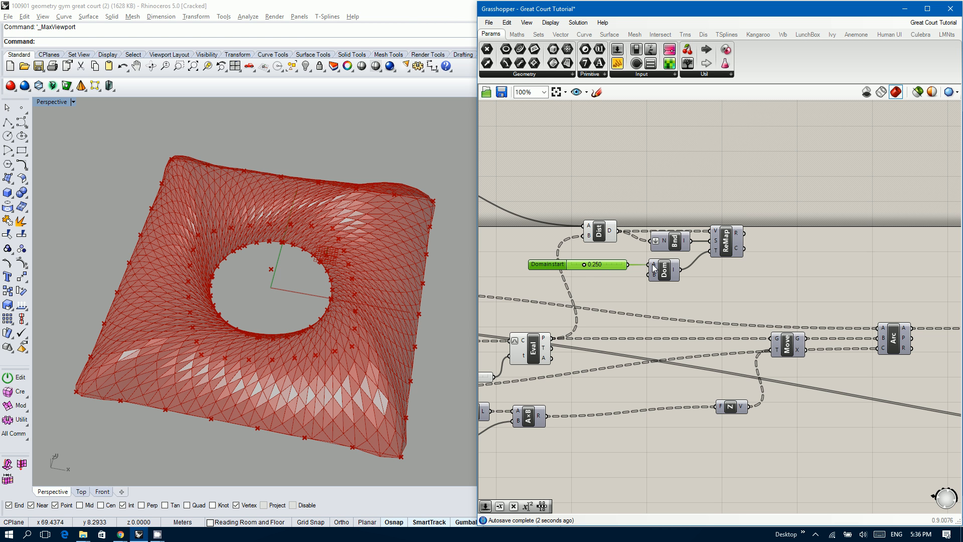
mouse_move(653, 264)
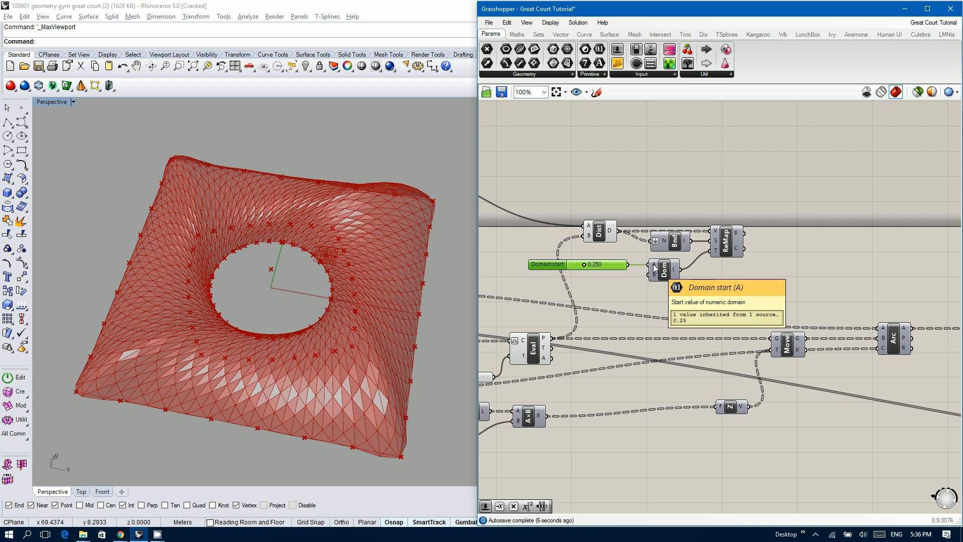
- Shift the Move component closer to the Arc component, making room after the Unit Z vector
drag(785, 346, 815, 346)
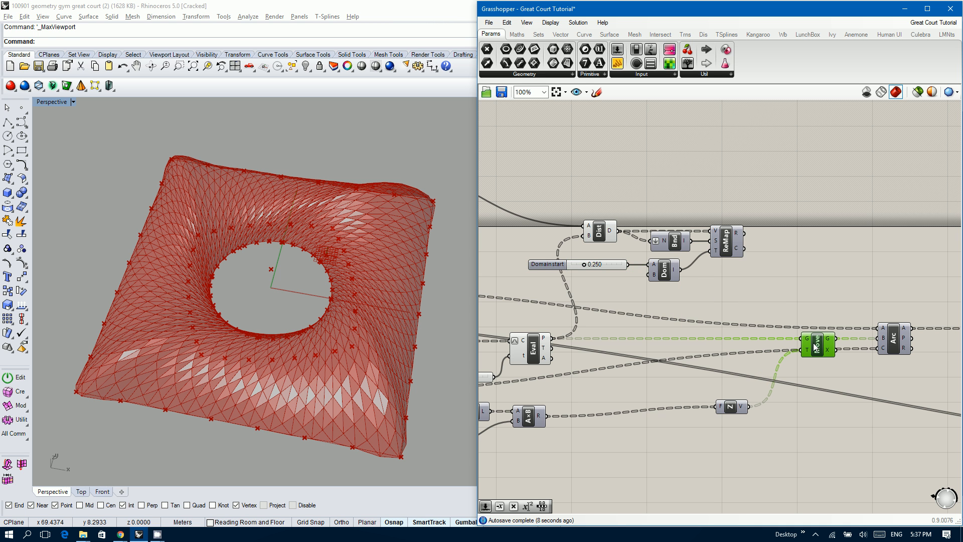
mouse_move(744, 407)
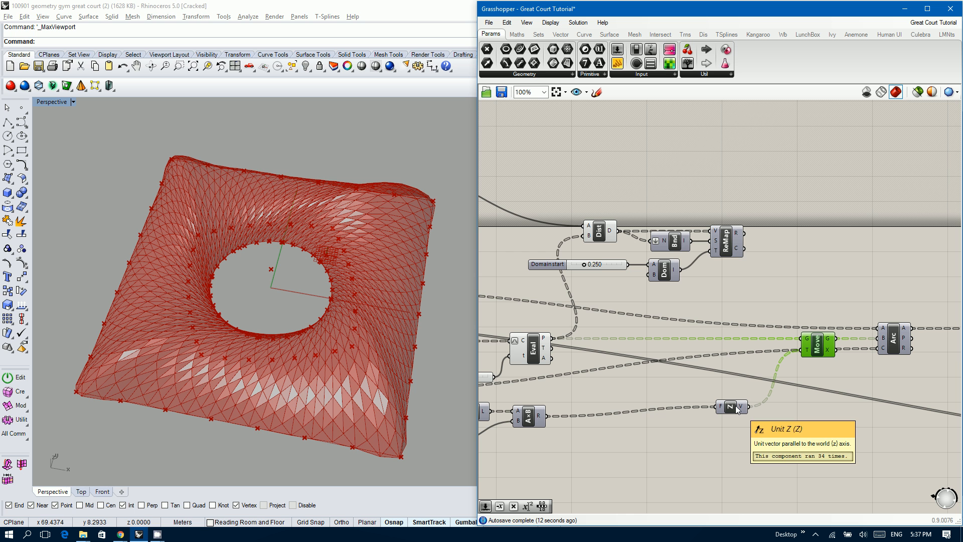
right_drag(341, 353, 343, 345)
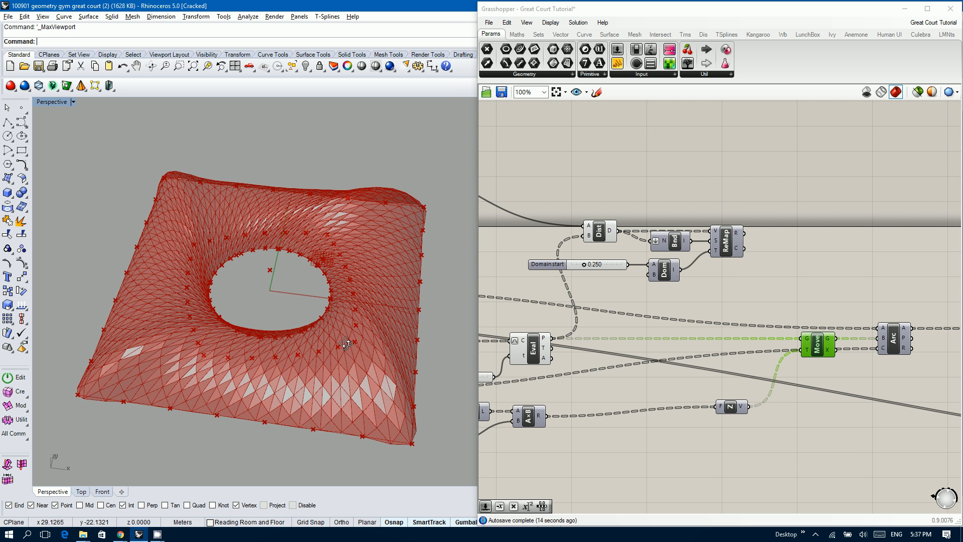
double_click(772, 352)
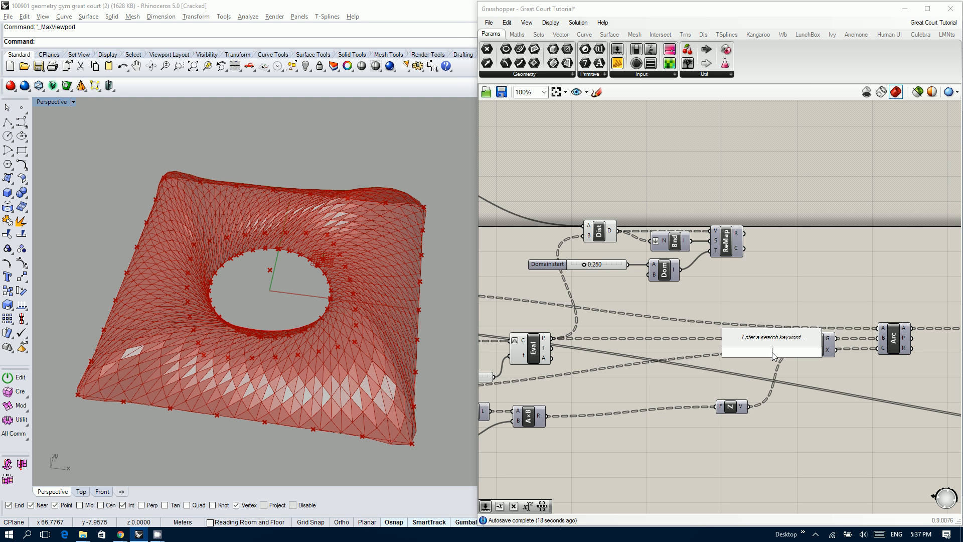
click(733, 390)
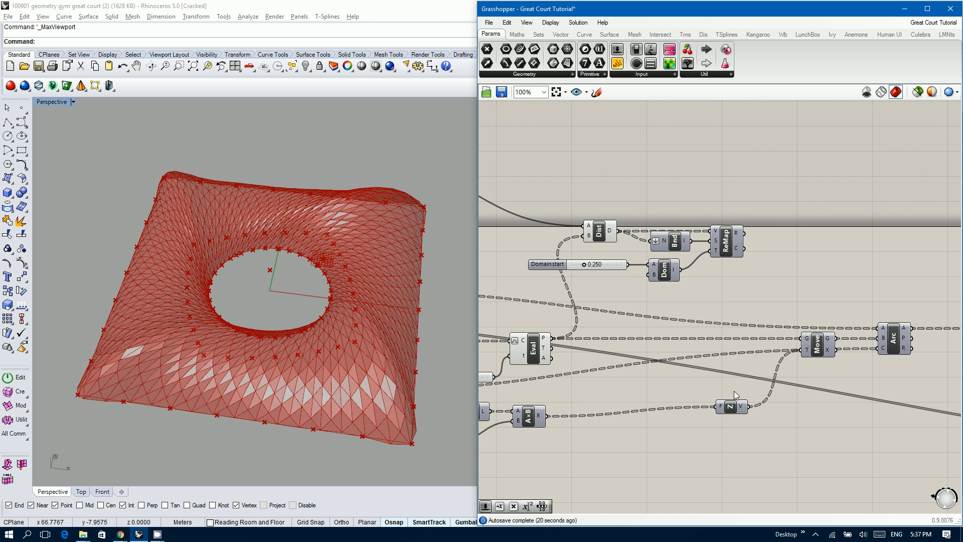
- Add a Multiplication component multiplying the Remap output by the existing length product, and feed its result into the Unit Z factor
mouse_move(739, 407)
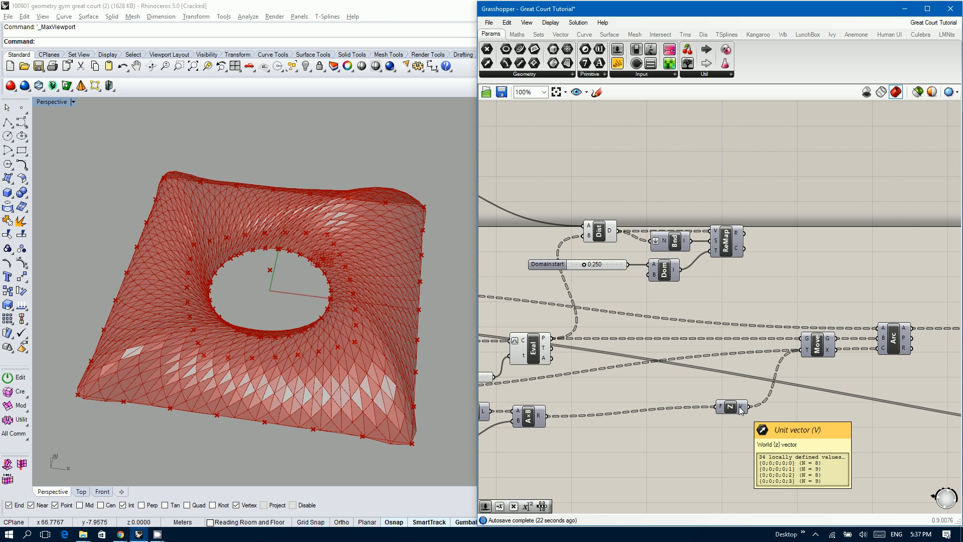
double_click(763, 374)
text(multiplication)
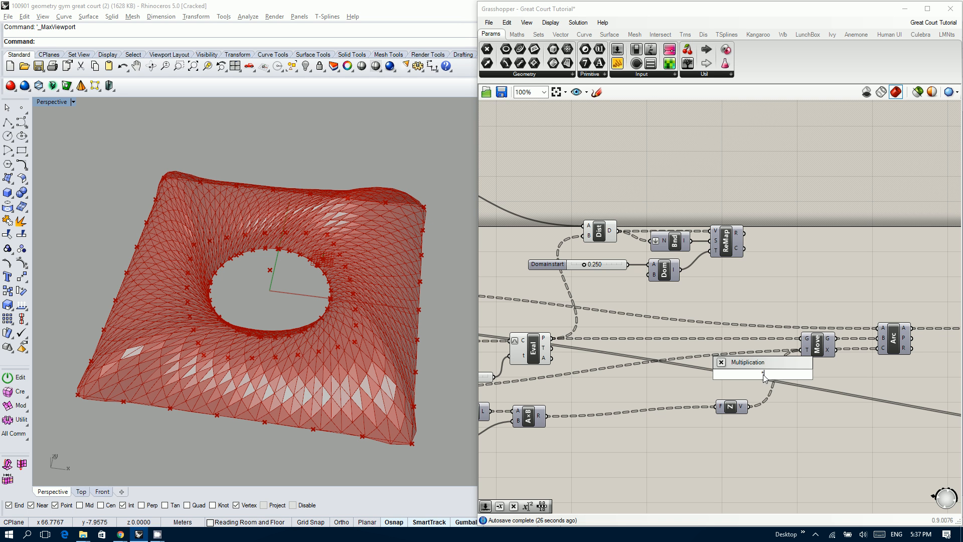
key(Return)
drag(763, 374, 738, 358)
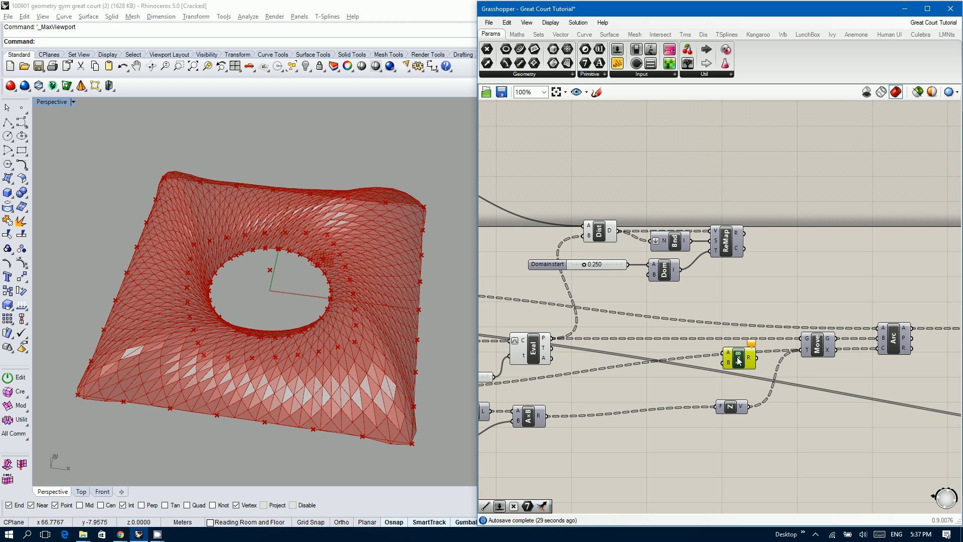
drag(744, 233, 727, 355)
drag(548, 416, 715, 407)
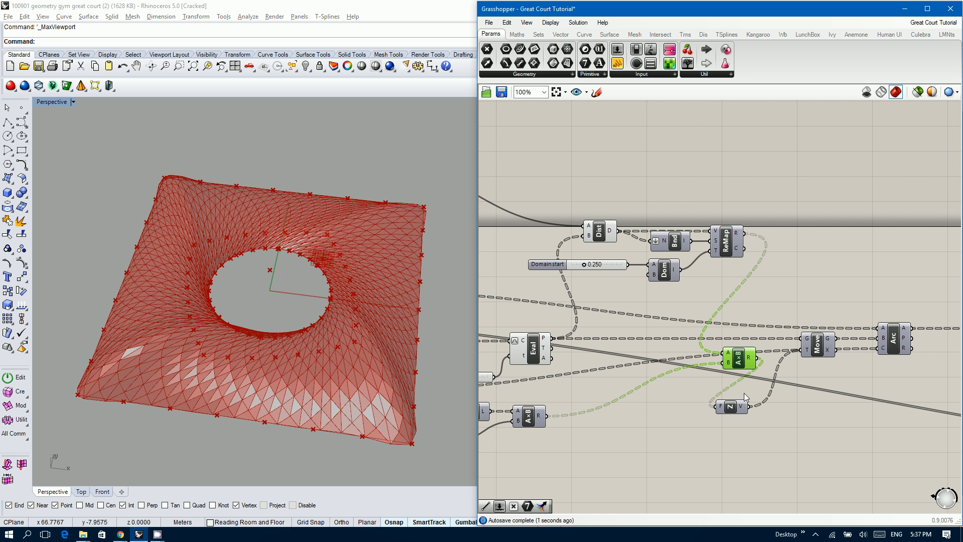
- Shift the Move and Arc components further along and line up the new Multiplication and Unit Z components directly before Move
click(774, 385)
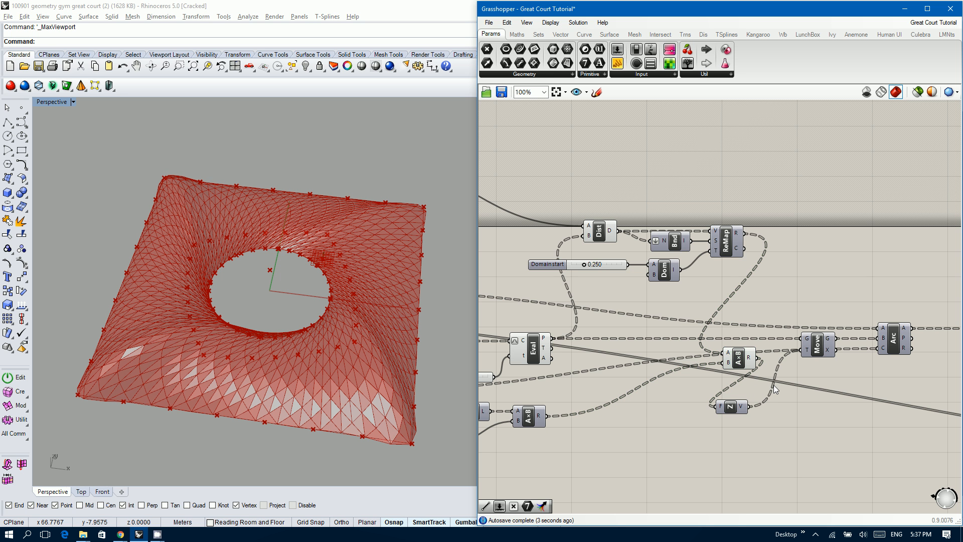
mouse_move(796, 381)
mouse_down()
mouse_move(786, 375)
mouse_move(903, 356)
mouse_move(808, 383)
mouse_up()
drag(740, 408, 878, 363)
drag(746, 356, 819, 360)
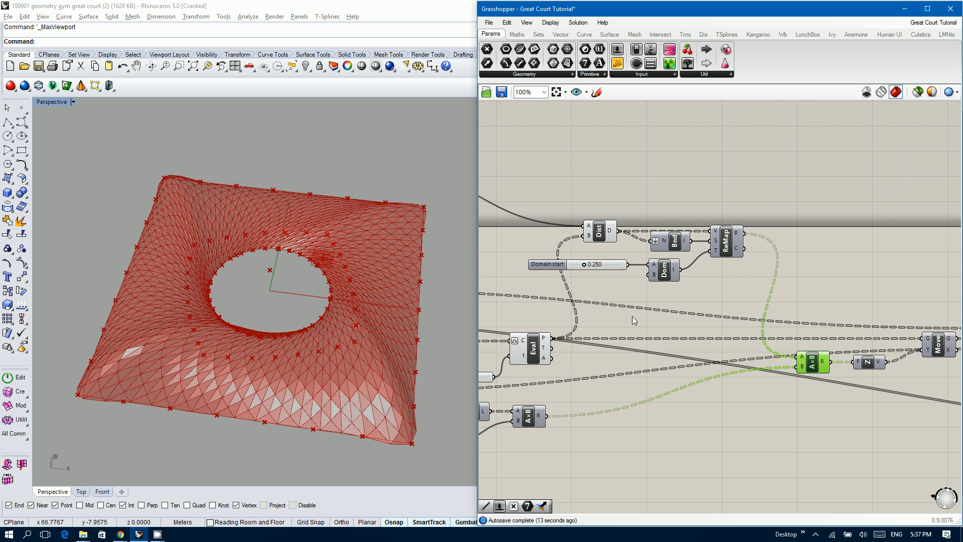
- Transfer the Rebuild Curve output wires to the Arc output so Loft and Cull Index receive the arcs directly
right_drag(301, 215, 236, 290)
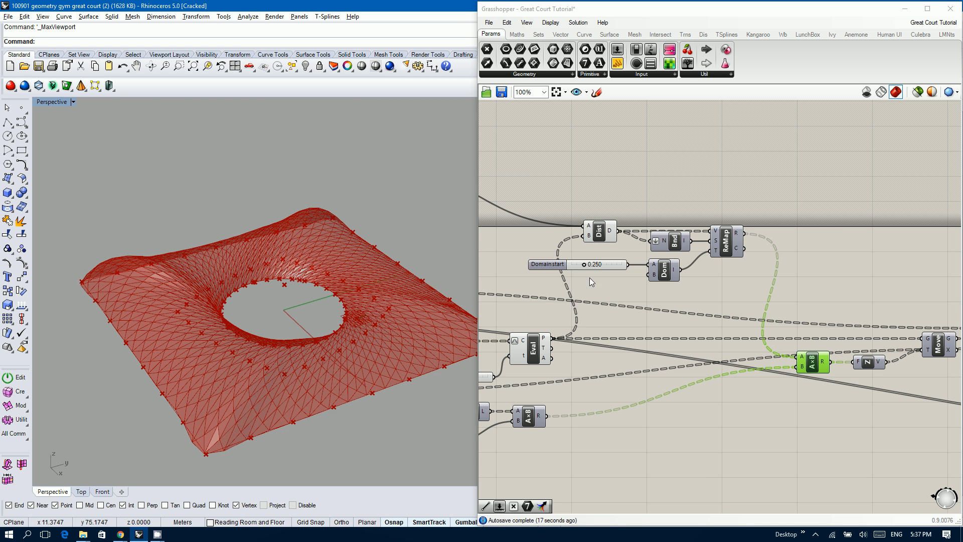
scroll(589, 277, up, 3)
scroll(588, 276, up, 2)
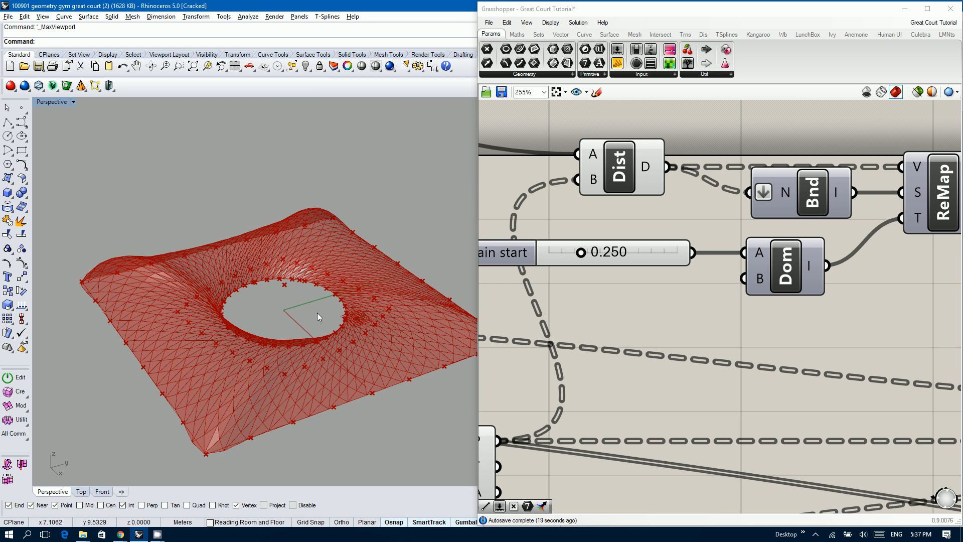
right_drag(304, 322, 284, 338)
scroll(561, 323, down, 5)
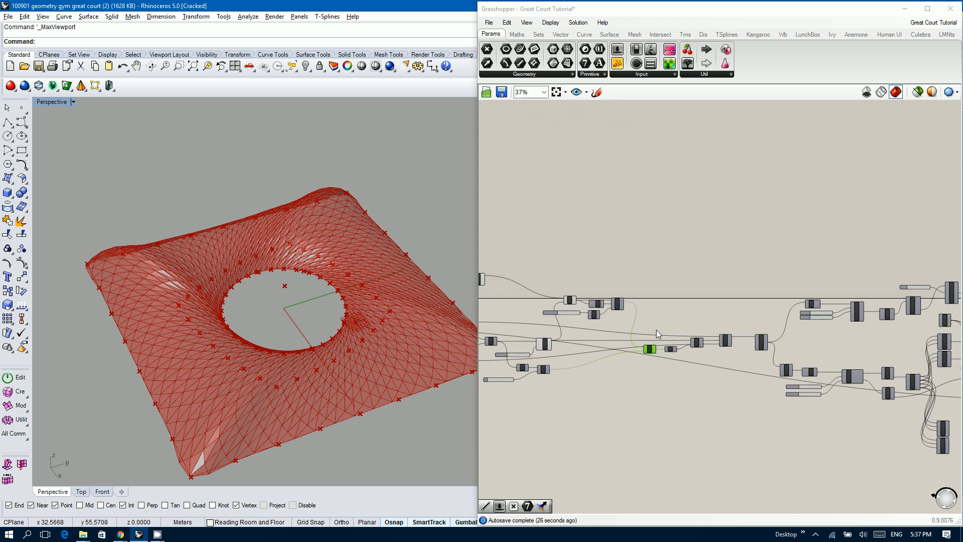
scroll(745, 355, up, 4)
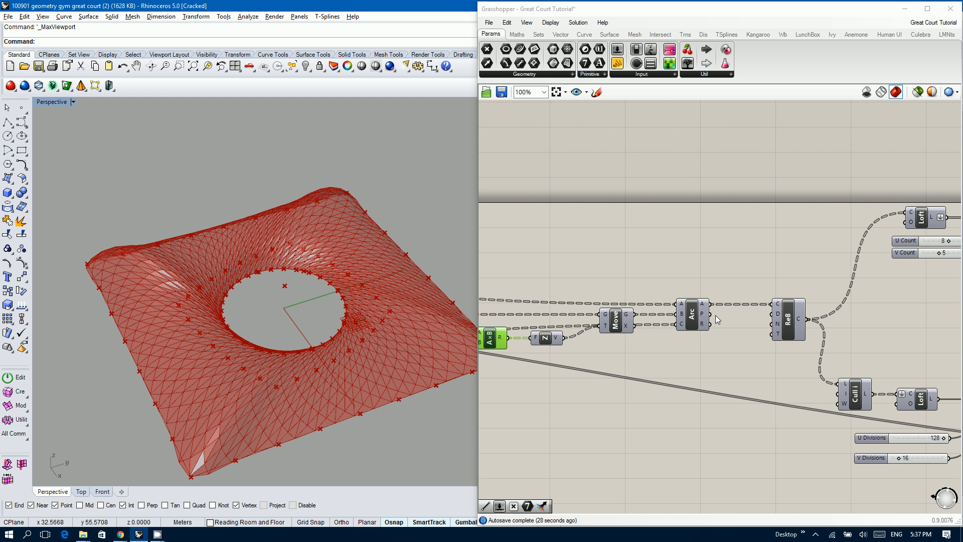
right_drag(785, 316, 727, 315)
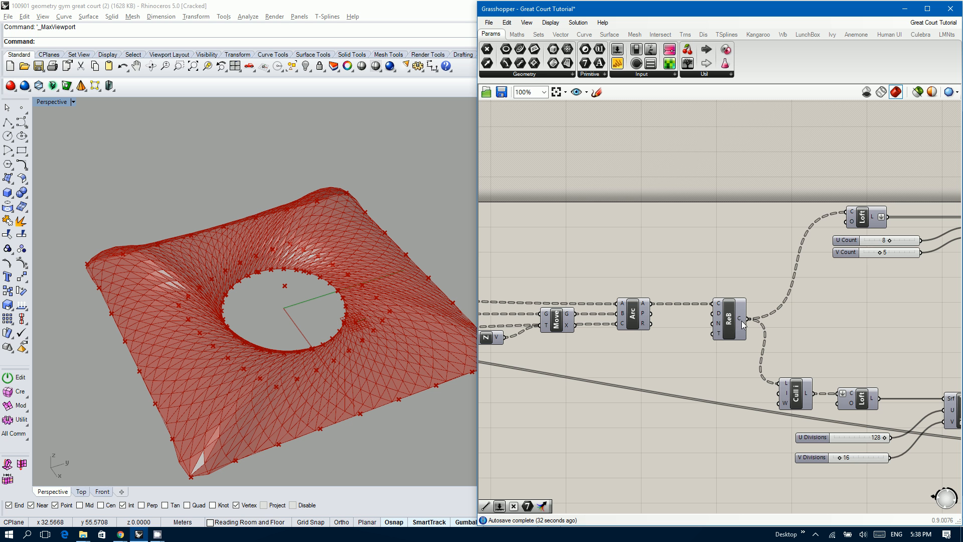
ctrl+shift+drag(748, 319, 650, 296)
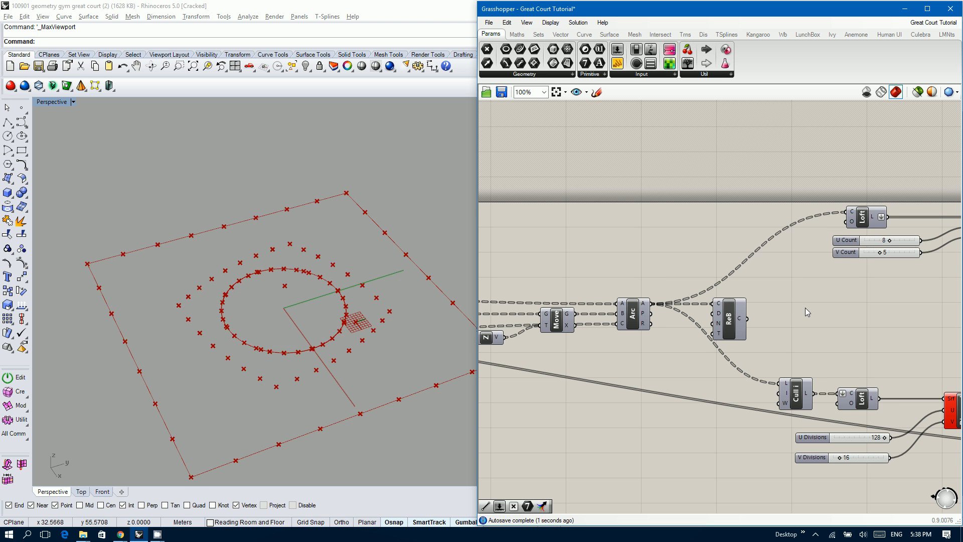
- Place an empty panel above the Loft component that feeds Mesh UV
right_drag(805, 309, 682, 315)
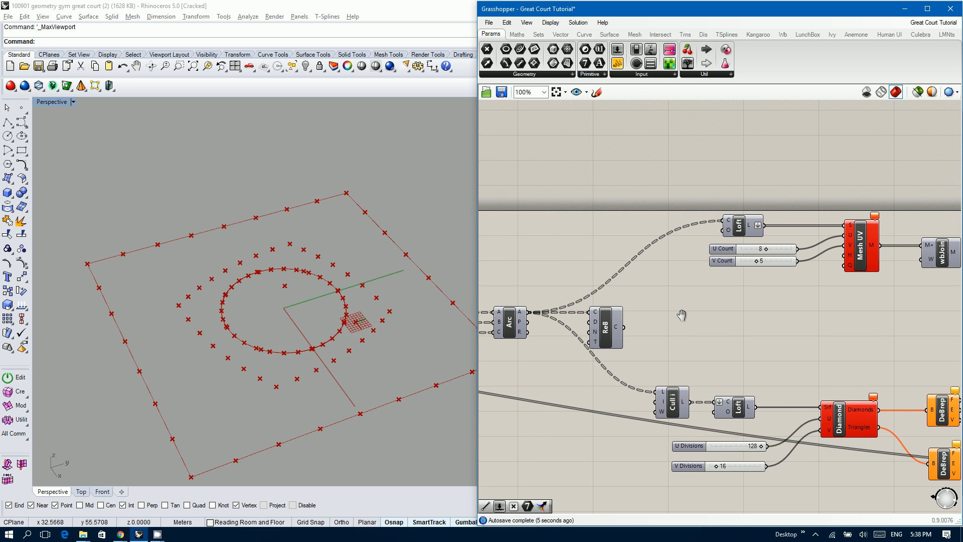
click(859, 239)
right_drag(773, 171, 687, 190)
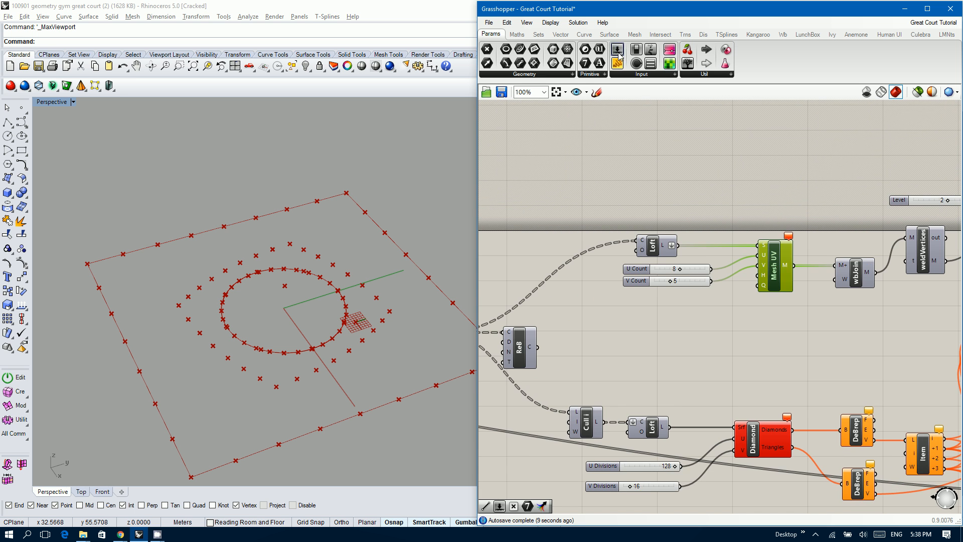
drag(724, 179, 724, 181)
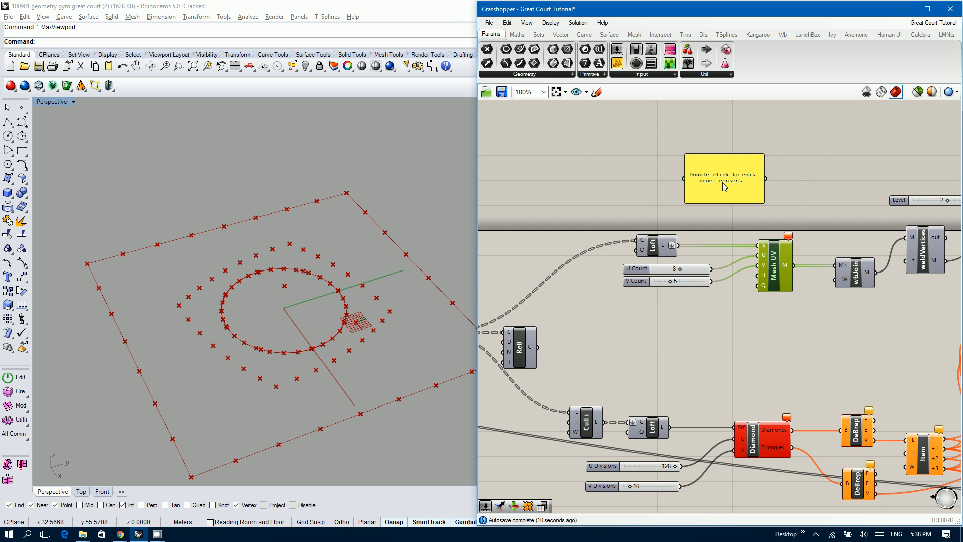
- Turn on the preview of the Loft component feeding Mesh UV and inspect the lofted surfaces
click(656, 249)
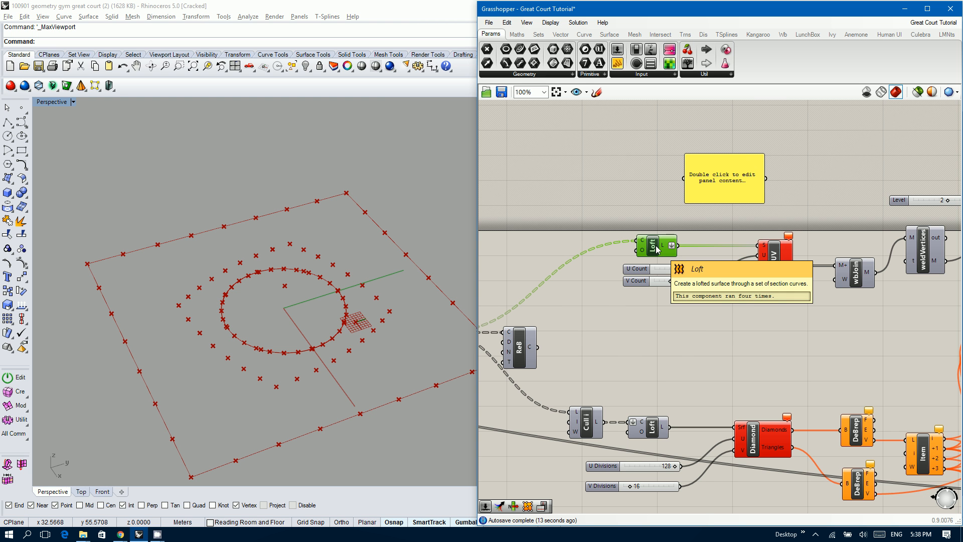
middle_click(656, 249)
click(680, 228)
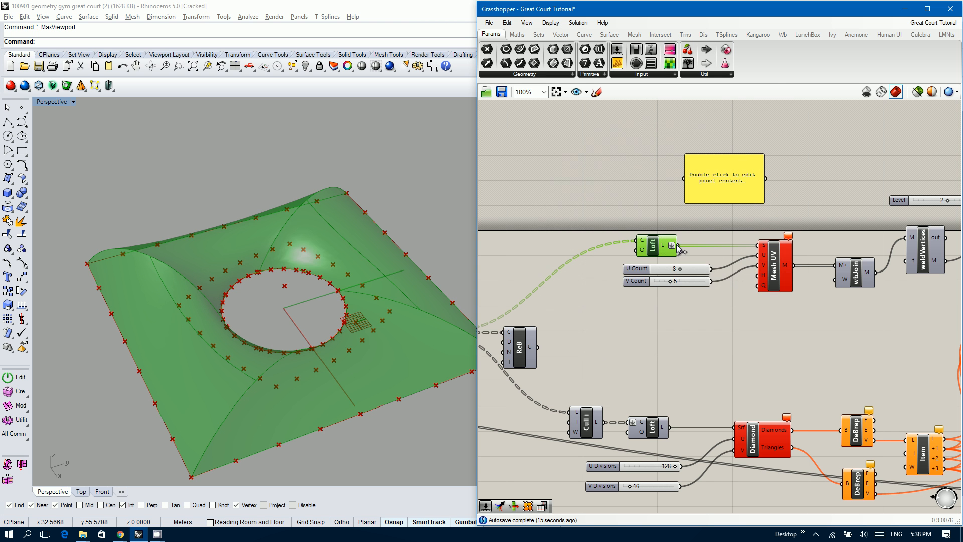
mouse_move(192, 308)
right_down()
mouse_move(254, 240)
mouse_move(269, 241)
mouse_move(204, 308)
mouse_move(193, 291)
right_up()
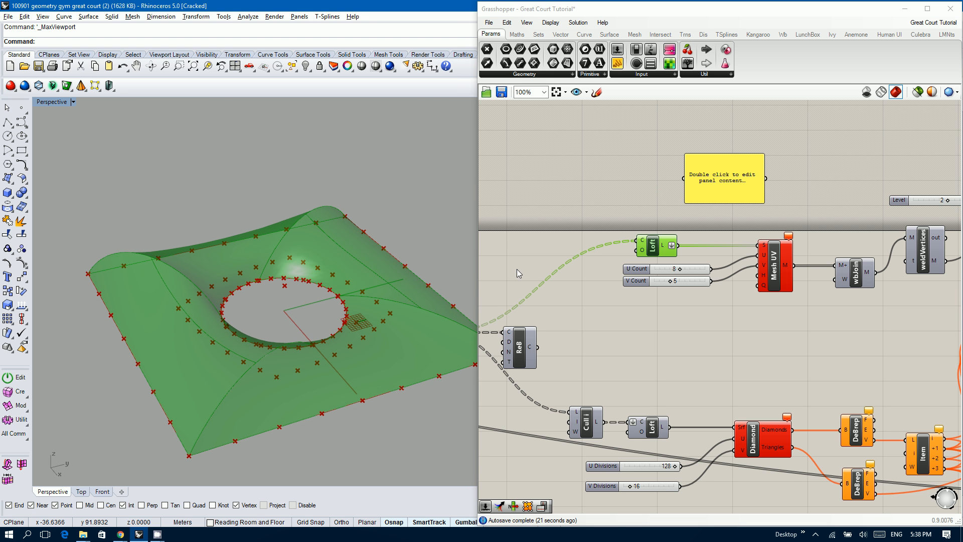
right_drag(169, 336, 187, 366)
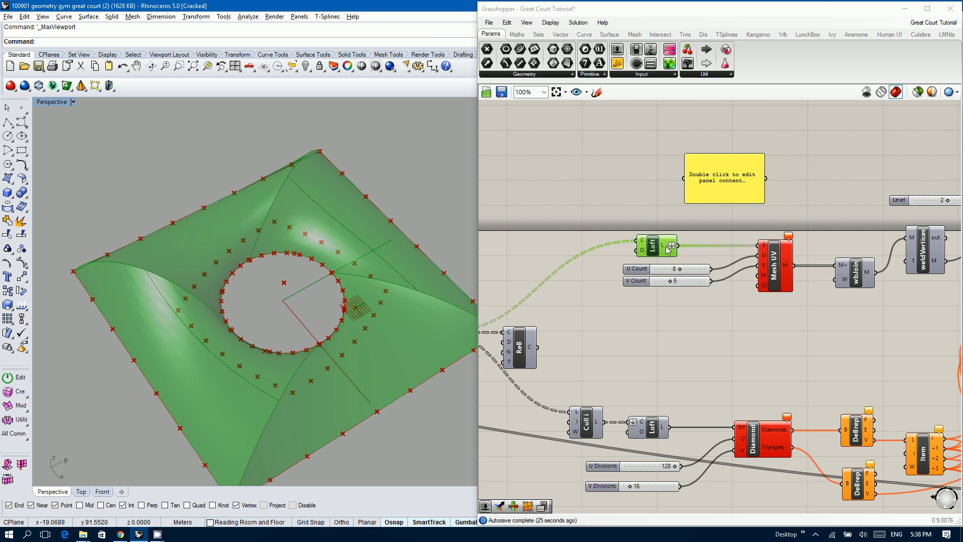
- Connect the Loft output to the panel and return the Loft and Cull Index inputs to the Rebuild Curve output
drag(672, 245, 697, 181)
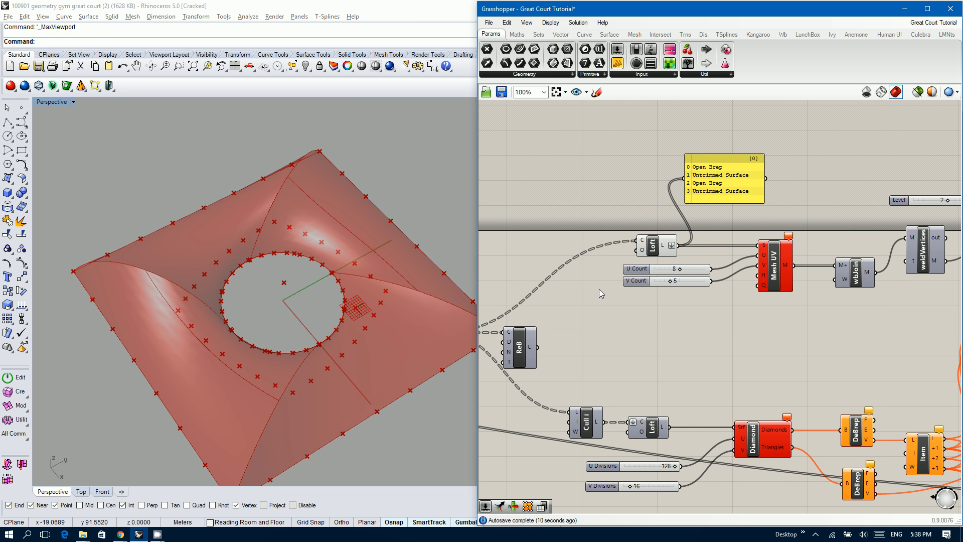
right_drag(585, 301, 695, 288)
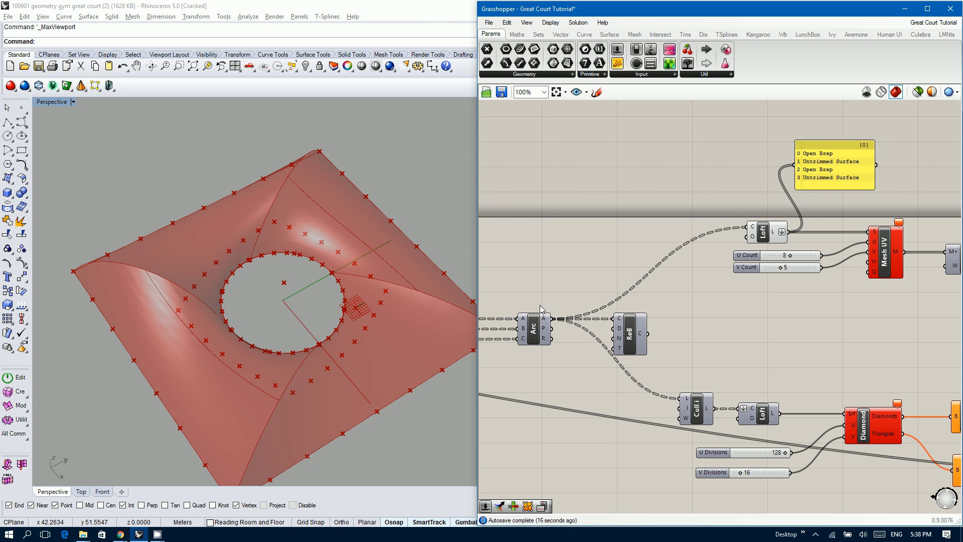
ctrl+shift+drag(554, 319, 614, 319)
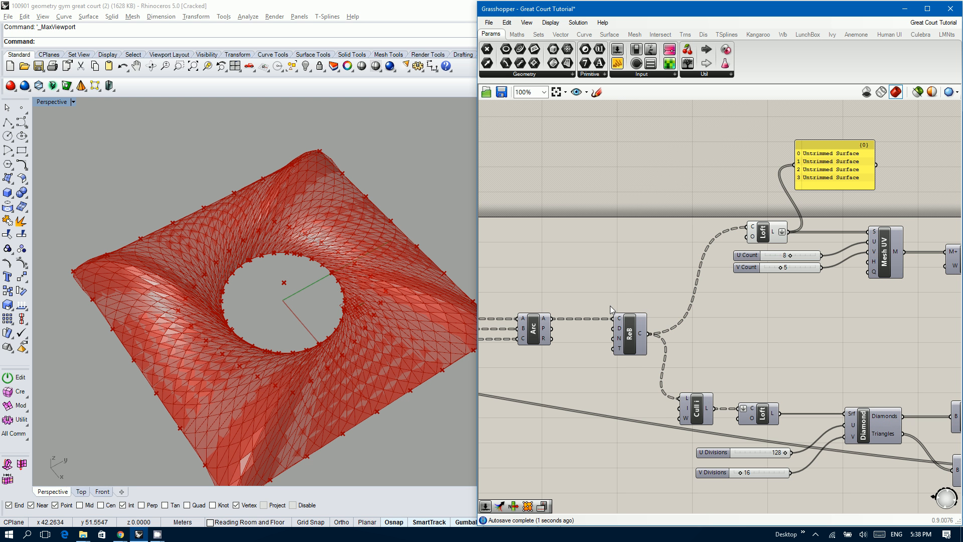
- Turn off the preview of the Loft component feeding Mesh UV
click(763, 237)
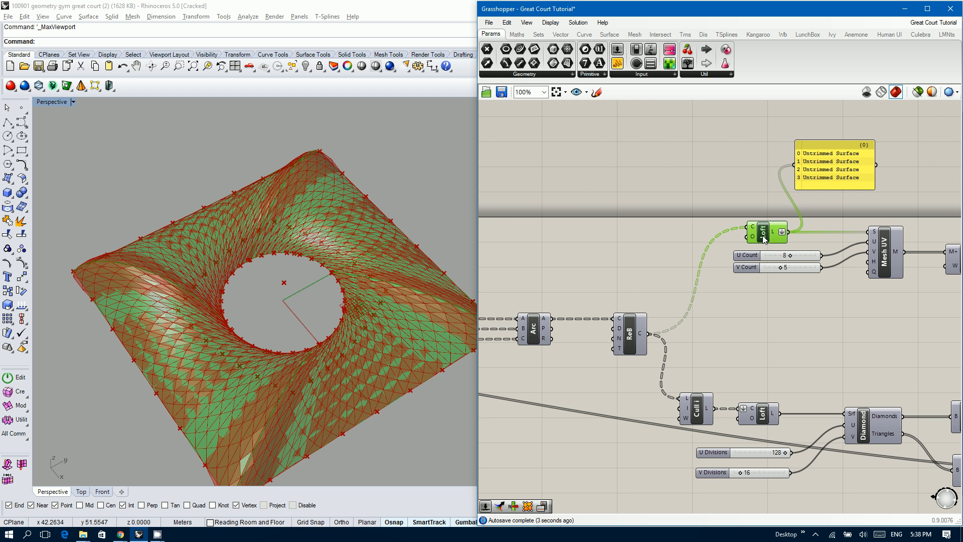
middle_click(785, 171)
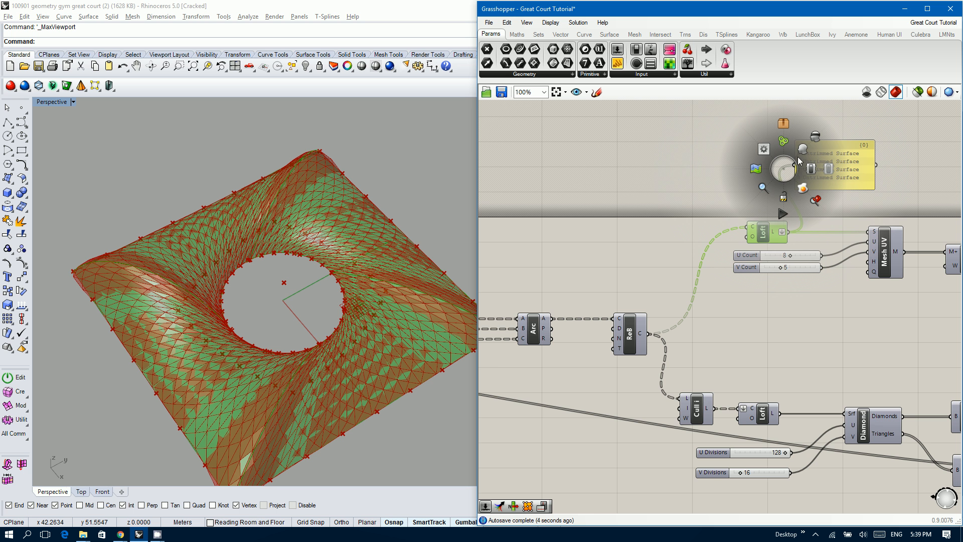
click(812, 140)
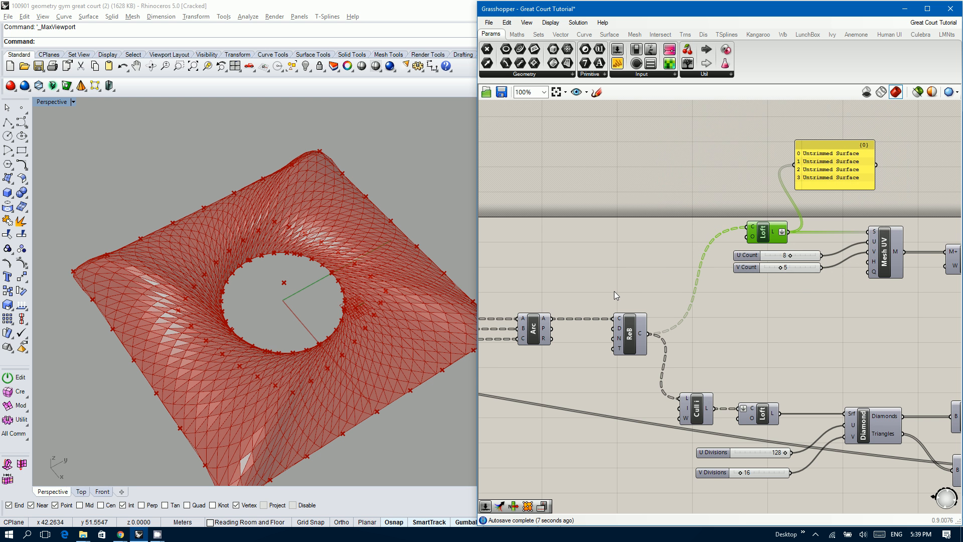
- Set the Domain start slider of the Construct Domain component to 0.456
right_drag(614, 292, 653, 292)
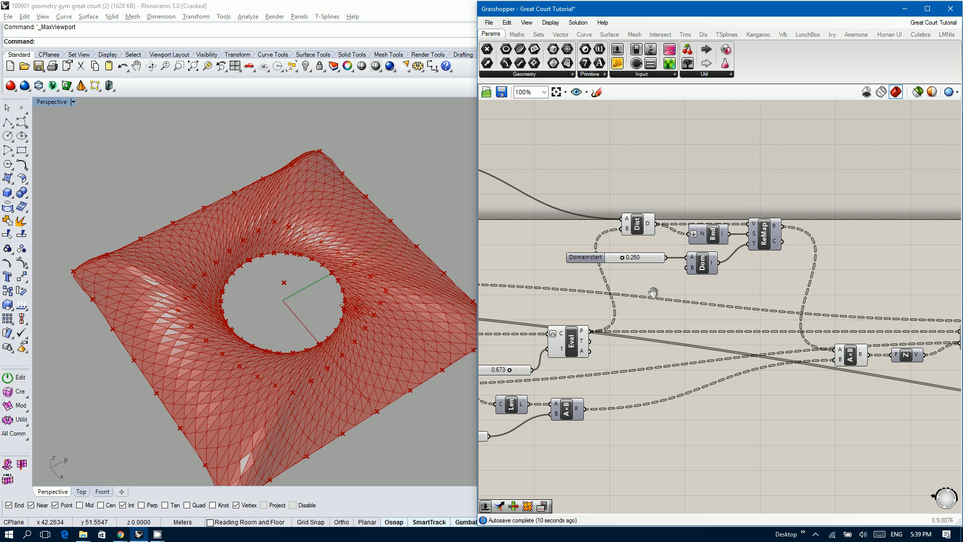
right_drag(308, 327, 240, 269)
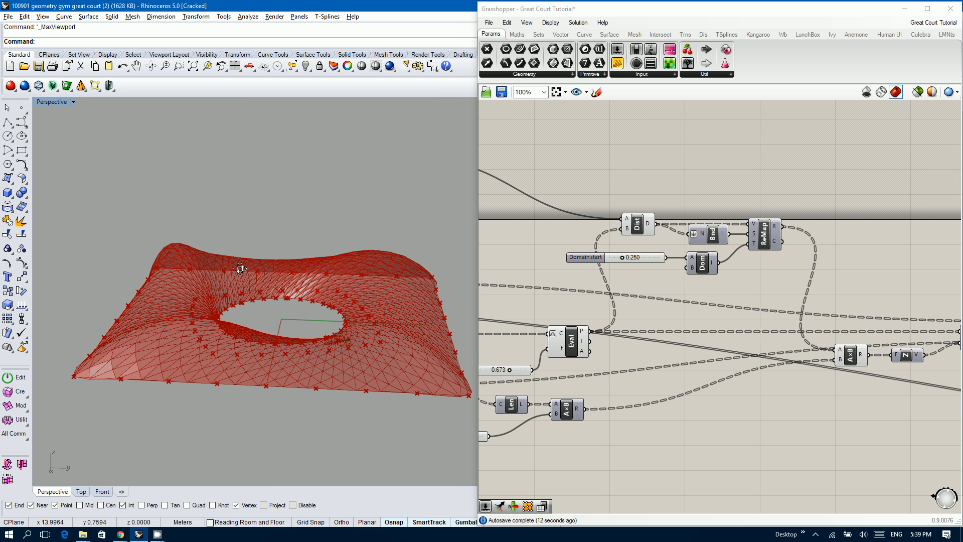
scroll(622, 256, up, 4)
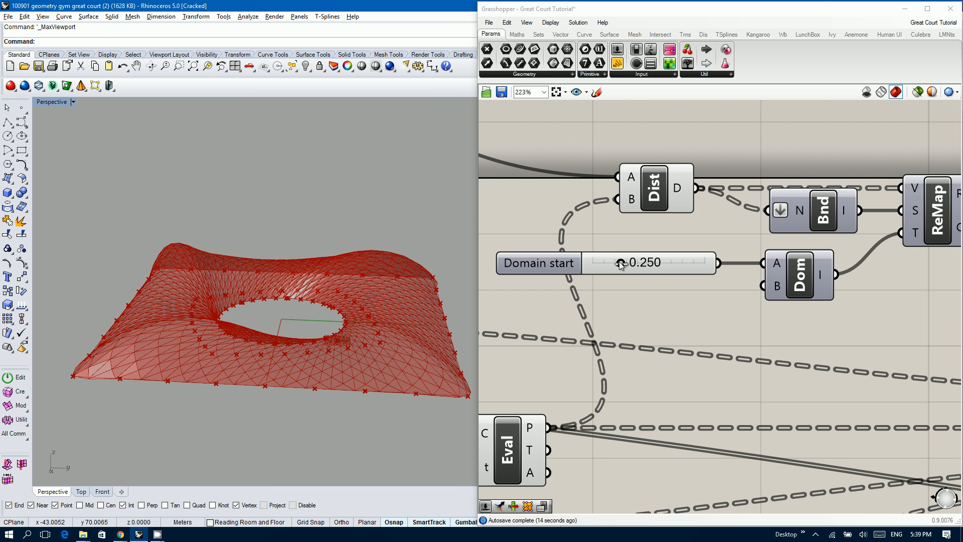
drag(621, 265, 645, 265)
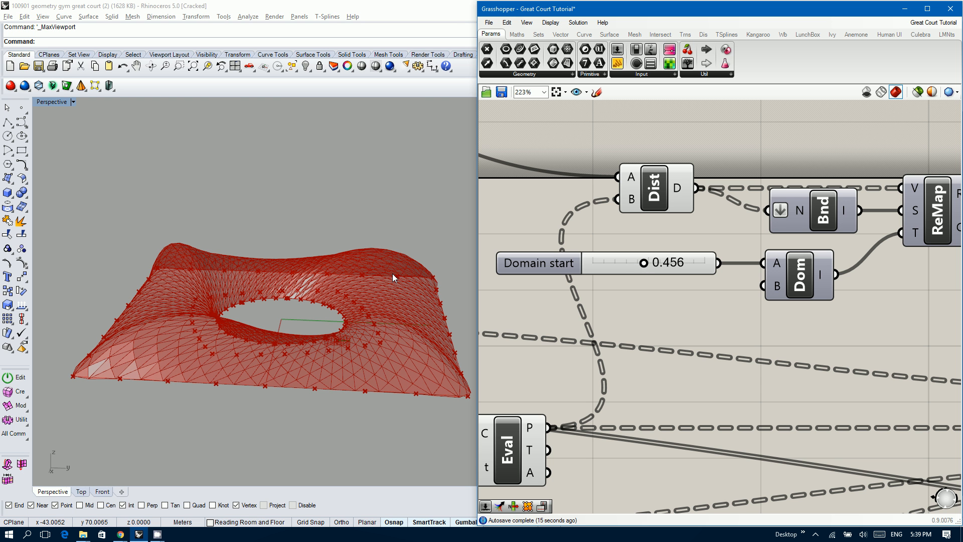
- Set the B slider that multiplies the line lengths to 0.479
right_drag(306, 305, 321, 303)
scroll(706, 300, down, 5)
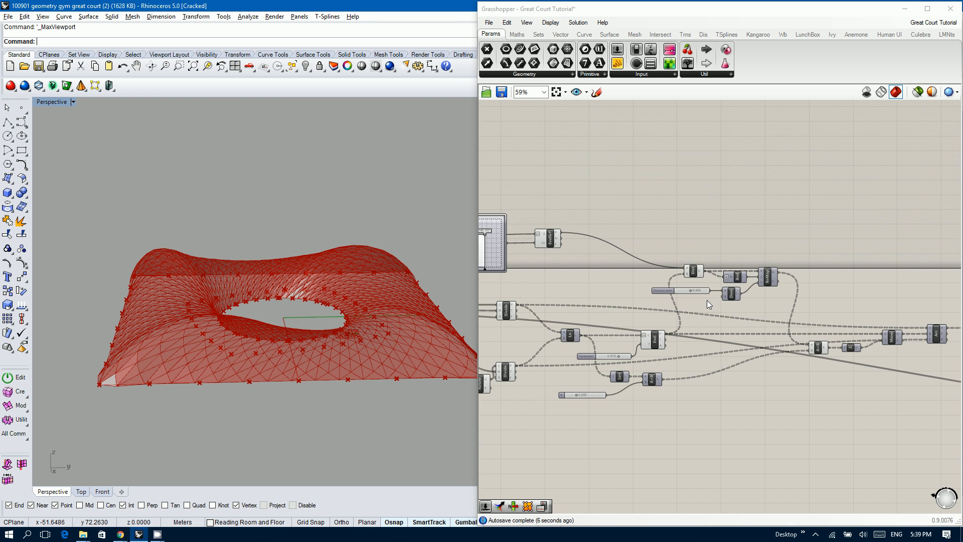
scroll(566, 395, up, 4)
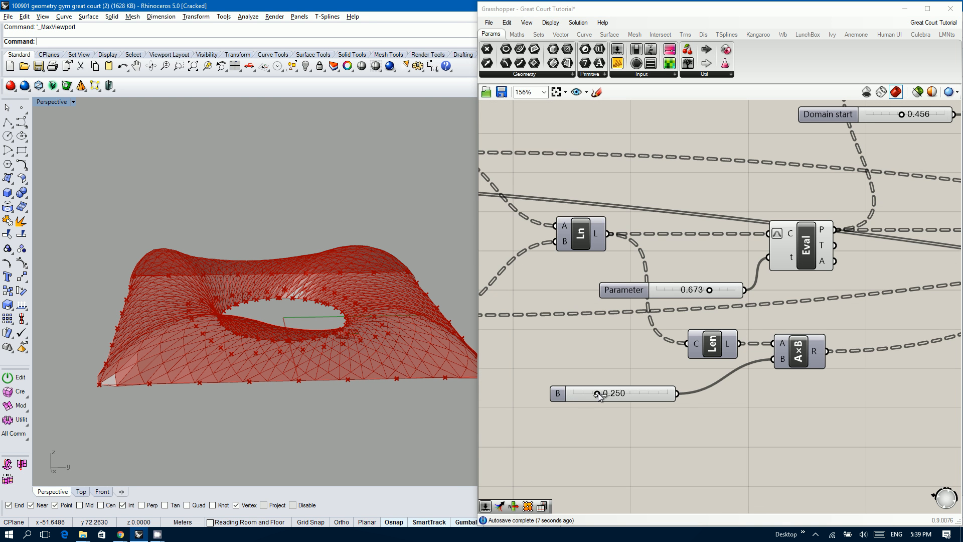
drag(597, 392, 619, 393)
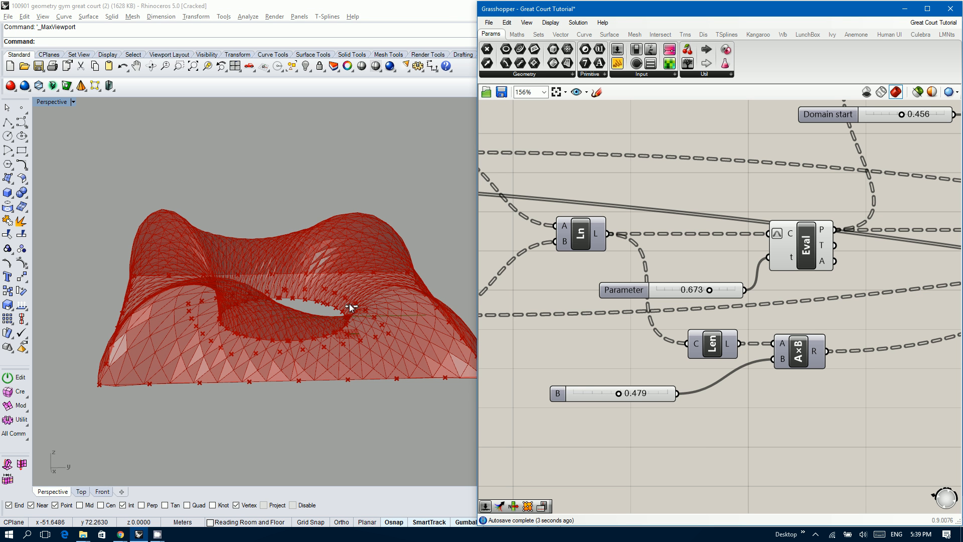
- Set the Factor slider feeding the Pi component of the Rotate angle to 0.098 and inspect the roof shape
right_drag(261, 290, 312, 312)
scroll(649, 300, down, 3)
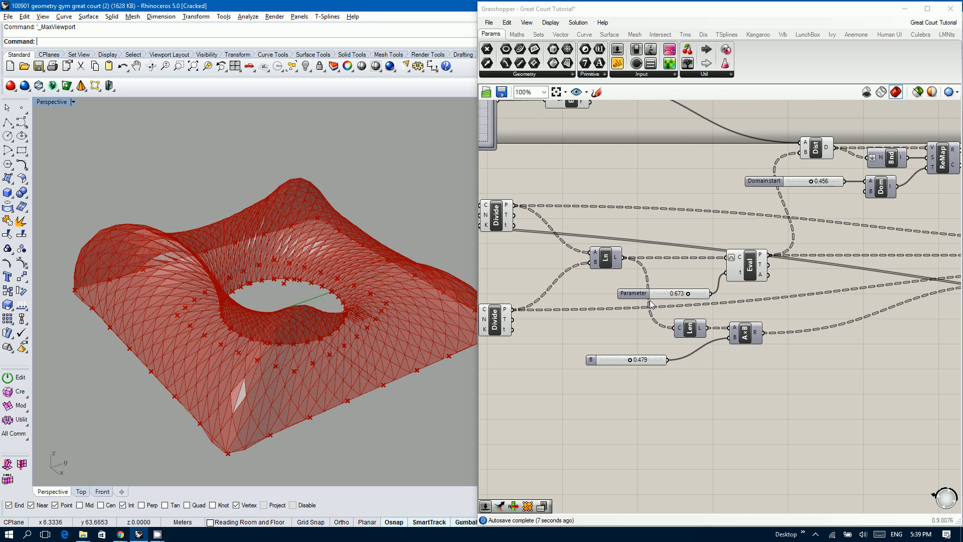
scroll(632, 287, down, 4)
right_drag(550, 332, 738, 309)
scroll(661, 320, up, 8)
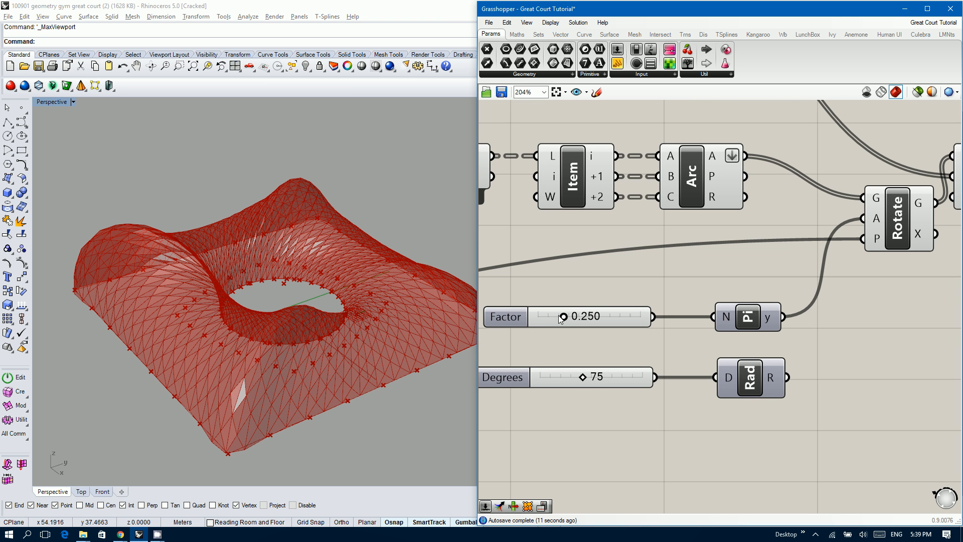
drag(554, 319, 548, 319)
right_drag(301, 253, 316, 303)
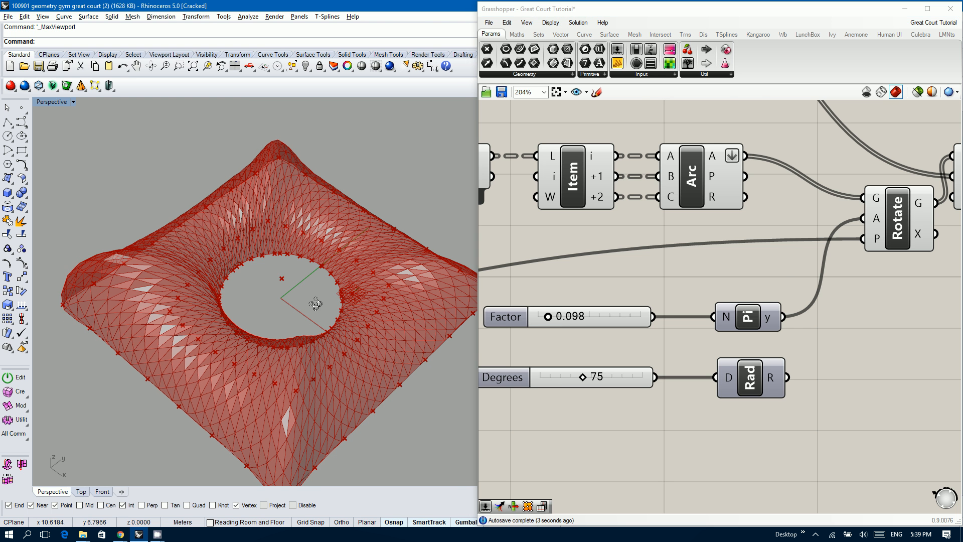
- Move the point of the MD slider feeding Evaluate Surface through several positions, ending at about 0.99 ; 0.45, to test the roof shape
scroll(616, 351, down, 8)
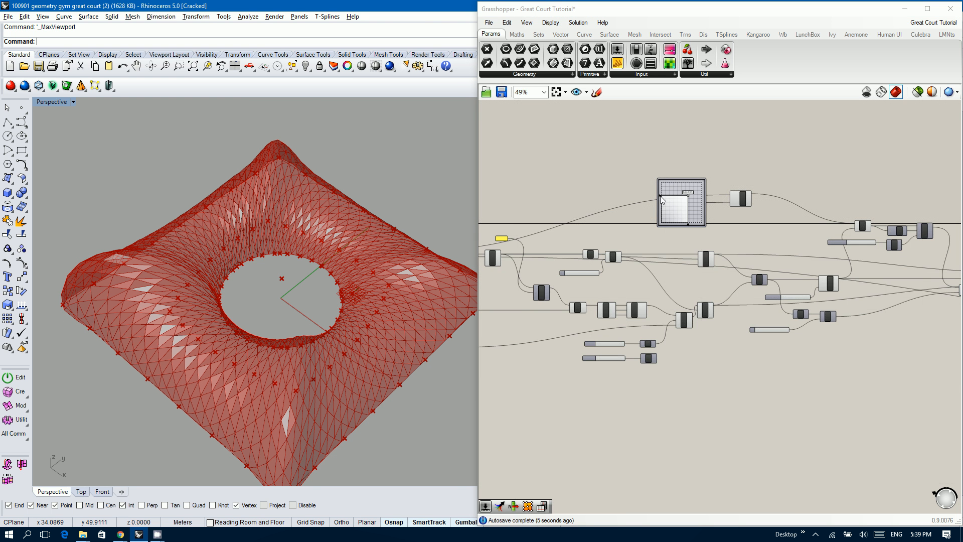
scroll(660, 195, up, 4)
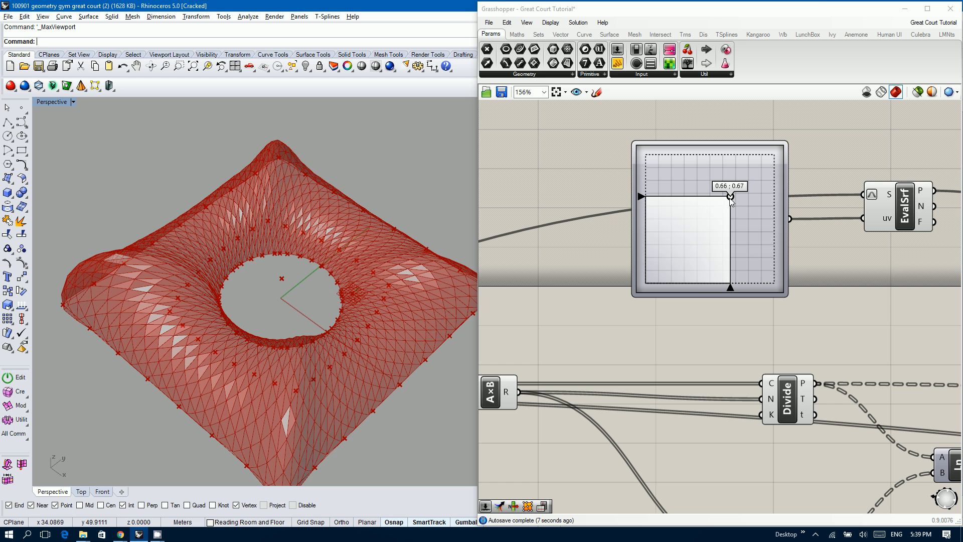
click(692, 223)
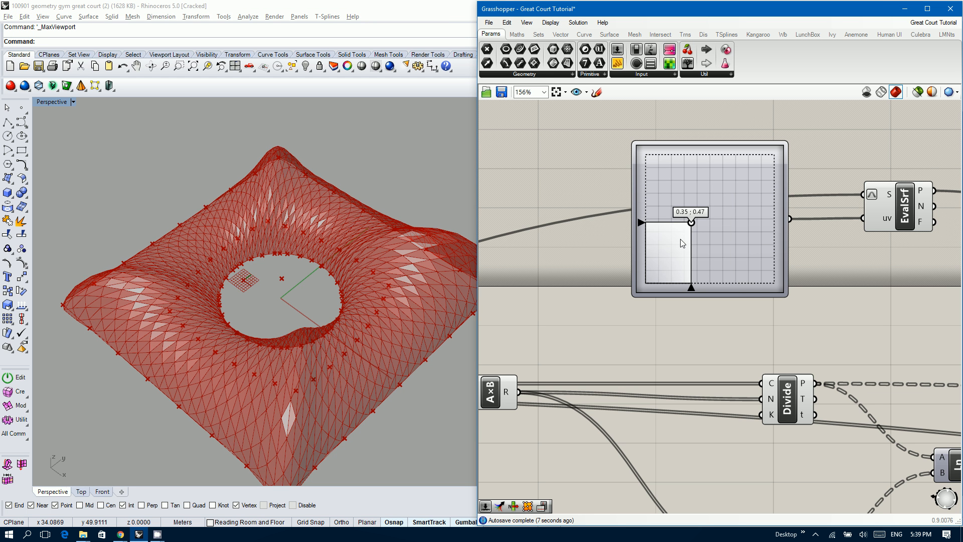
click(699, 251)
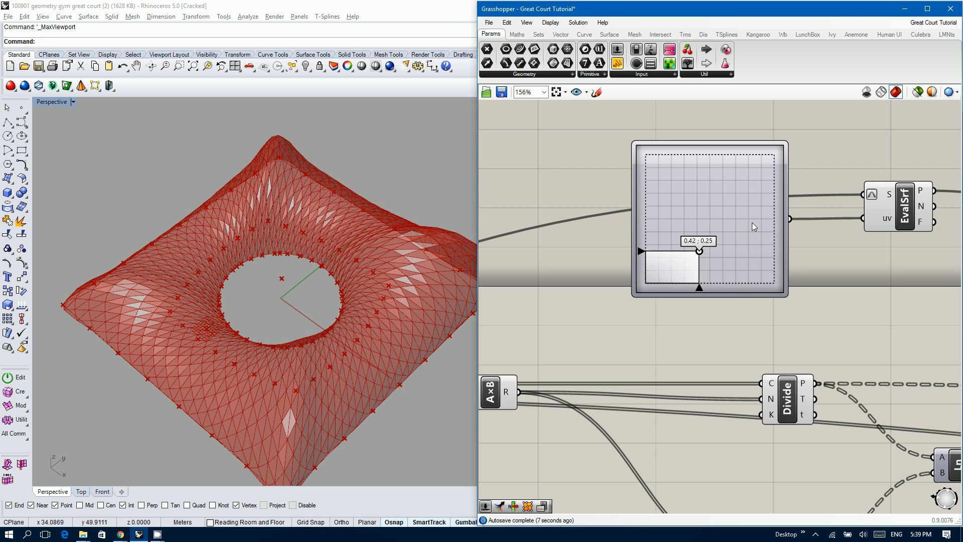
drag(751, 221, 771, 212)
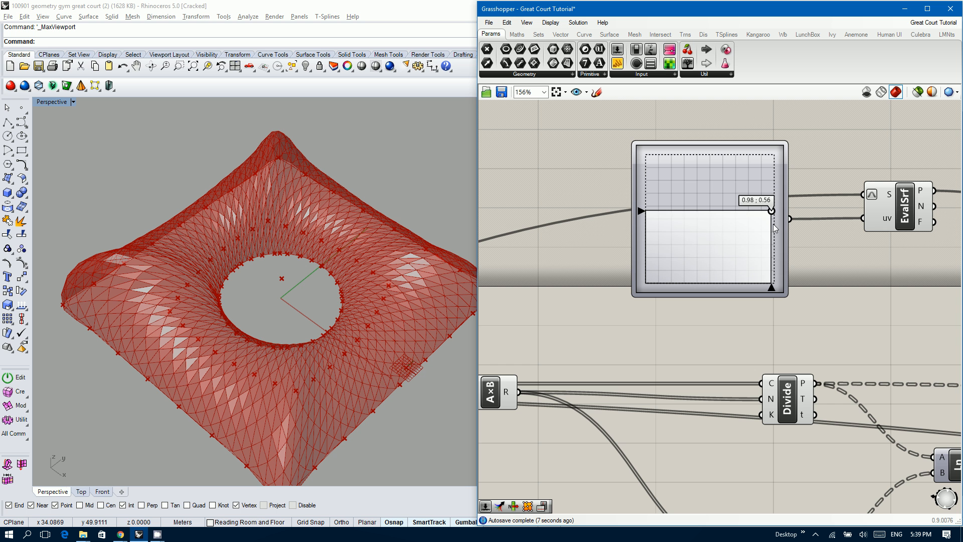
click(772, 226)
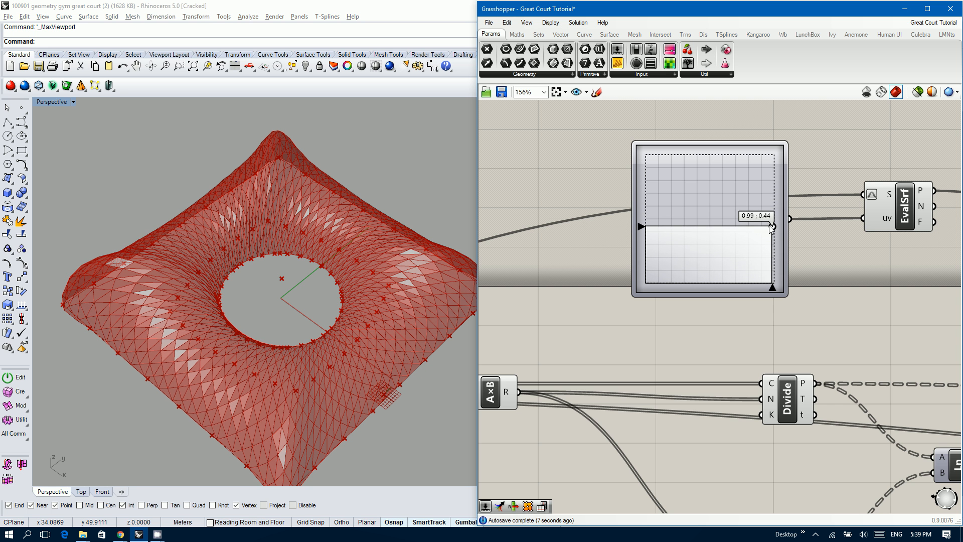
- Add a Scale component above the definition and connect the outer boundary surface parameter to its geometry input
scroll(756, 341, down, 5)
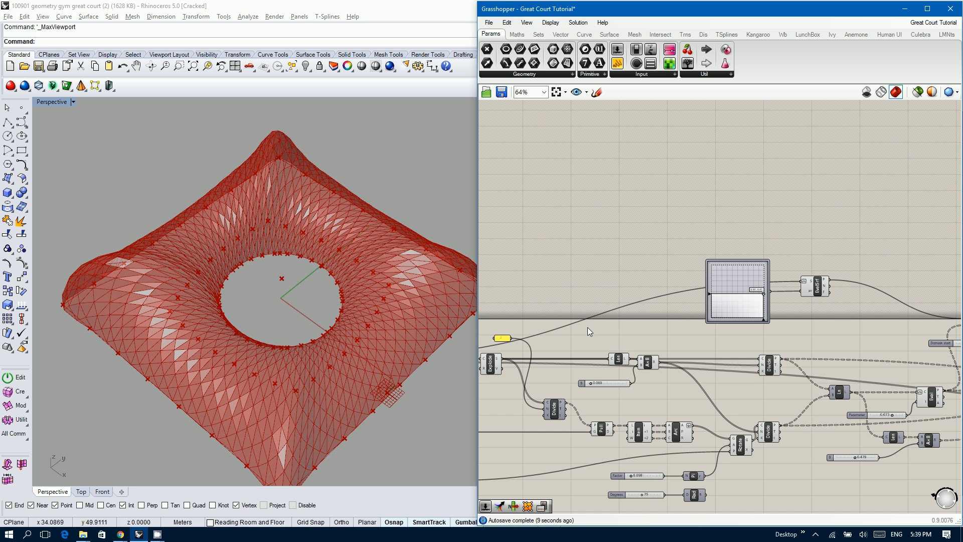
right_drag(587, 327, 687, 269)
double_click(687, 269)
text(sca)
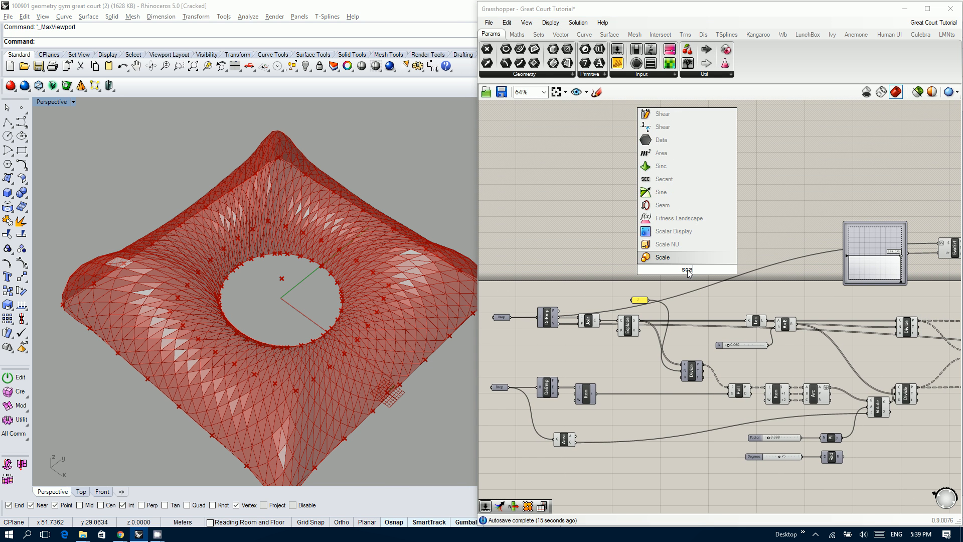
key(Return)
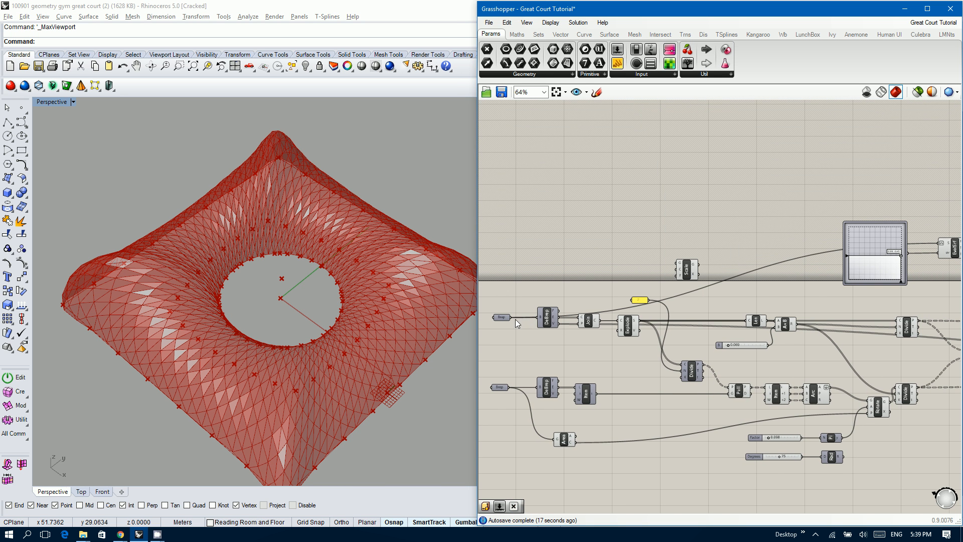
drag(510, 317, 686, 271)
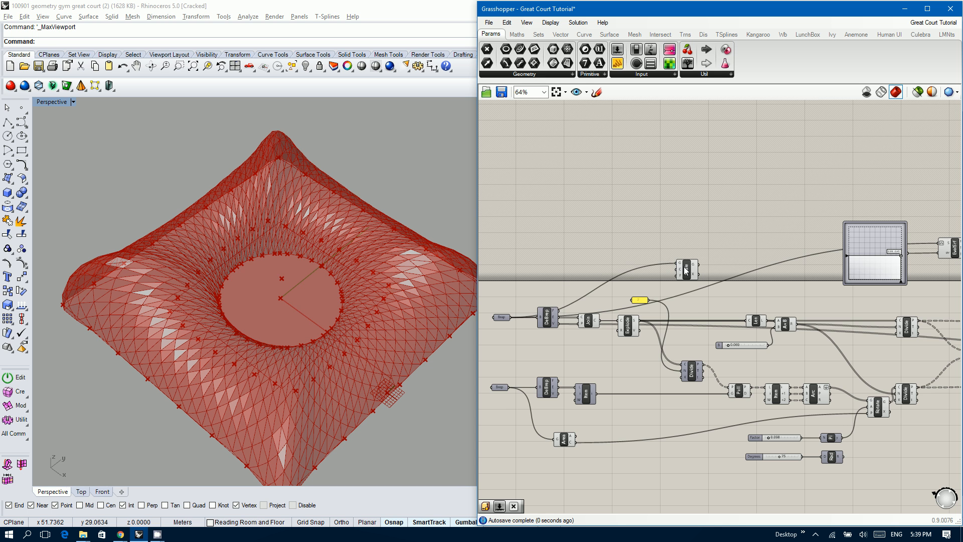
click(686, 271)
- Add a number slider beside the Scale component and set its maximum to 2
scroll(648, 257, up, 4)
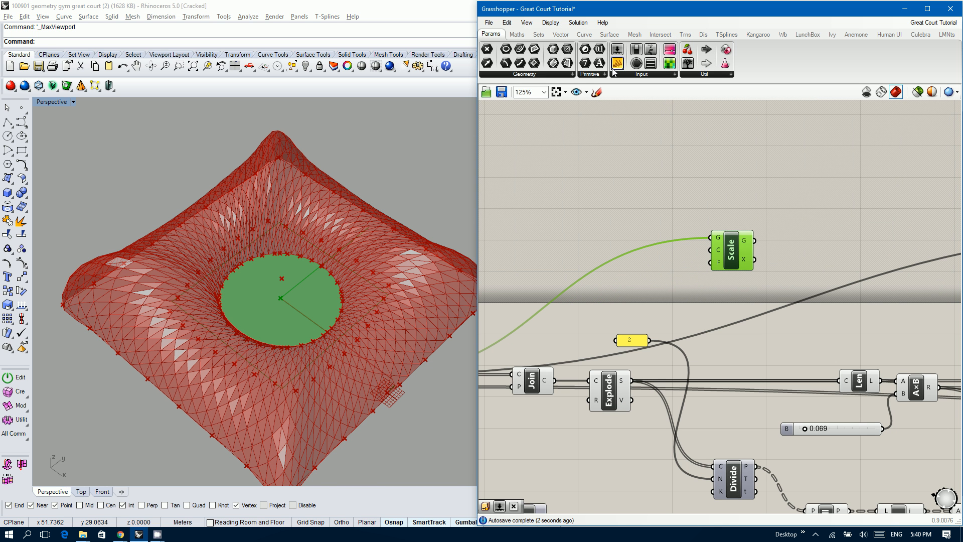
drag(613, 67, 570, 279)
click(578, 284)
double_click(578, 284)
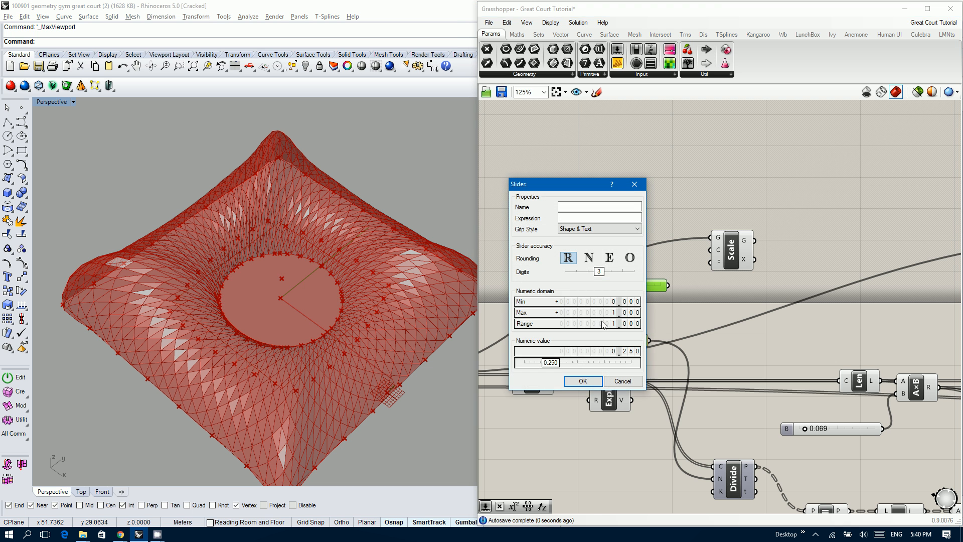
double_click(604, 313)
text(2)
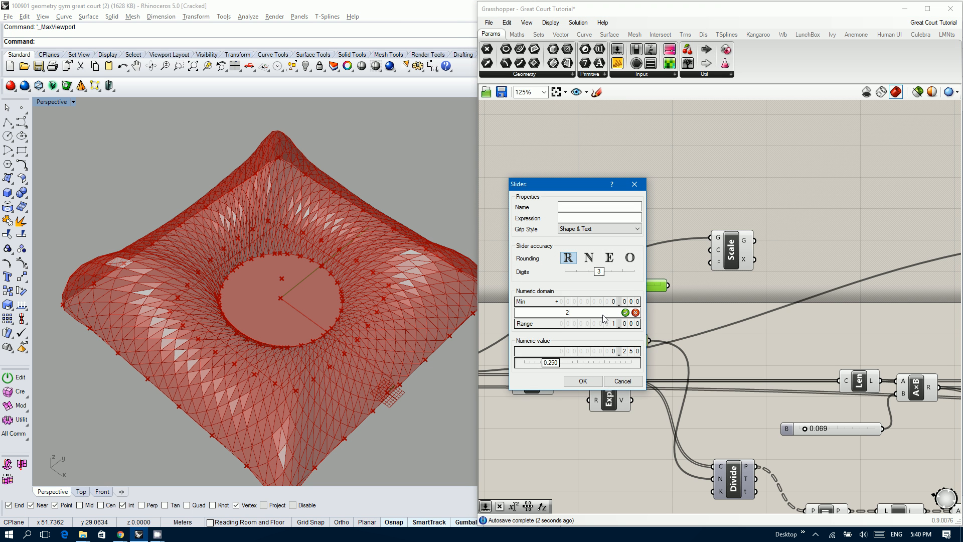
click(583, 380)
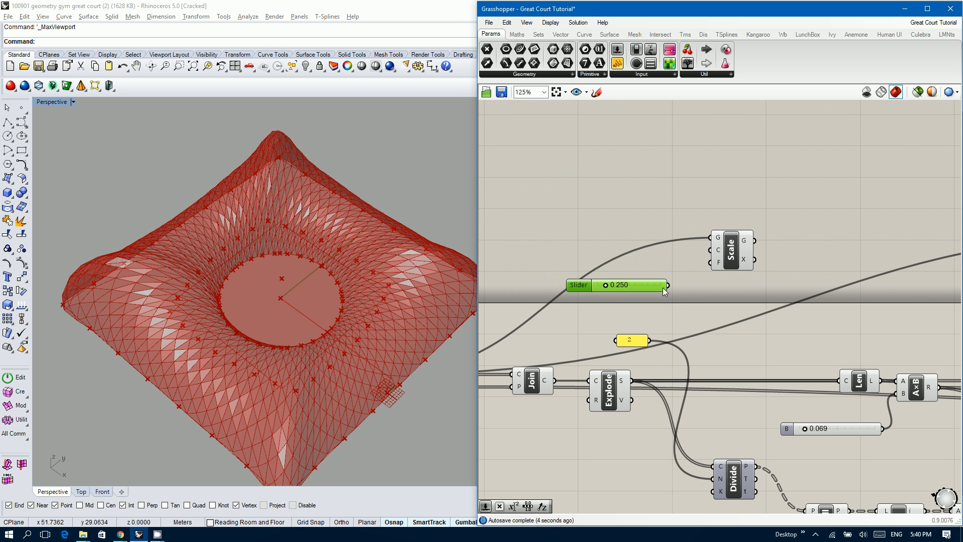
- Feed the new slider into the Scale factor at 2.000 and connect the scaled geometry to the surface input of Evaluate Surface
drag(668, 285, 707, 259)
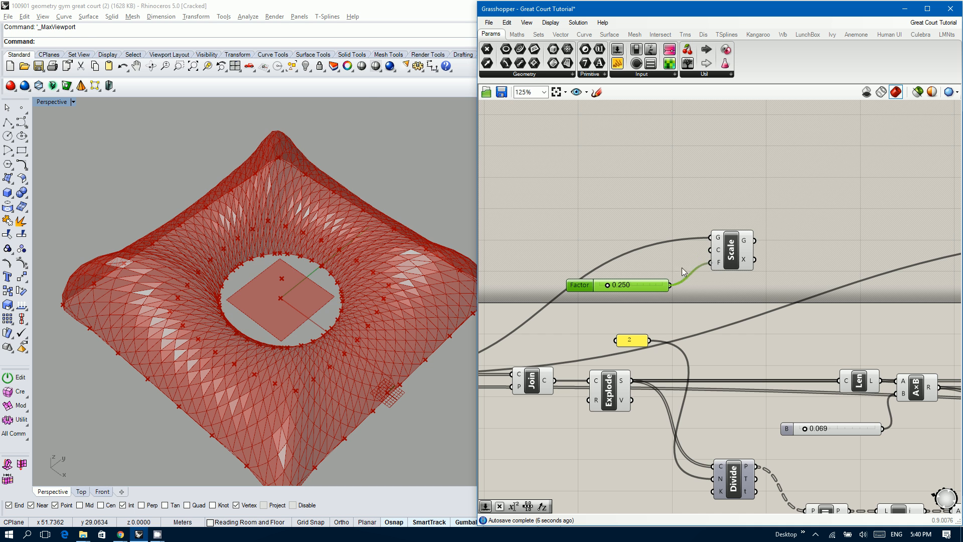
drag(608, 284, 691, 285)
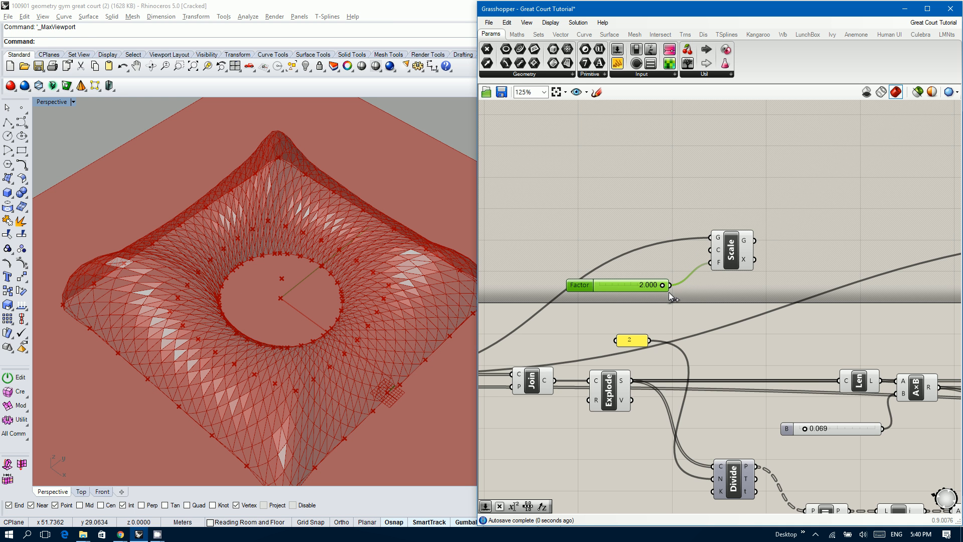
right_drag(669, 292, 479, 271)
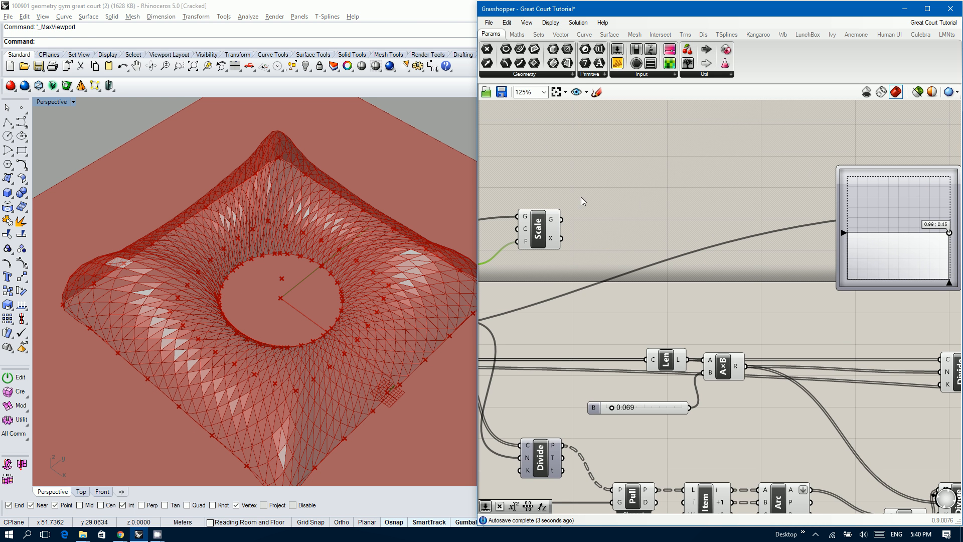
drag(562, 219, 871, 210)
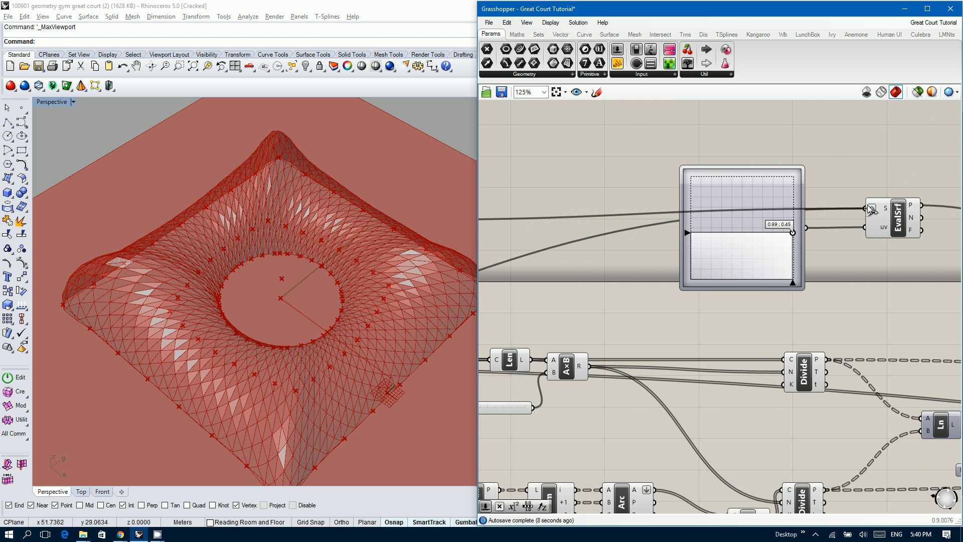
- Turn off the preview of the Scale component and view the roof from a lower angle
scroll(770, 296, down, 4)
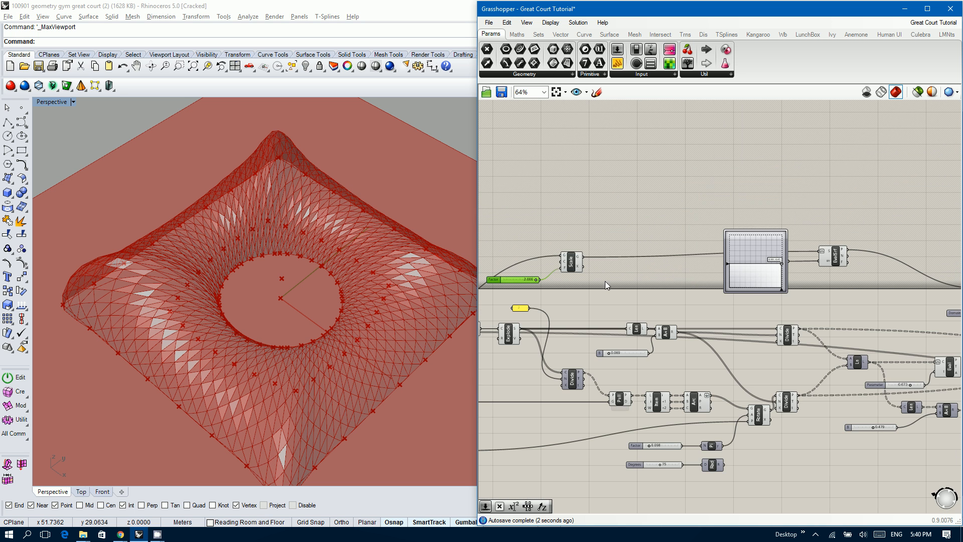
middle_click(570, 260)
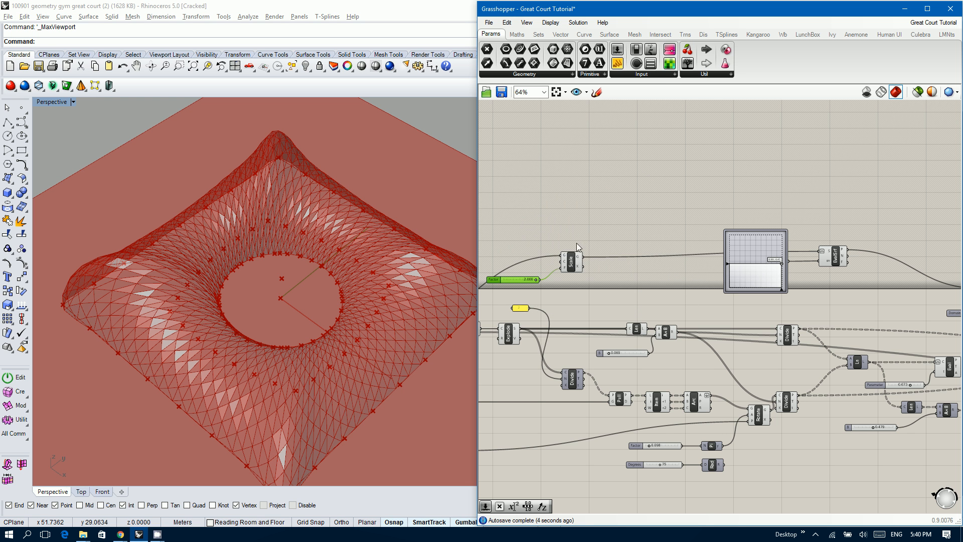
click(570, 261)
middle_click(571, 263)
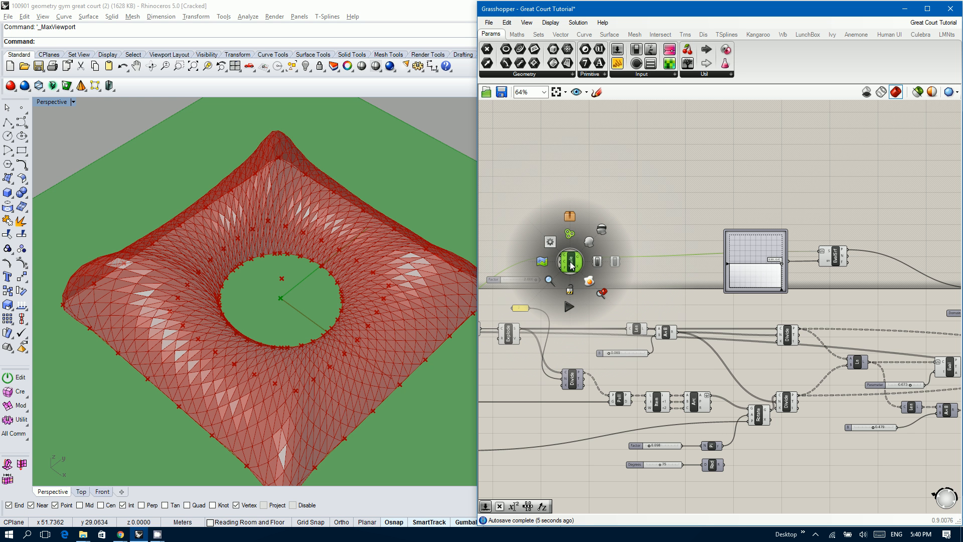
click(600, 229)
right_drag(269, 312, 274, 279)
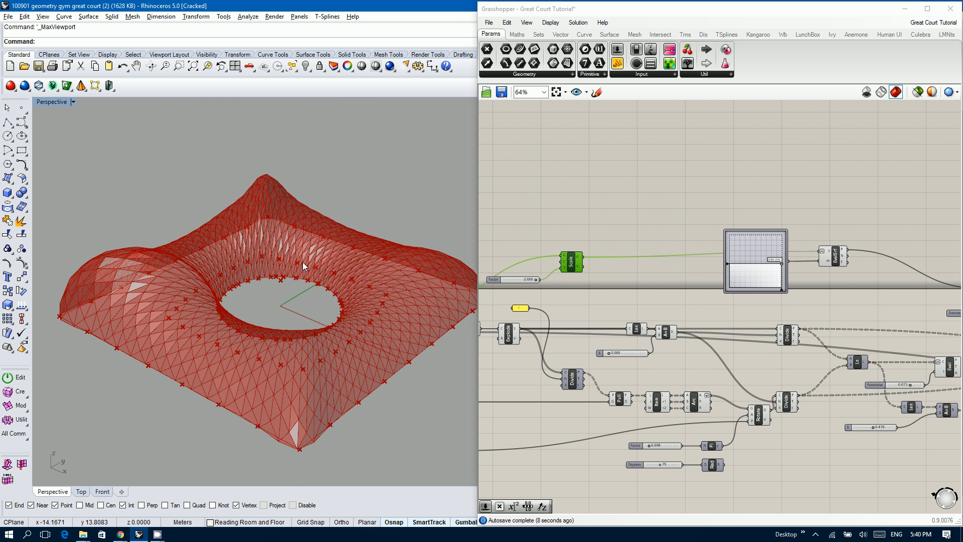
- Set the MD slider point to 0.39 ; 0.55 and inspect the roof shape from several angles
right_drag(688, 251, 520, 225)
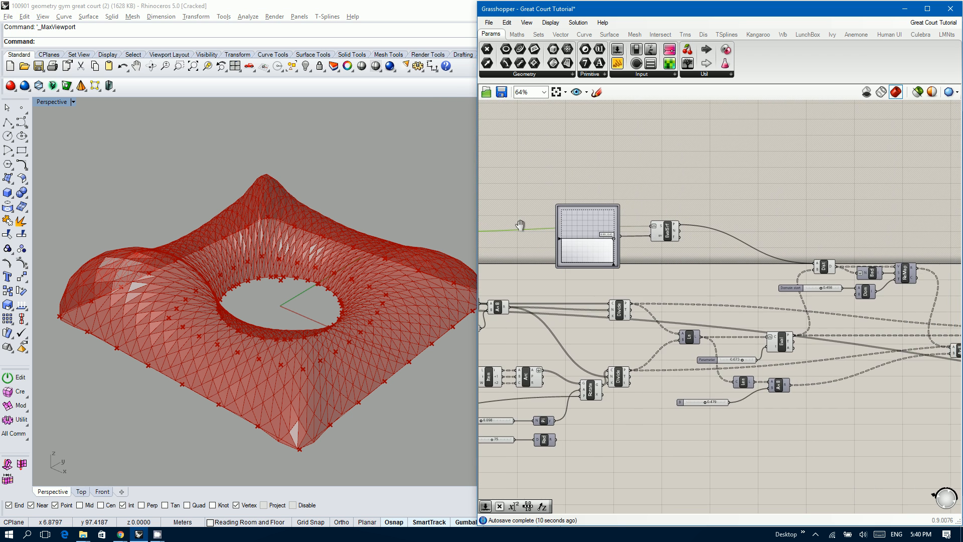
scroll(577, 236, up, 5)
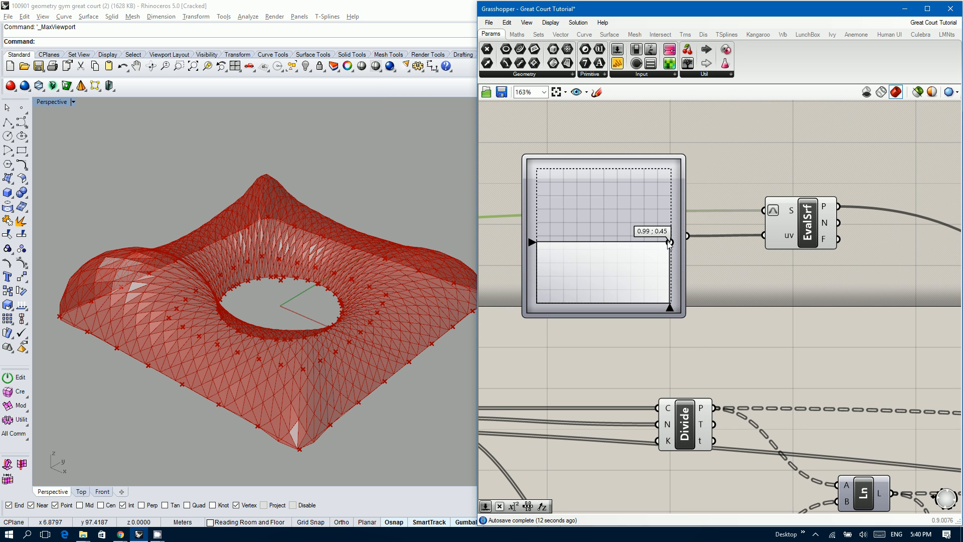
drag(651, 244, 588, 229)
right_drag(290, 284, 301, 250)
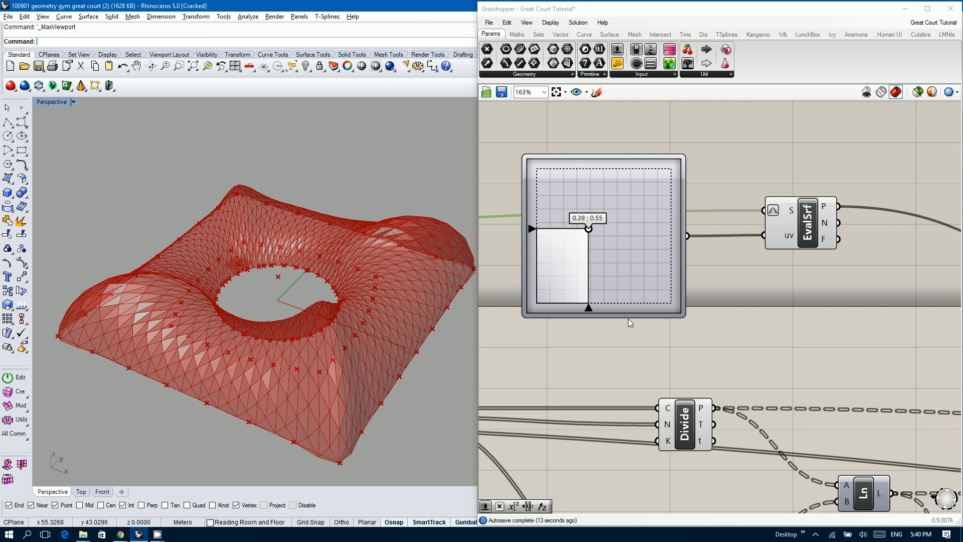
scroll(628, 318, down, 3)
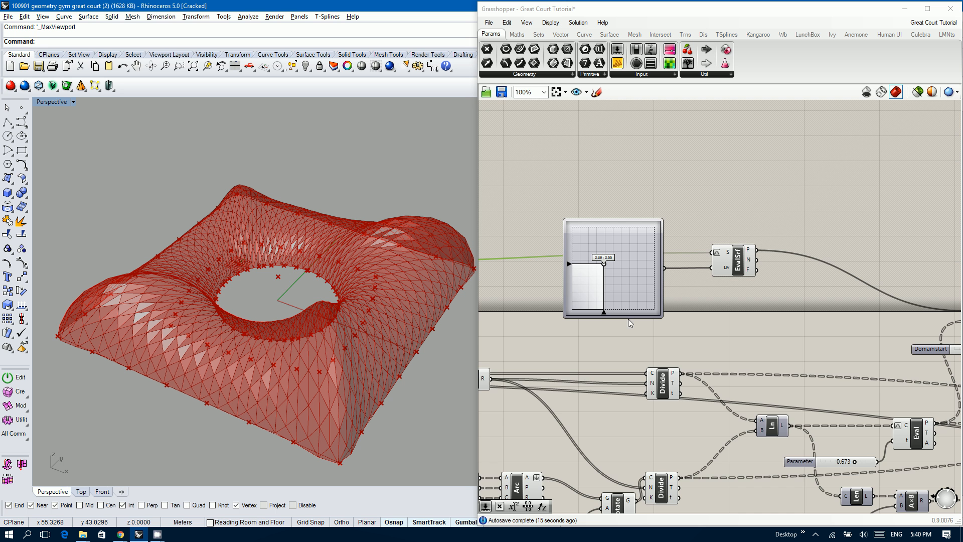
scroll(667, 327, down, 4)
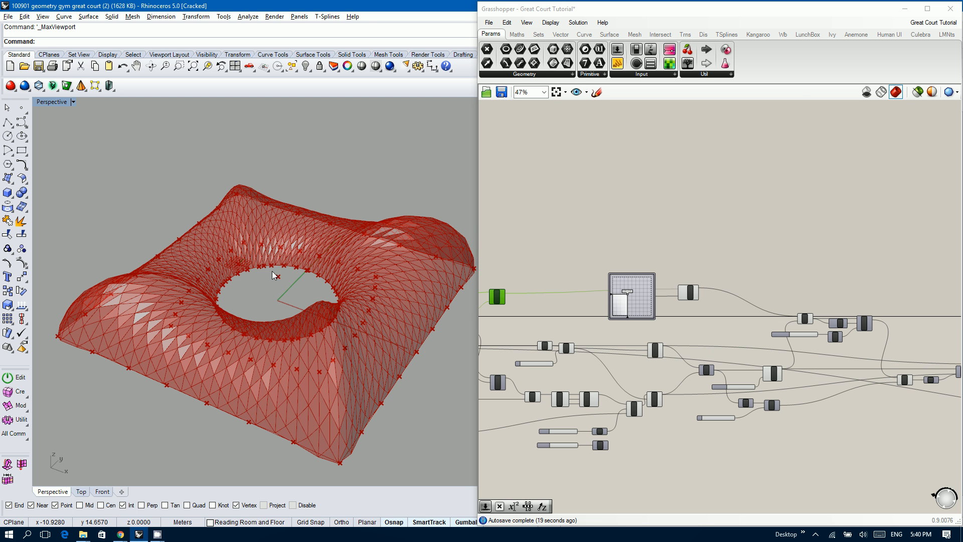
right_drag(277, 275, 328, 301)
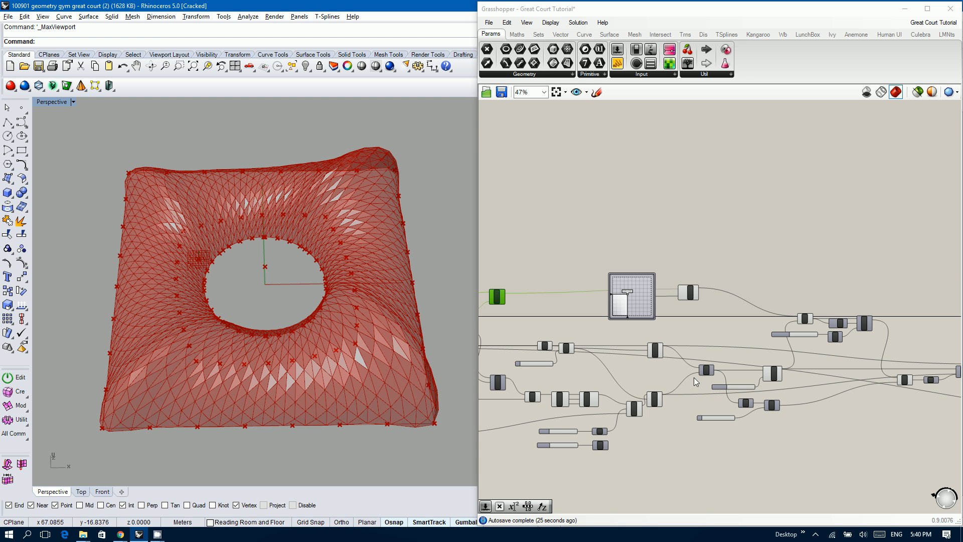
- Turn off the preview of the wbJoin mesh component that follows Merge
scroll(767, 378, up, 4)
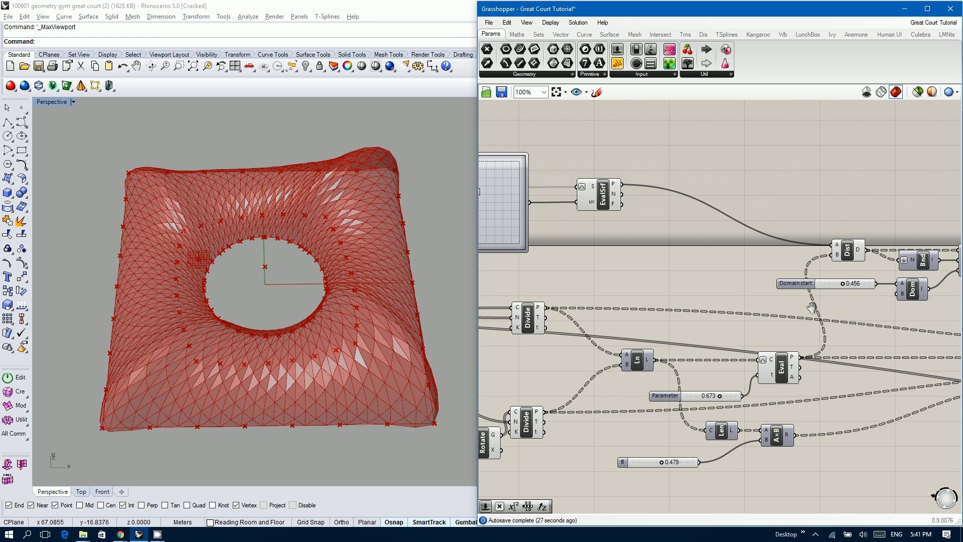
right_drag(750, 281, 684, 266)
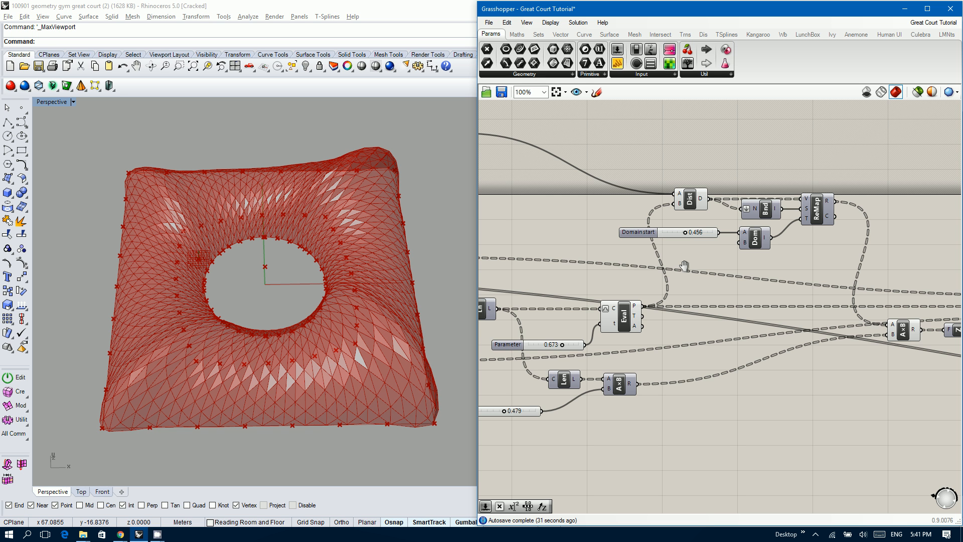
scroll(684, 266, down, 8)
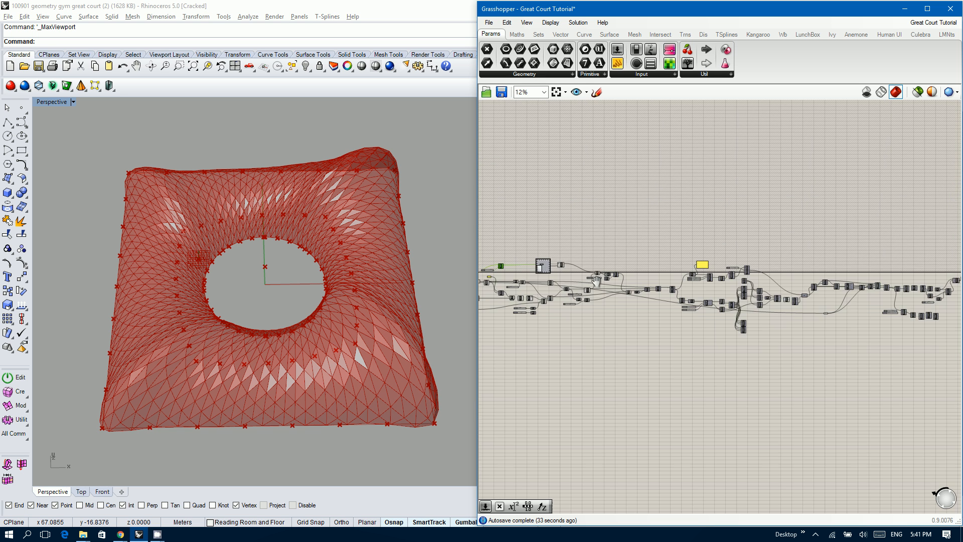
scroll(775, 300, up, 8)
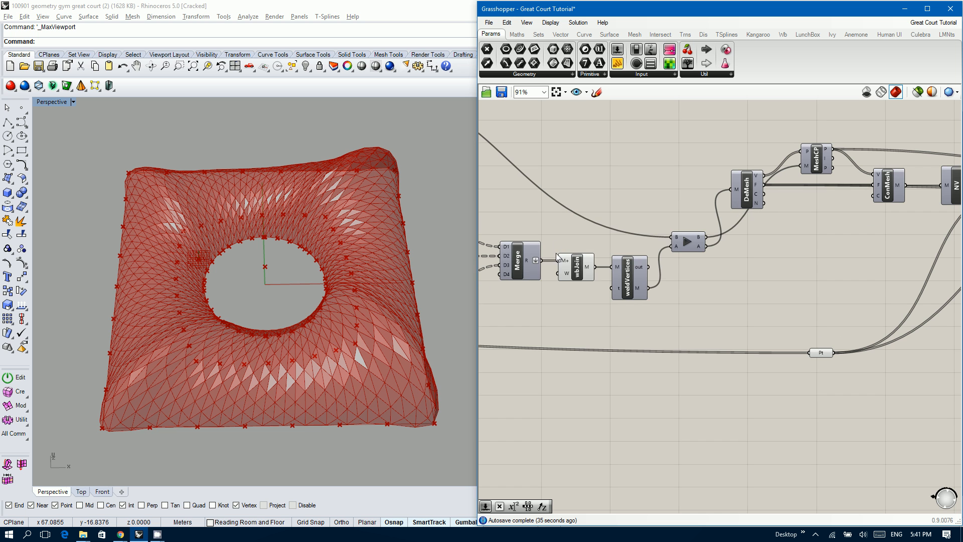
click(575, 269)
middle_click(575, 270)
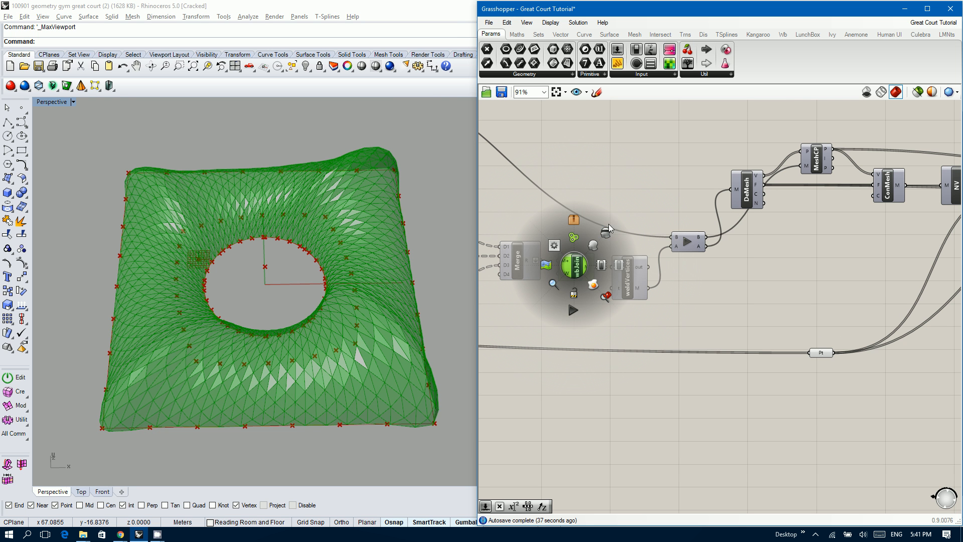
click(607, 230)
double_click(572, 249)
key(Escape)
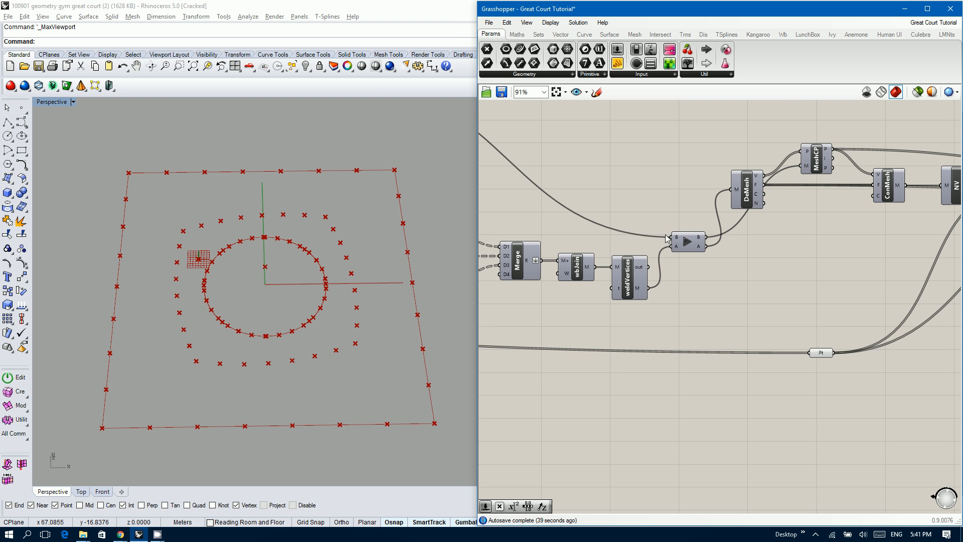
- Turn on the preview of the final component in the lower chain that starts with the two number sliders
scroll(594, 236, down, 5)
scroll(595, 236, down, 3)
scroll(731, 289, up, 5)
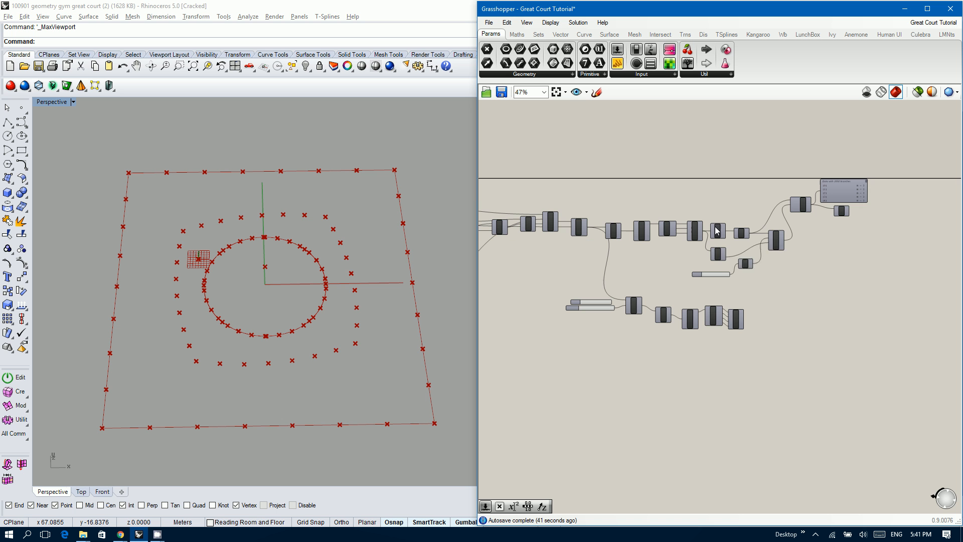
click(735, 325)
middle_click(738, 324)
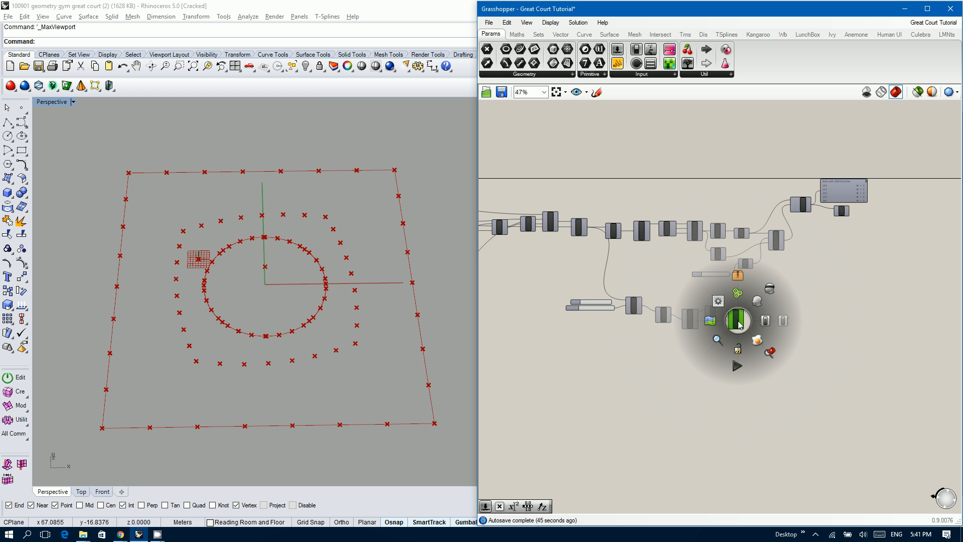
click(757, 301)
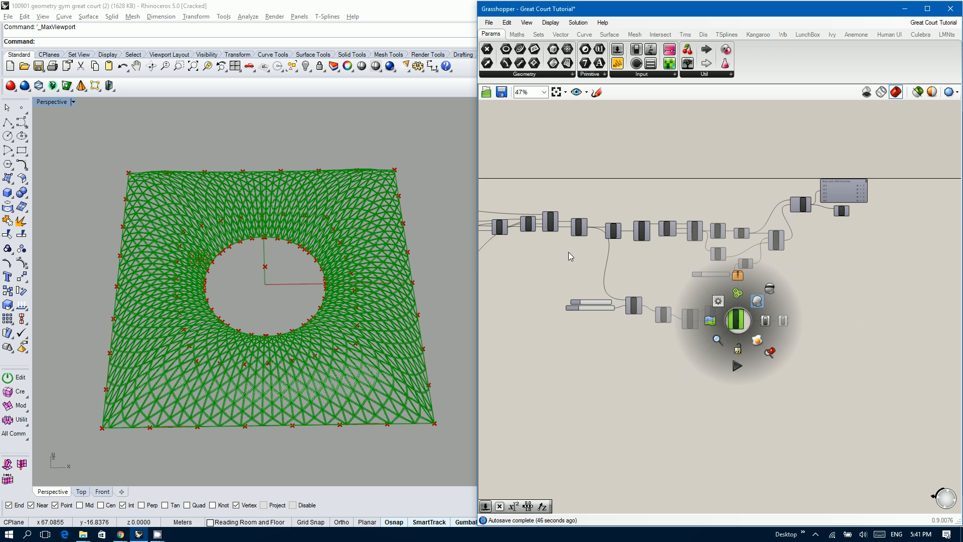
- Release the held data through the Data Dam between weldVertices and DeMesh to update the roof, and inspect the mesh from another angle
right_drag(567, 252, 847, 294)
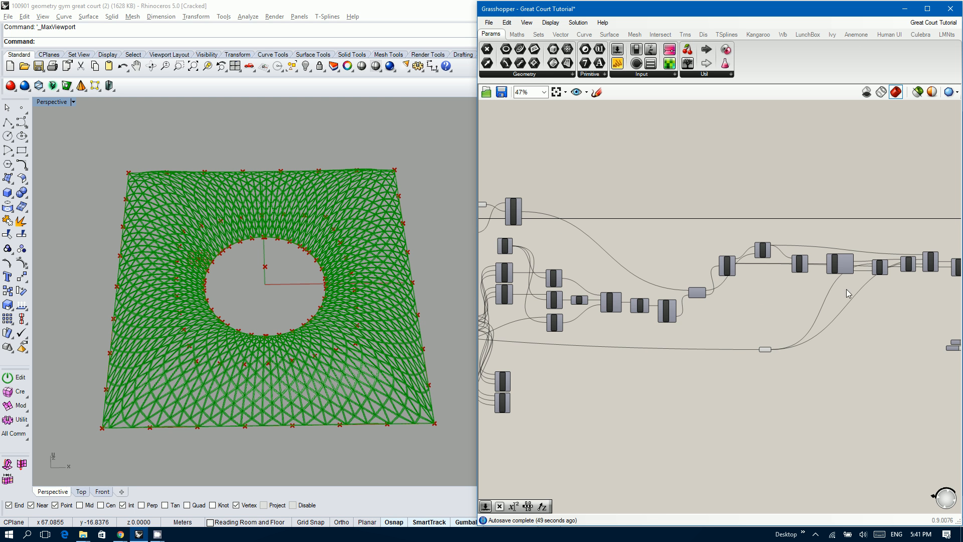
scroll(693, 293, up, 6)
click(695, 294)
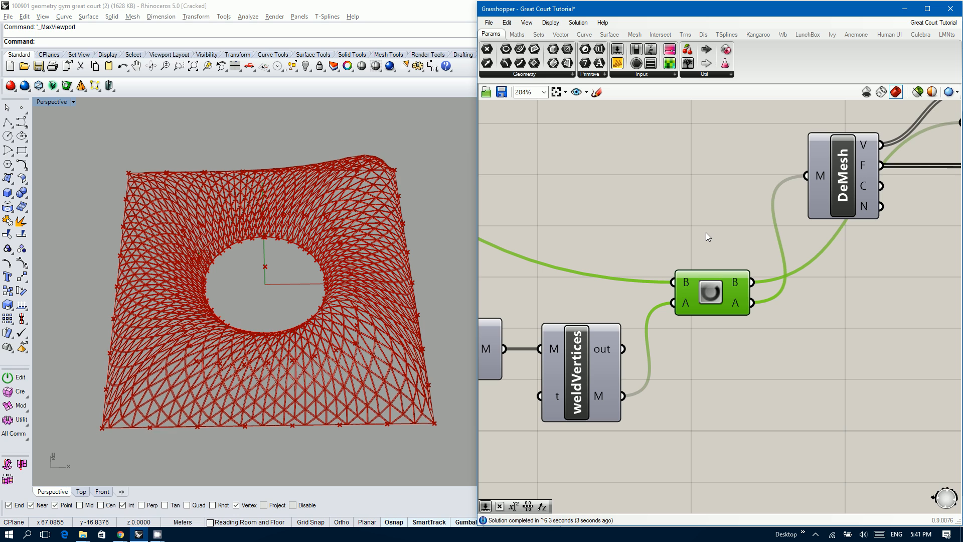
right_drag(283, 307, 266, 318)
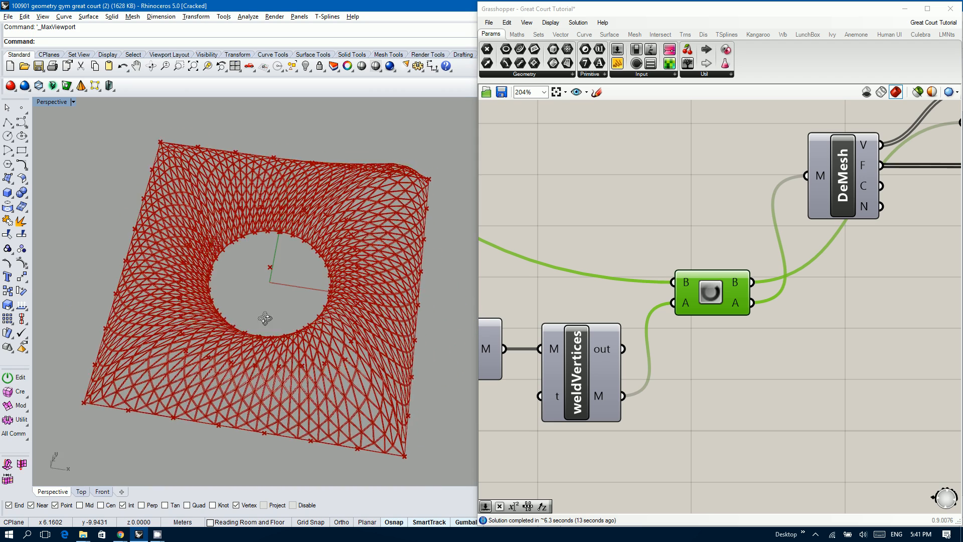
click(632, 221)
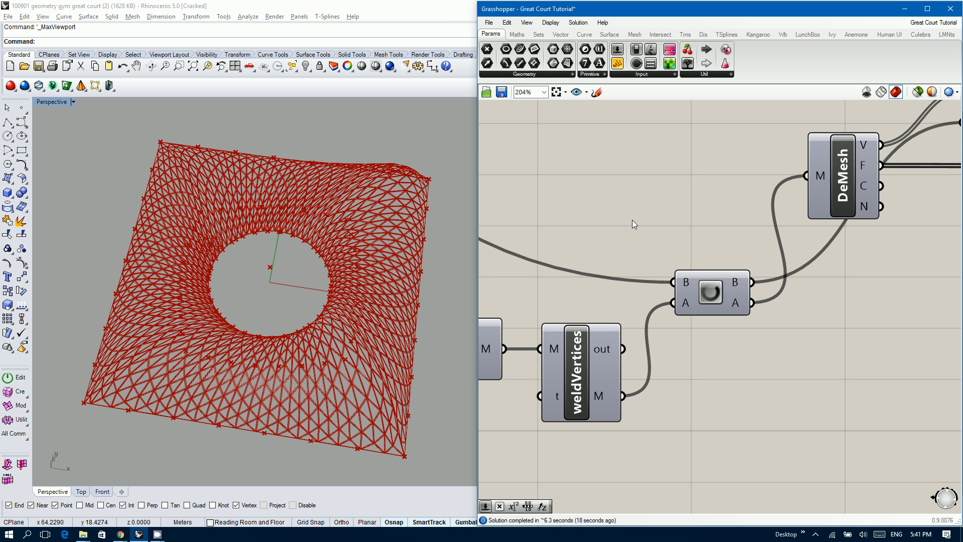
key(alt+Tab)
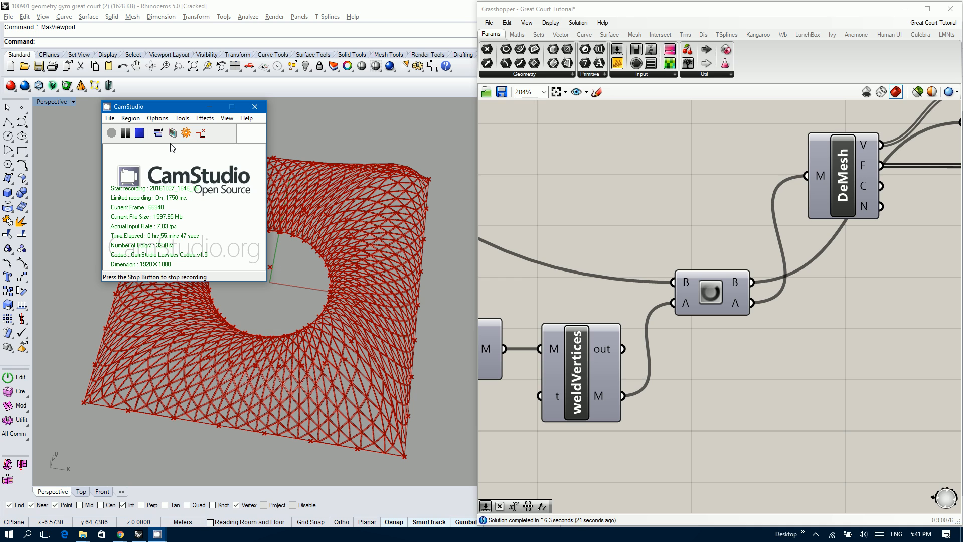